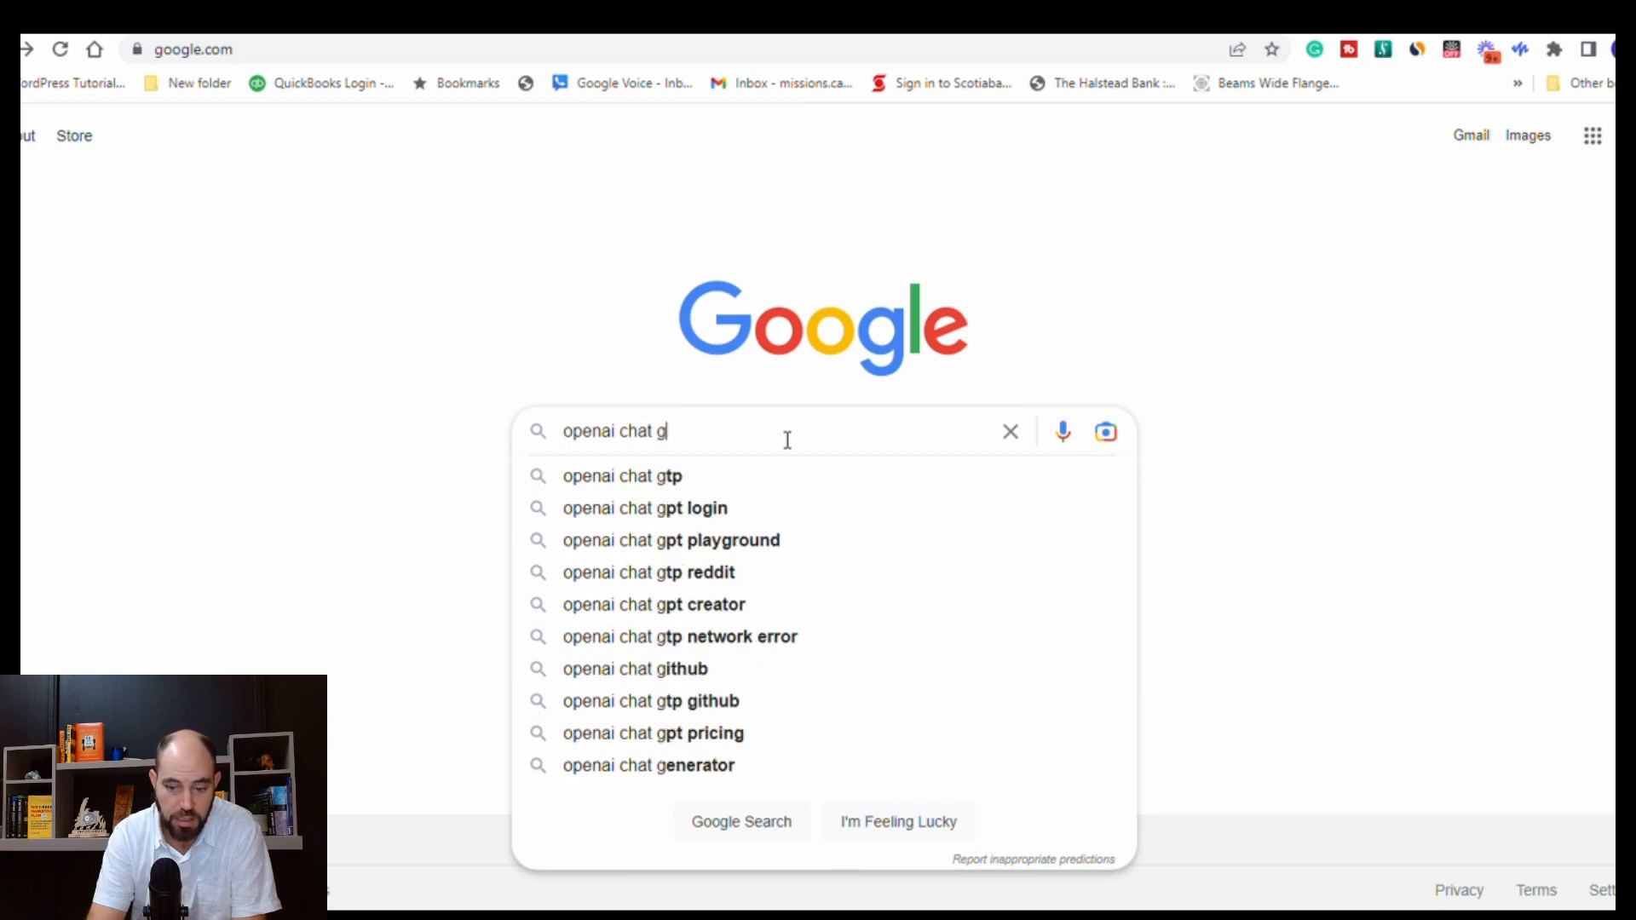
# Search Google for "openai chat gtp" and launch ChatGPT from OpenAI's "Optimizing Language Models for Dialogue" page.
pyautogui.press('Return')
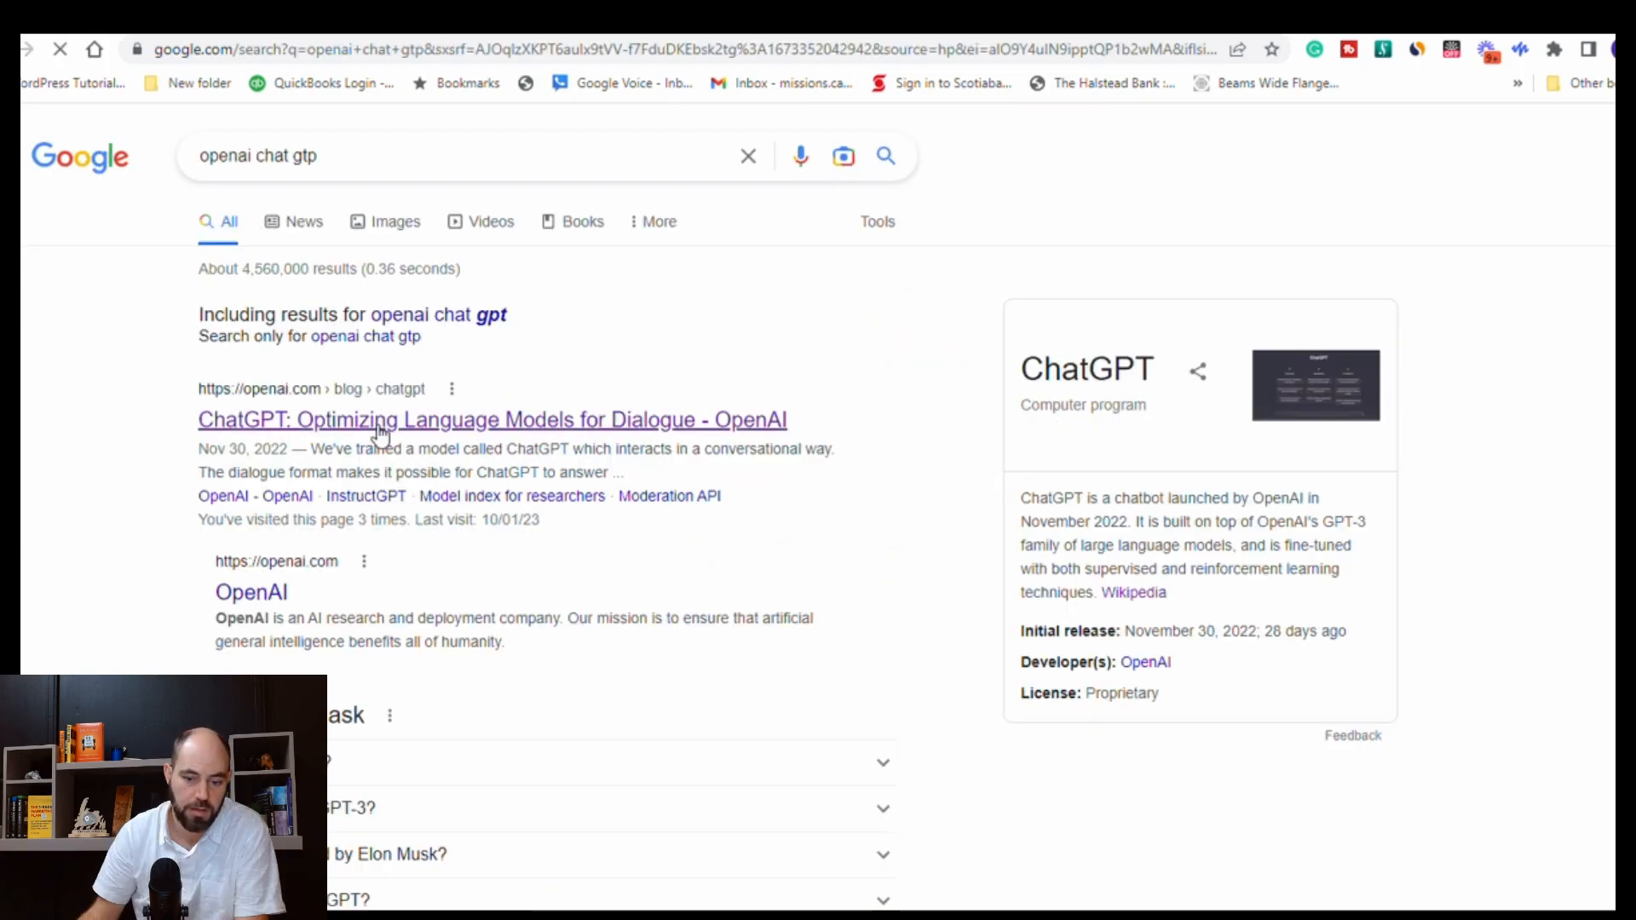
pyautogui.click(381, 428)
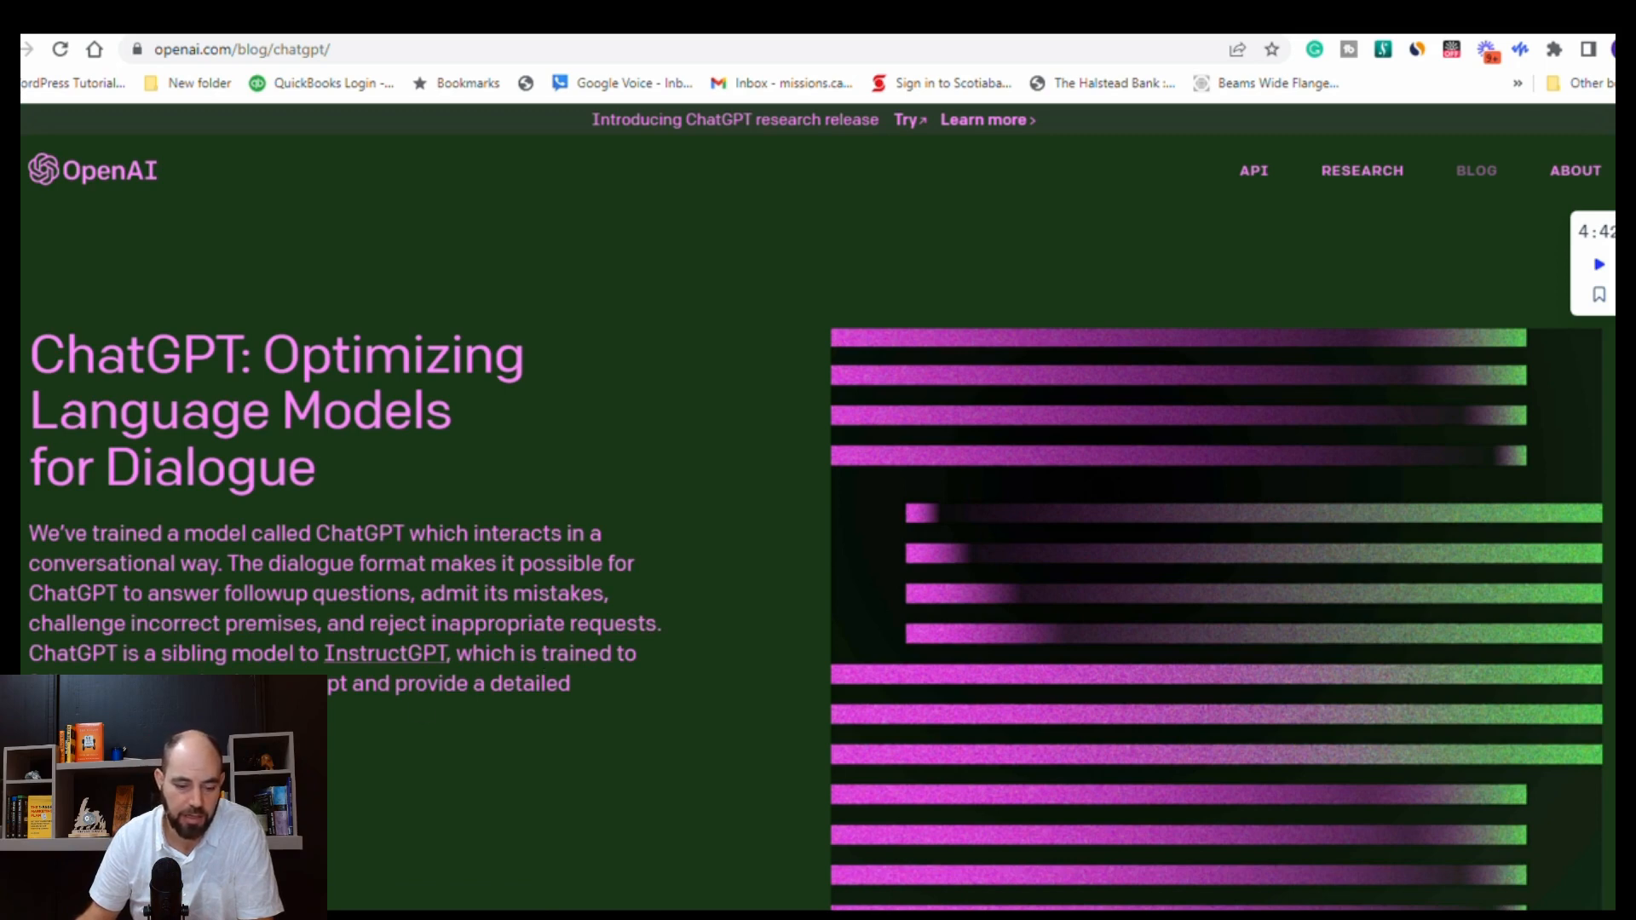
pyautogui.click(111, 774)
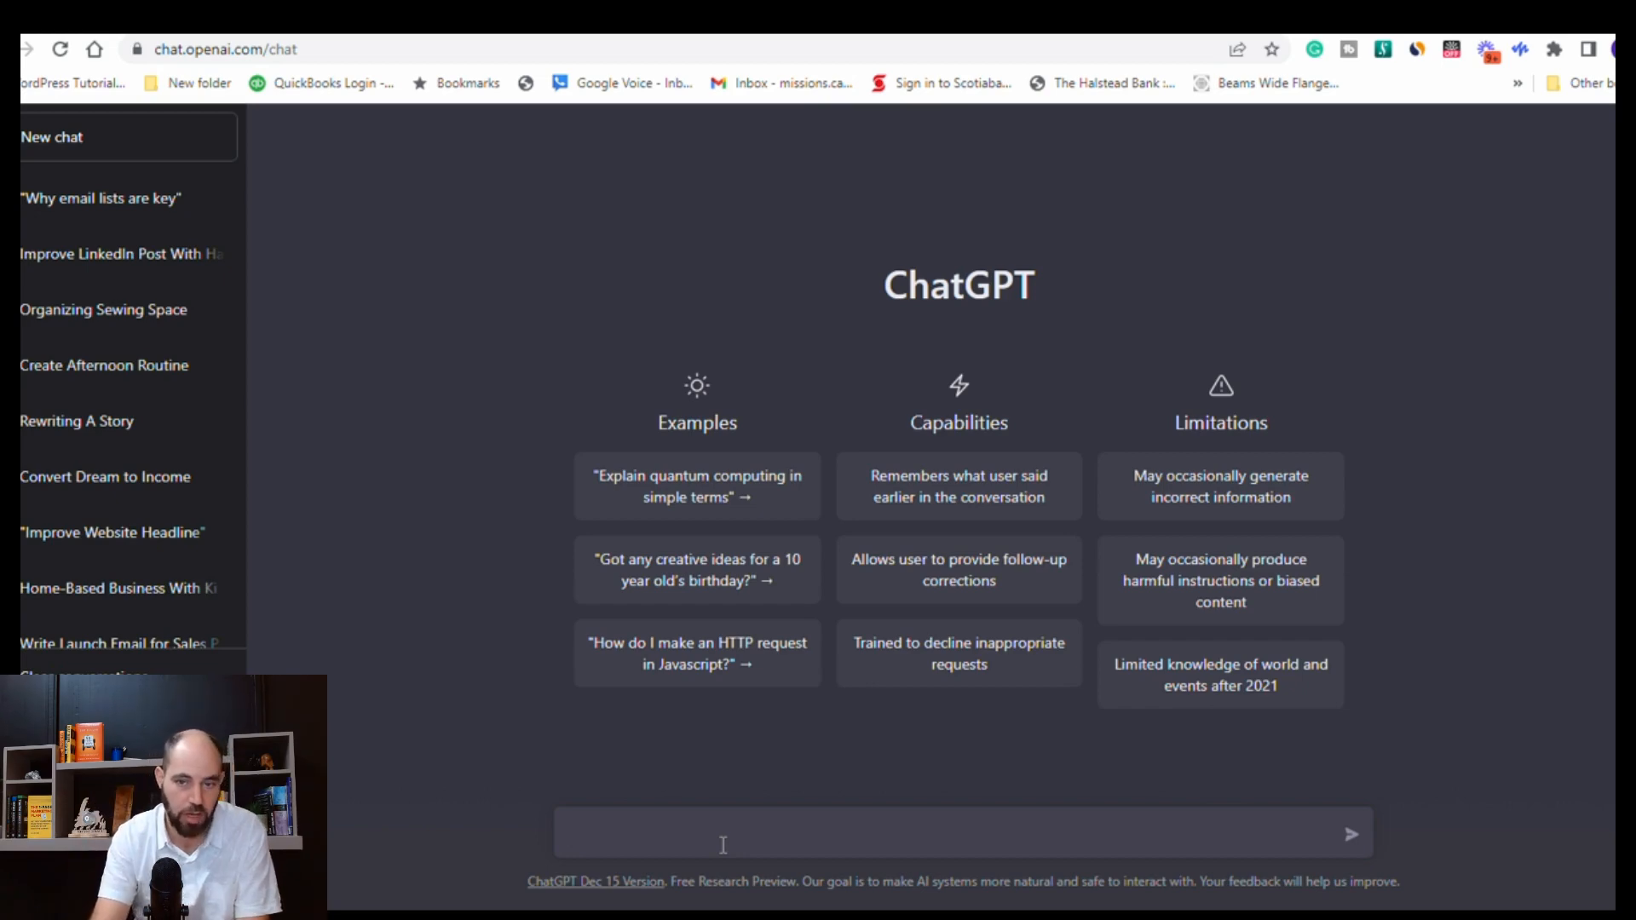
# Send the prompt "write a blog with 400 words or more on the topic of: Why do i need an email list".
pyautogui.write('write a ')
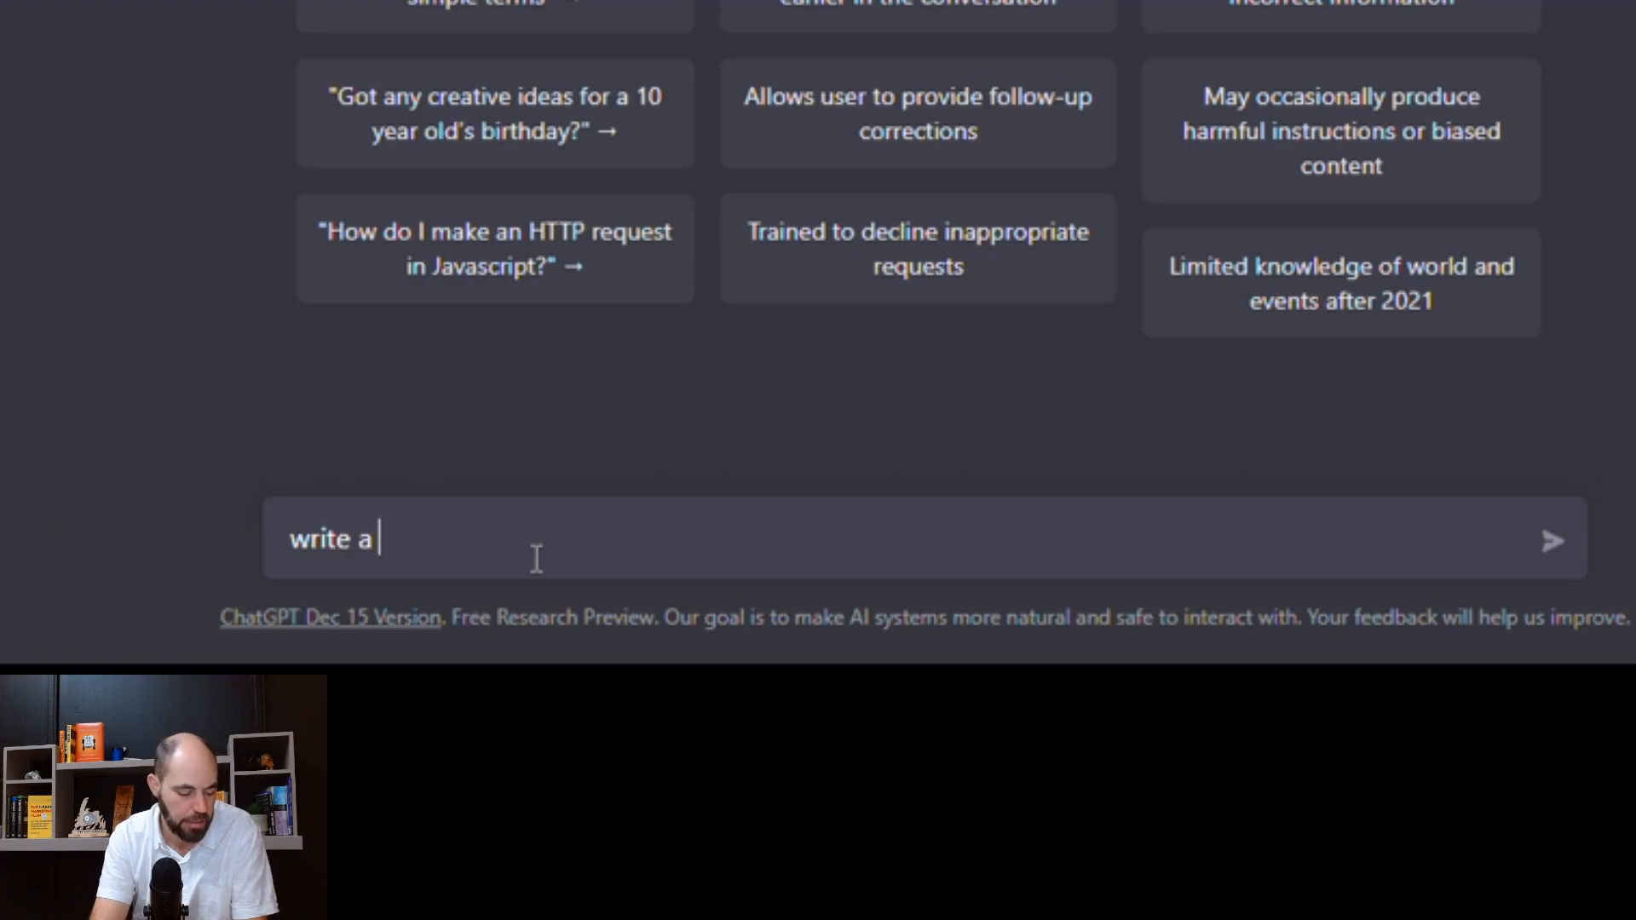
pyautogui.write('blog with ')
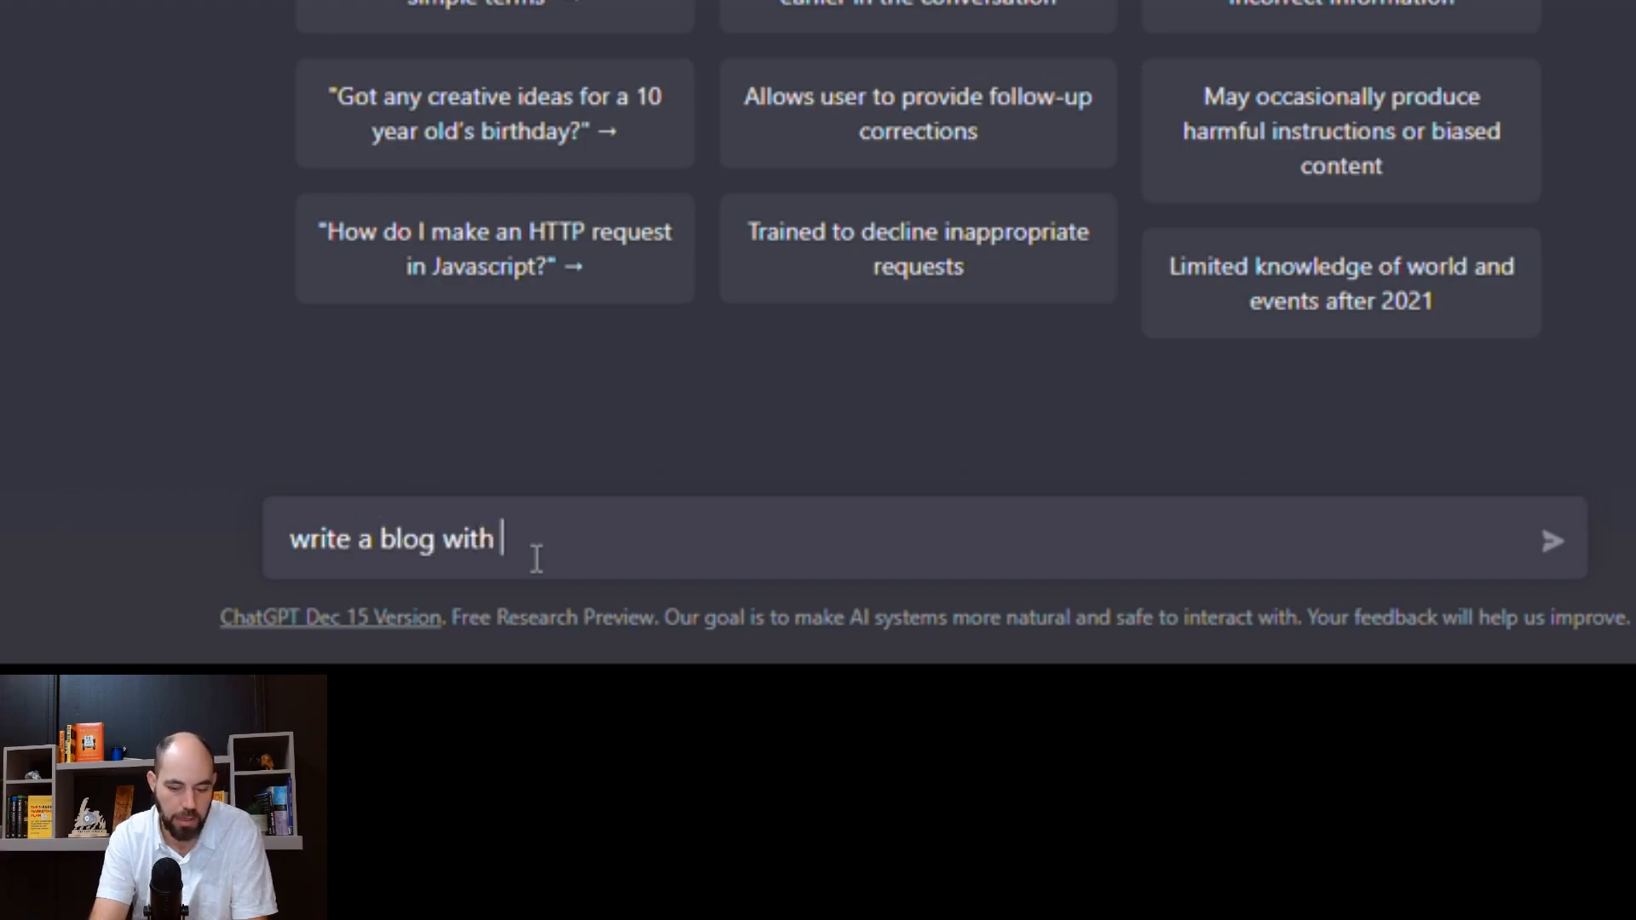
pyautogui.write('400 ')
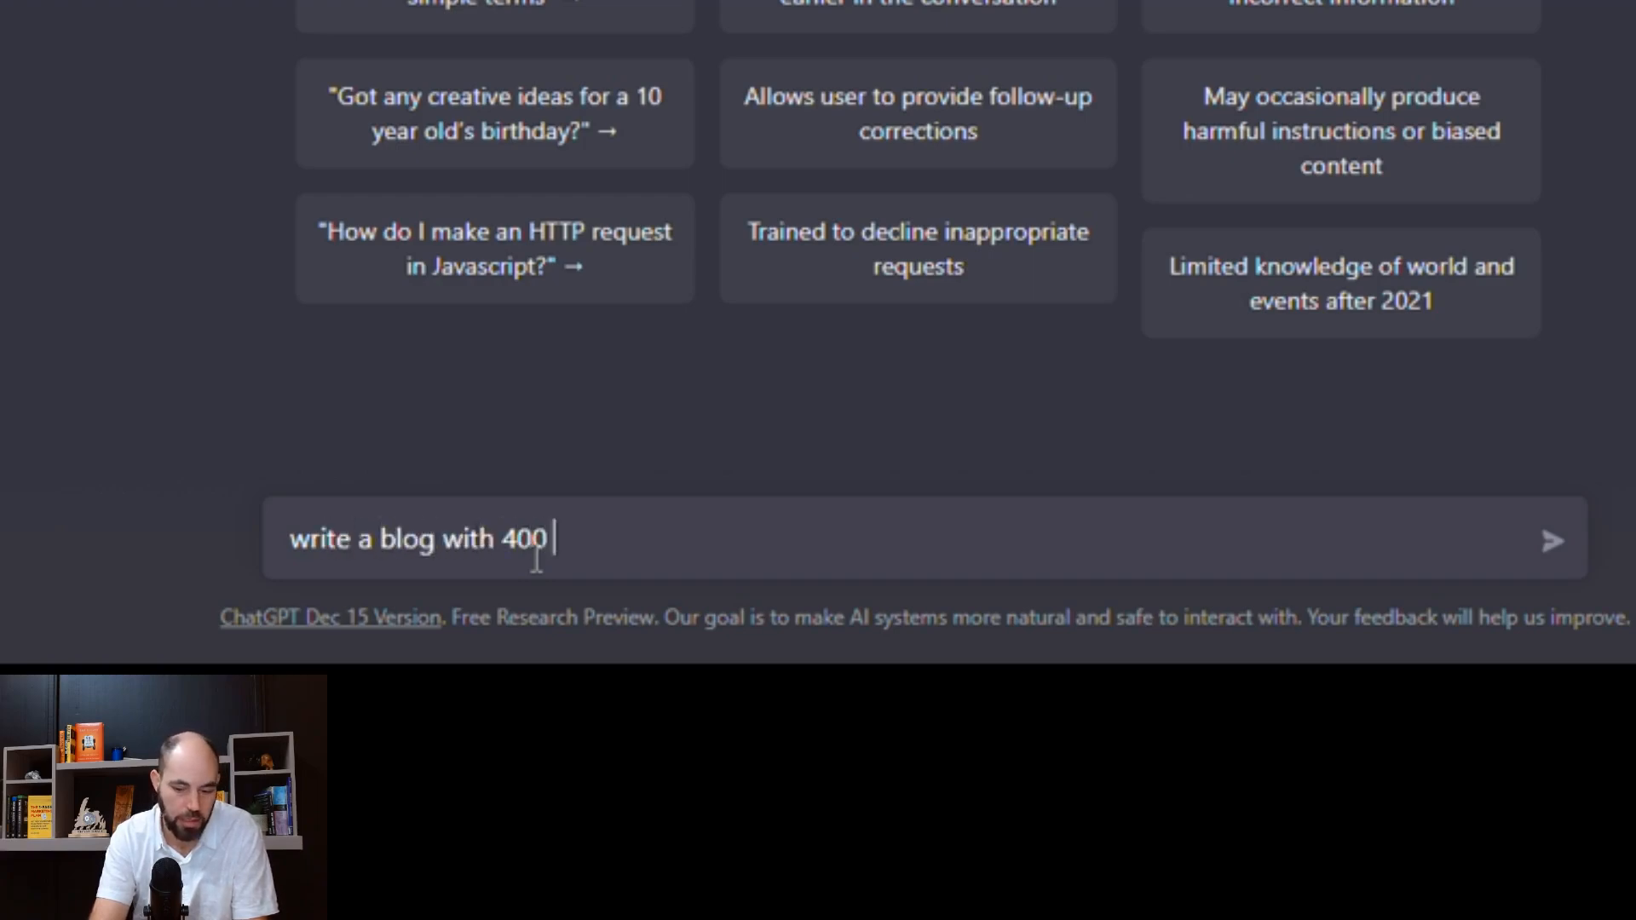
pyautogui.write('words or')
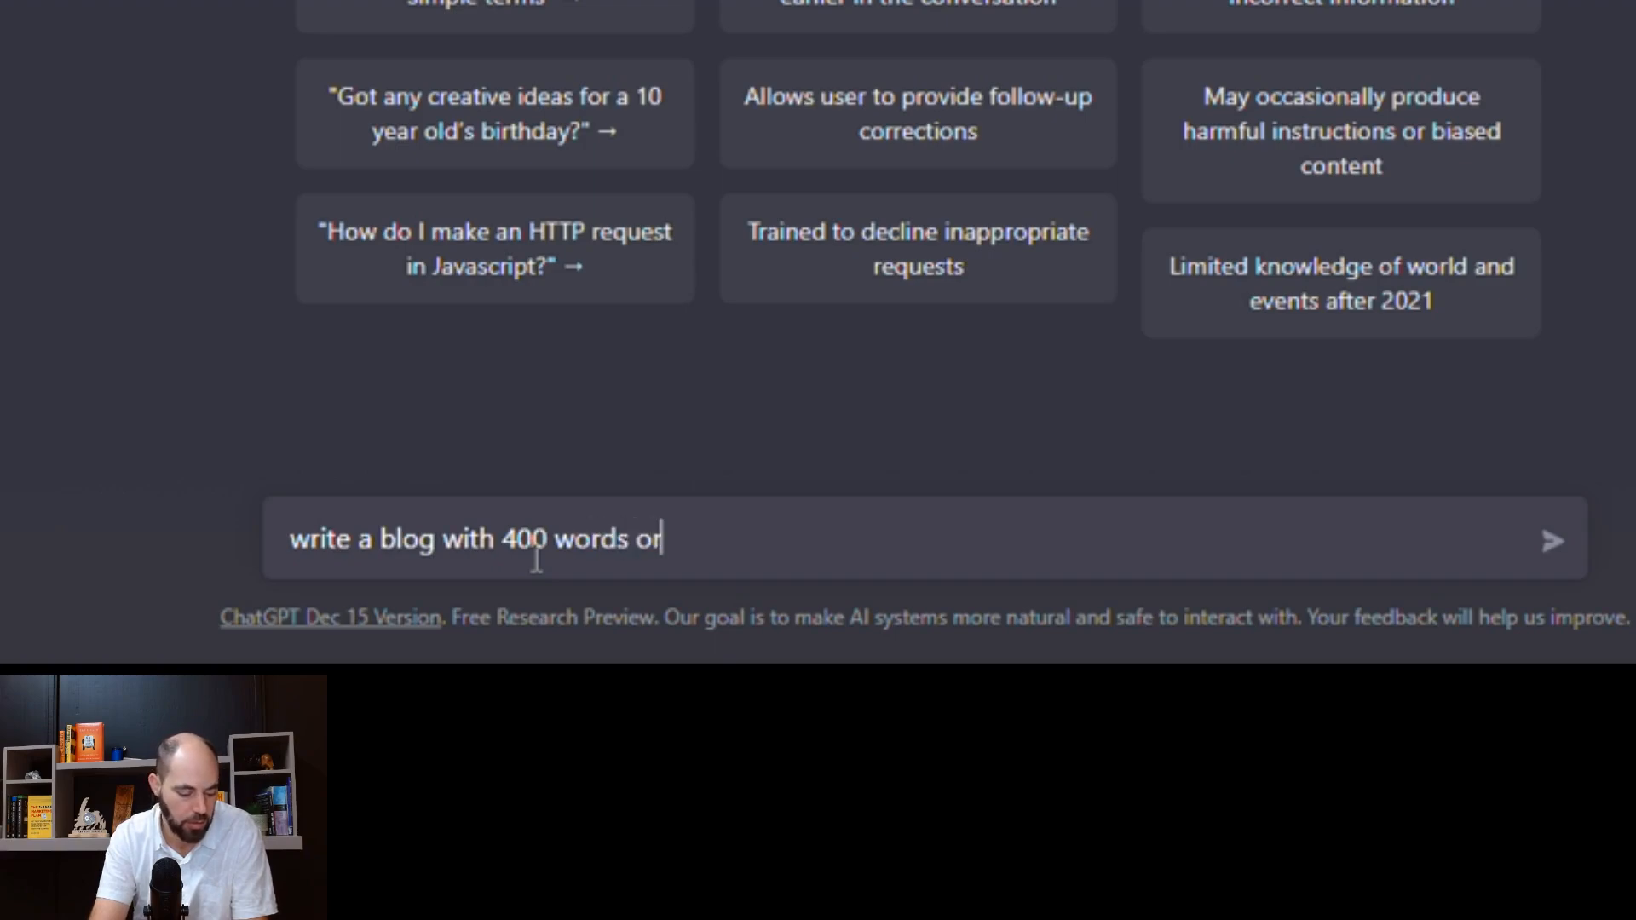
pyautogui.write(' more o')
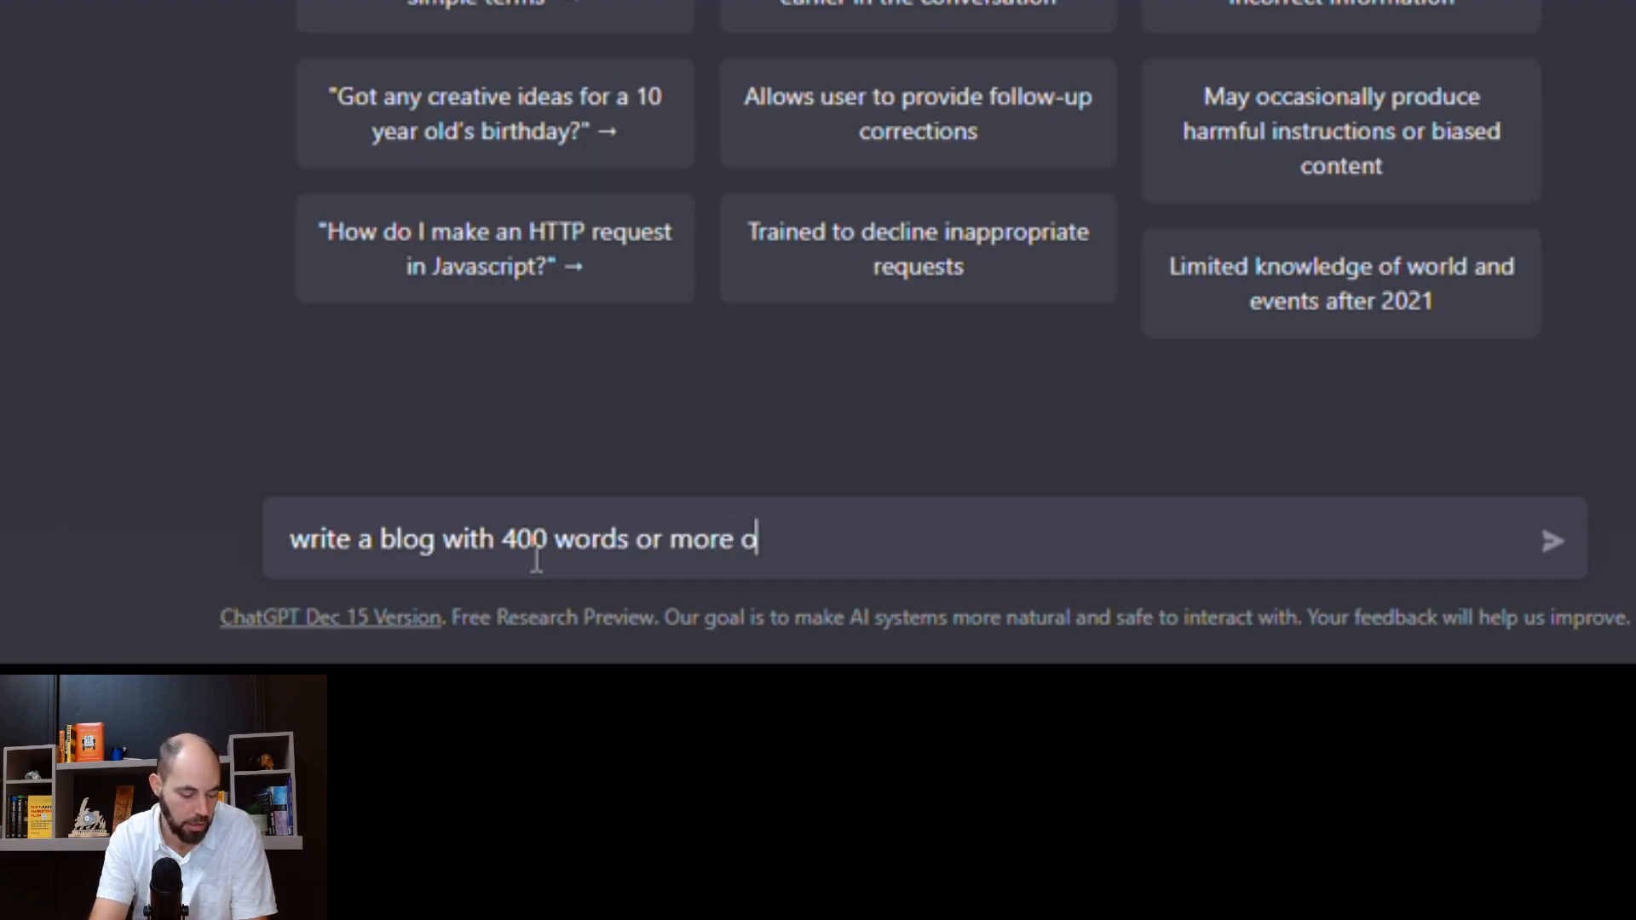
pyautogui.write('n the topic of')
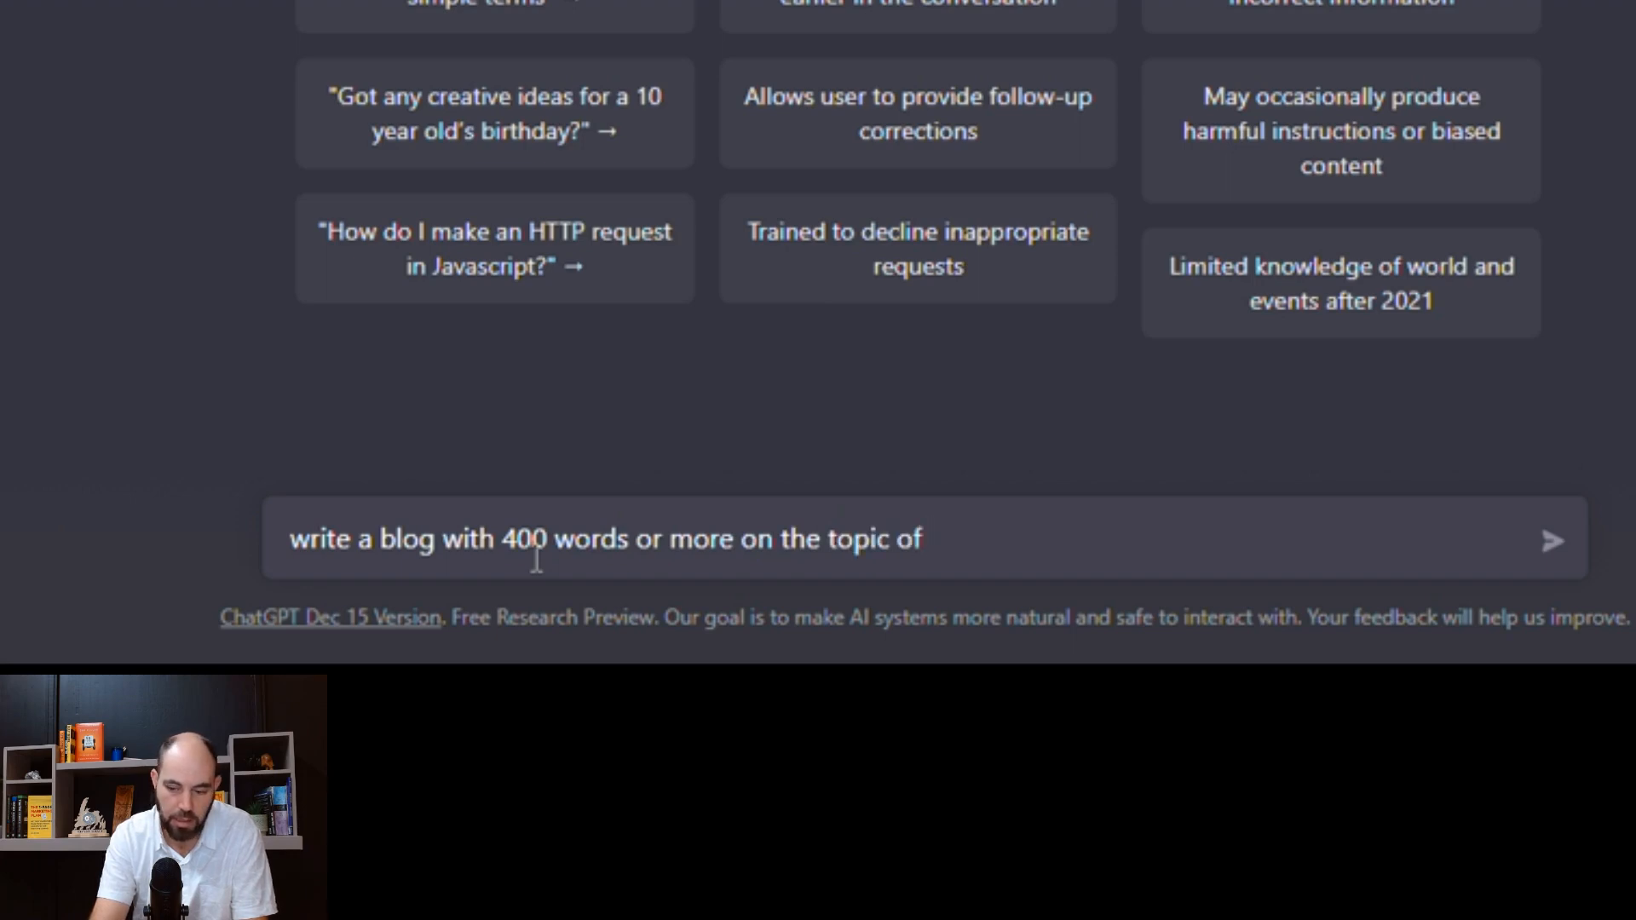
pyautogui.press('BackSpace')
pyautogui.write(':  ')
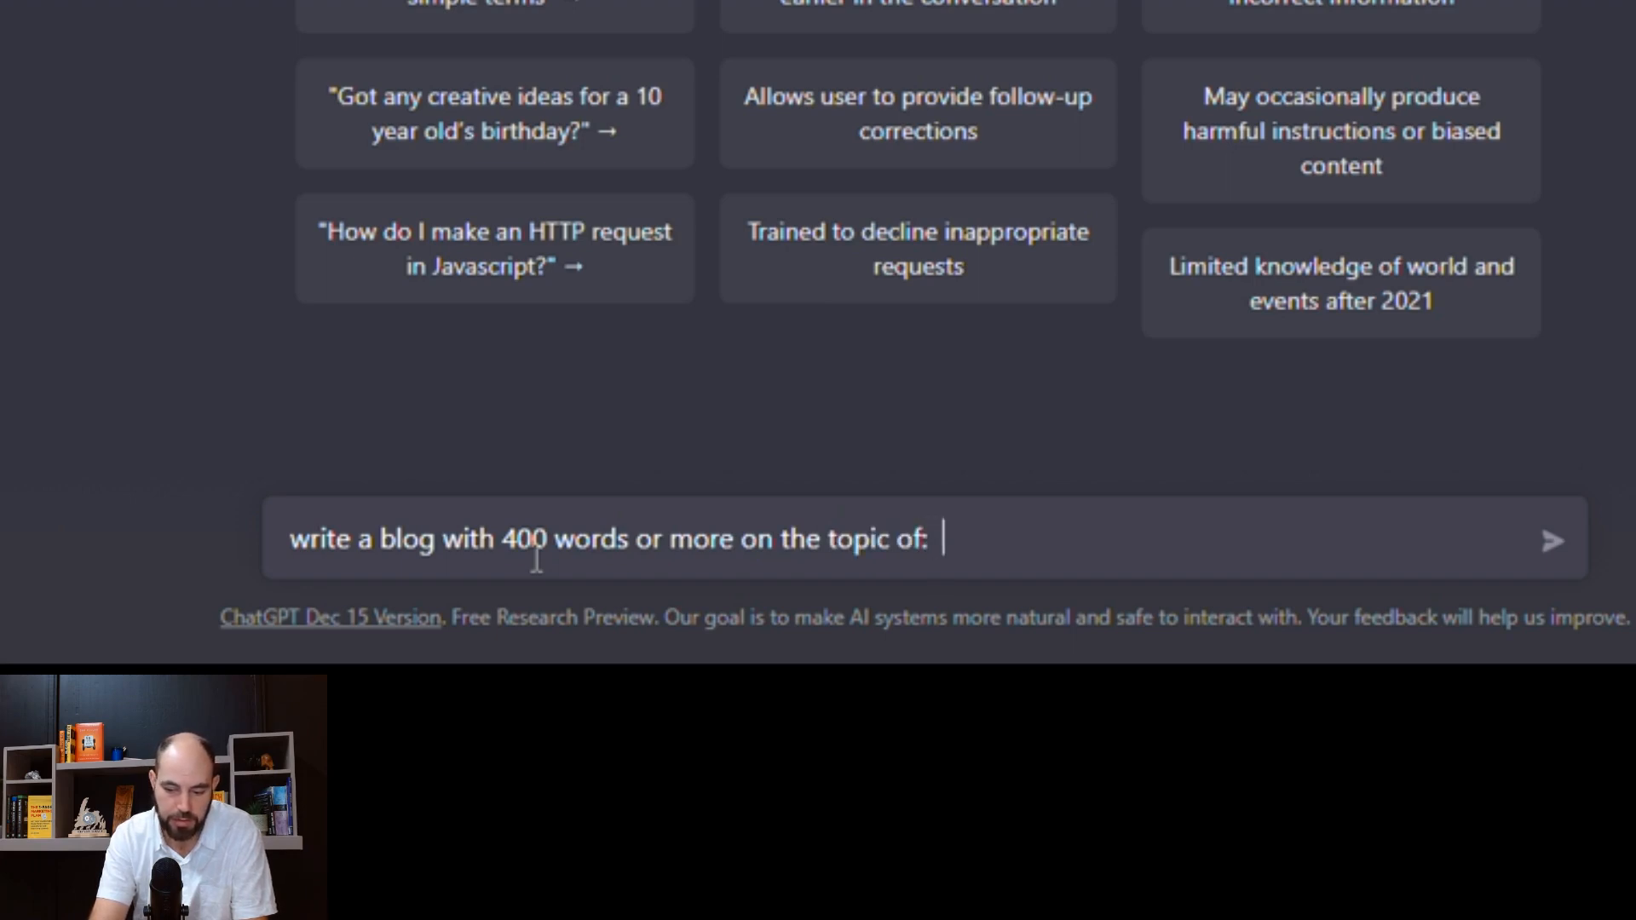
pyautogui.write('Wh')
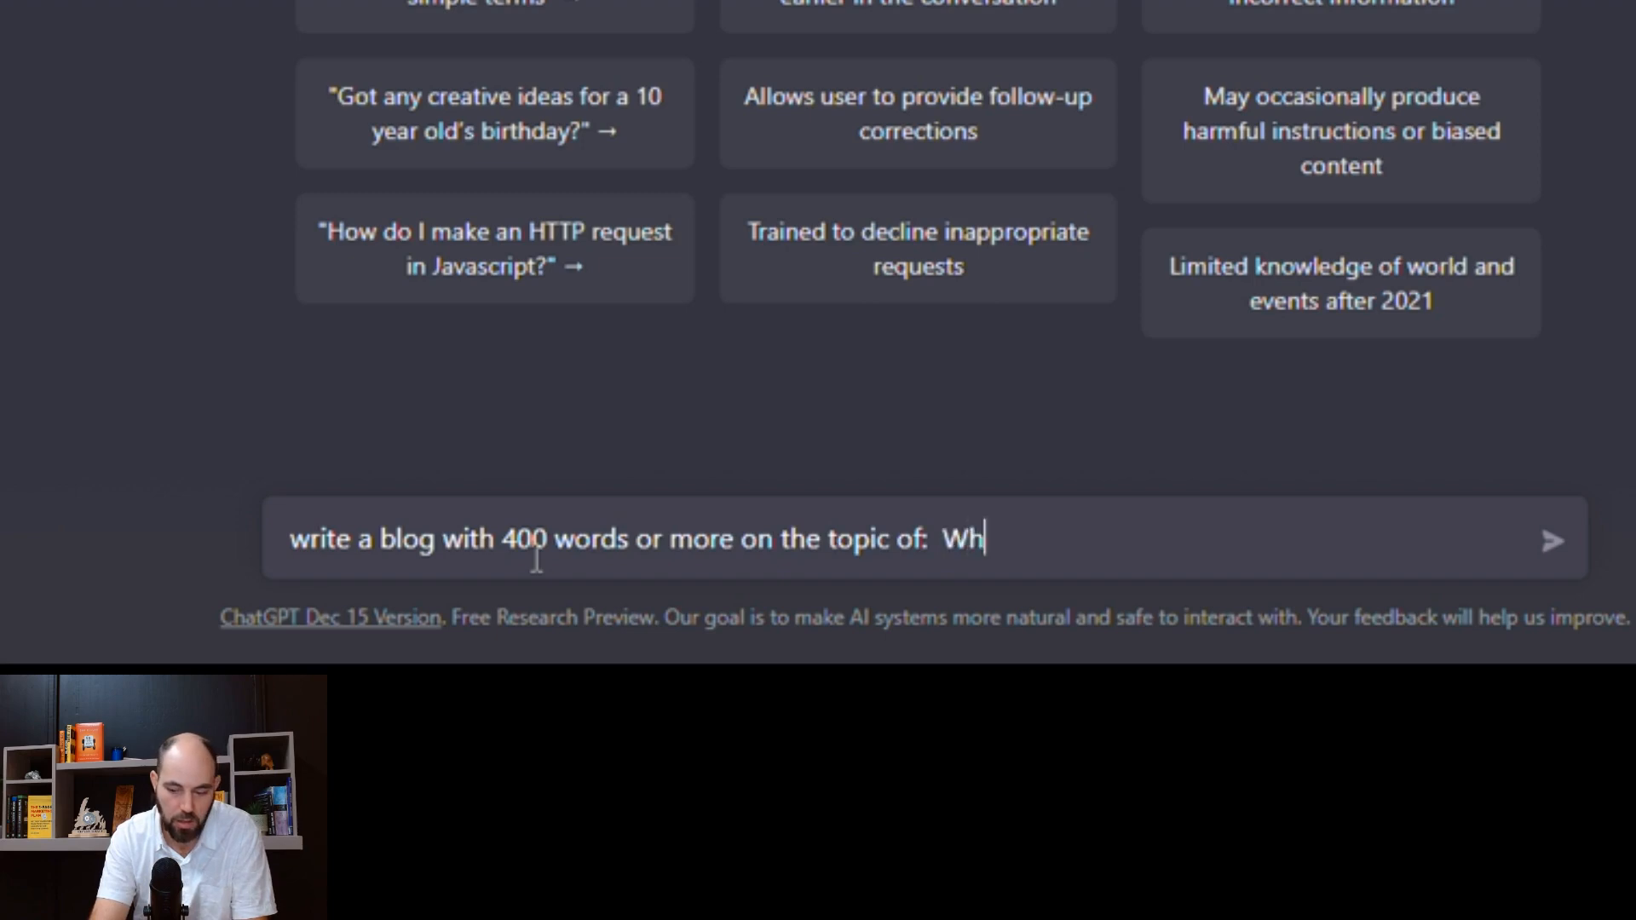
pyautogui.write('y do')
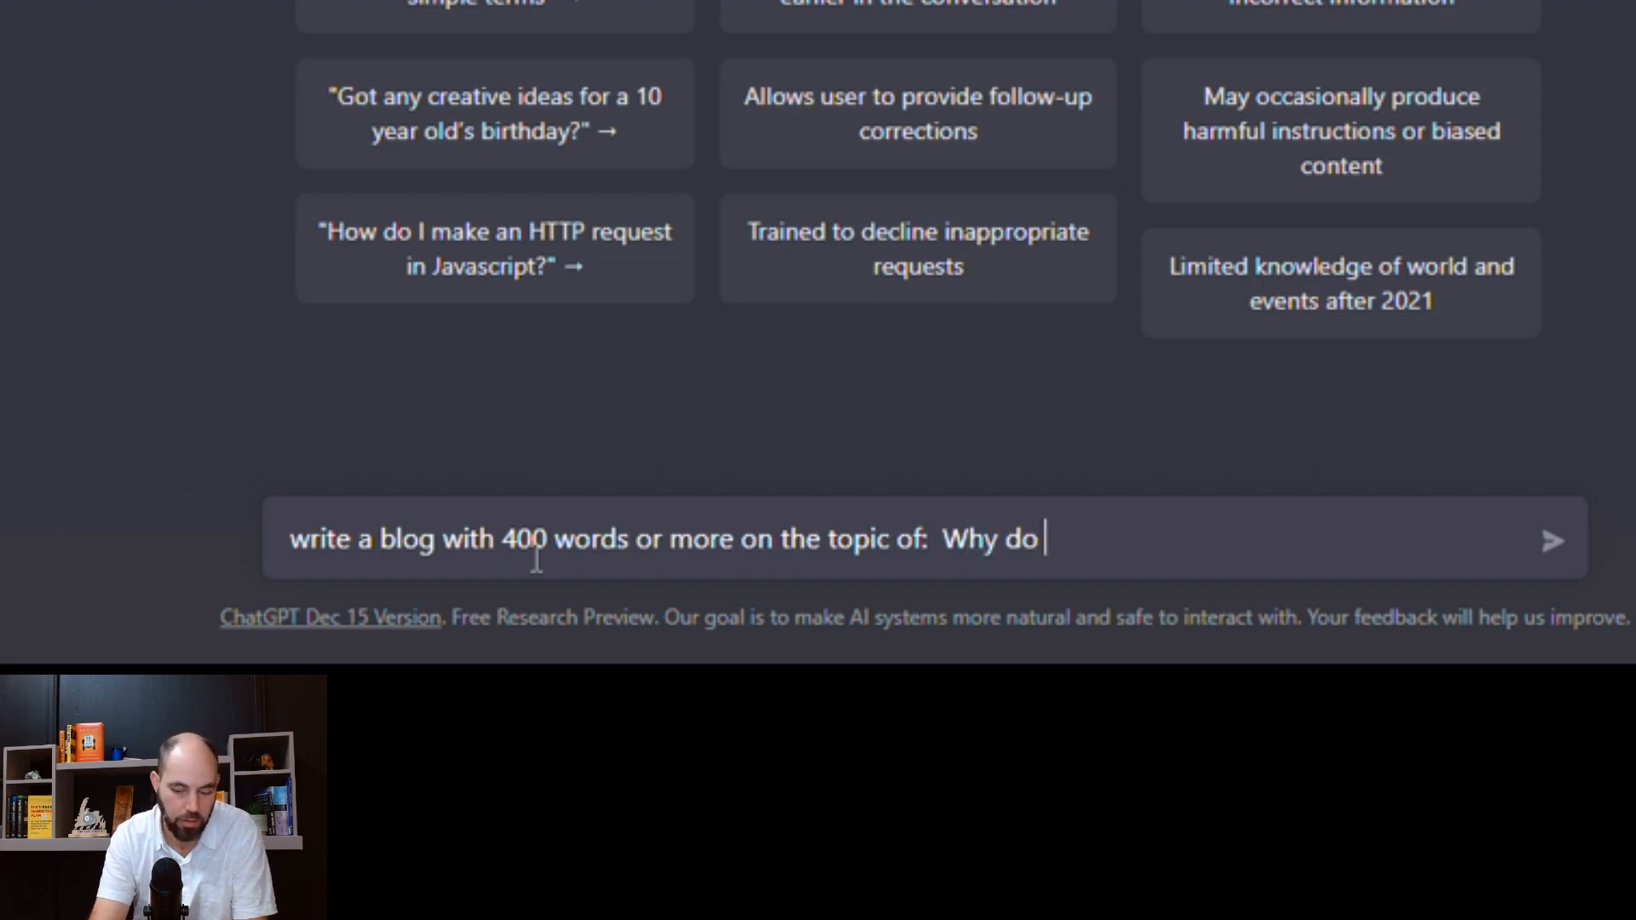
pyautogui.write(' i need a')
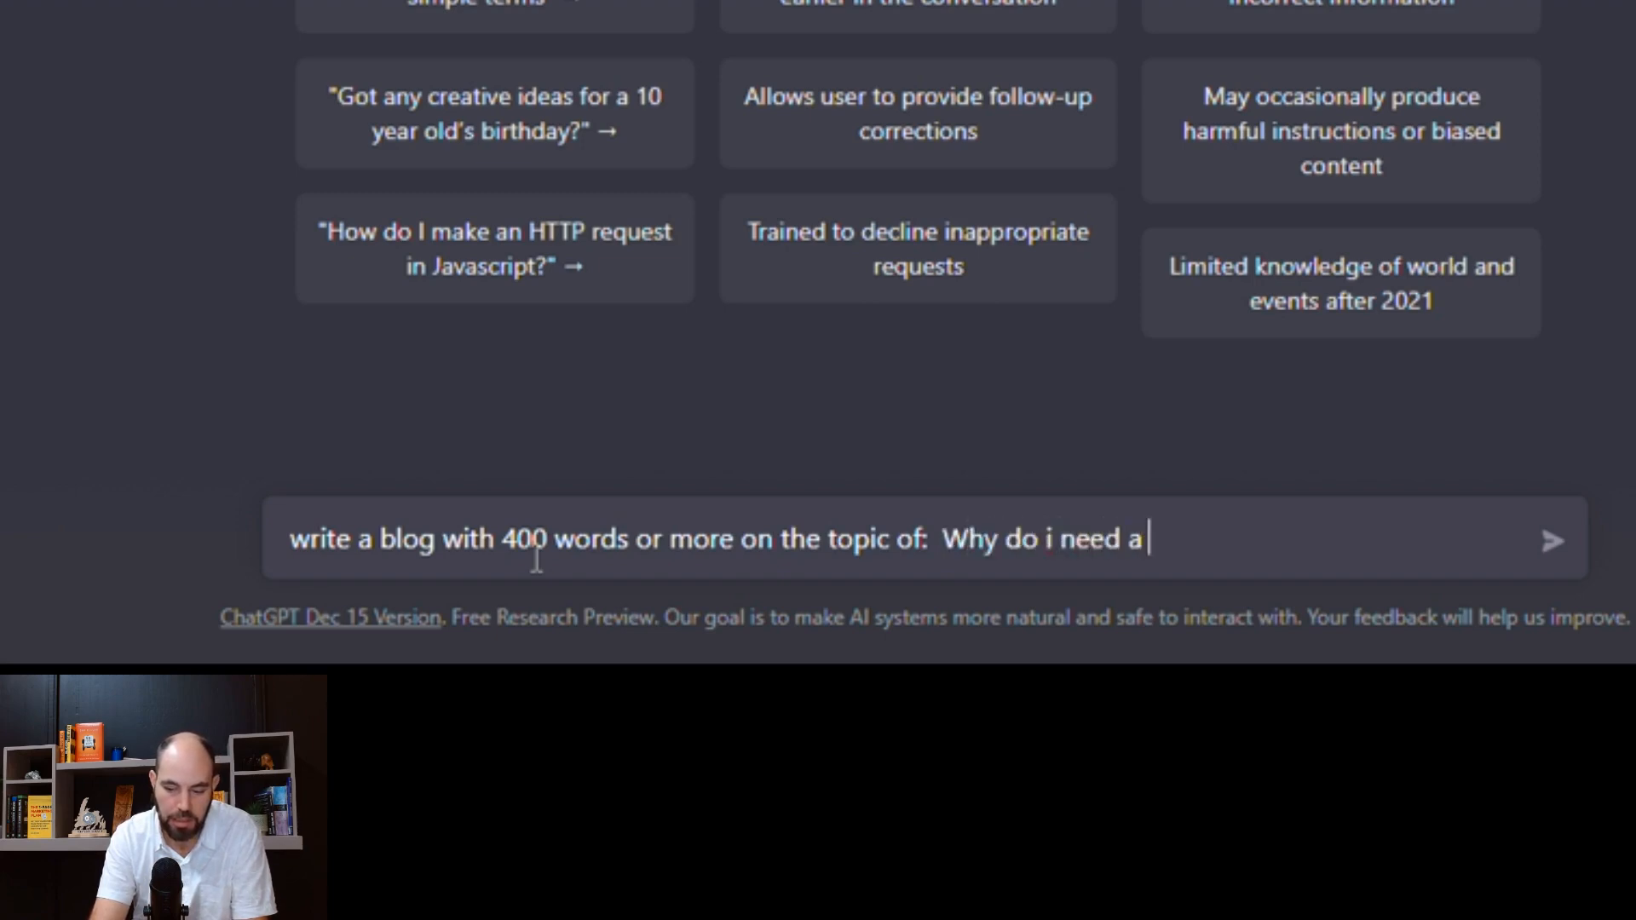
pyautogui.write('n emai')
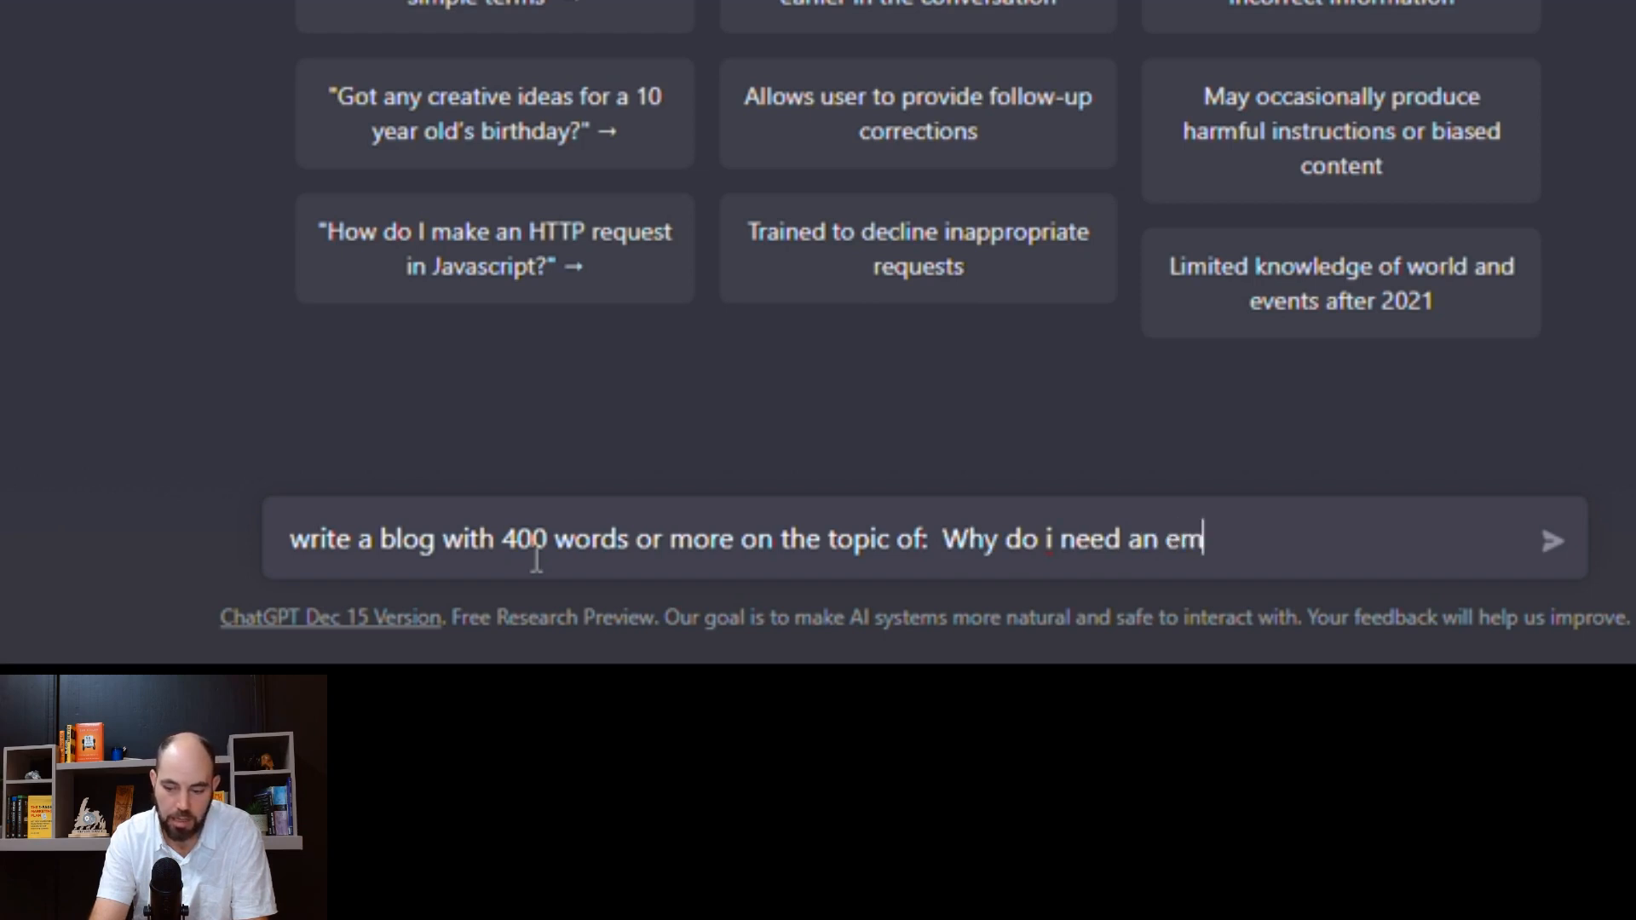
pyautogui.write('l list')
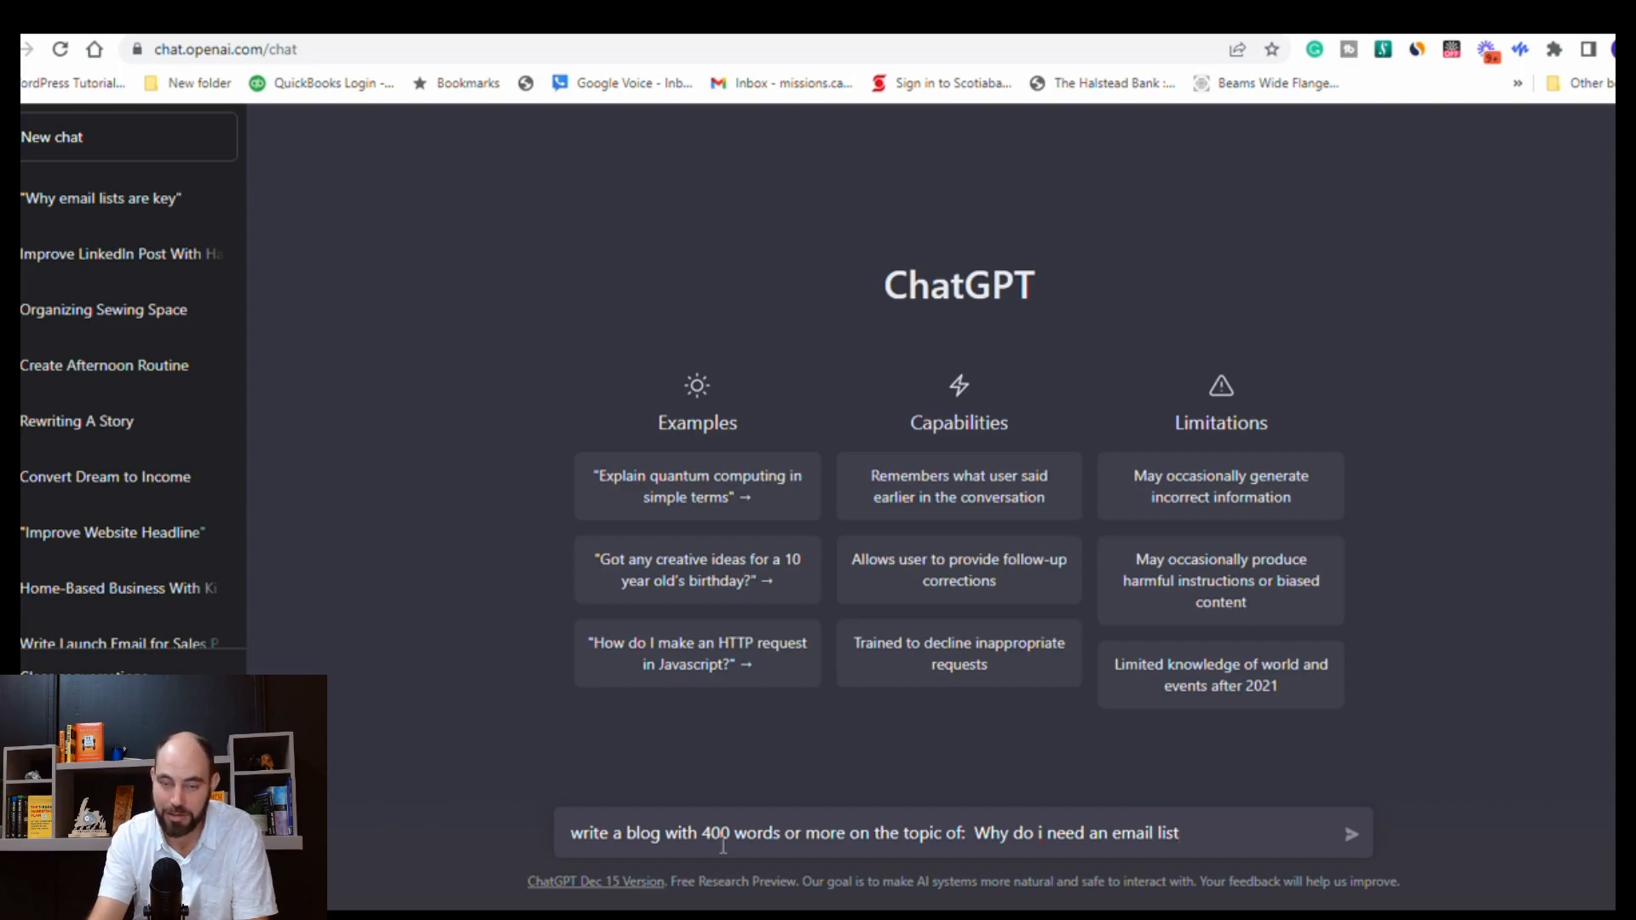
pyautogui.press('Return')
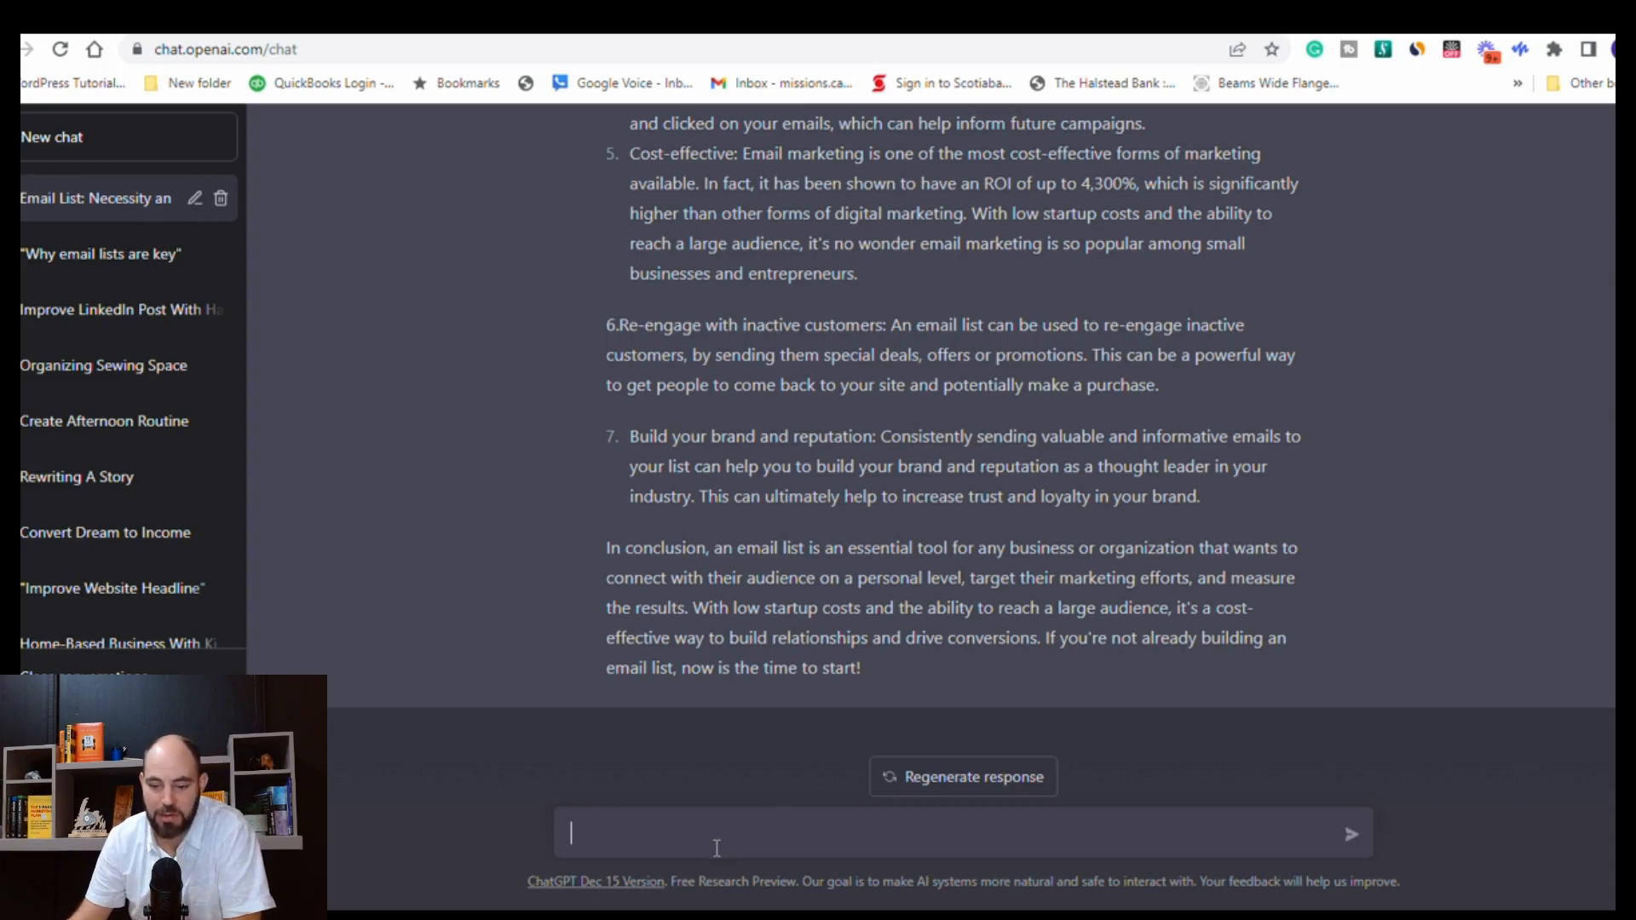
# Read through the generated email list blog post from its introduction to its conclusion.
pyautogui.scroll(9, 898, 668)
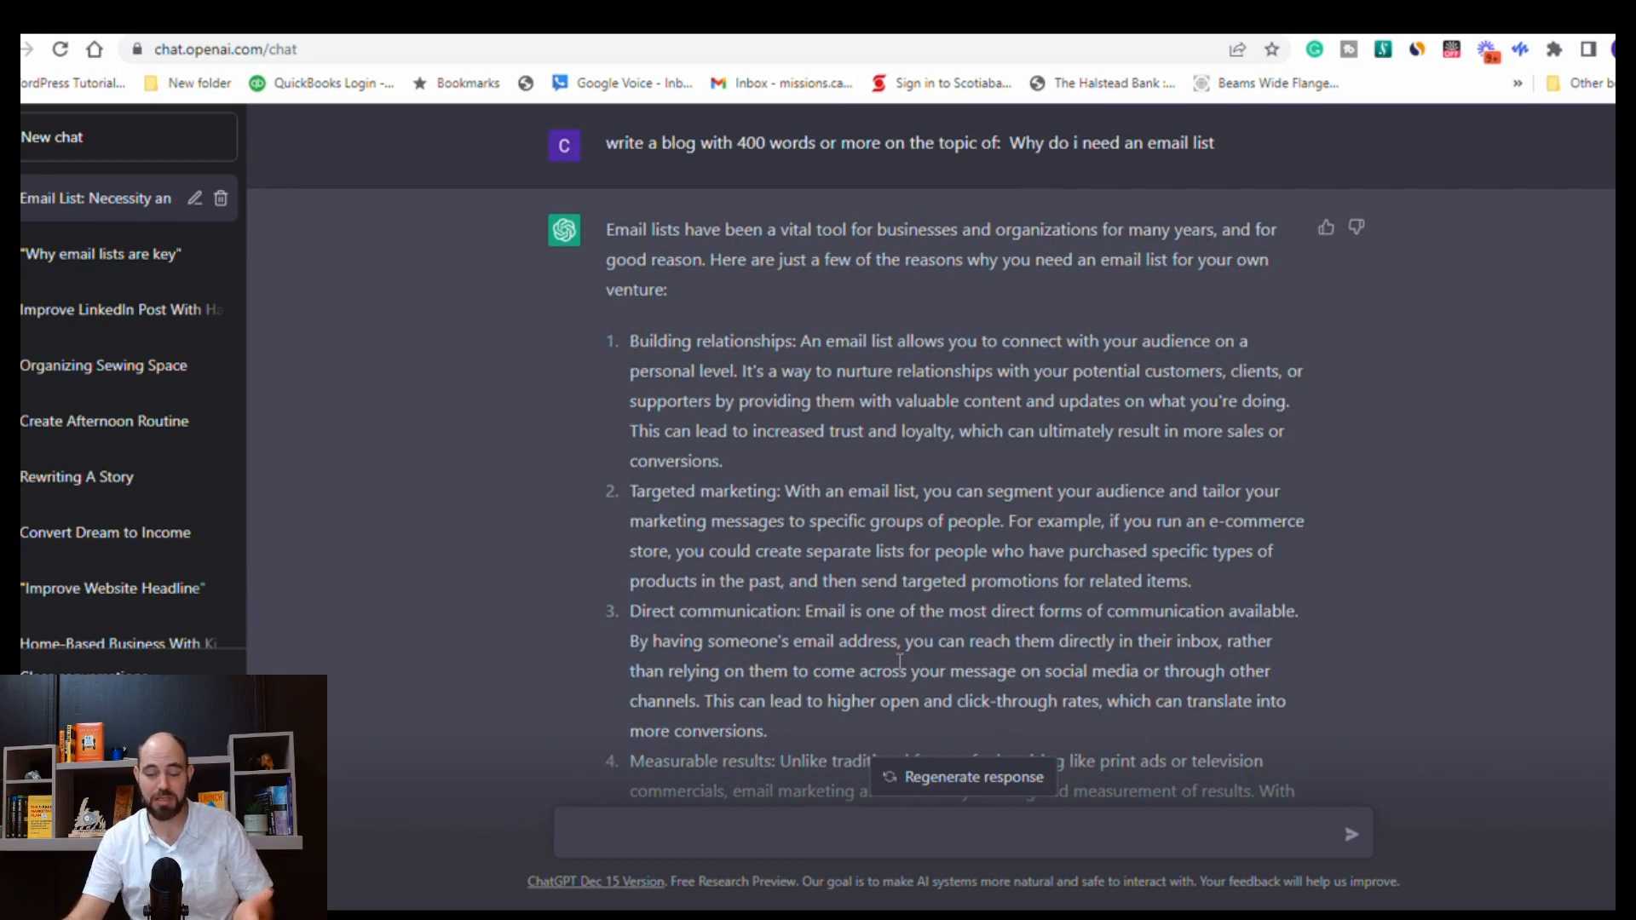
pyautogui.scroll(-3, 846, 452)
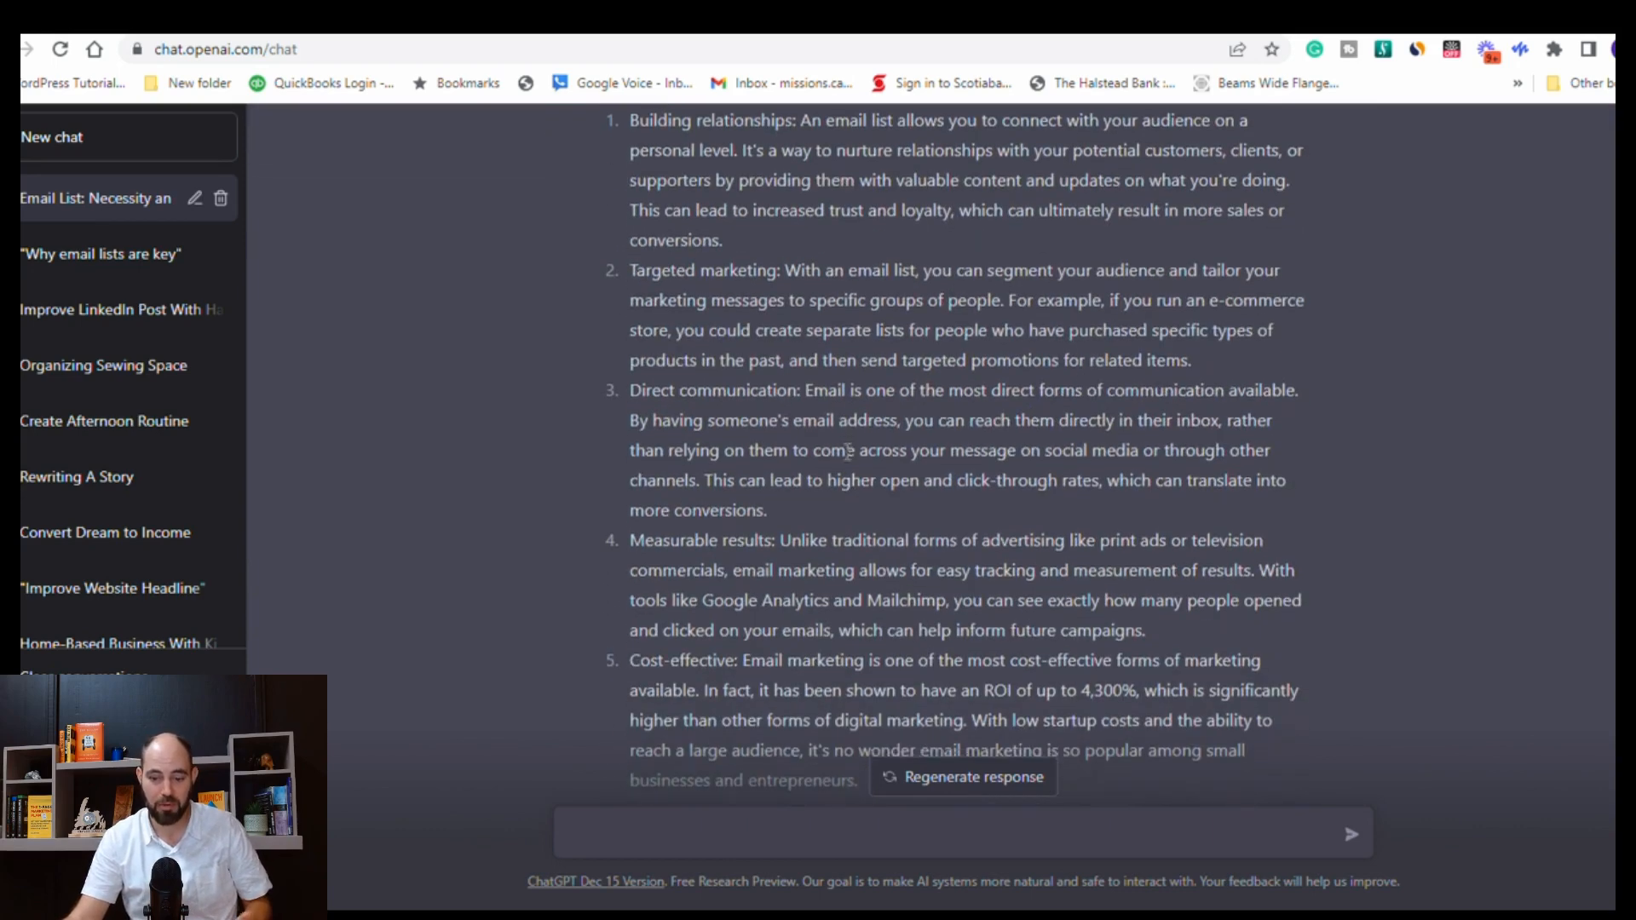
pyautogui.scroll(-7, 848, 452)
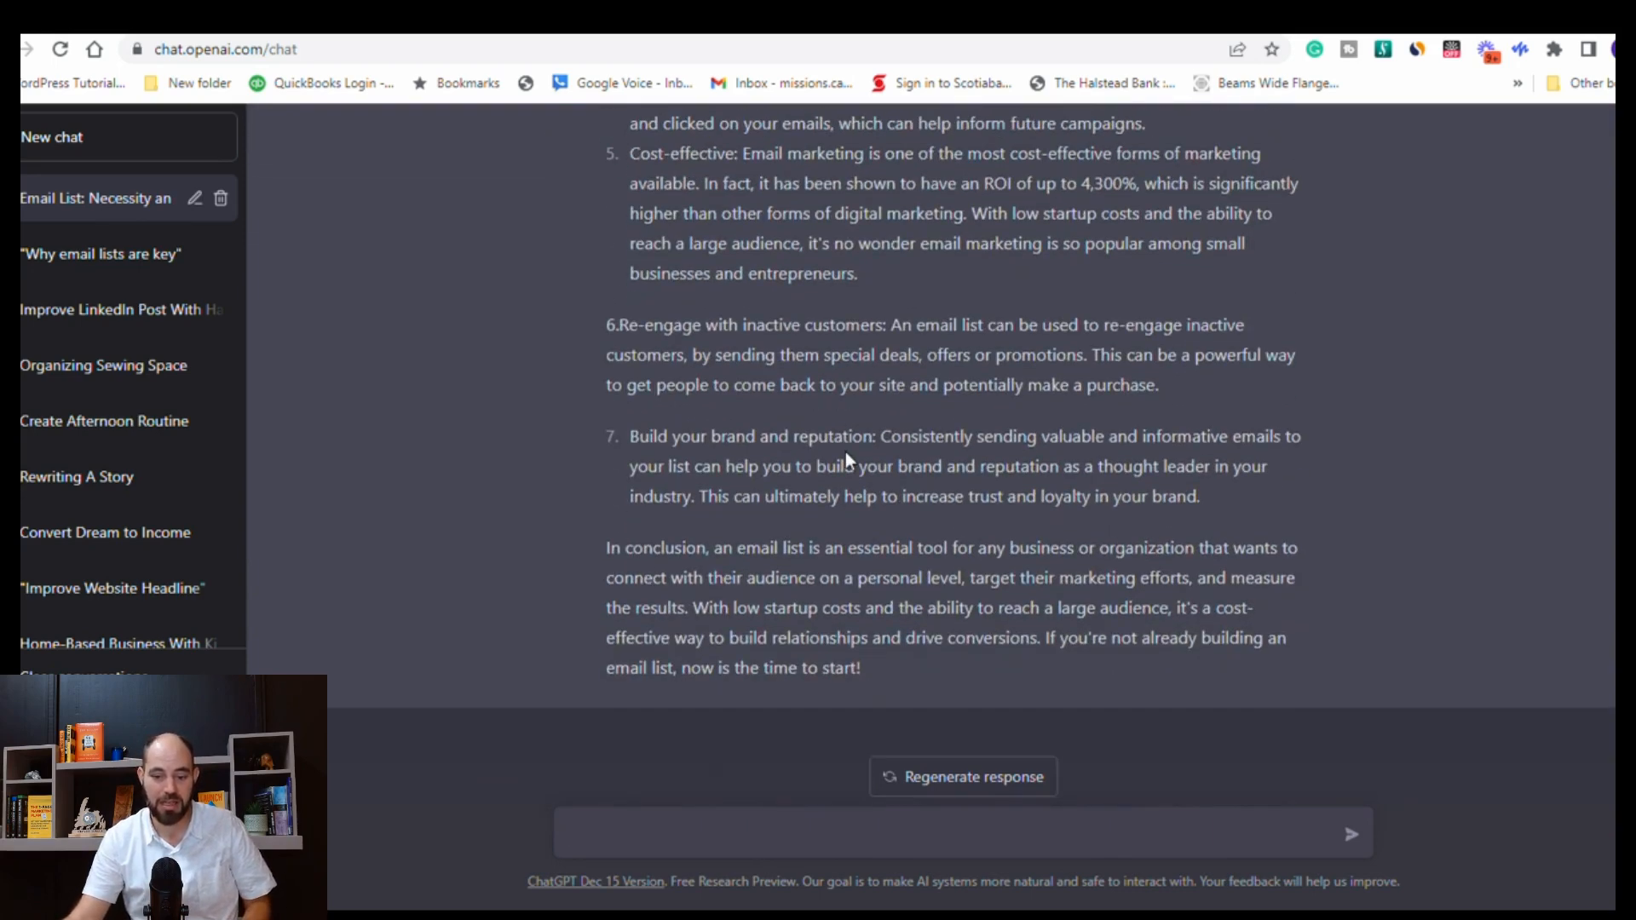
pyautogui.scroll(10, 845, 451)
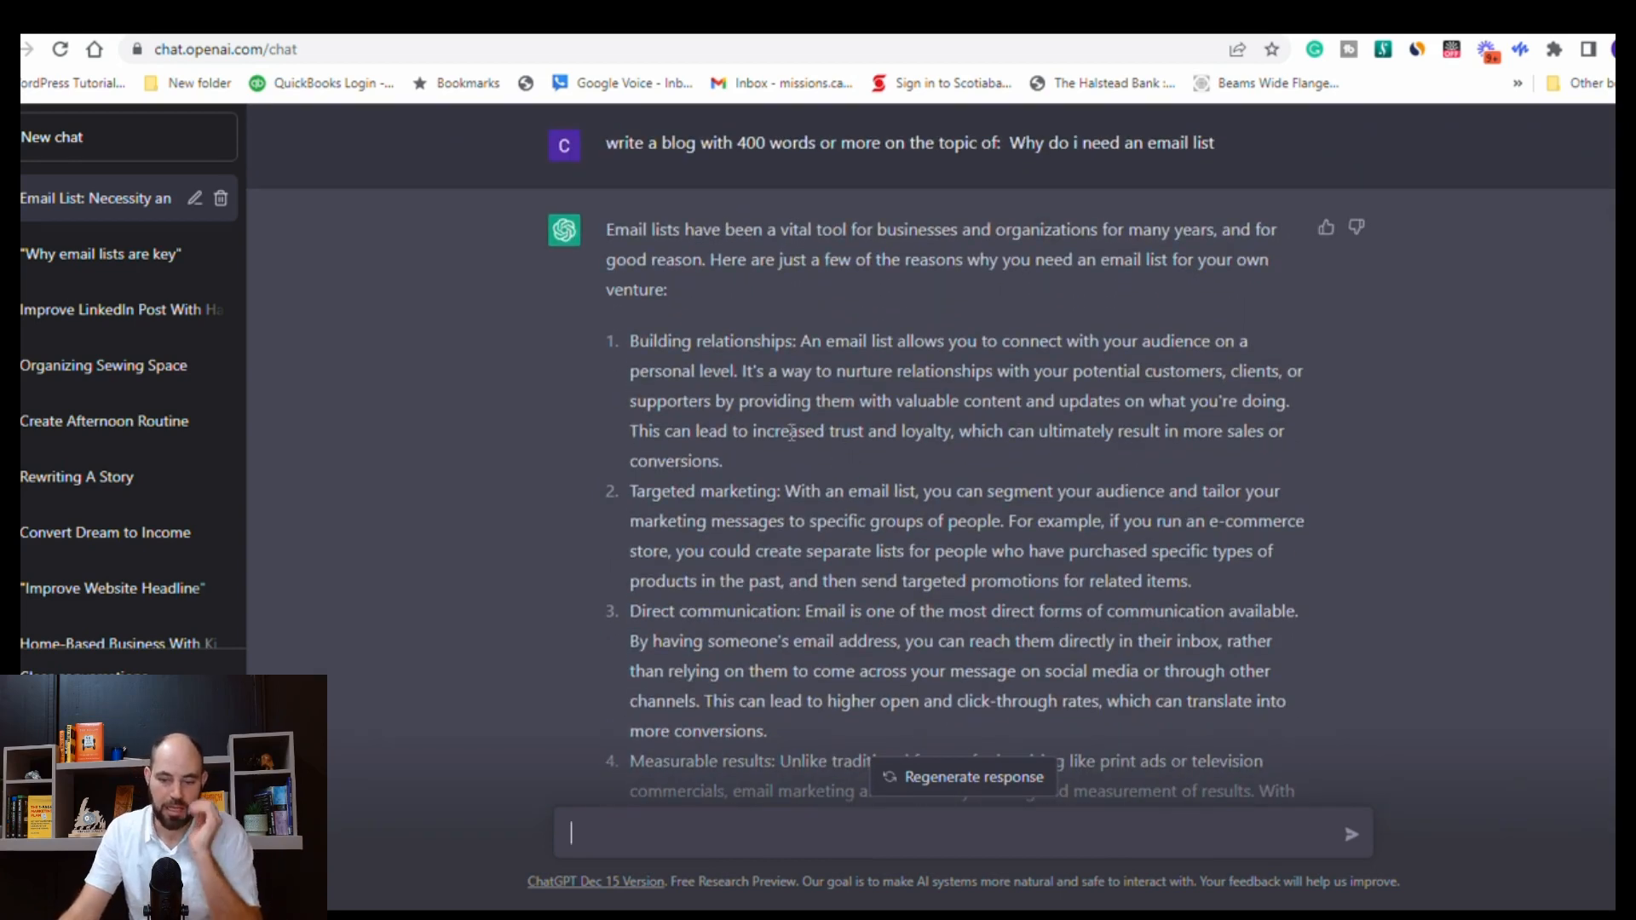
pyautogui.scroll(-1, 791, 433)
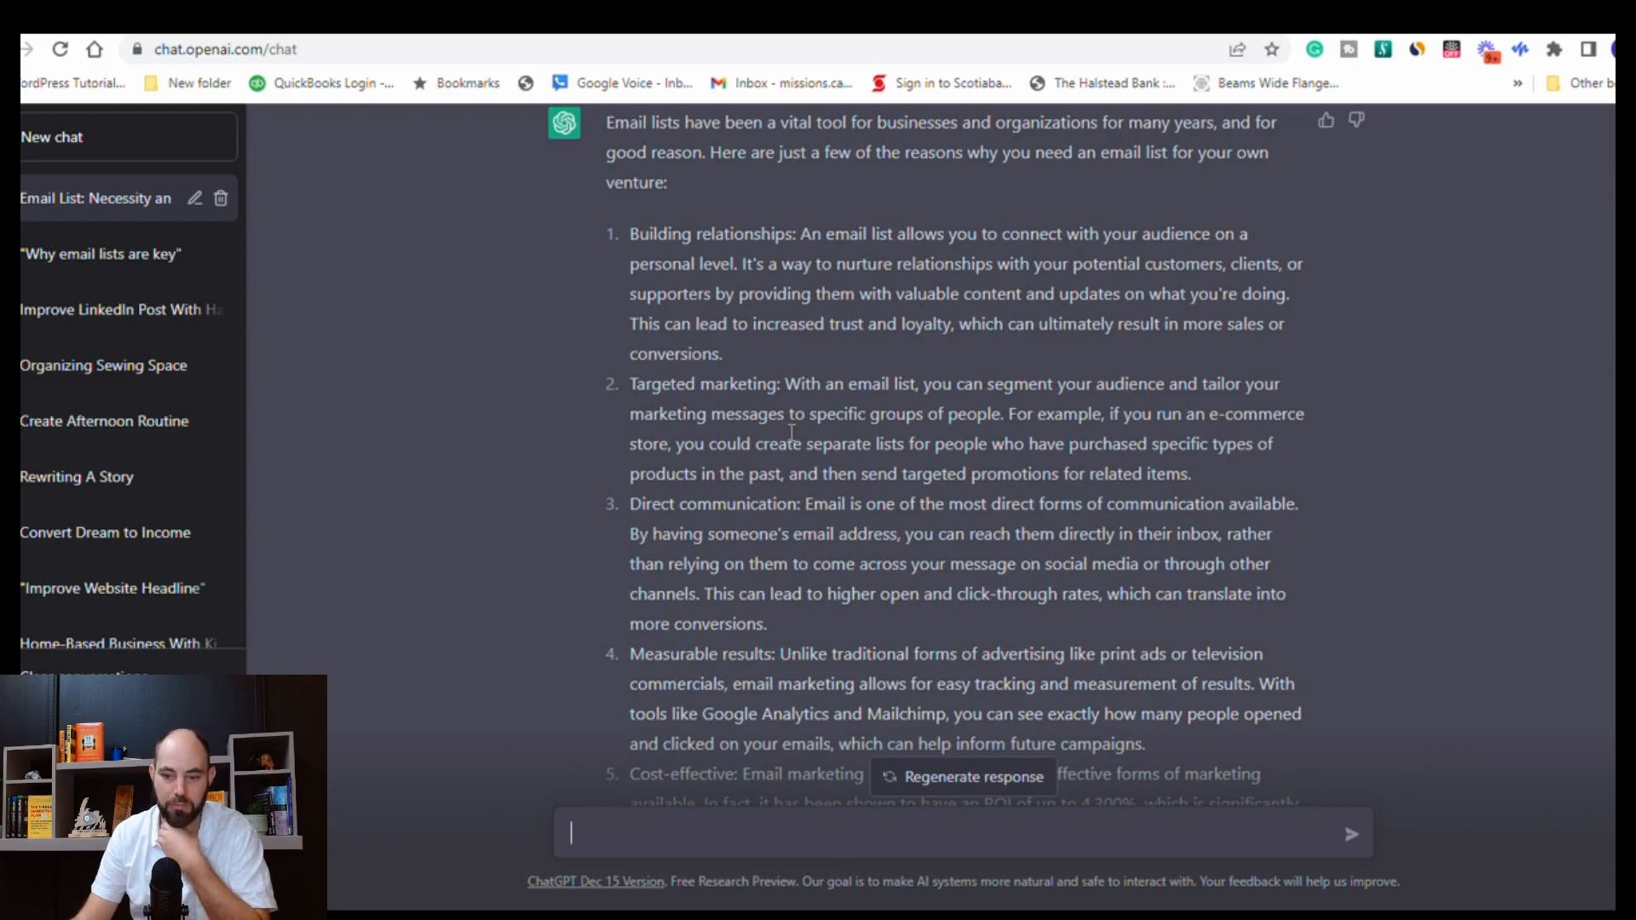
pyautogui.scroll(-2, 791, 433)
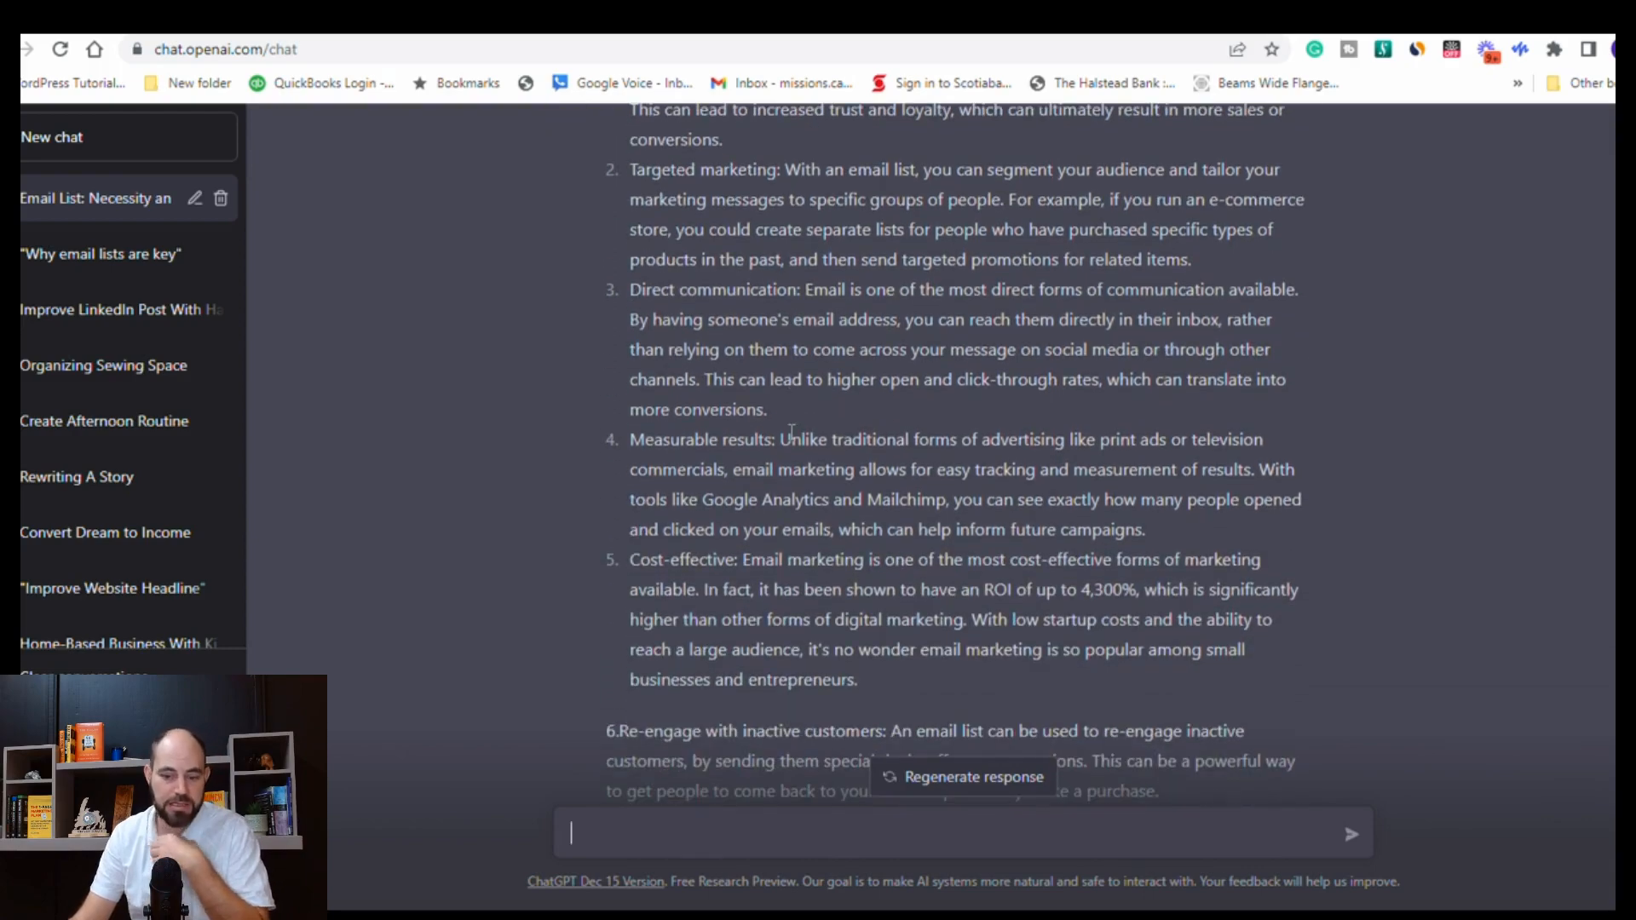
pyautogui.scroll(-4, 792, 433)
pyautogui.scroll(3, 792, 435)
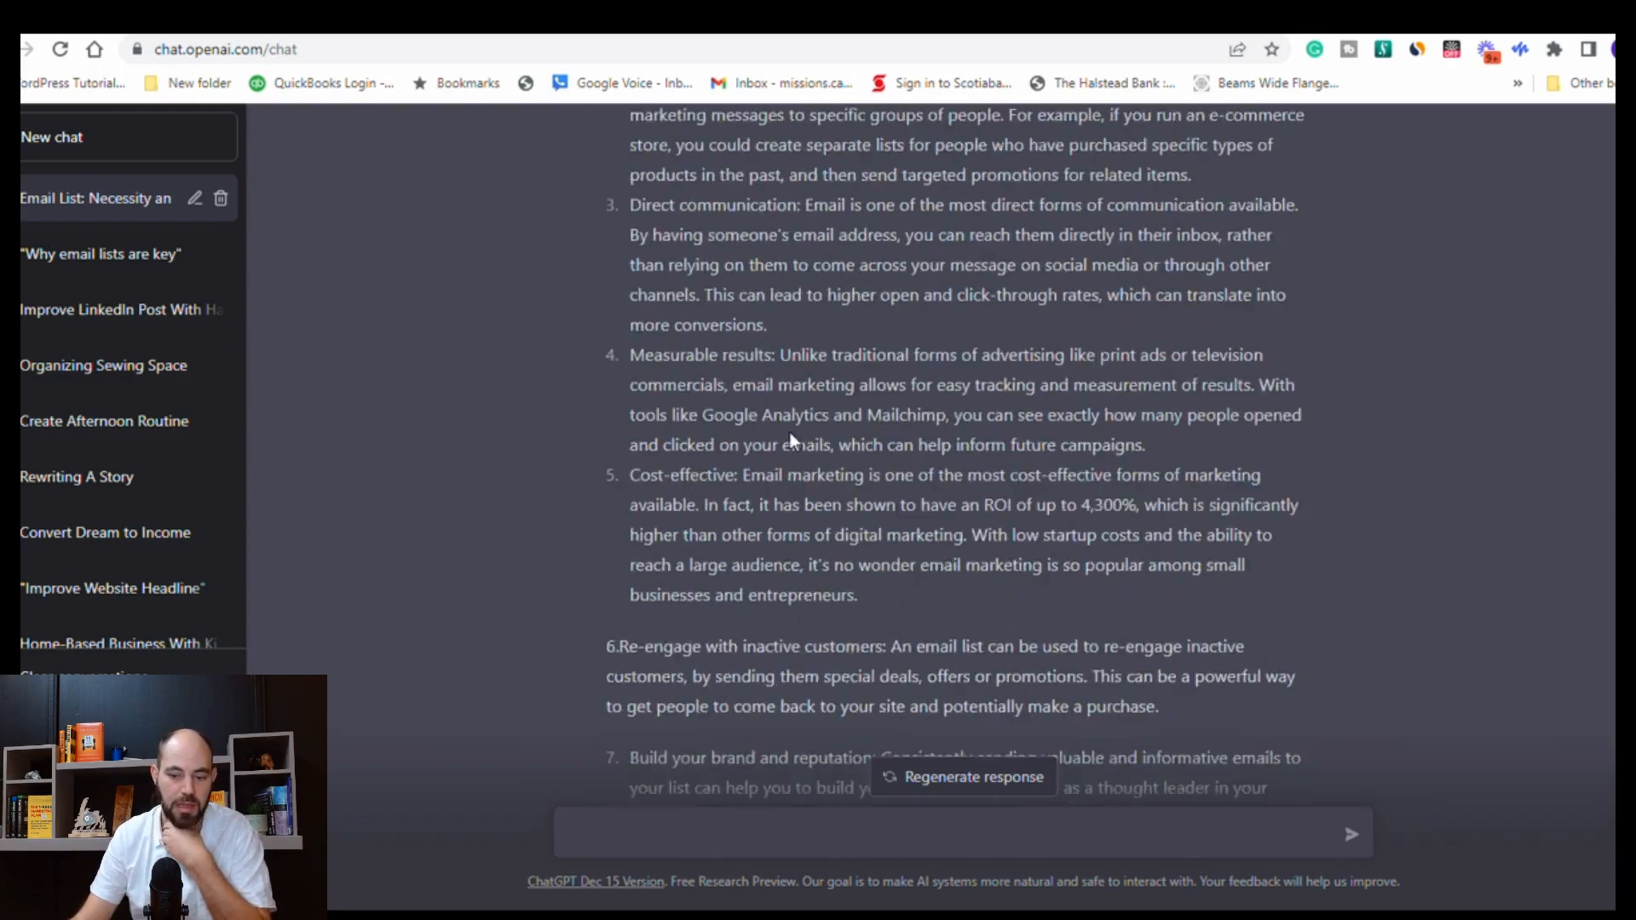
pyautogui.scroll(4, 791, 439)
pyautogui.scroll(-8, 792, 852)
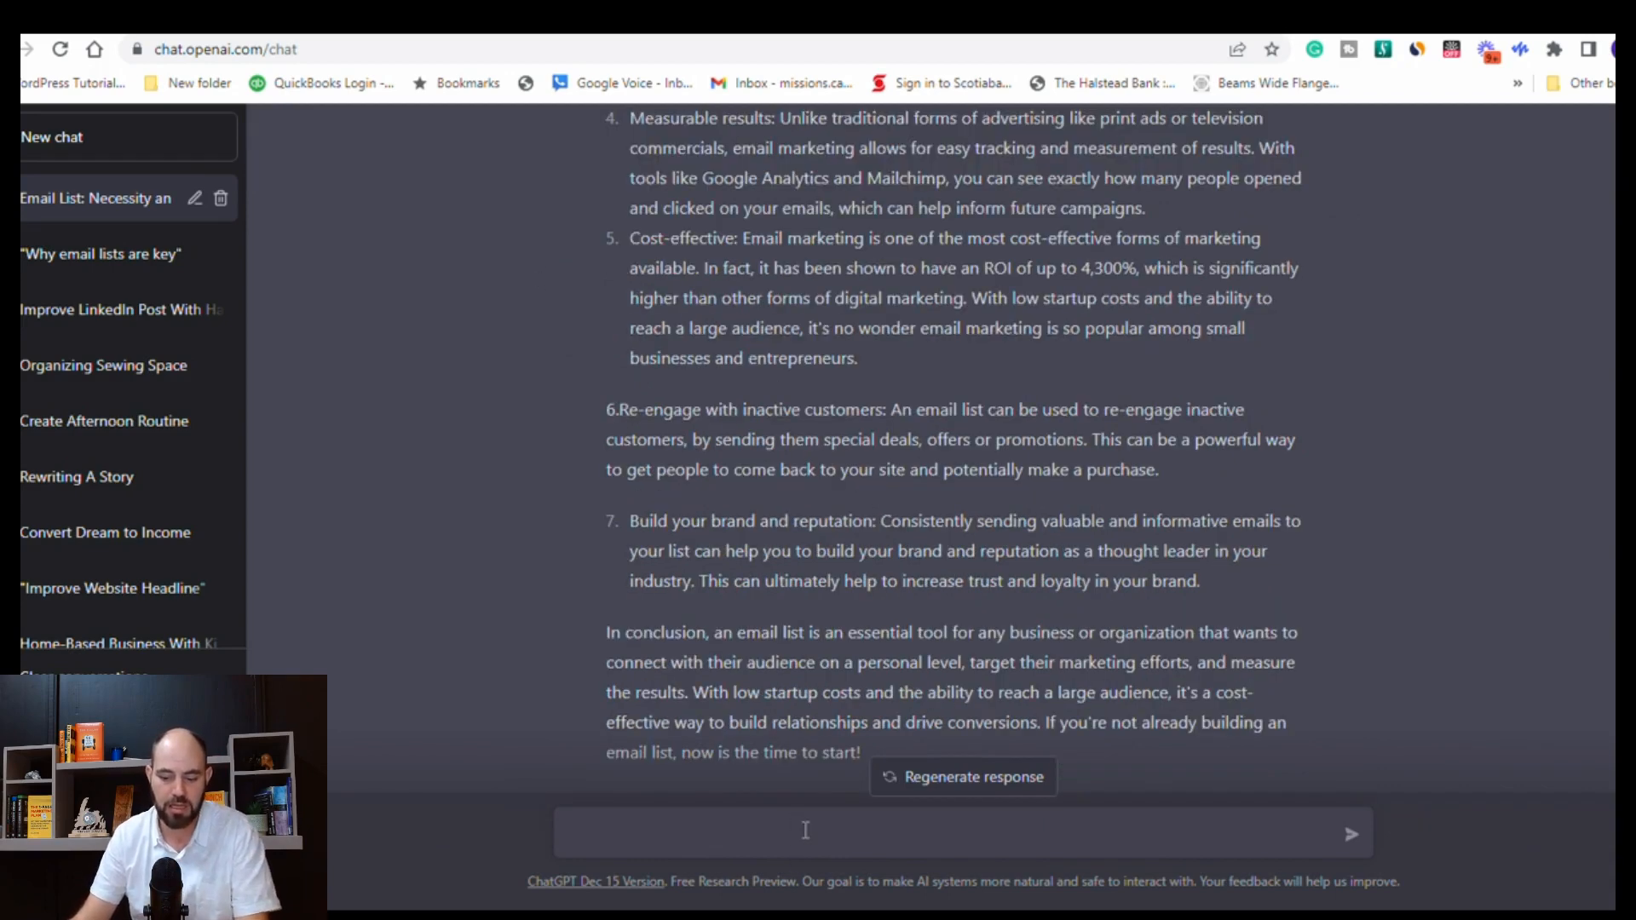
# Try to extend the blog's opening by sending "can you give me a longer introduction" and regenerating the response.
pyautogui.click(806, 831)
pyautogui.write('can you ')
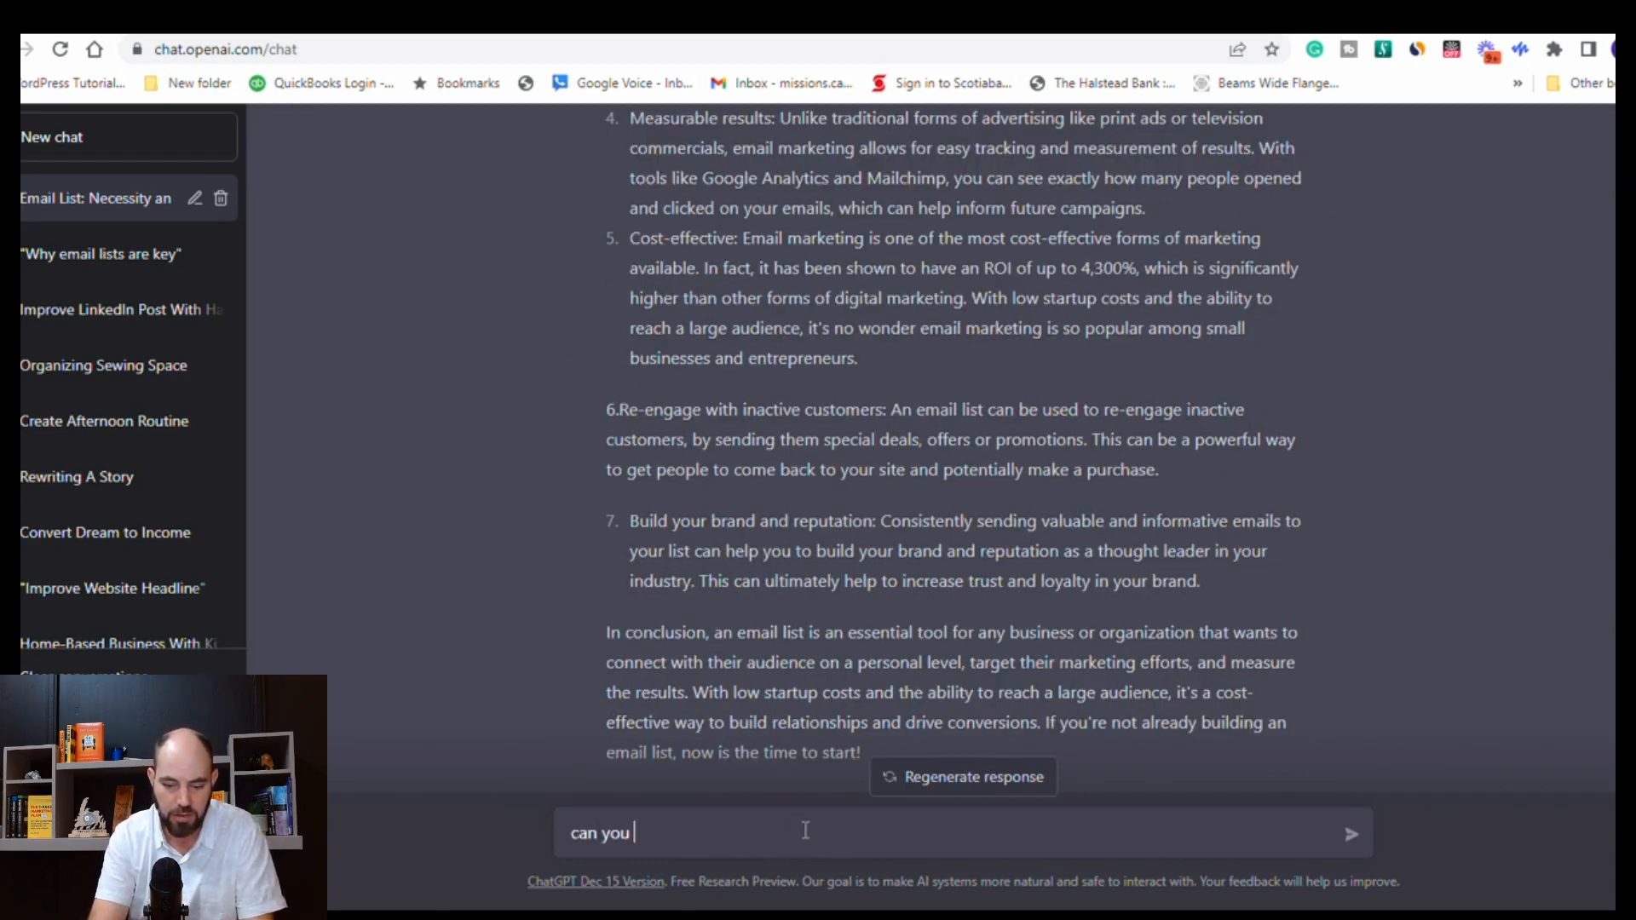
pyautogui.write('give me a ')
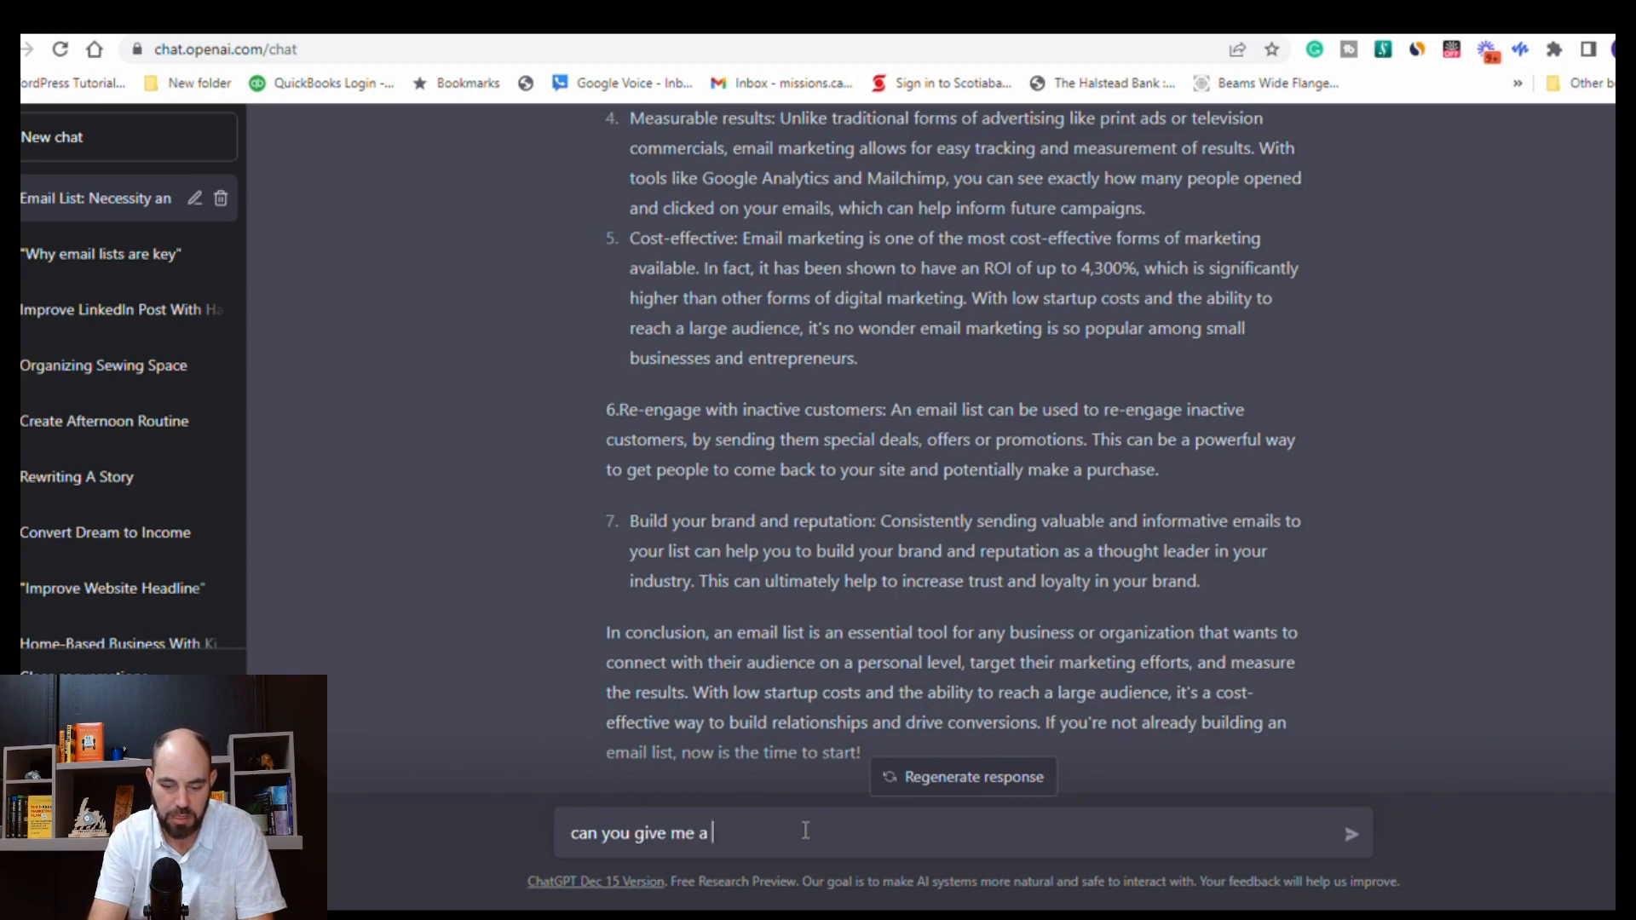
pyautogui.write('longer introduction')
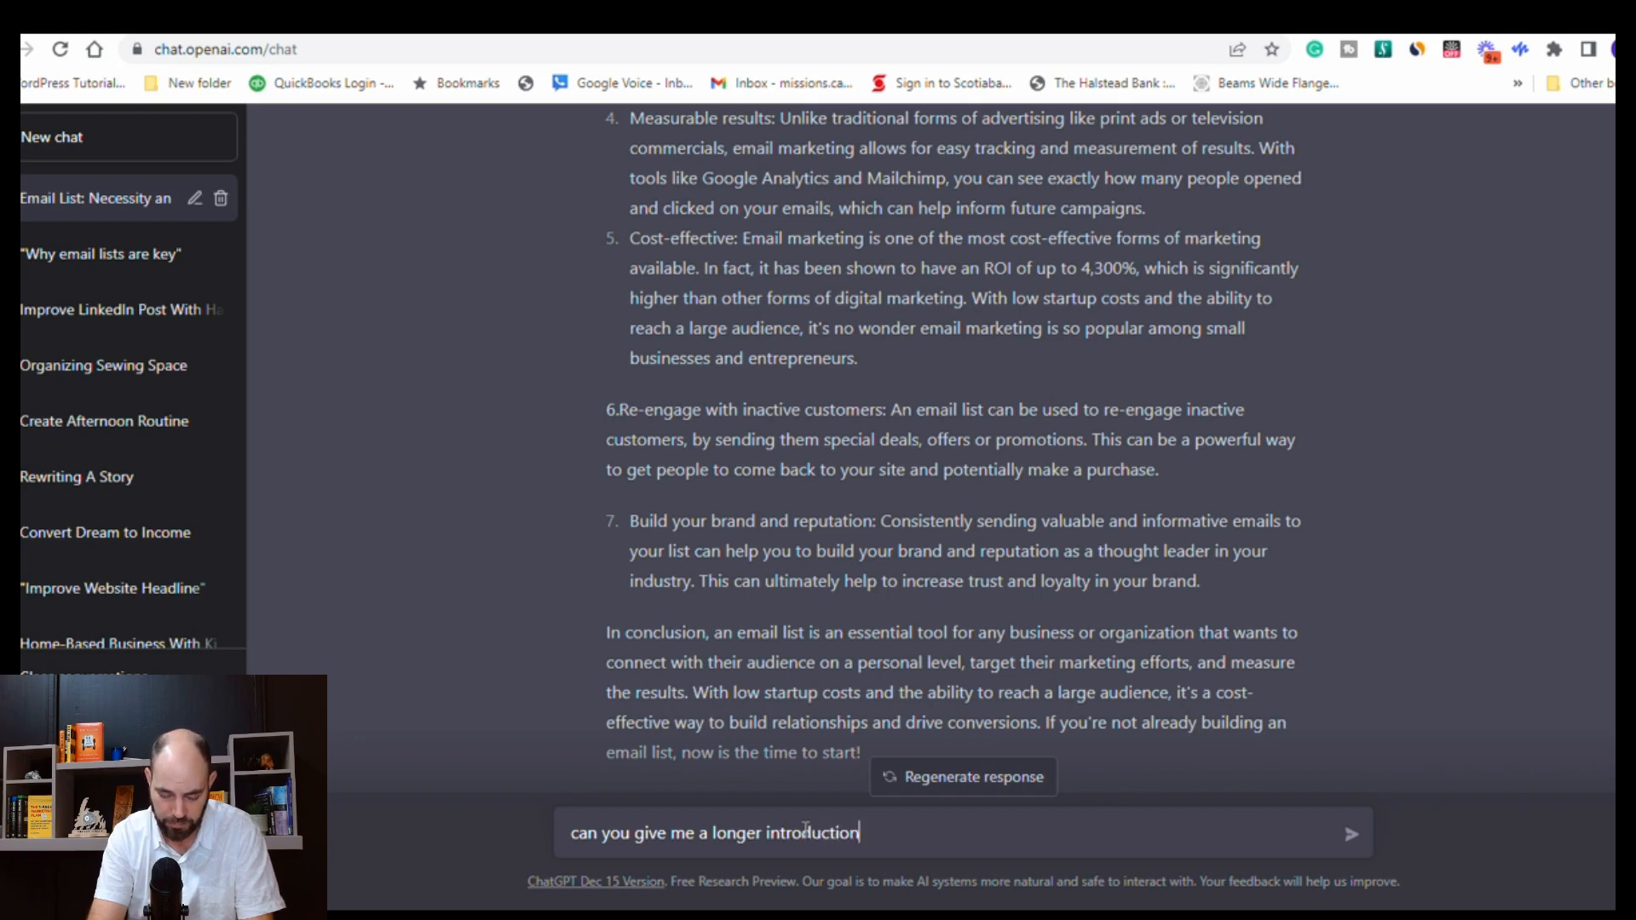
pyautogui.press('Return')
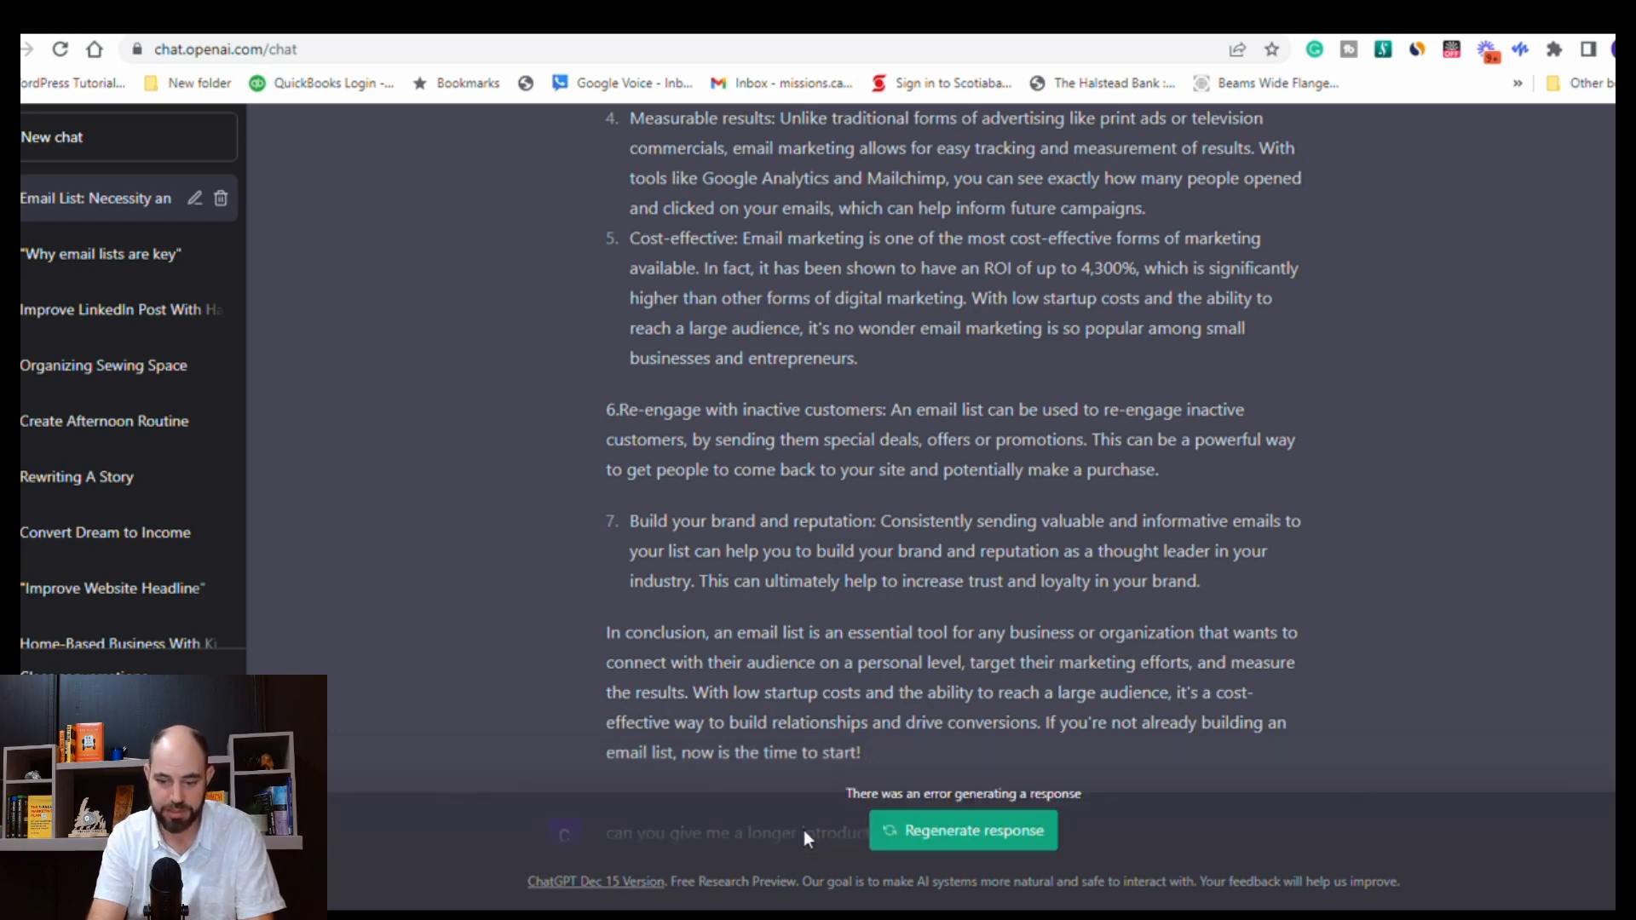
pyautogui.click(998, 831)
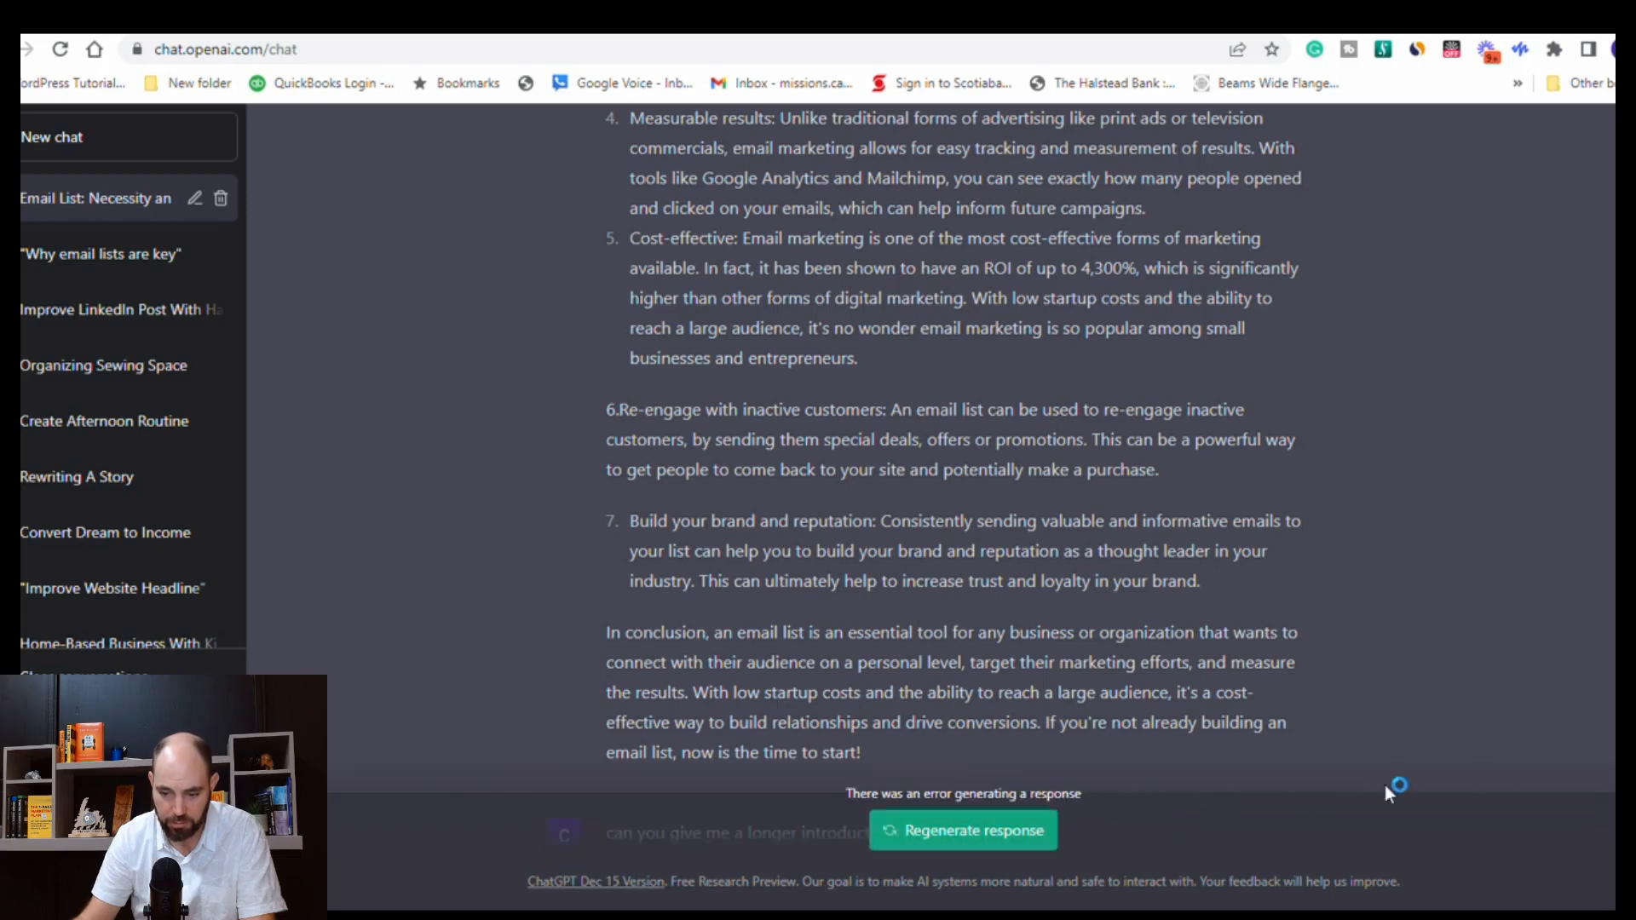
# Reload the chat page, dismiss the high-demand notice and open the saved "Why email lists are key" conversation to review its blog post.
pyautogui.press('F5')
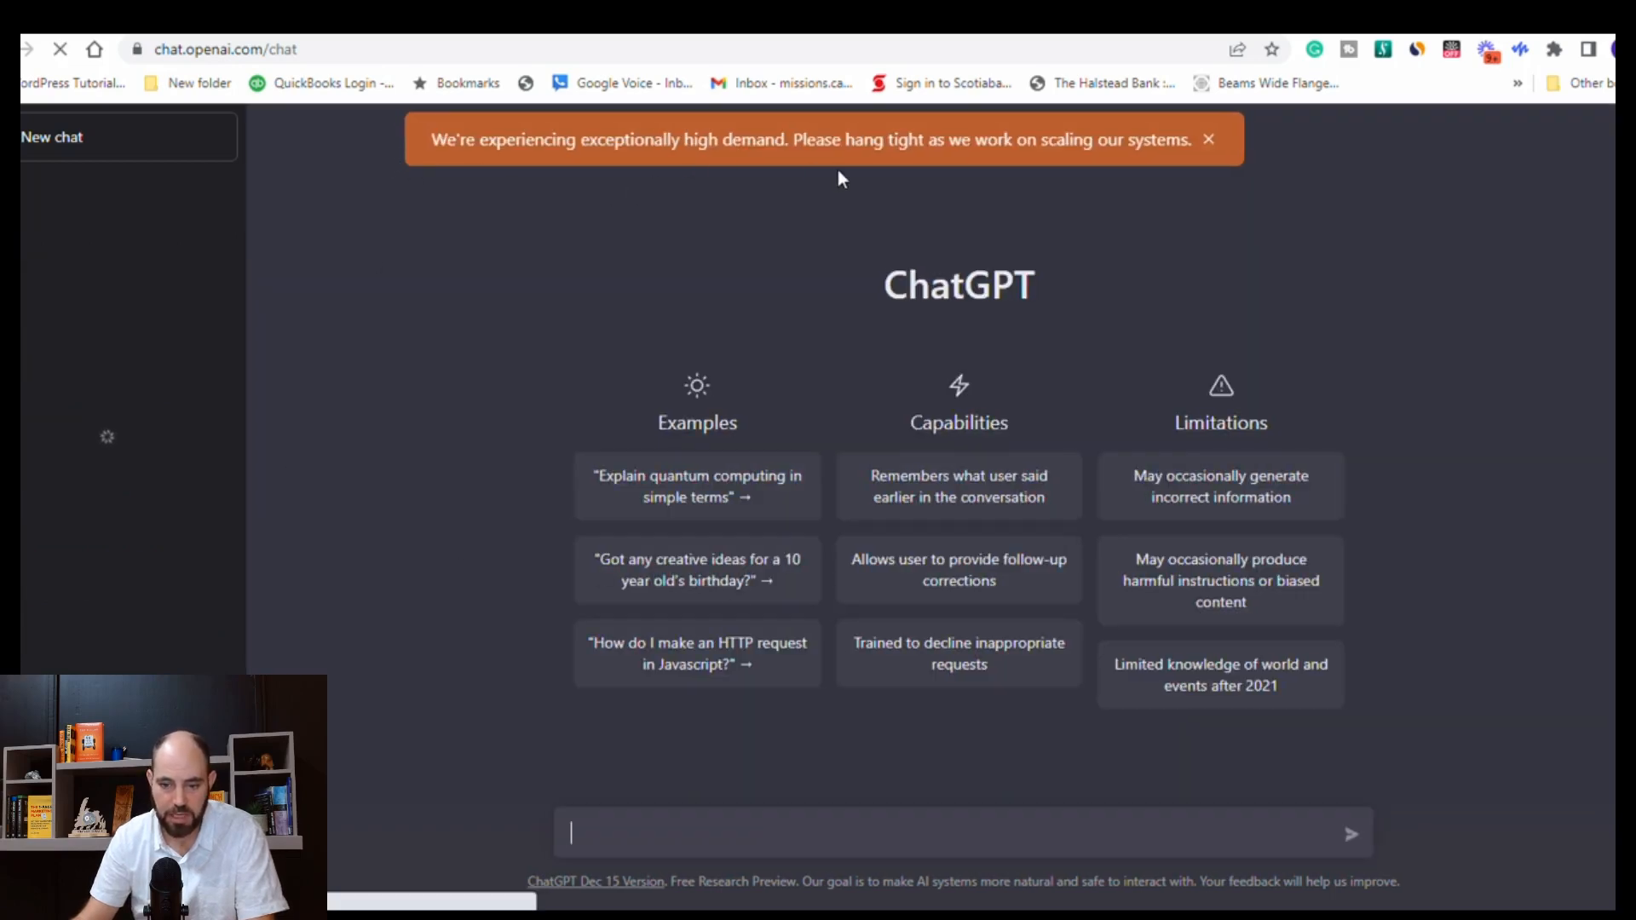
pyautogui.click(1209, 140)
pyautogui.click(111, 219)
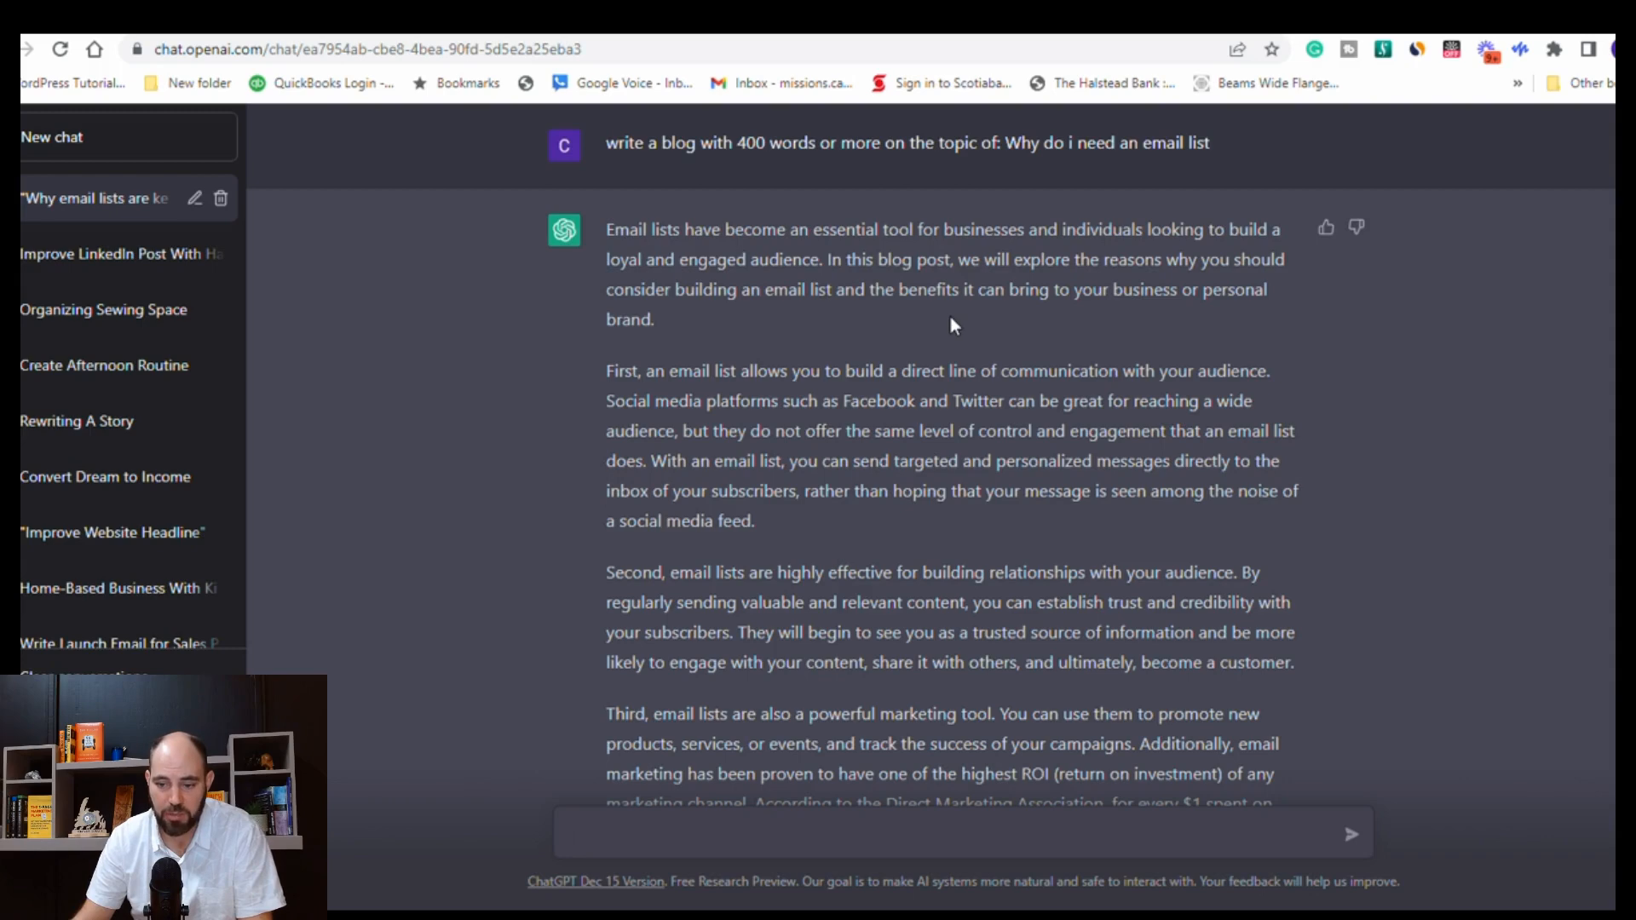
pyautogui.scroll(-1, 949, 326)
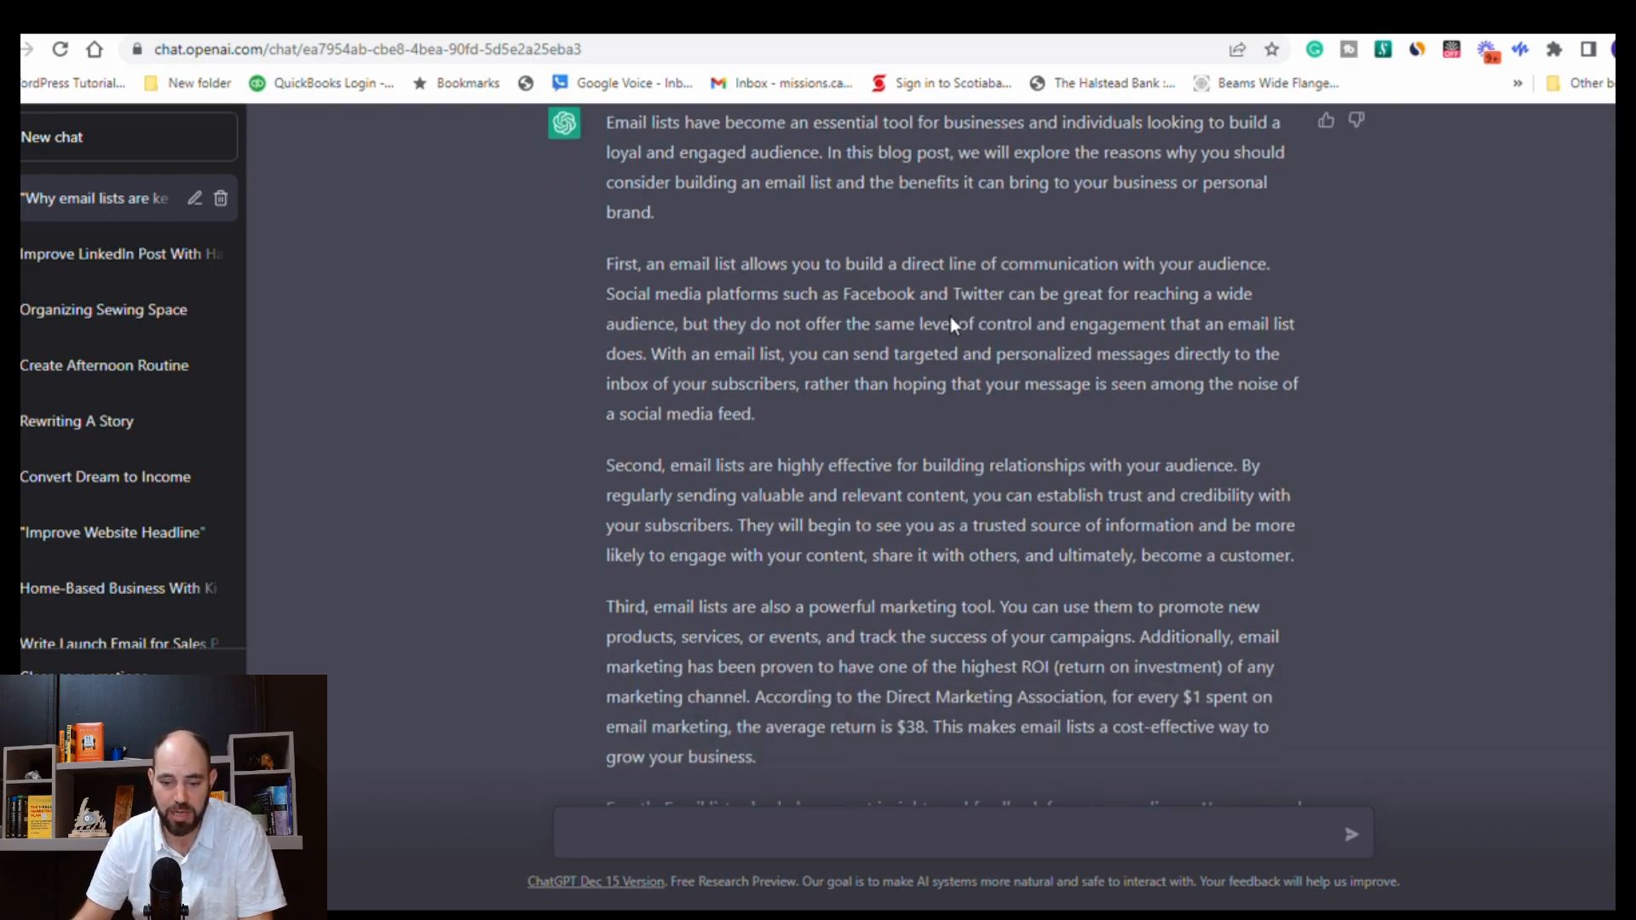
pyautogui.scroll(1, 752, 267)
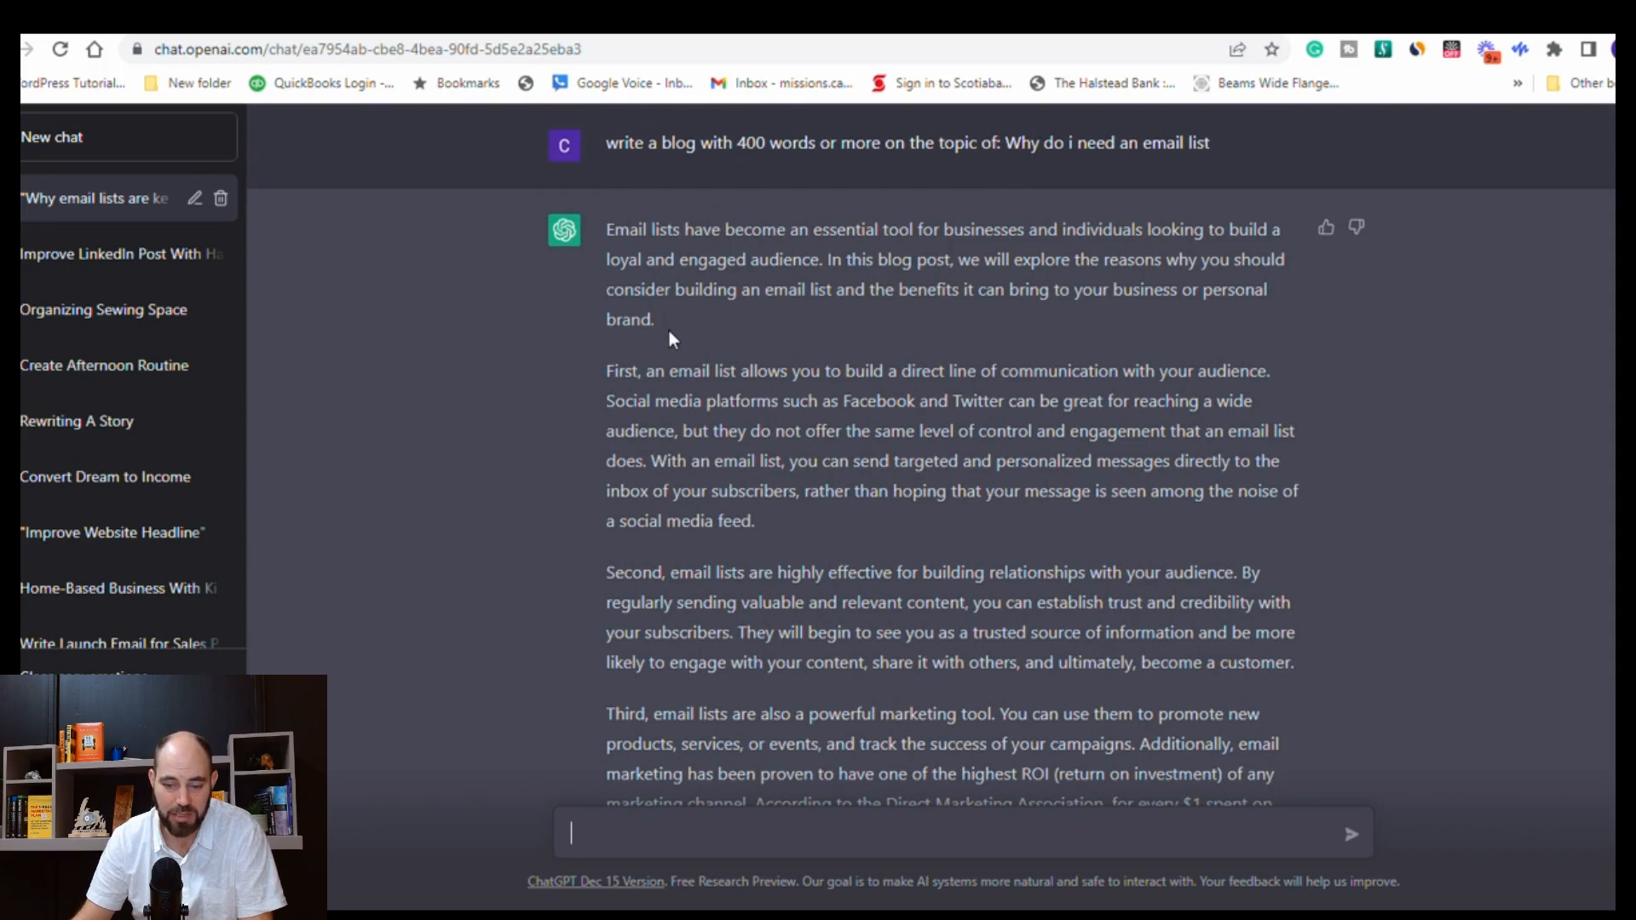
pyautogui.scroll(-1, 619, 381)
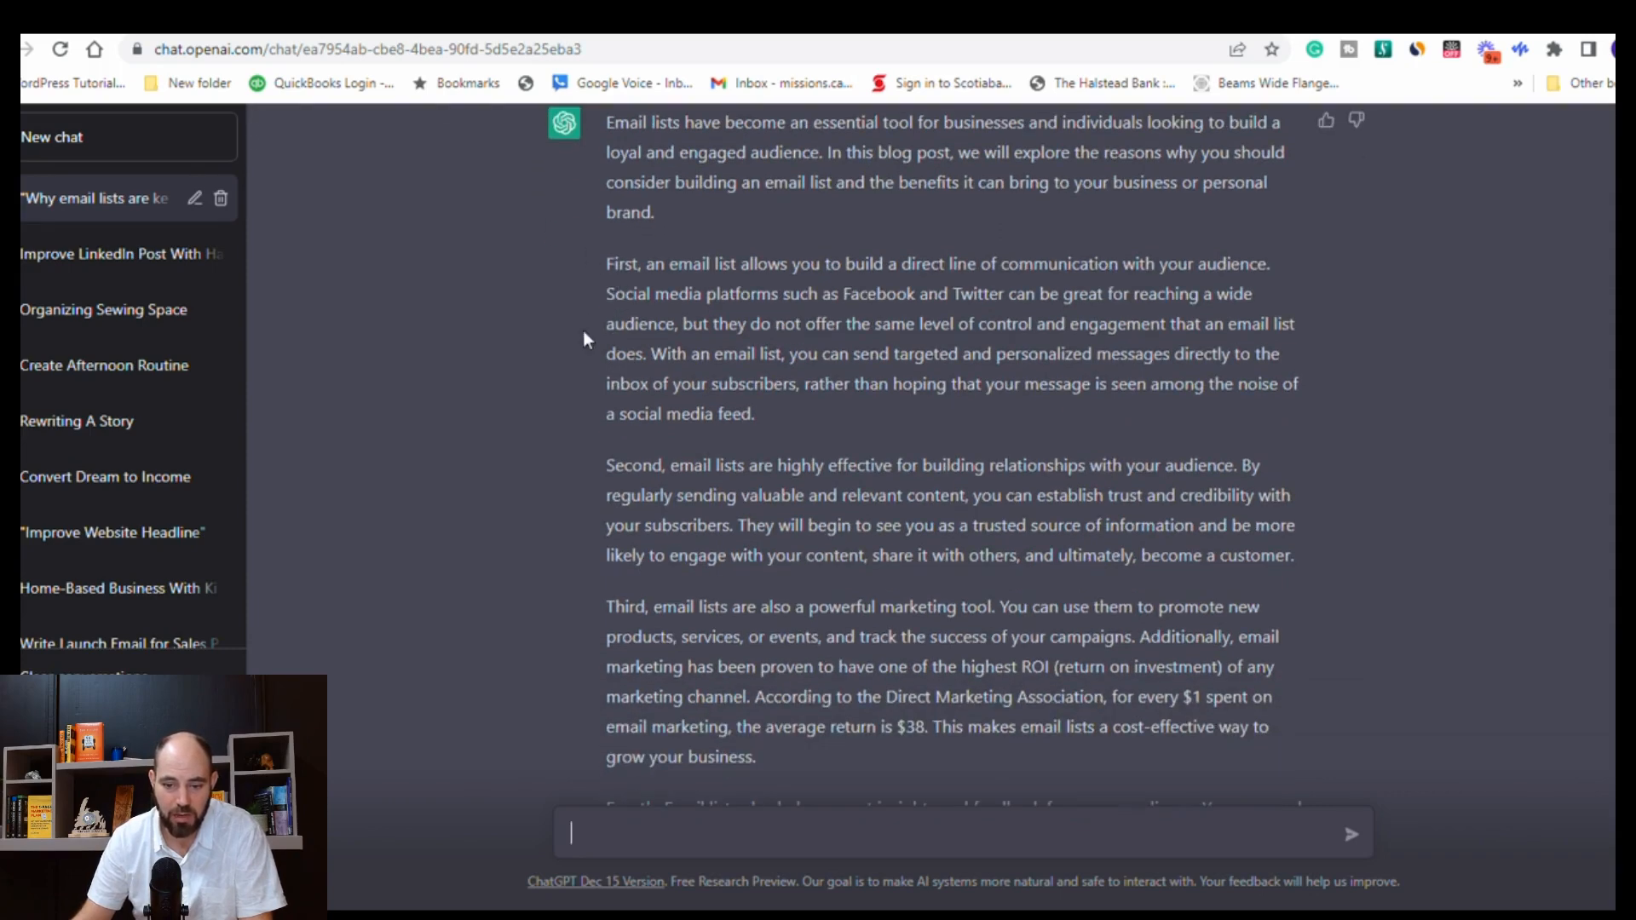
pyautogui.scroll(-3, 665, 585)
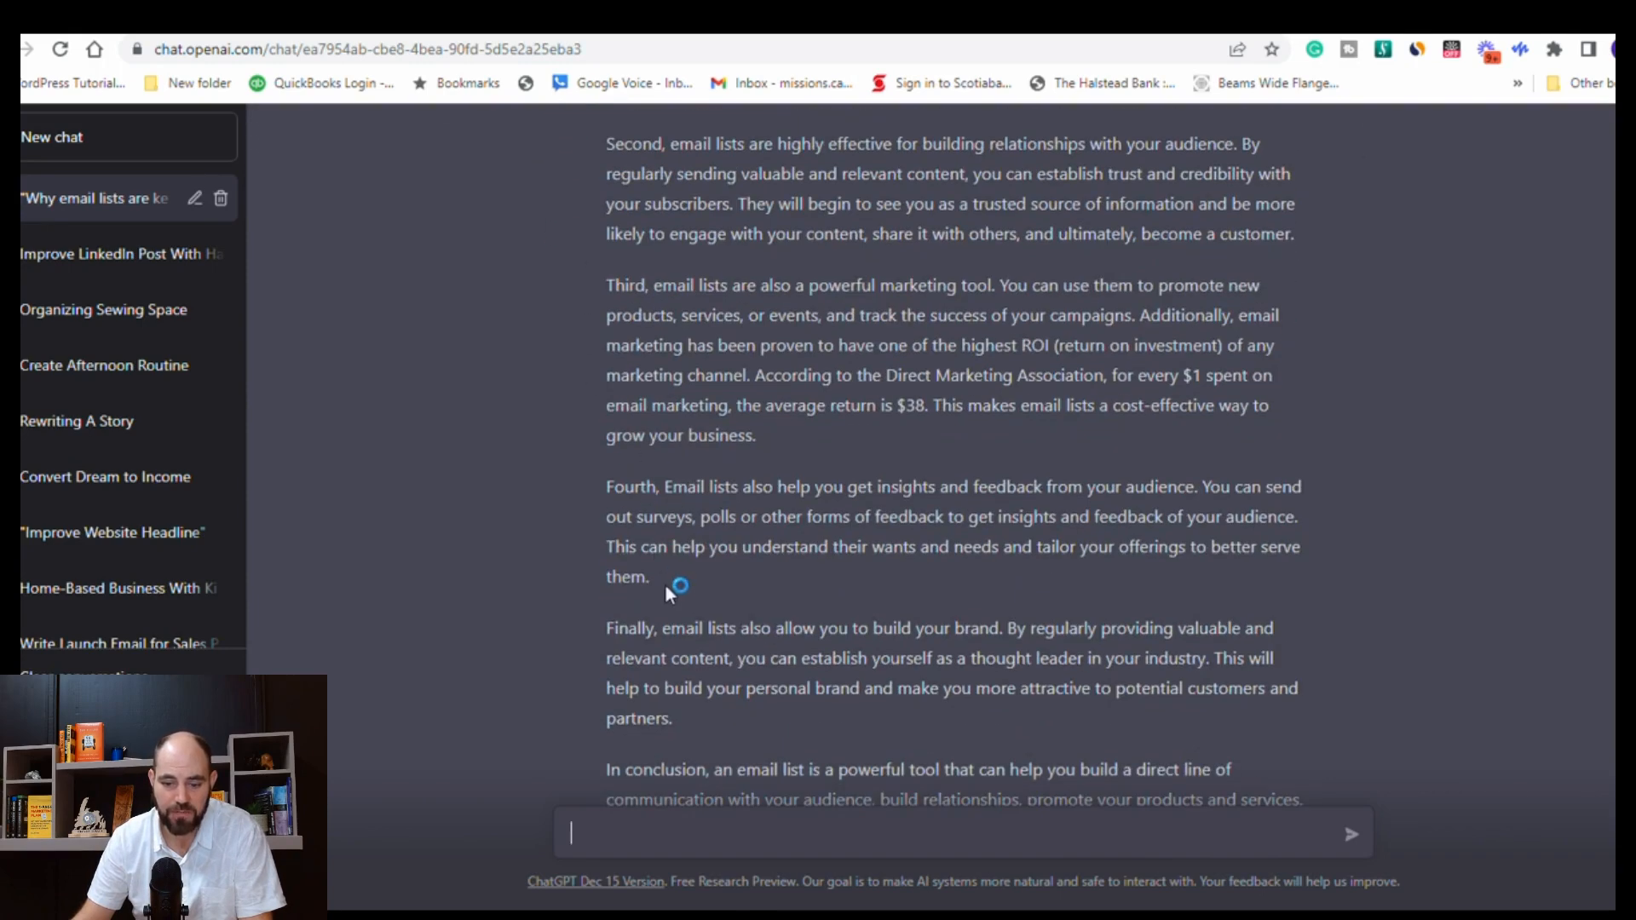
# Reread the email list blog post from its prompt and introduction down to the third and fourth points.
pyautogui.scroll(-1, 665, 585)
pyautogui.scroll(-2, 784, 609)
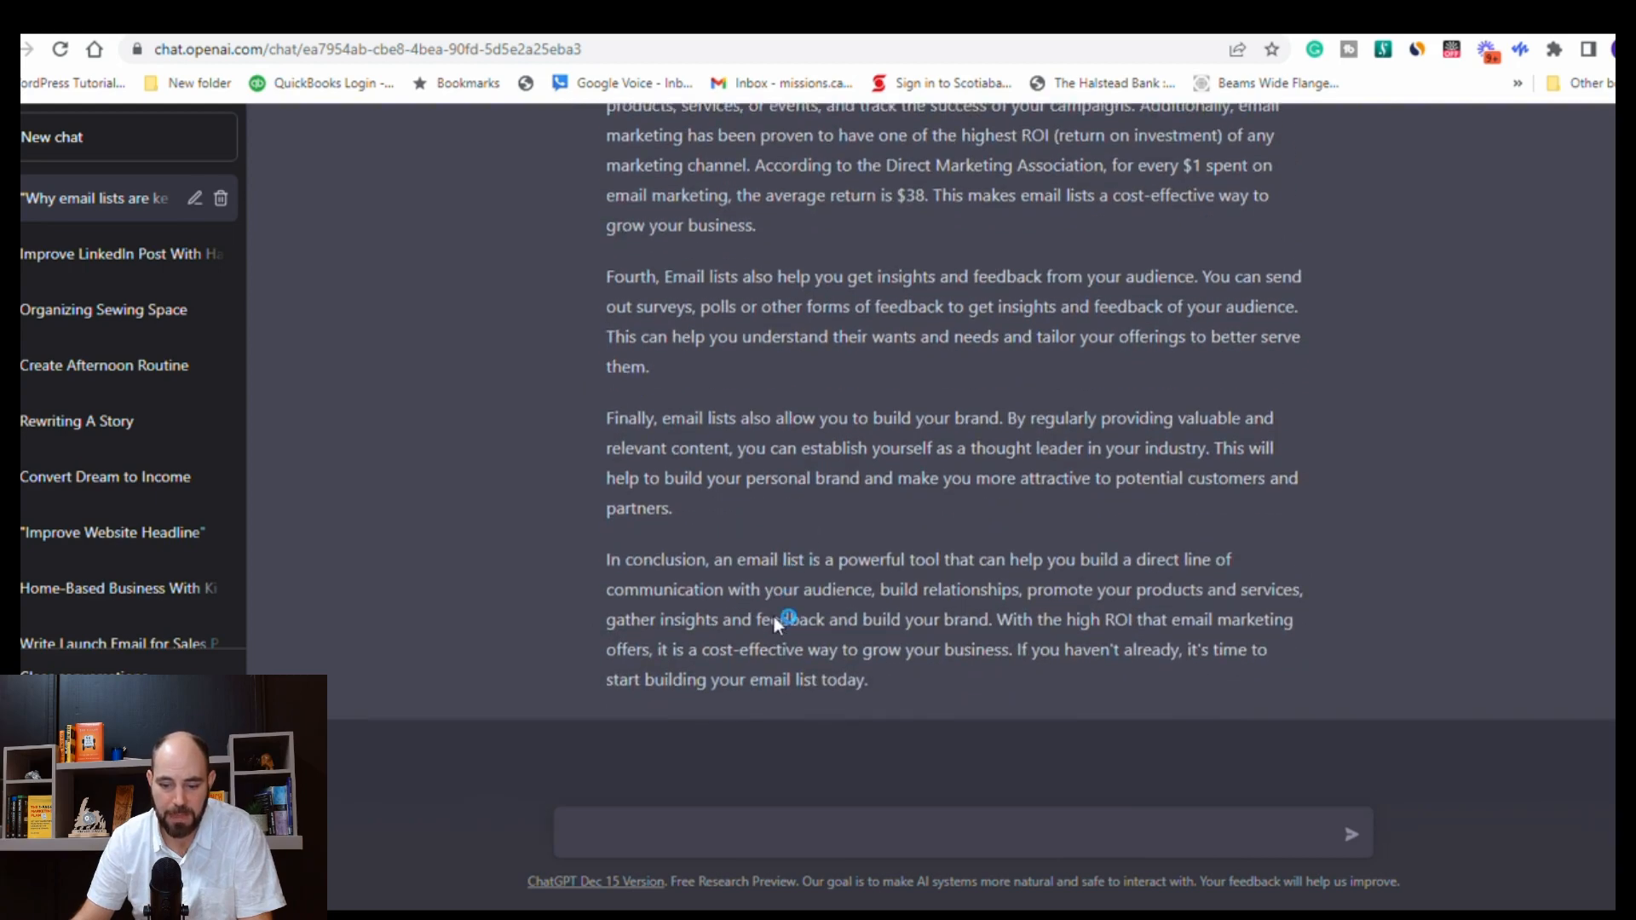
pyautogui.scroll(3, 891, 695)
pyautogui.scroll(4, 907, 646)
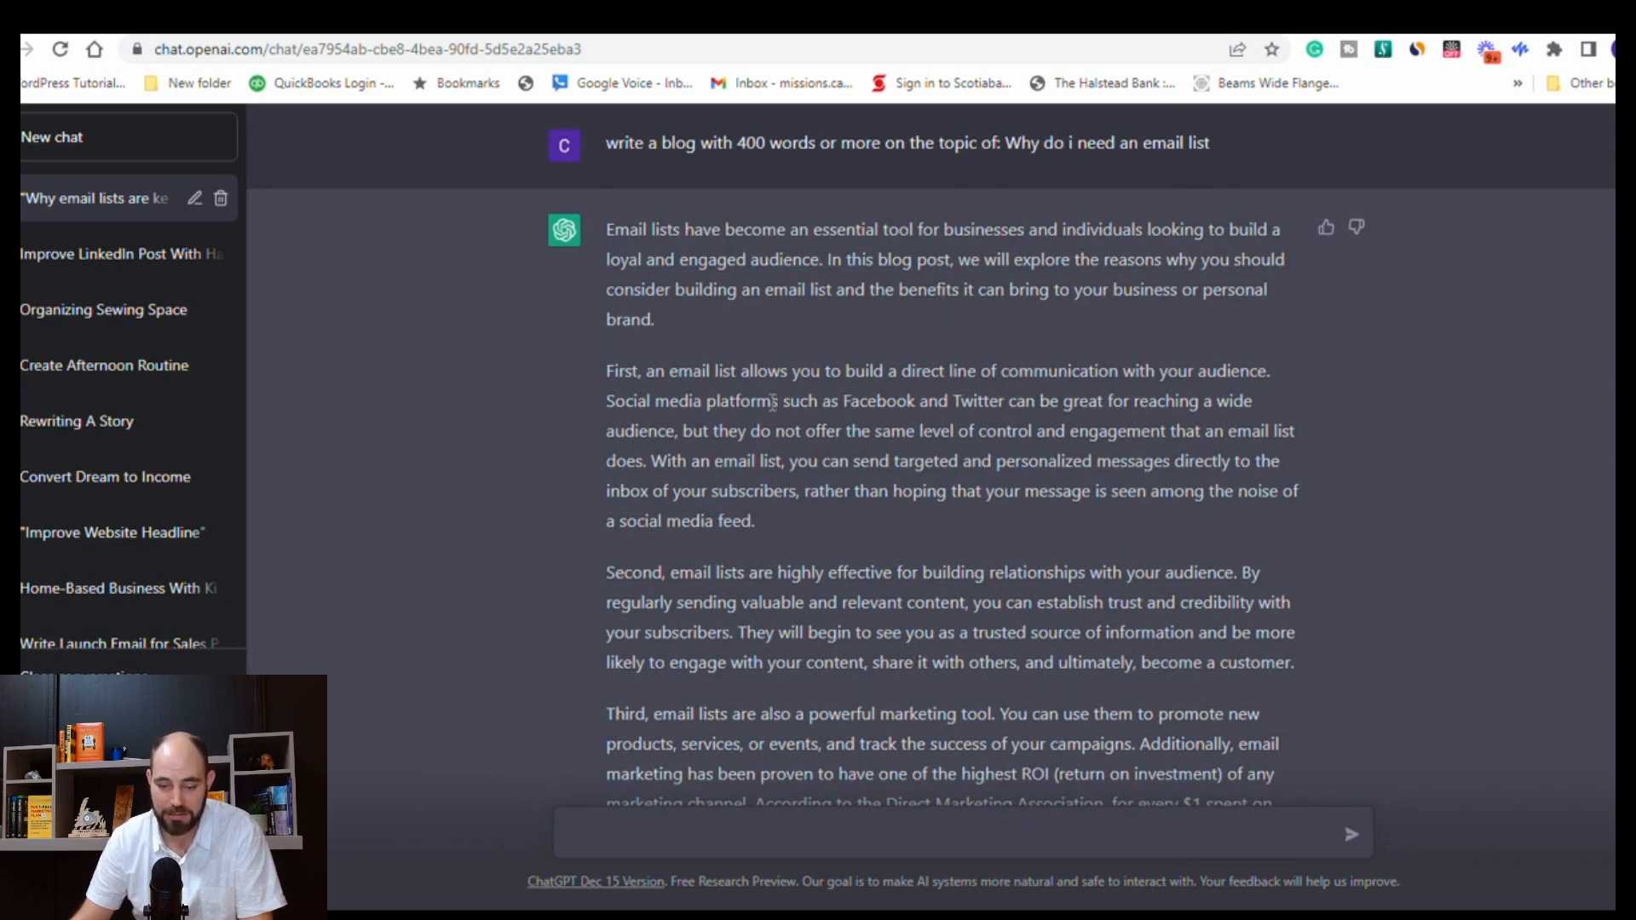
pyautogui.scroll(-3, 780, 358)
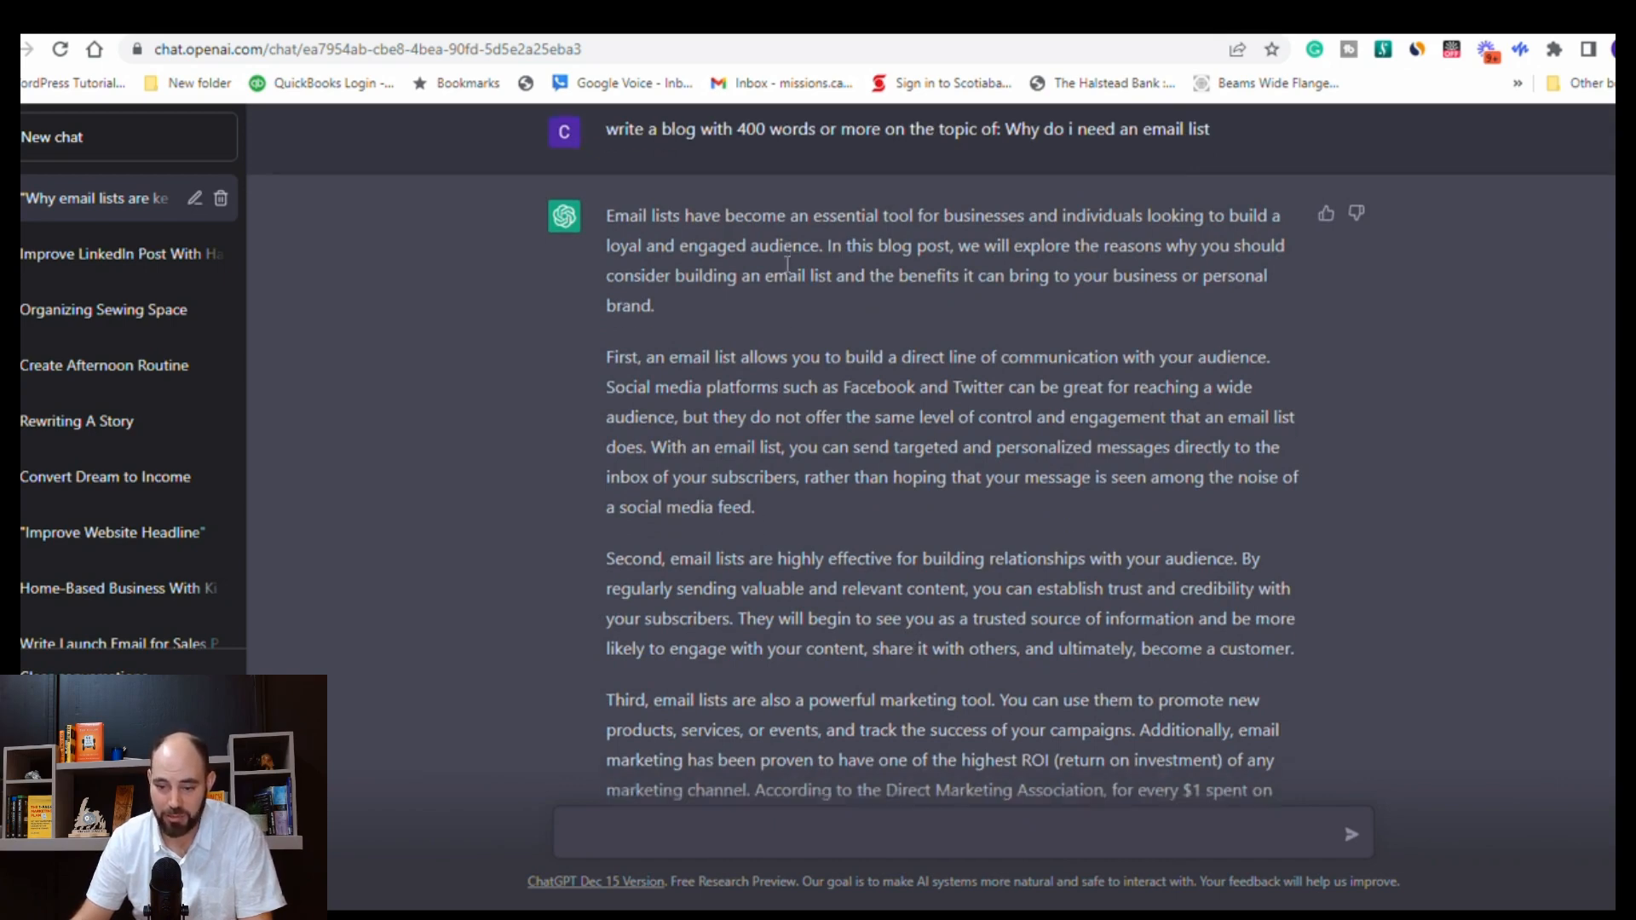
pyautogui.scroll(3, 785, 326)
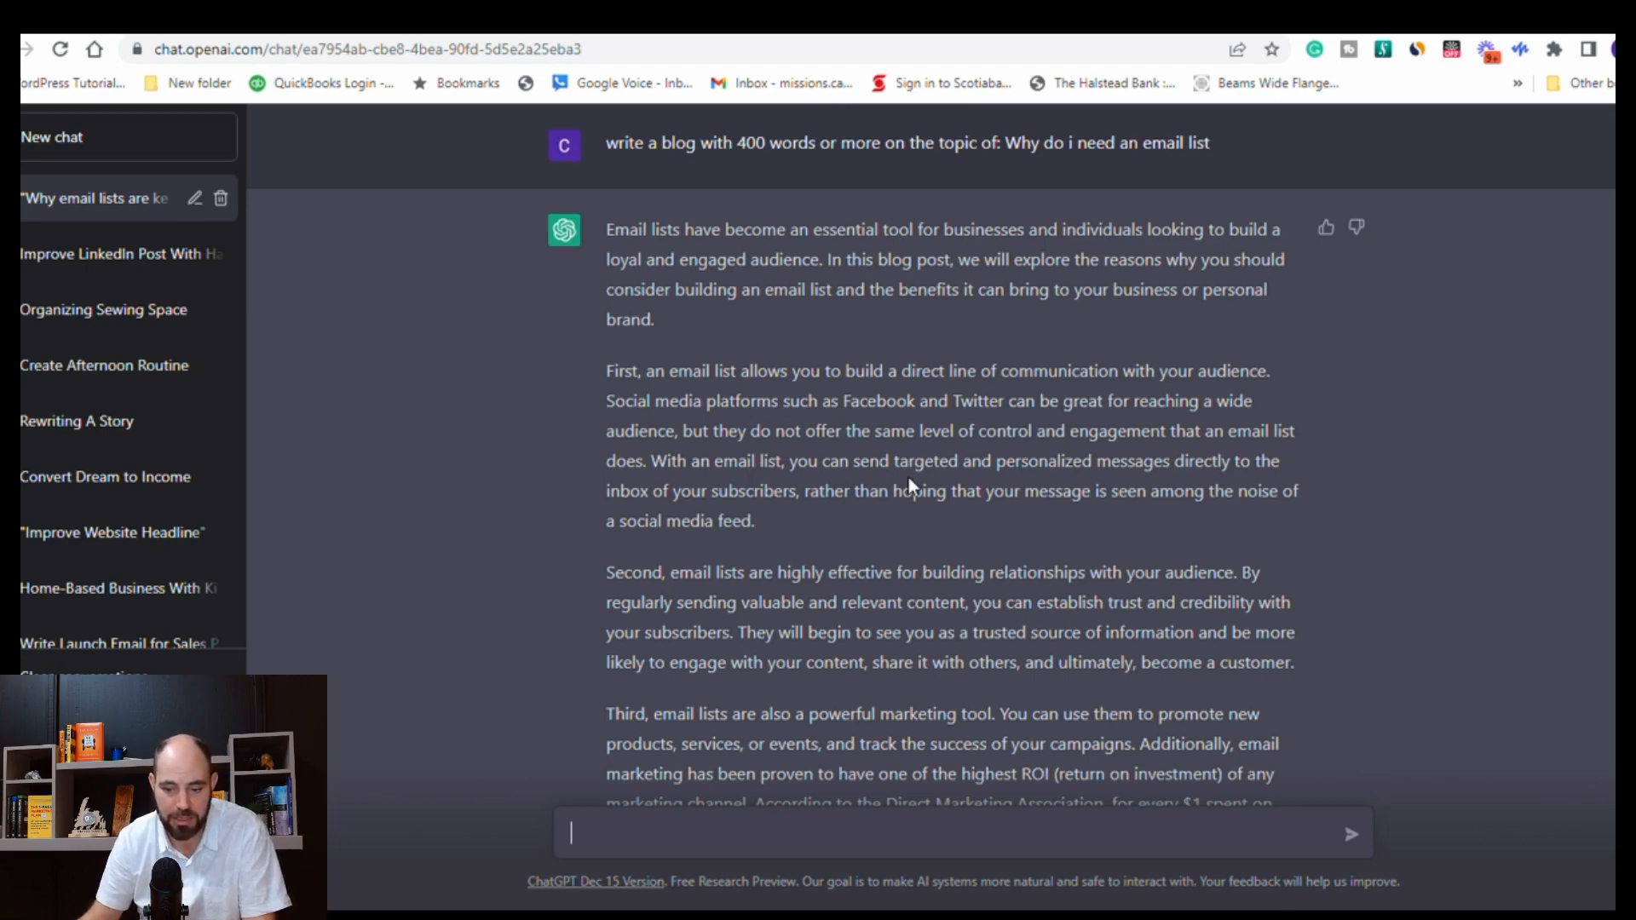
pyautogui.scroll(-1, 908, 477)
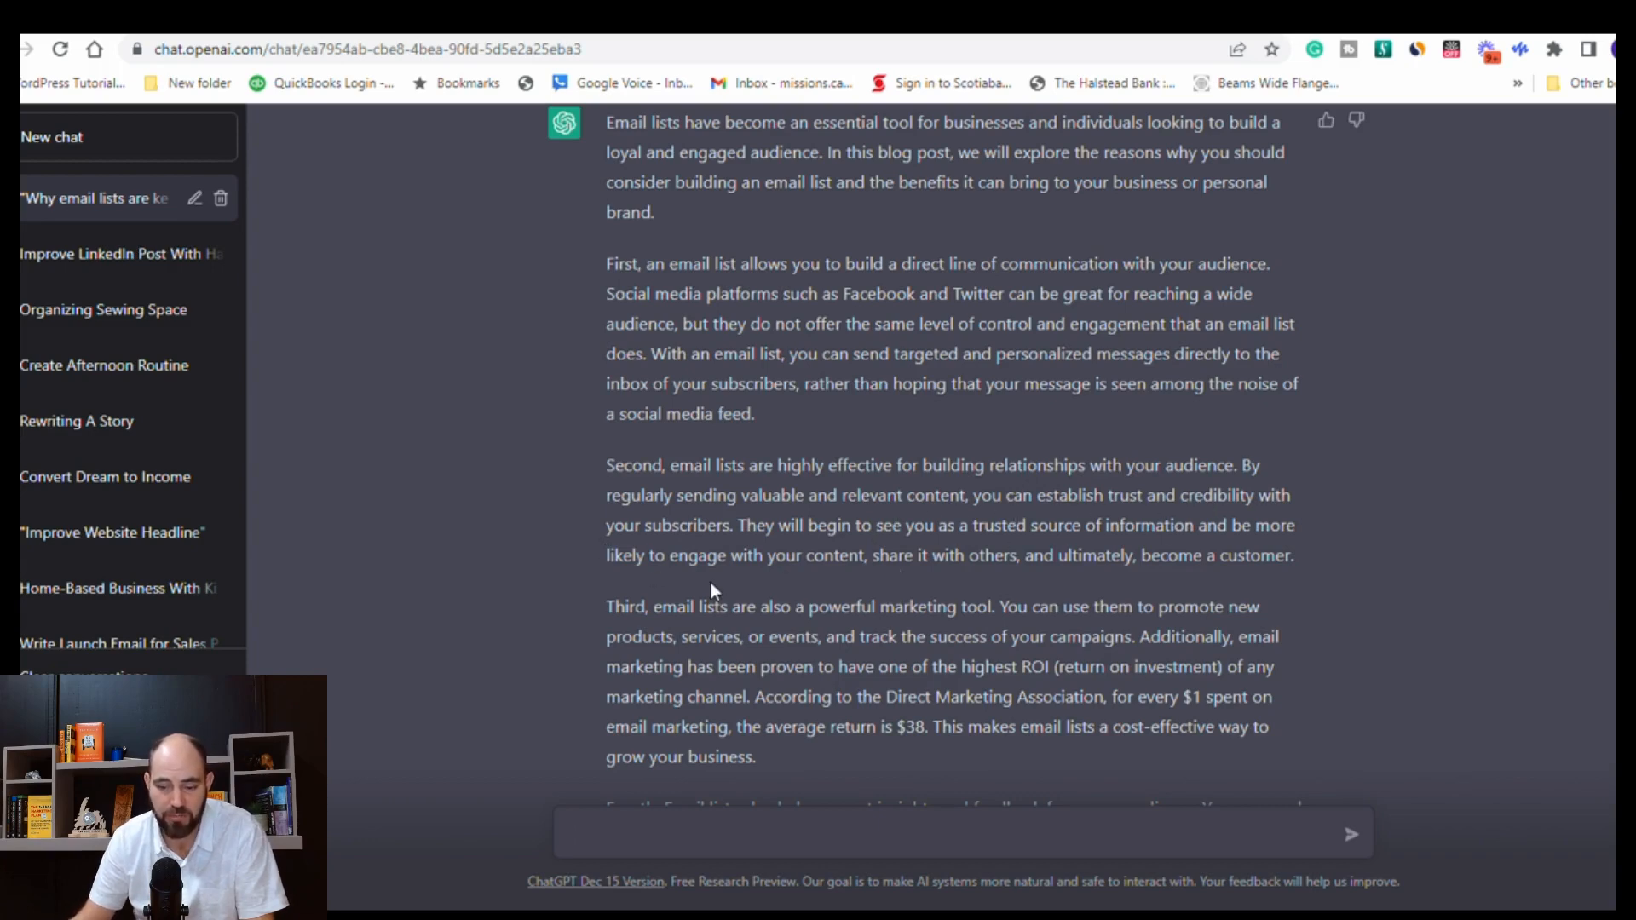
pyautogui.scroll(-3, 721, 581)
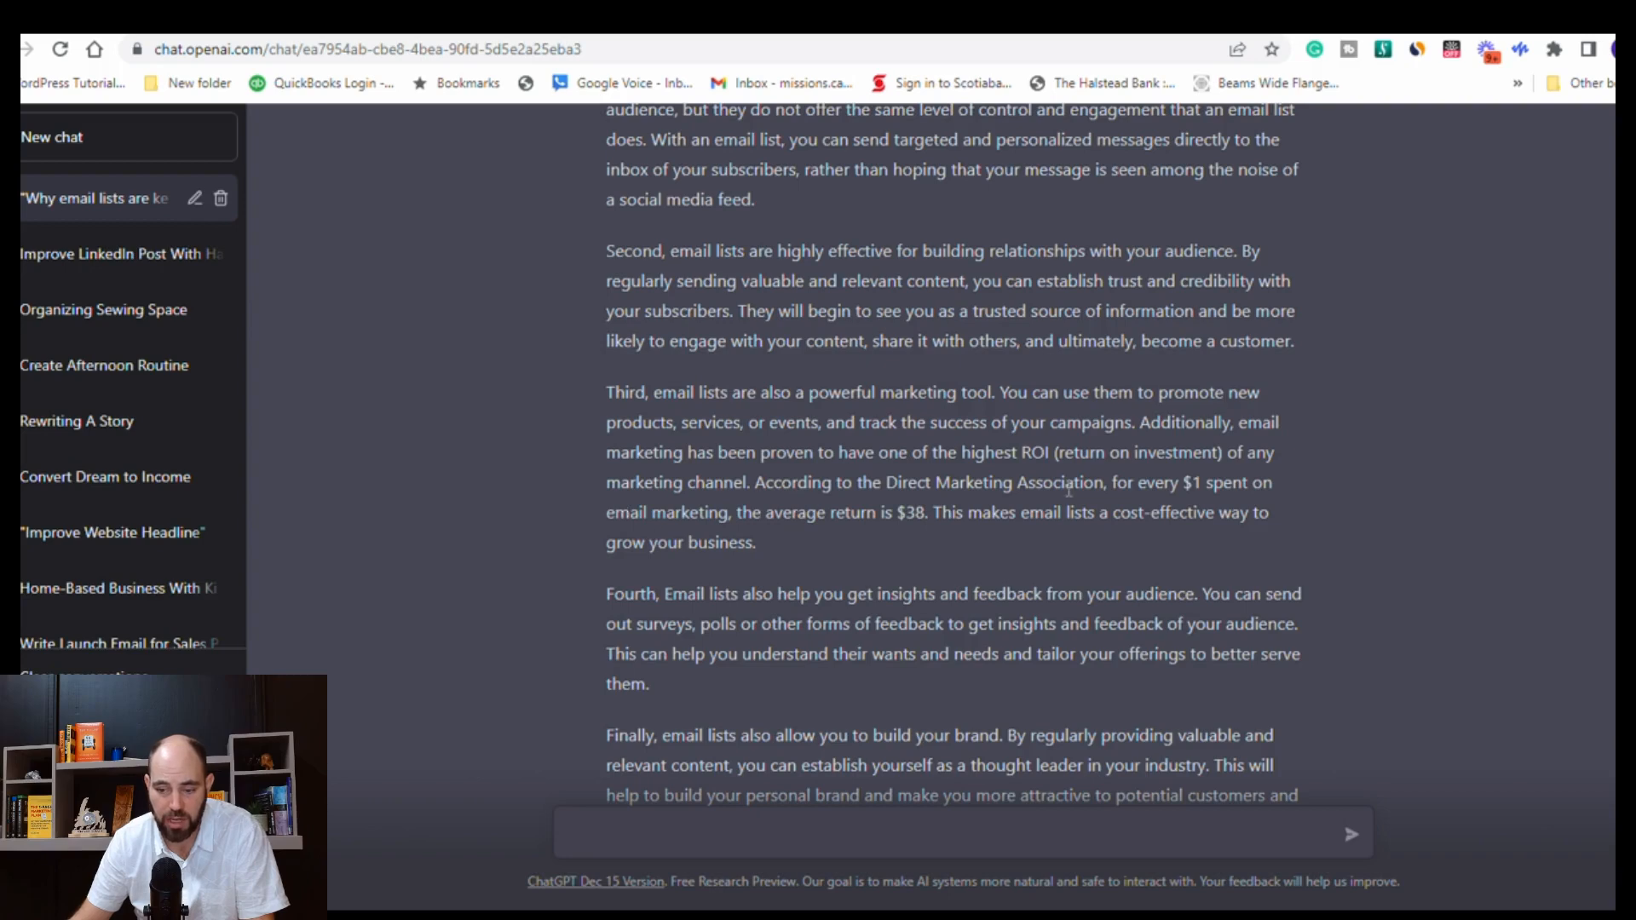
# Highlight the ROI (return on investment) wording and the "$1 spent" and "average return is $38" passages in the blog's third point.
pyautogui.moveTo(1060, 454); pyautogui.dragTo(1207, 467)
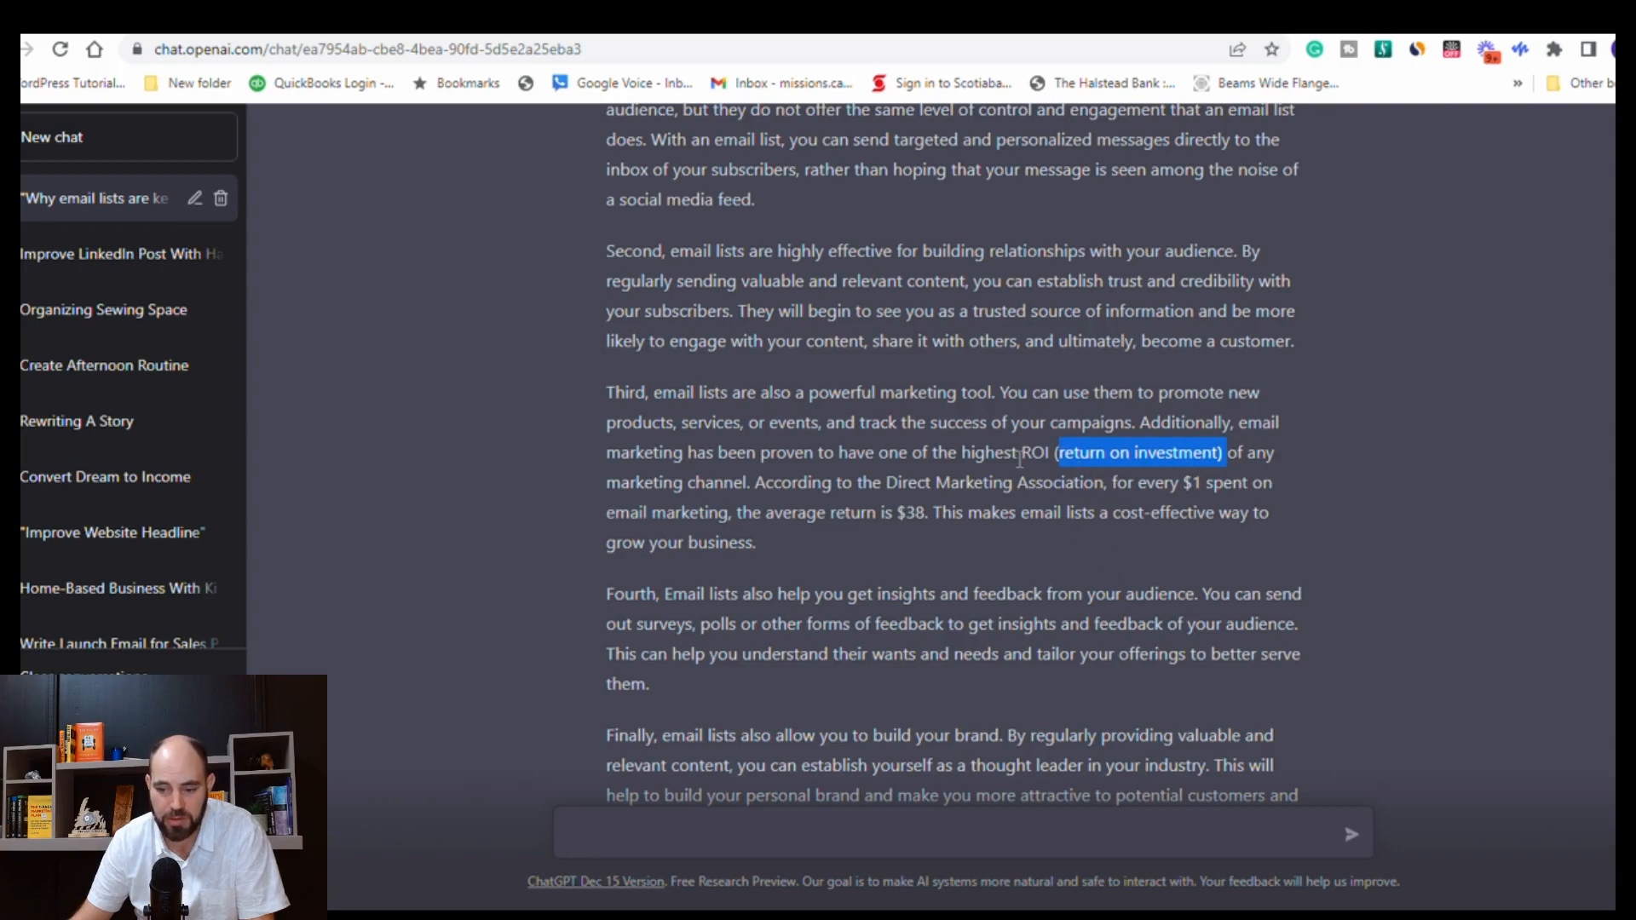
pyautogui.moveTo(1022, 456); pyautogui.dragTo(1049, 456)
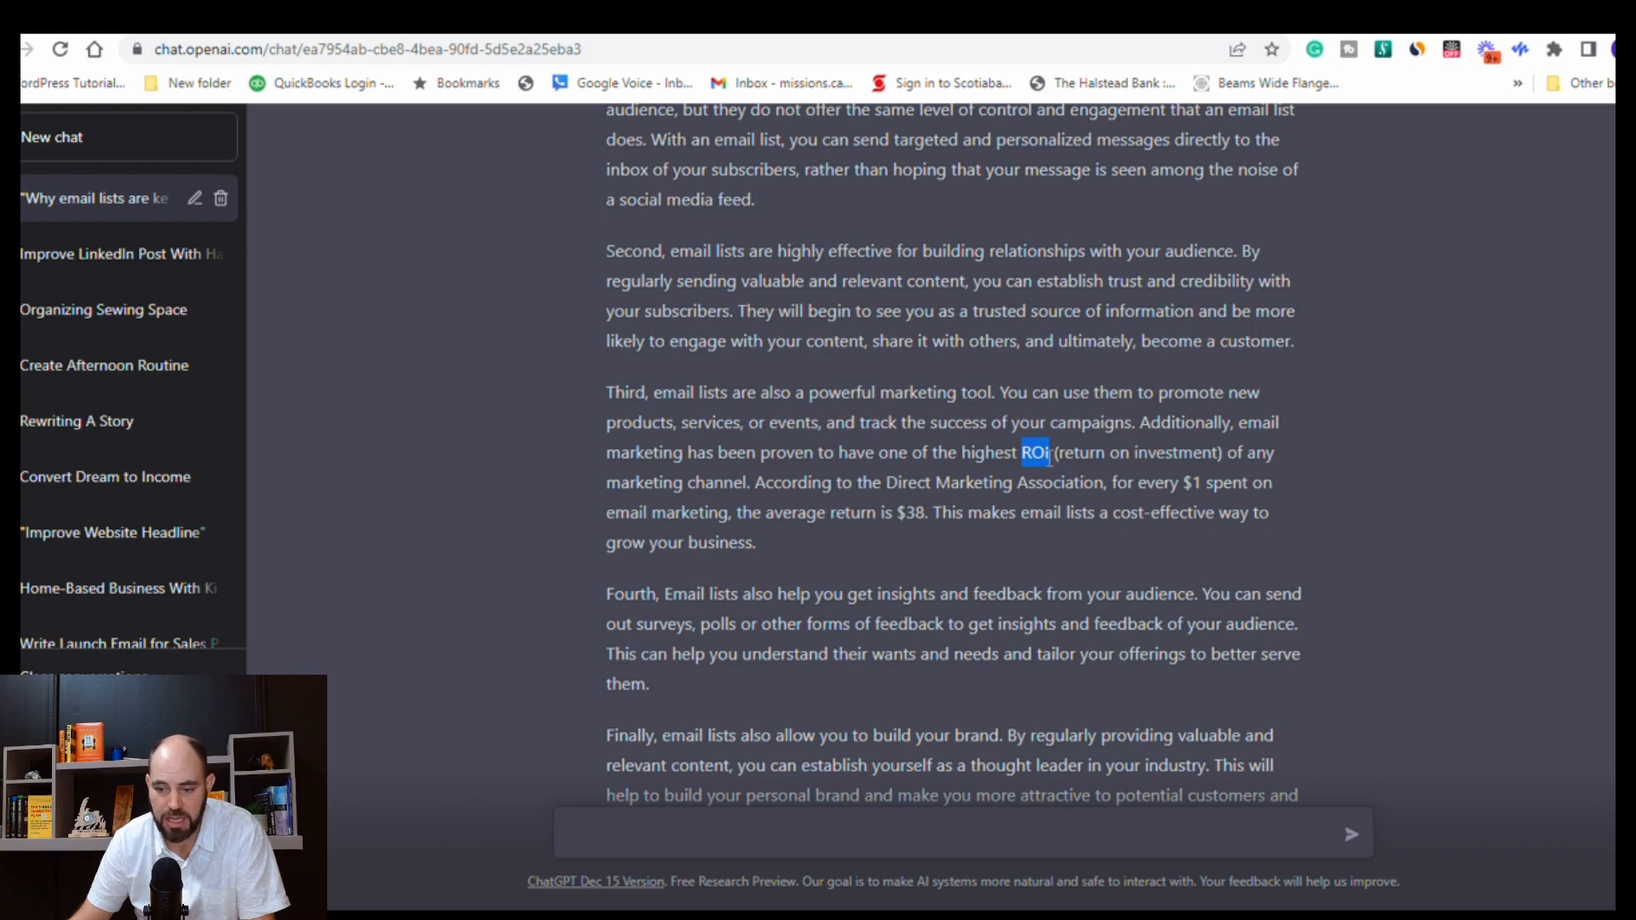
pyautogui.moveTo(1058, 456); pyautogui.dragTo(1220, 457)
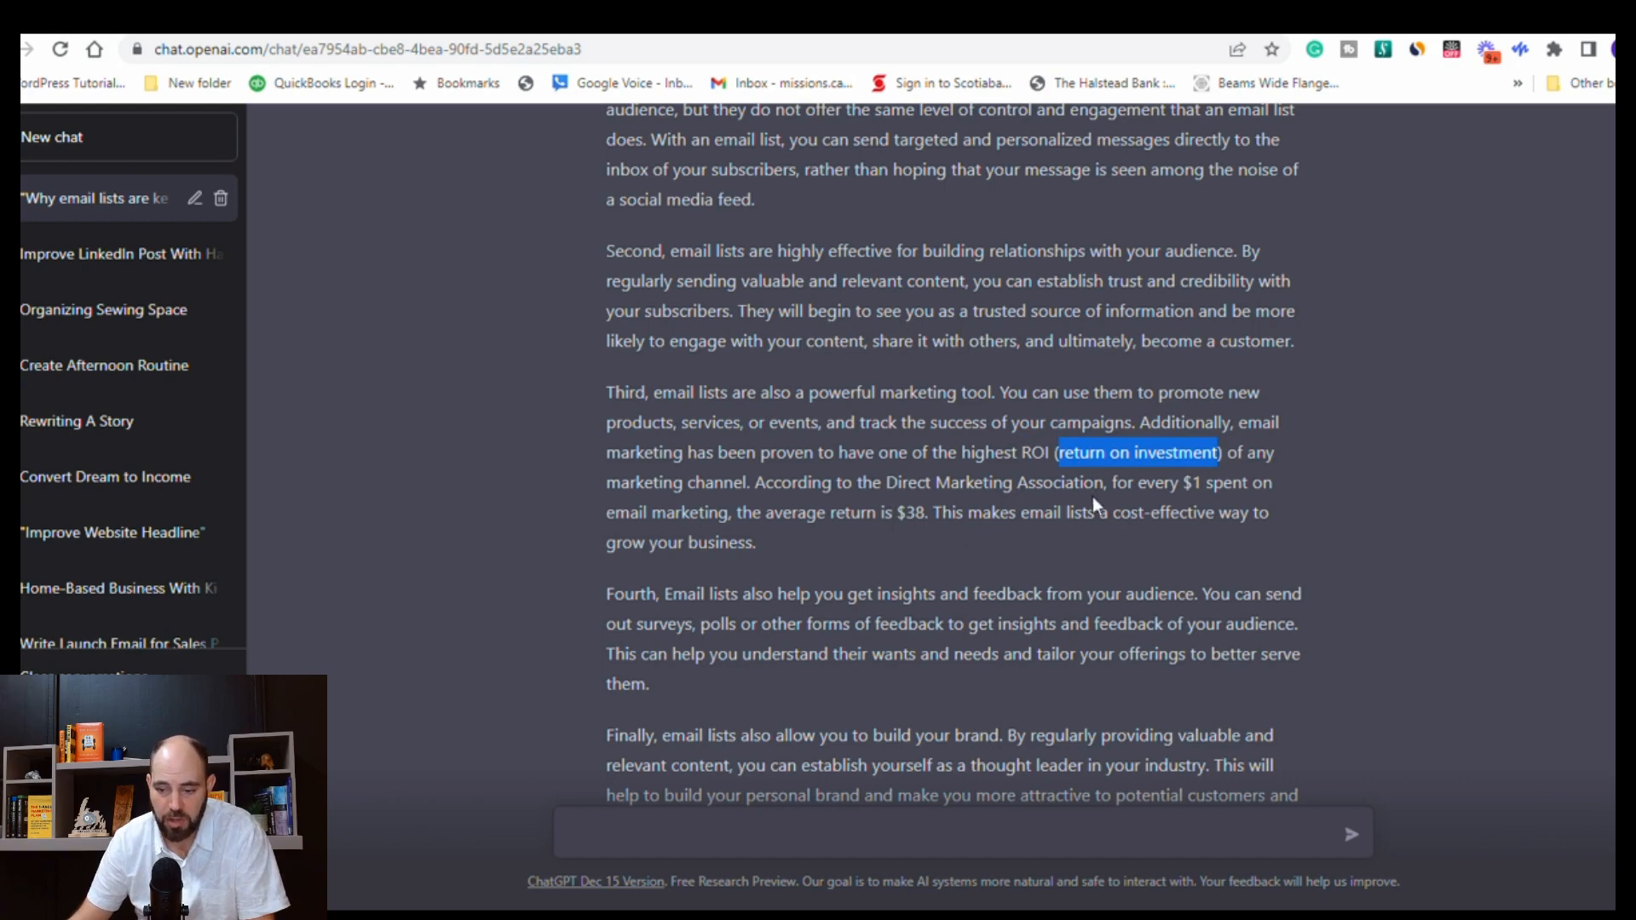
pyautogui.click(1181, 504)
pyautogui.moveTo(1108, 485); pyautogui.dragTo(1278, 493)
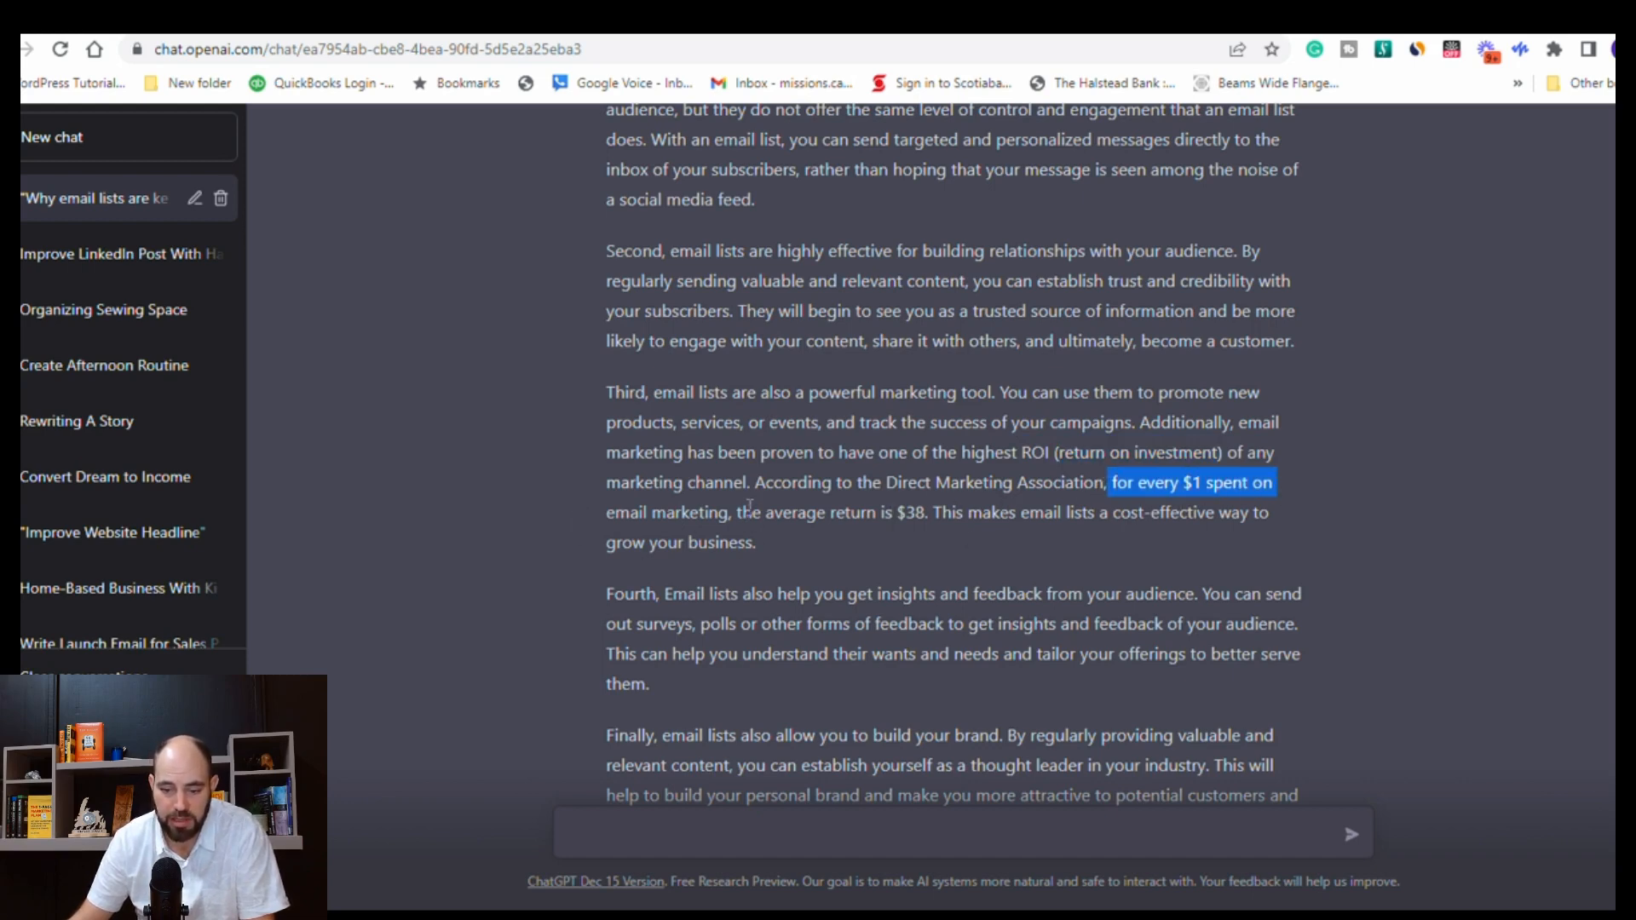
pyautogui.moveTo(751, 513); pyautogui.dragTo(1003, 516)
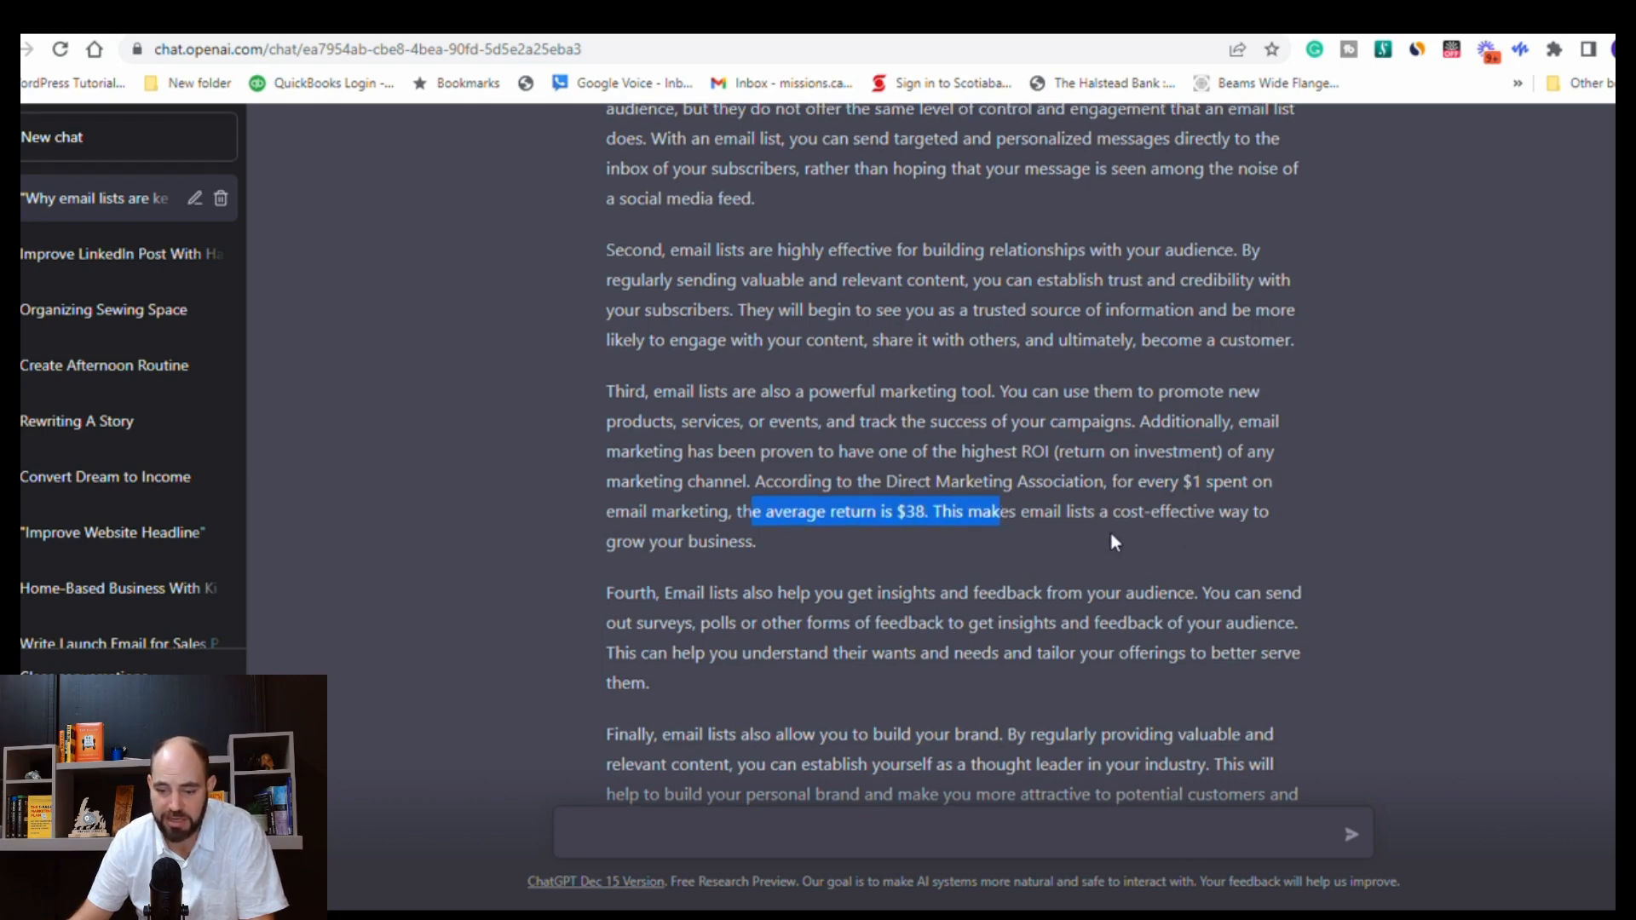
# Review the blog's fourth point, final point and conclusion, and compare them with the original prompt and opening.
pyautogui.scroll(-1, 1111, 534)
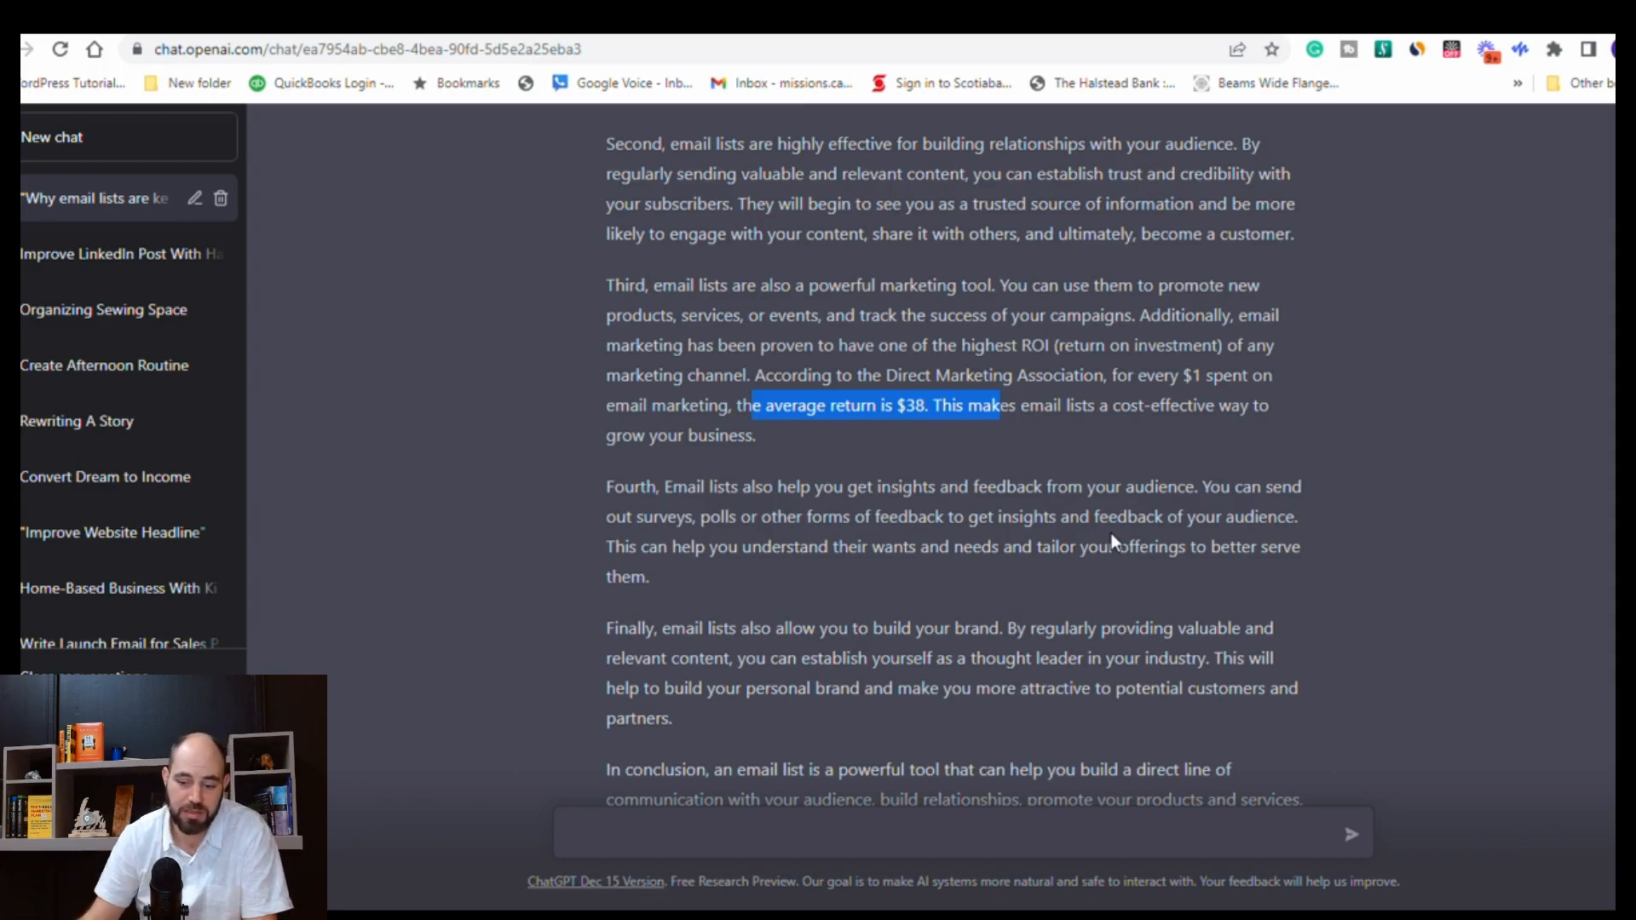
pyautogui.scroll(-3, 1108, 708)
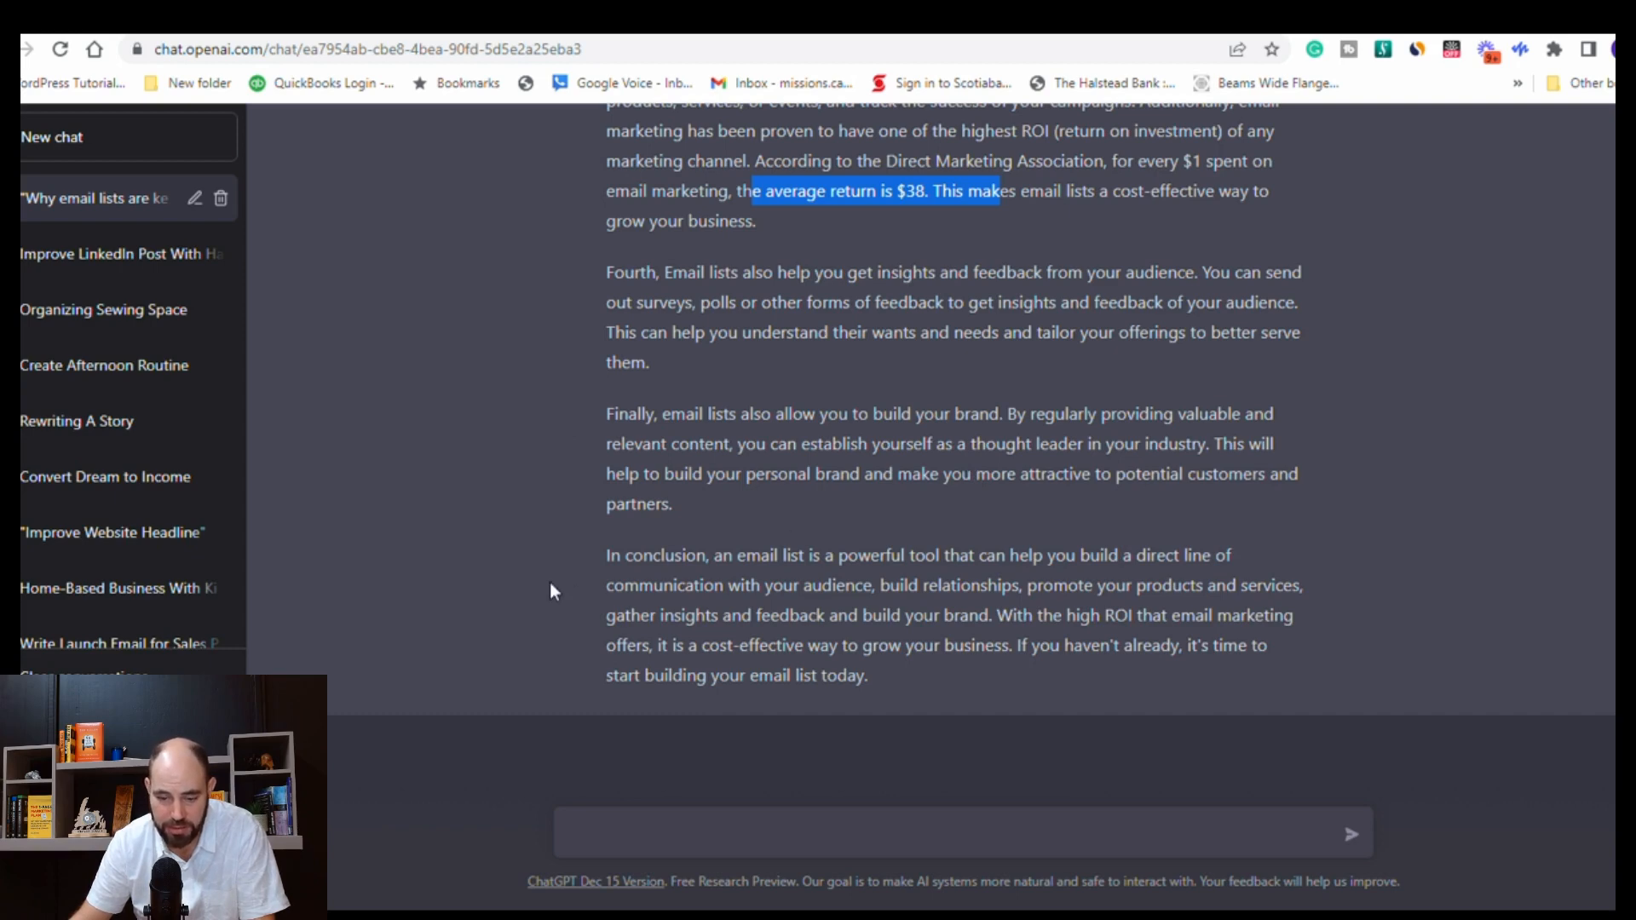
pyautogui.scroll(-1, 583, 588)
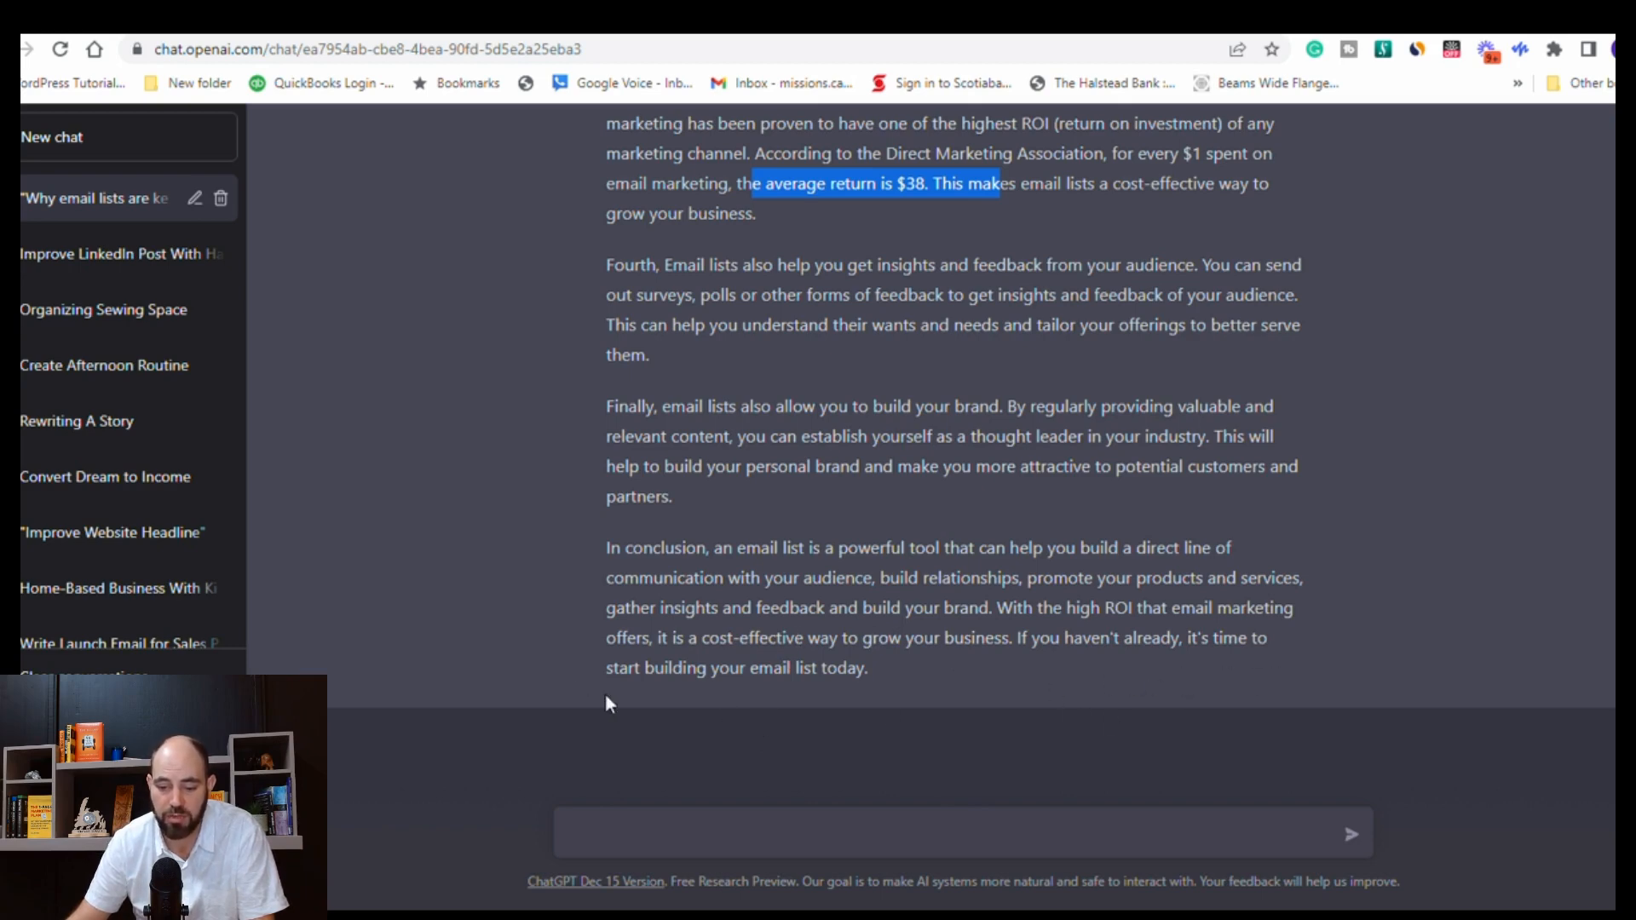
pyautogui.scroll(8, 910, 719)
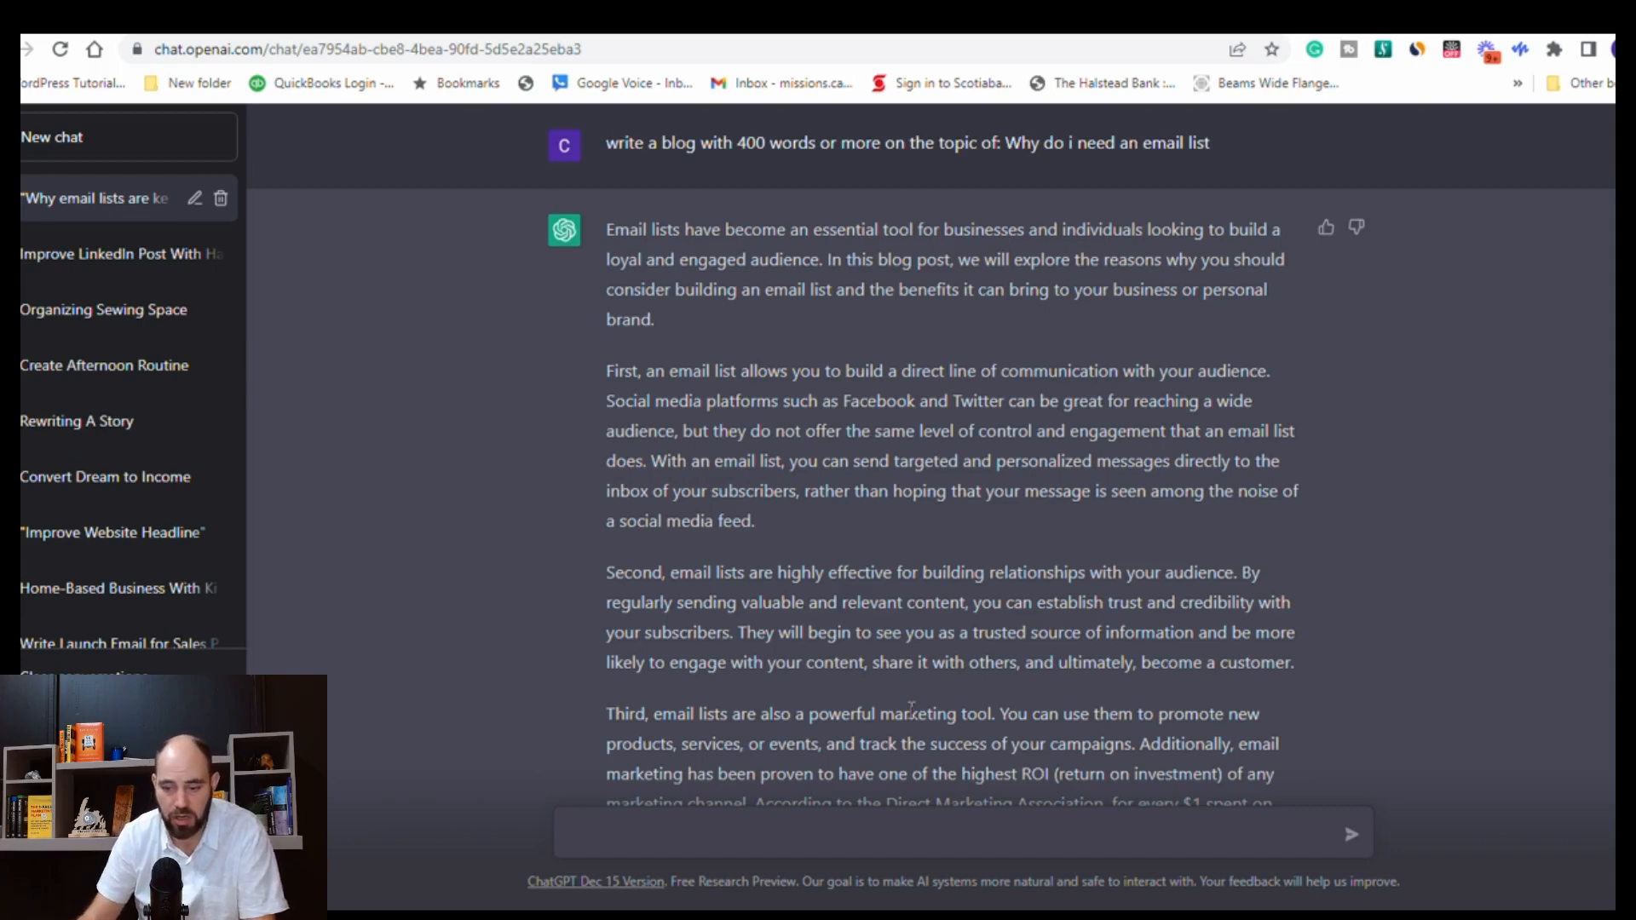
pyautogui.scroll(-2, 911, 710)
pyautogui.moveTo(751, 661); pyautogui.dragTo(1000, 661)
pyautogui.scroll(-5, 948, 508)
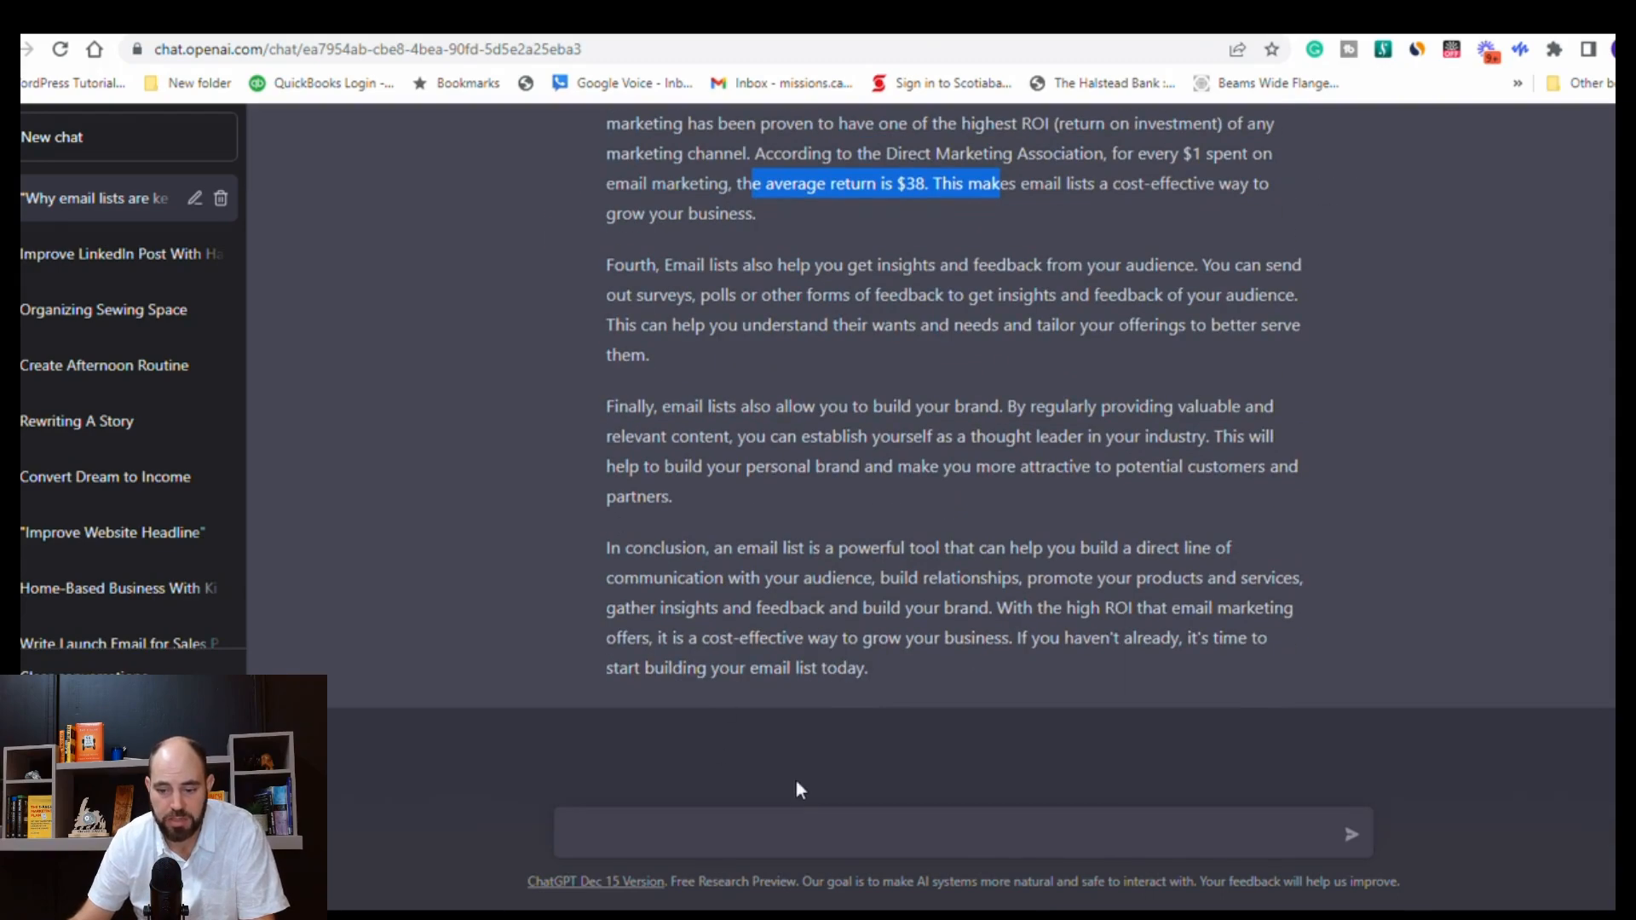
# Send the follow-up prompt "Great article. Can you add some humor?".
pyautogui.click(792, 838)
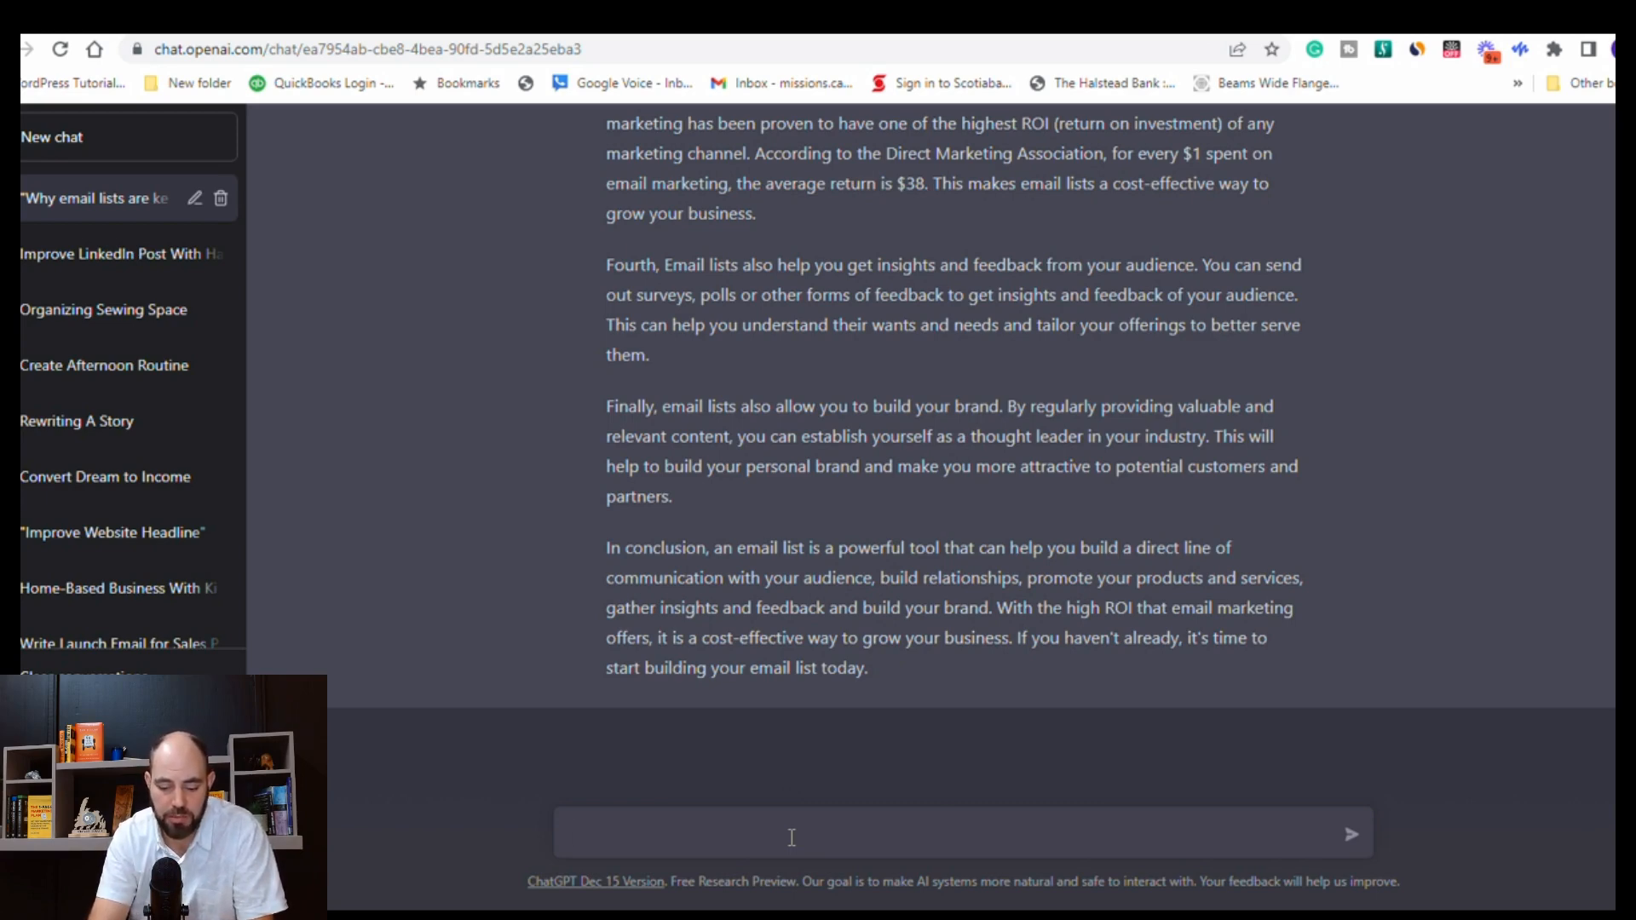
pyautogui.write('Great ')
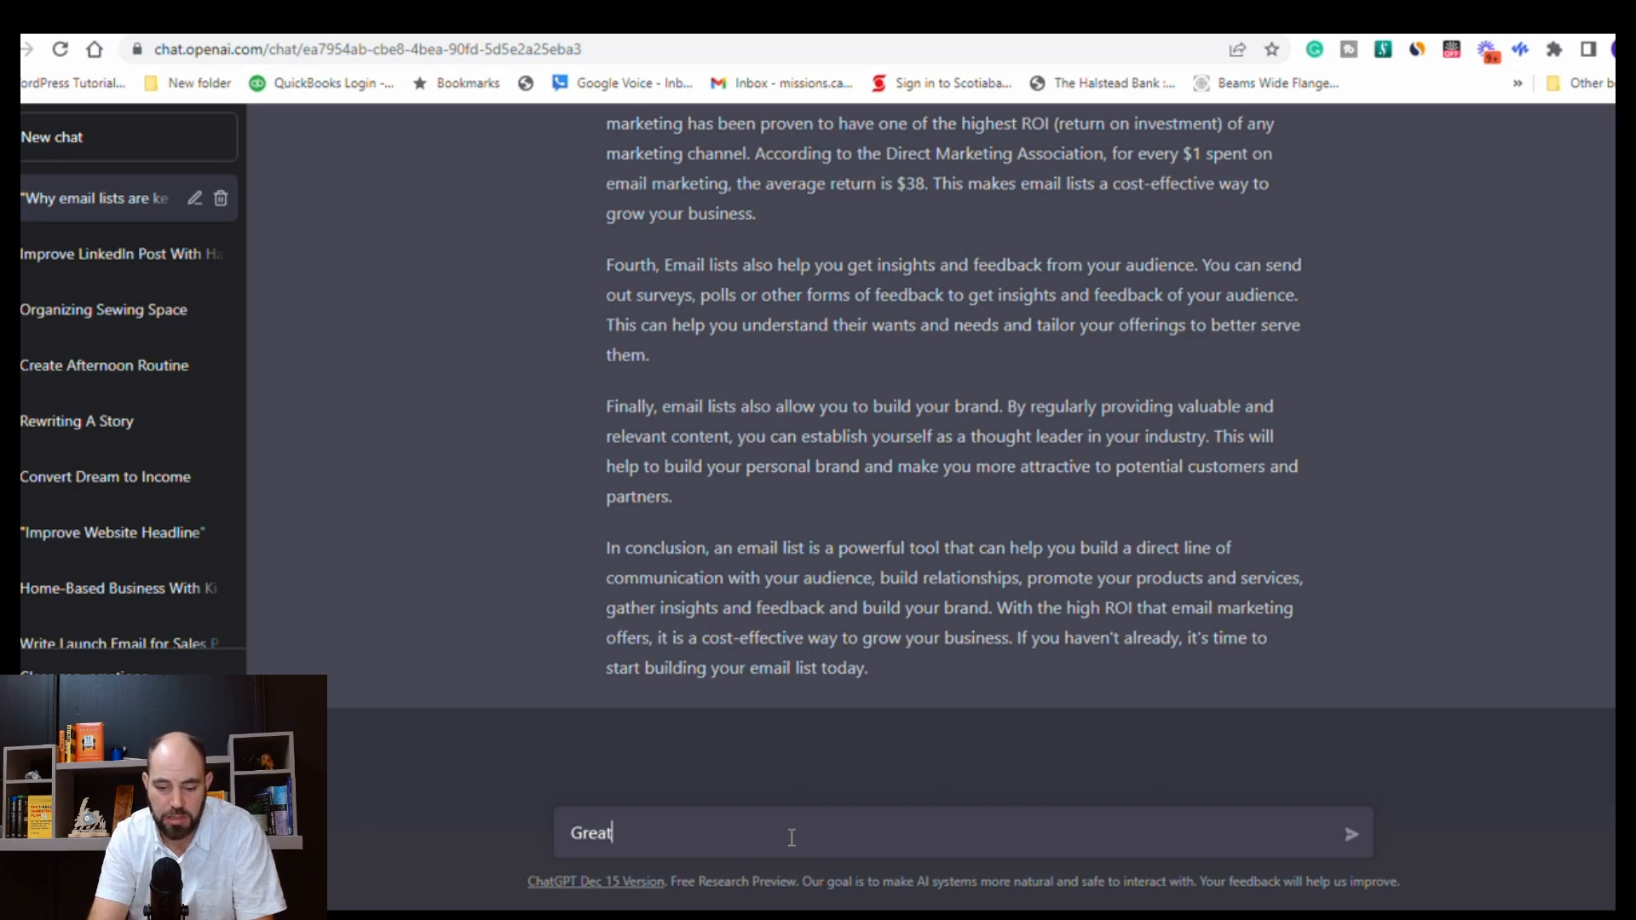
pyautogui.write('article.  Can you add ')
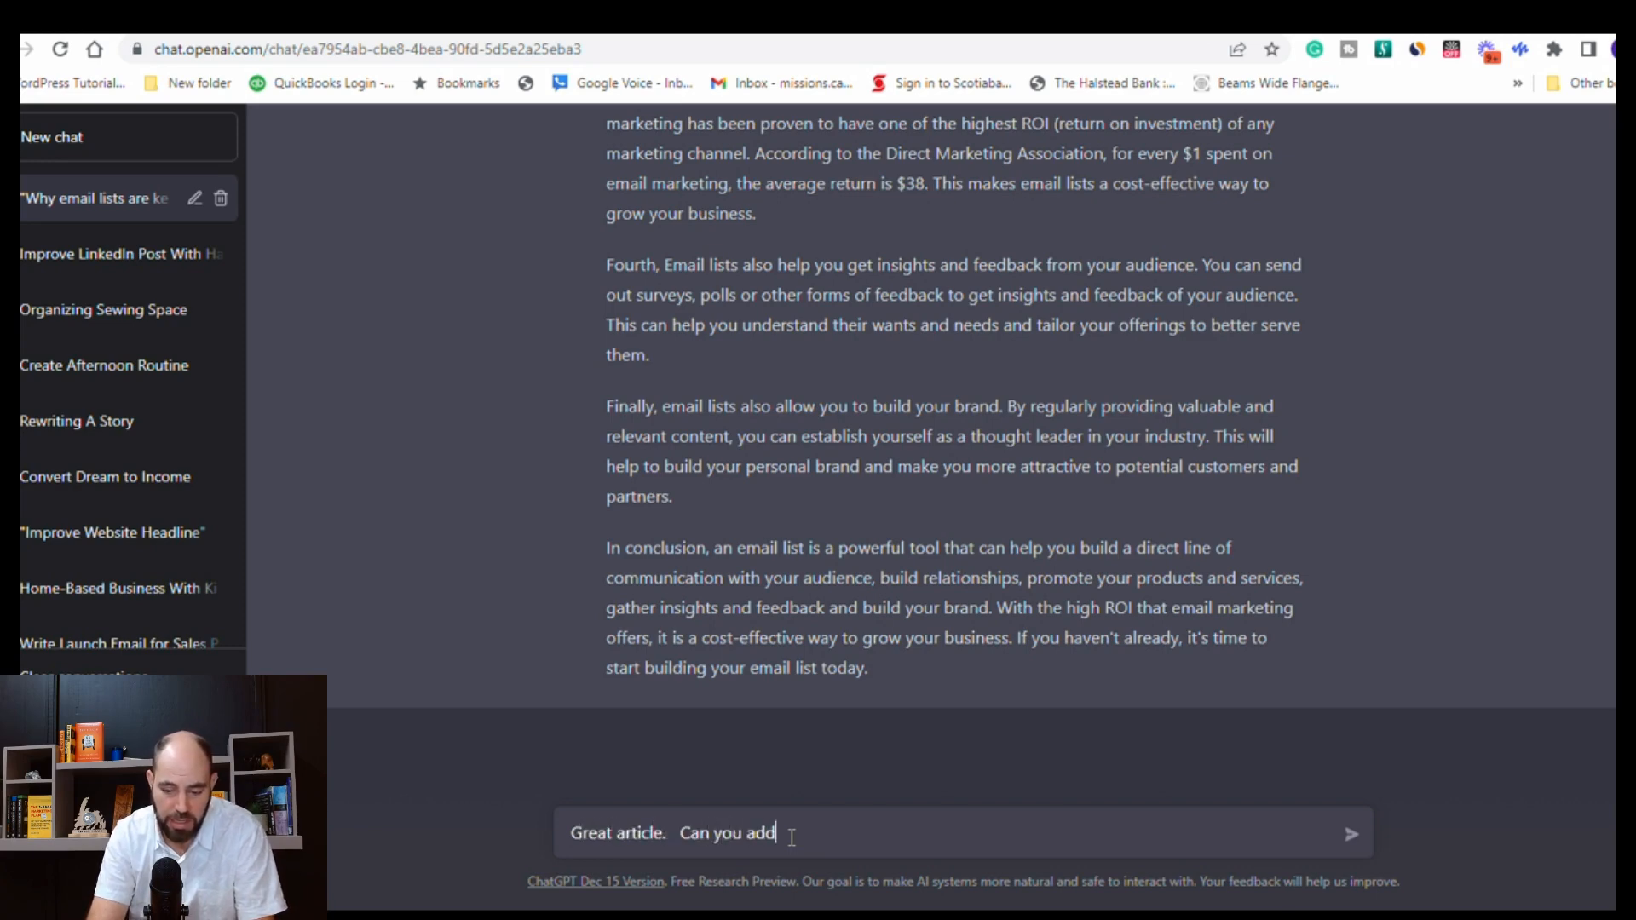
pyautogui.write('some hu')
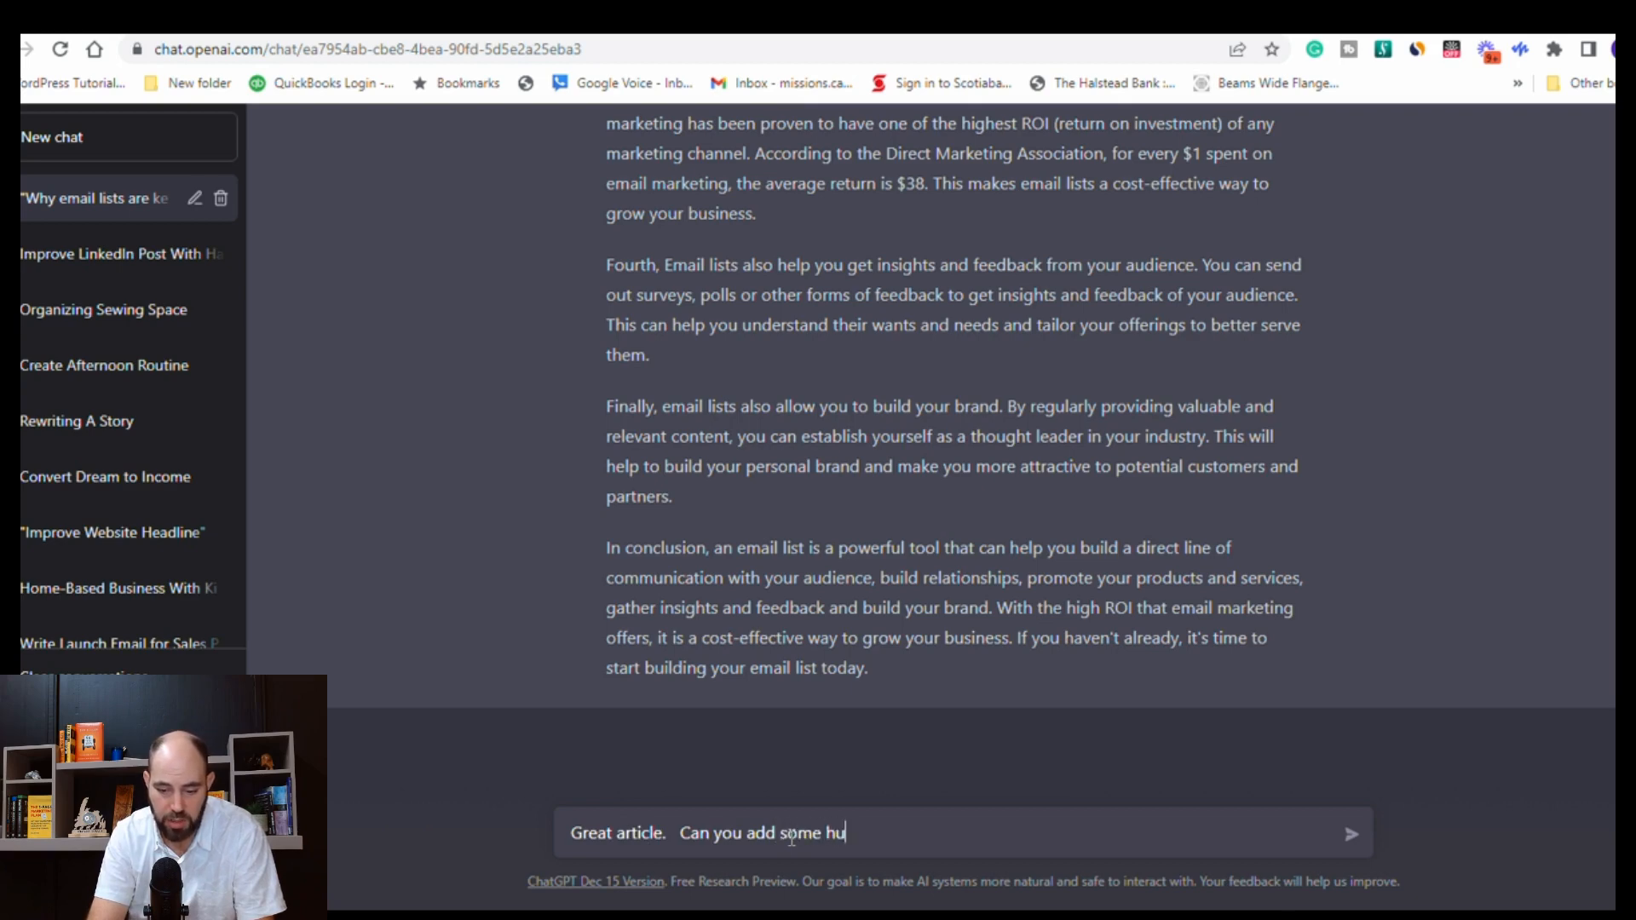
pyautogui.write('mor?')
pyautogui.press('Return')
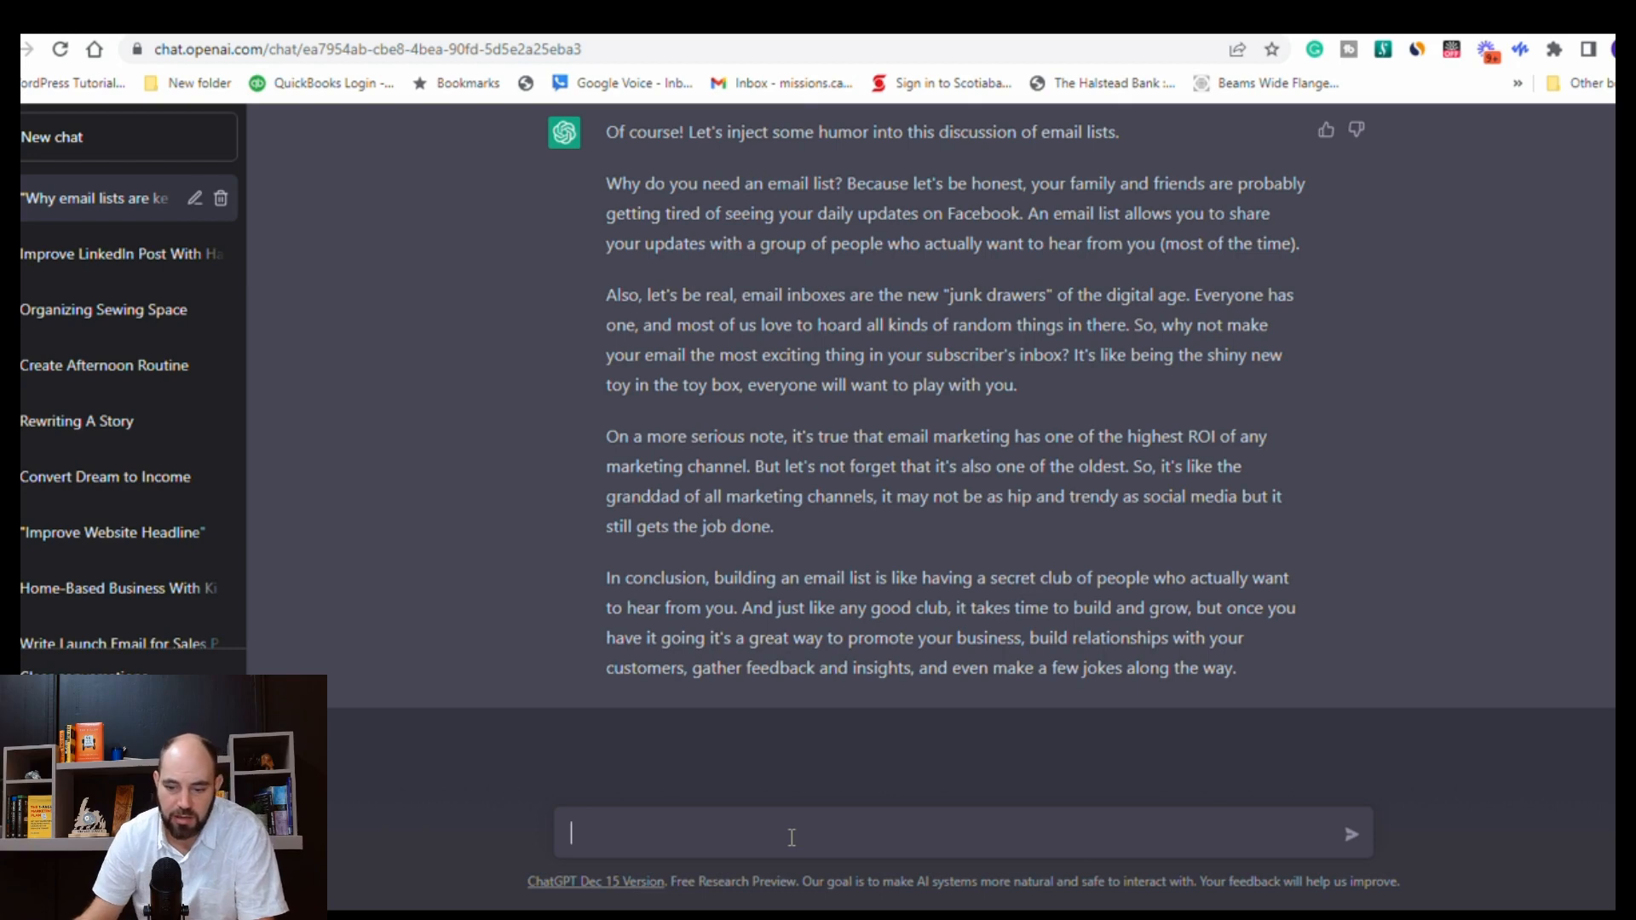
# Check the humorous version and send the prompt "good job, please make the blog 400 words or more".
pyautogui.scroll(3, 729, 556)
pyautogui.scroll(-2, 729, 554)
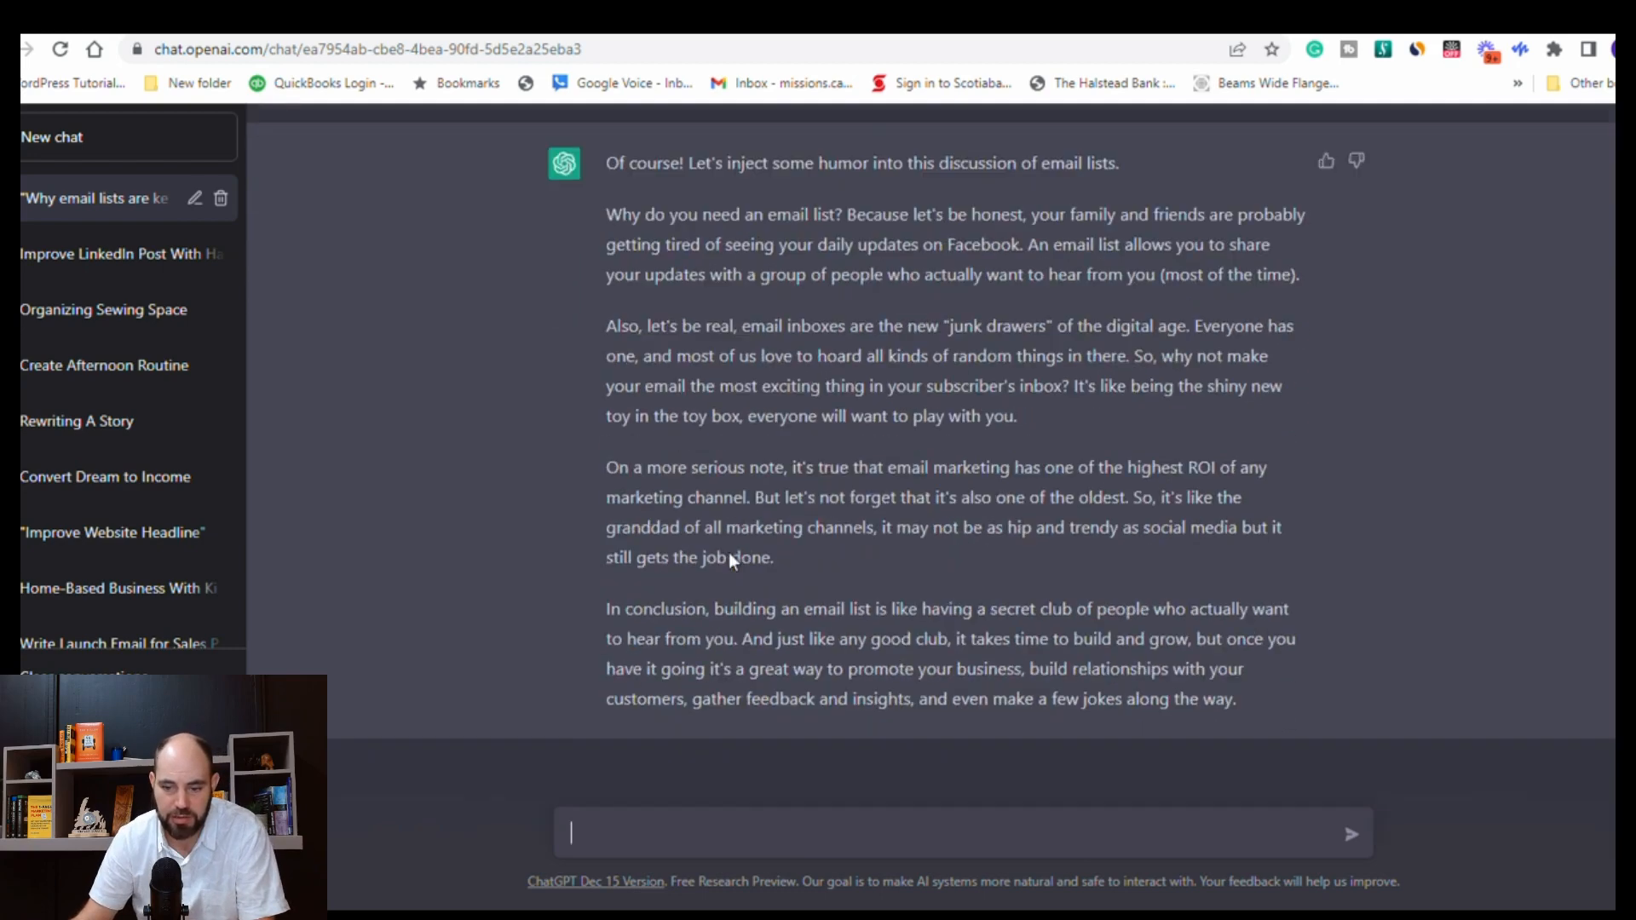
pyautogui.scroll(-1, 731, 560)
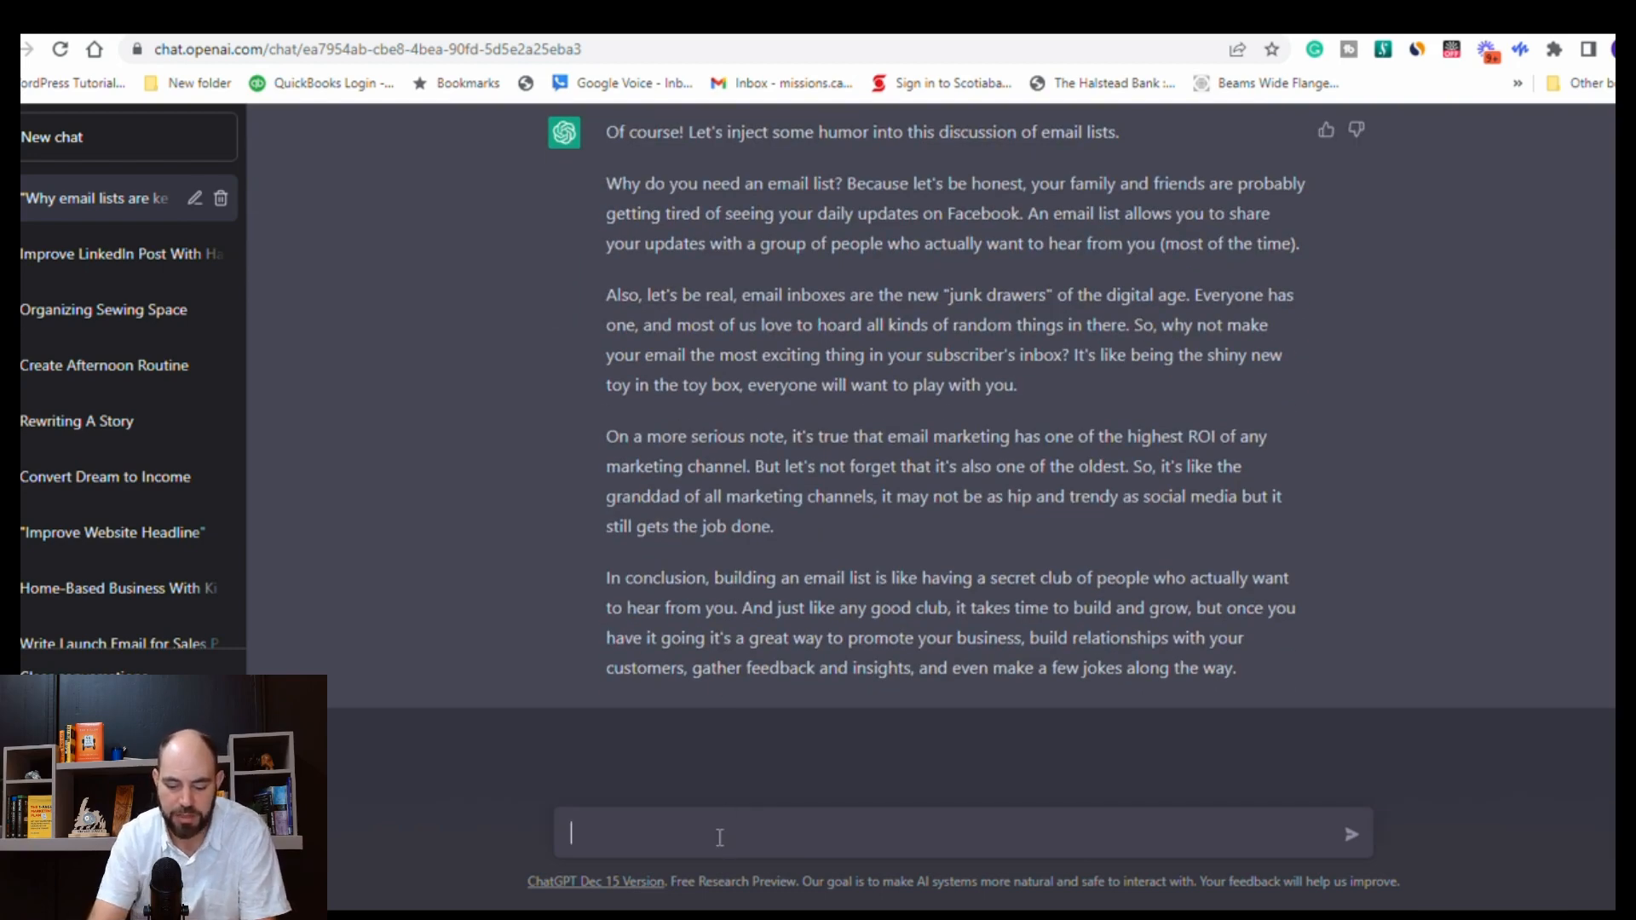
pyautogui.write('good job')
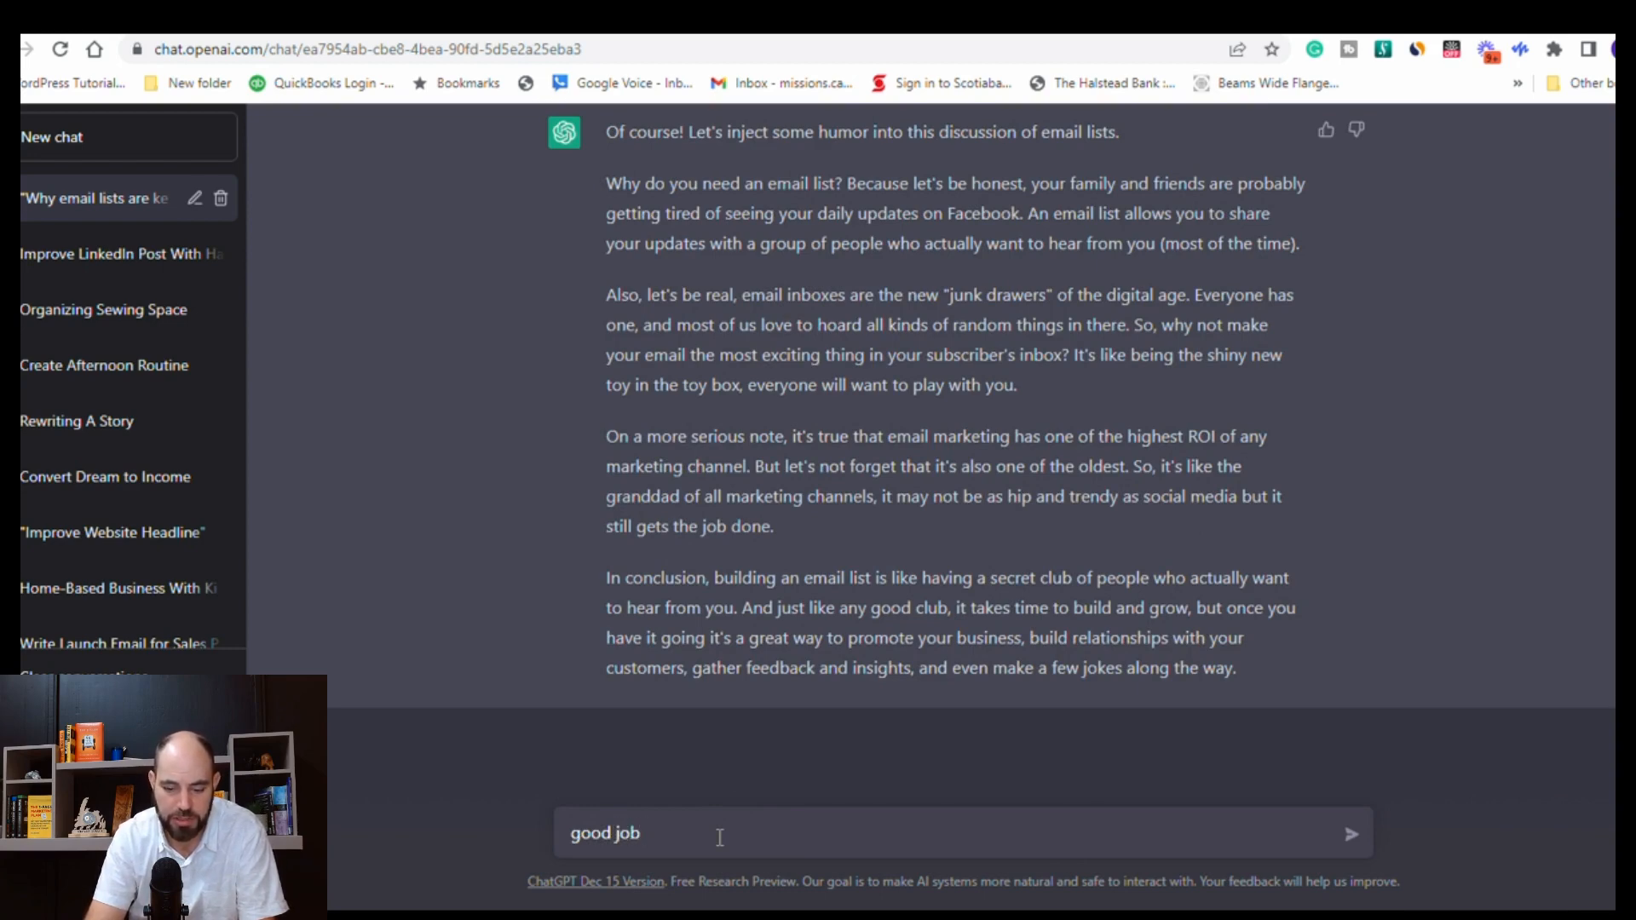
pyautogui.write(', ple')
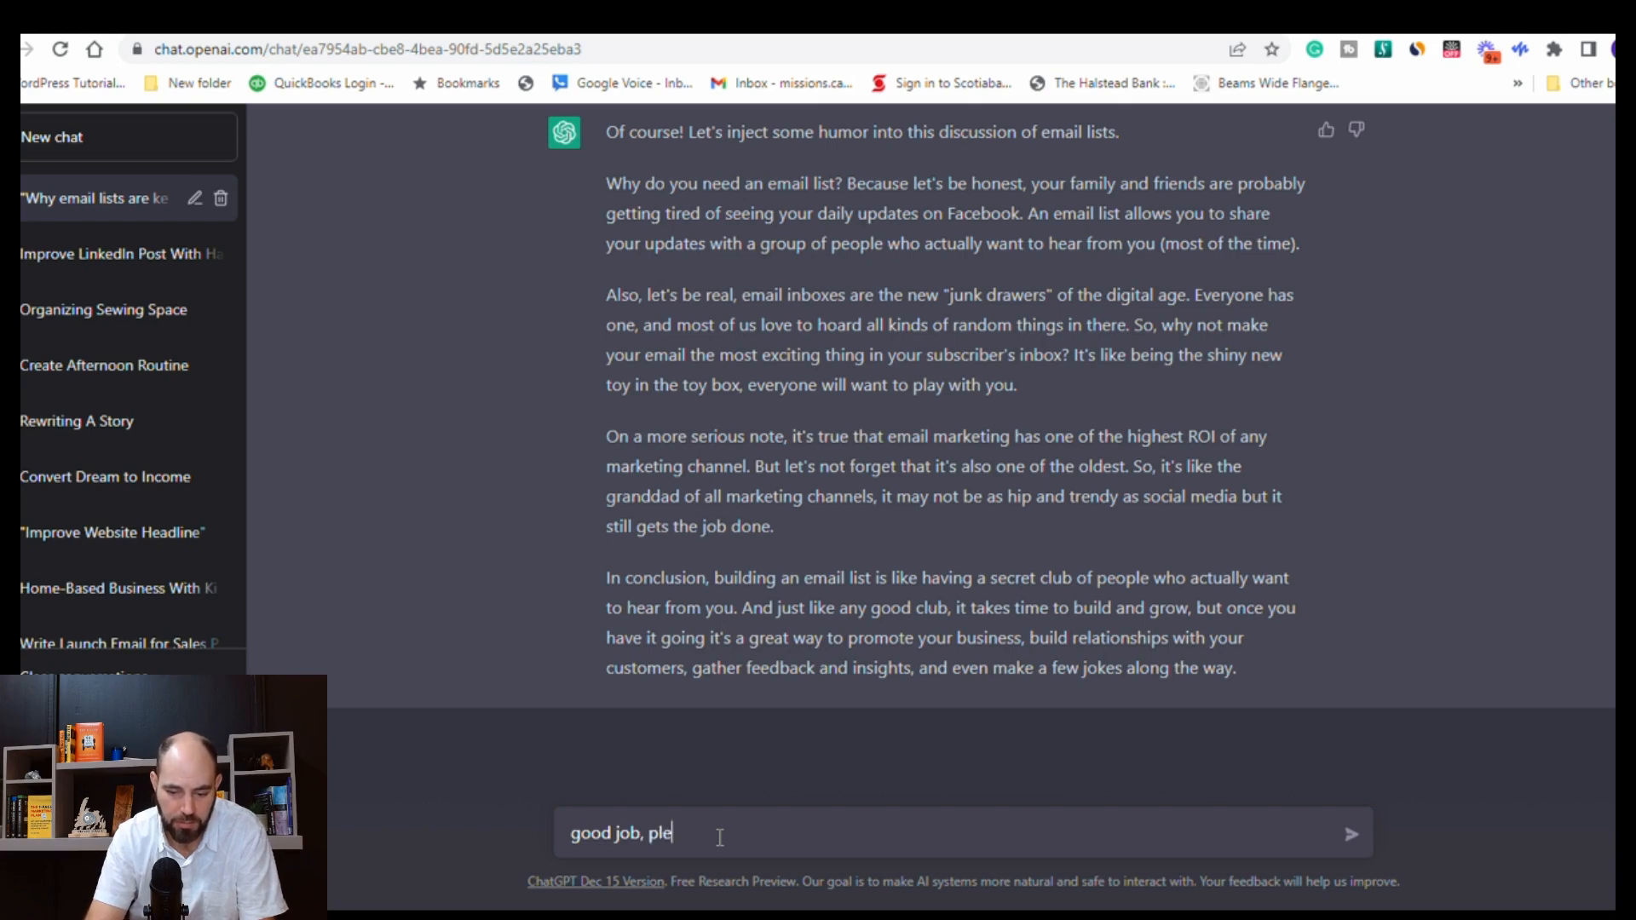
pyautogui.write('ase make ')
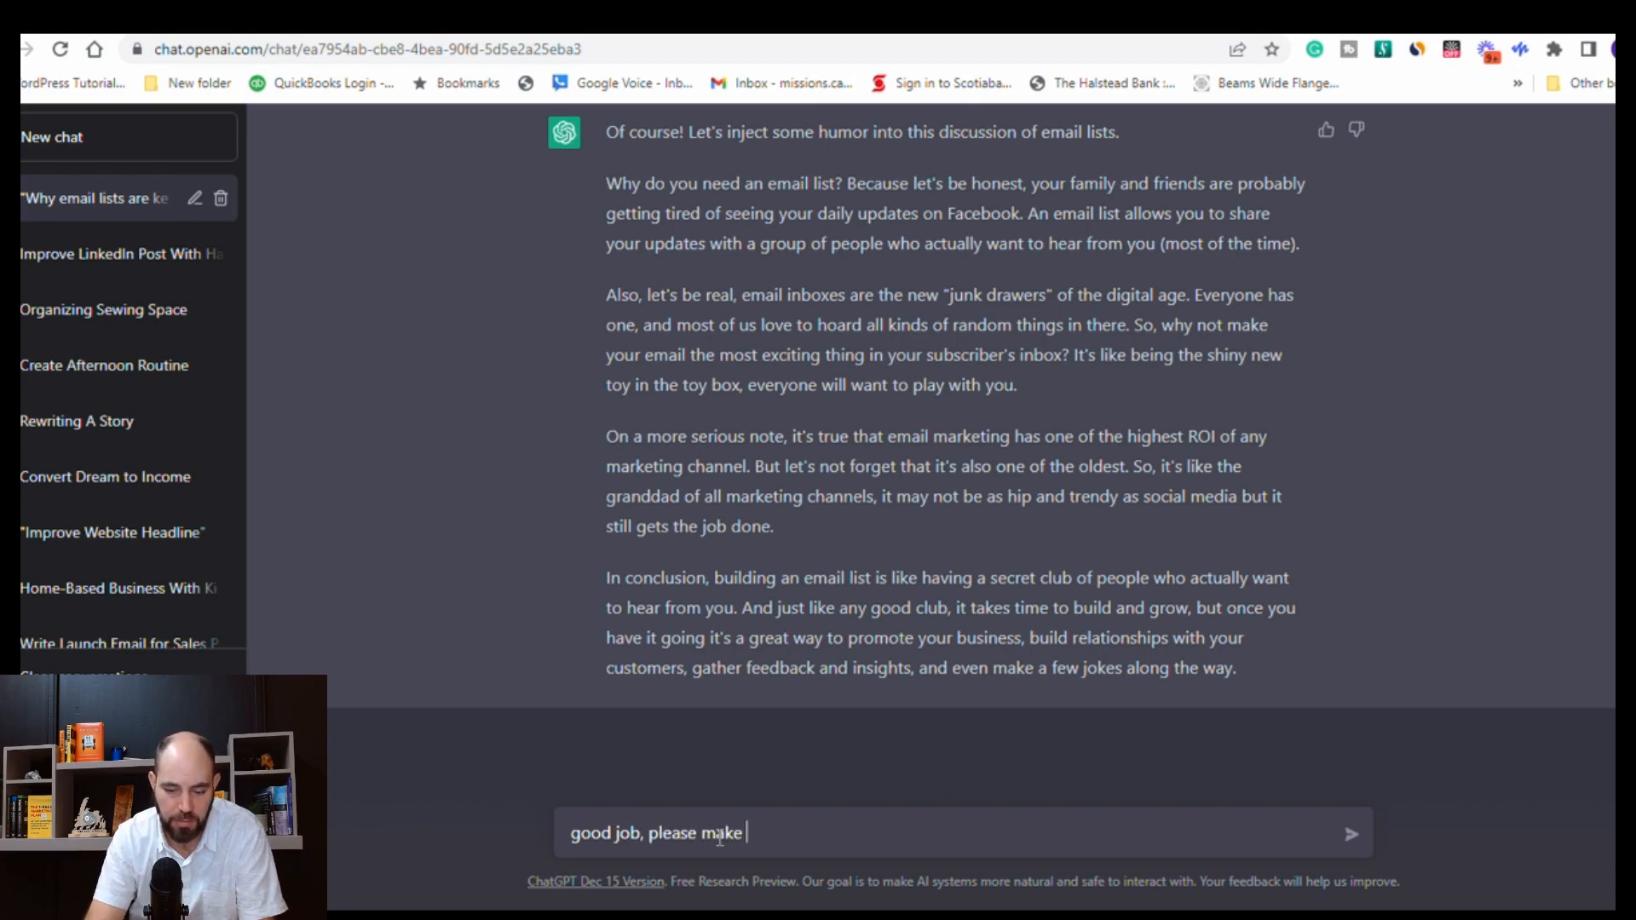
pyautogui.write('the blog 400 ')
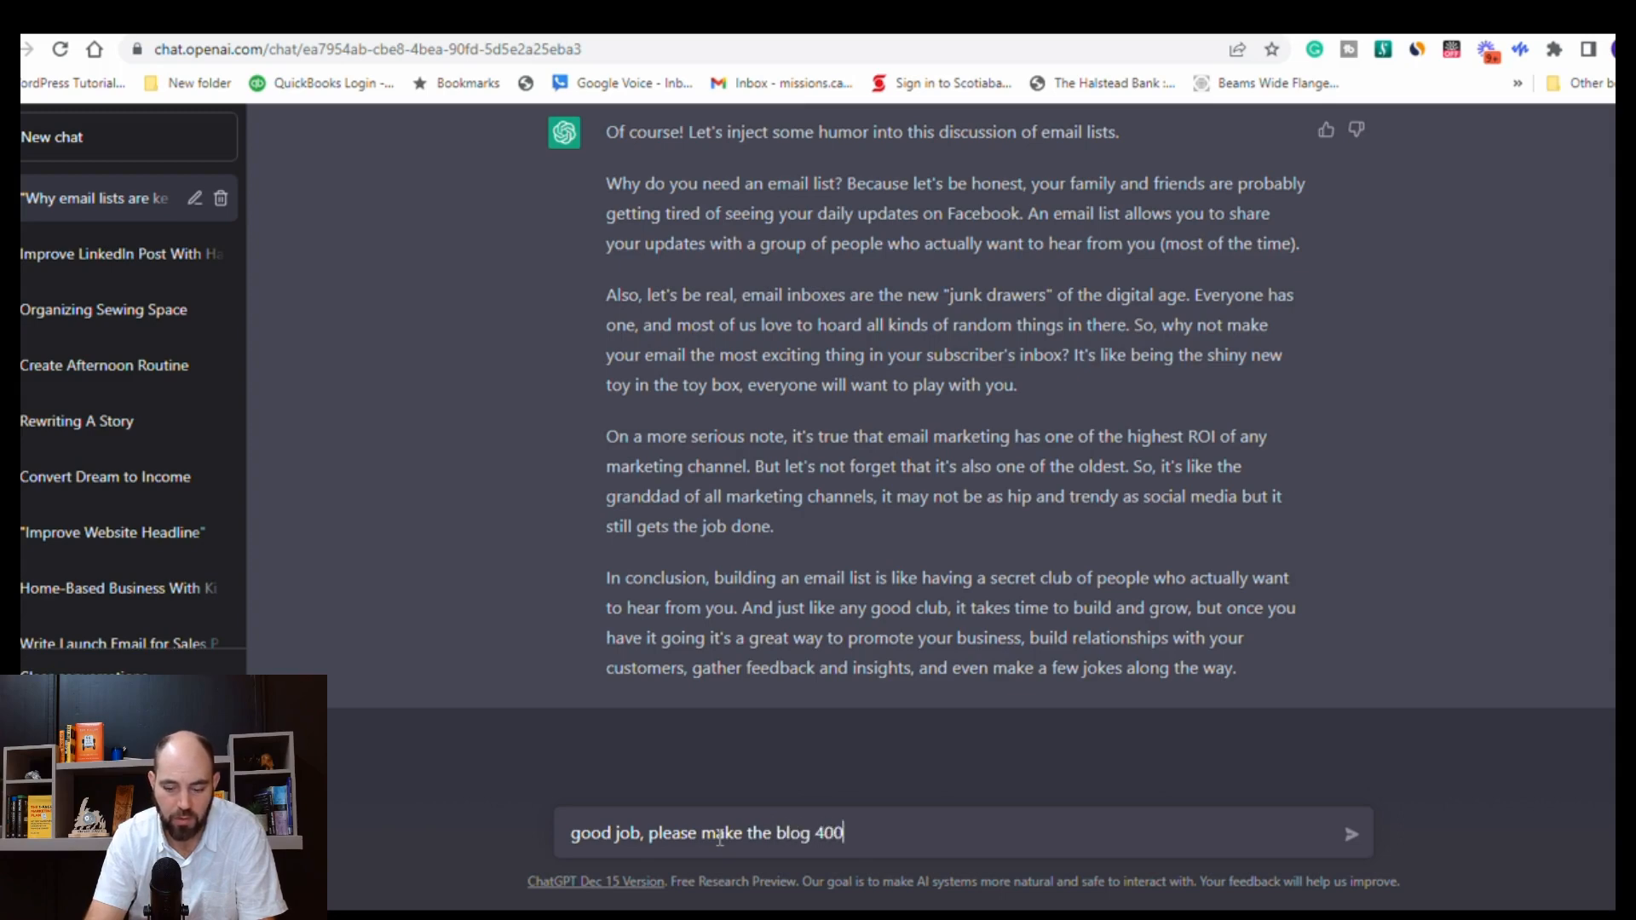
pyautogui.write('words or')
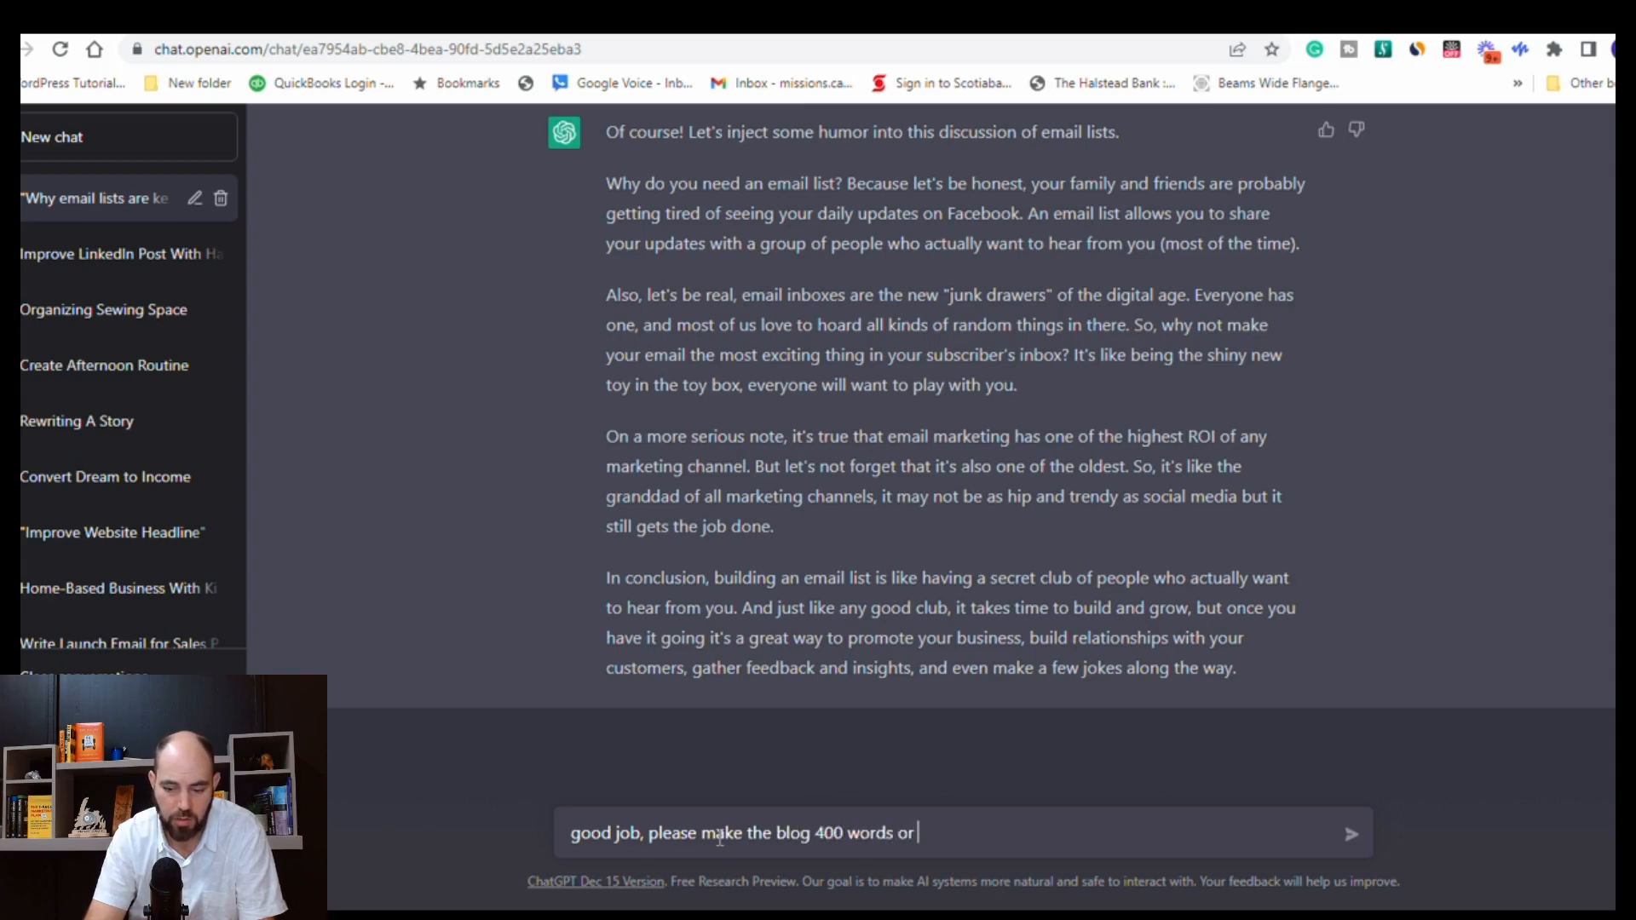
pyautogui.write(' more')
pyautogui.press('Return')
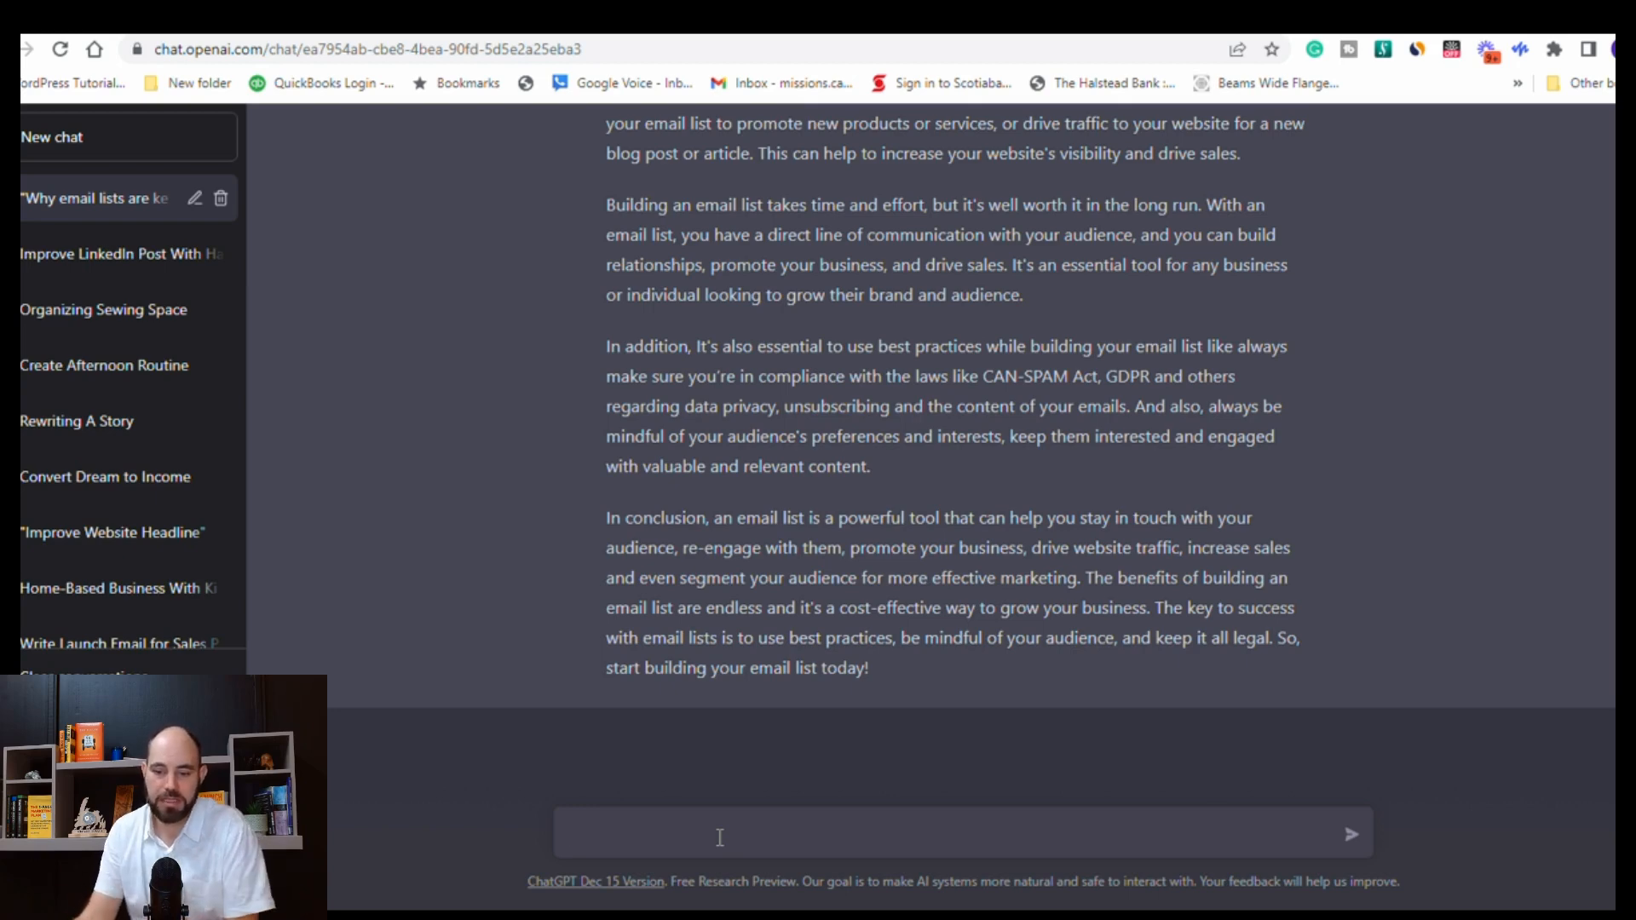
# Select the expanded blog's text from the paragraph beginning "First, email lists give you the ability" through the end of the conclusion.
pyautogui.scroll(15, 680, 723)
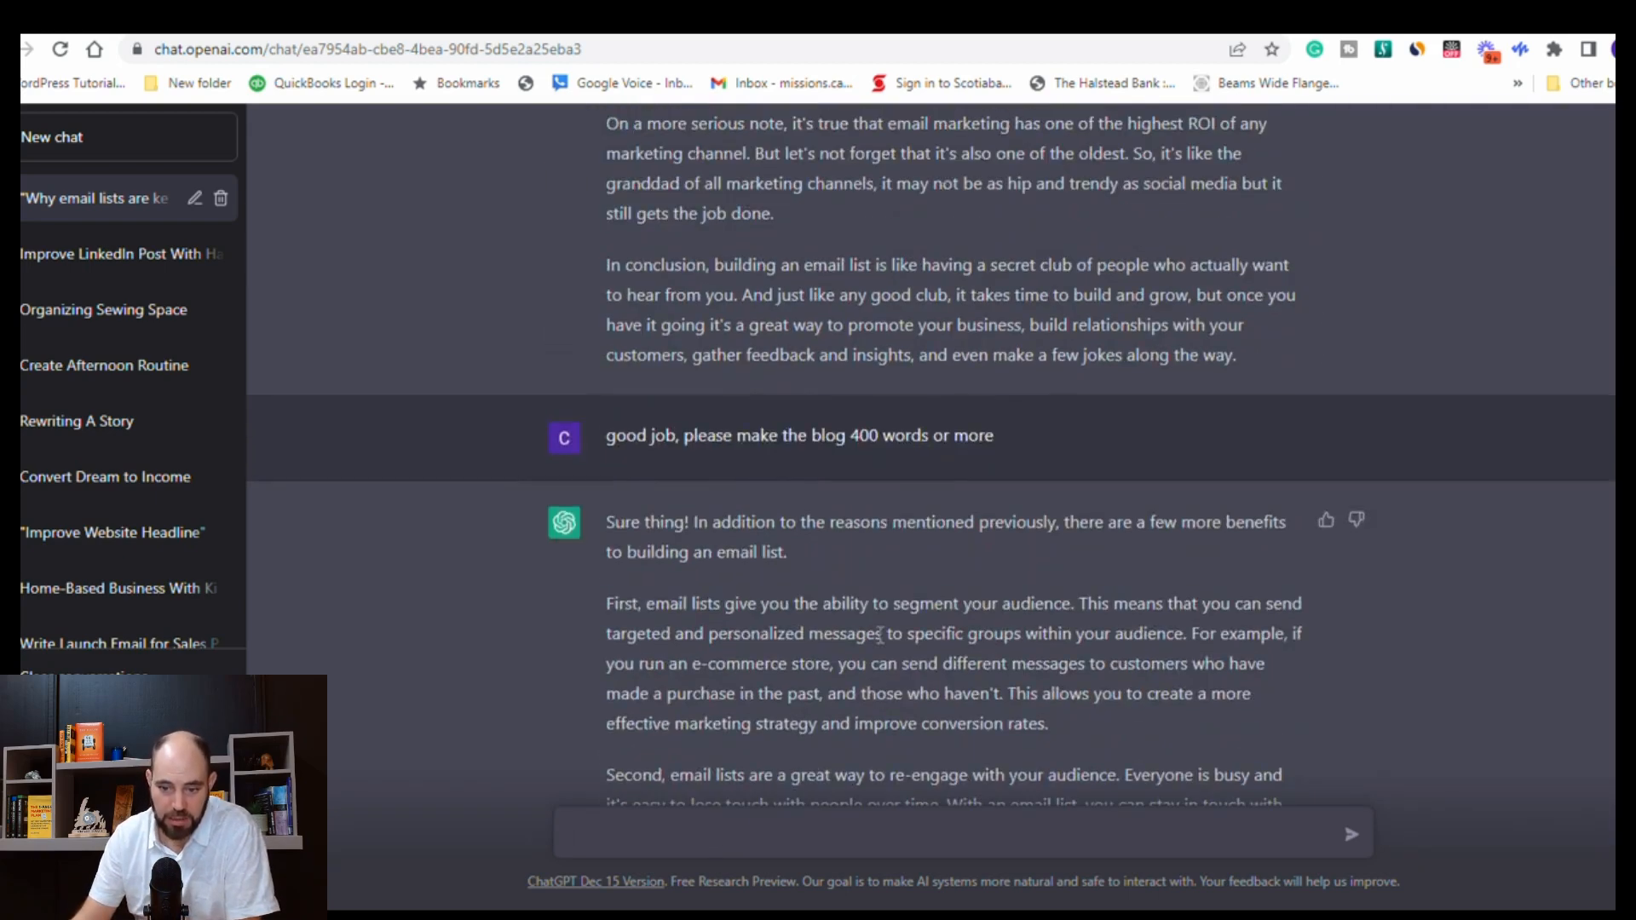
pyautogui.scroll(-11, 880, 634)
pyautogui.scroll(8, 880, 636)
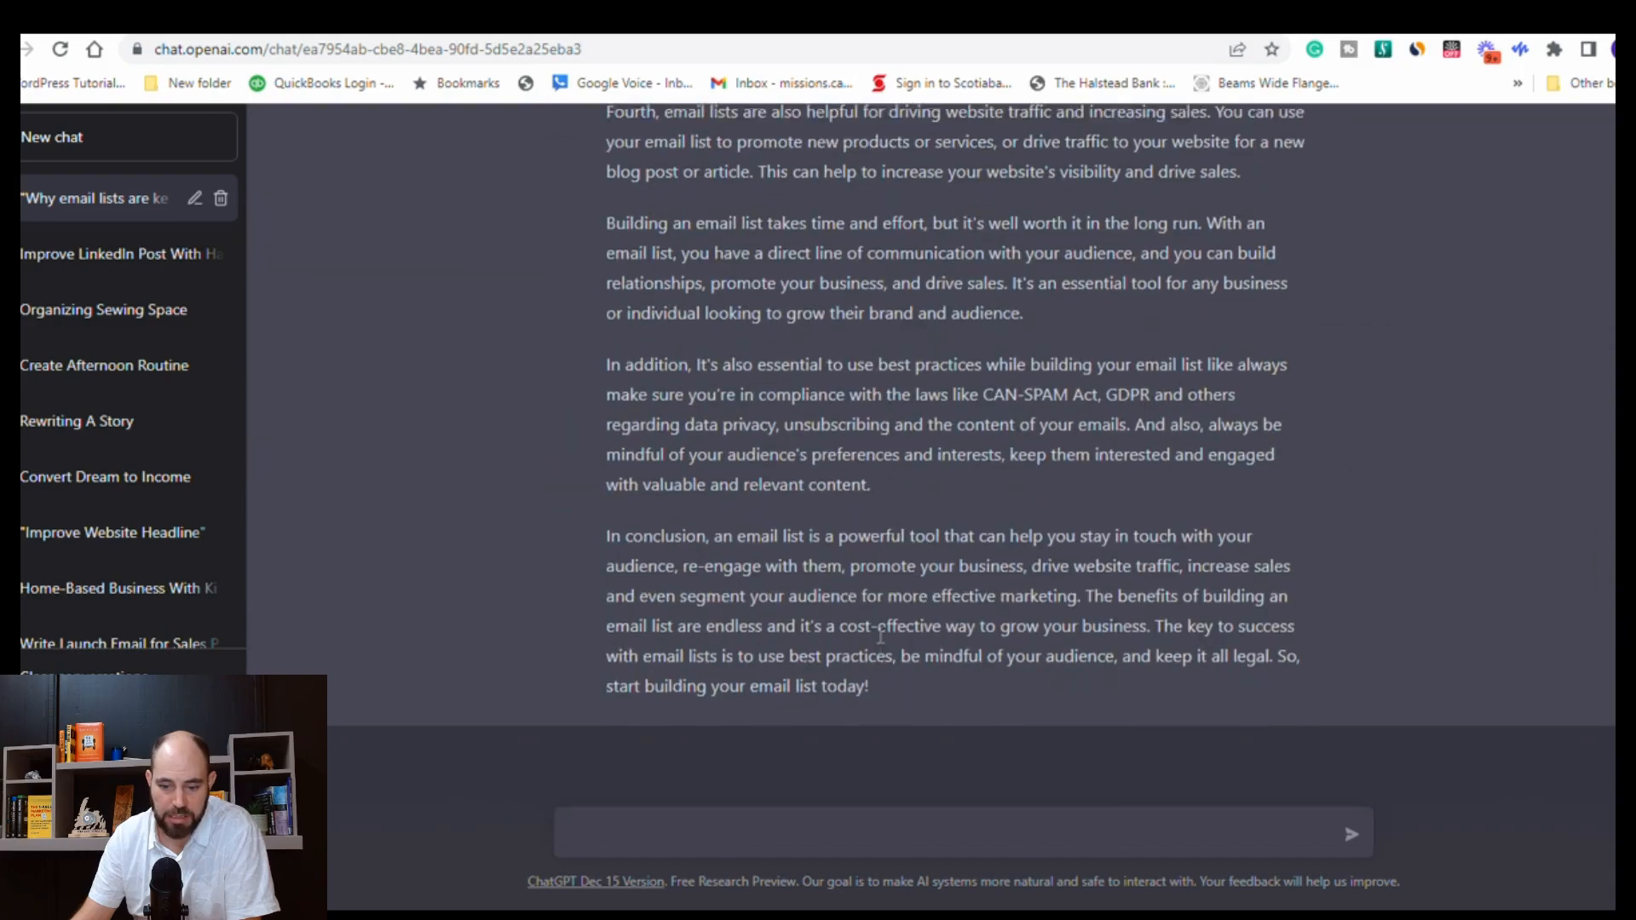
pyautogui.scroll(-8, 881, 636)
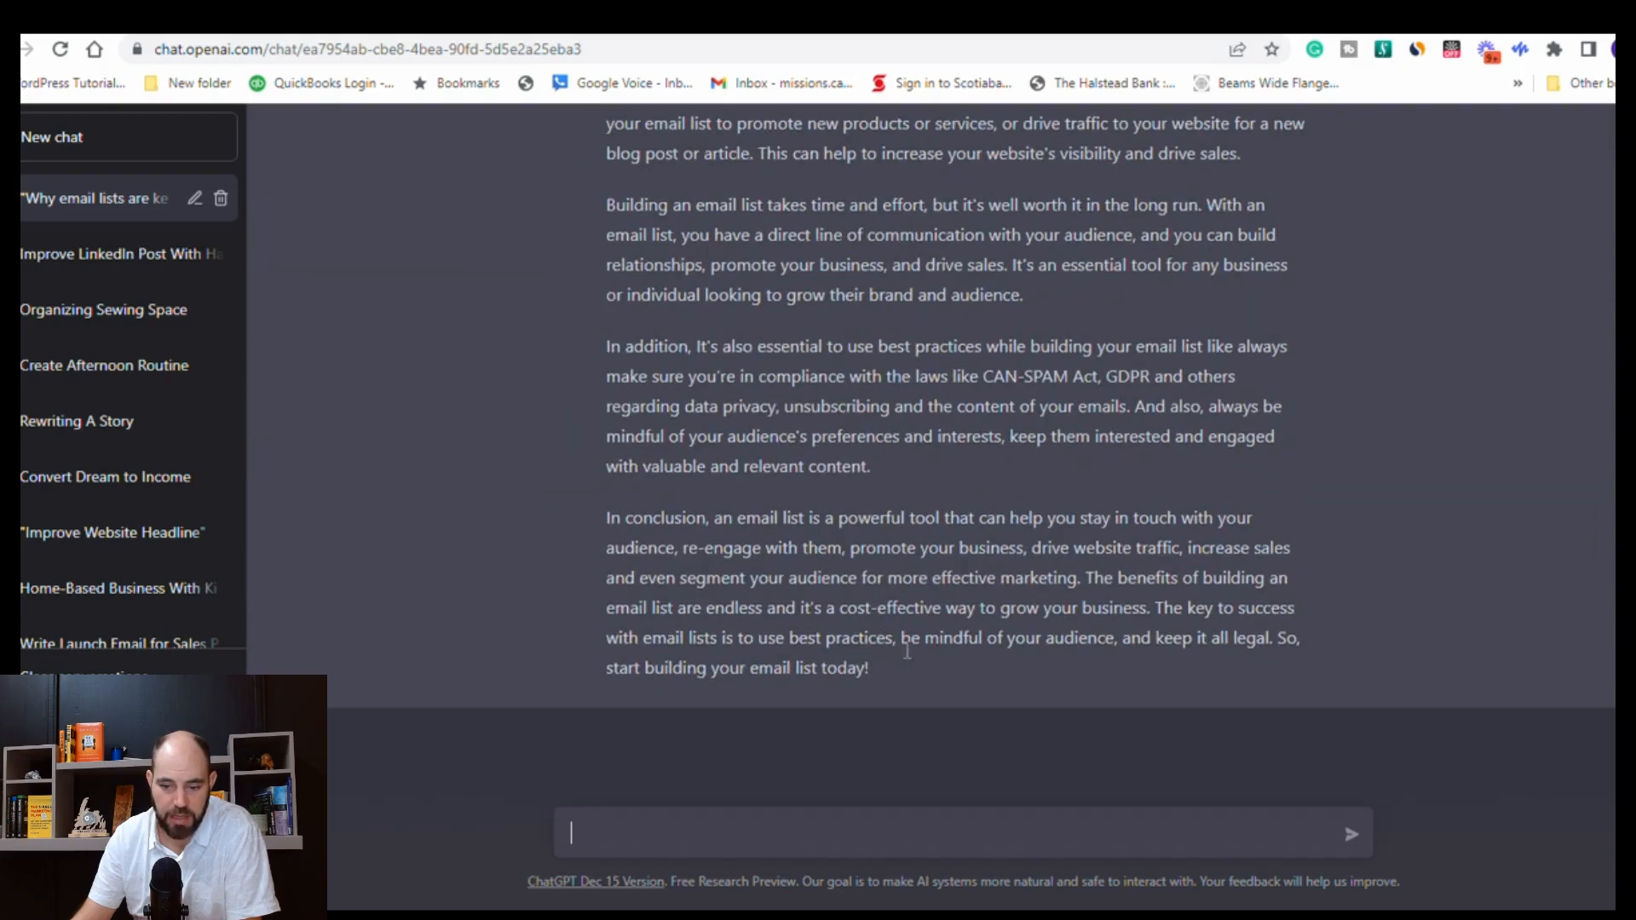
pyautogui.moveTo(908, 668); pyautogui.dragTo(600, 631)
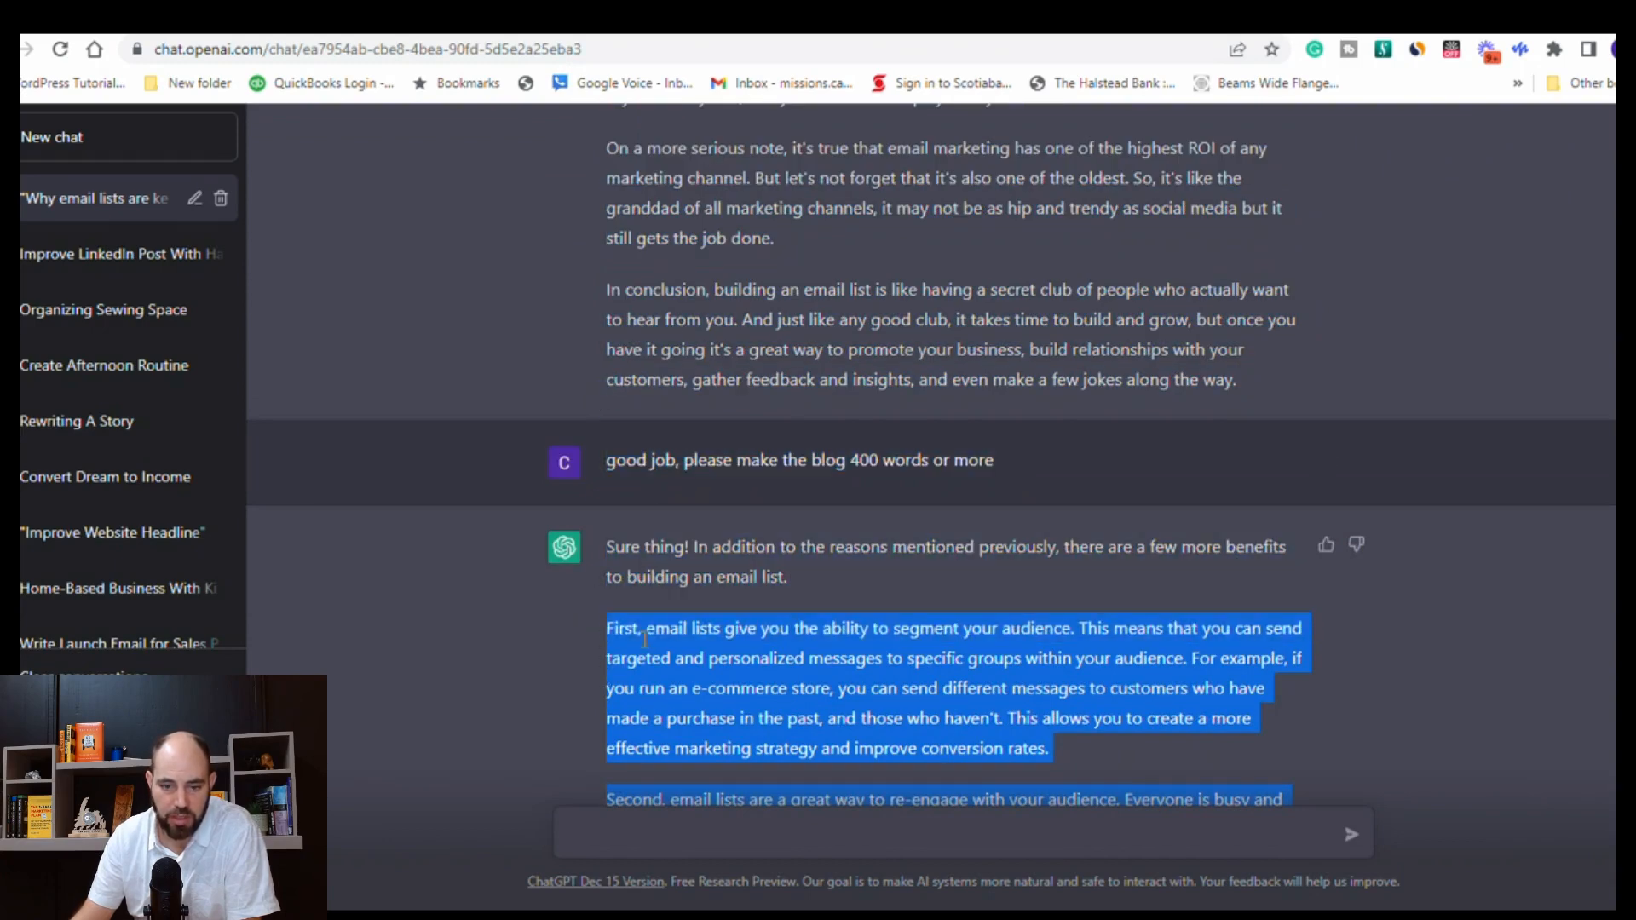
# Switch to Google Docs, create a new blank document and paste the copied blog text into it.
pyautogui.click(111, 19)
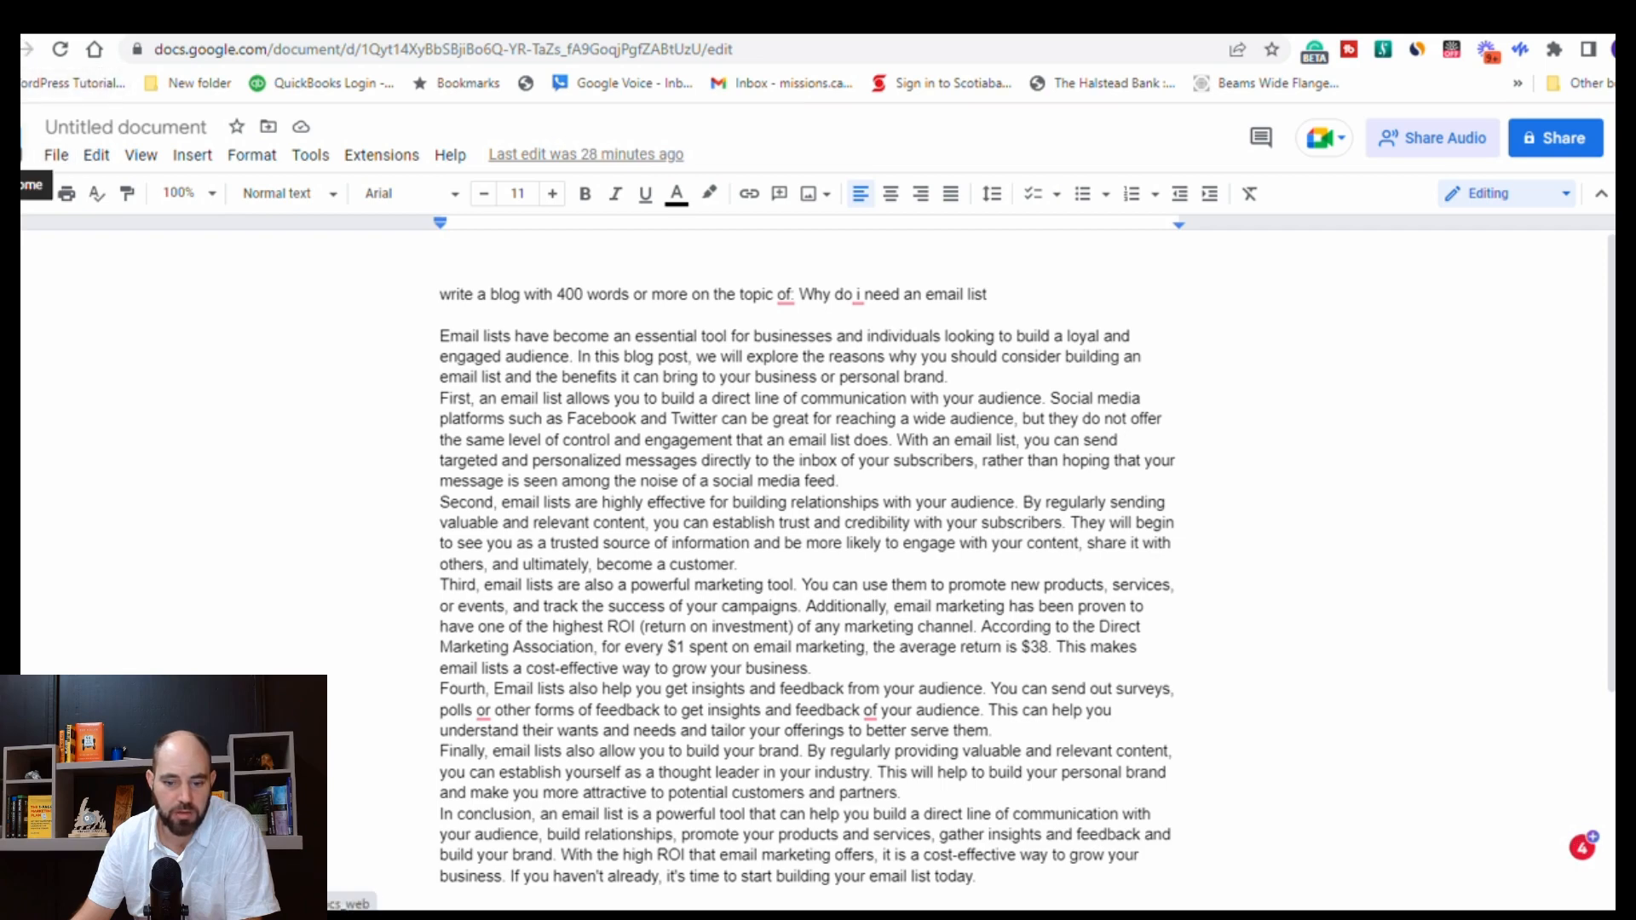
pyautogui.click(13, 138)
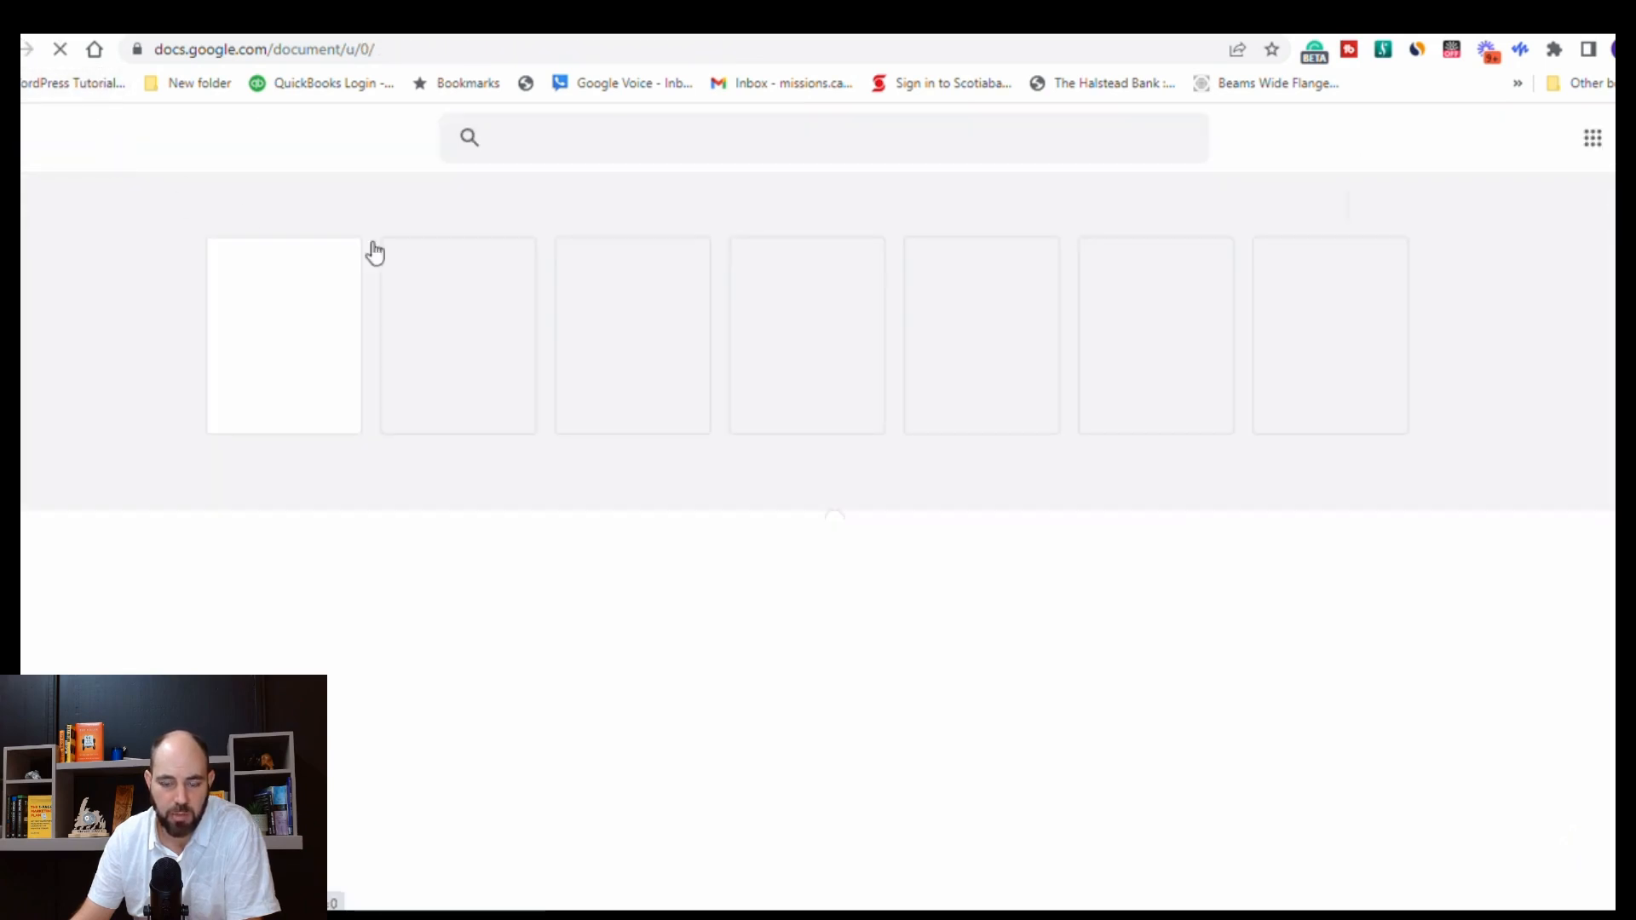
pyautogui.click(282, 334)
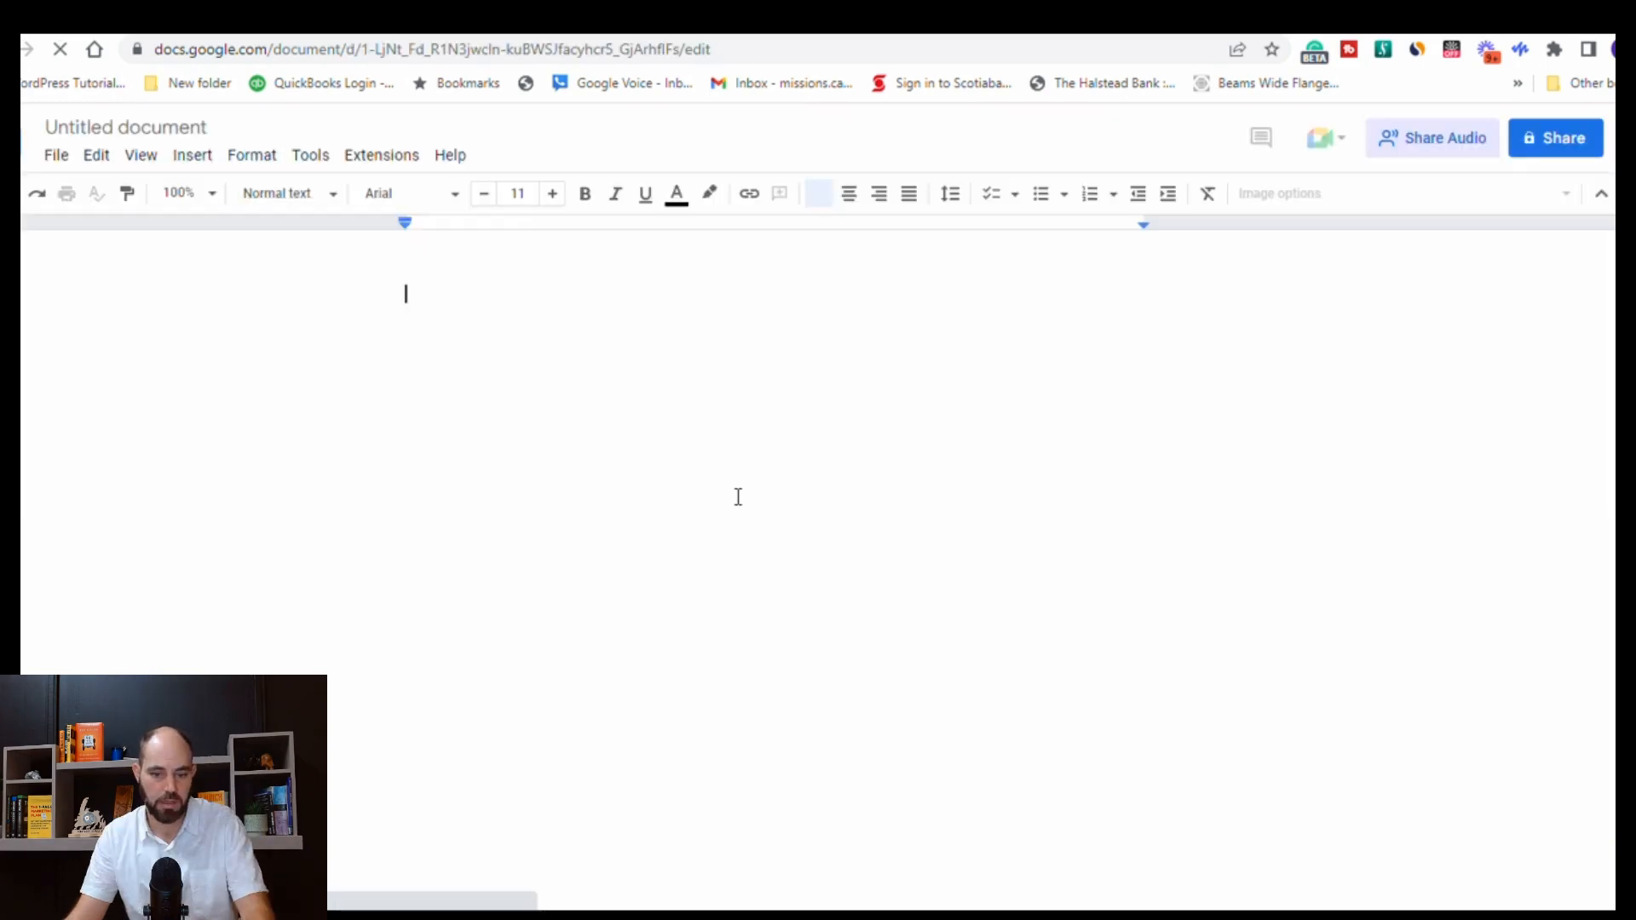
pyautogui.hotkey('ctrl', 'v')
# Clear the formatting of all the pasted blog text in the new document.
pyautogui.hotkey('ctrl', 'a')
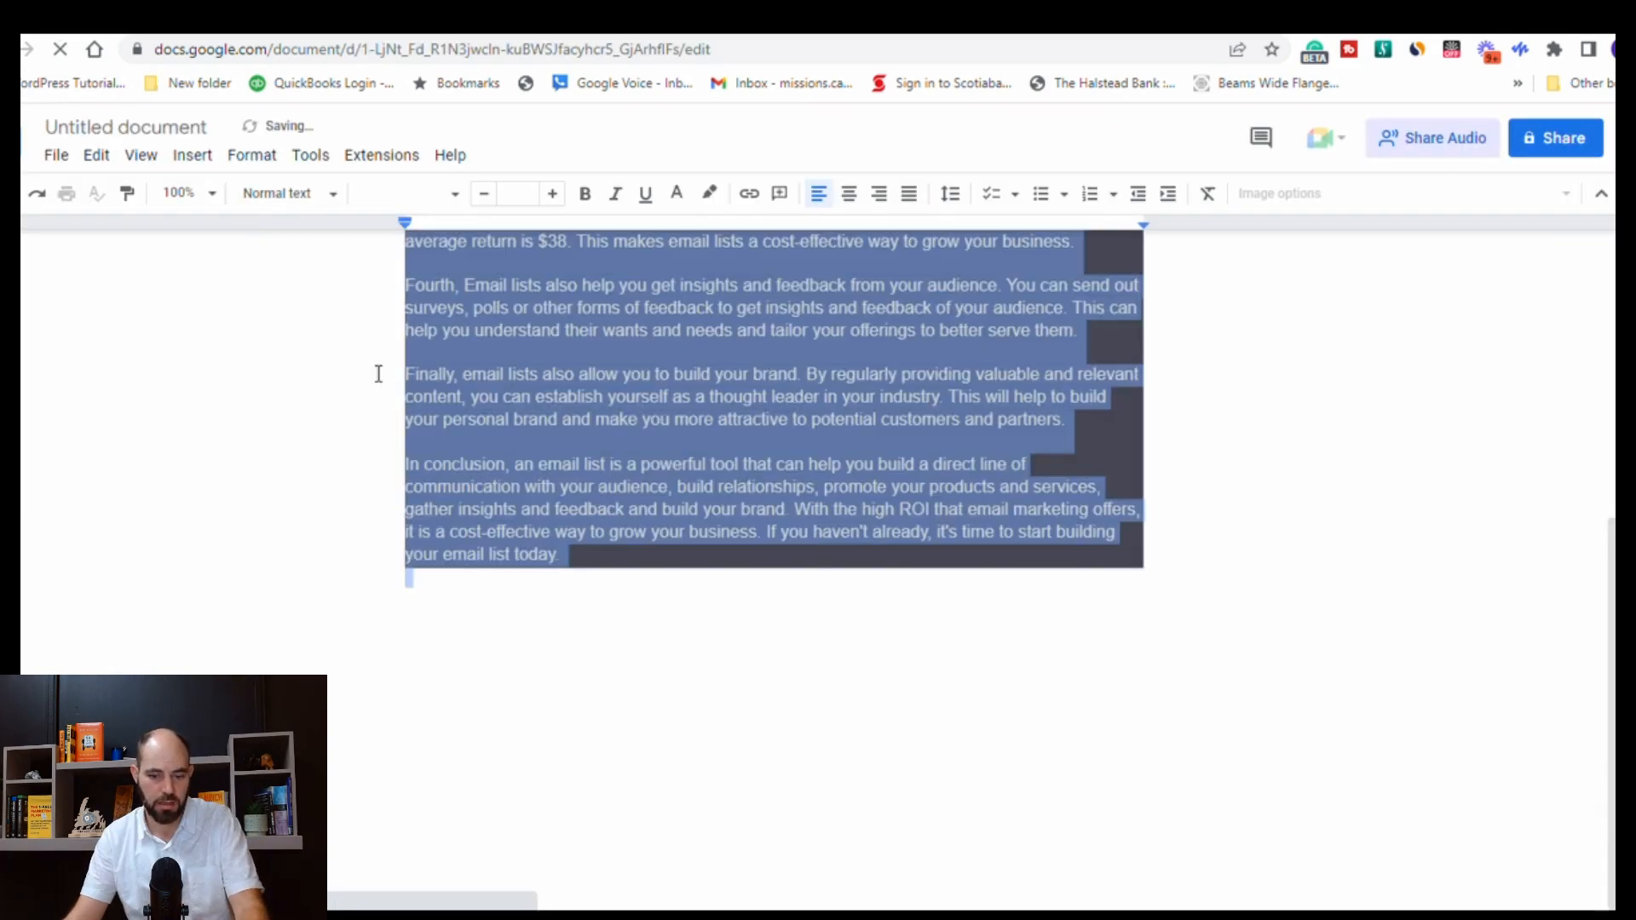
pyautogui.click(238, 162)
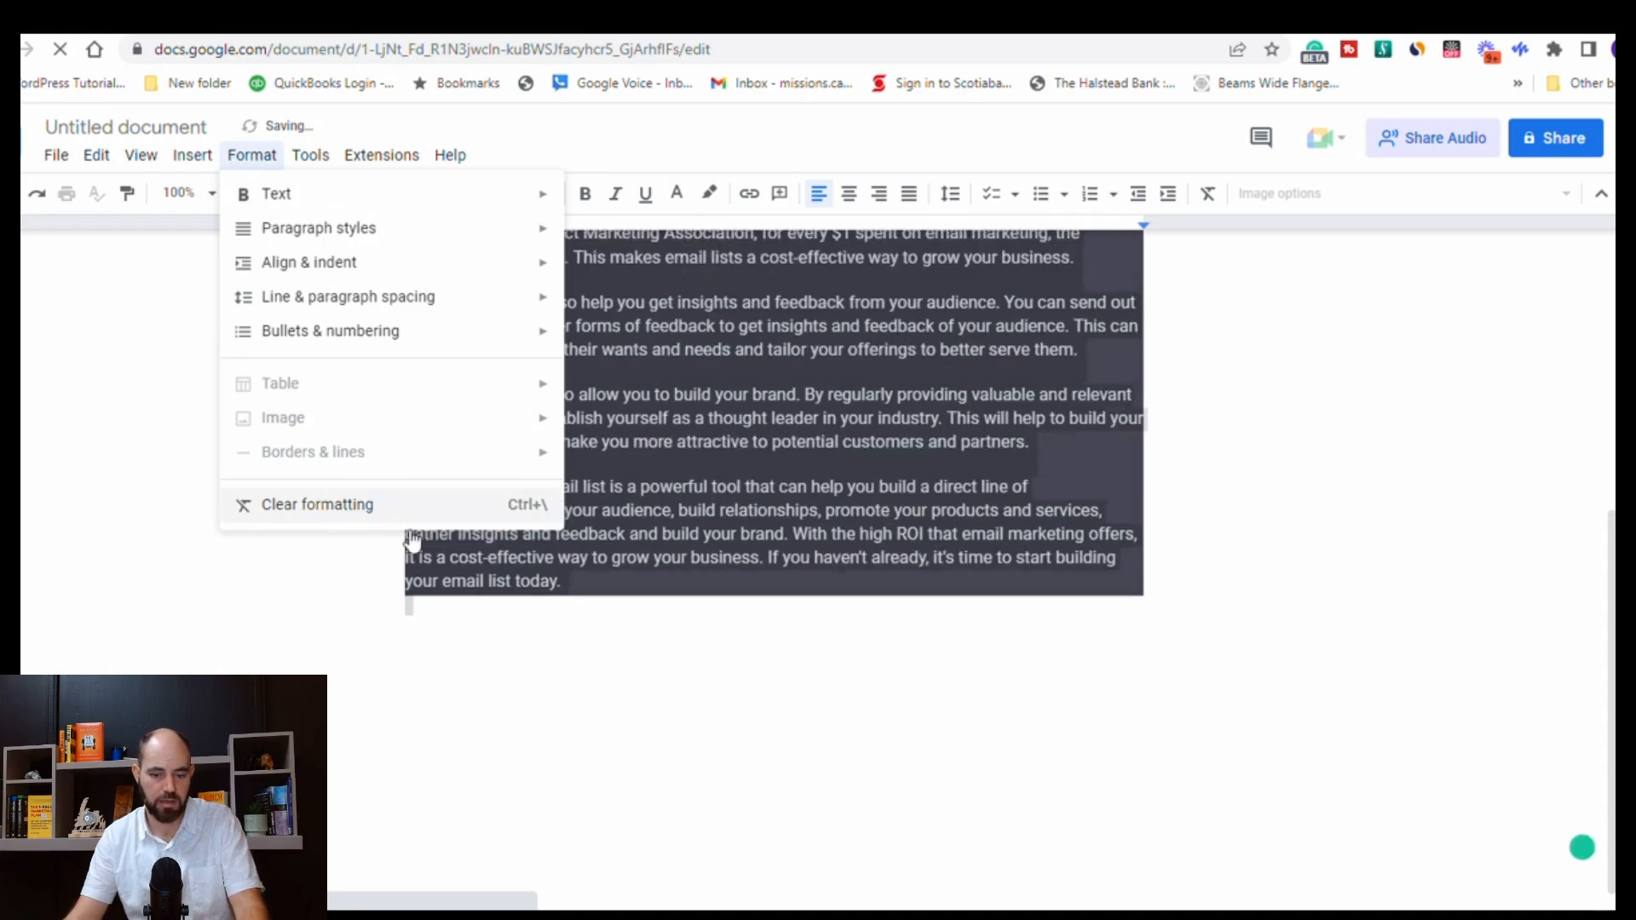
pyautogui.hotkey('ctrl', '\\')
pyautogui.scroll(3, 760, 707)
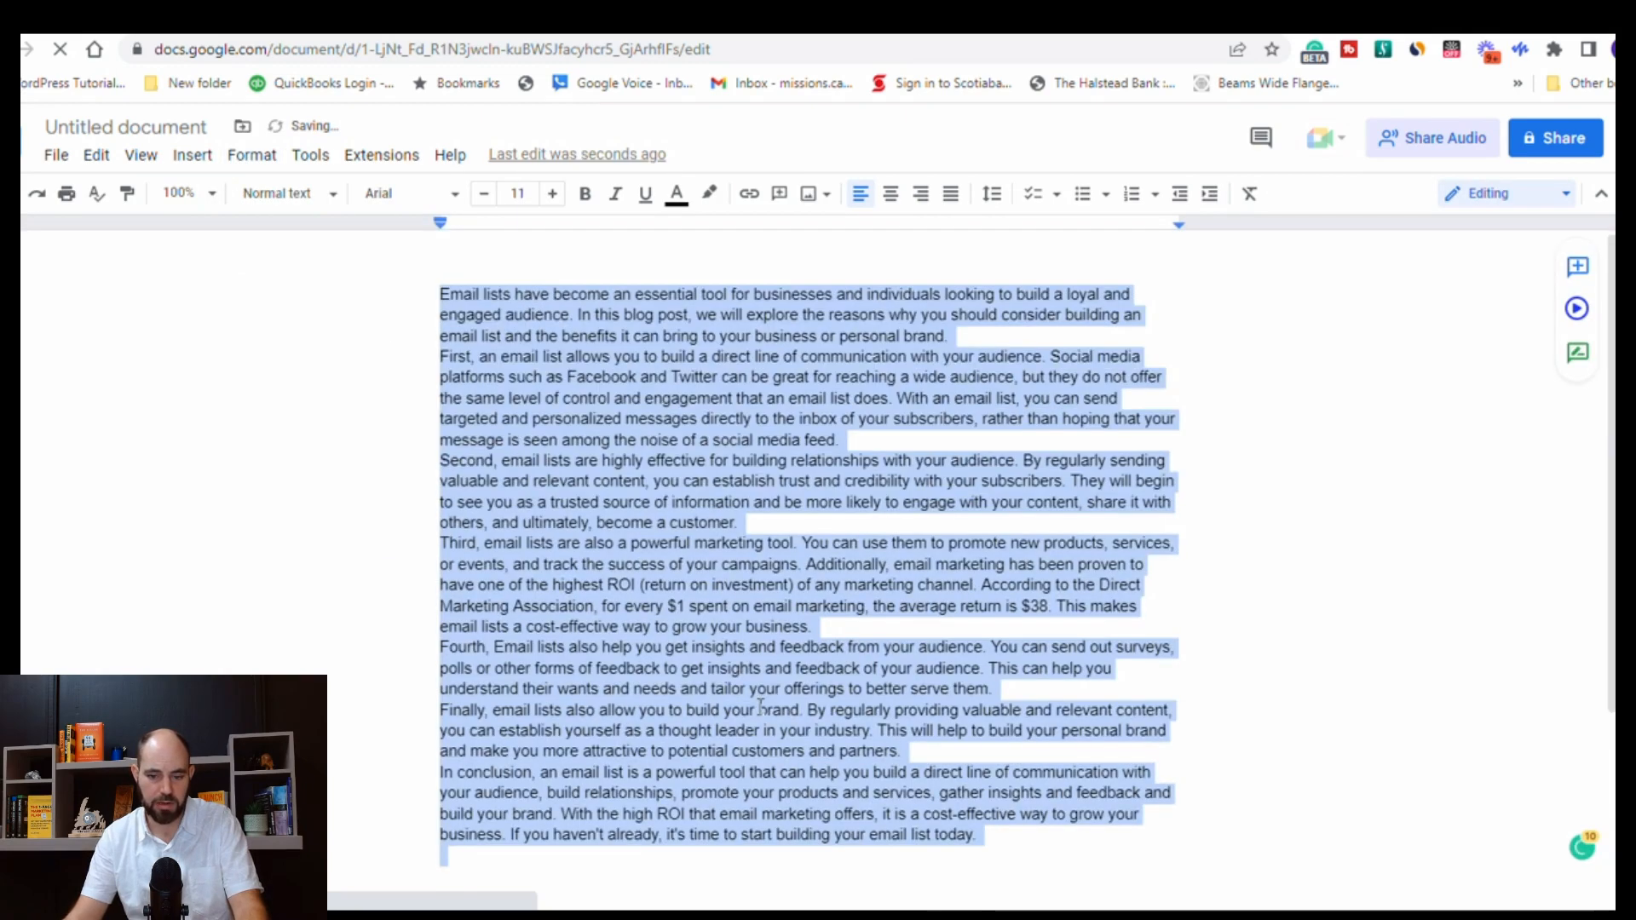
# Check the word count of the whole blog text and close the count dialog.
pyautogui.click(254, 157)
pyautogui.moveTo(334, 161)
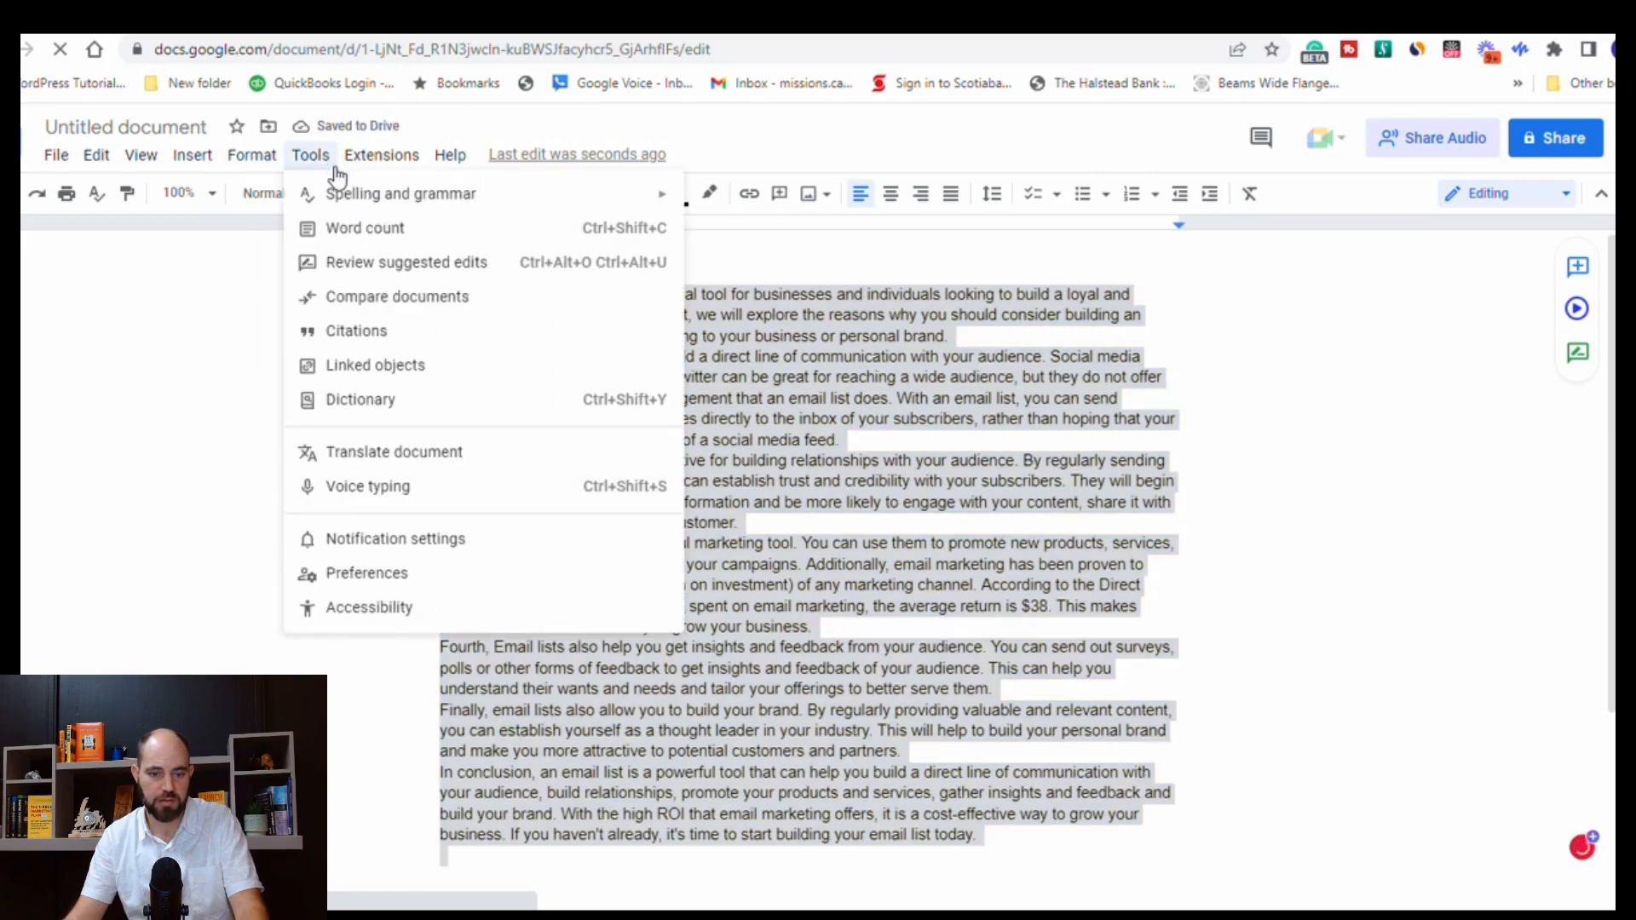
pyautogui.click(332, 230)
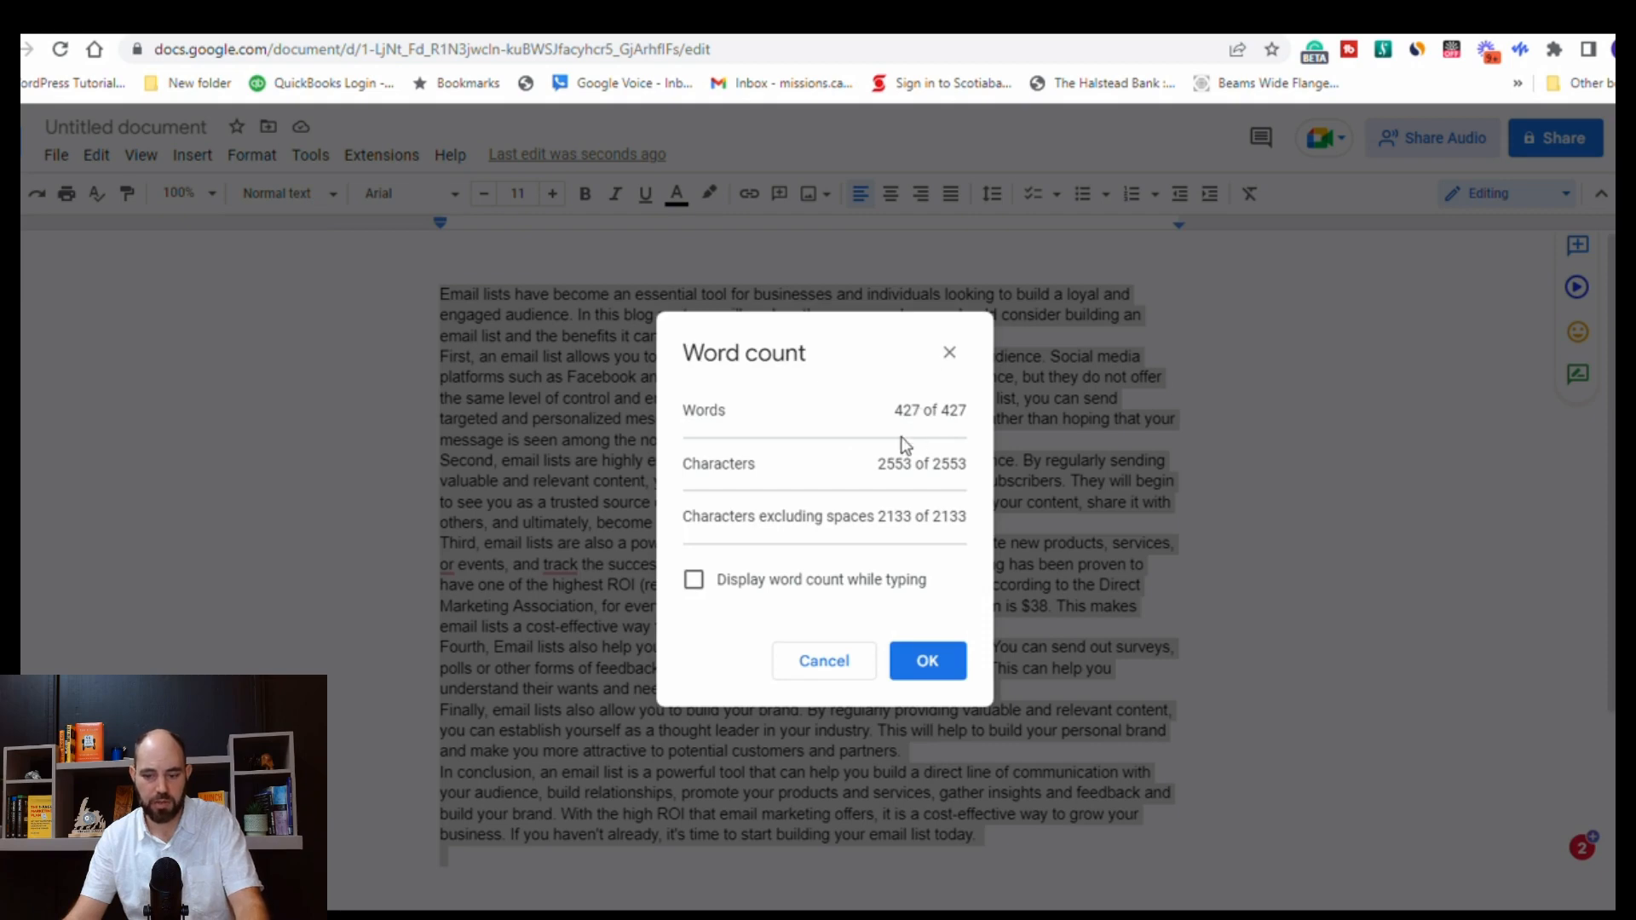
pyautogui.click(825, 673)
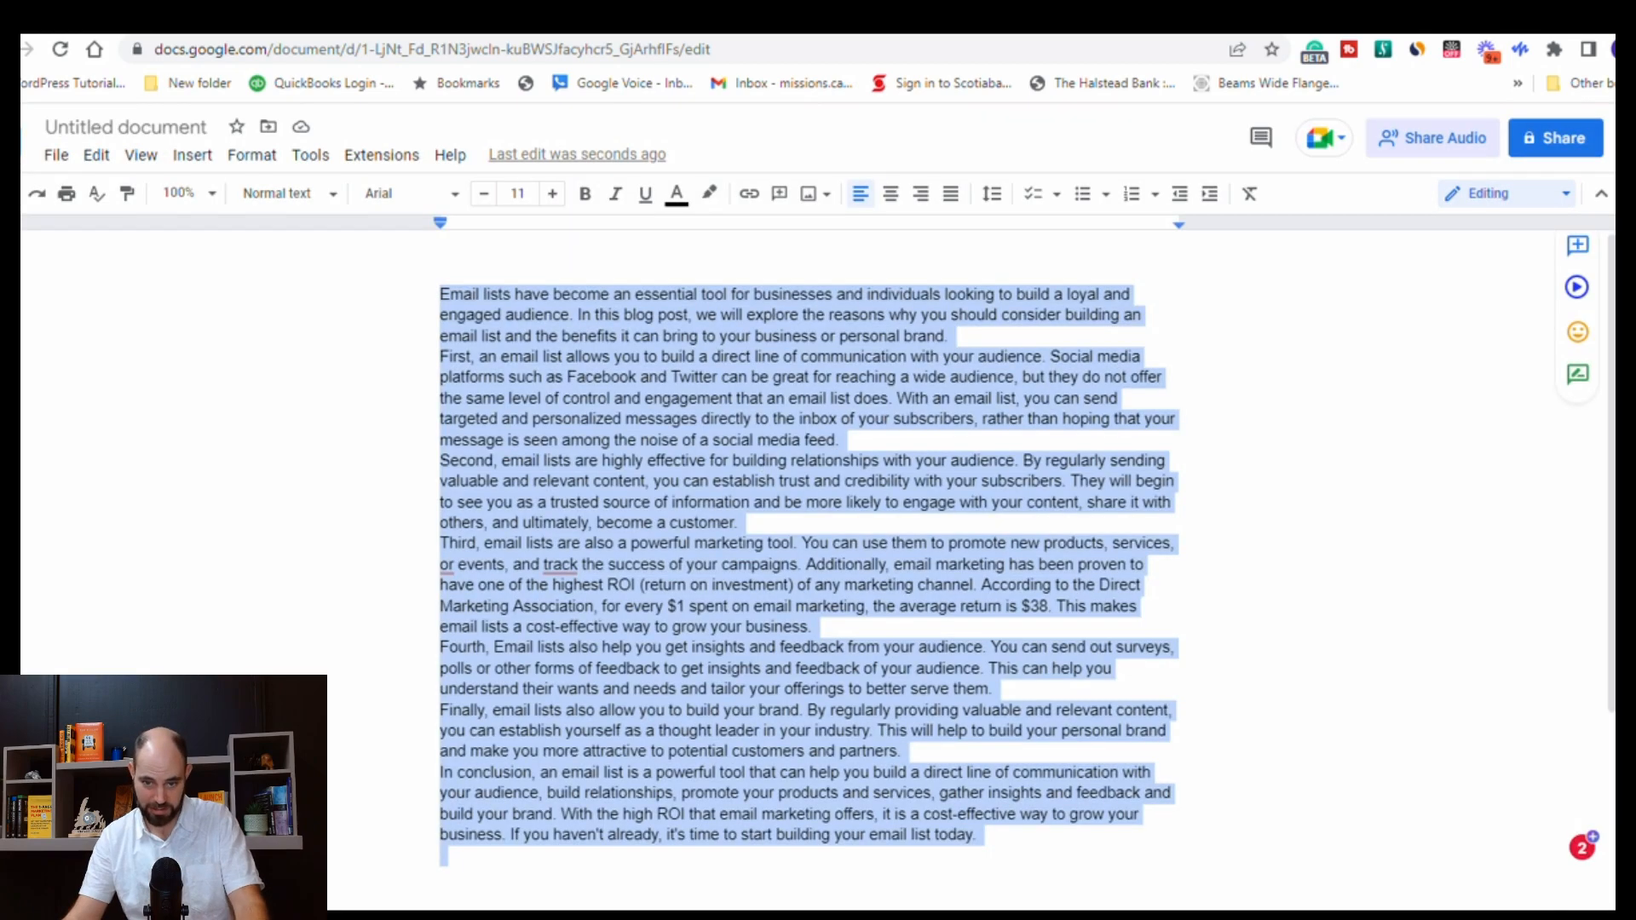
# Return to ChatGPT, look over the earlier versions and send "I like the last article can you give me a good blog introduction this the last article".
pyautogui.click(382, 26)
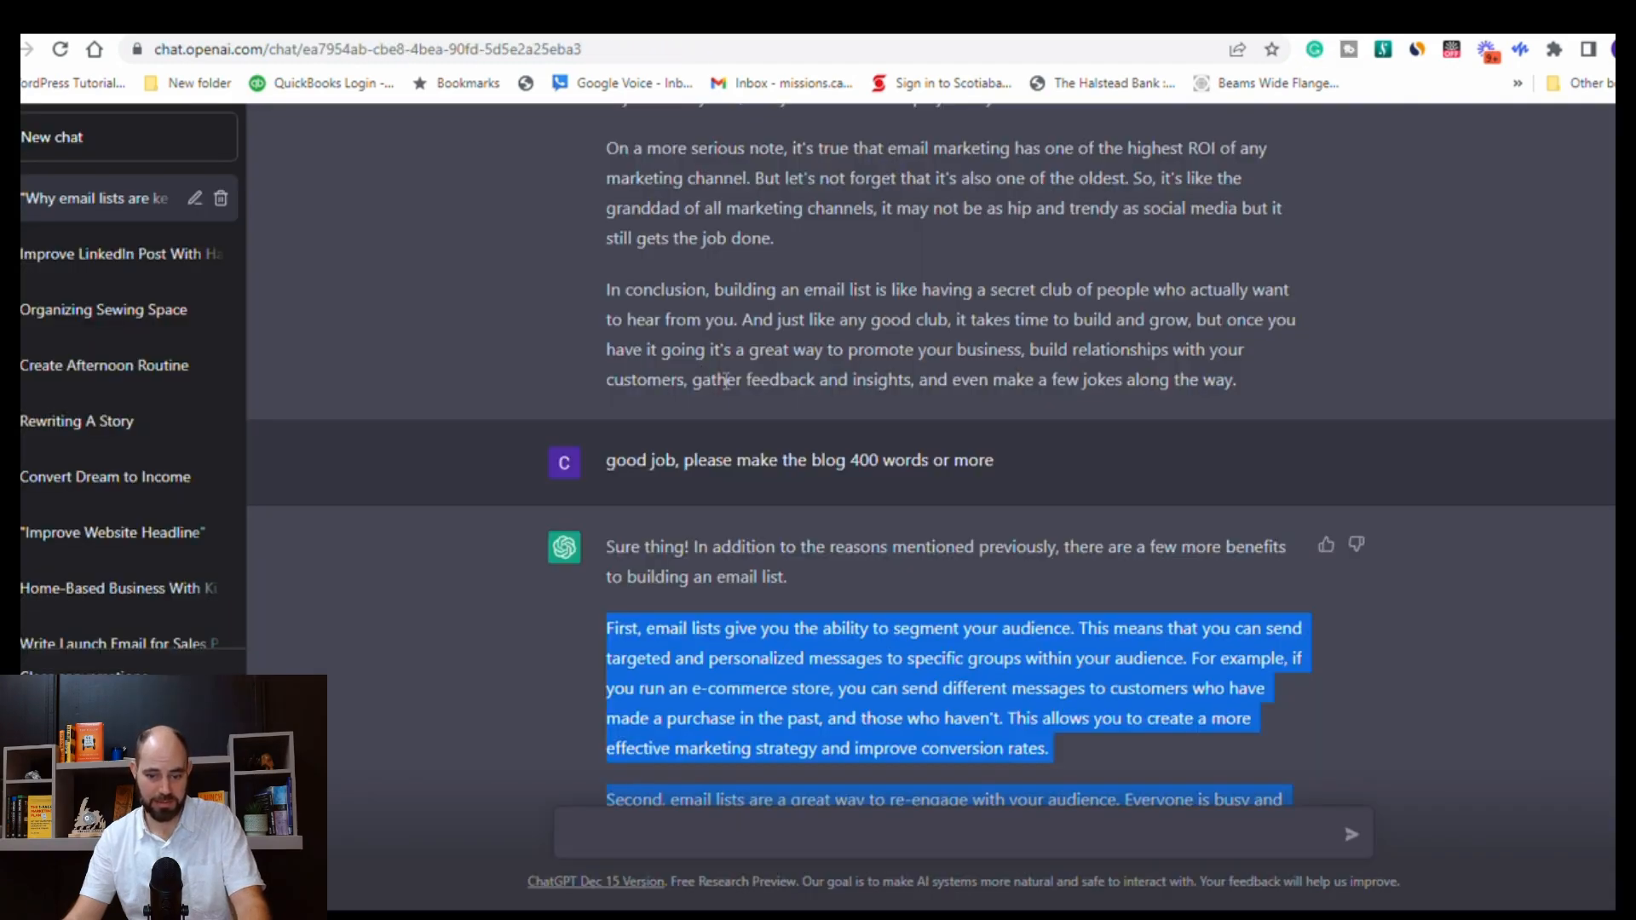
pyautogui.scroll(7, 726, 381)
pyautogui.scroll(-4, 707, 469)
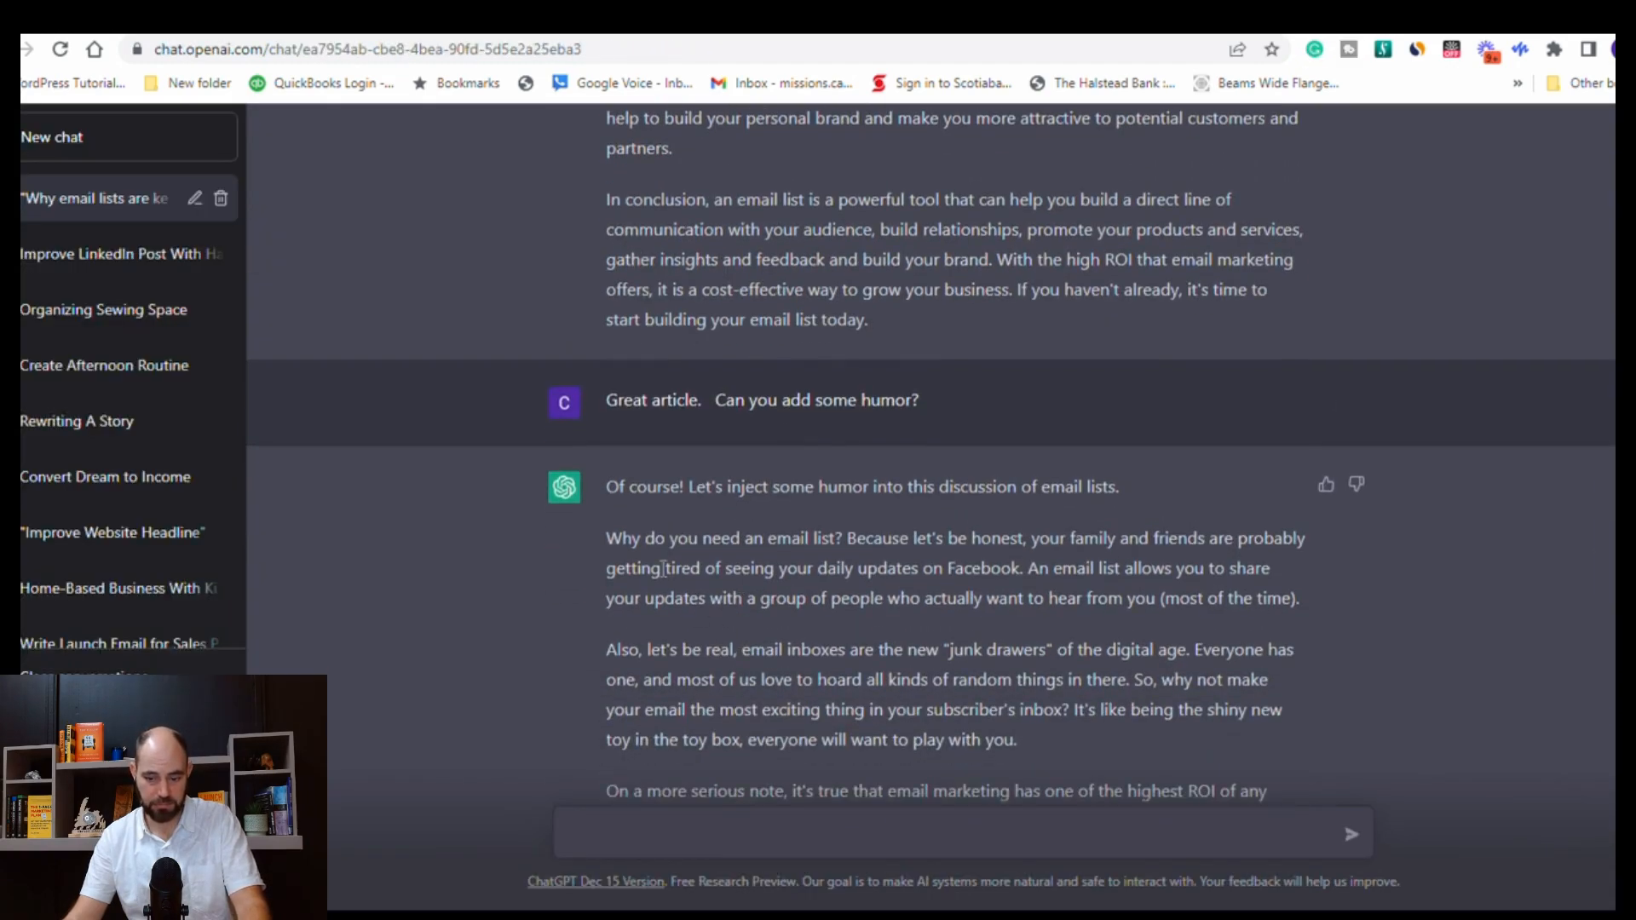
pyautogui.moveTo(607, 324); pyautogui.dragTo(1309, 401)
pyautogui.scroll(-15, 1309, 410)
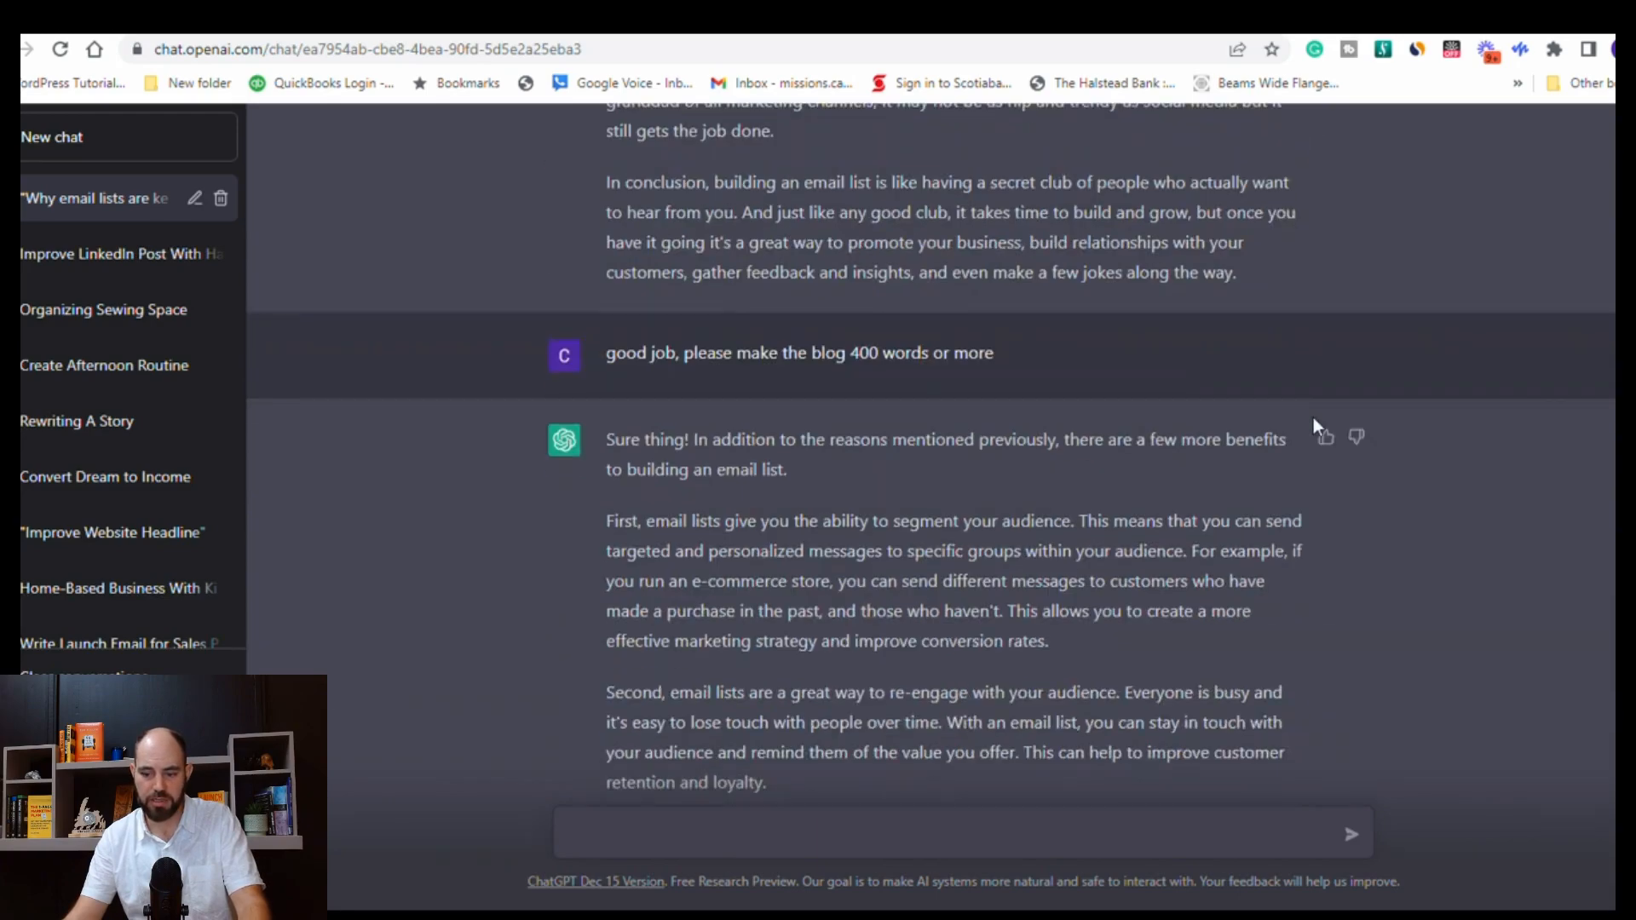
pyautogui.scroll(-1, 813, 612)
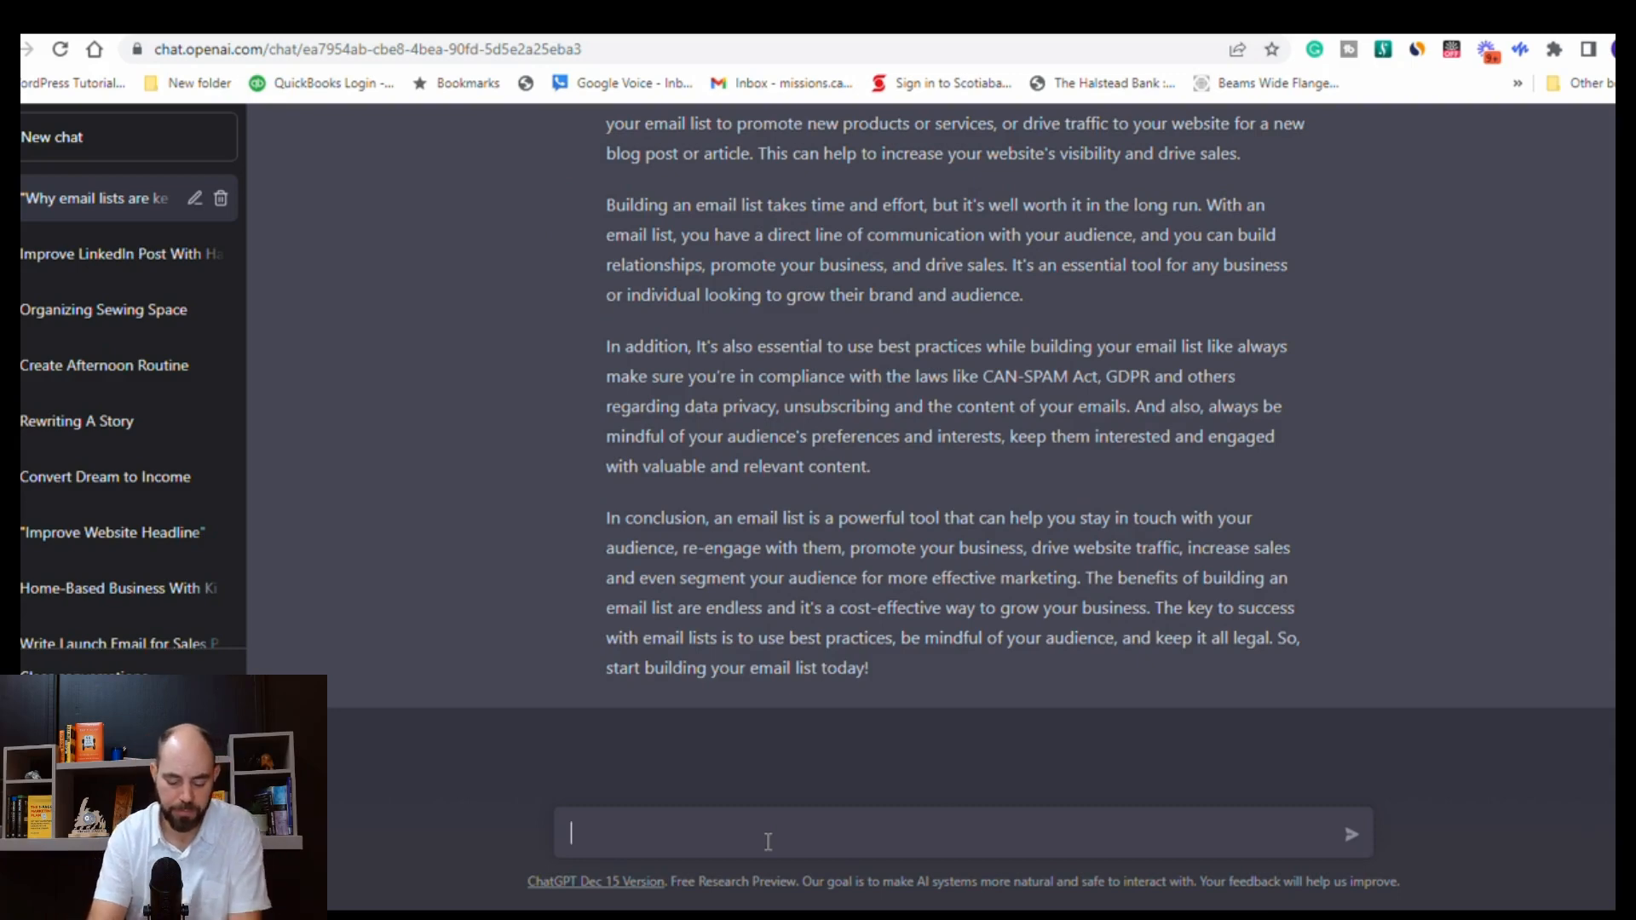
pyautogui.write('I like t')
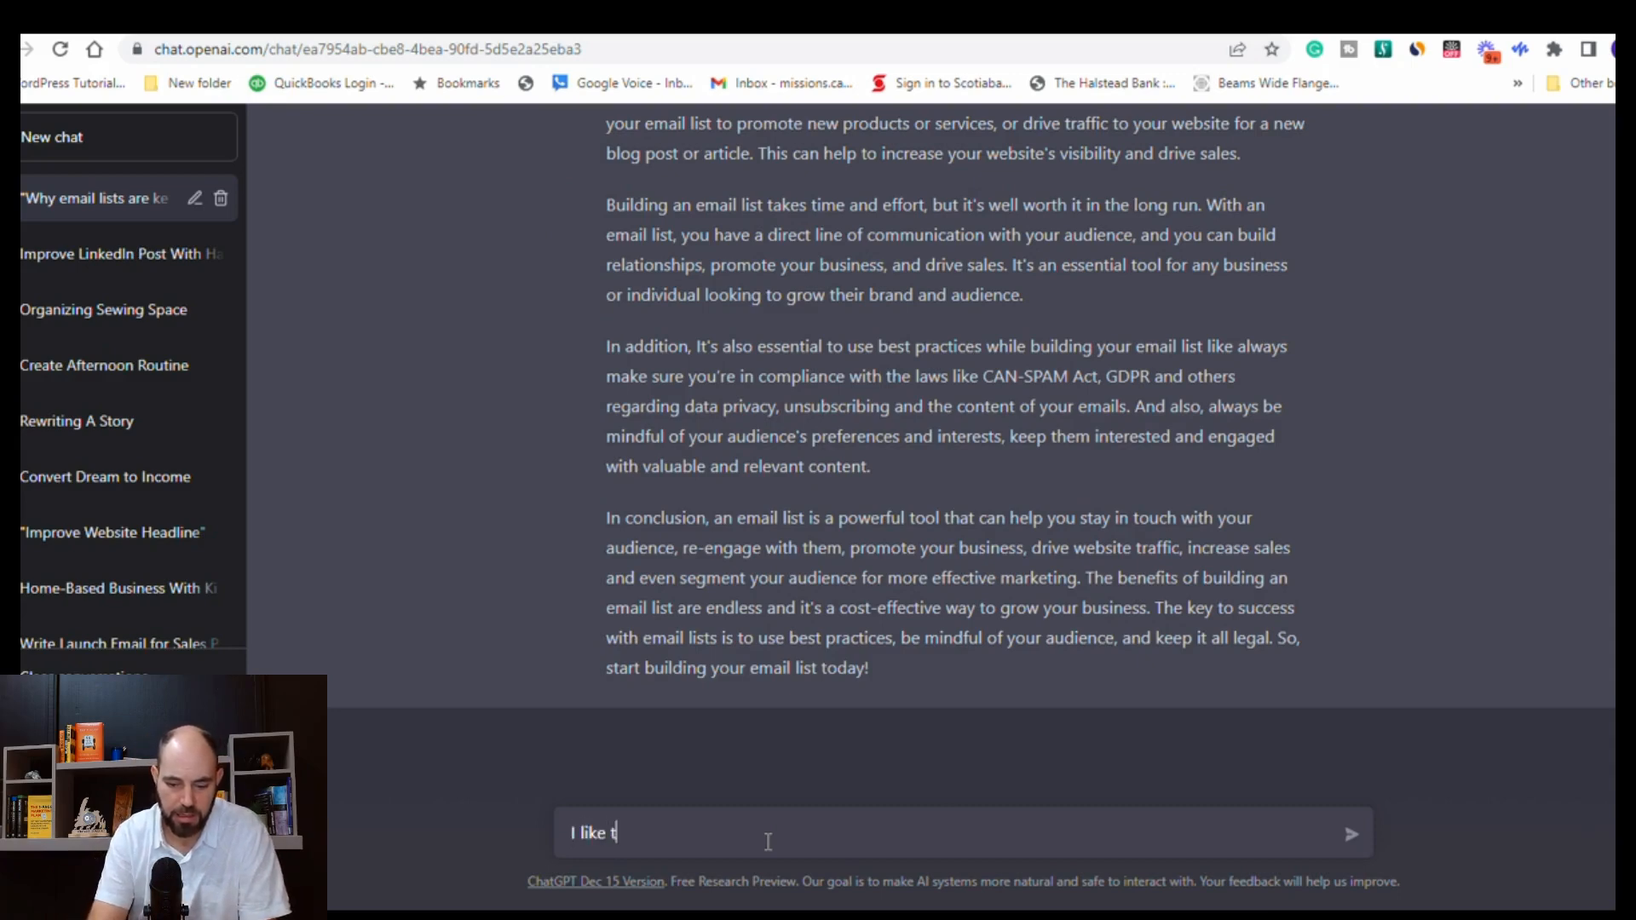
pyautogui.write('he last')
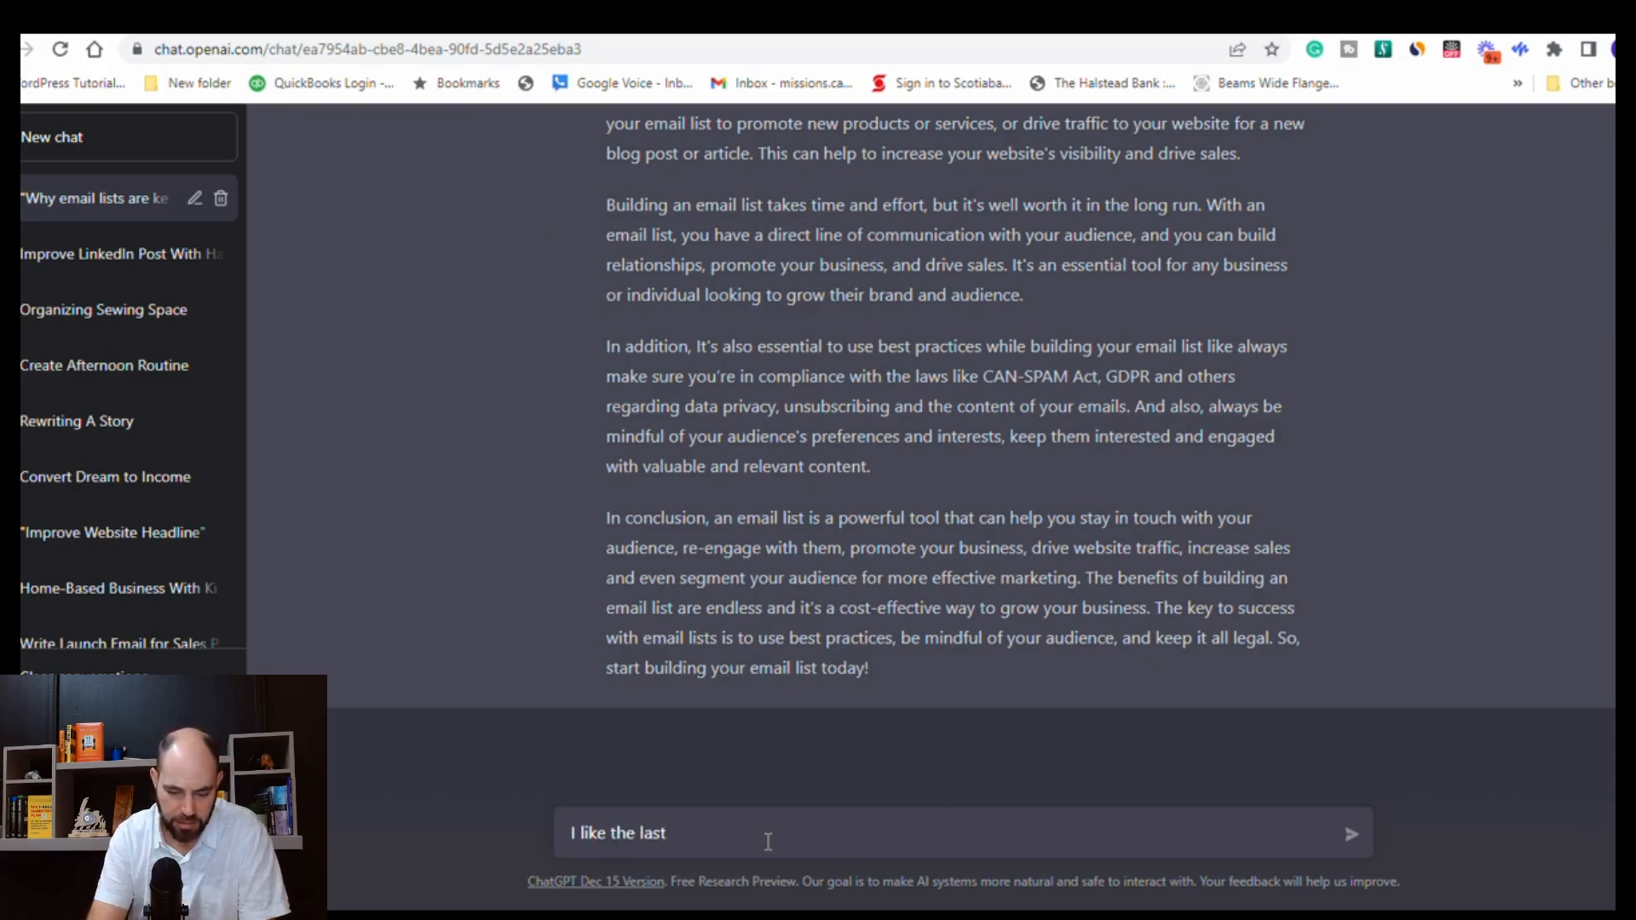
pyautogui.write(' article can you ')
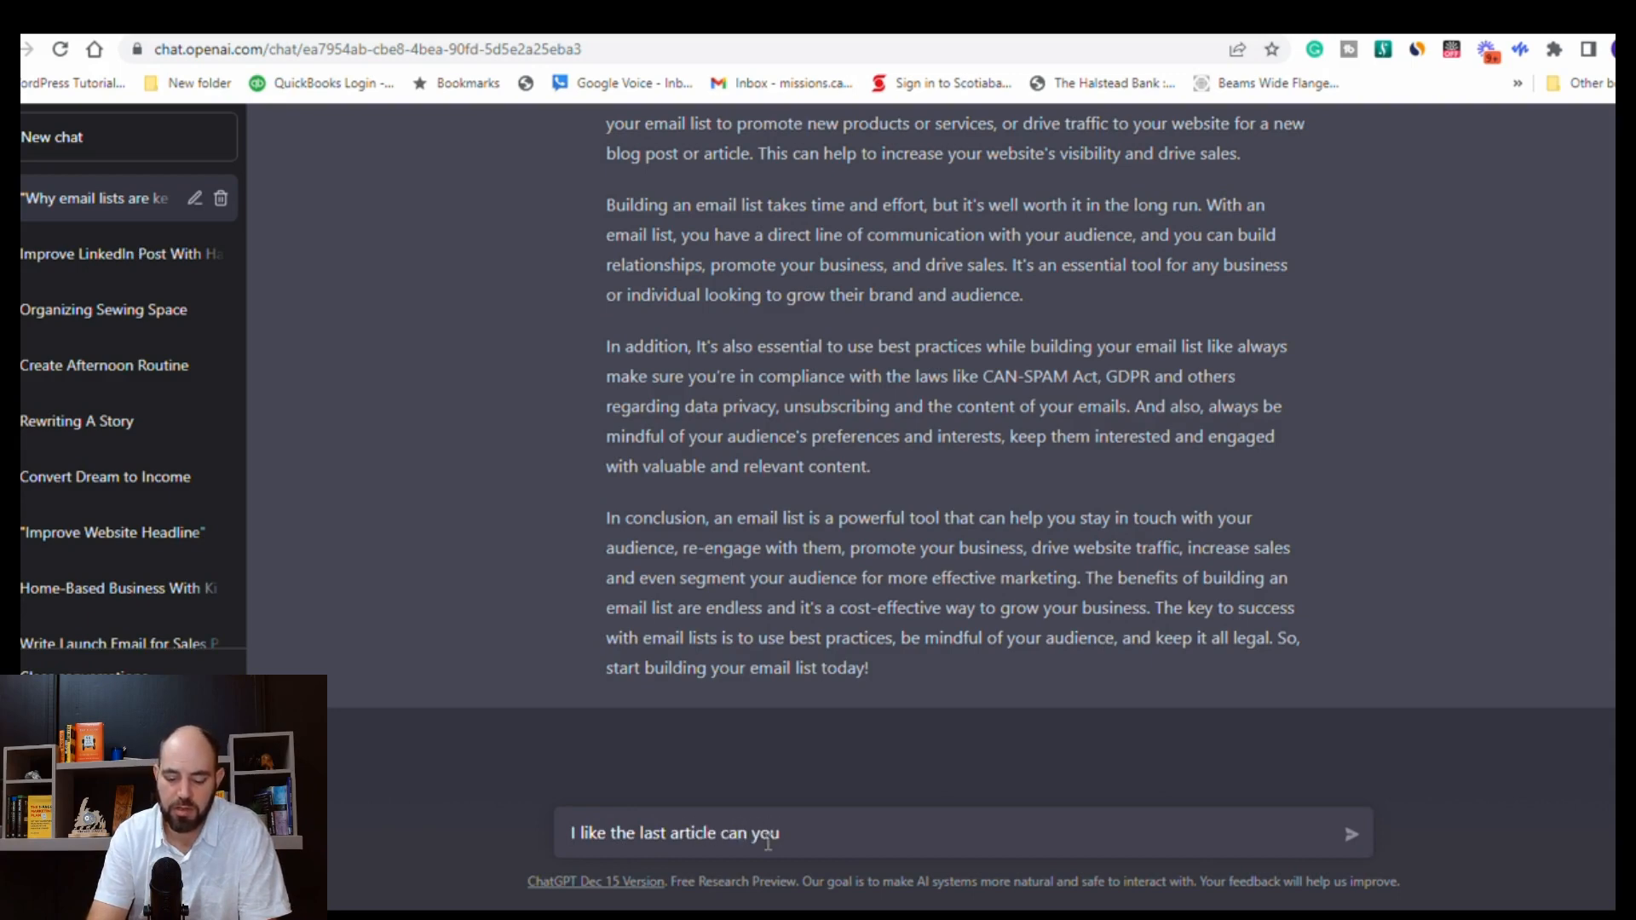
pyautogui.write('give me a go')
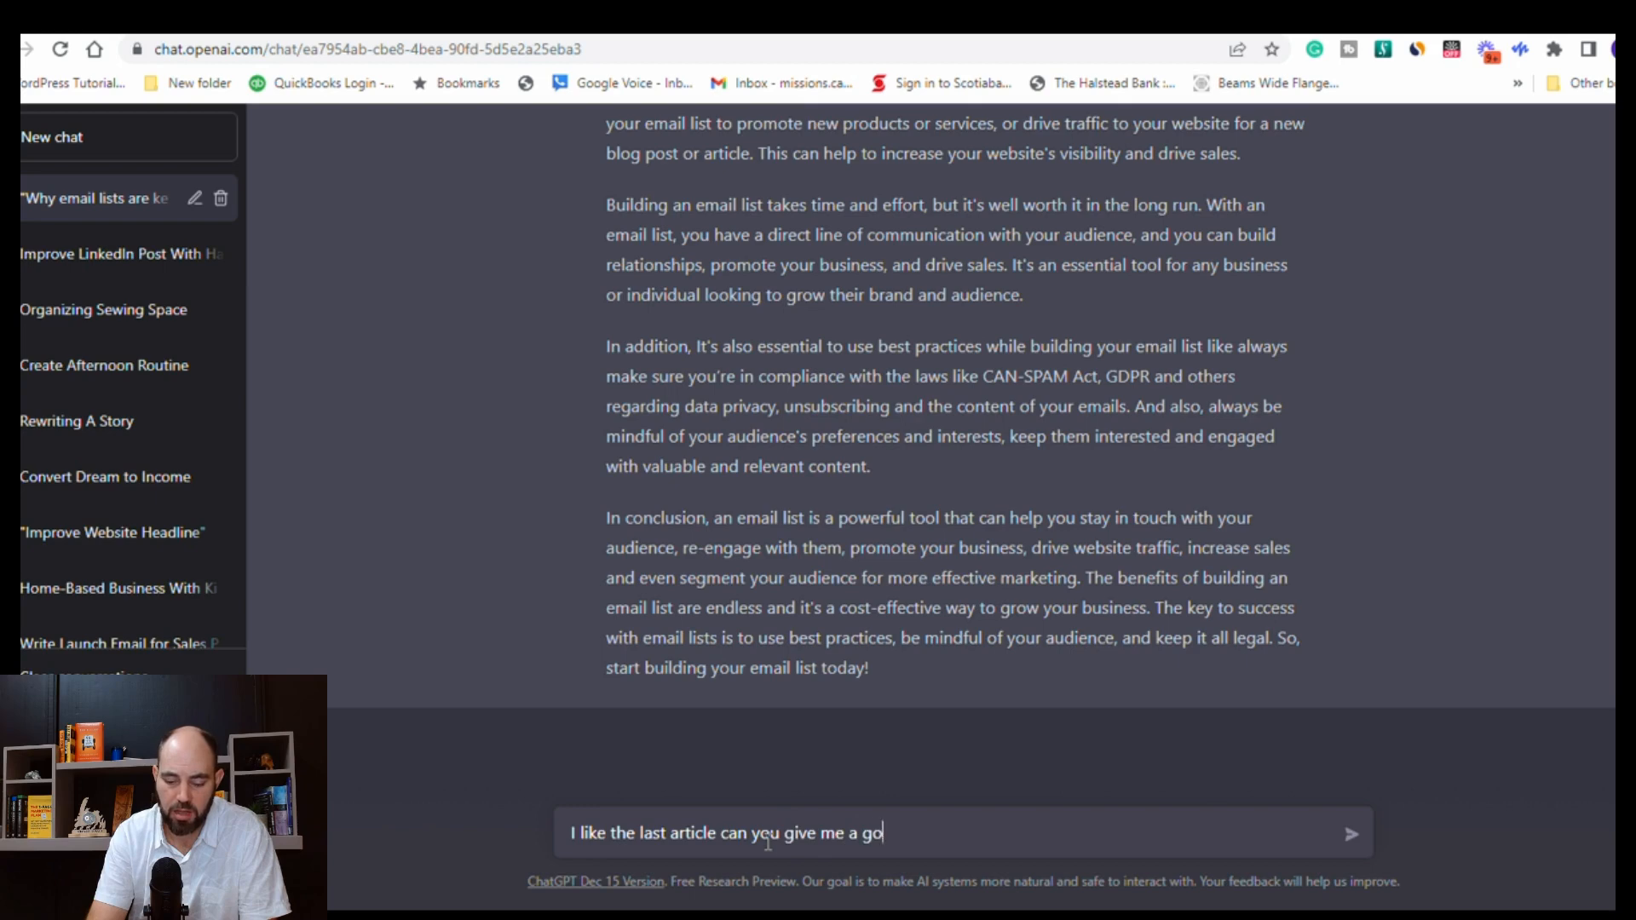
pyautogui.write('od blog ')
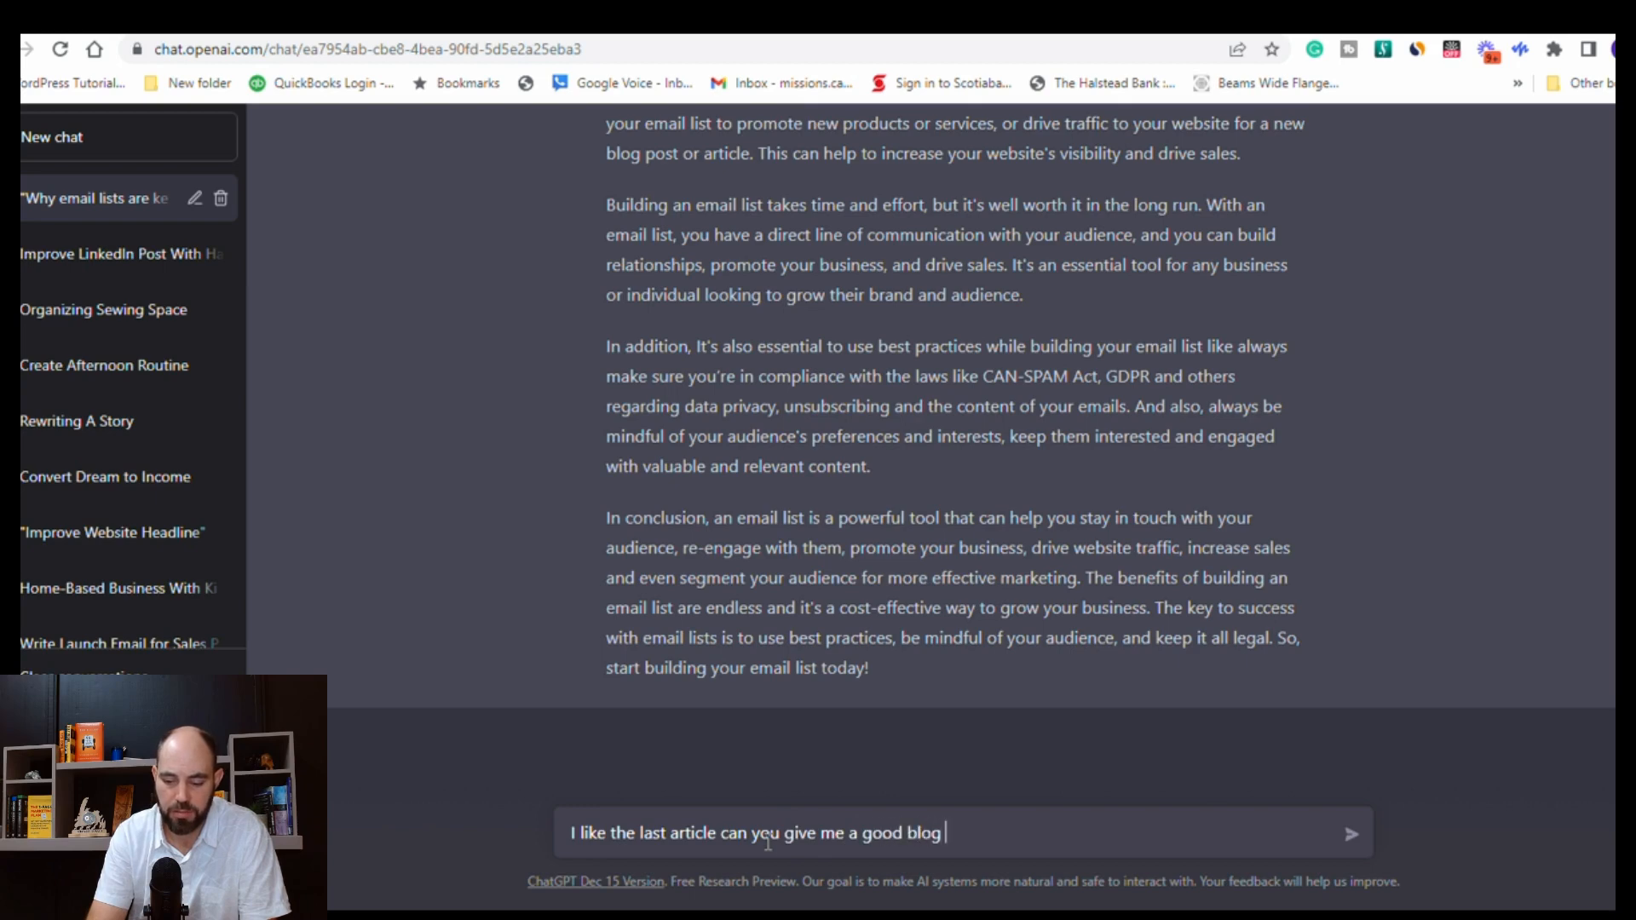
pyautogui.write('introduction this the')
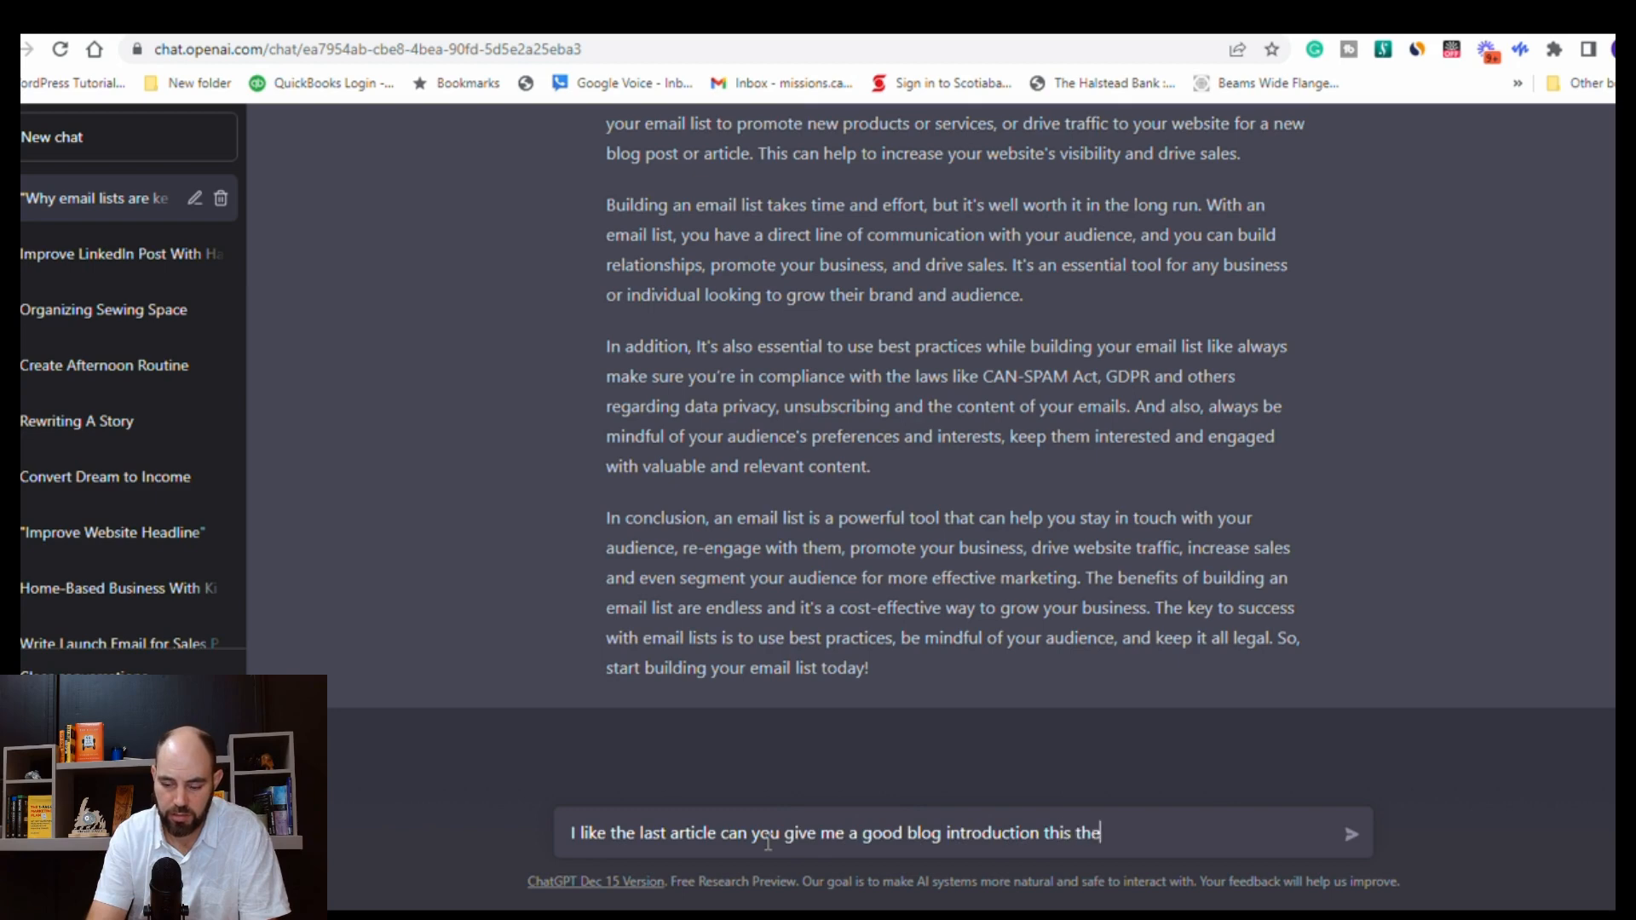
pyautogui.write(' last article')
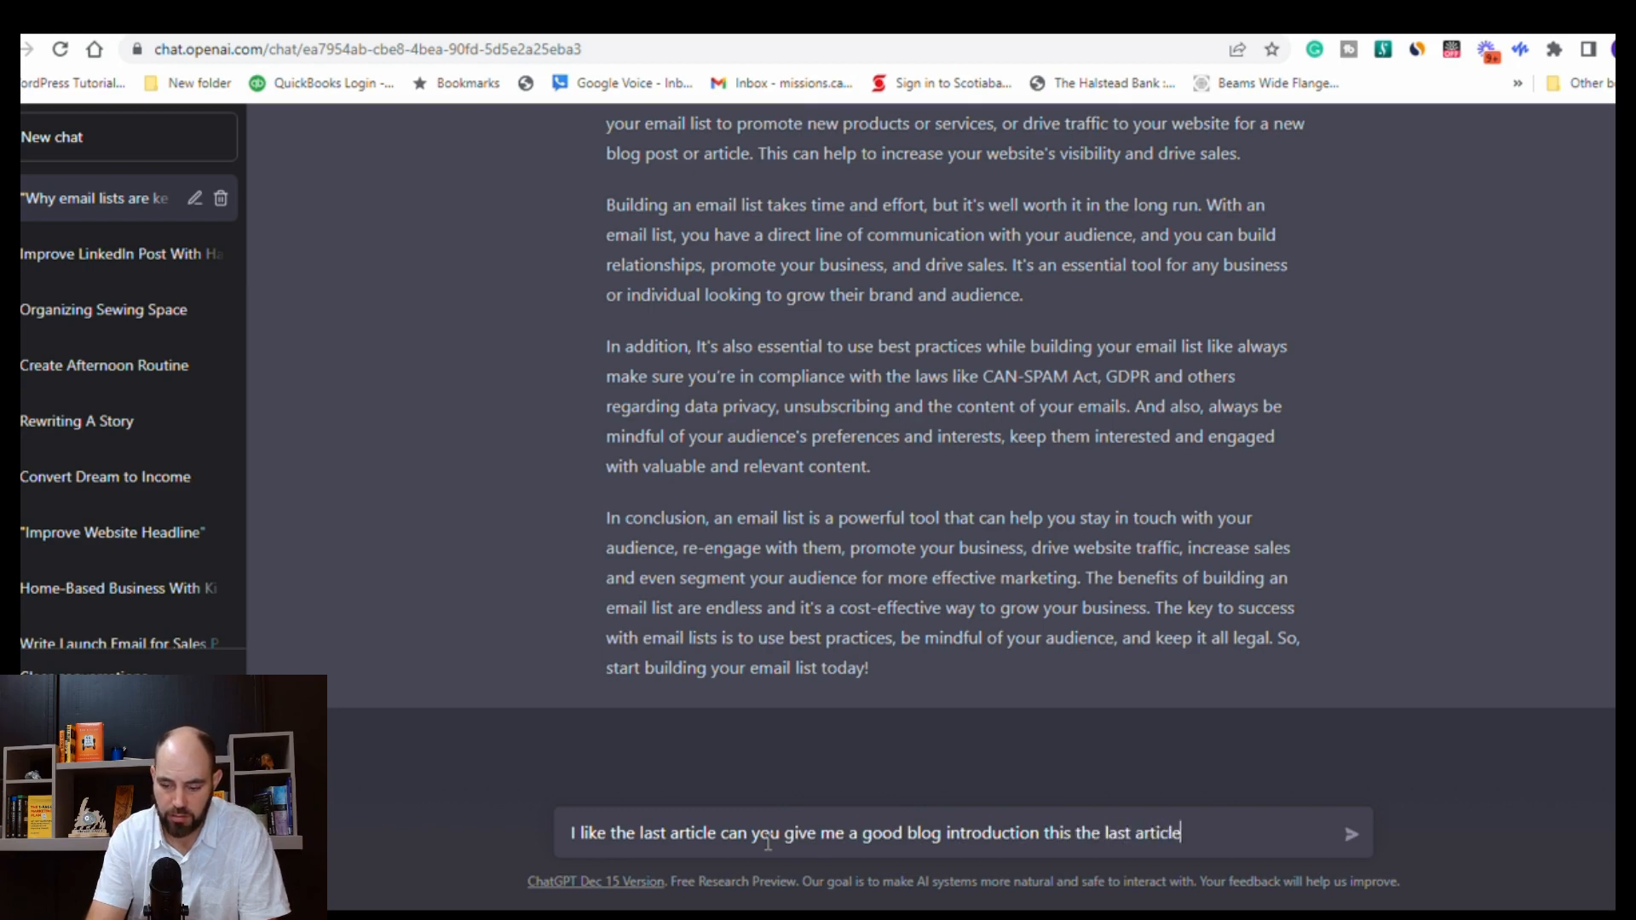
pyautogui.press('Return')
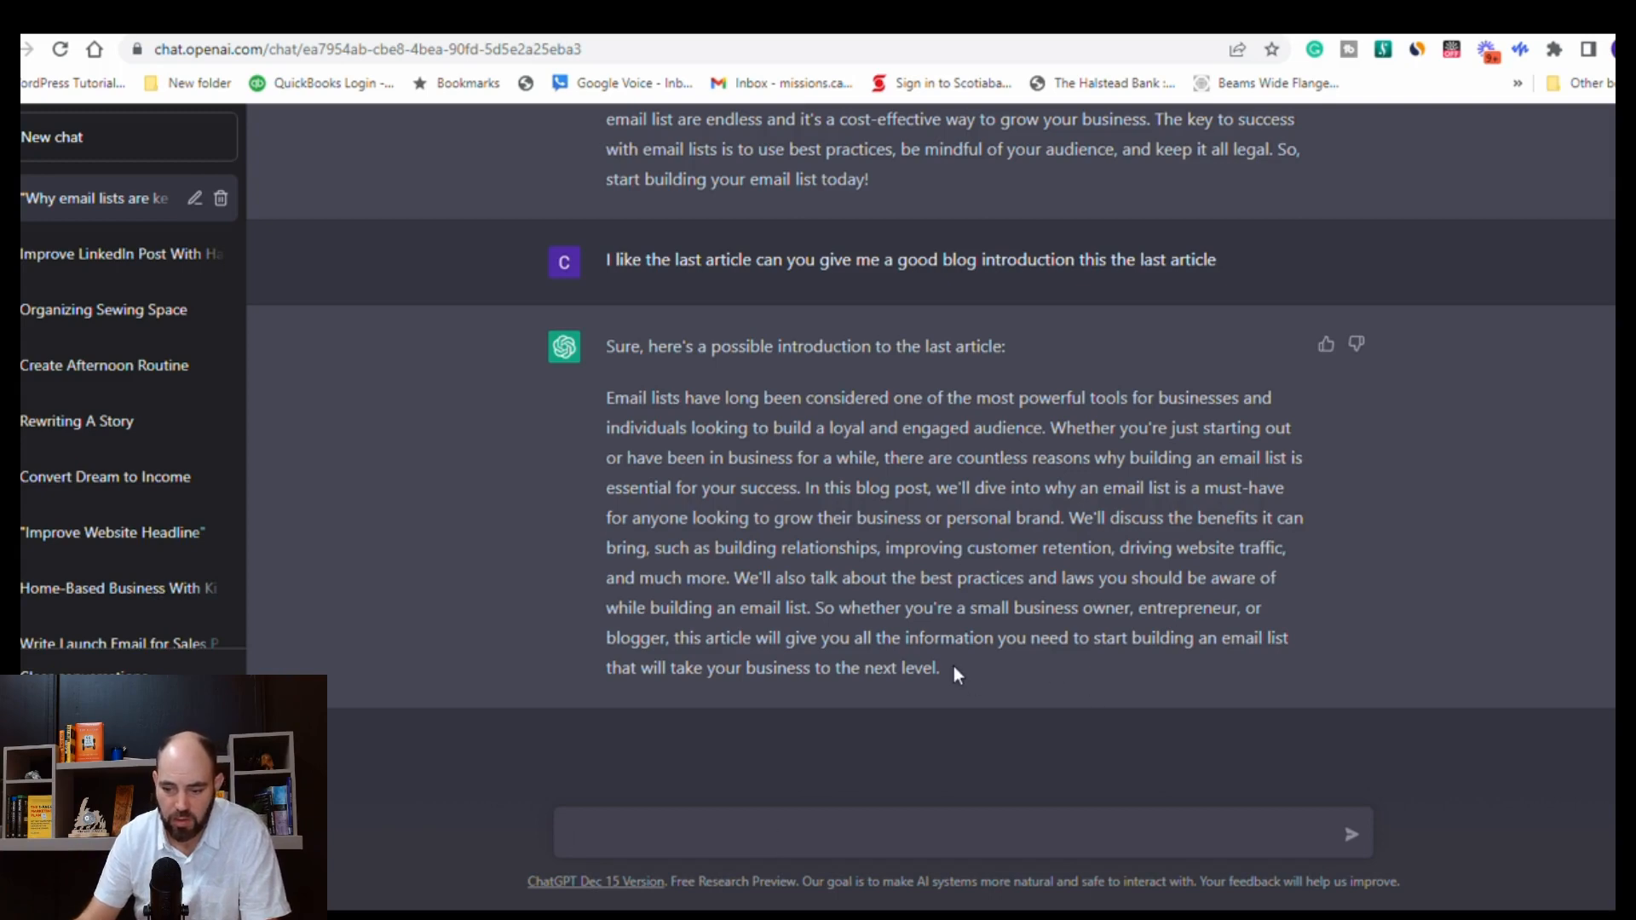
# Copy the generated introduction paragraph and paste it above the blog's opening in the Google Docs document, separated by a blank line.
pyautogui.moveTo(954, 666); pyautogui.dragTo(608, 397)
pyautogui.hotkey('ctrl', 'c')
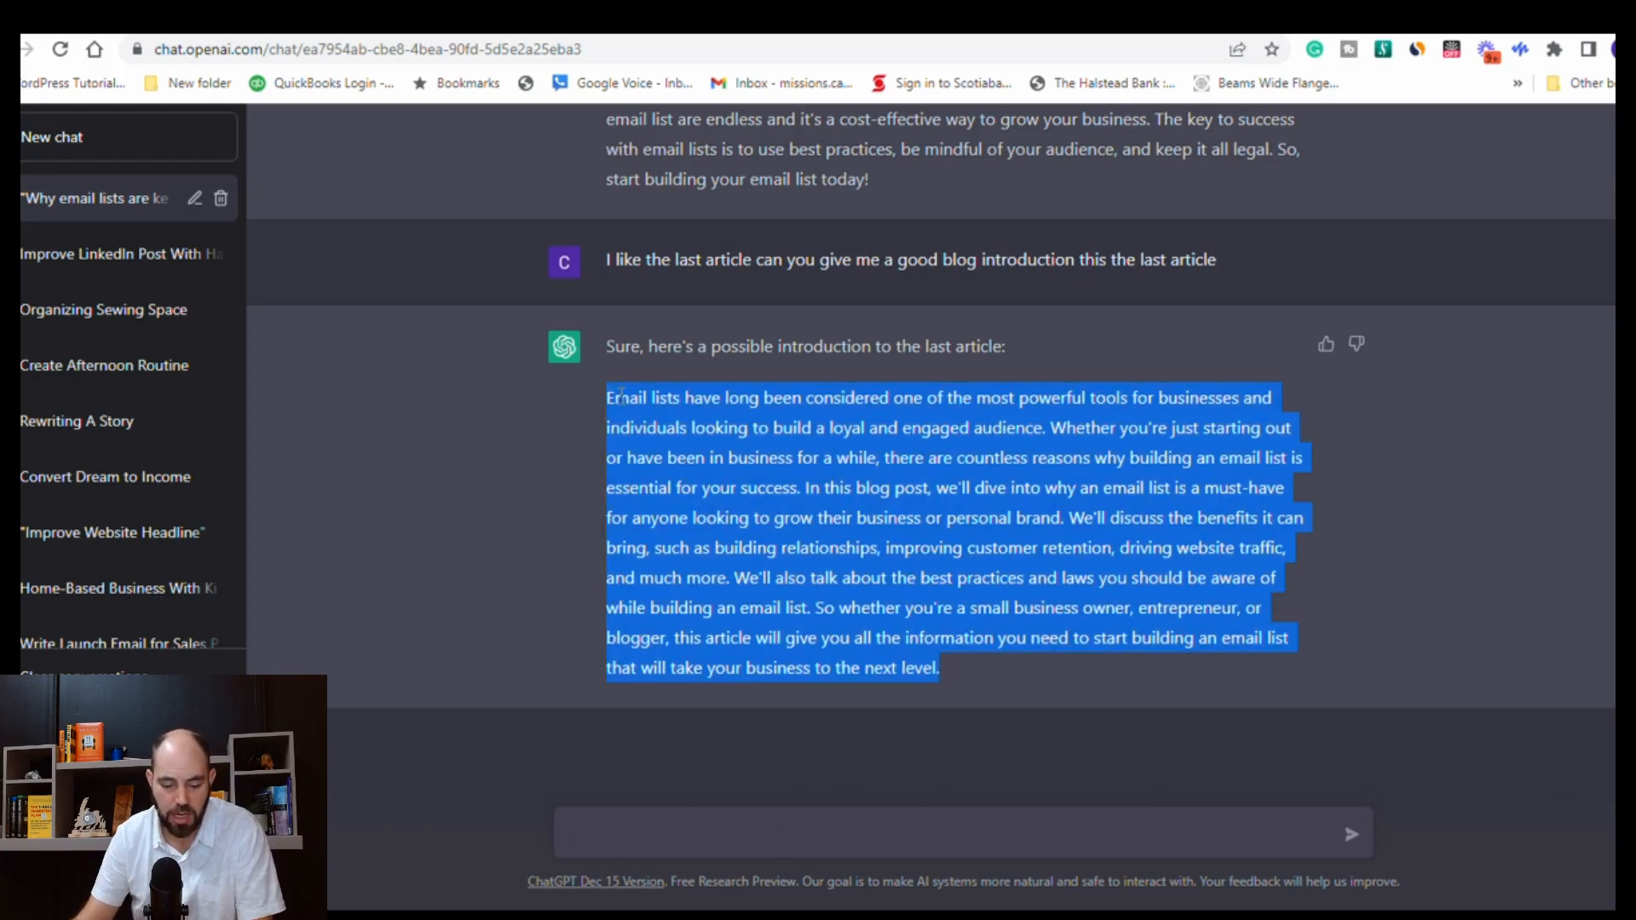
pyautogui.click(814, 23)
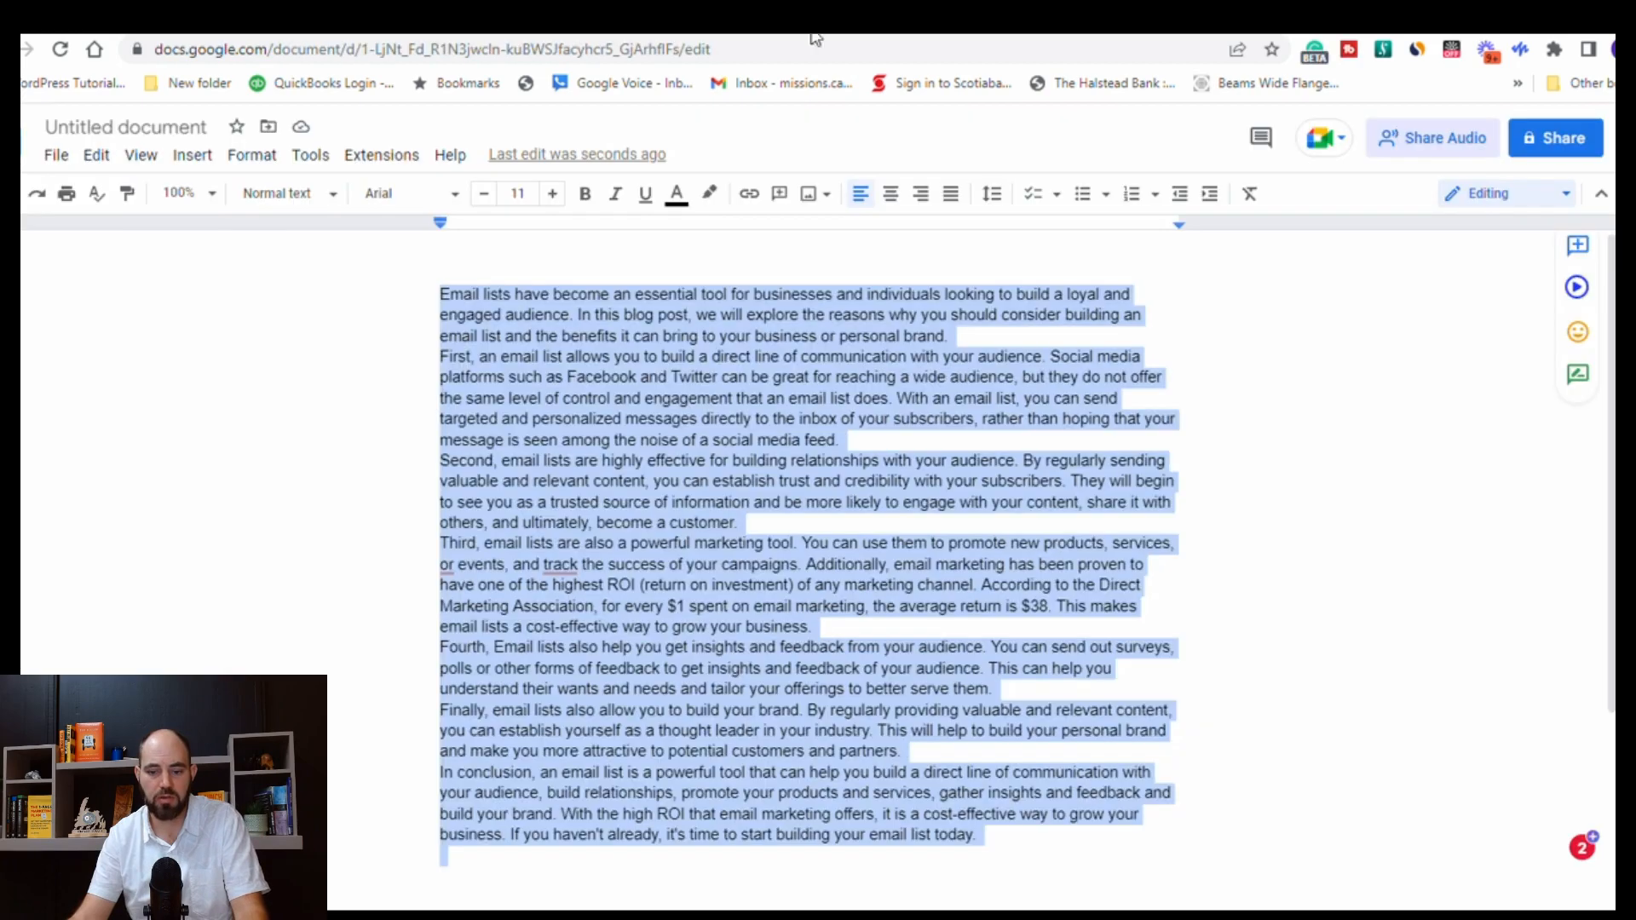
pyautogui.click(423, 294)
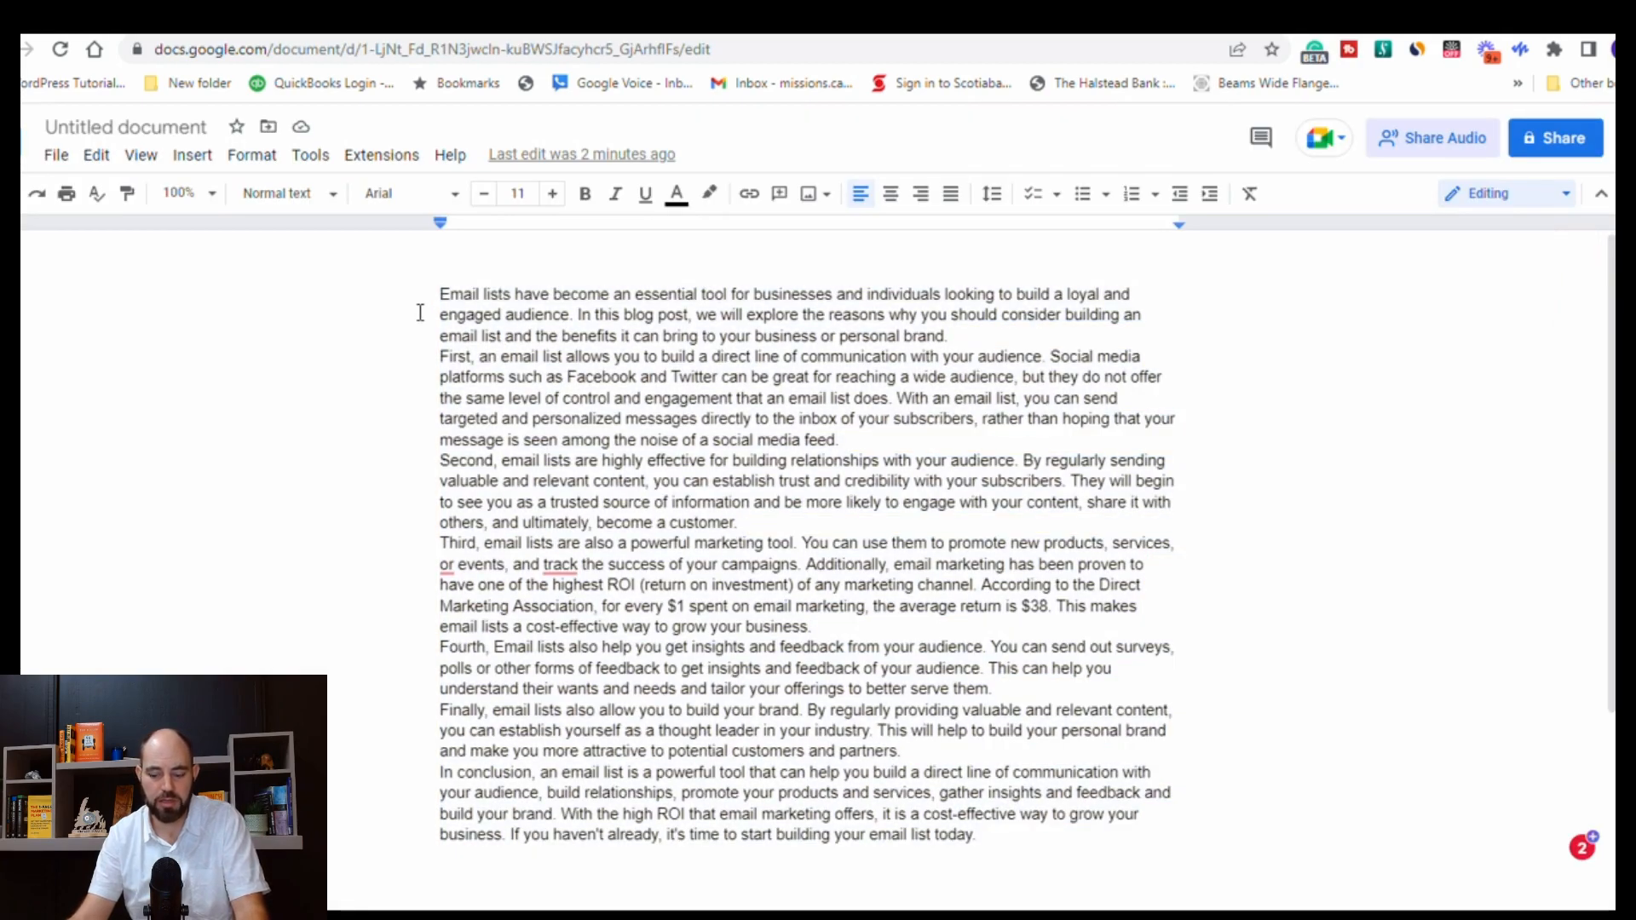
pyautogui.press('Return')
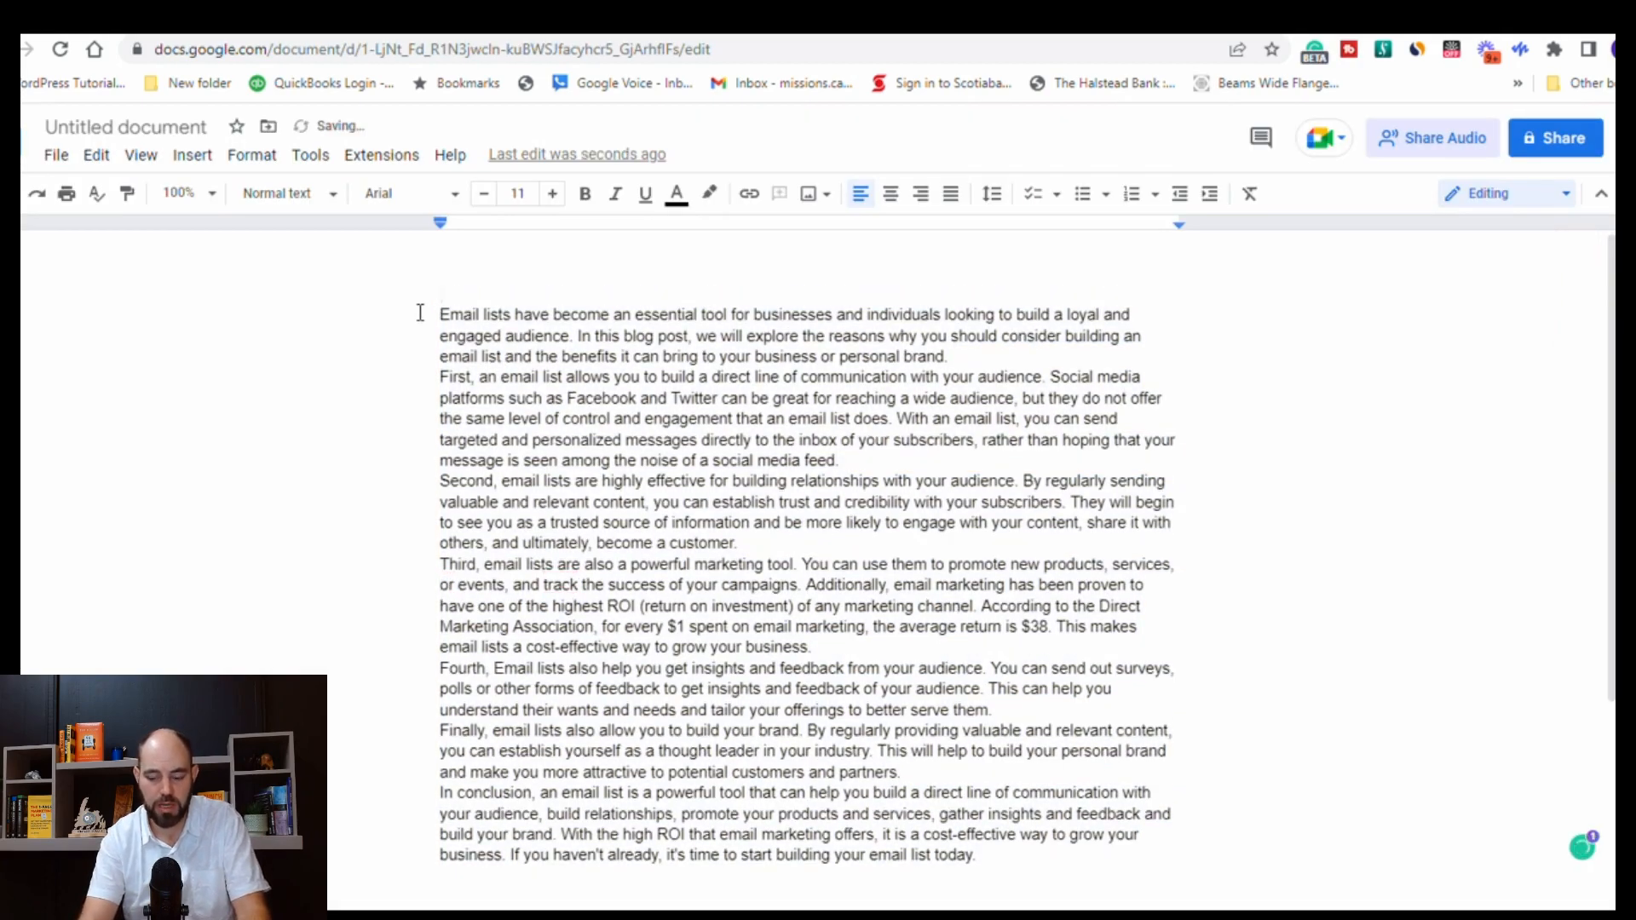
pyautogui.press('Return')
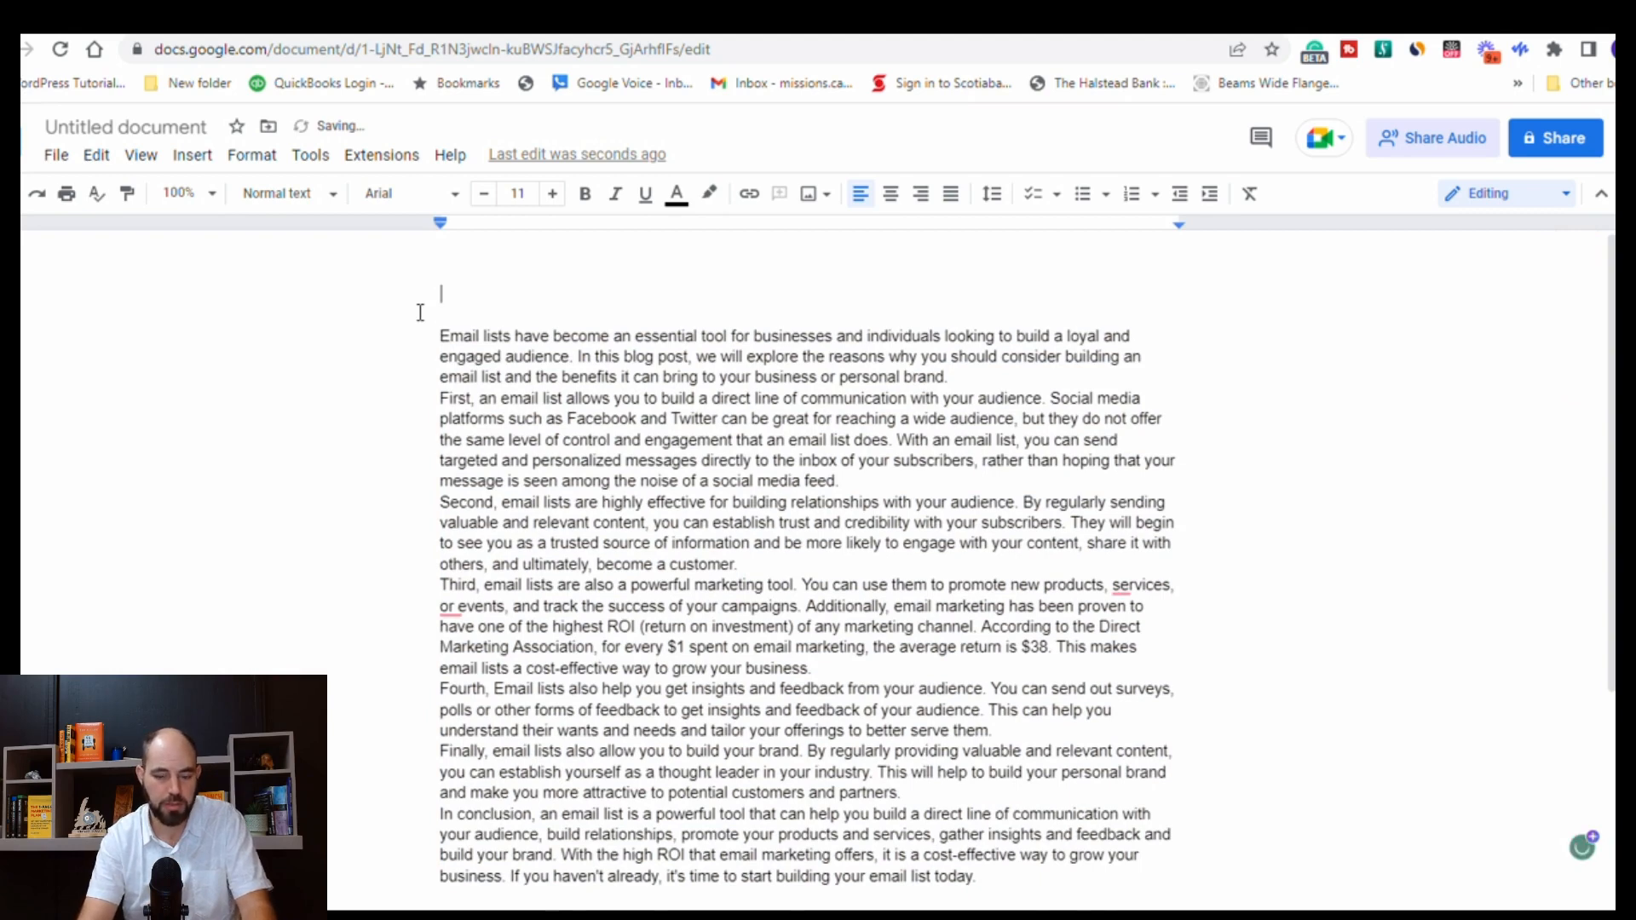
pyautogui.hotkey('ctrl', 'v')
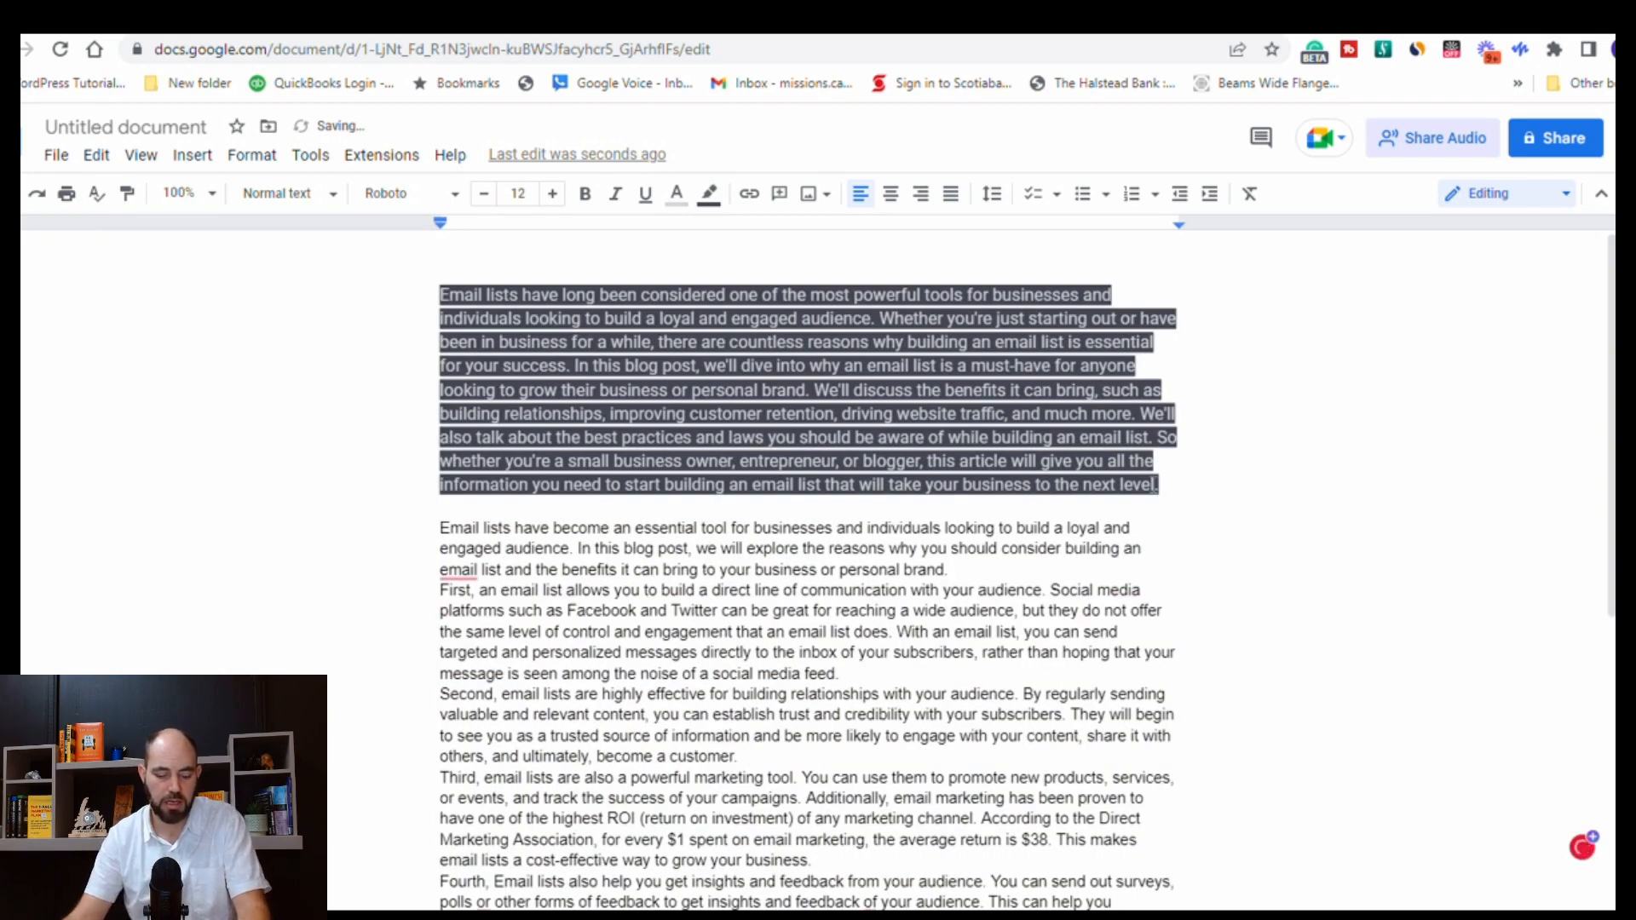
# Clear the formatting of the pasted introduction paragraph and look over the document.
pyautogui.moveTo(1160, 461); pyautogui.dragTo(911, 439)
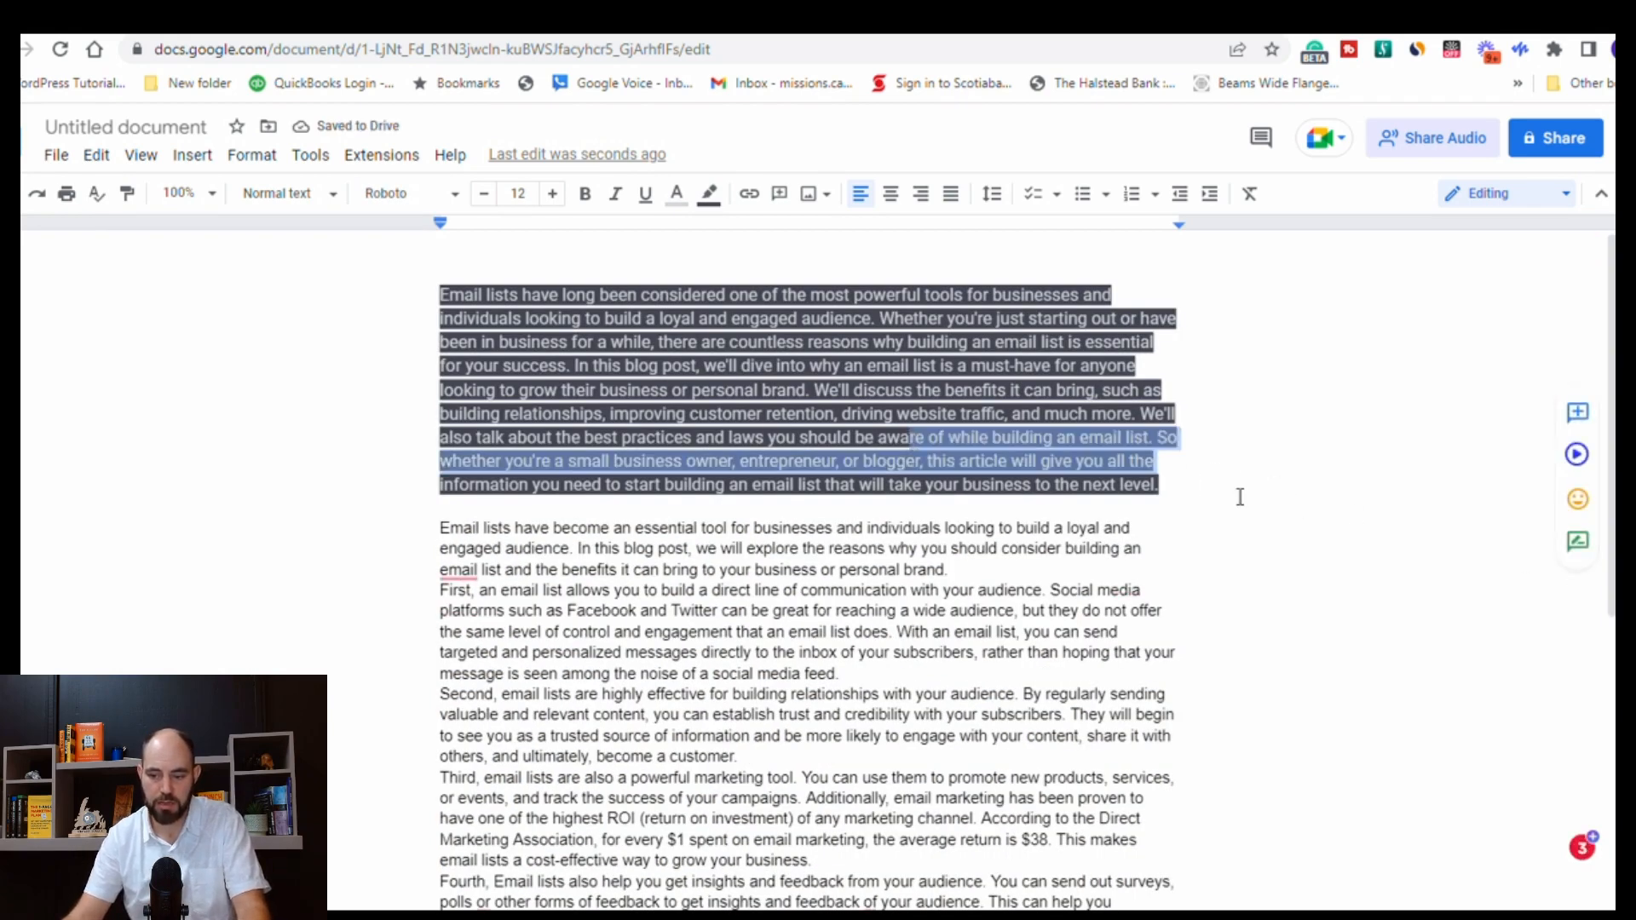
pyautogui.moveTo(1240, 496); pyautogui.dragTo(254, 166)
pyautogui.click(252, 157)
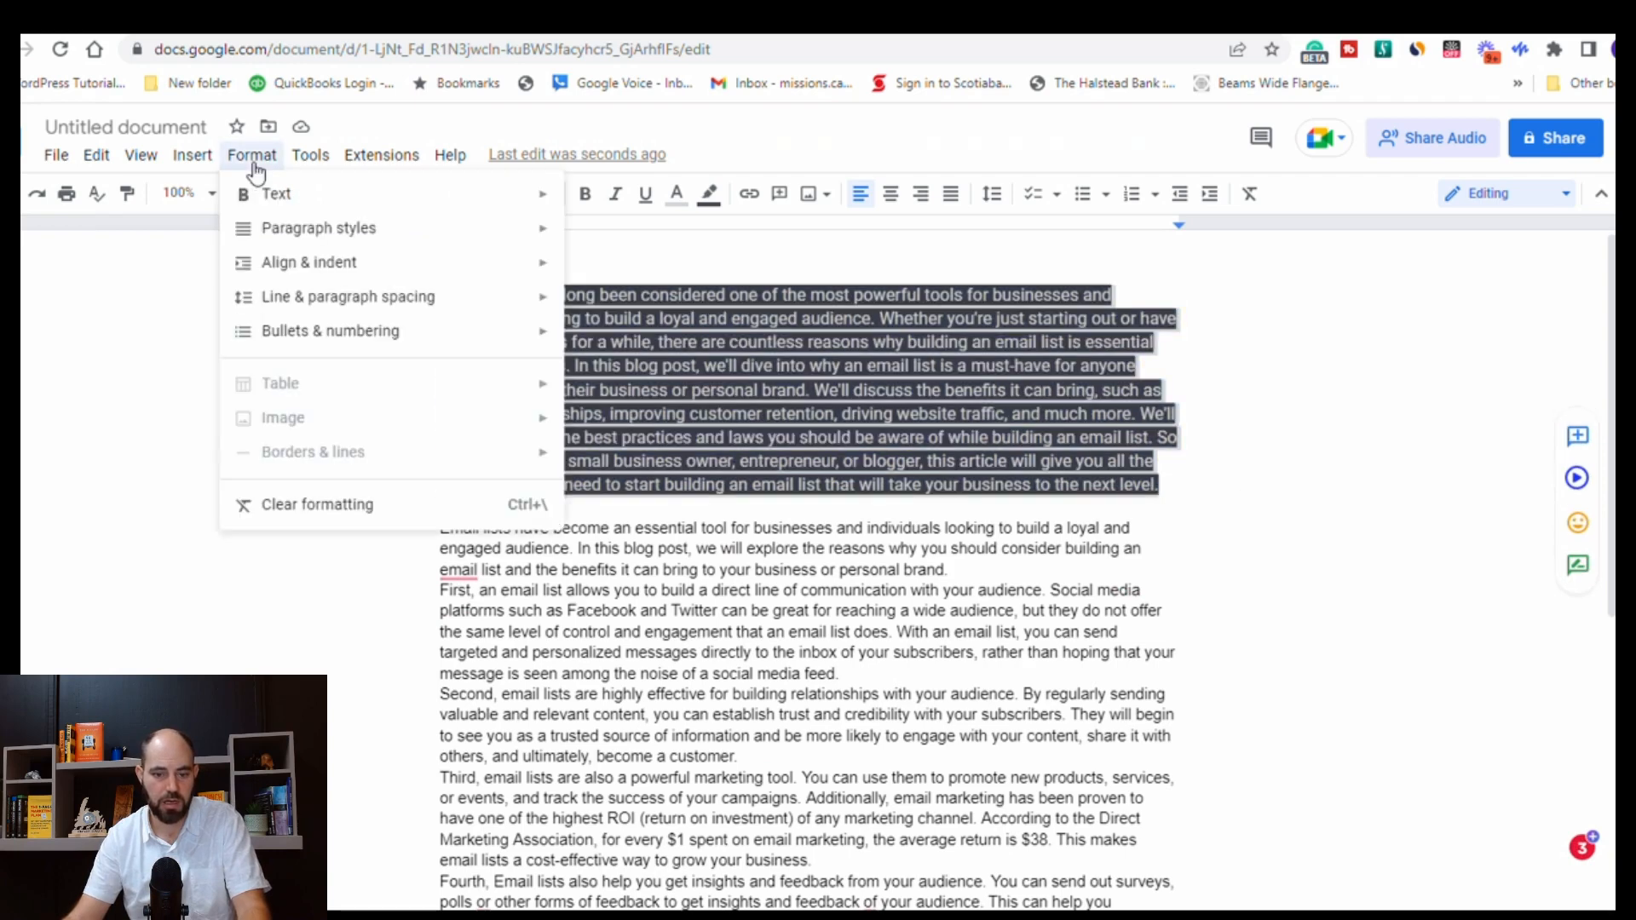
pyautogui.click(293, 505)
pyautogui.click(1297, 486)
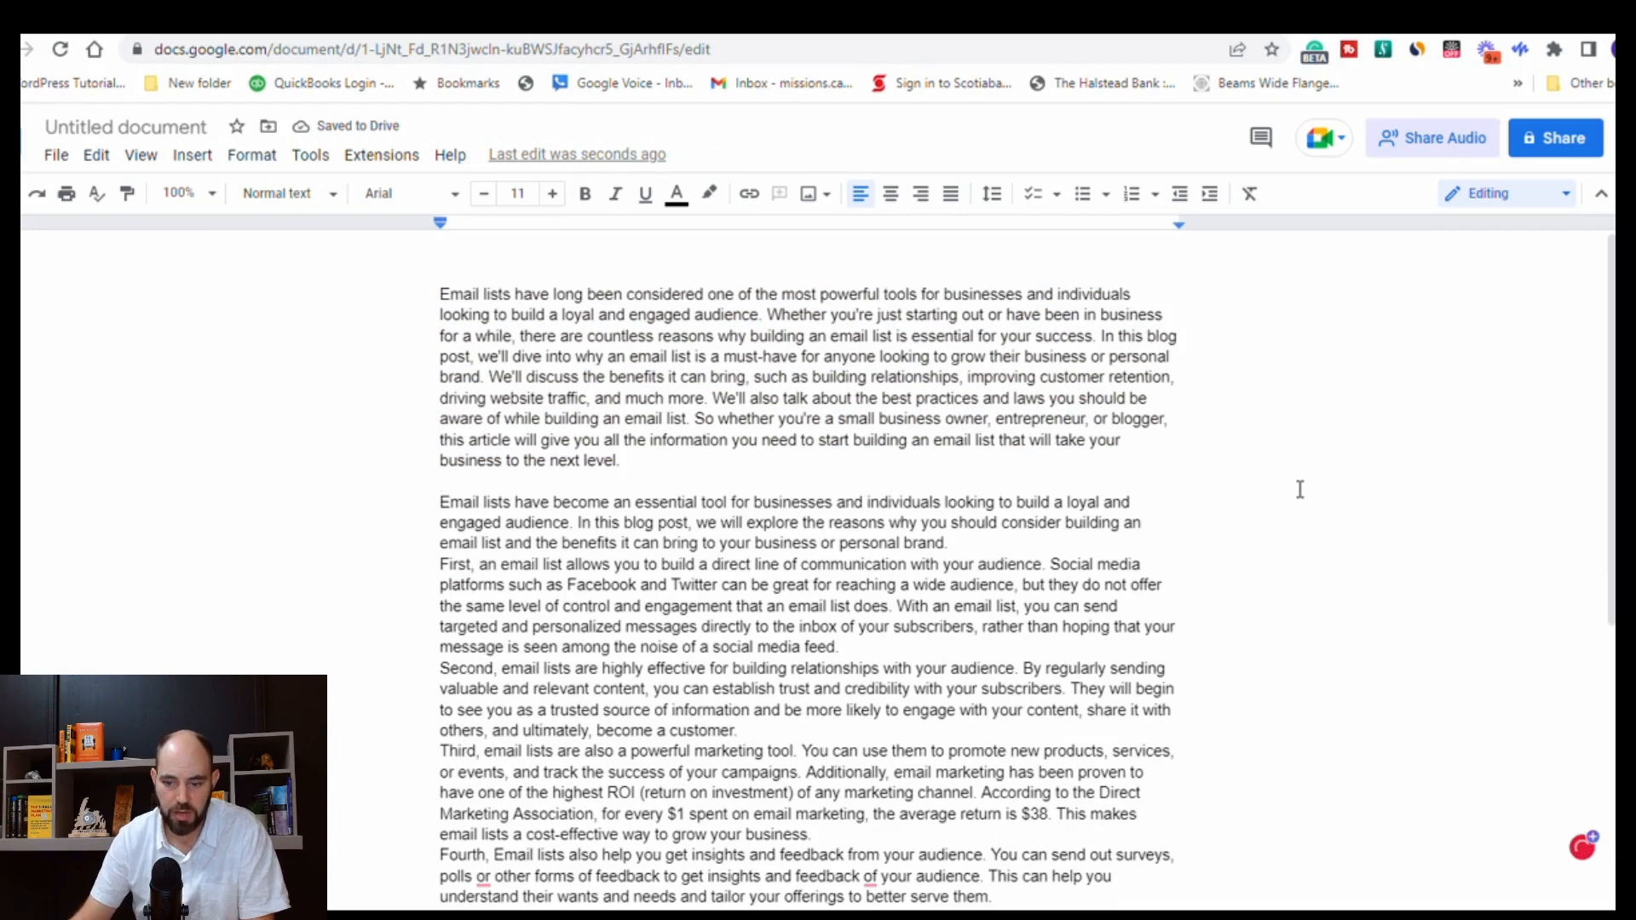
pyautogui.scroll(-5, 1296, 486)
pyautogui.scroll(5, 1296, 486)
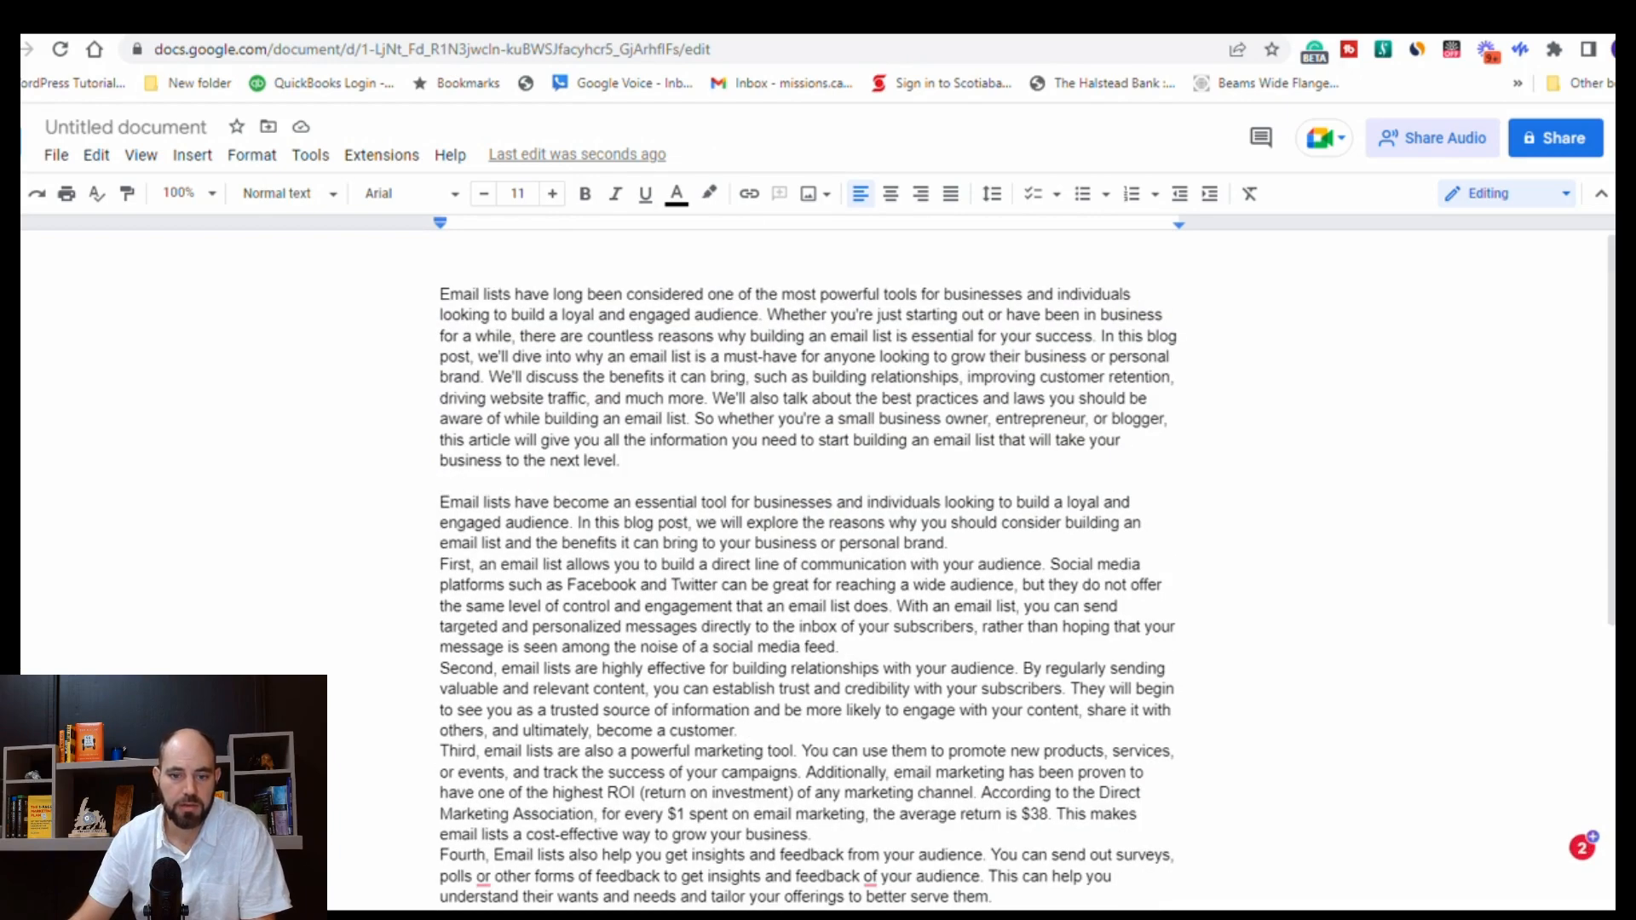
# Switch to ChatGPT and send "Very good. Please give me several powerful blog title ideas for this article".
pyautogui.hotkey('ctrl', 'Tab')
pyautogui.click(985, 839)
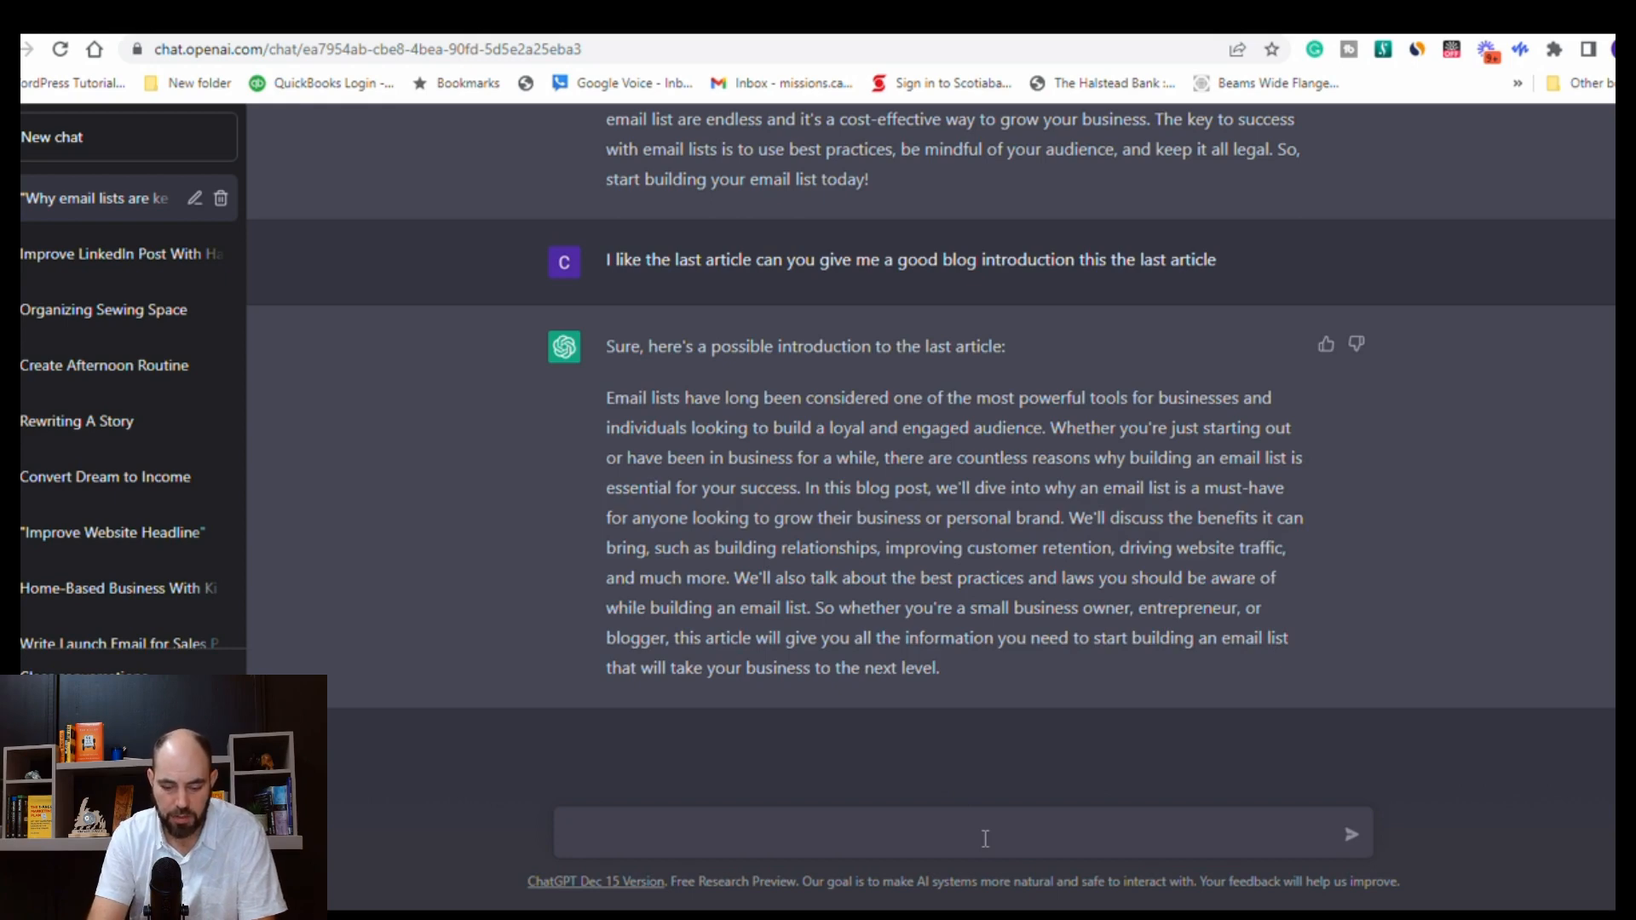
pyautogui.write('Very ')
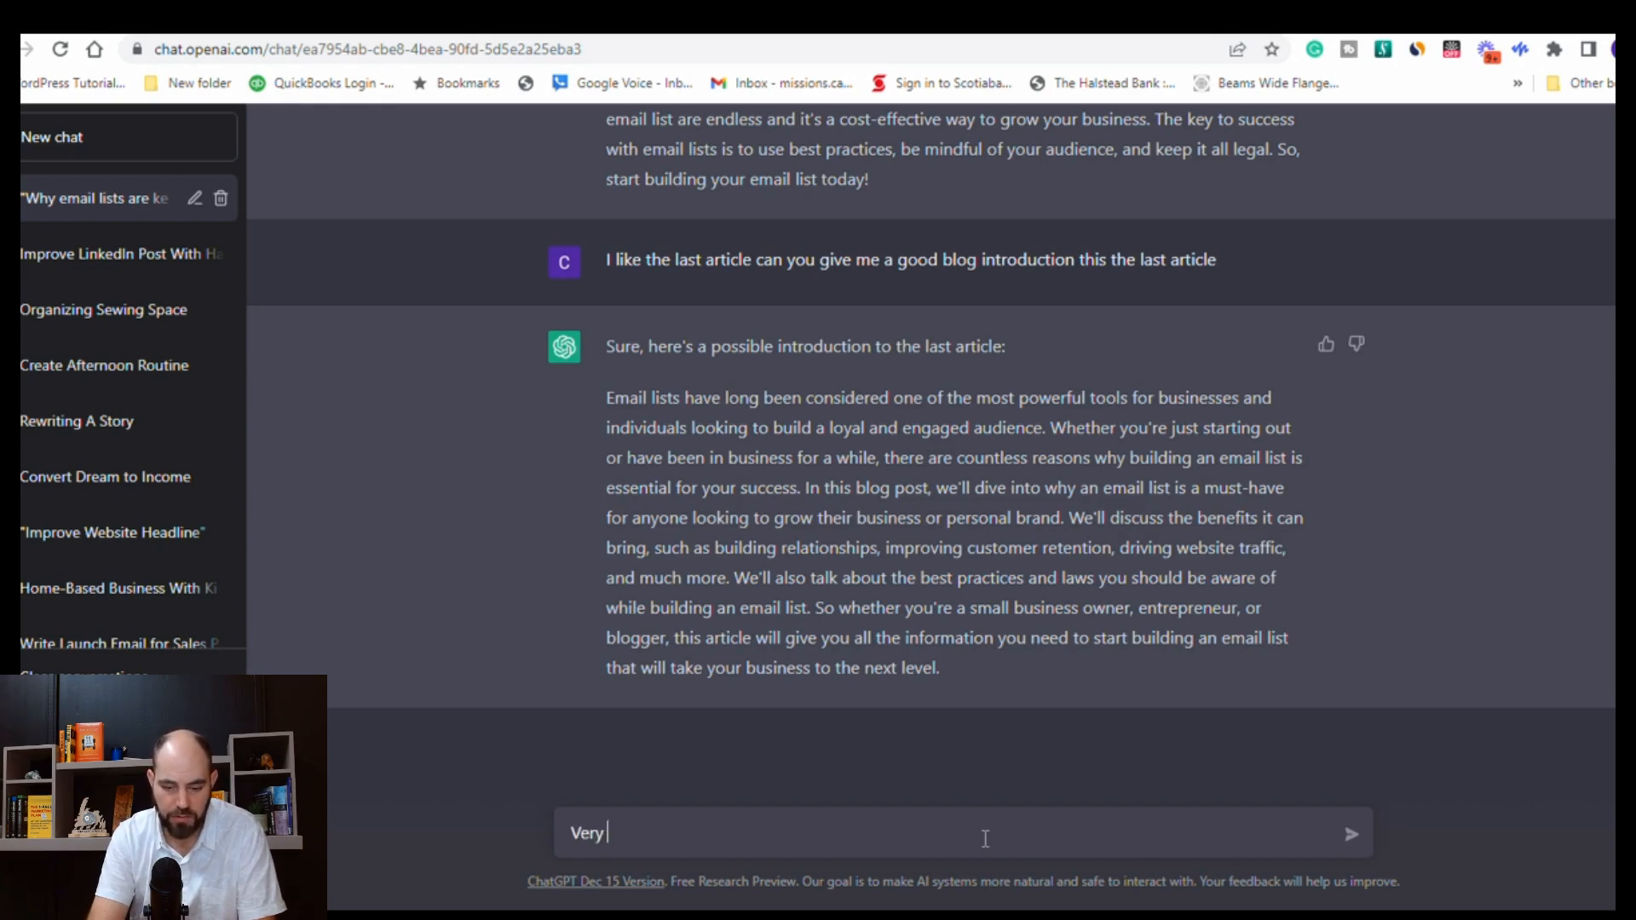
pyautogui.write('good.  Please')
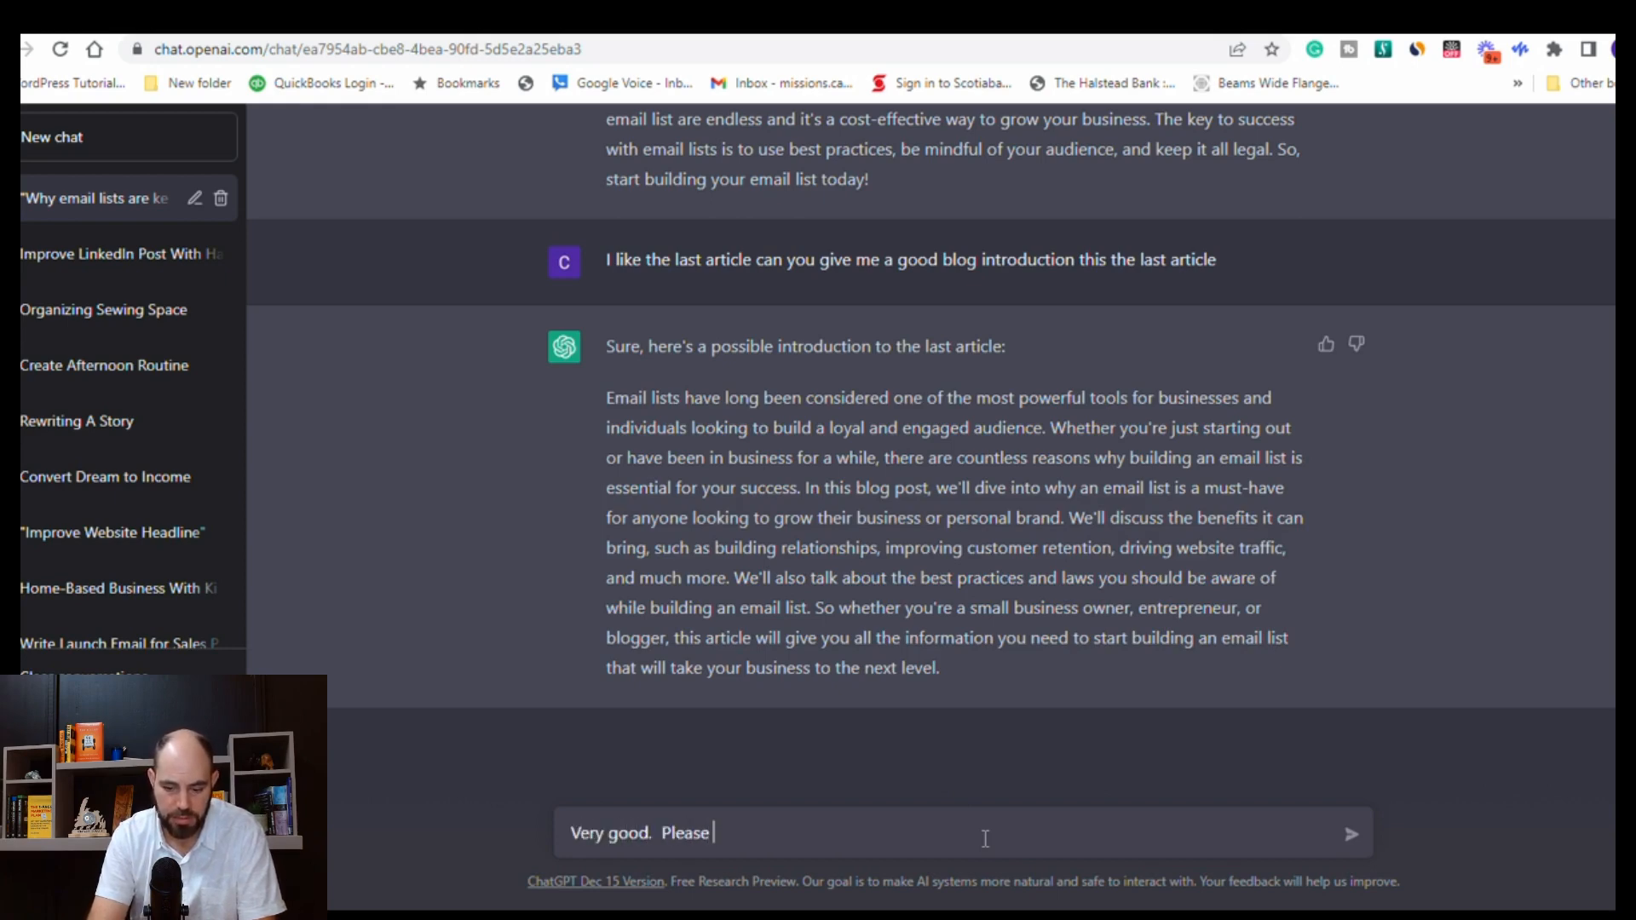
pyautogui.write(' give me several blog title ideas')
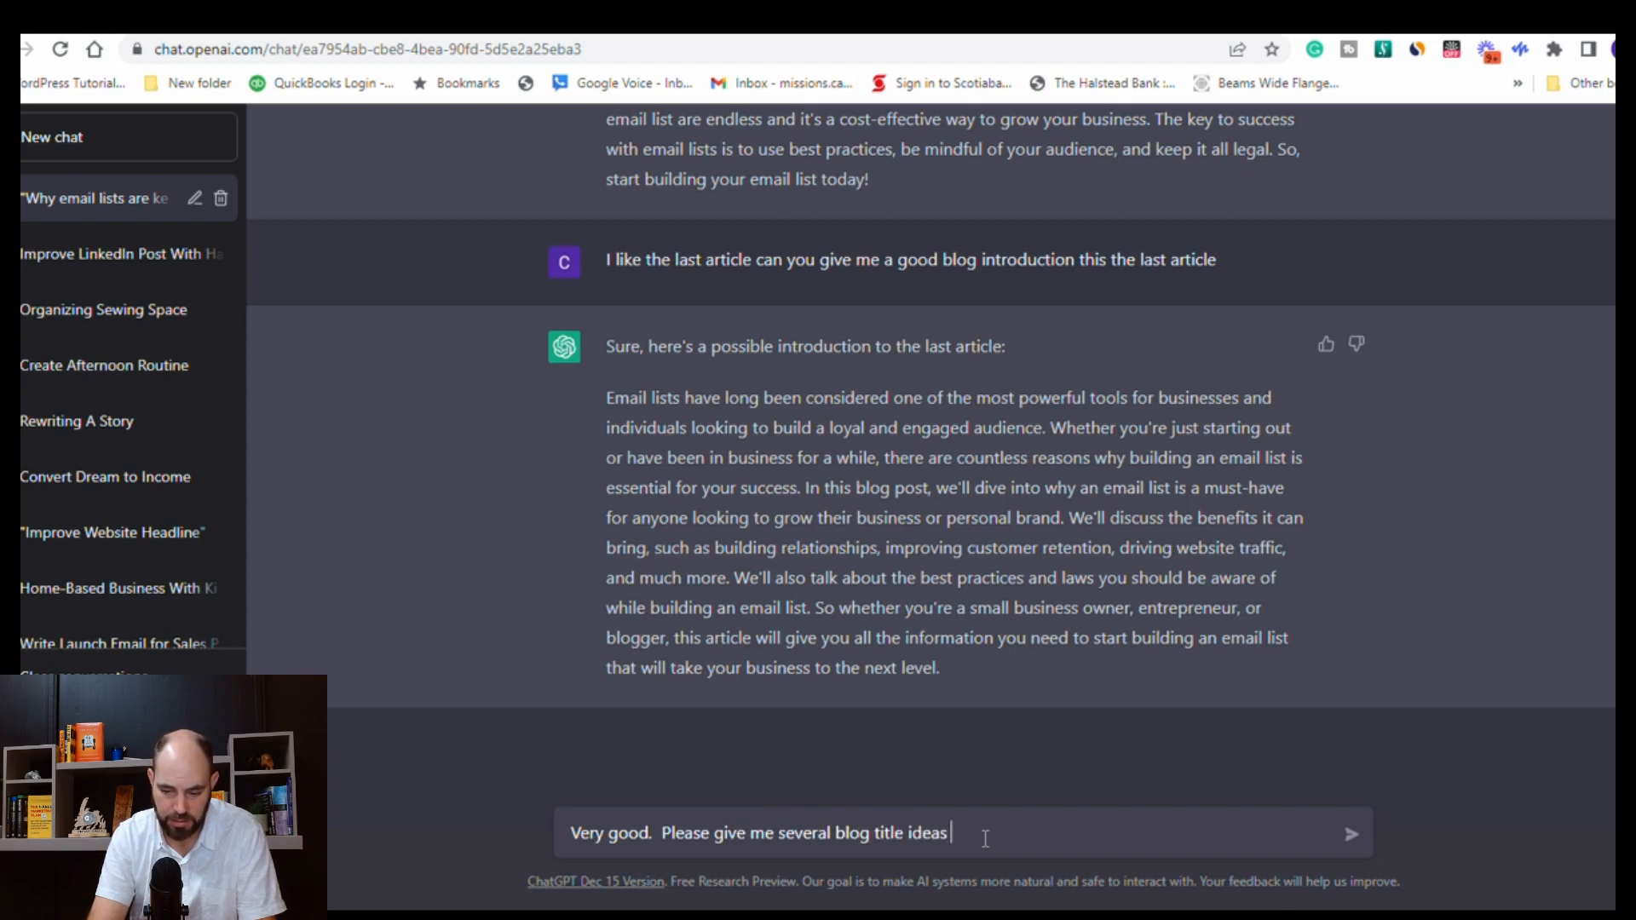
pyautogui.write('for this article')
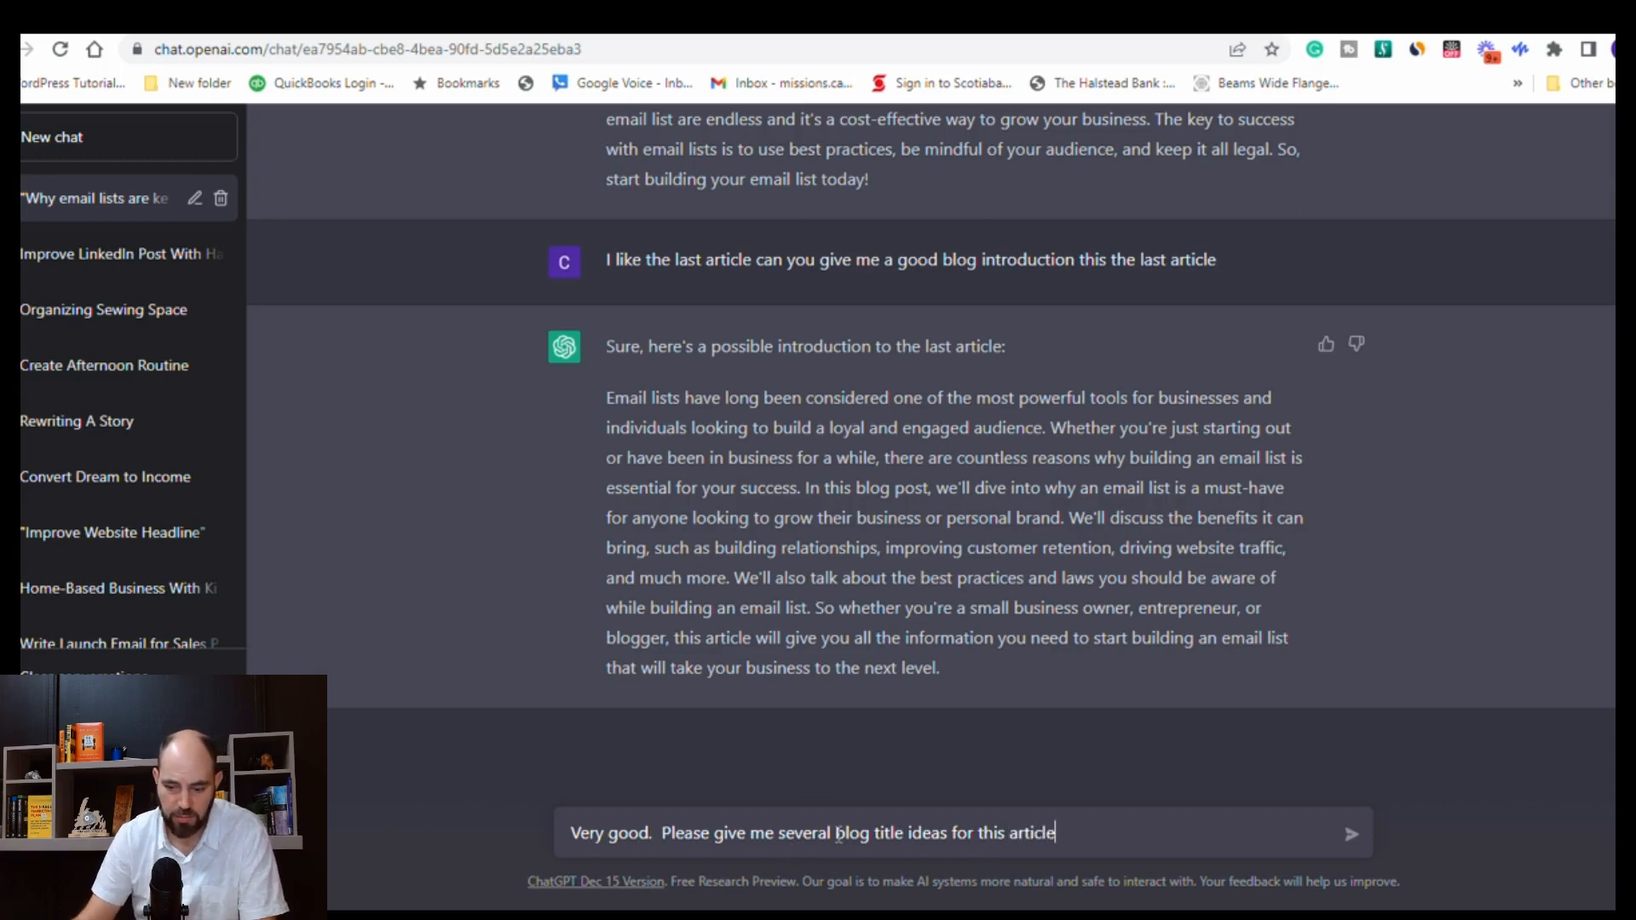
pyautogui.click(837, 834)
pyautogui.write('powe')
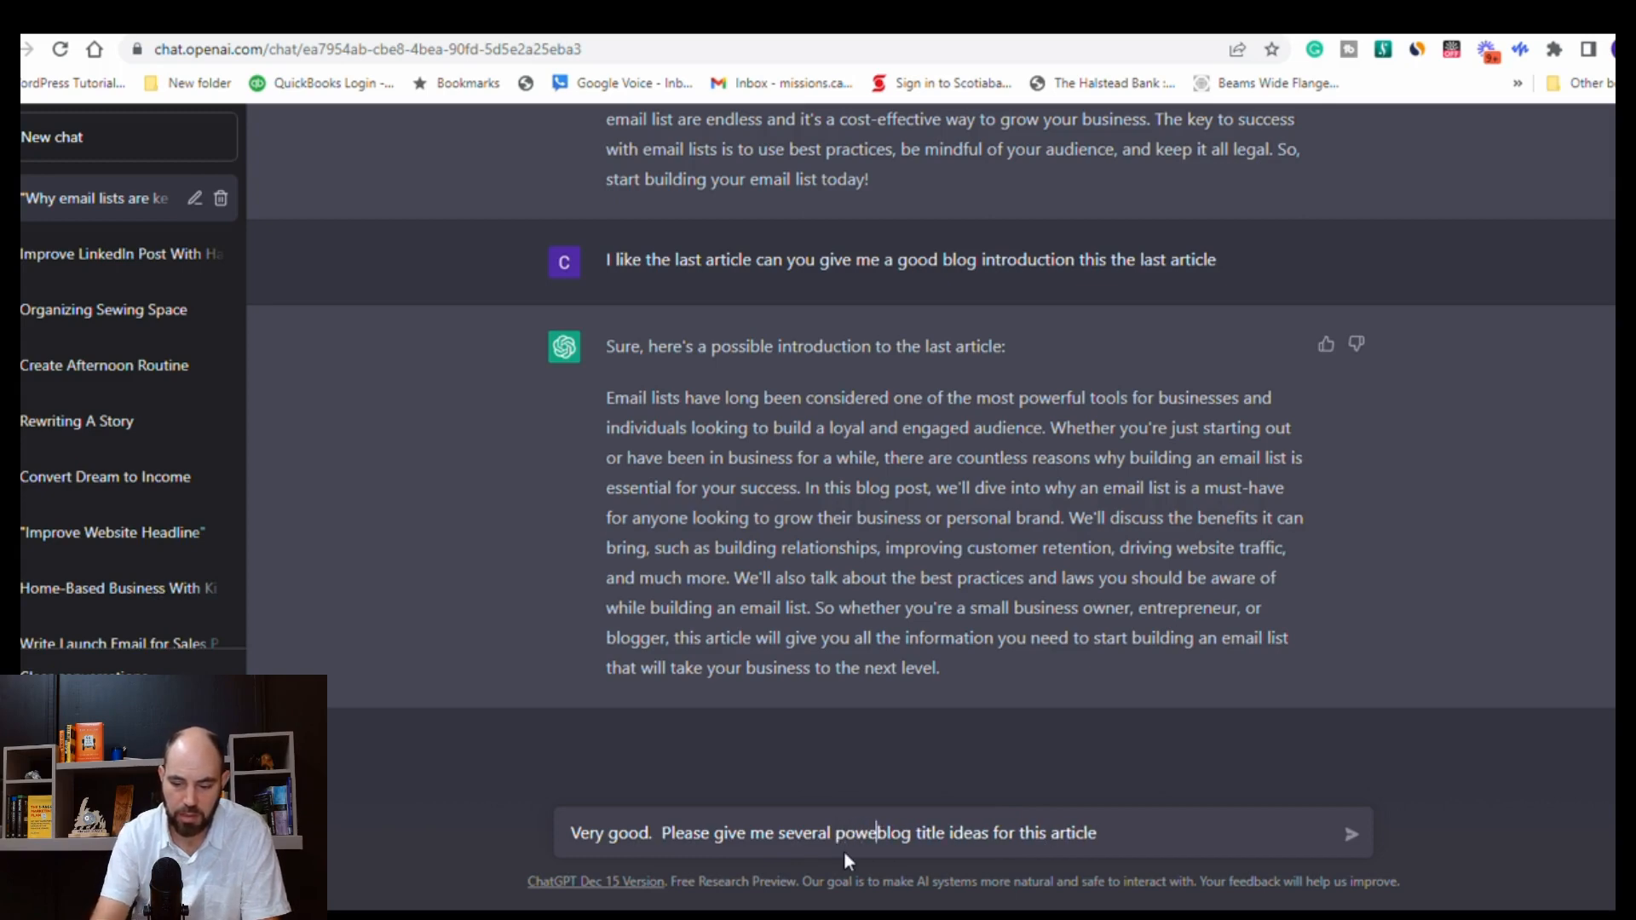
pyautogui.write('rful')
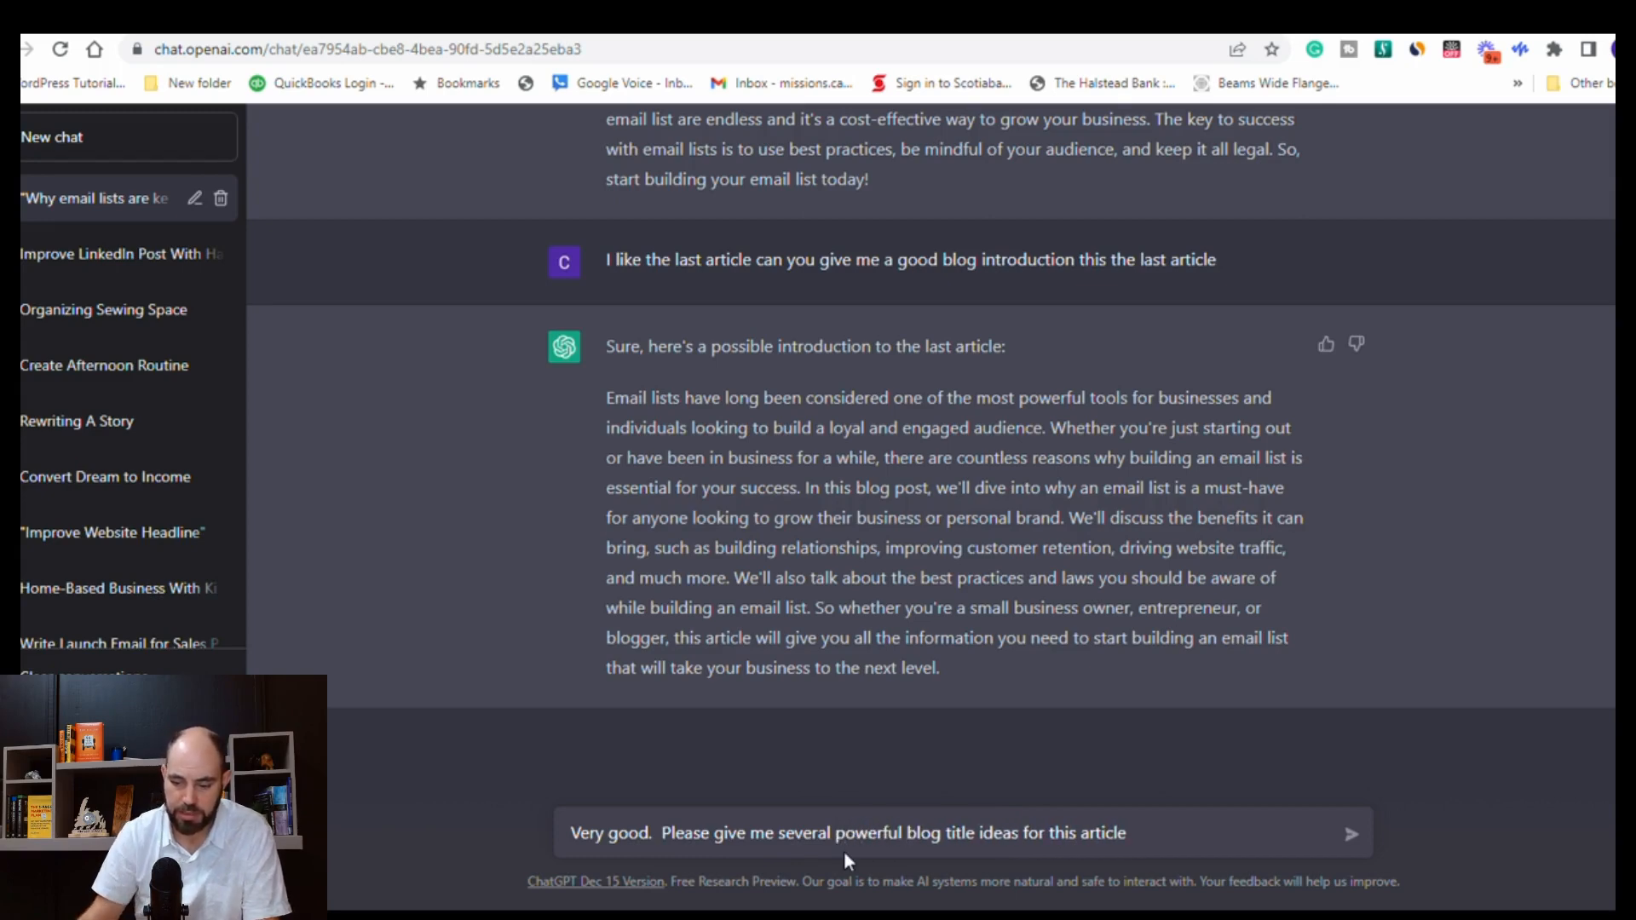
pyautogui.press('Return')
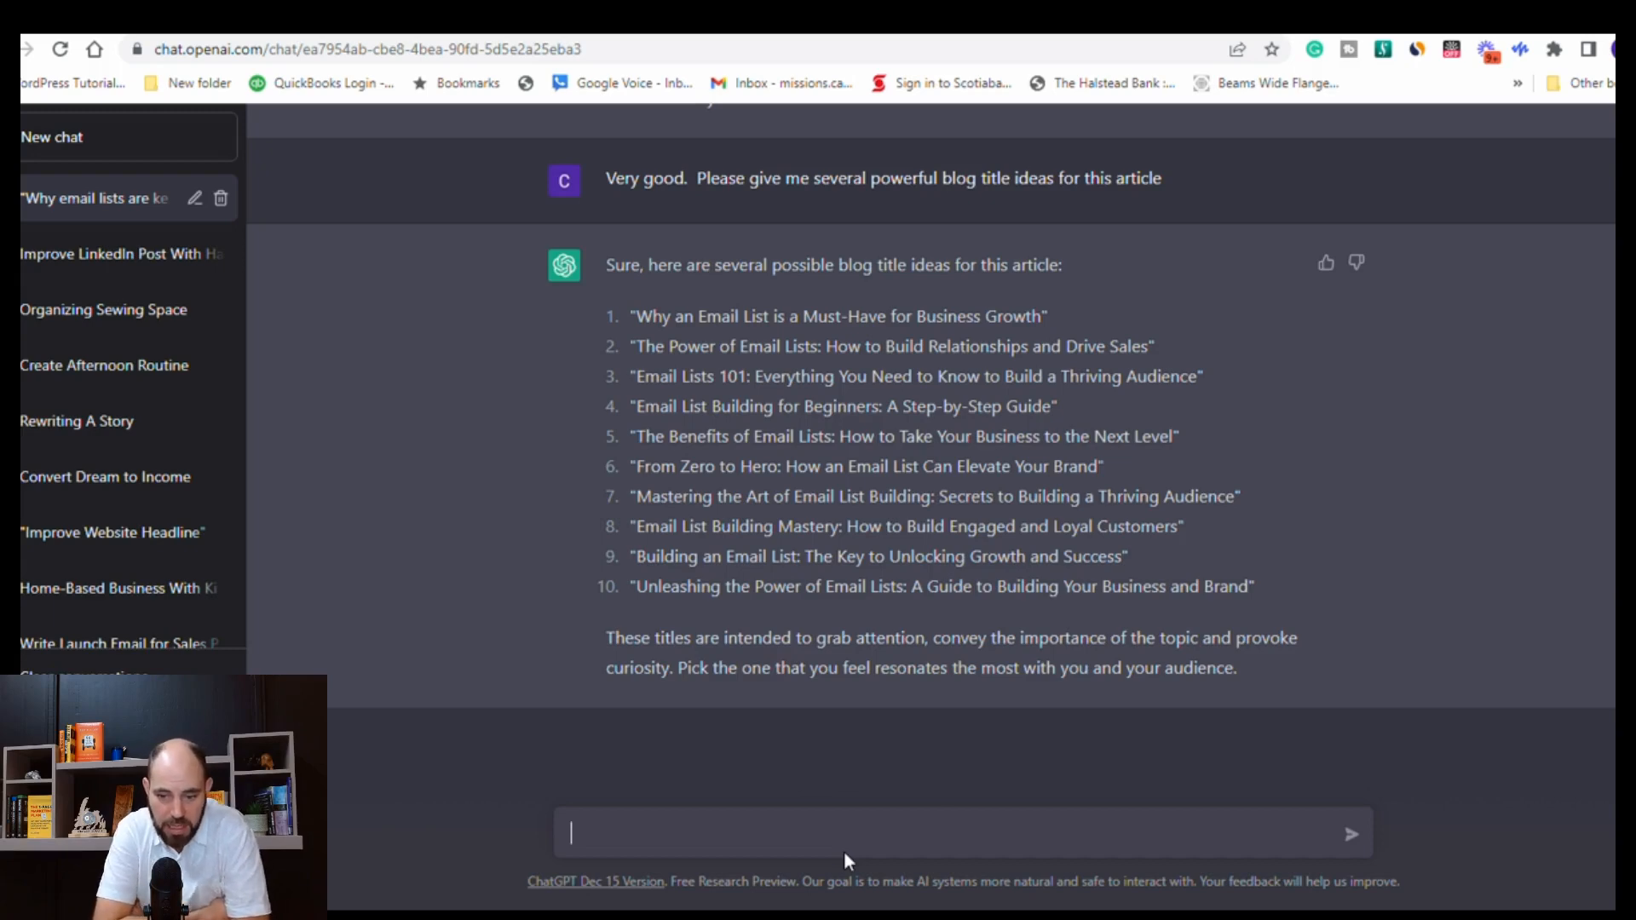
# Copy the suggested title "Email List Building for Beginners: A Step-by-Step Guide" from the response, without its quotation marks.
pyautogui.click(846, 855)
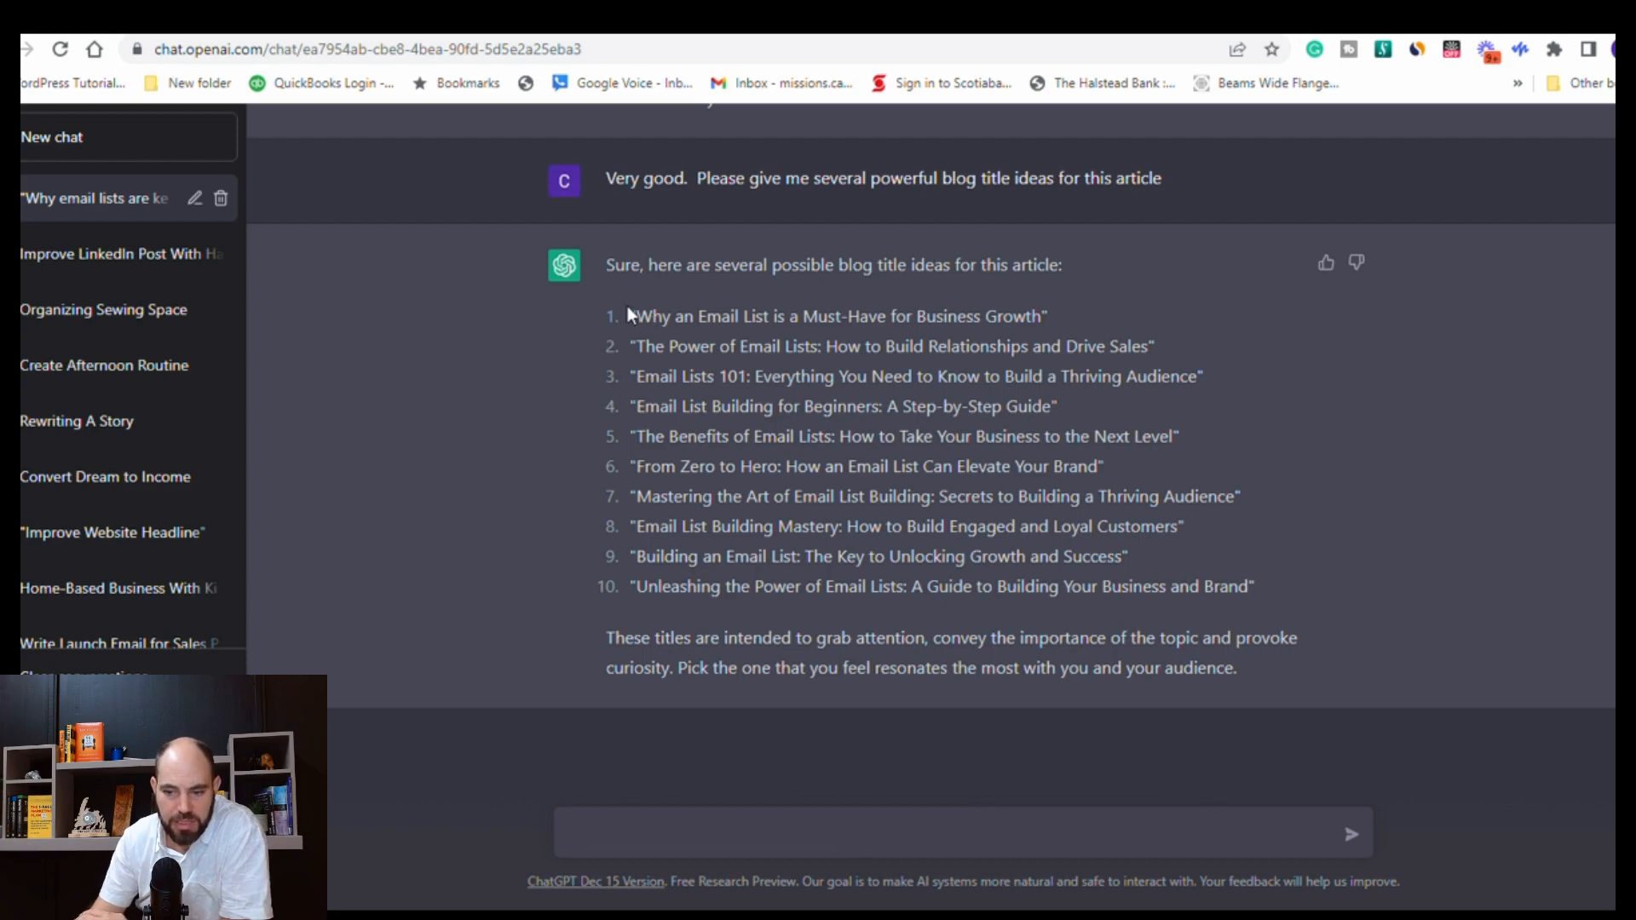
pyautogui.moveTo(635, 317); pyautogui.dragTo(1021, 308)
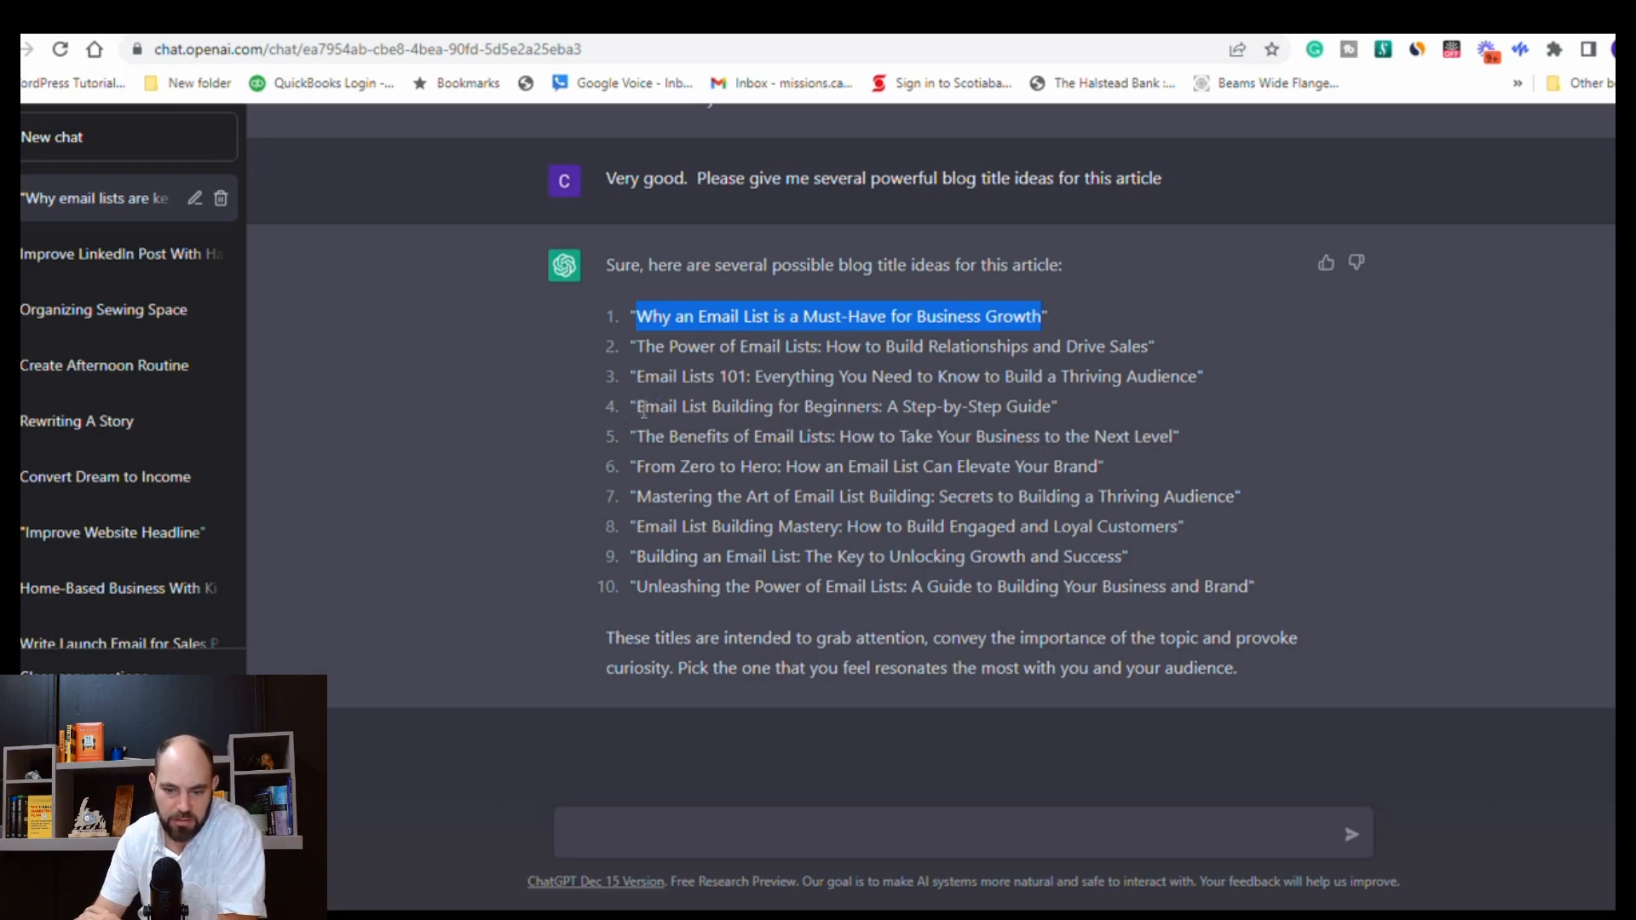
pyautogui.moveTo(639, 409); pyautogui.dragTo(1054, 411)
pyautogui.hotkey('ctrl', 'c')
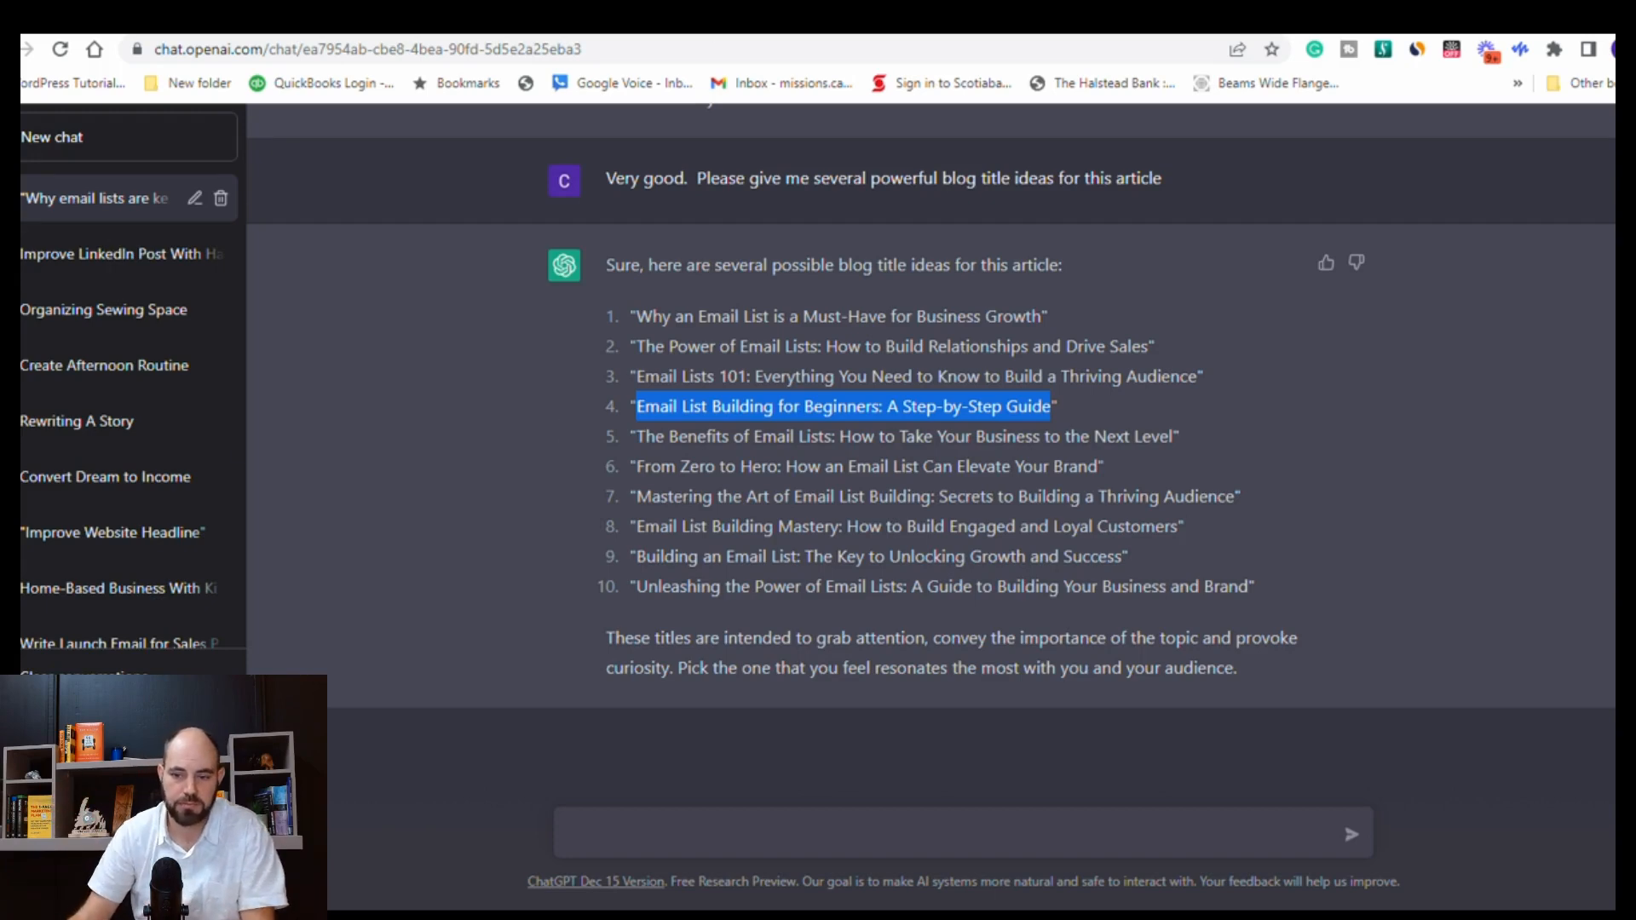
# Return to the Google Docs document and add a "Title:" line with the copied title above the introduction, followed by a blank line.
pyautogui.click(701, 19)
pyautogui.click(443, 284)
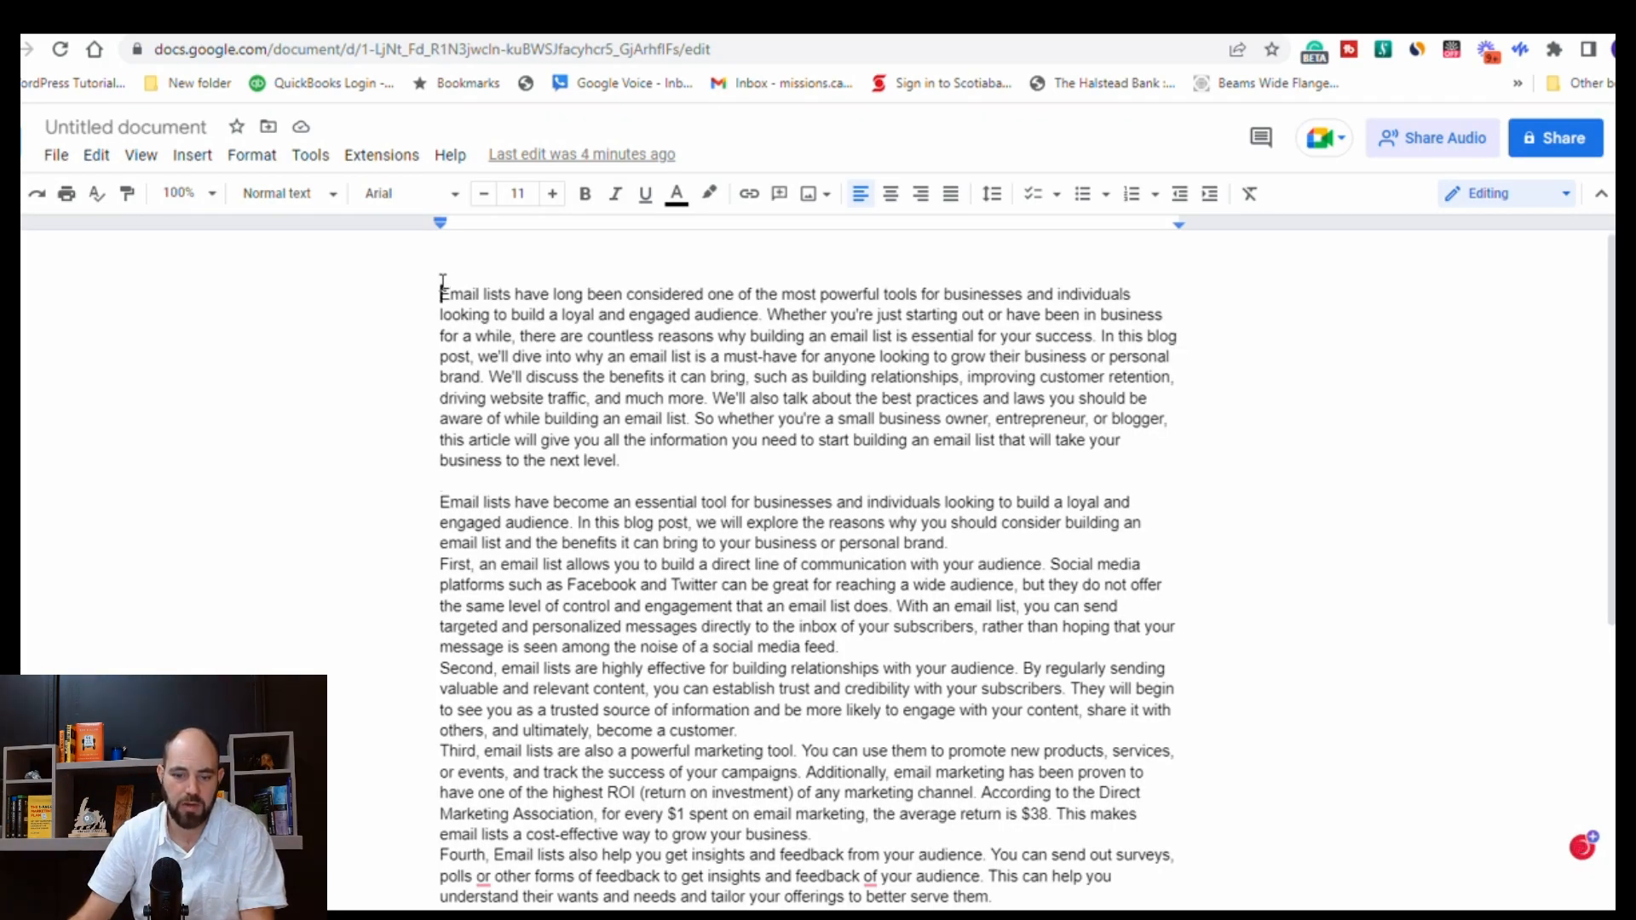
pyautogui.press('Return')
pyautogui.press('Up')
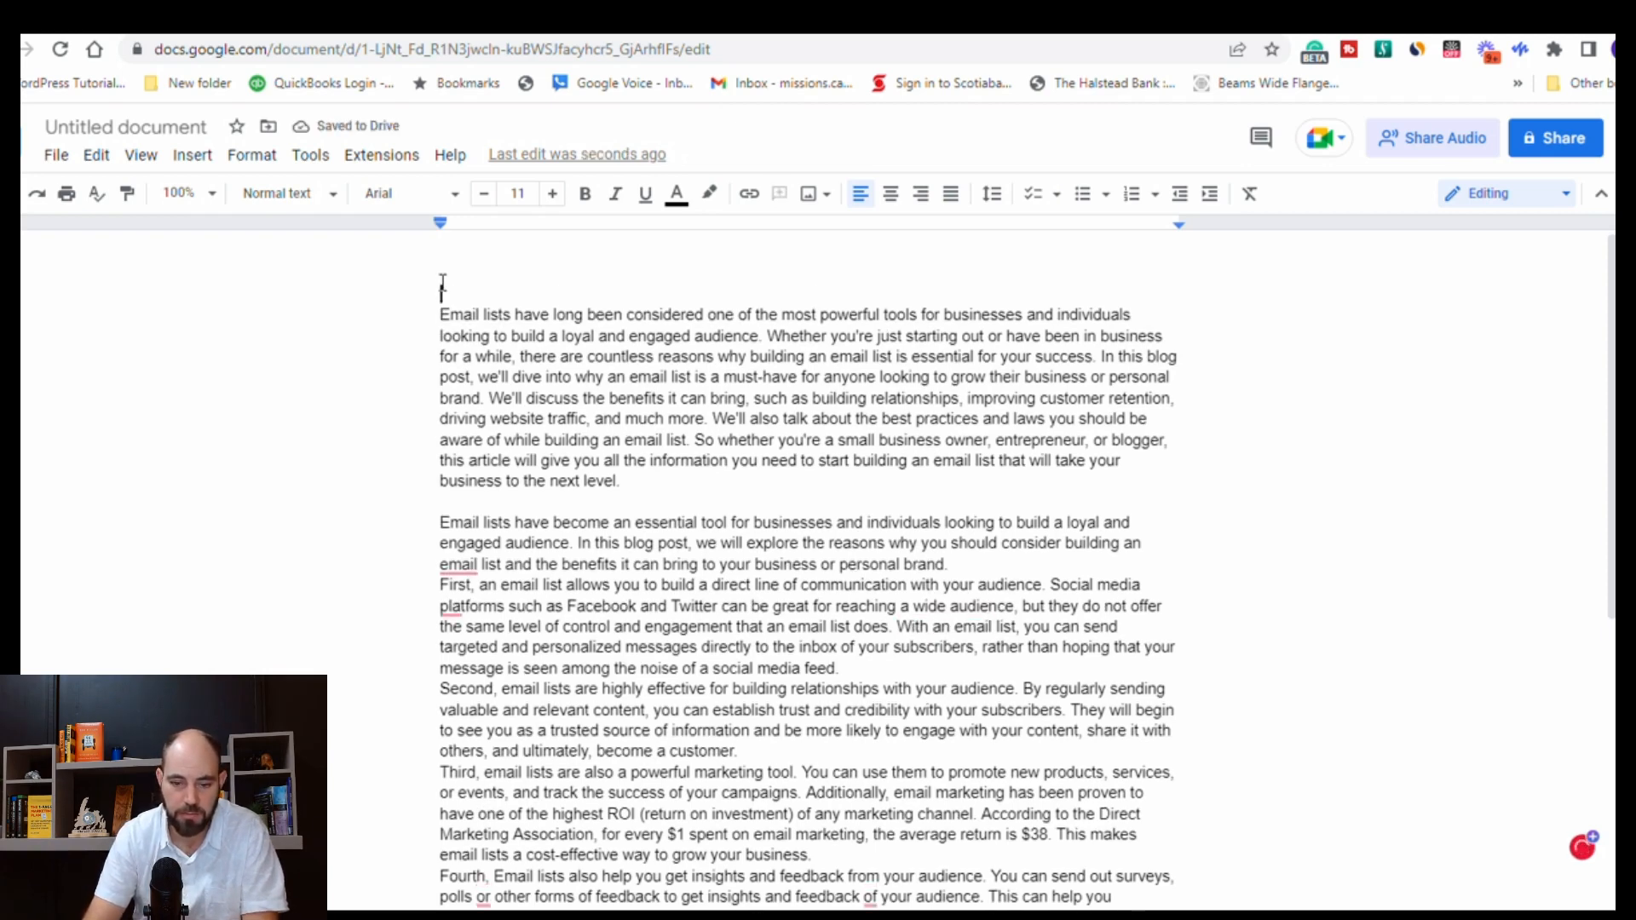
pyautogui.press('Return')
pyautogui.press('Up')
pyautogui.write('Title')
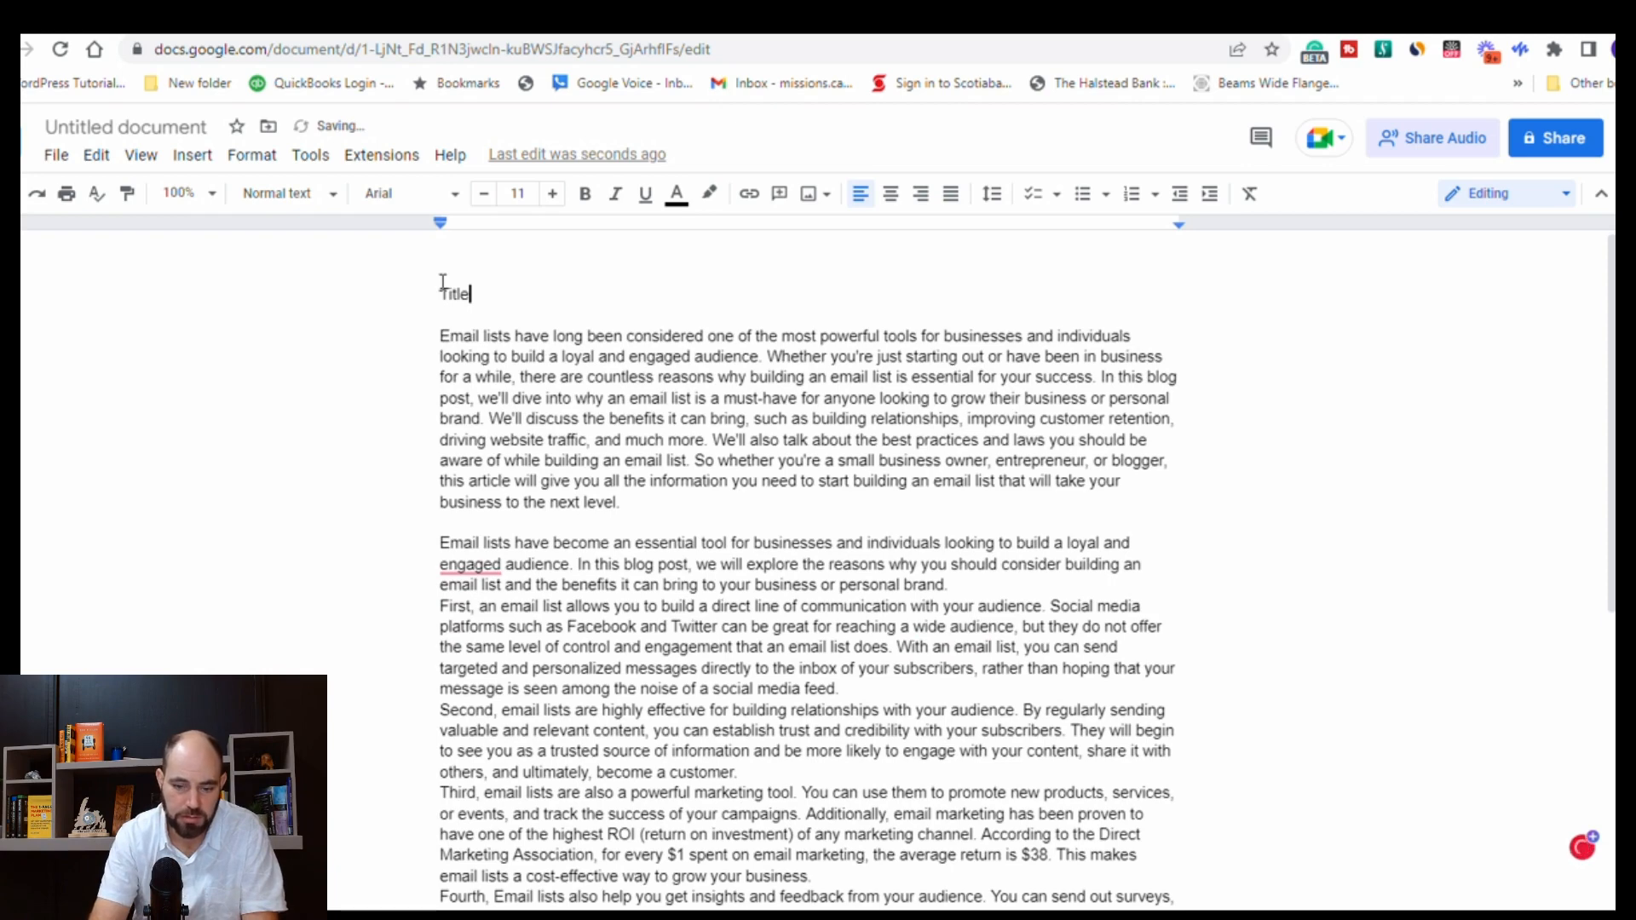
pyautogui.write(':')
pyautogui.hotkey('ctrl', 'v')
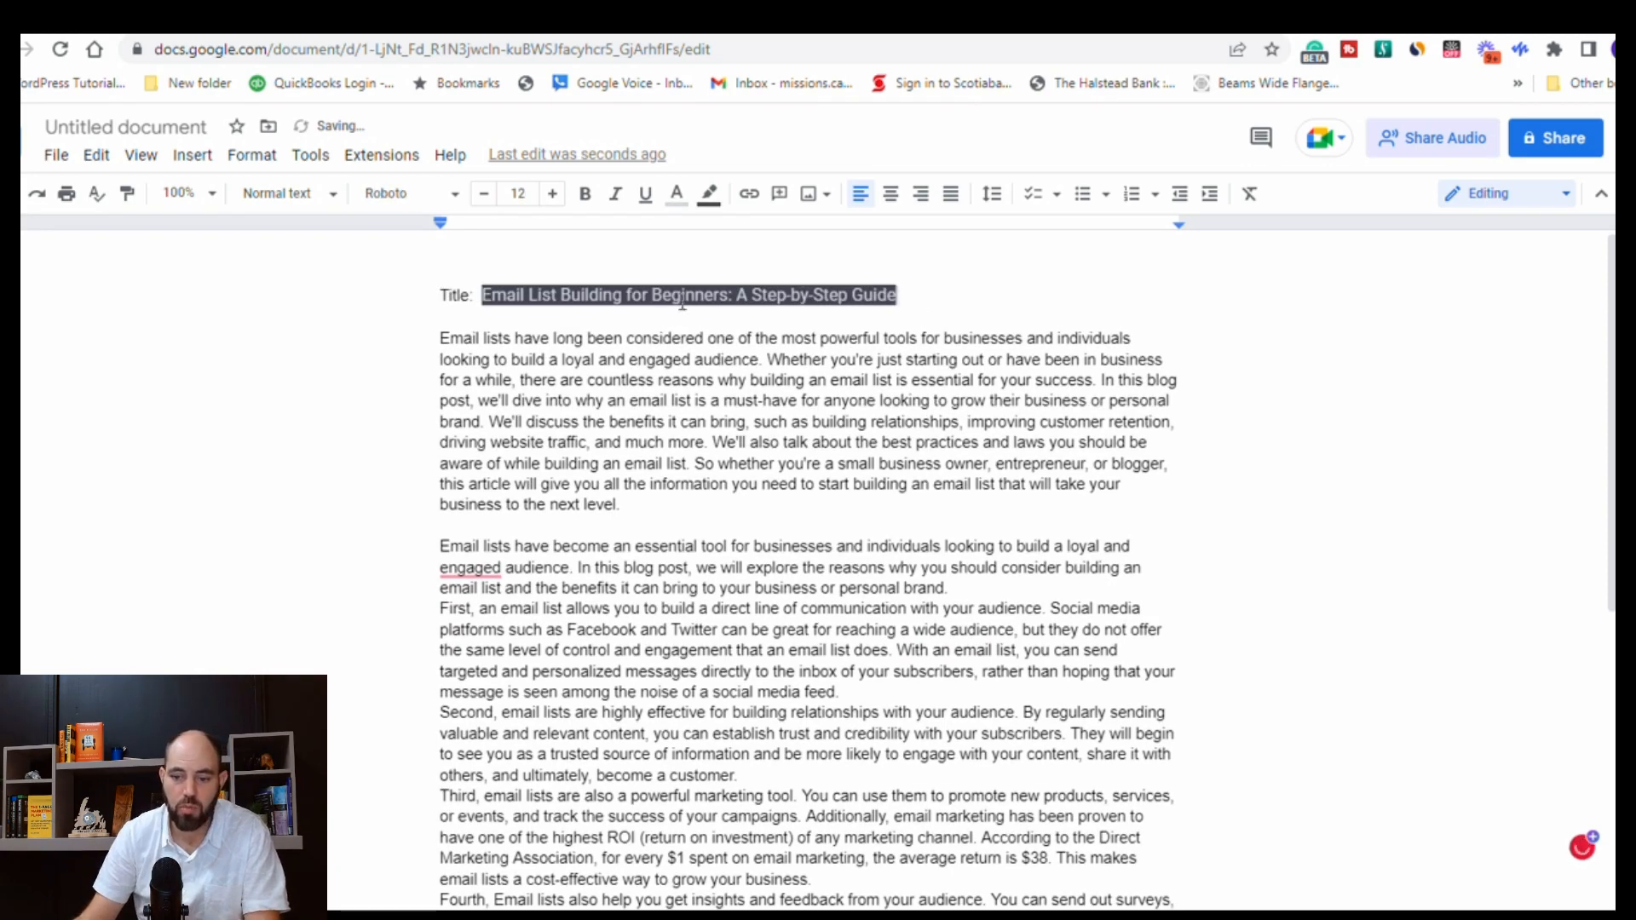
# Clear the formatting of the pasted title text after "Title:".
pyautogui.keyDown('shift'); pyautogui.click(479, 294); pyautogui.keyUp('shift')
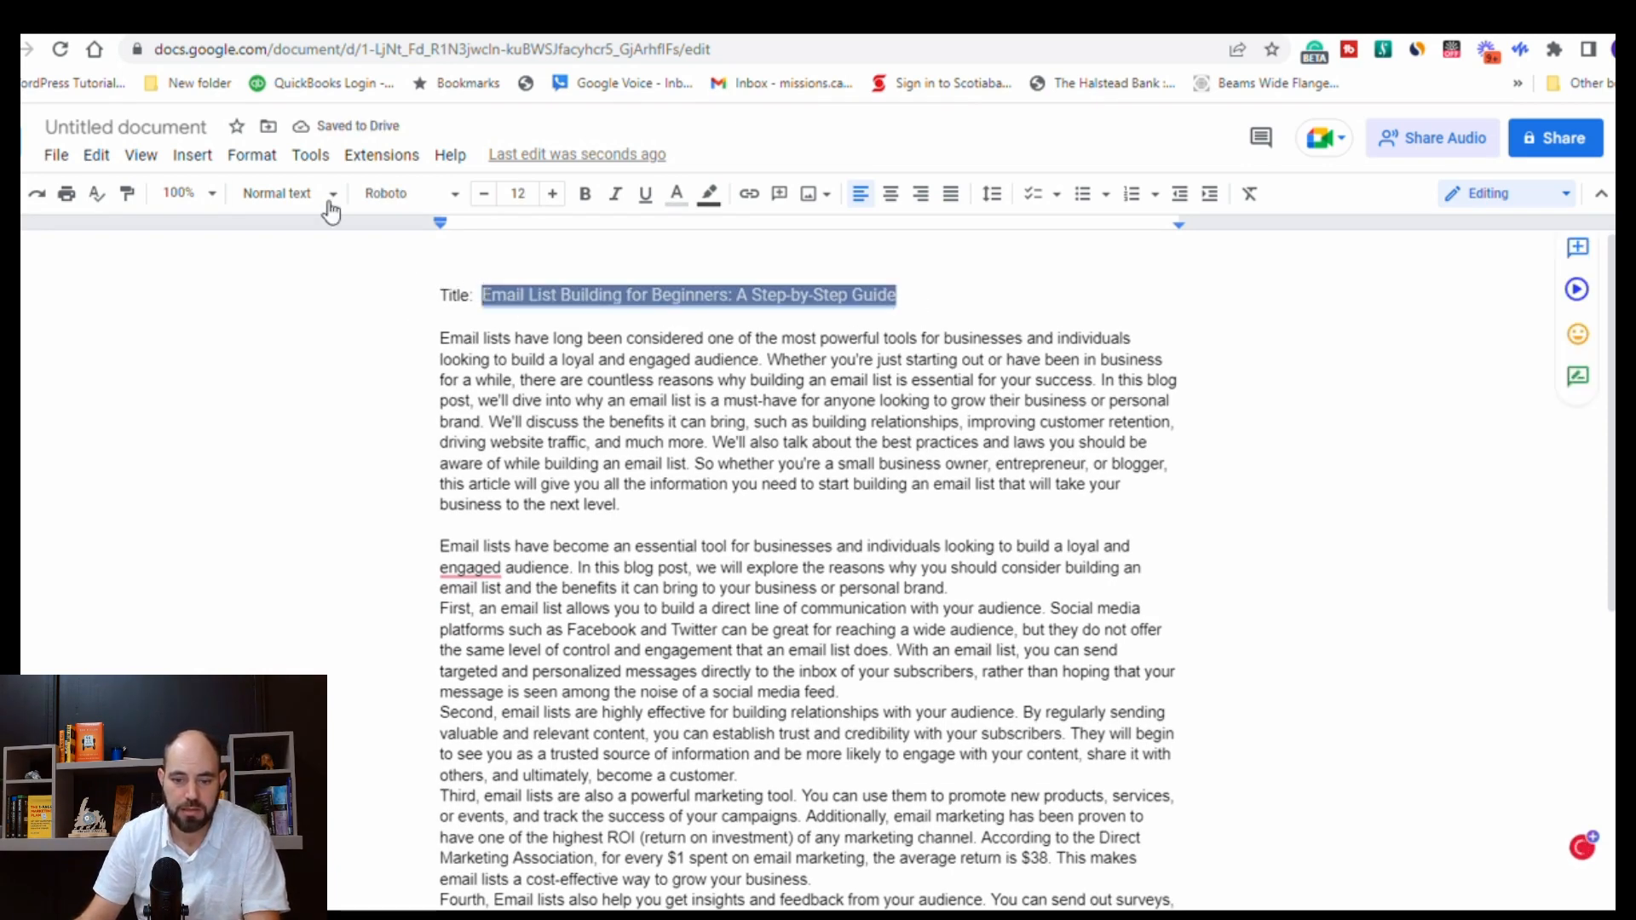
pyautogui.click(253, 157)
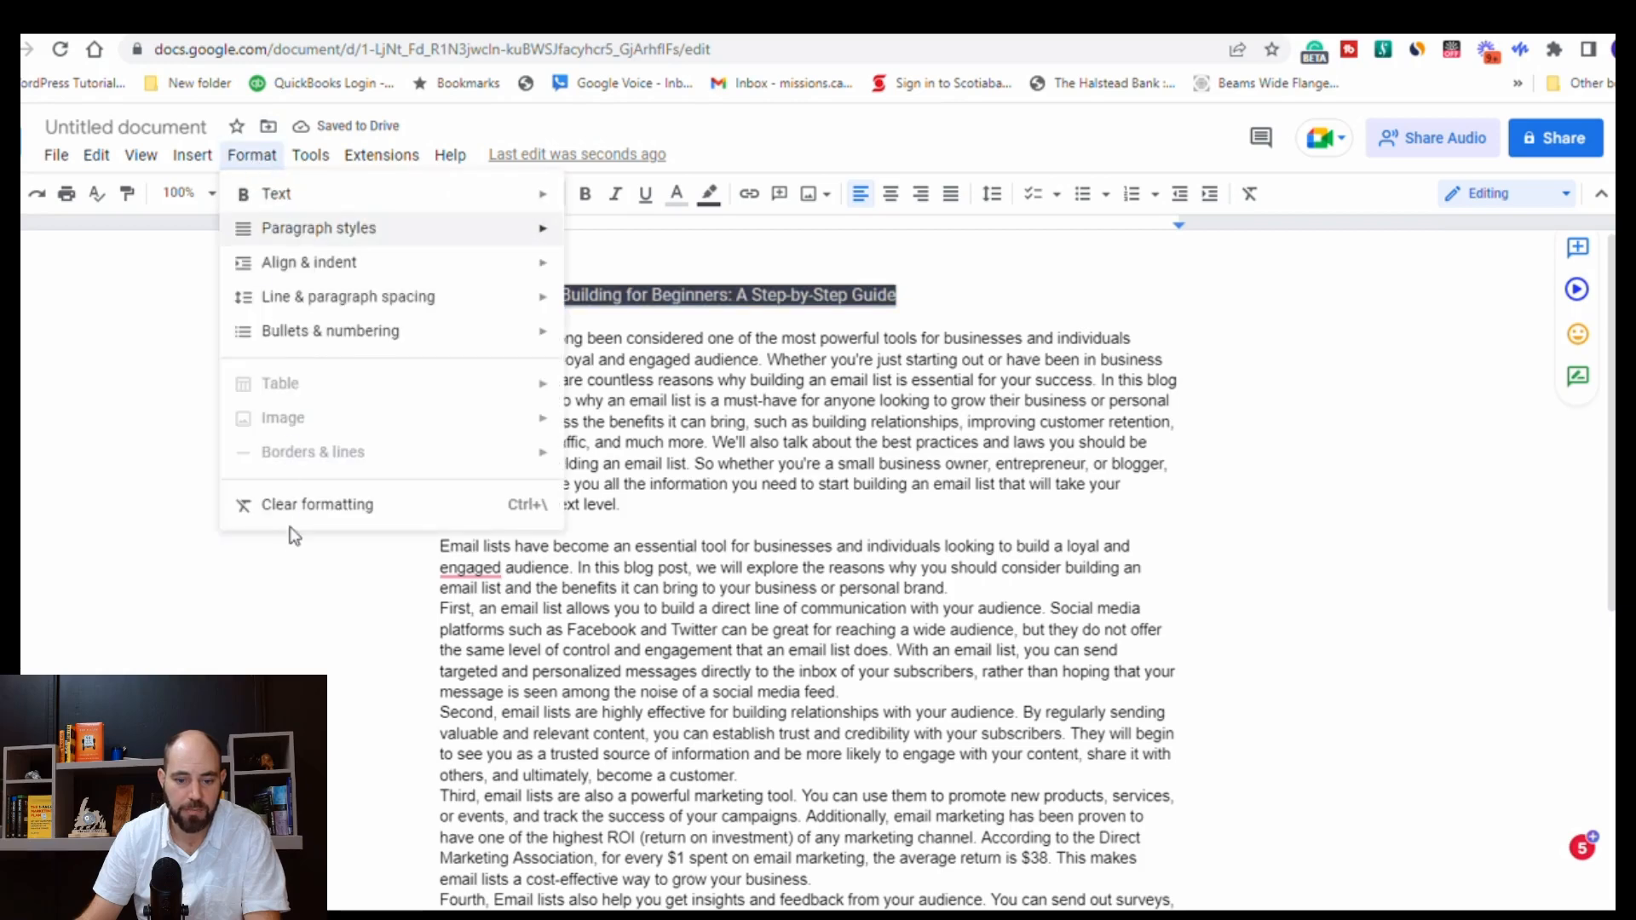
pyautogui.hotkey('ctrl', '\\')
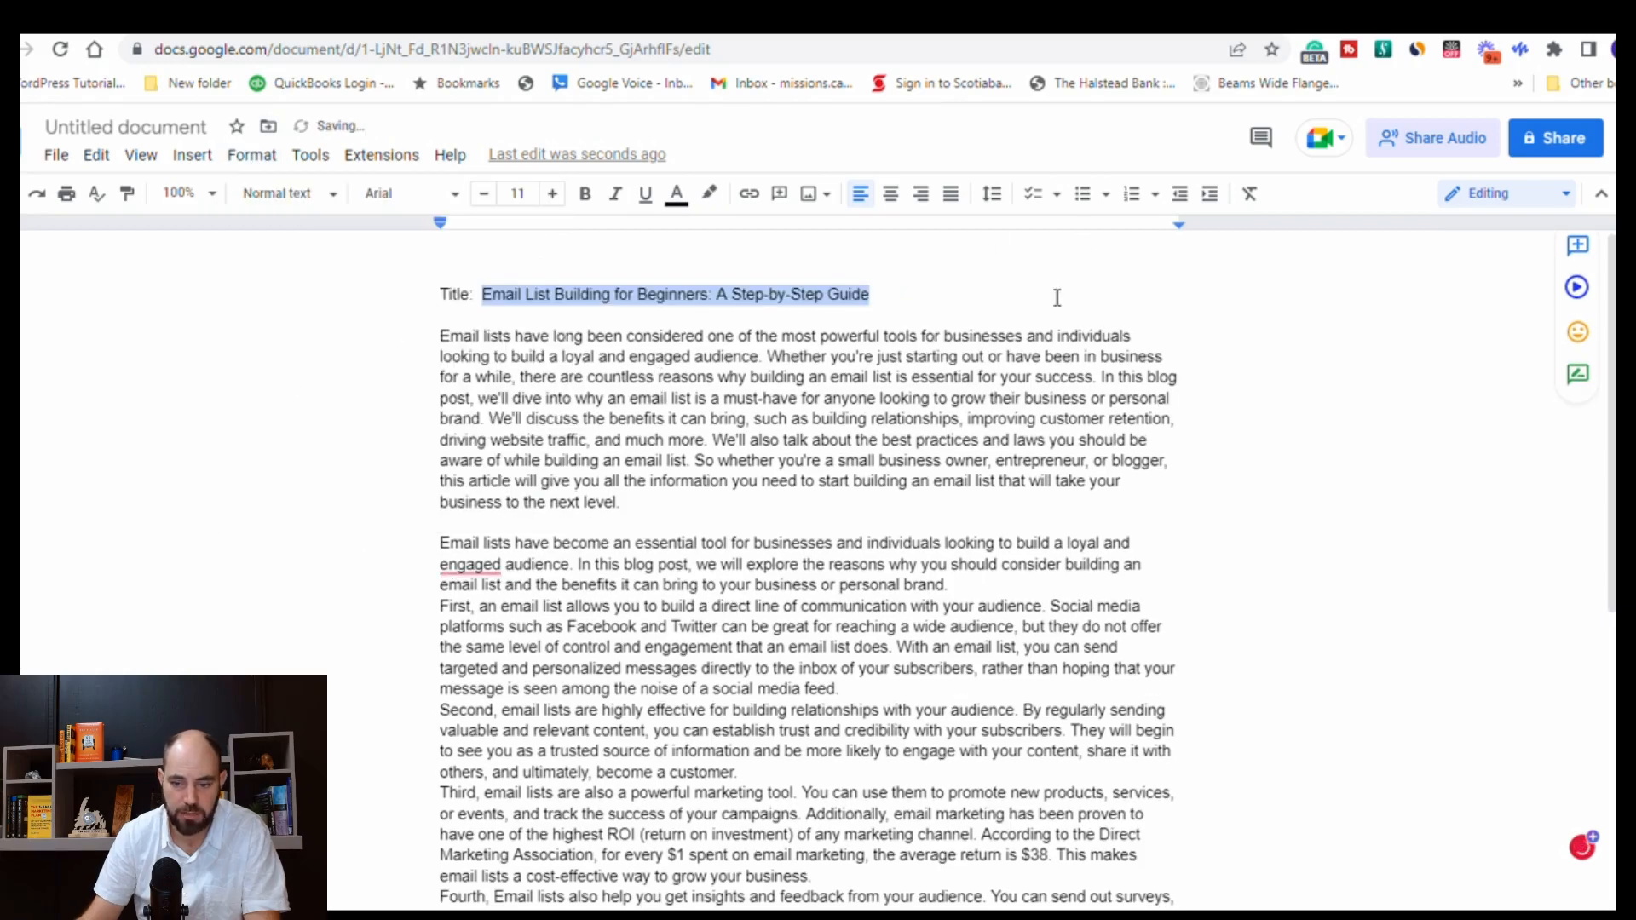
pyautogui.click(1057, 298)
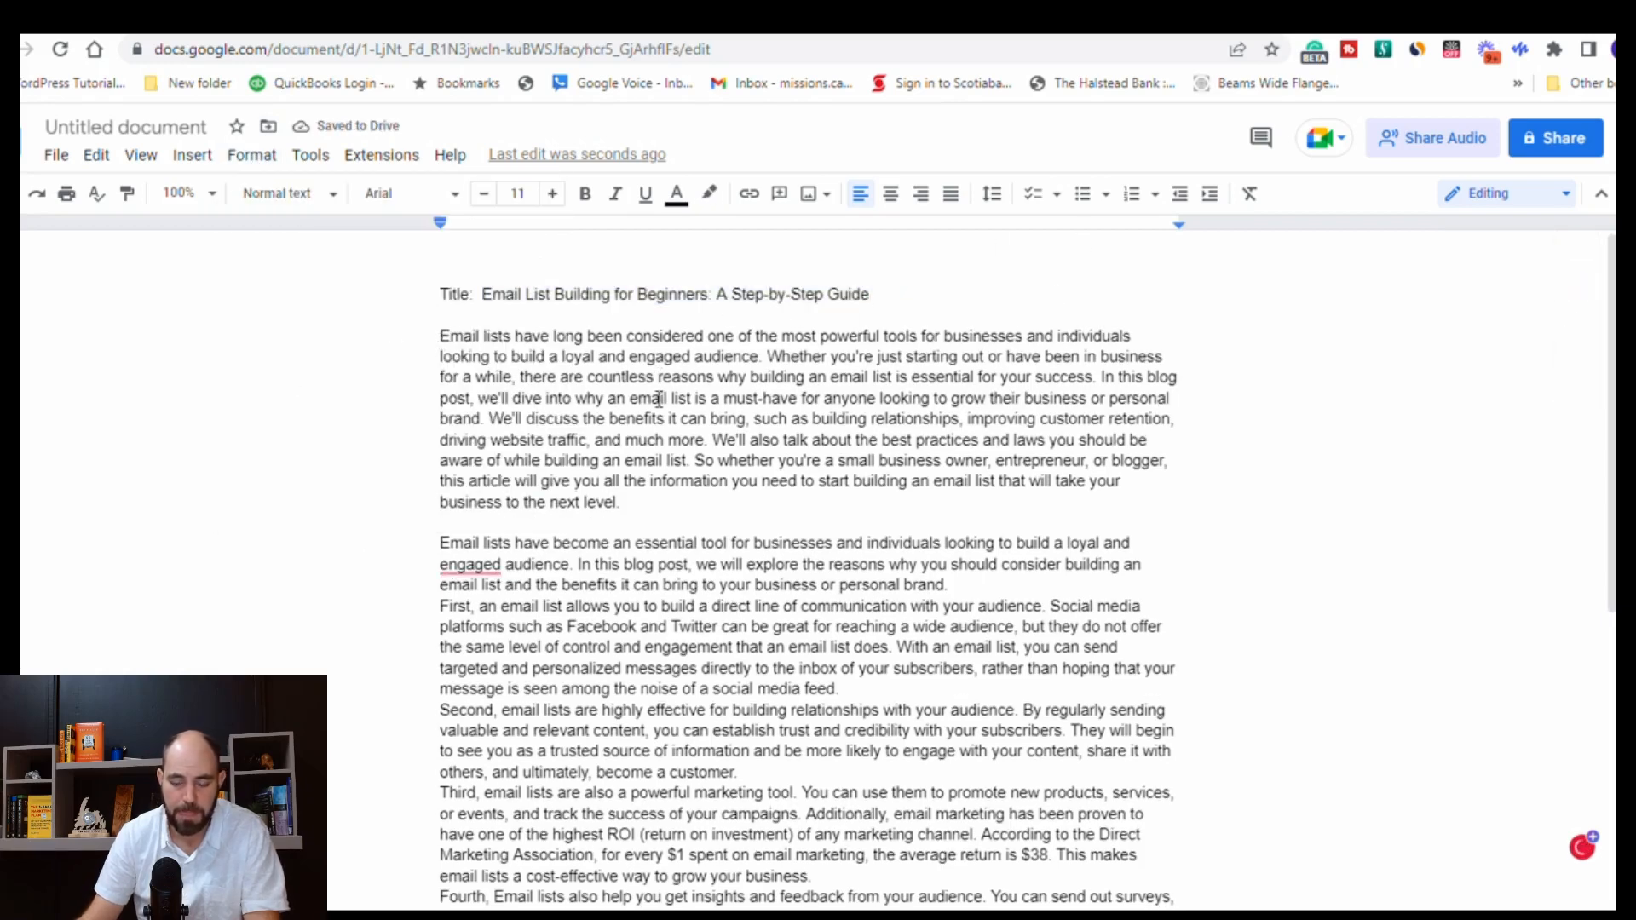
# Check the word count of all the blog text below the title line, then close the count and deselect the text.
pyautogui.scroll(-2, 659, 398)
pyautogui.scroll(2, 597, 374)
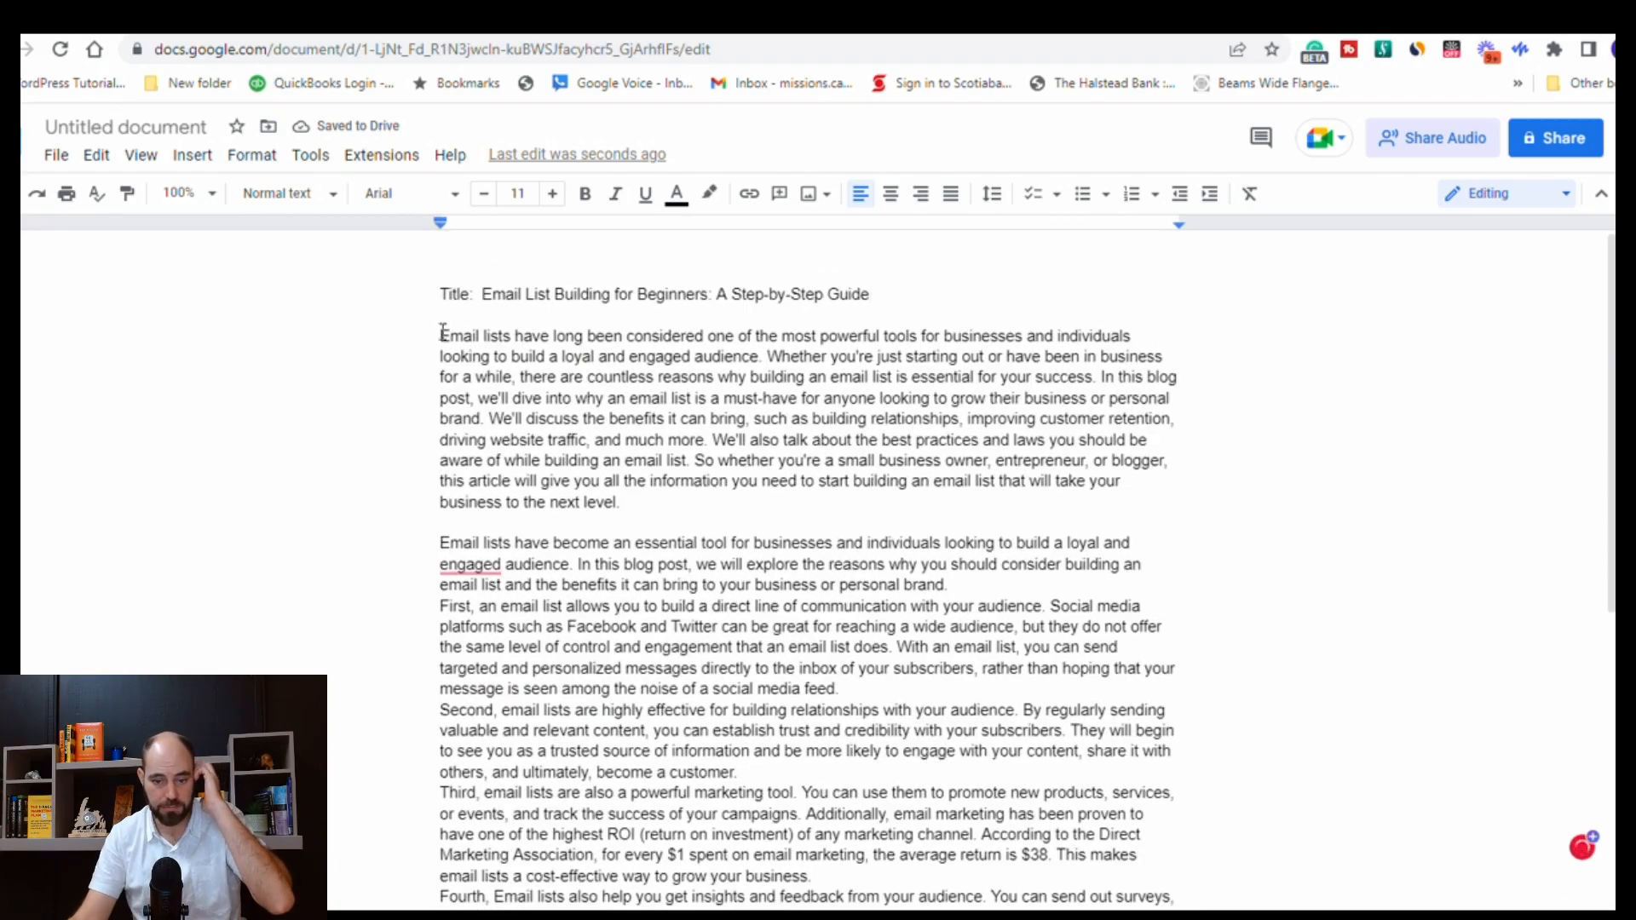
pyautogui.moveTo(442, 332); pyautogui.dragTo(980, 801)
pyautogui.click(311, 155)
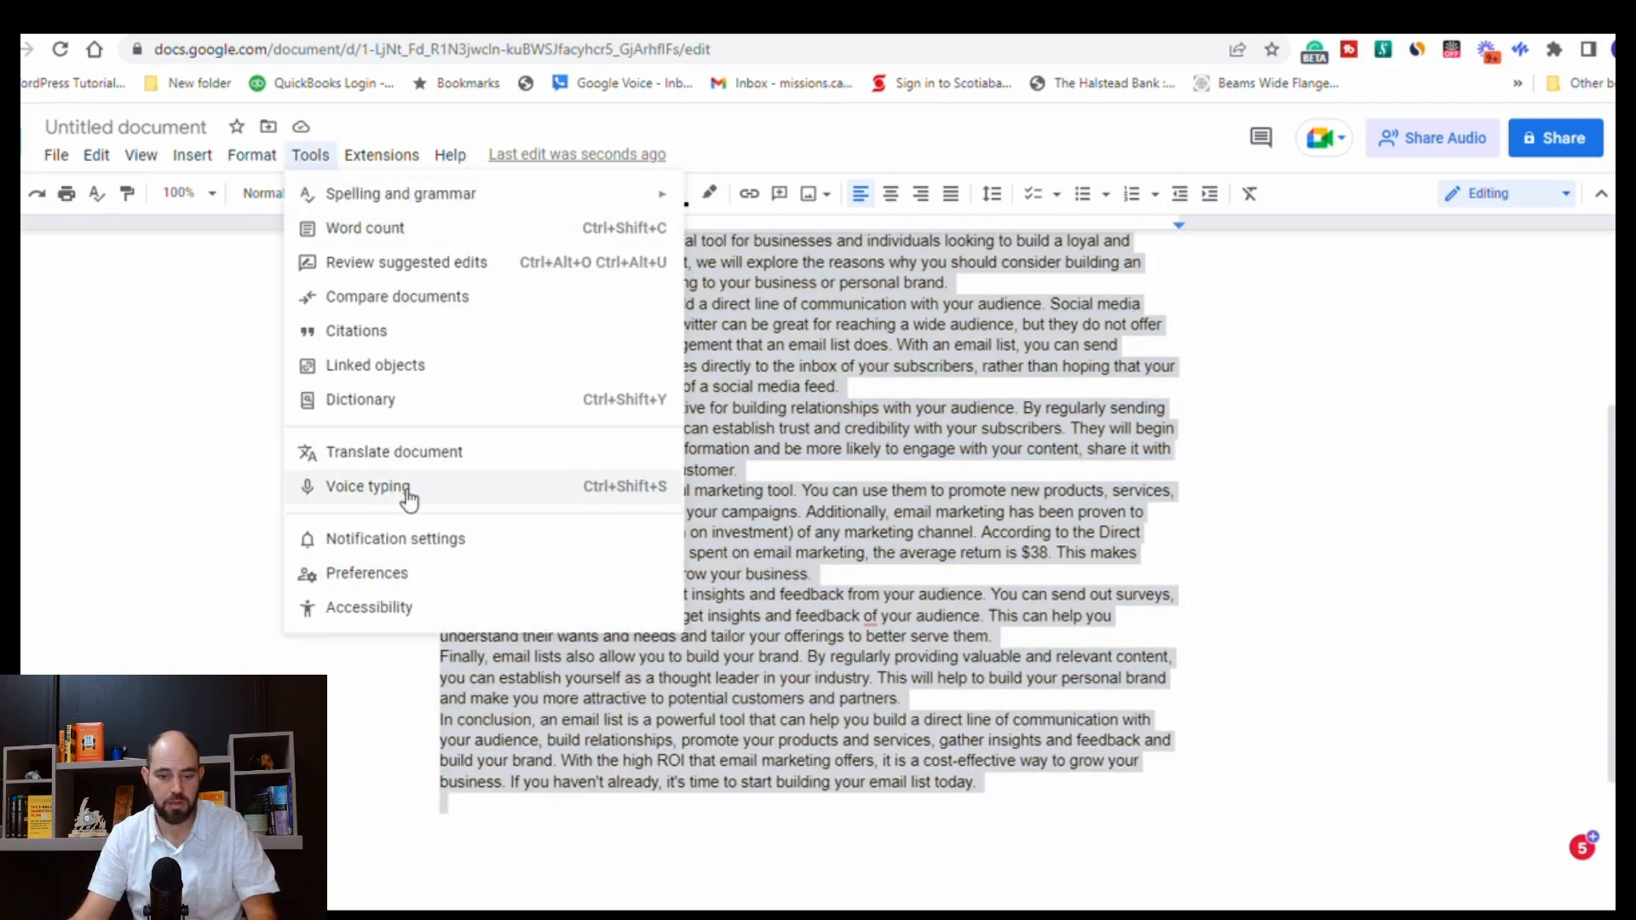
pyautogui.click(384, 232)
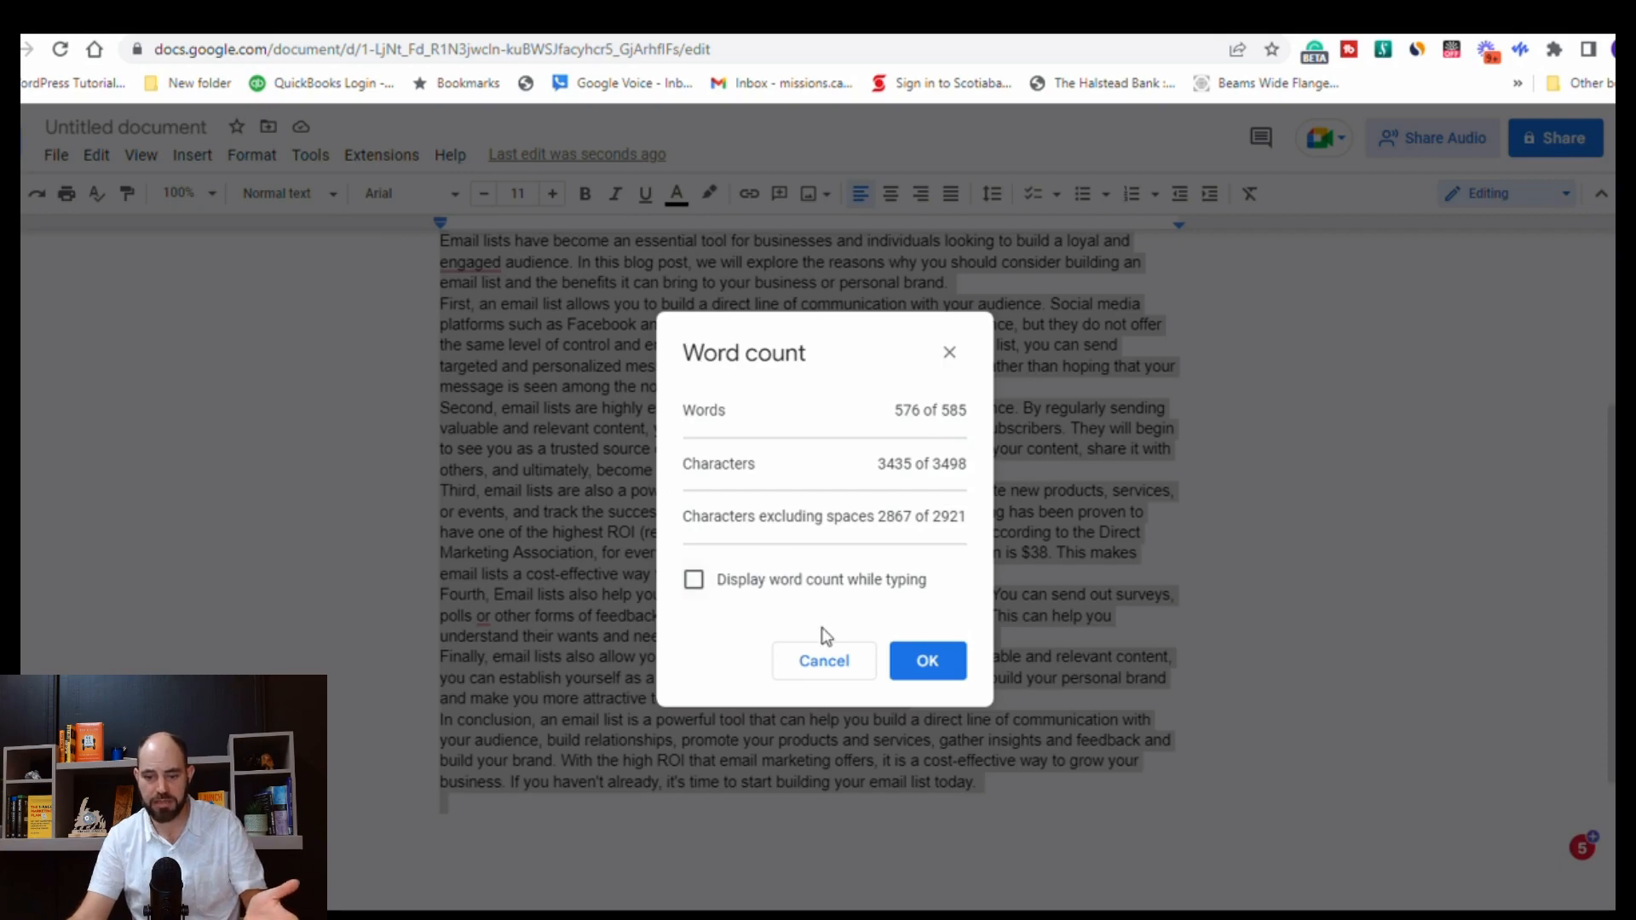
pyautogui.click(856, 673)
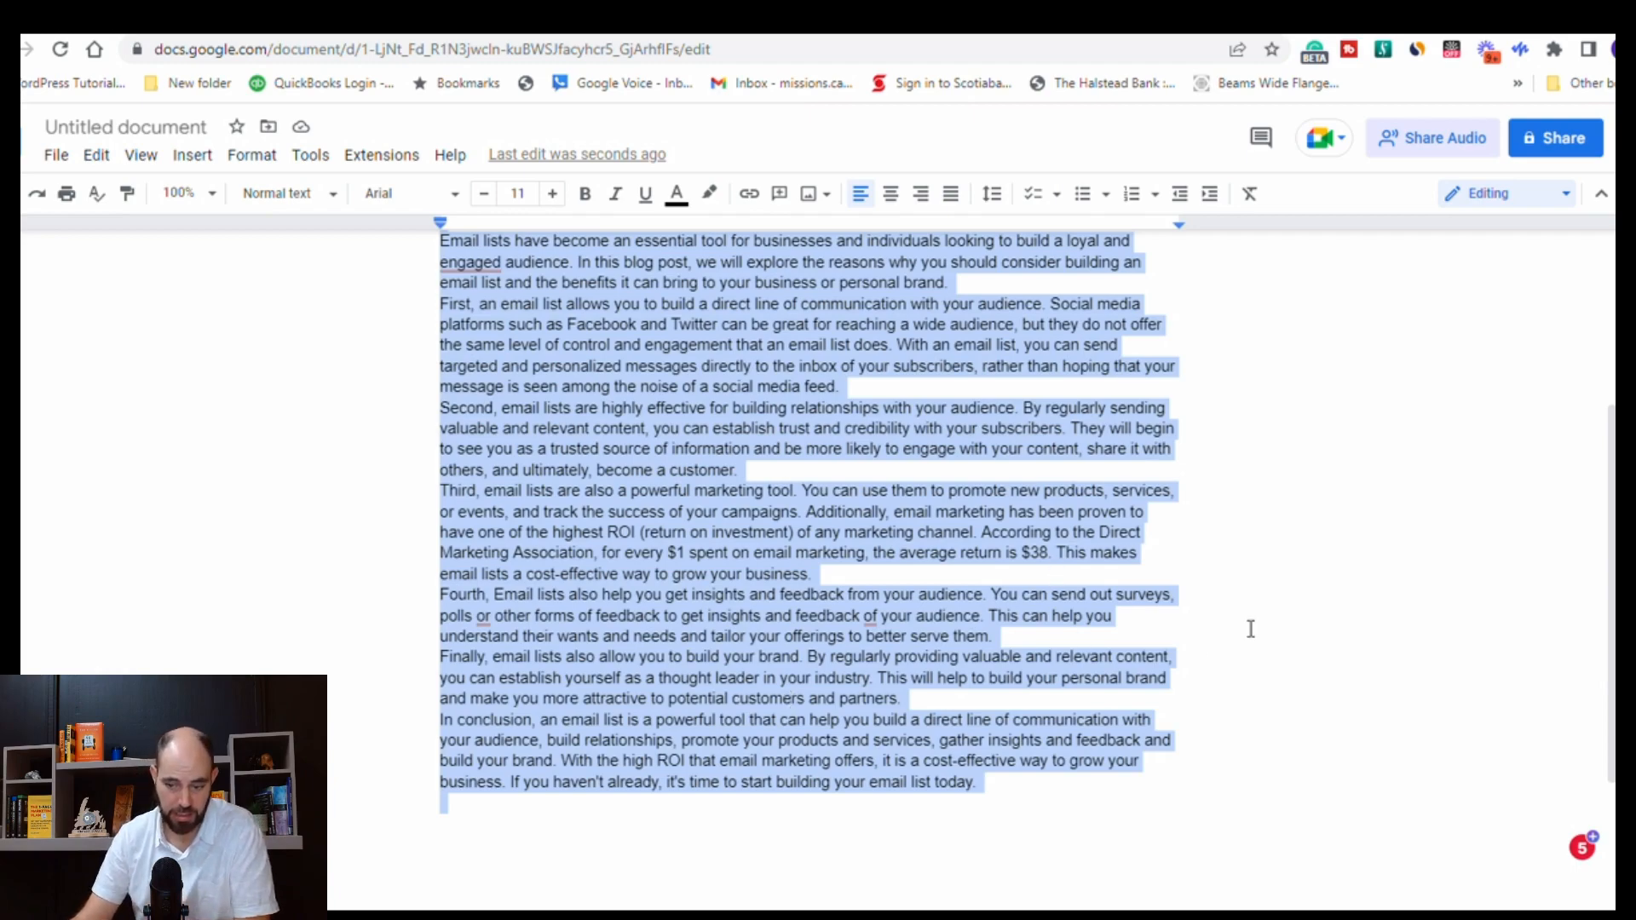
pyautogui.click(1251, 629)
pyautogui.scroll(3, 1251, 629)
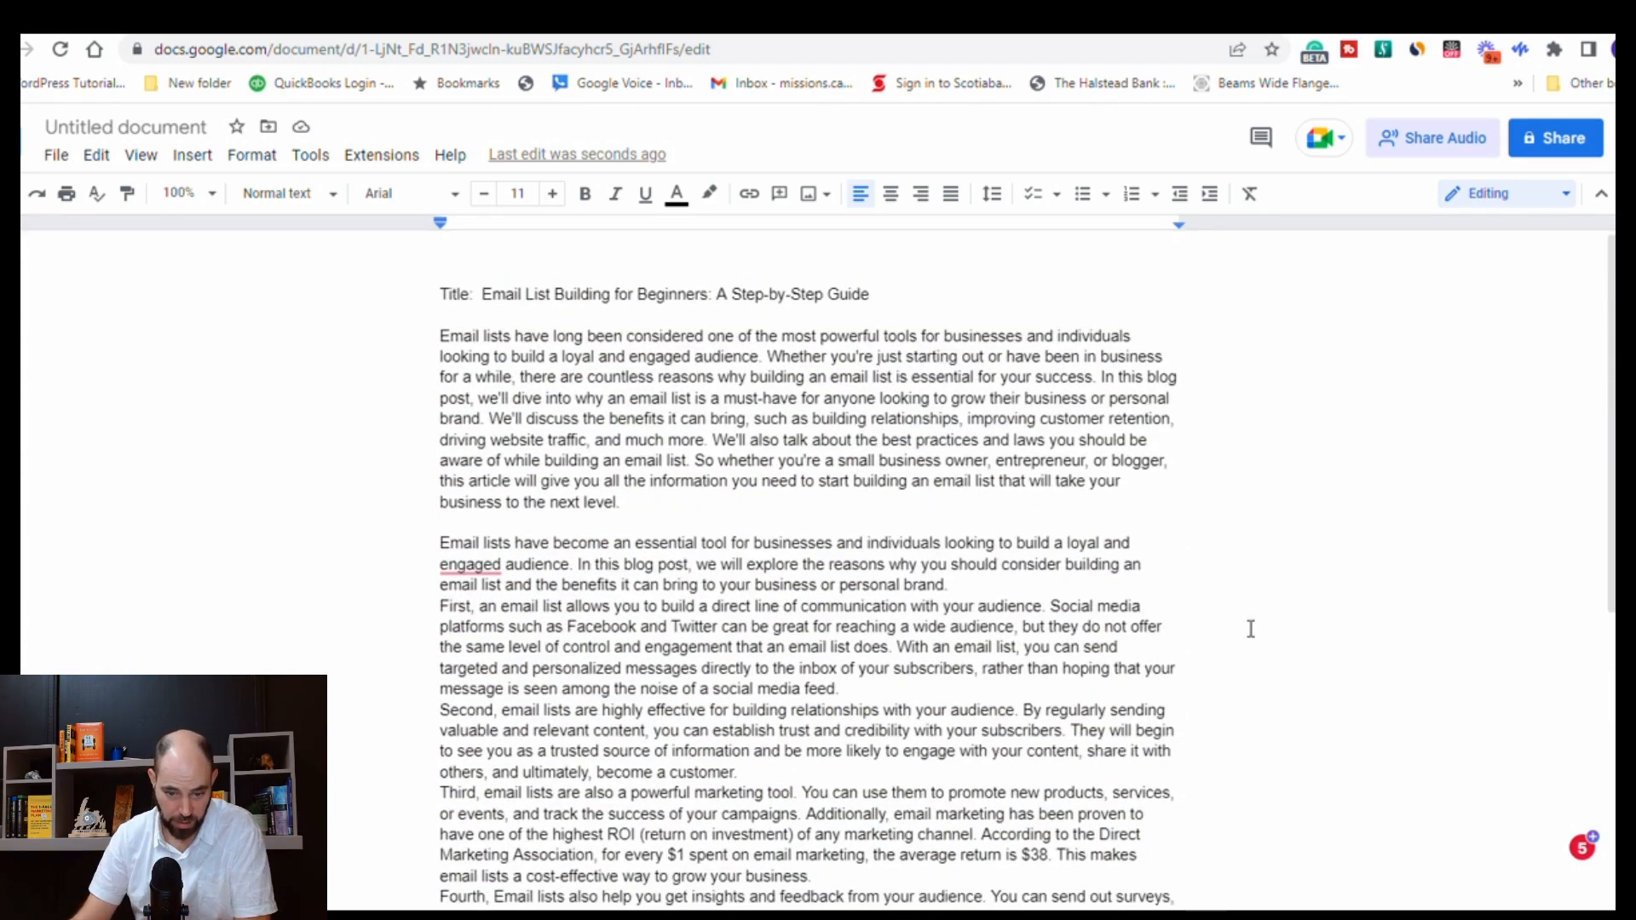
# Insert the question "Why do you need an email list for your business?" at the start of the introduction paragraph.
pyautogui.scroll(-4, 1251, 629)
pyautogui.scroll(4, 563, 564)
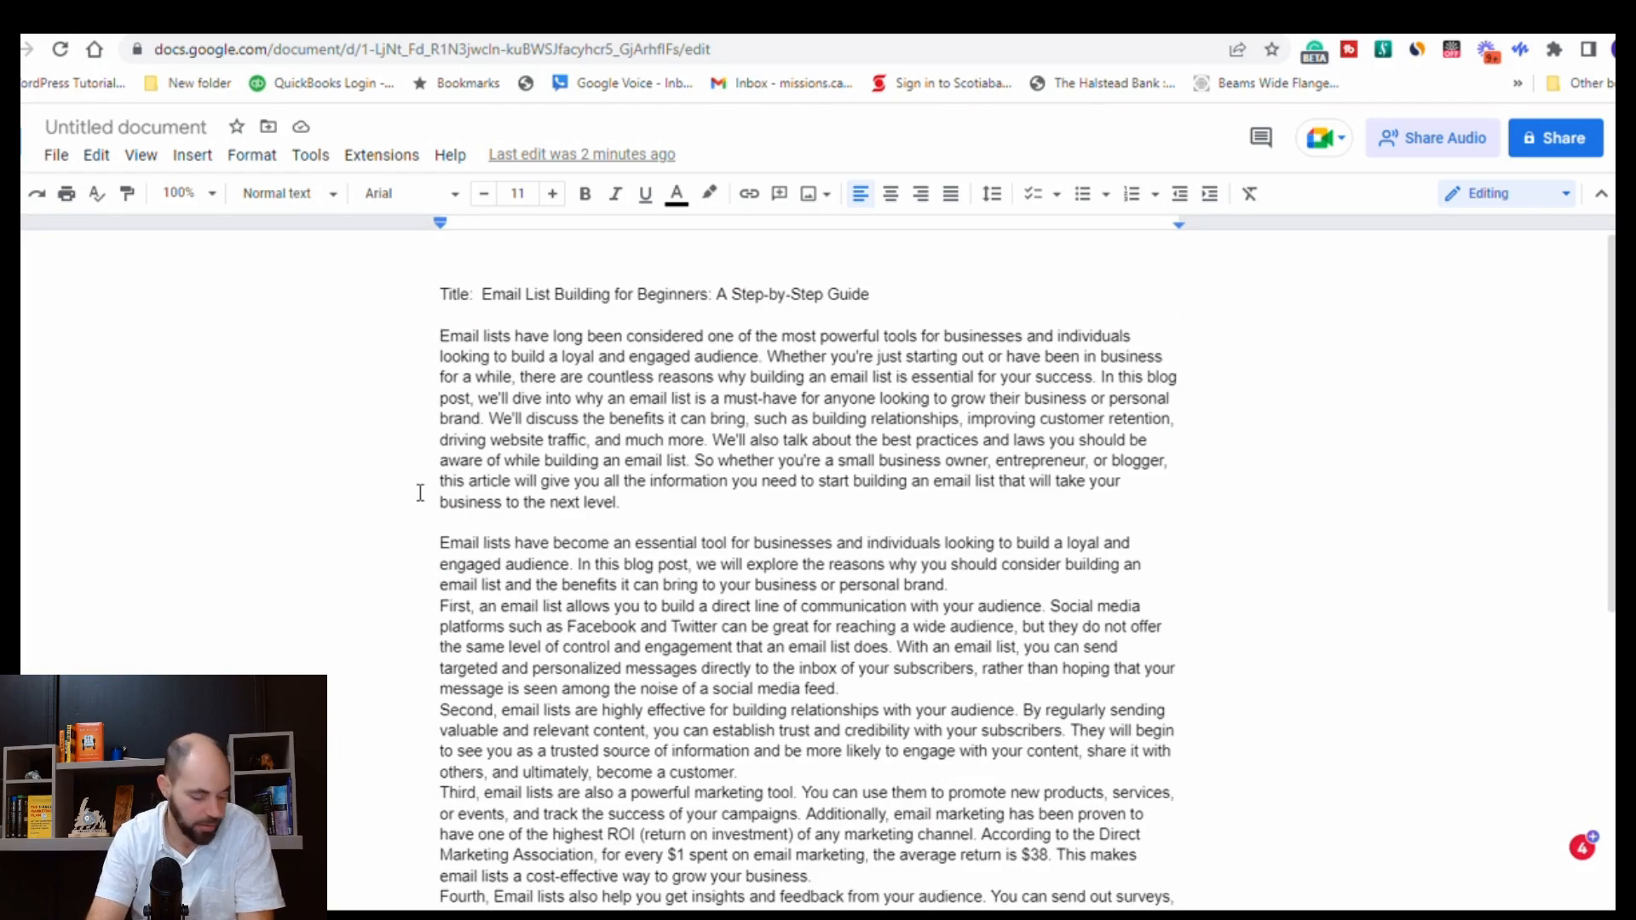
pyautogui.write('Why ')
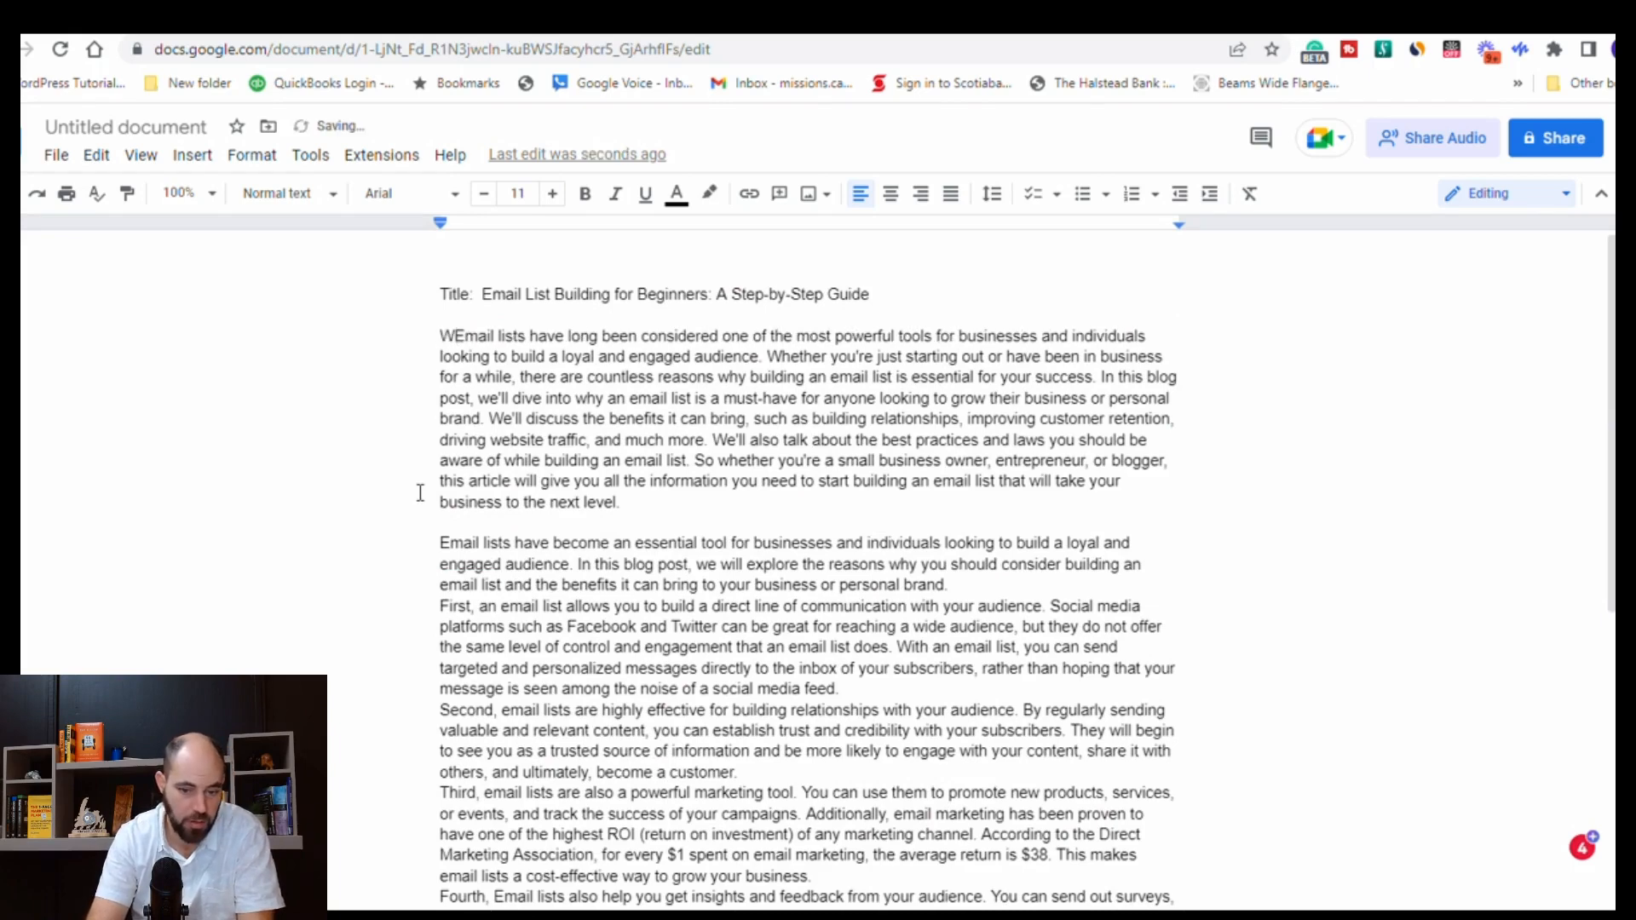
pyautogui.write('do ')
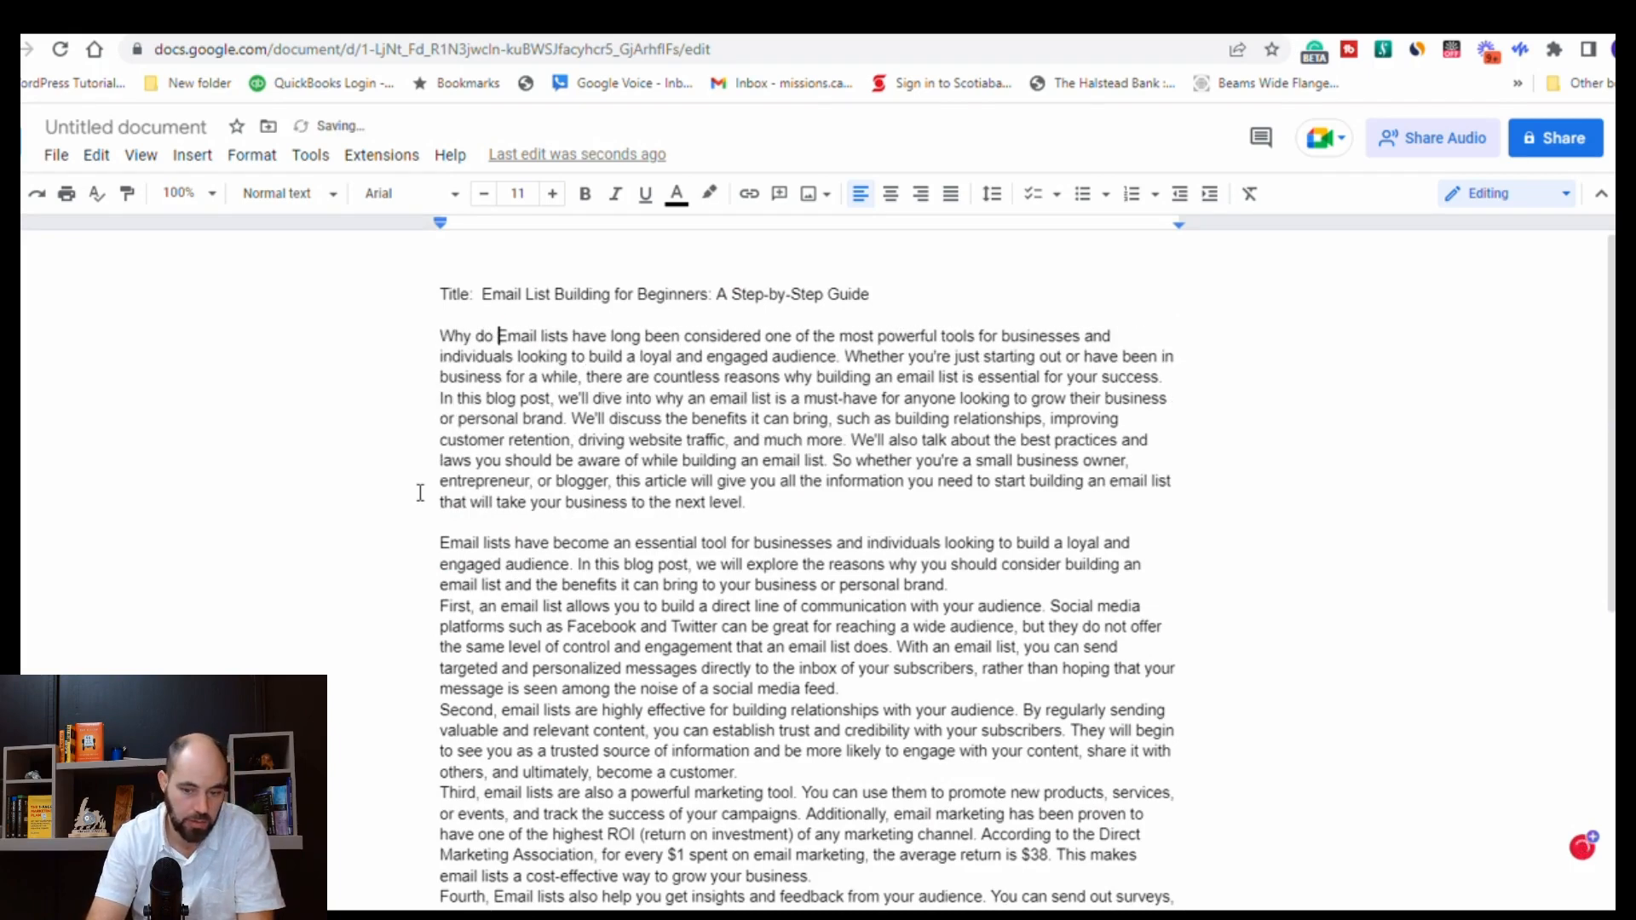
pyautogui.write('you need')
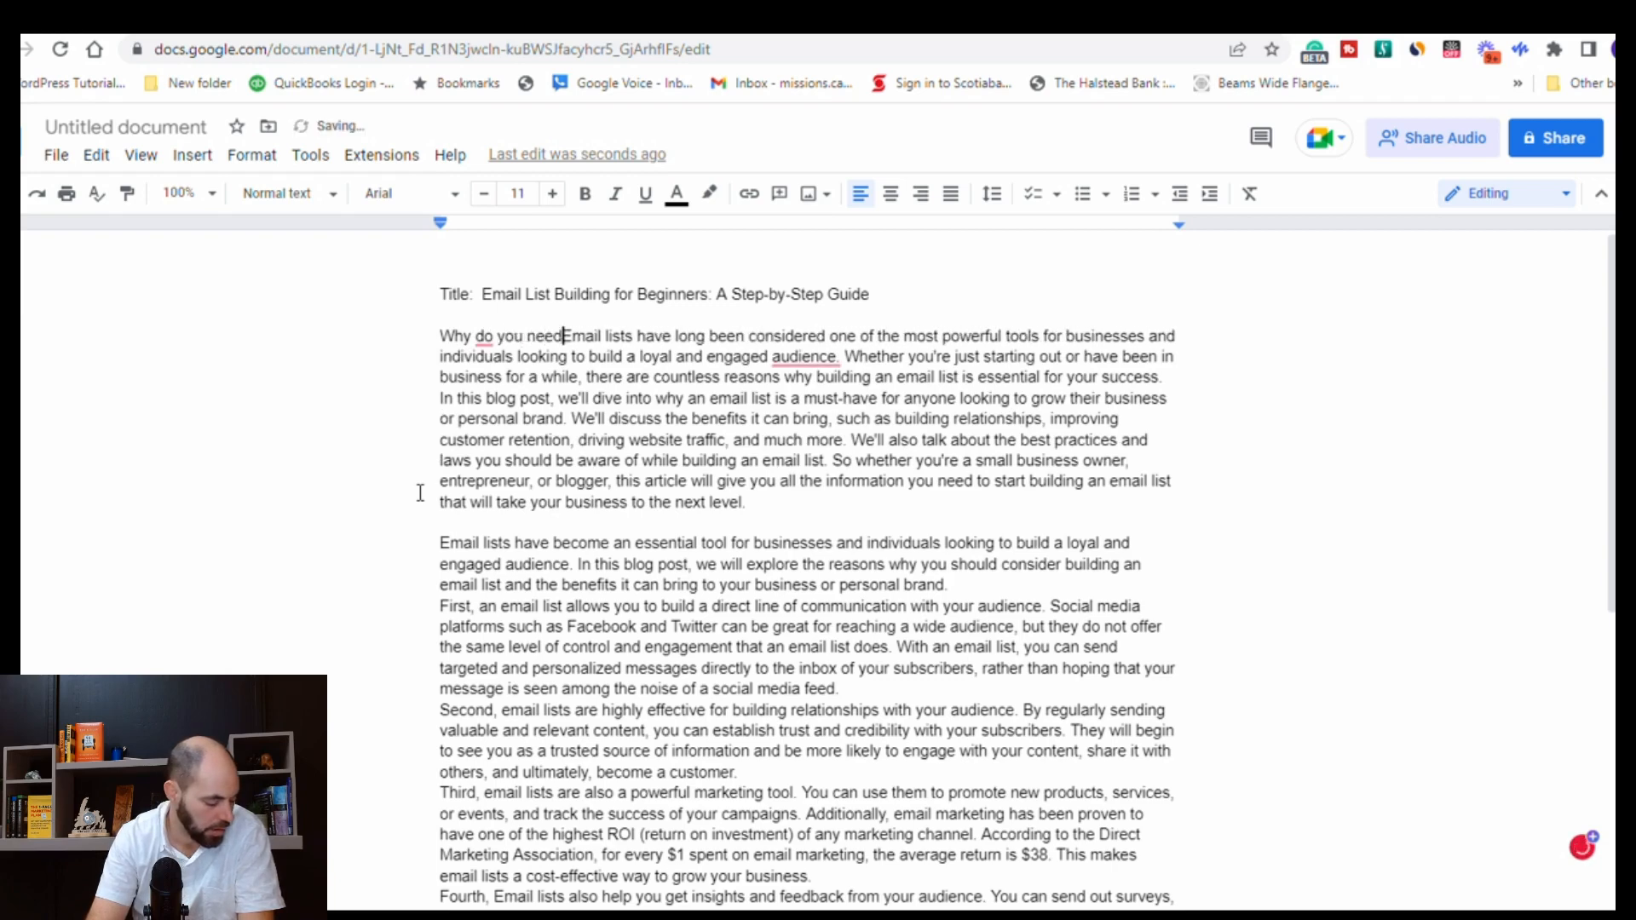
pyautogui.write(' an email list')
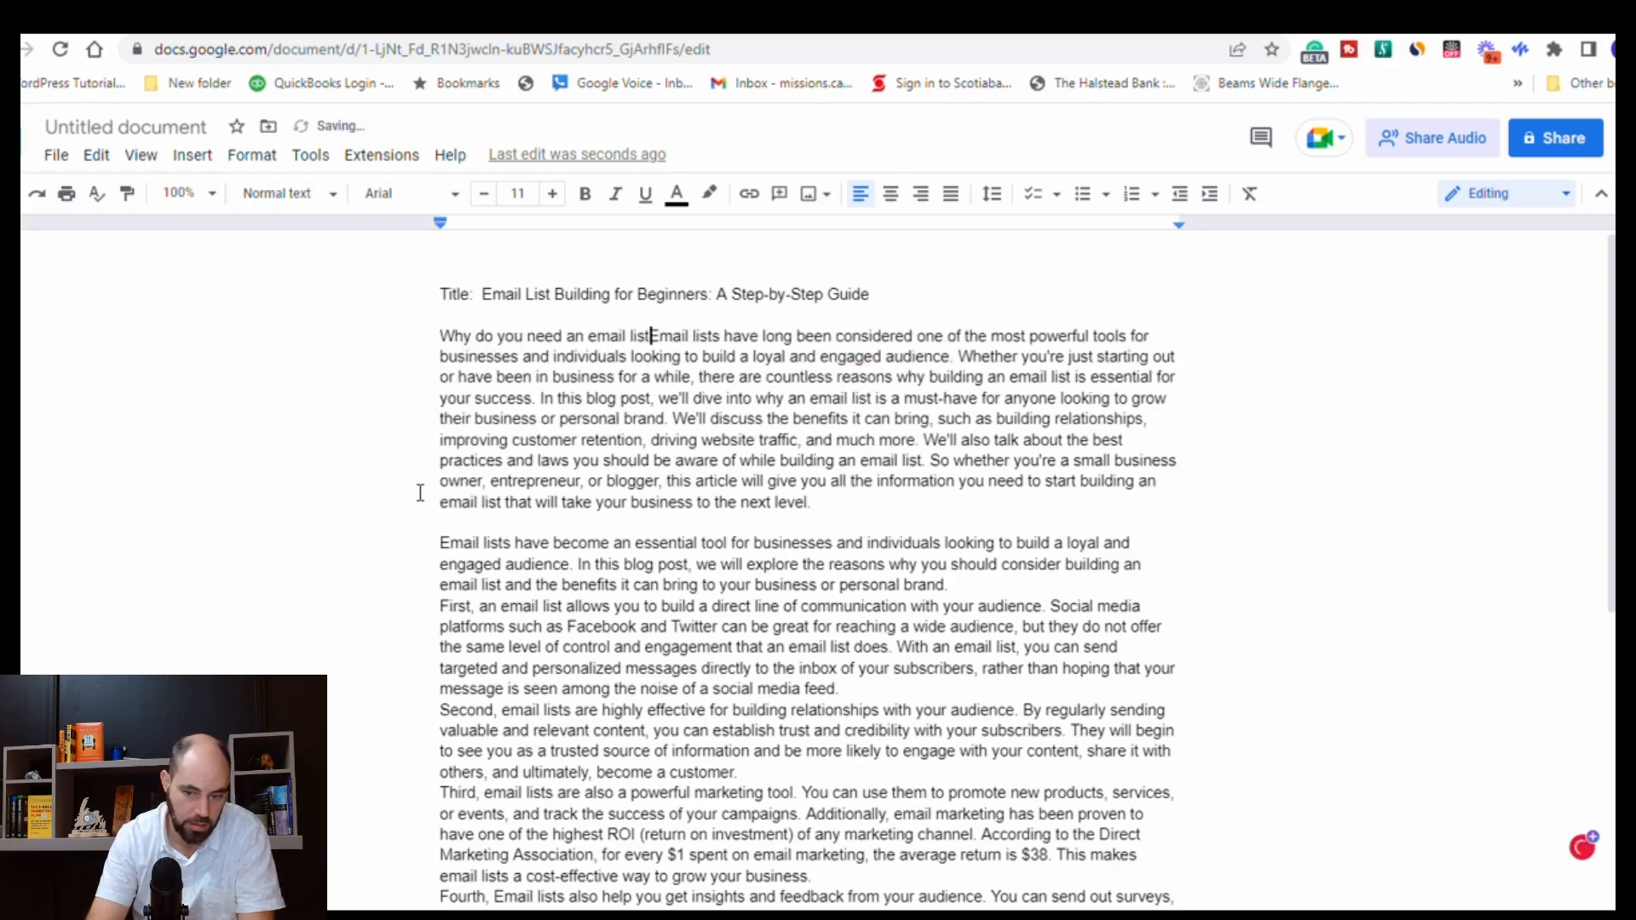
pyautogui.write(' for ')
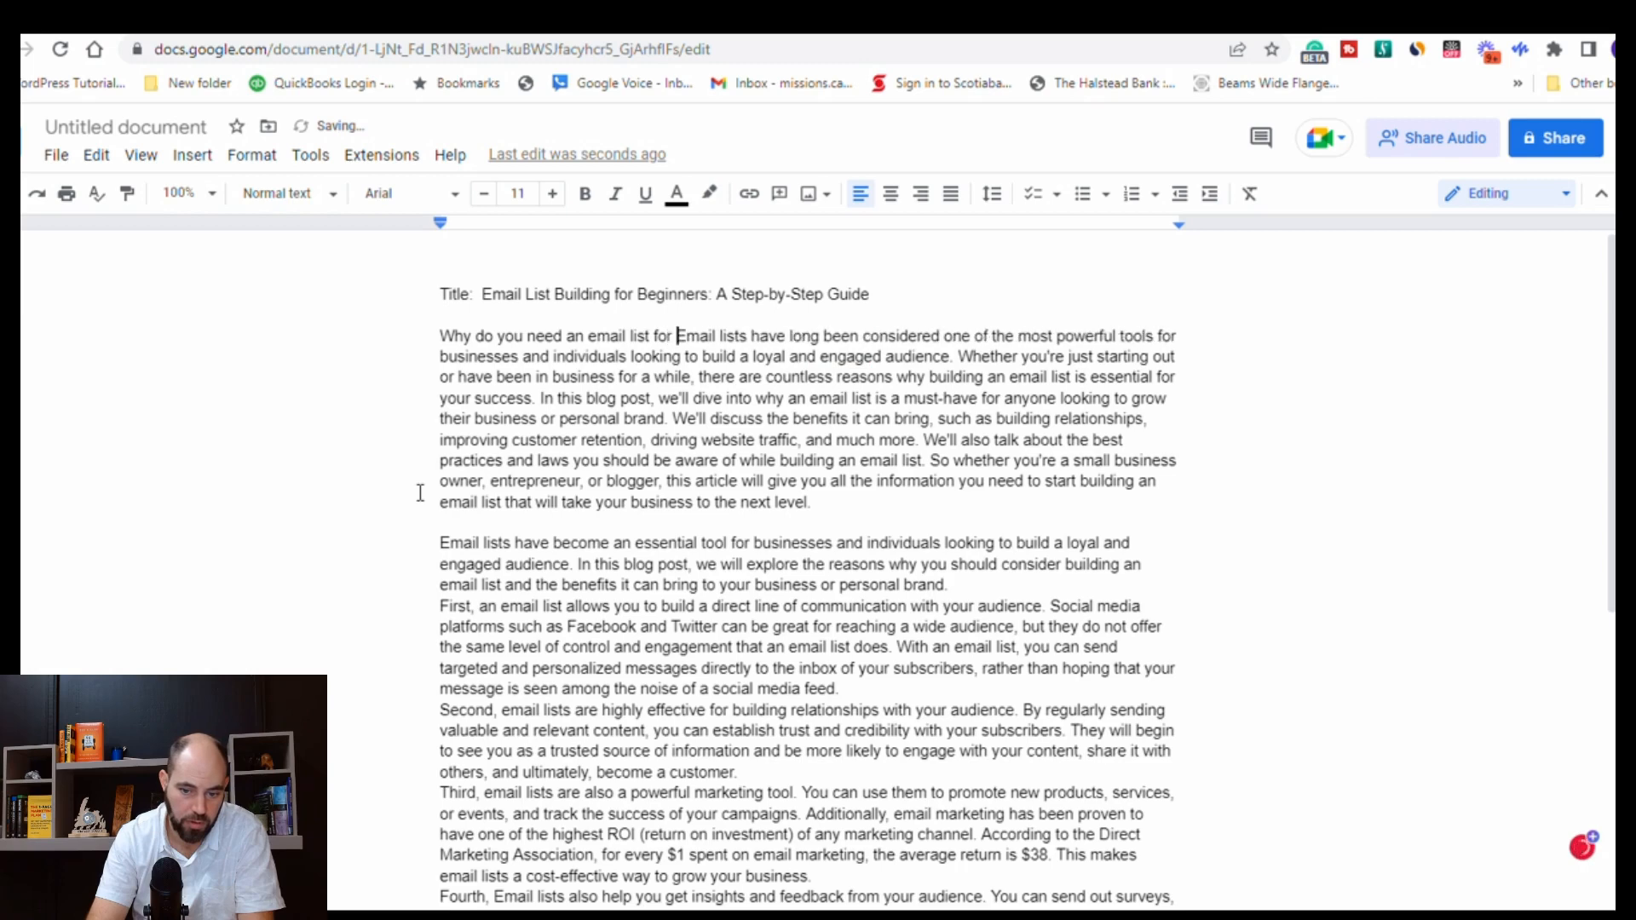
pyautogui.write('your business?')
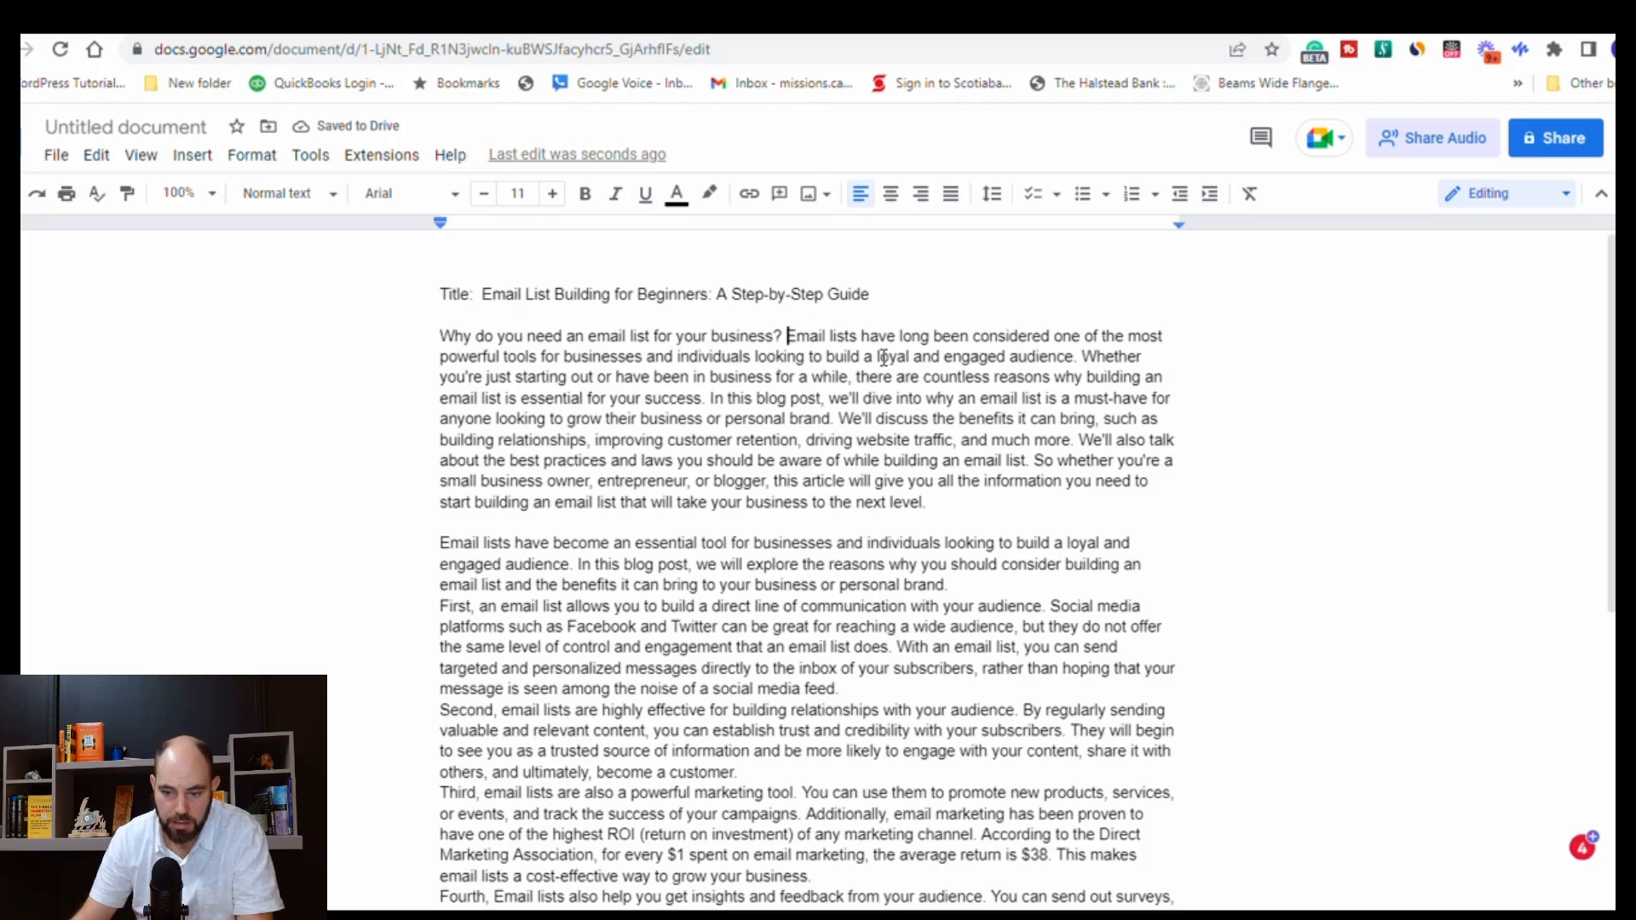
# Split the introduction before "Whether you're just starting out" into a new paragraph separated by a blank line.
pyautogui.click(1080, 357)
pyautogui.press('Return')
pyautogui.press('Return')
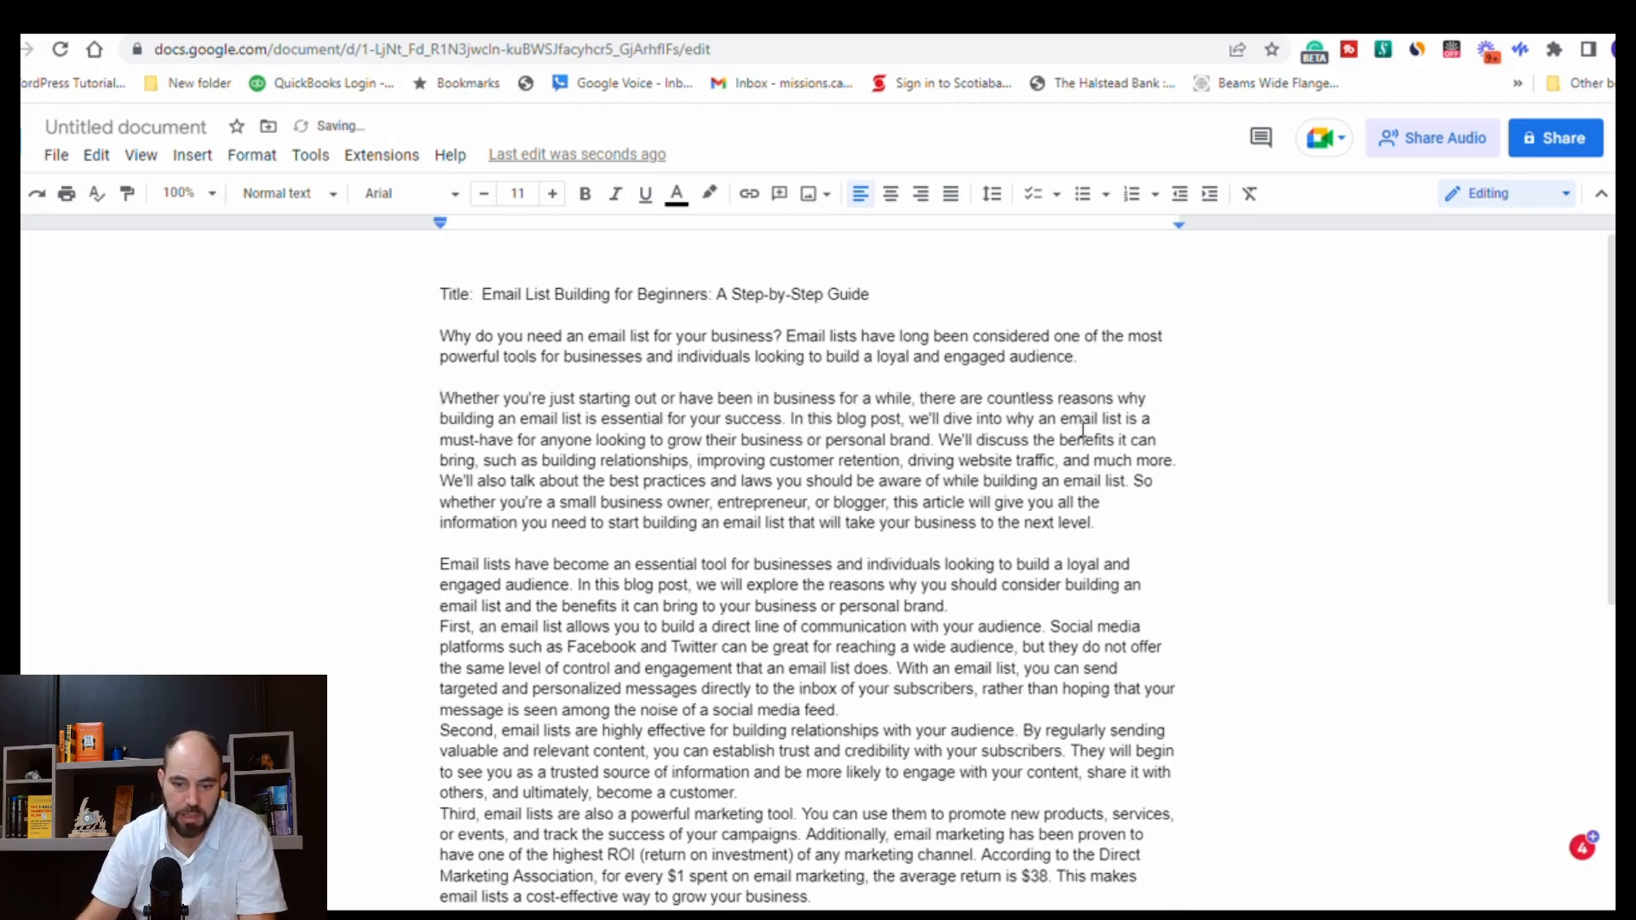
# Apply the Heading 1 style to the opening paragraph that begins with the question, and look over the result.
pyautogui.click(745, 358)
pyautogui.click(264, 198)
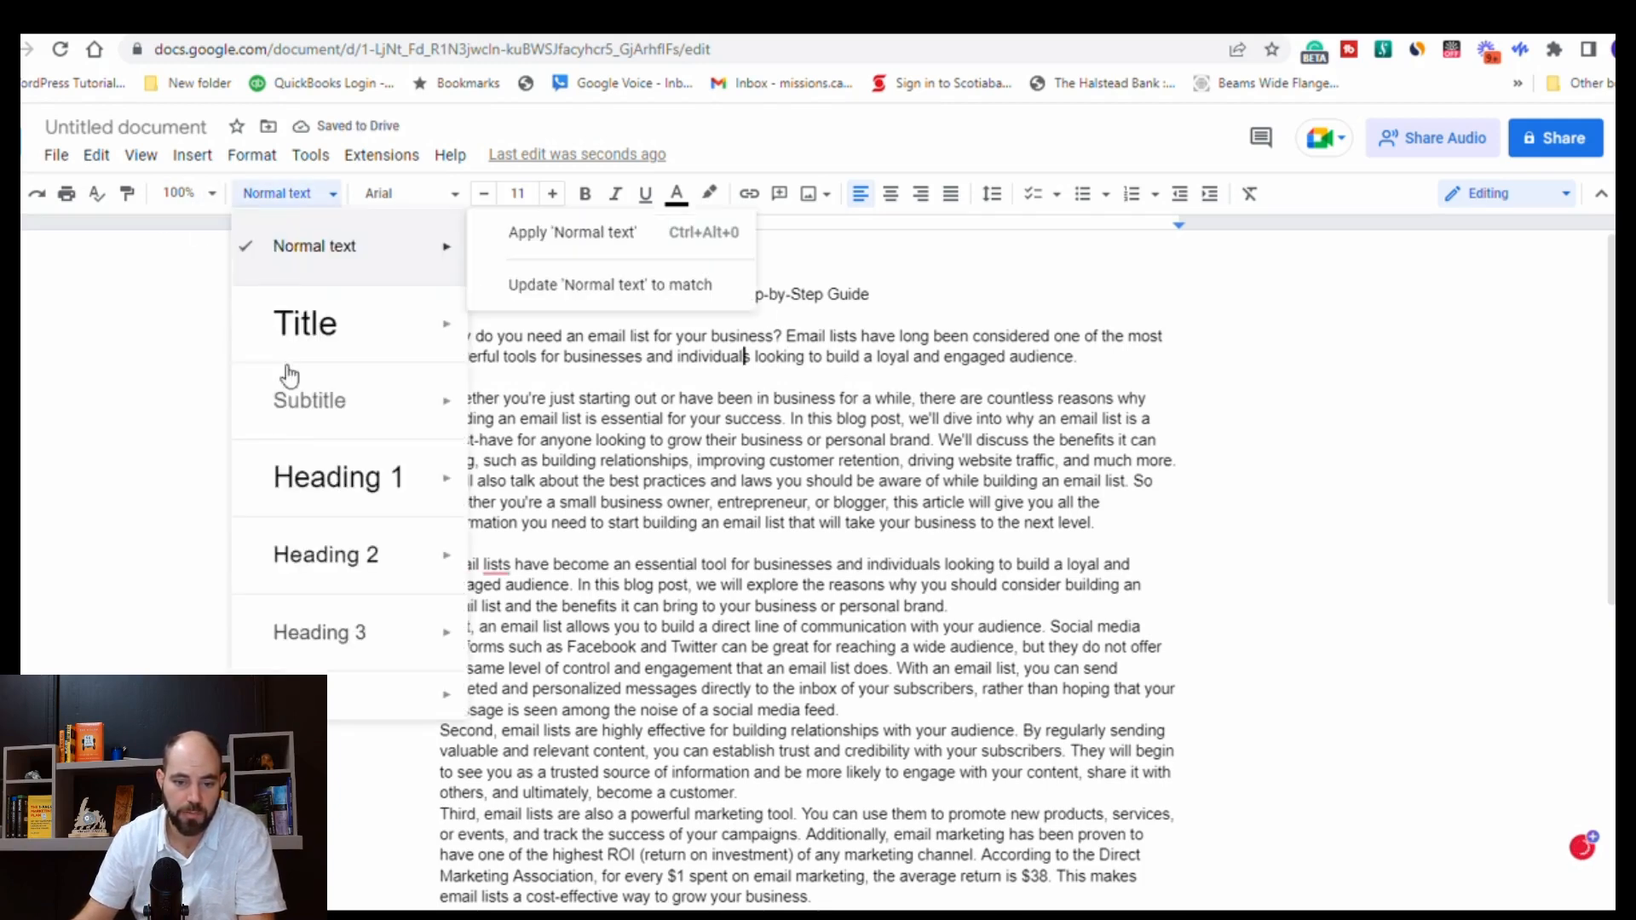
pyautogui.click(315, 495)
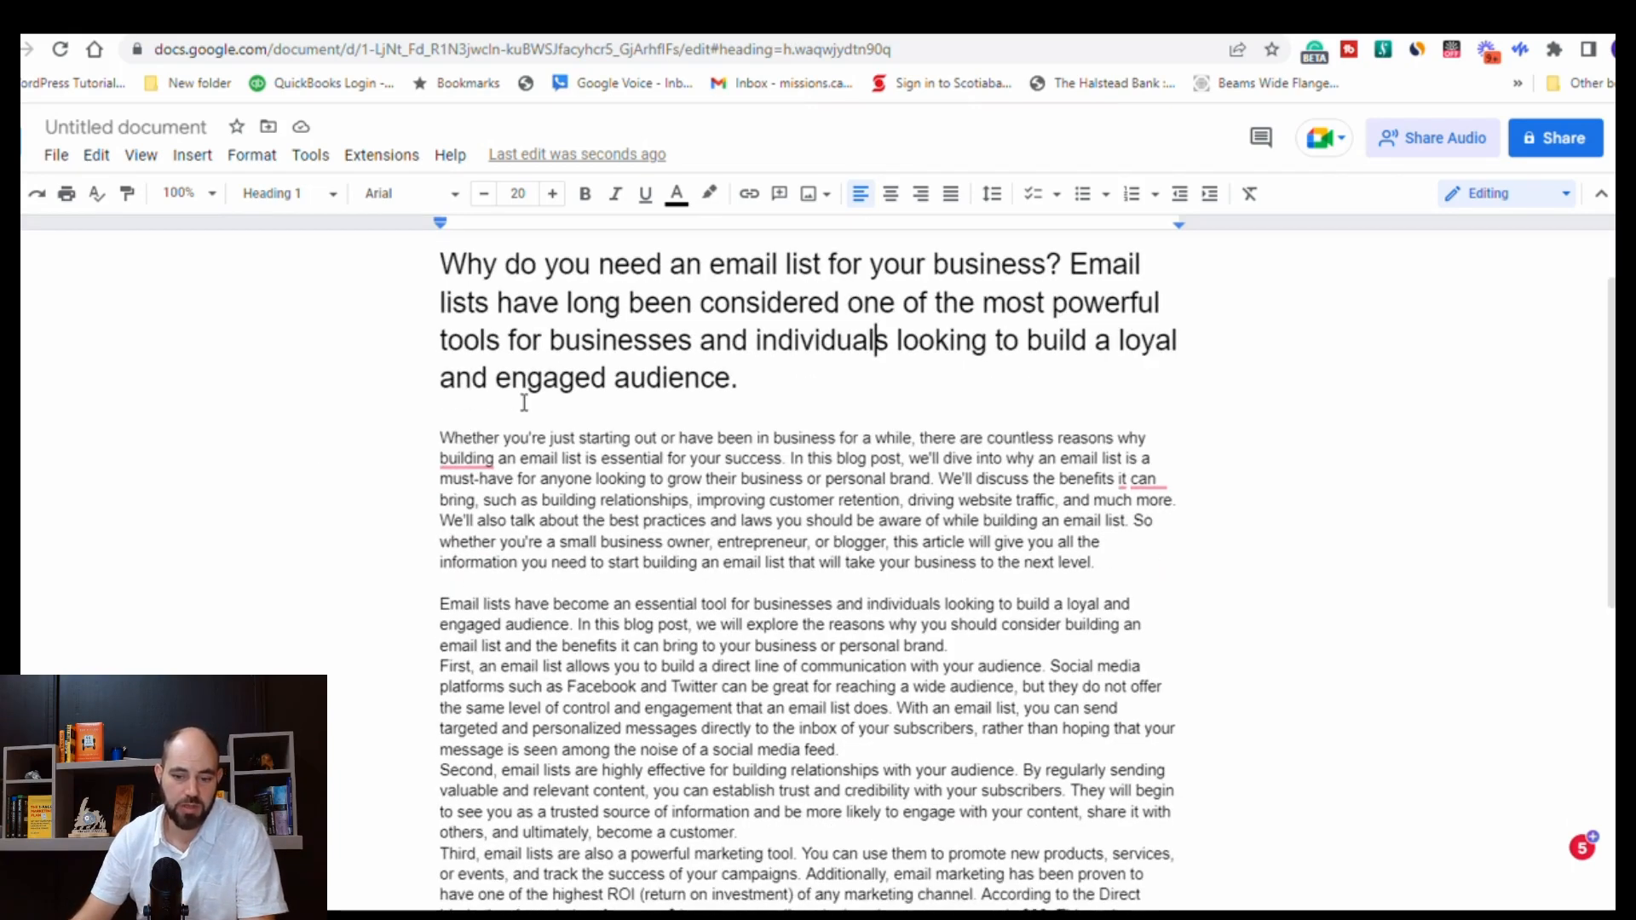
pyautogui.scroll(-1, 524, 399)
pyautogui.scroll(1, 524, 402)
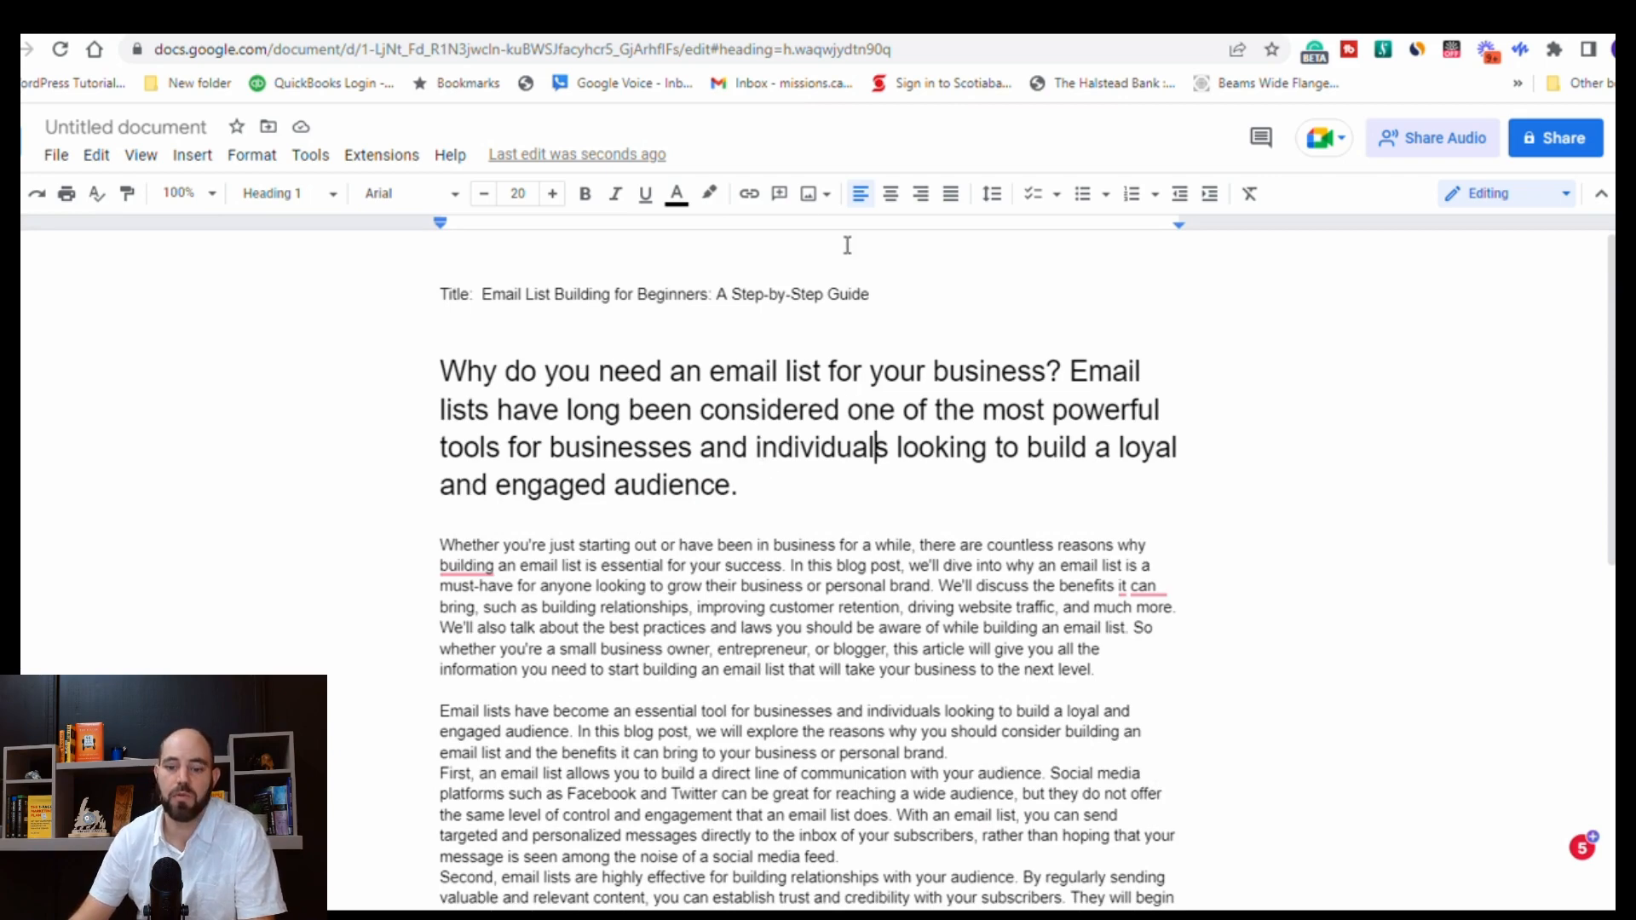
# Insert "you need an email list and that" before "building an email list is essential" in the "Whether you're just starting out" paragraph.
pyautogui.scroll(-1, 687, 471)
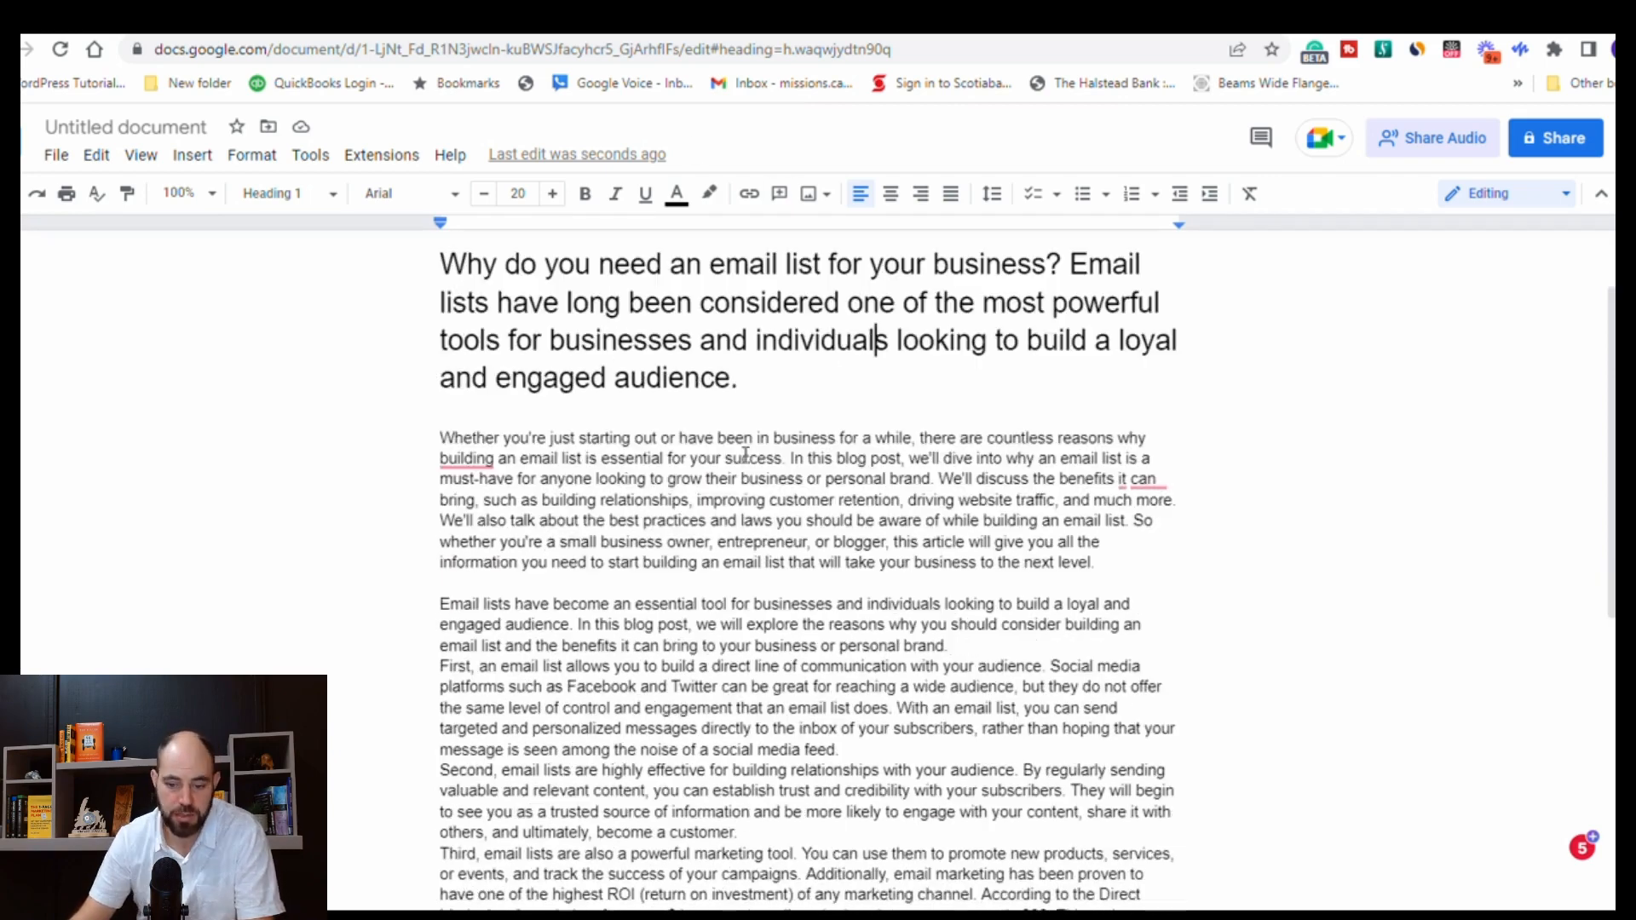
pyautogui.click(1156, 440)
pyautogui.write('you need an emai')
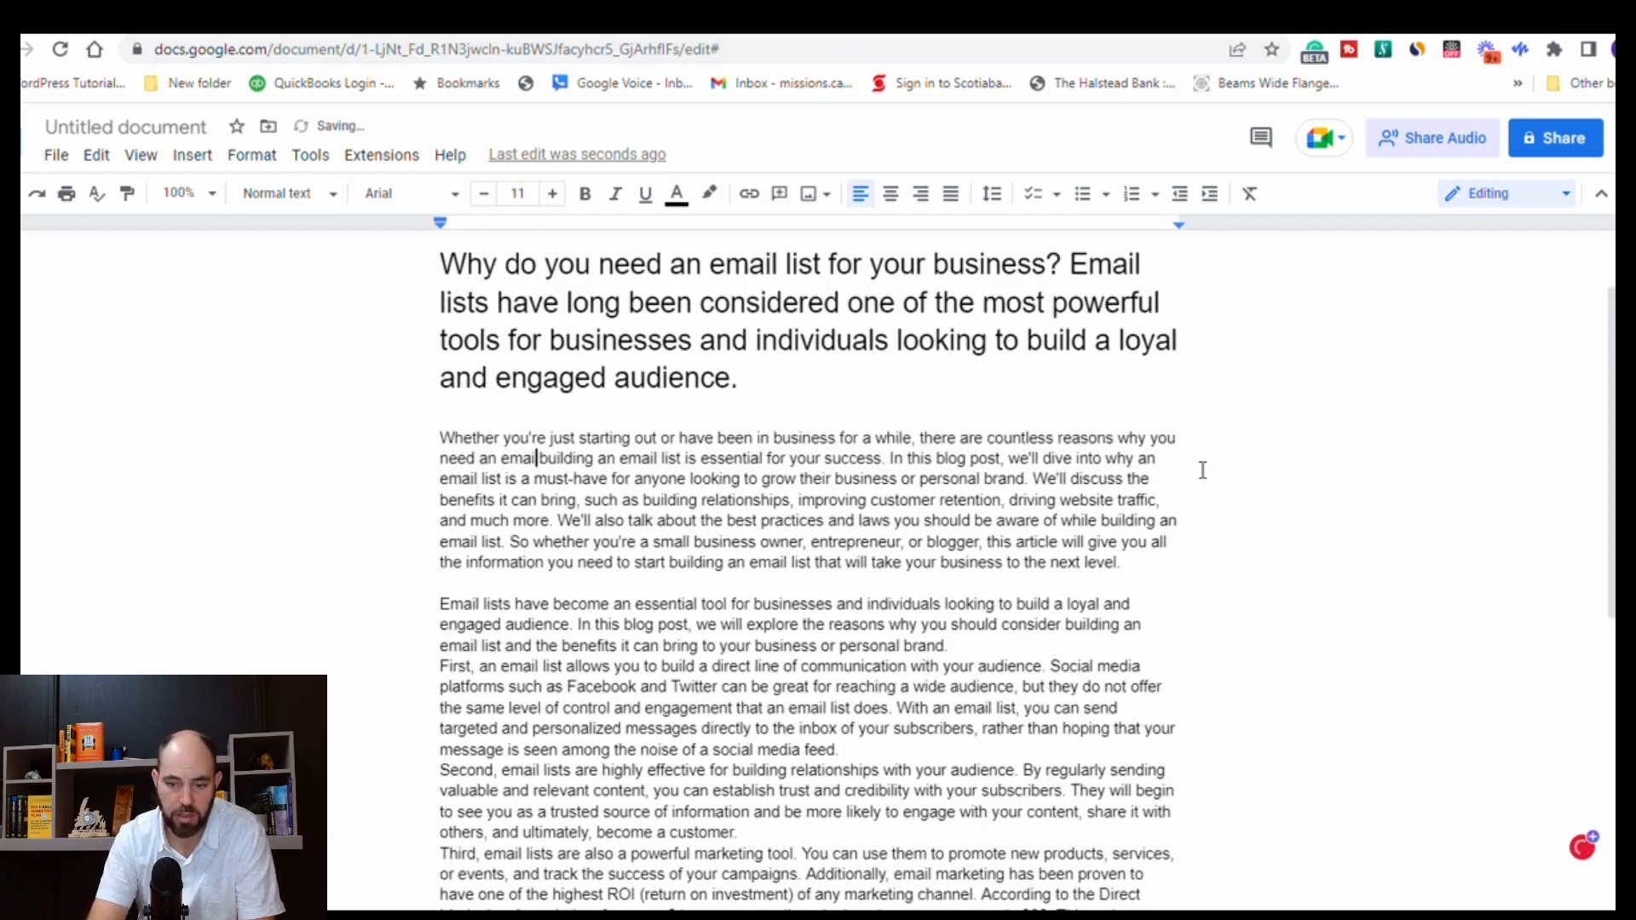
pyautogui.write('l list and that')
# Split the introduction before "In this blog post" and before "We'll also talk" into separate paragraphs with blank lines between them.
pyautogui.click(977, 458)
pyautogui.press('Return')
pyautogui.press('Return')
pyautogui.click(851, 542)
pyautogui.press('Return')
pyautogui.press('Return')
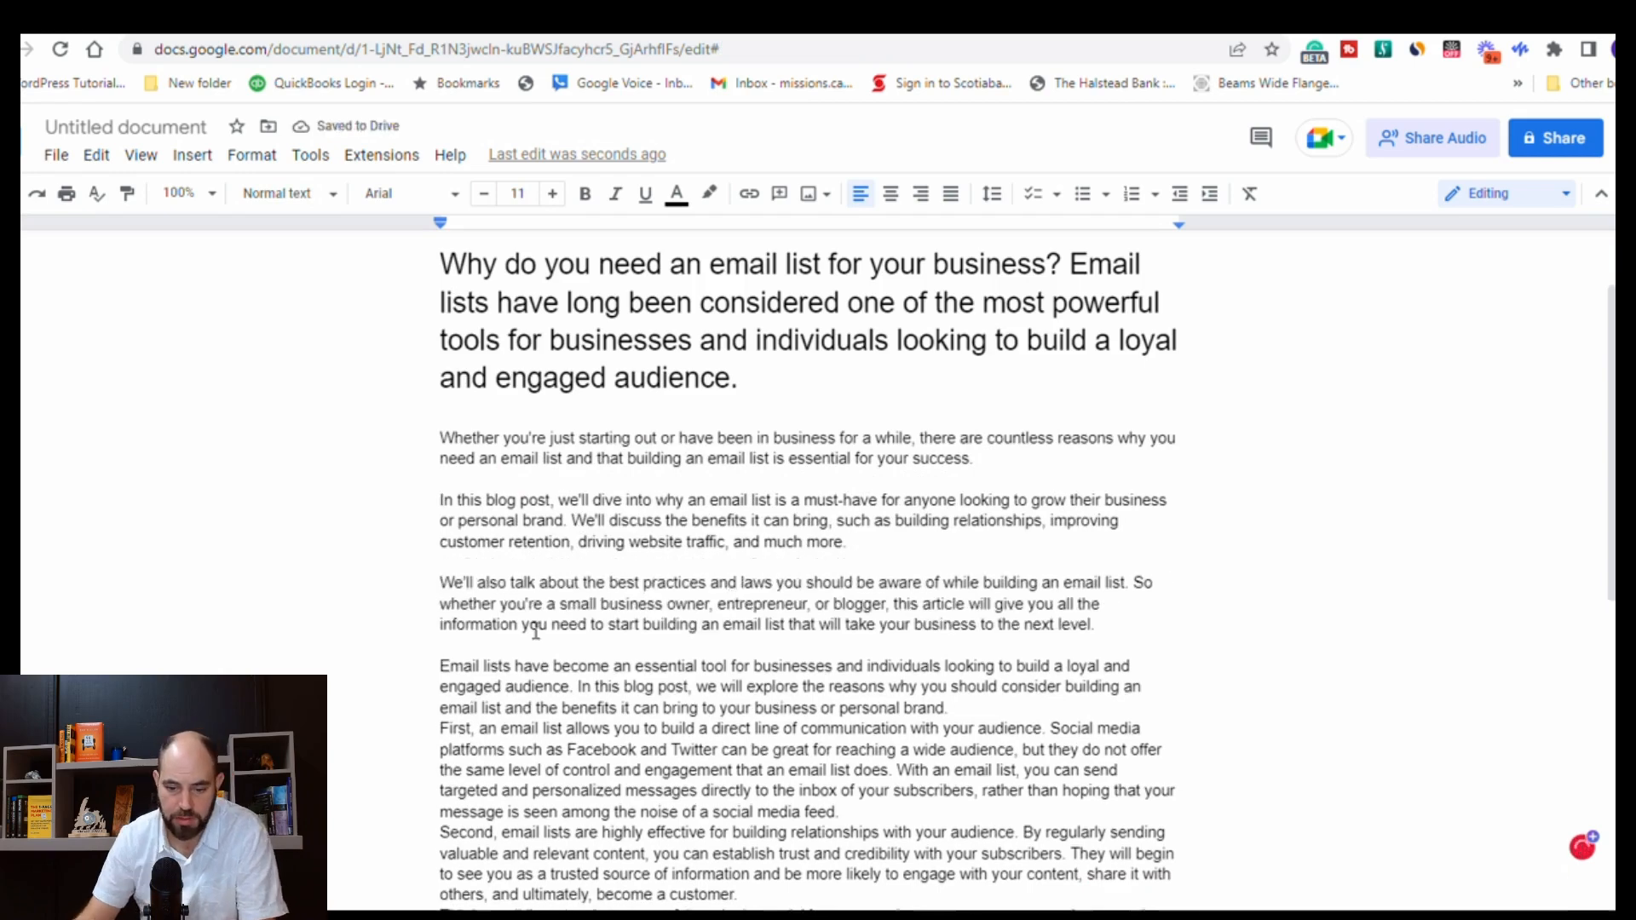
# Delete the redundant second introduction paragraph that begins "Email lists have become an essential tool".
pyautogui.scroll(-1, 1023, 569)
pyautogui.moveTo(949, 600); pyautogui.dragTo(440, 559)
pyautogui.press('BackSpace')
pyautogui.press('BackSpace')
# Add the Heading 2 "First - Build a direct line of communication" above the first reason, reusing the phrase copied from its text.
pyautogui.moveTo(662, 559); pyautogui.dragTo(906, 560)
pyautogui.hotkey('ctrl', 'c')
pyautogui.click(438, 560)
pyautogui.press('Return')
pyautogui.press('Return')
pyautogui.hotkey('ctrl', 'v')
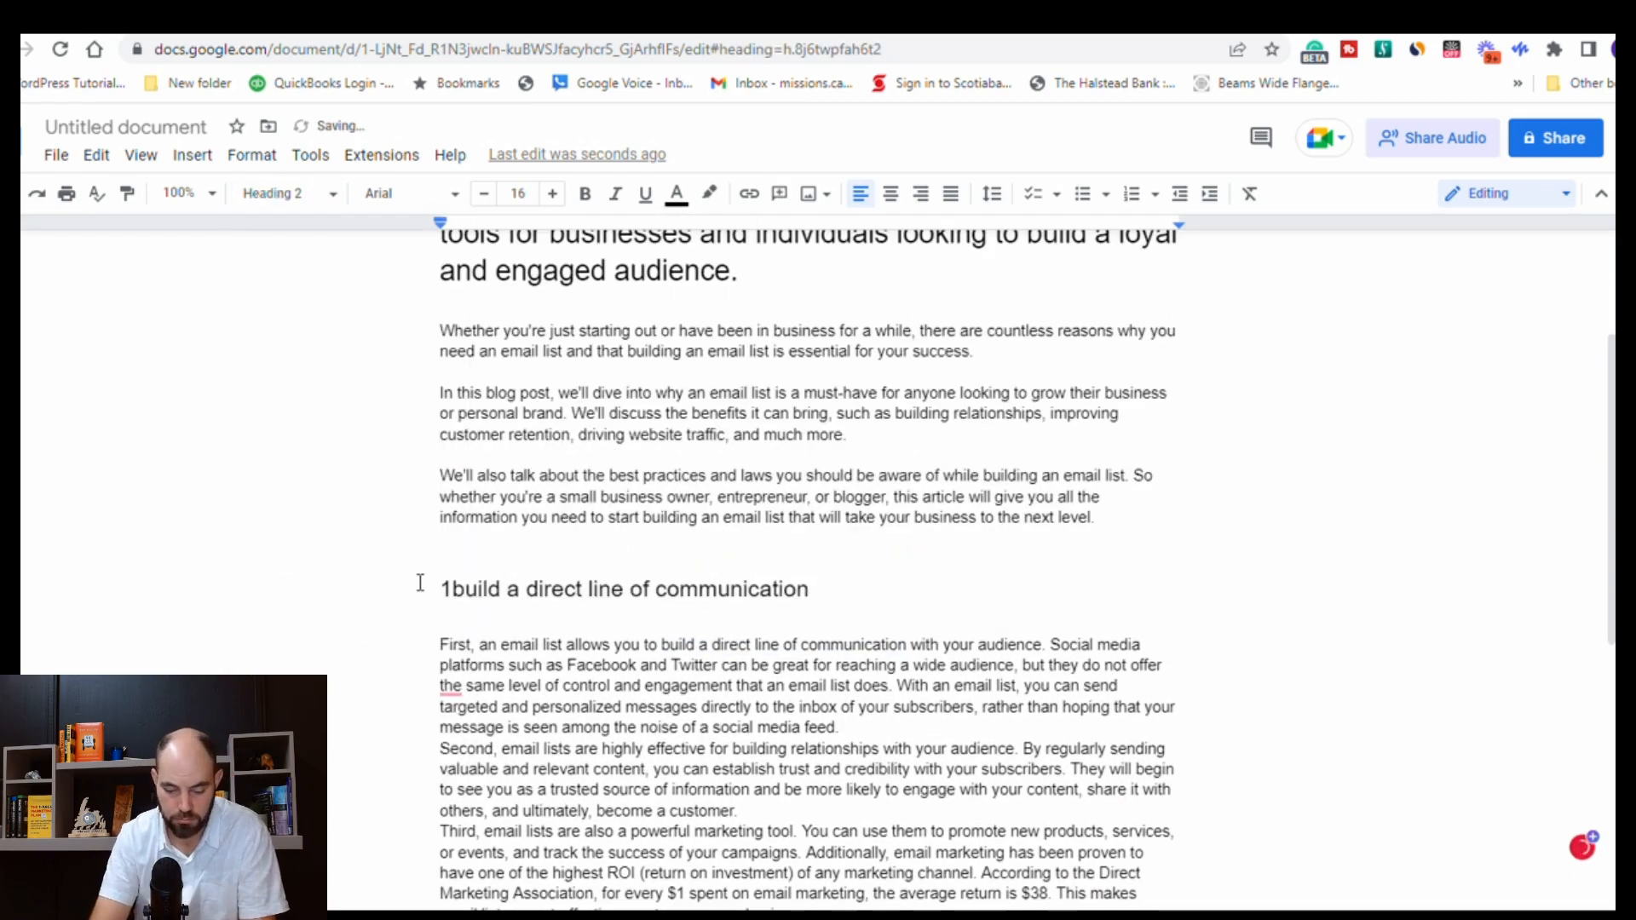
pyautogui.write('First - B')
# Make the first reason open with "An email list" instead of "First, an", and split it before "With an email list".
pyautogui.write('A')
pyautogui.scroll(-1, 483, 623)
pyautogui.moveTo(486, 623)
pyautogui.mouseDown()
pyautogui.moveTo(440, 623)
pyautogui.moveTo(440, 640)
pyautogui.mouseUp()
pyautogui.click(827, 558)
pyautogui.press('Return')
pyautogui.press('Return')
# Add the Heading 2 "Second - Building relationships" and split its text before "By regularly sending" and before "They will begin".
pyautogui.hotkey('ctrl', 'v')
pyautogui.click(288, 194)
pyautogui.write('Second - BE')
pyautogui.click(960, 537)
pyautogui.press('Return')
pyautogui.press('Return')
pyautogui.click(532, 595)
pyautogui.press('Return')
pyautogui.press('Return')
# Add the Heading 2 "Third - Marketing tool" and split its text before "Additionally" and before "According to the Direct Marketing Association".
pyautogui.moveTo(694, 610); pyautogui.dragTo(796, 611)
pyautogui.hotkey('ctrl', 'v')
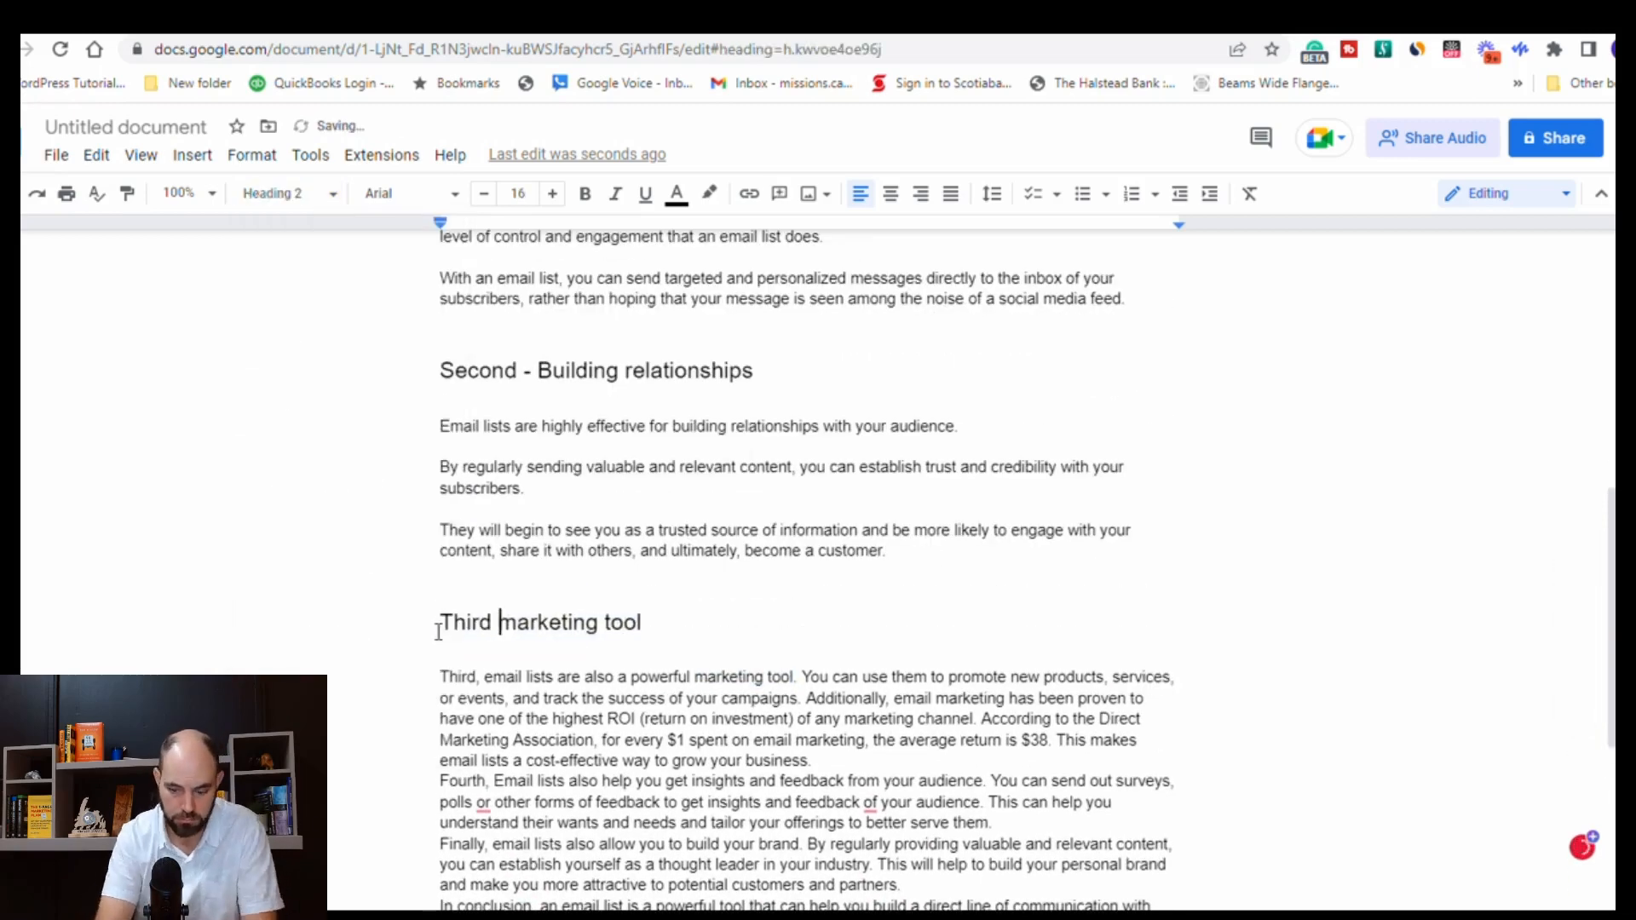
pyautogui.click(788, 484)
pyautogui.press('Return')
pyautogui.press('Return')
pyautogui.click(608, 546)
pyautogui.press('Return')
pyautogui.press('Return')
# Add the heading line "Fourth - Insights and feedback" above the fourth reason, using the phrase copied from its text.
pyautogui.moveTo(691, 670); pyautogui.dragTo(850, 670)
pyautogui.hotkey('ctrl', 'v')
pyautogui.write('Fourth - I')
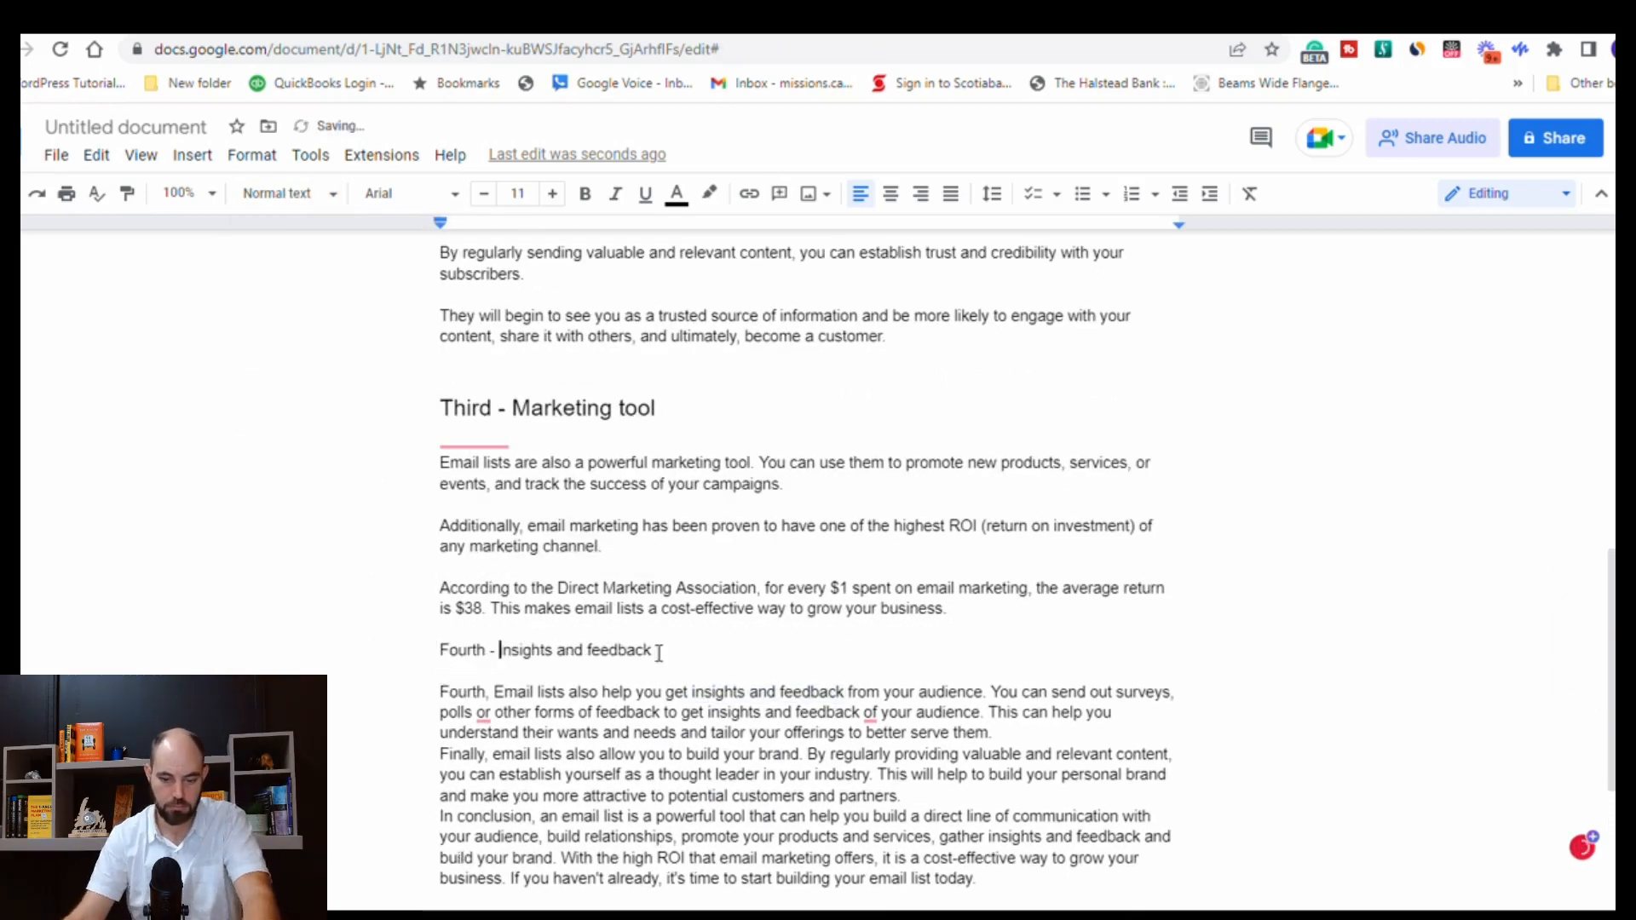
# Remove the leading "Fourth," from the fourth reason and split it before "You can send out surveys".
pyautogui.press('BackSpace')
pyautogui.press('BackSpace')
pyautogui.press('BackSpace')
pyautogui.press('BackSpace')
pyautogui.press('BackSpace')
pyautogui.press('BackSpace')
pyautogui.press('BackSpace')
pyautogui.press('BackSpace')
pyautogui.click(937, 629)
pyautogui.press('Return')
pyautogui.press('Return')
# Add the heading line "Fifth - Build your brand" above the paragraph that begins "Finally", set off by blank lines.
pyautogui.click(1212, 696)
pyautogui.press('Return')
pyautogui.press('Return')
pyautogui.click(449, 726)
pyautogui.hotkey('ctrl', 'v')
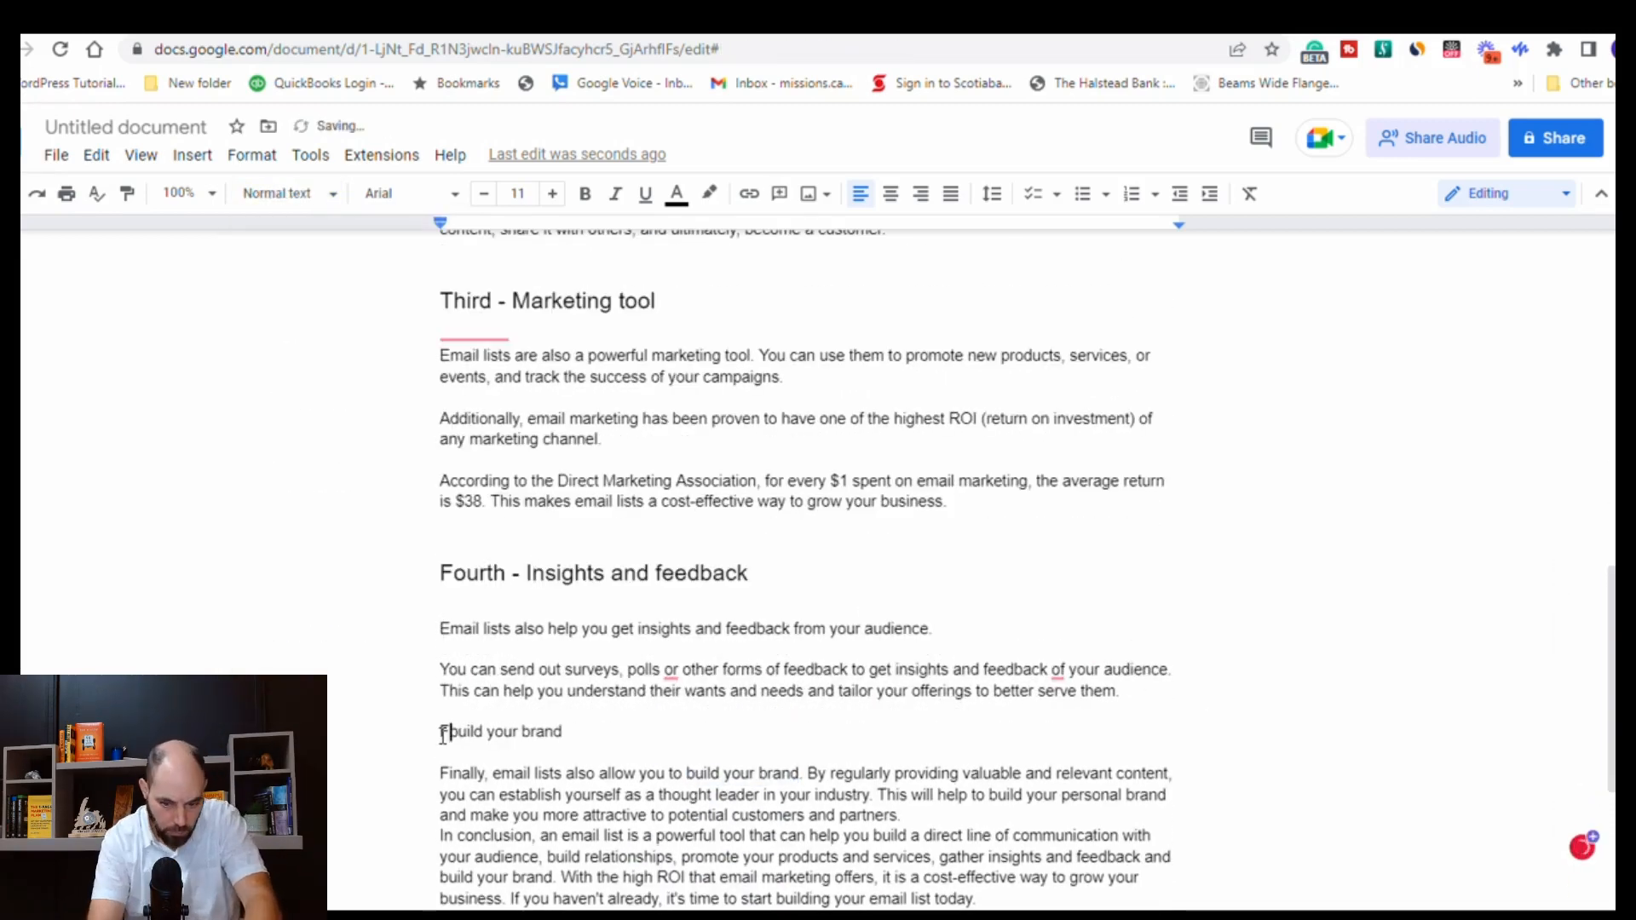
pyautogui.write('Fith - B')
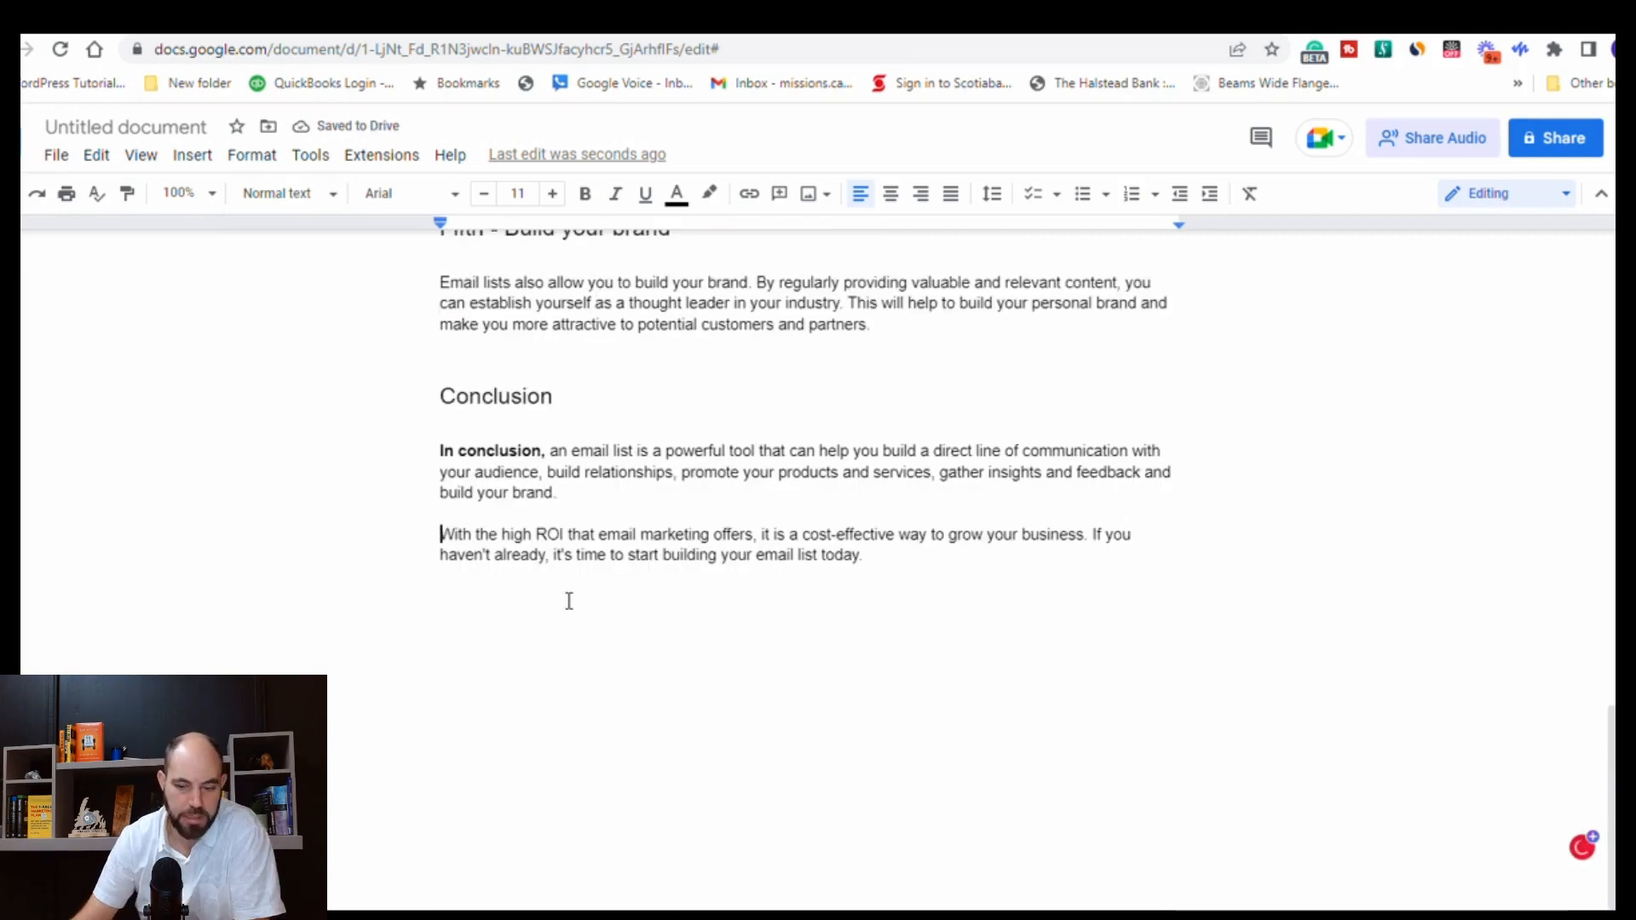
# Review the whole formatted blog from title to conclusion, examining the headings, paragraph breaks and overall flow.
pyautogui.scroll(10, 569, 602)
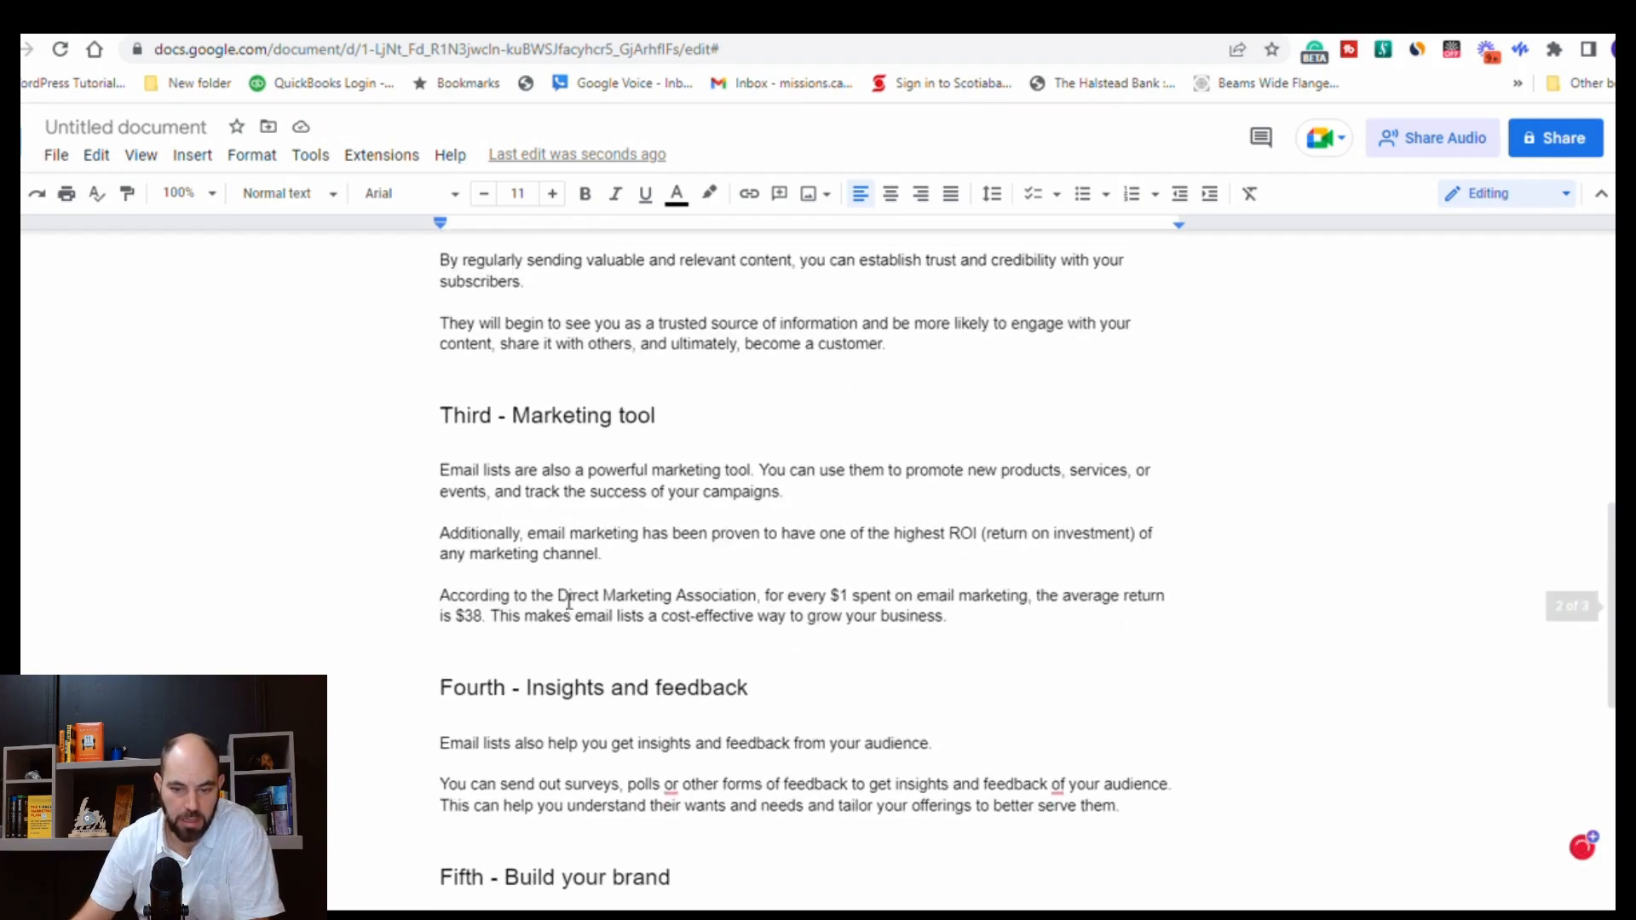
pyautogui.scroll(5, 570, 602)
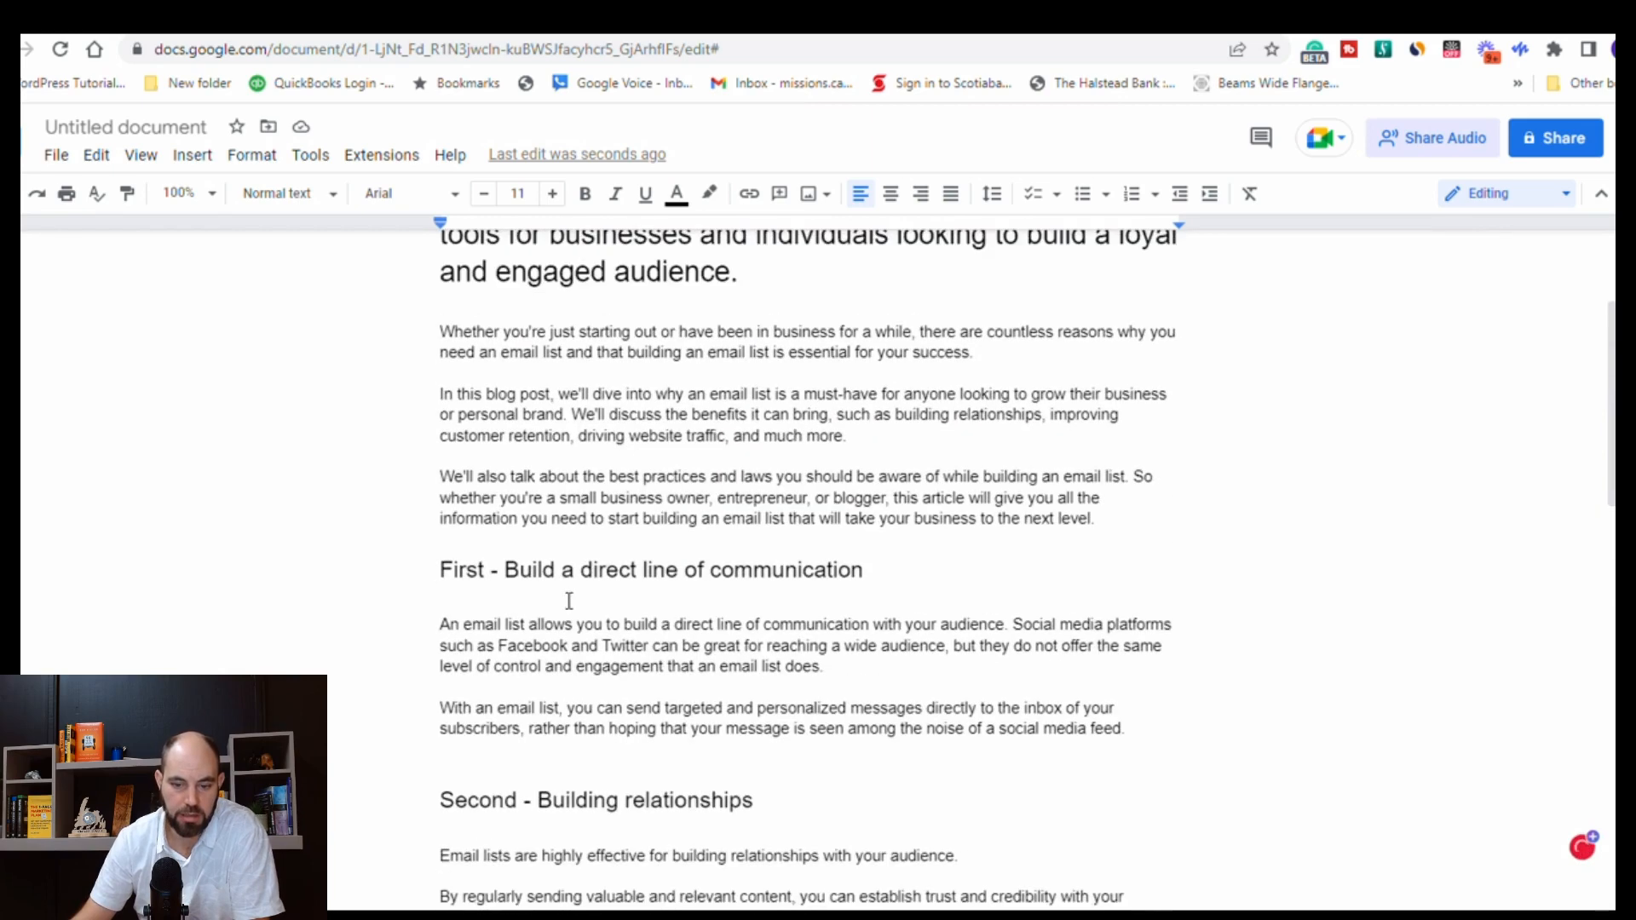
pyautogui.scroll(1, 570, 602)
pyautogui.scroll(-1, 577, 647)
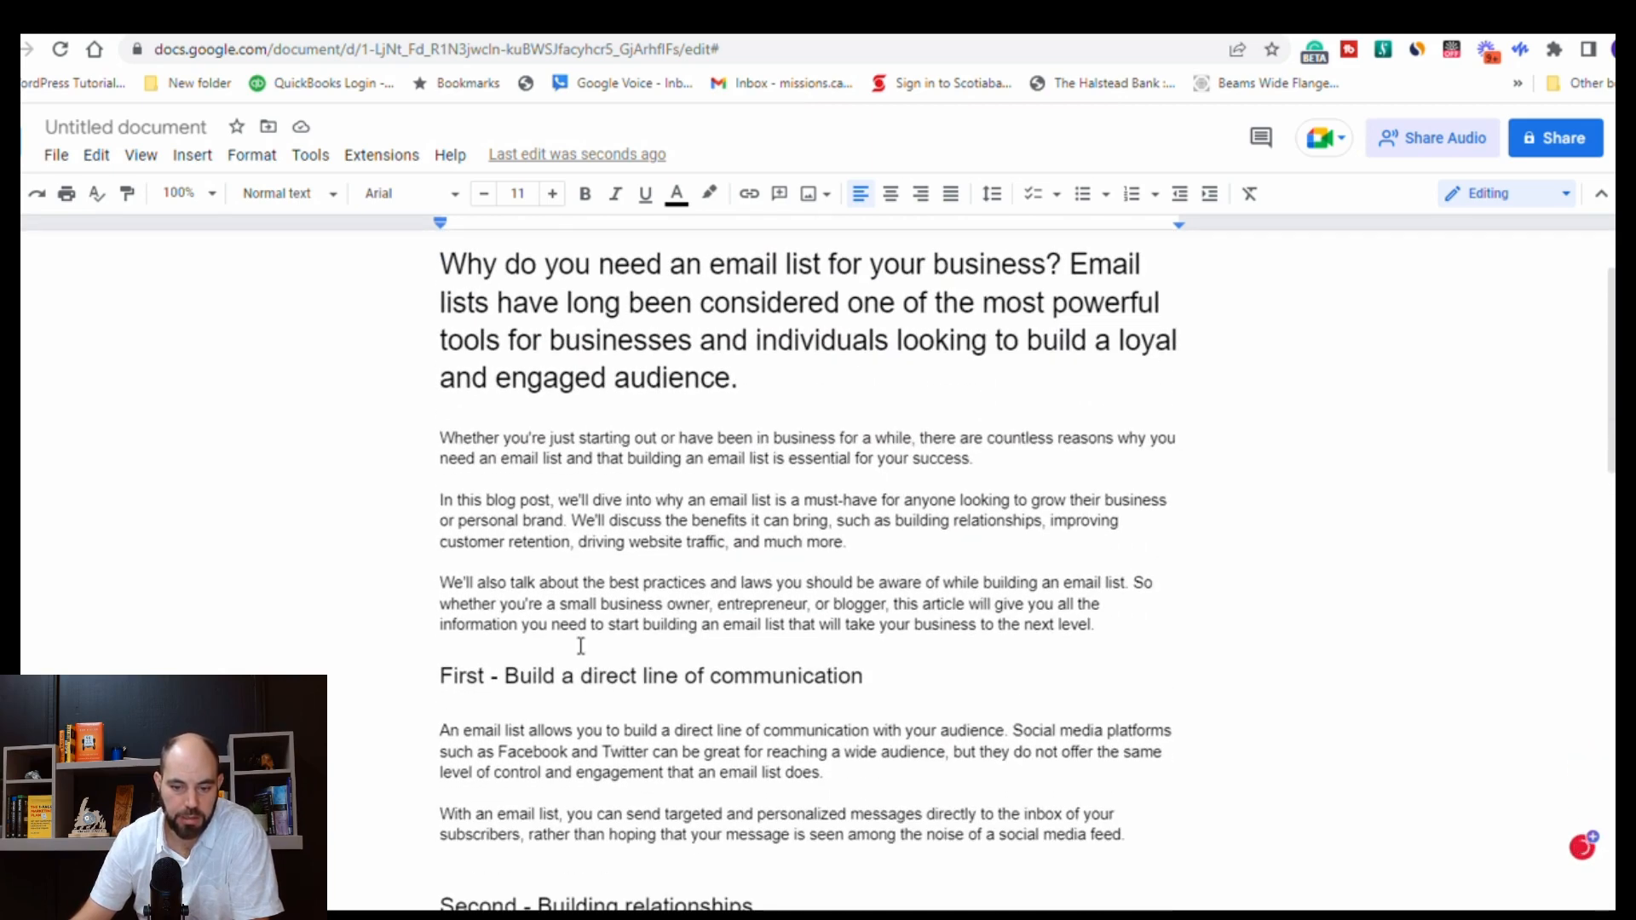
pyautogui.scroll(-3, 554, 631)
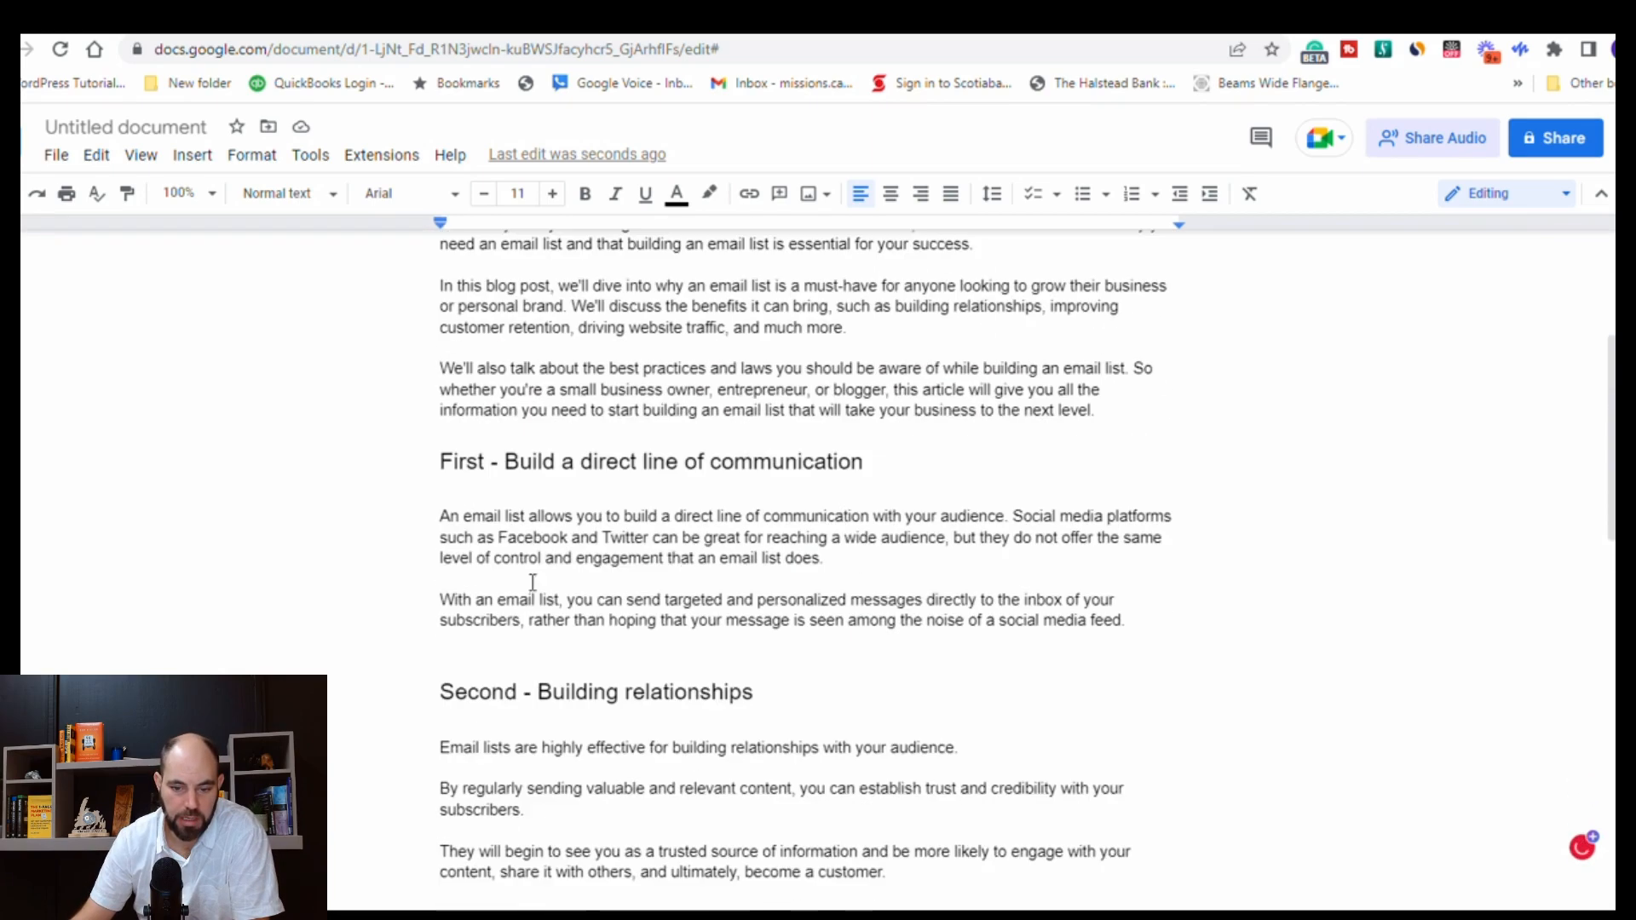
pyautogui.scroll(3, 534, 585)
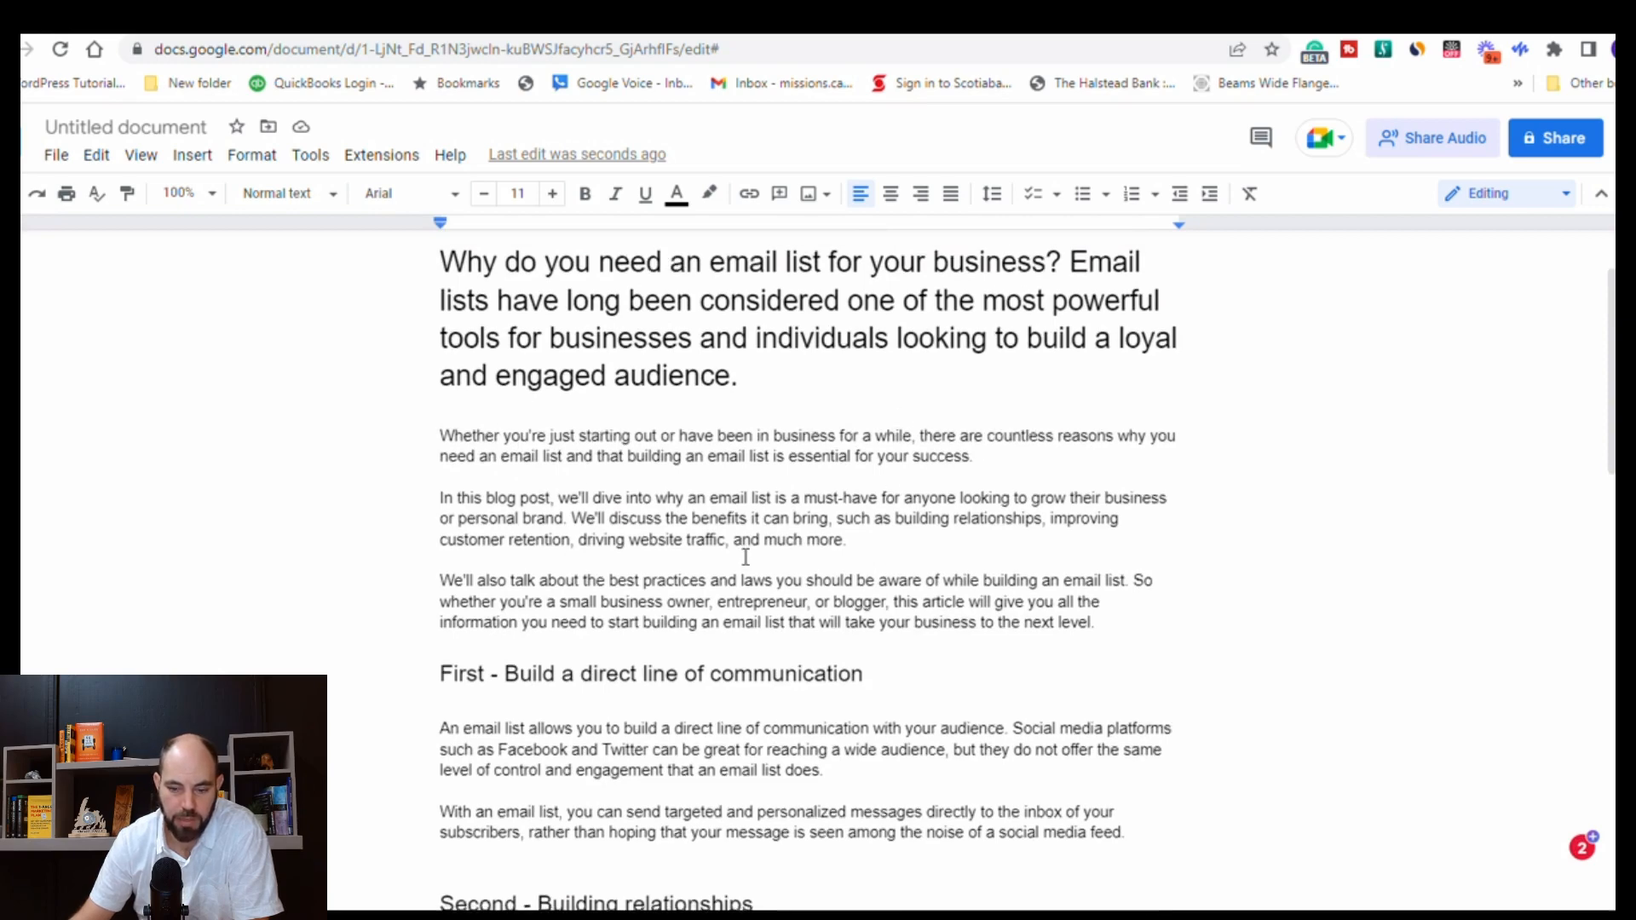
pyautogui.scroll(-3, 742, 559)
pyautogui.scroll(-2, 745, 557)
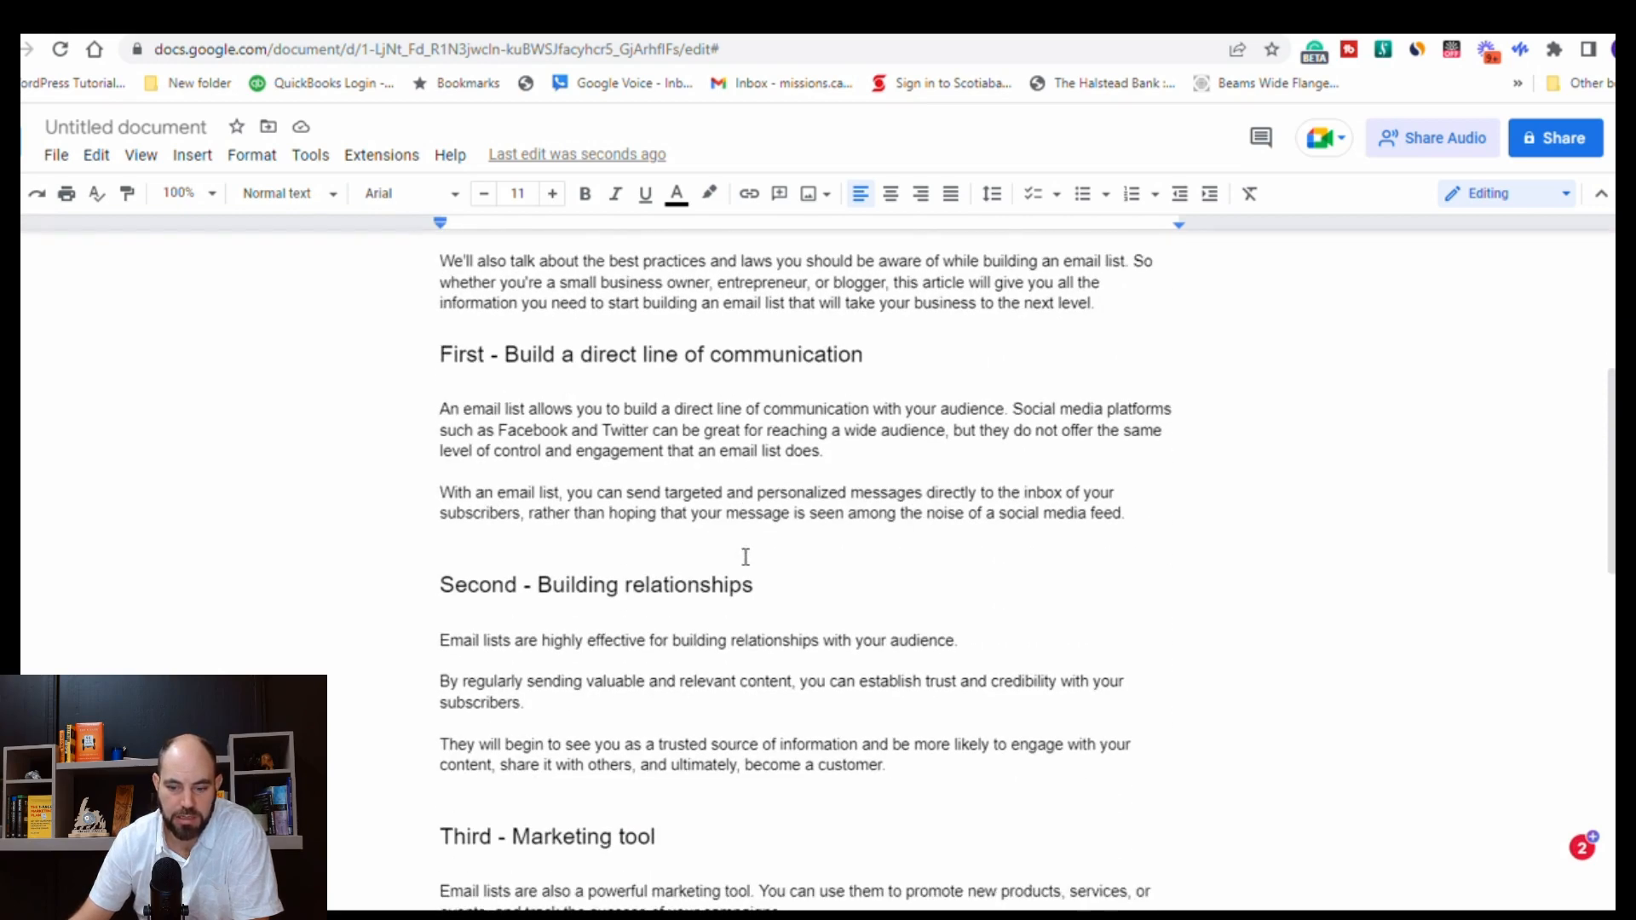
pyautogui.scroll(-4, 745, 557)
pyautogui.scroll(-4, 746, 558)
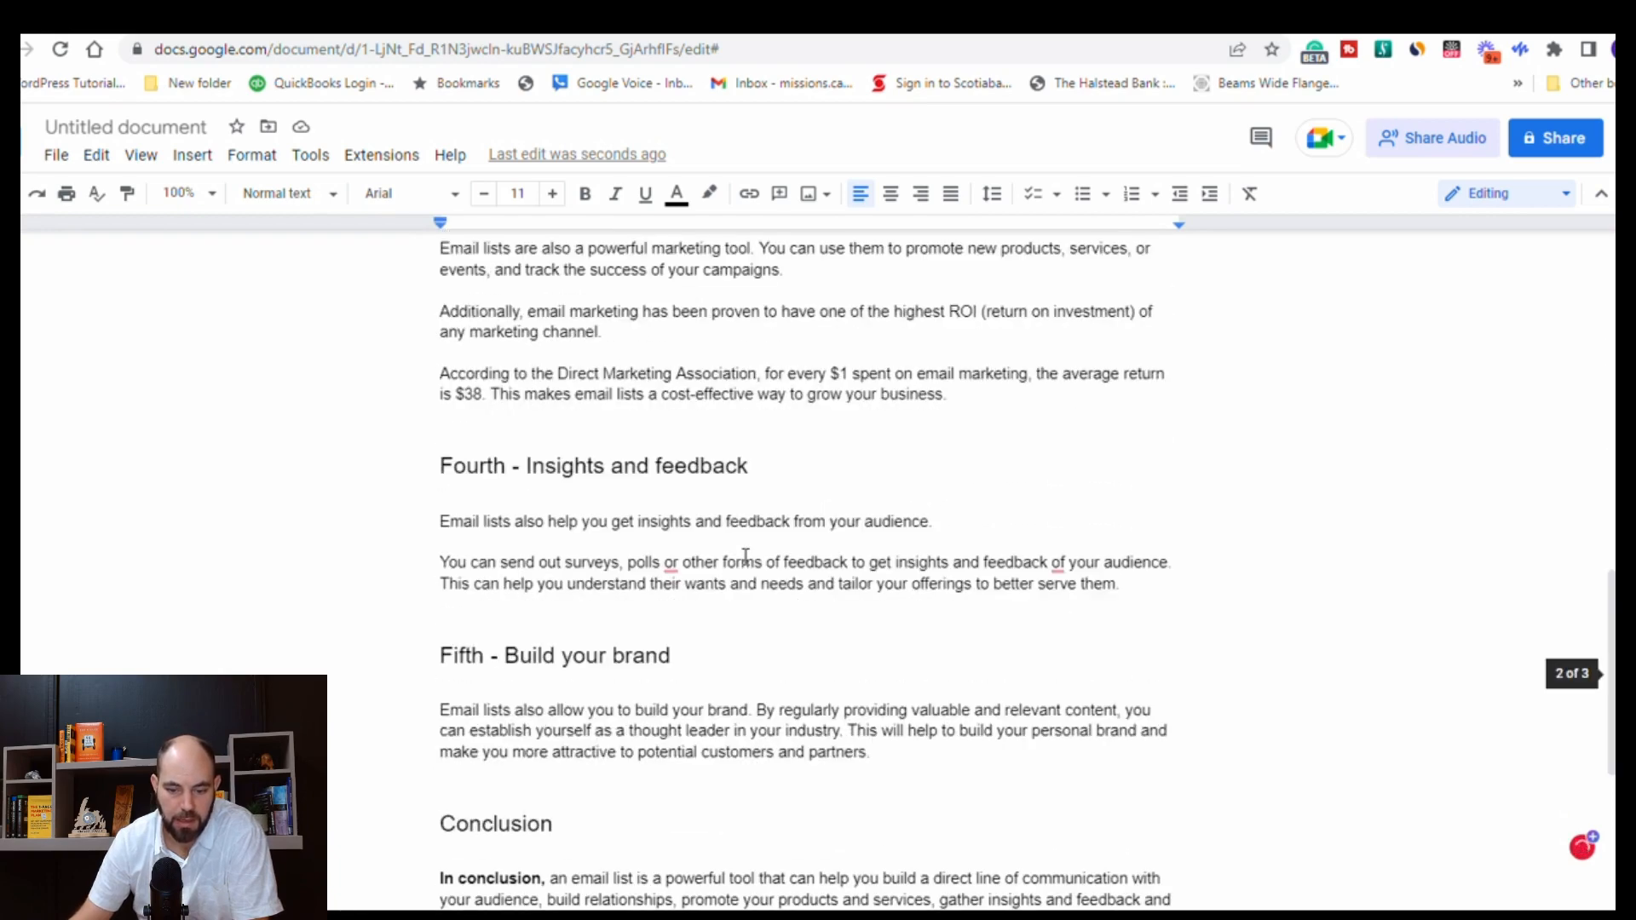
pyautogui.scroll(-2, 512, 610)
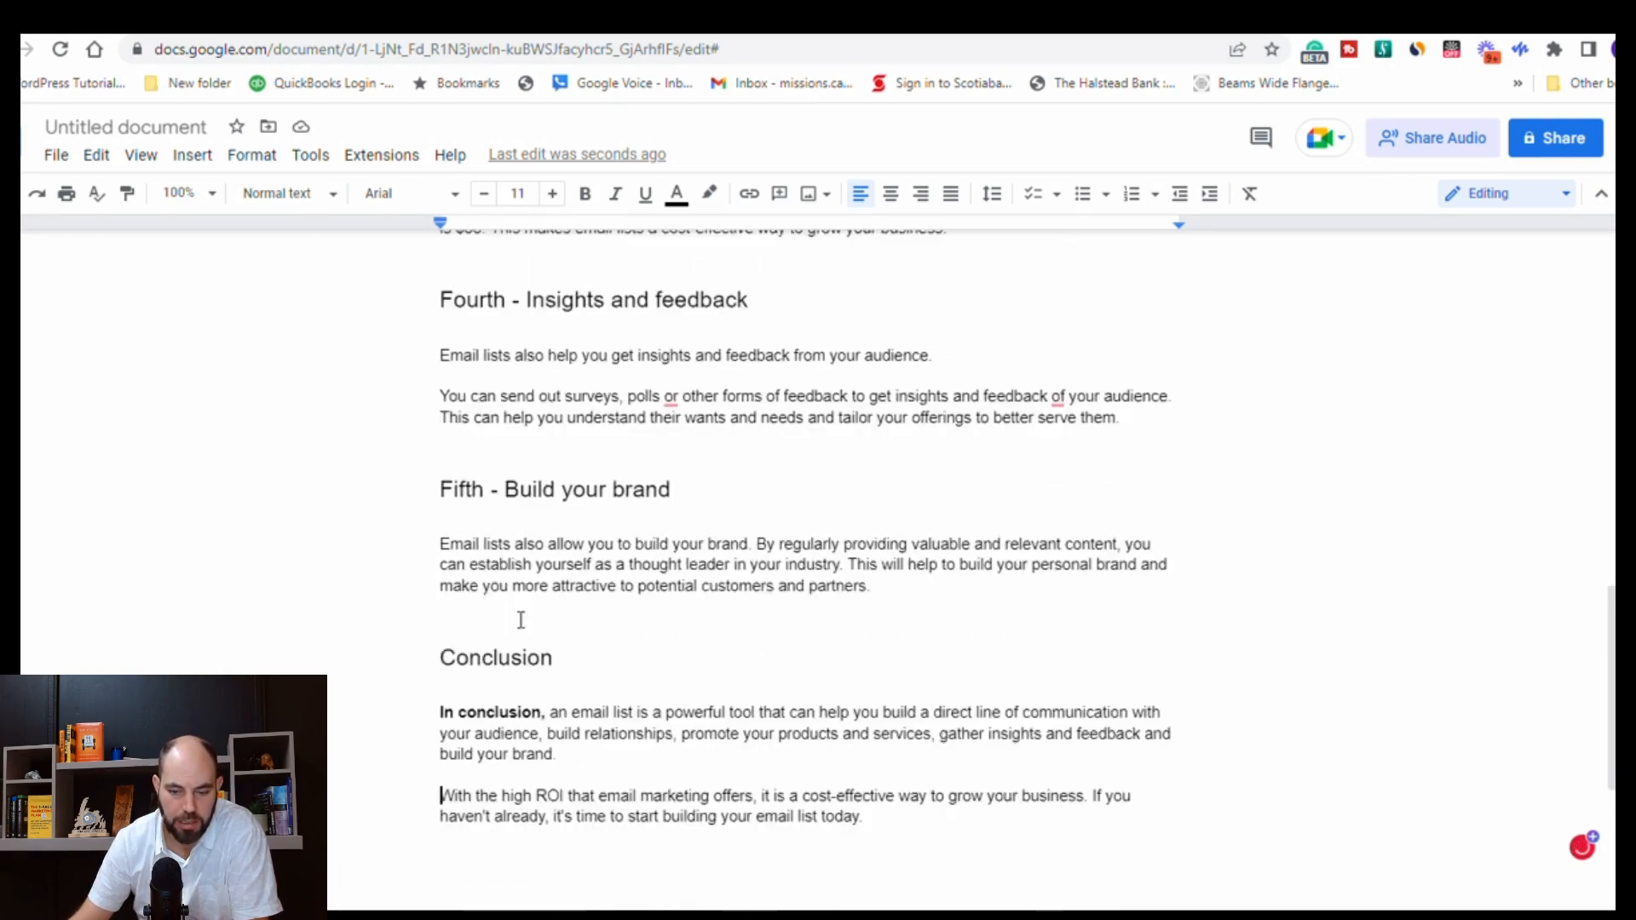
pyautogui.scroll(3, 941, 467)
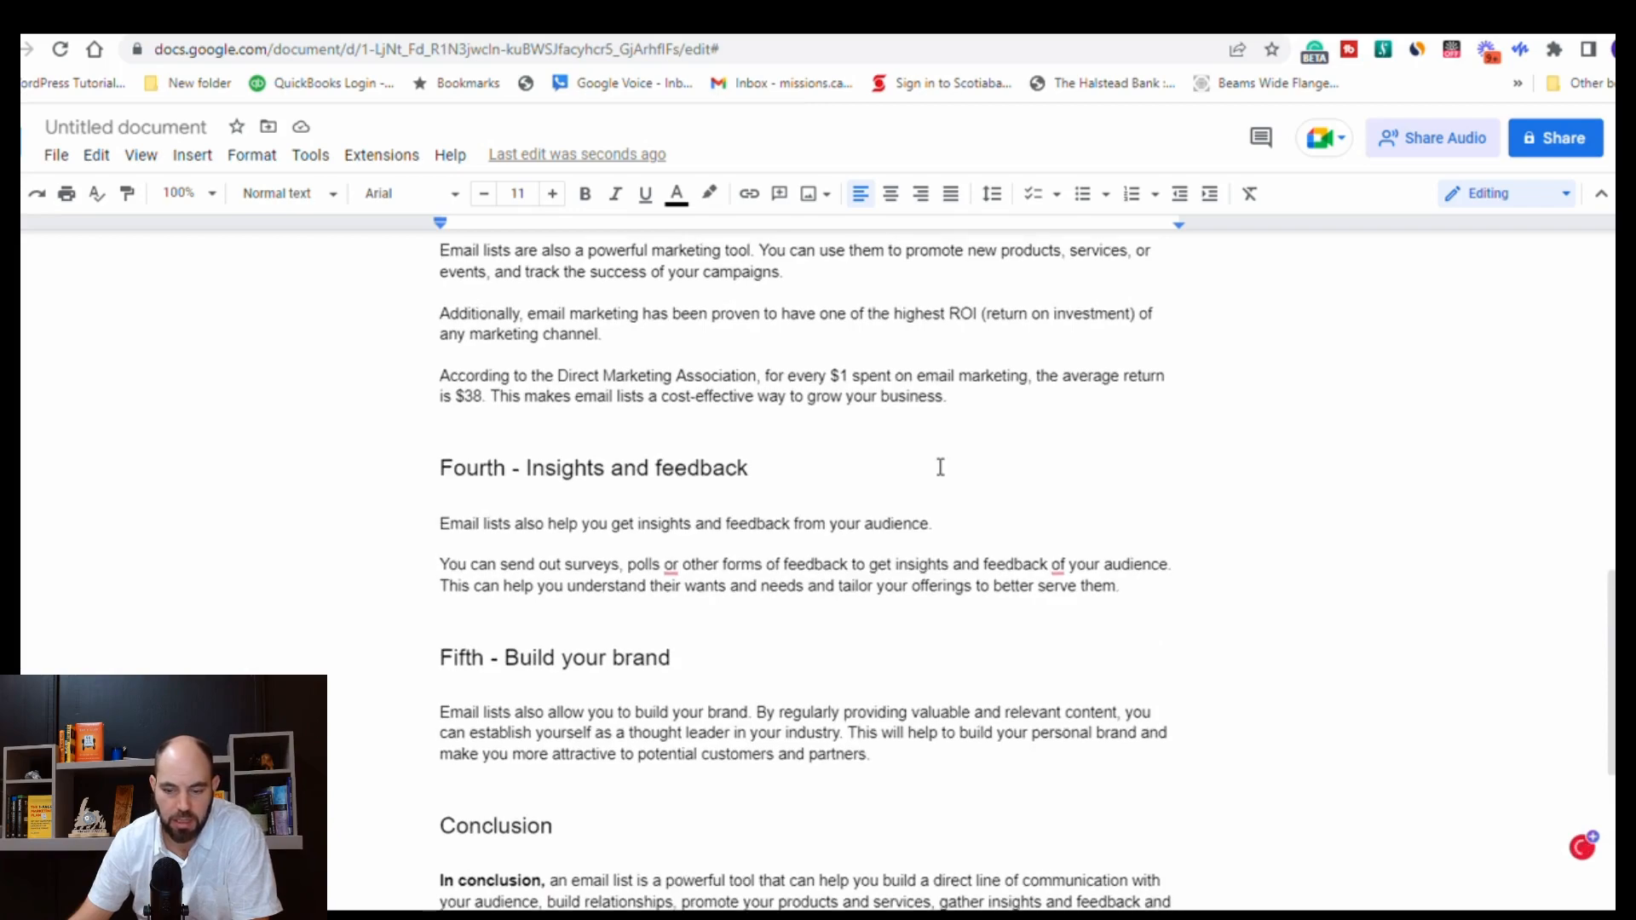
pyautogui.scroll(2, 941, 467)
pyautogui.scroll(-5, 940, 467)
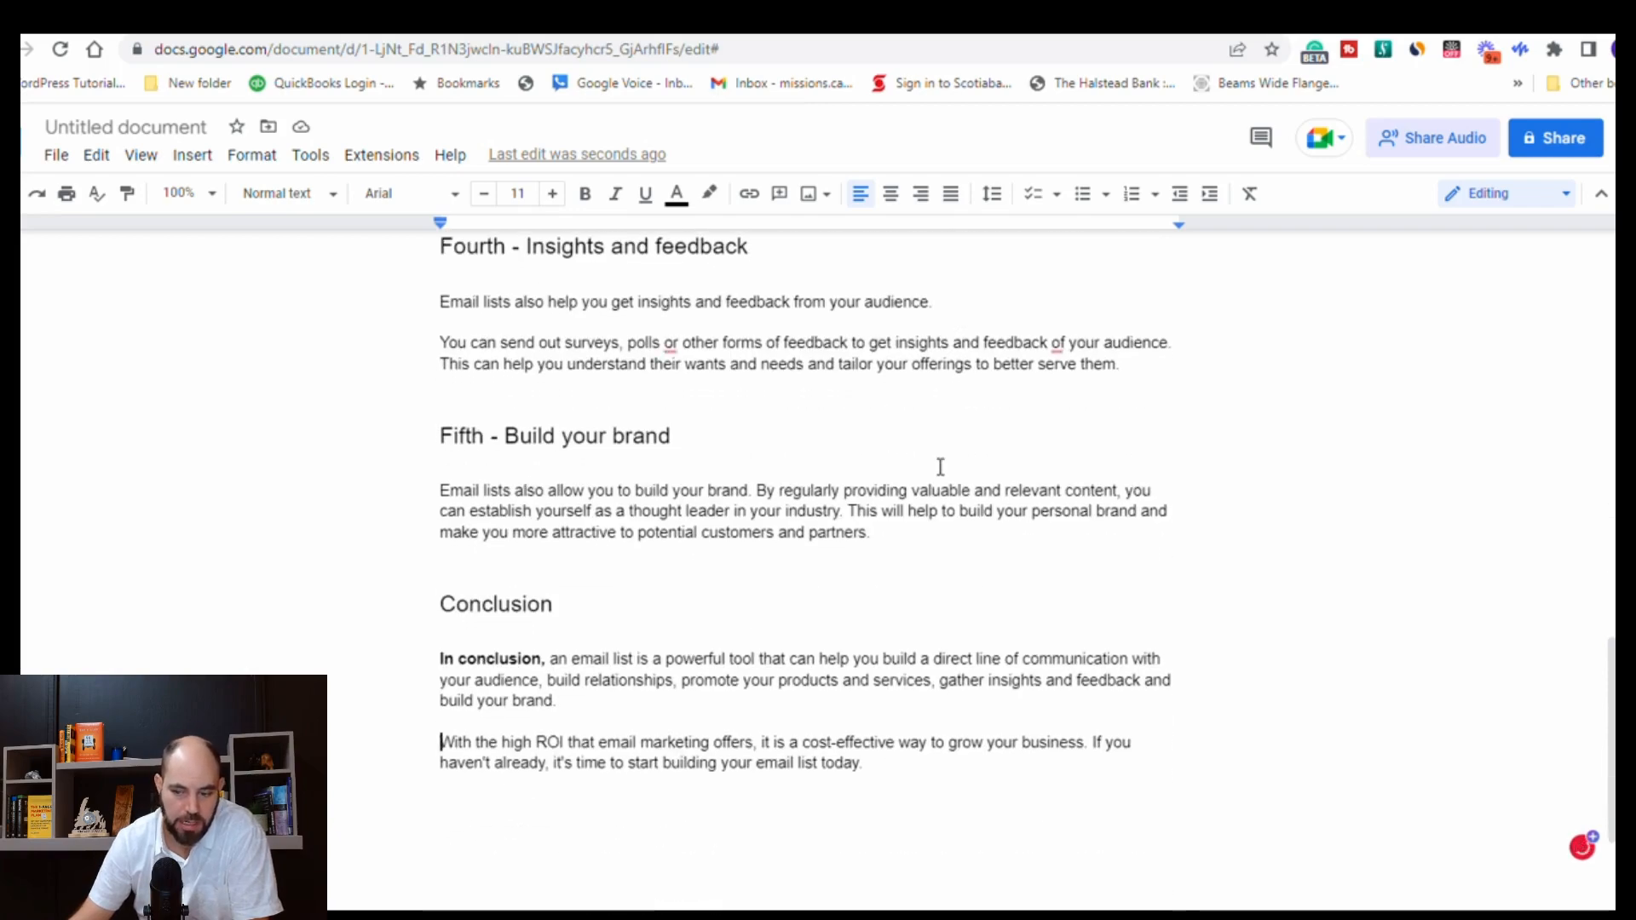
pyautogui.scroll(-2, 941, 467)
pyautogui.scroll(12, 941, 467)
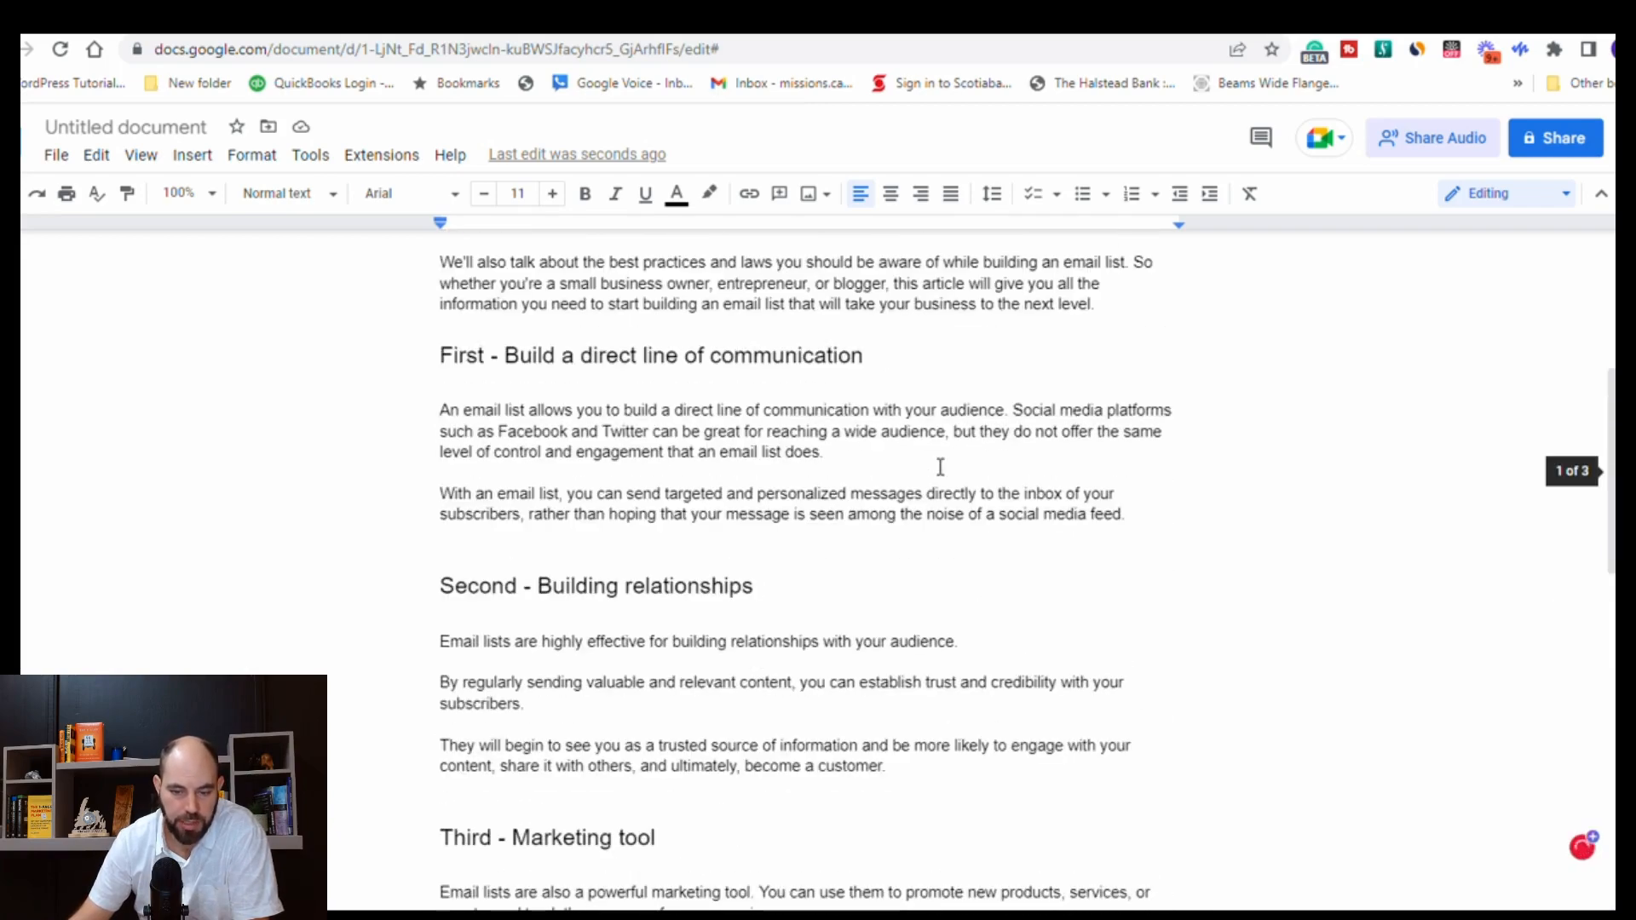
pyautogui.scroll(3, 941, 467)
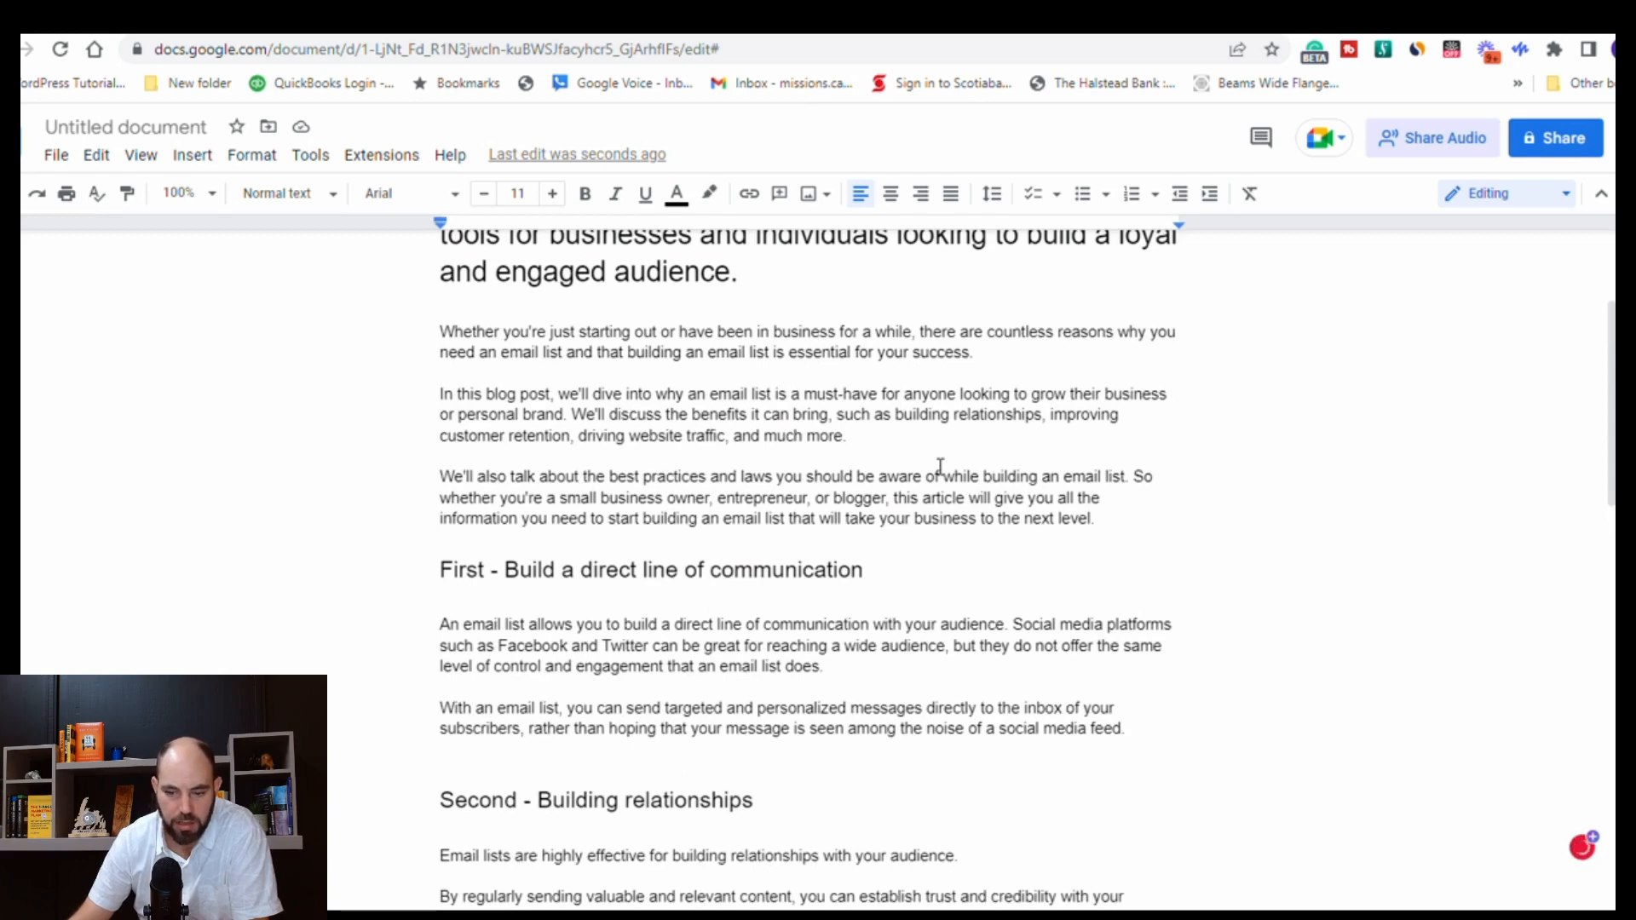
pyautogui.scroll(3, 941, 467)
pyautogui.scroll(-2, 771, 493)
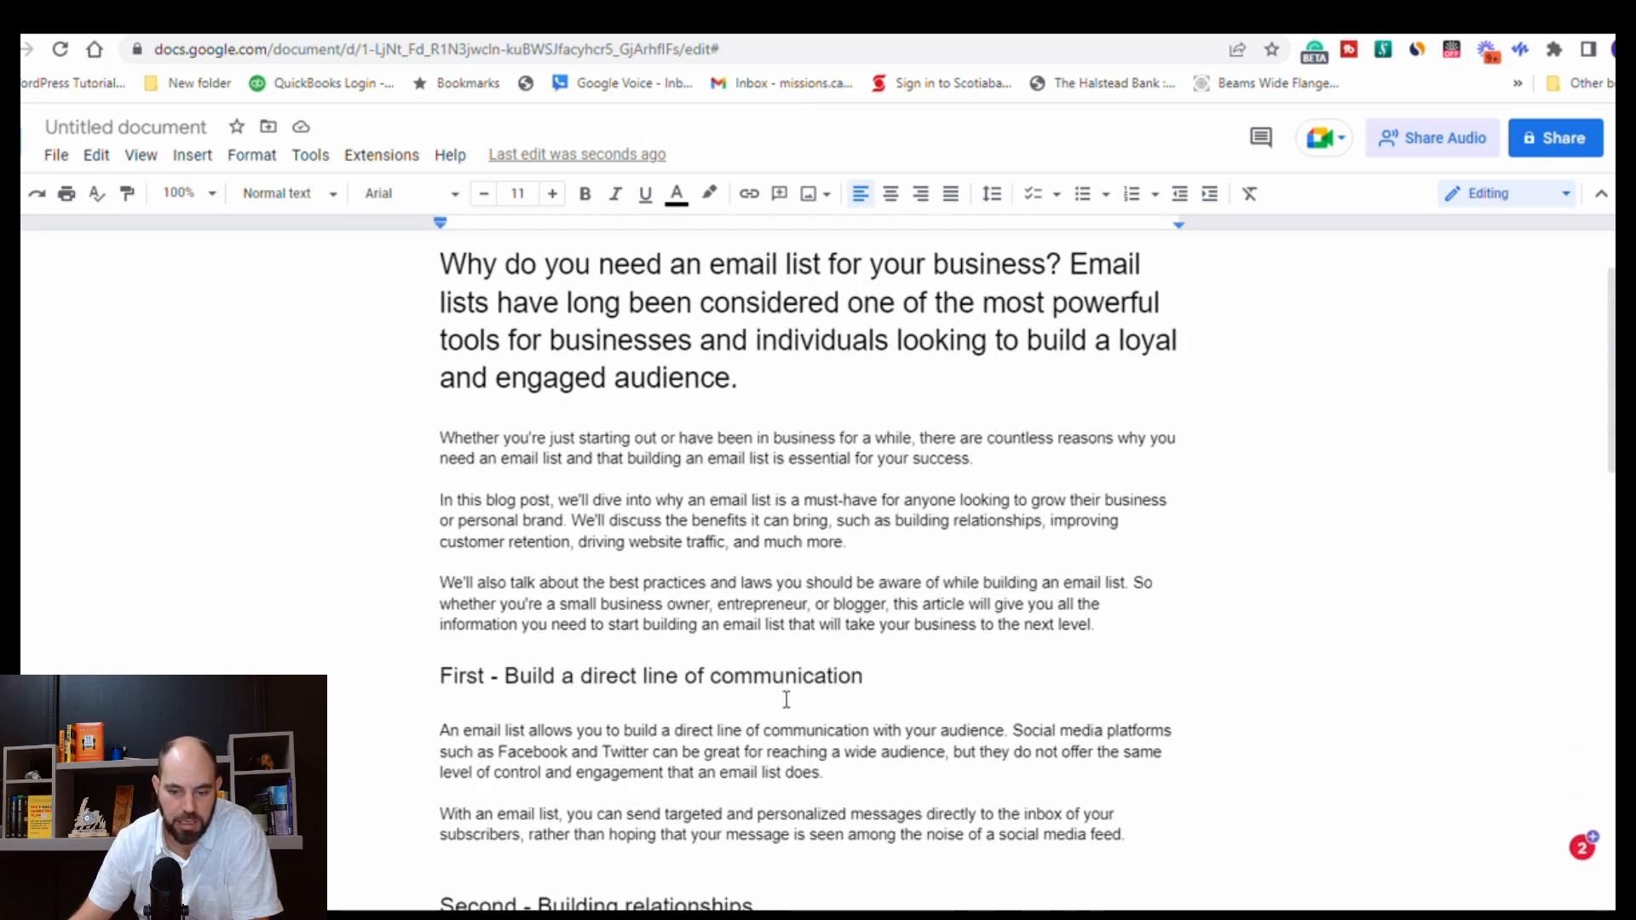
pyautogui.scroll(-3, 785, 699)
pyautogui.scroll(-3, 665, 426)
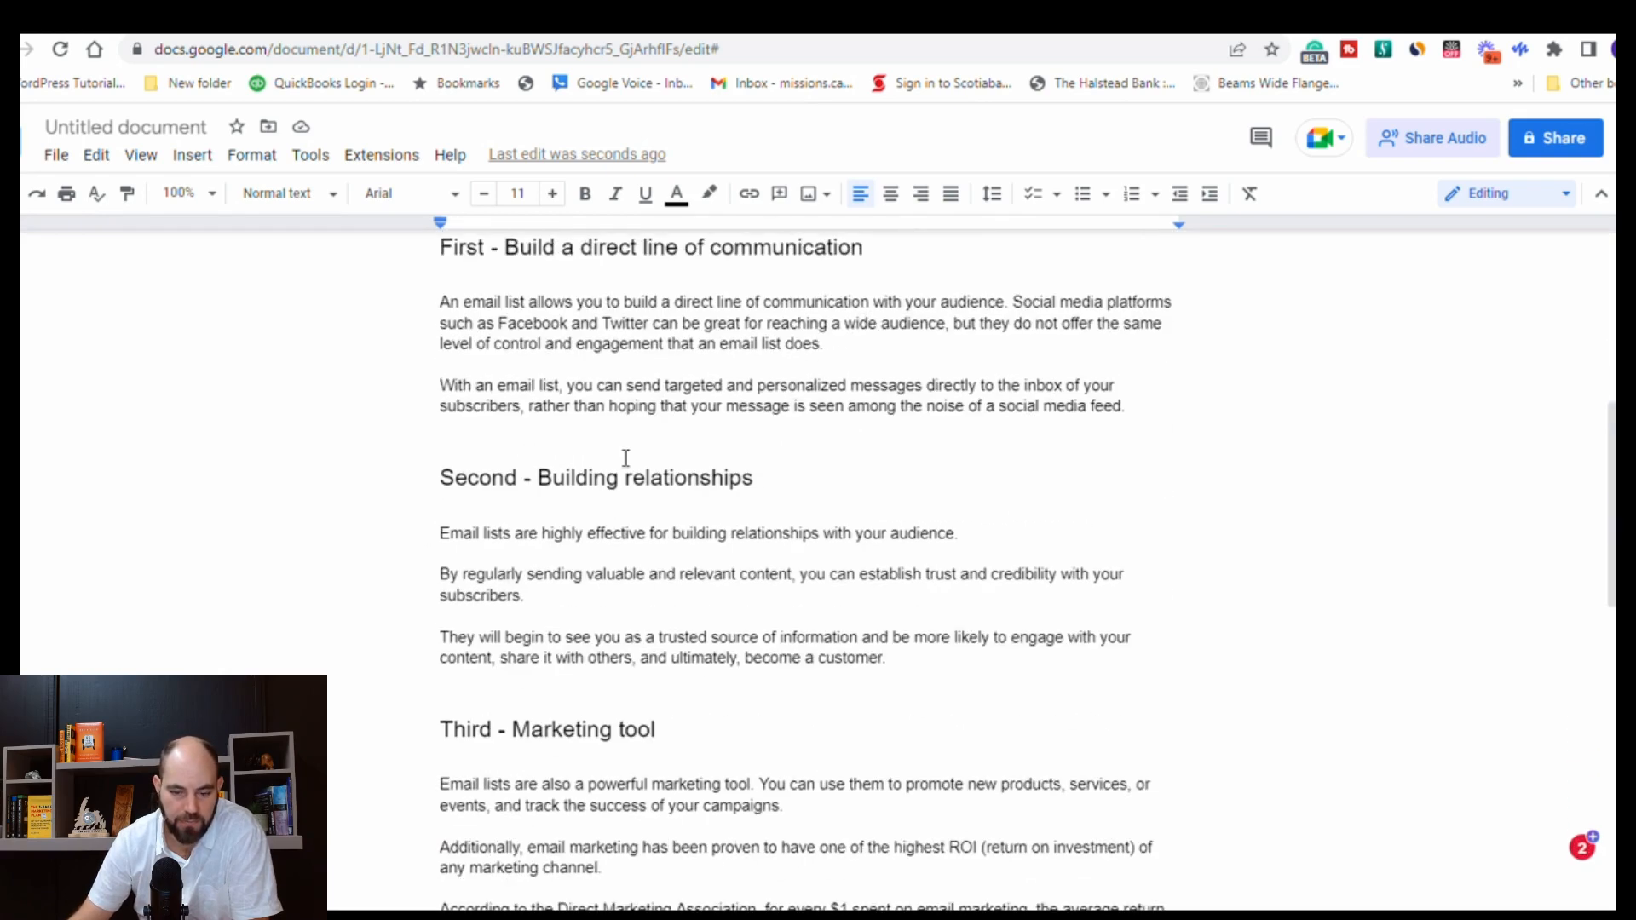
pyautogui.scroll(7, 621, 606)
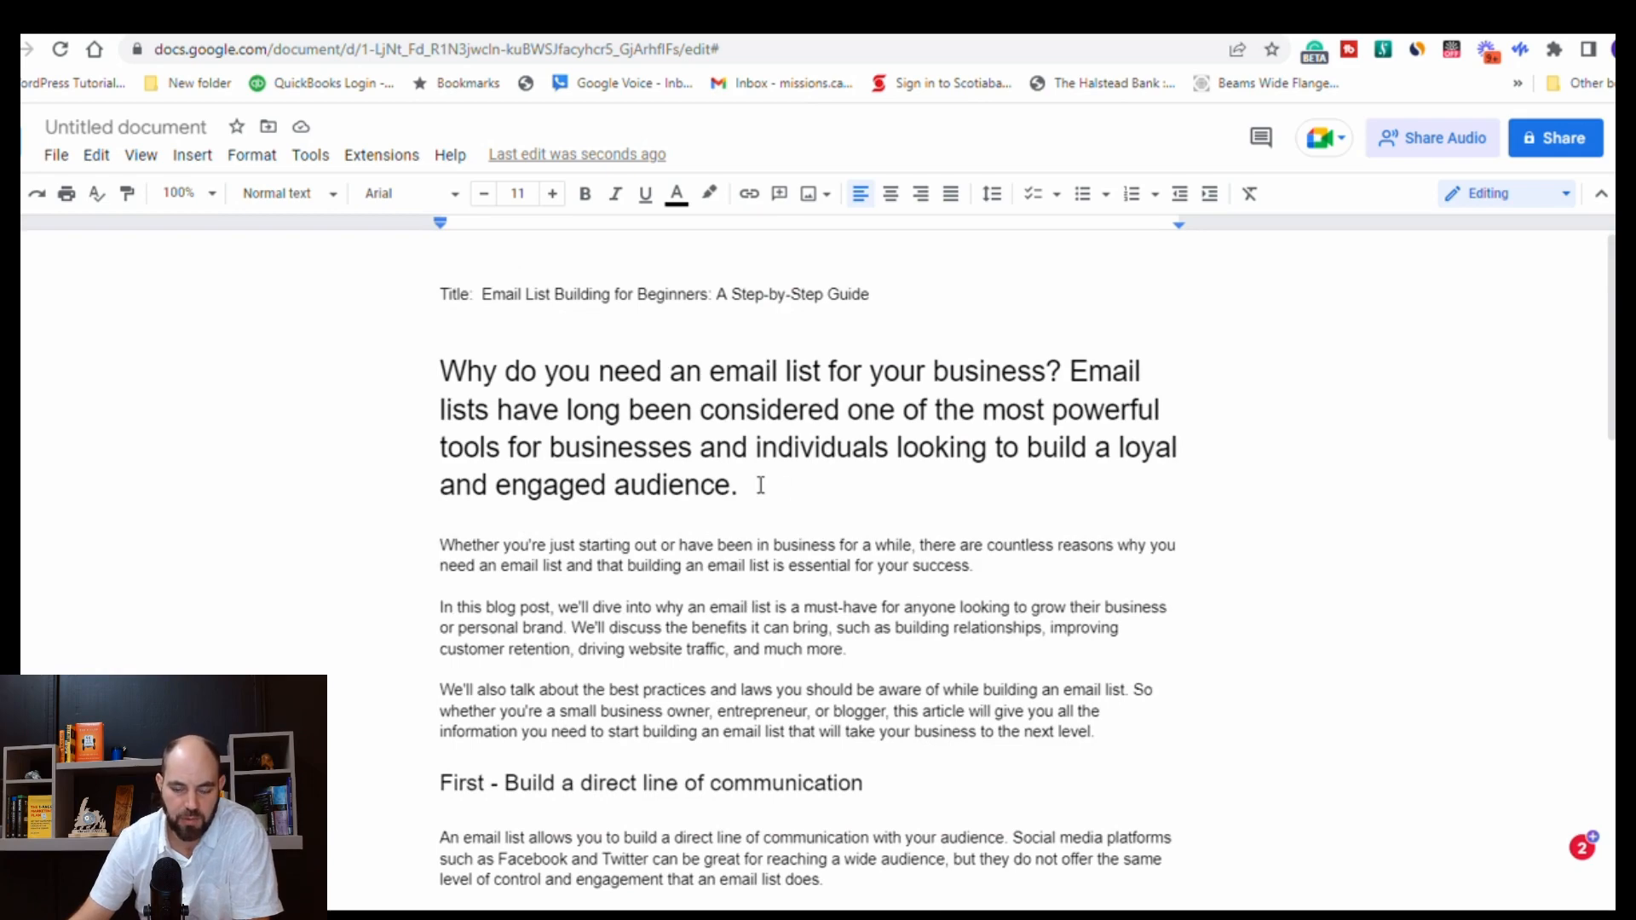
pyautogui.scroll(-5, 760, 482)
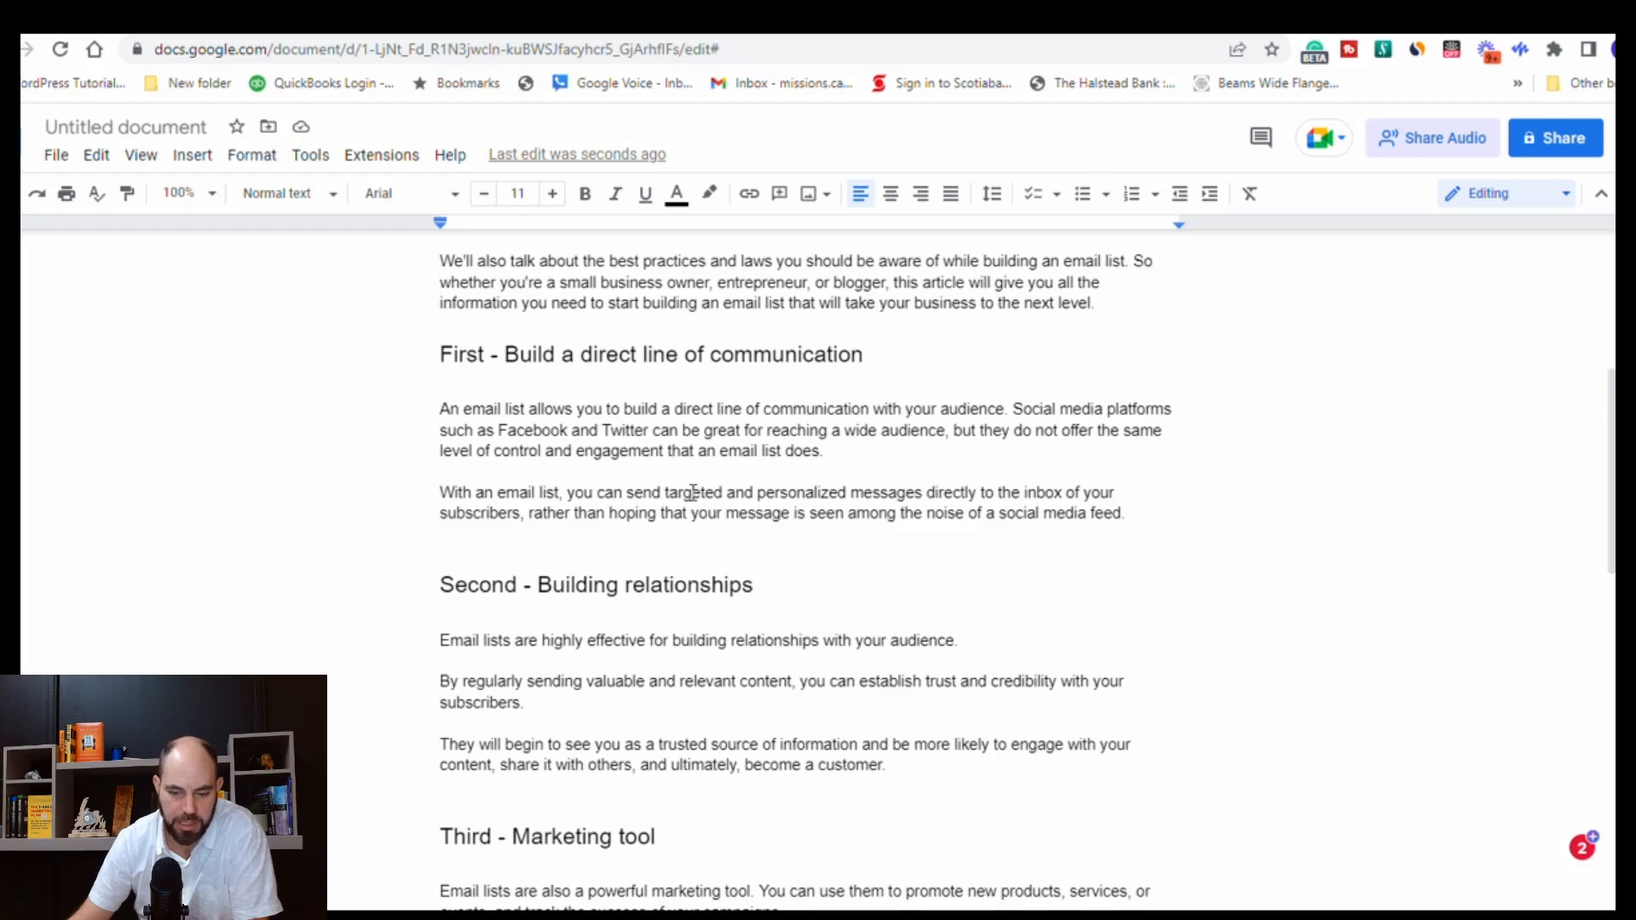
pyautogui.scroll(-9, 693, 492)
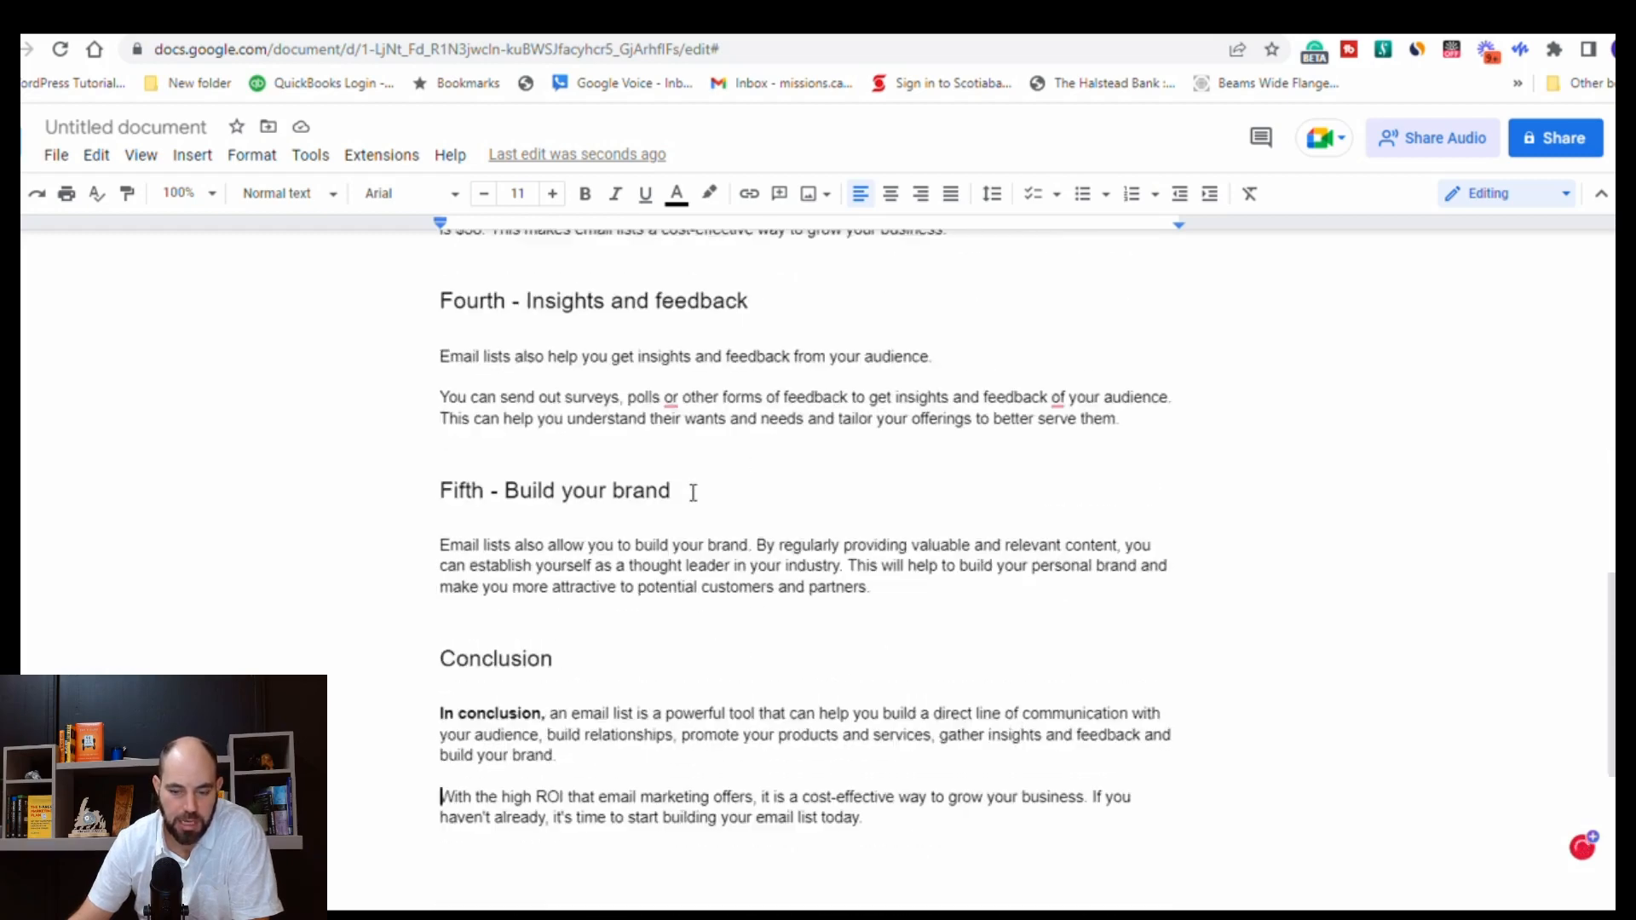
pyautogui.scroll(-2, 693, 493)
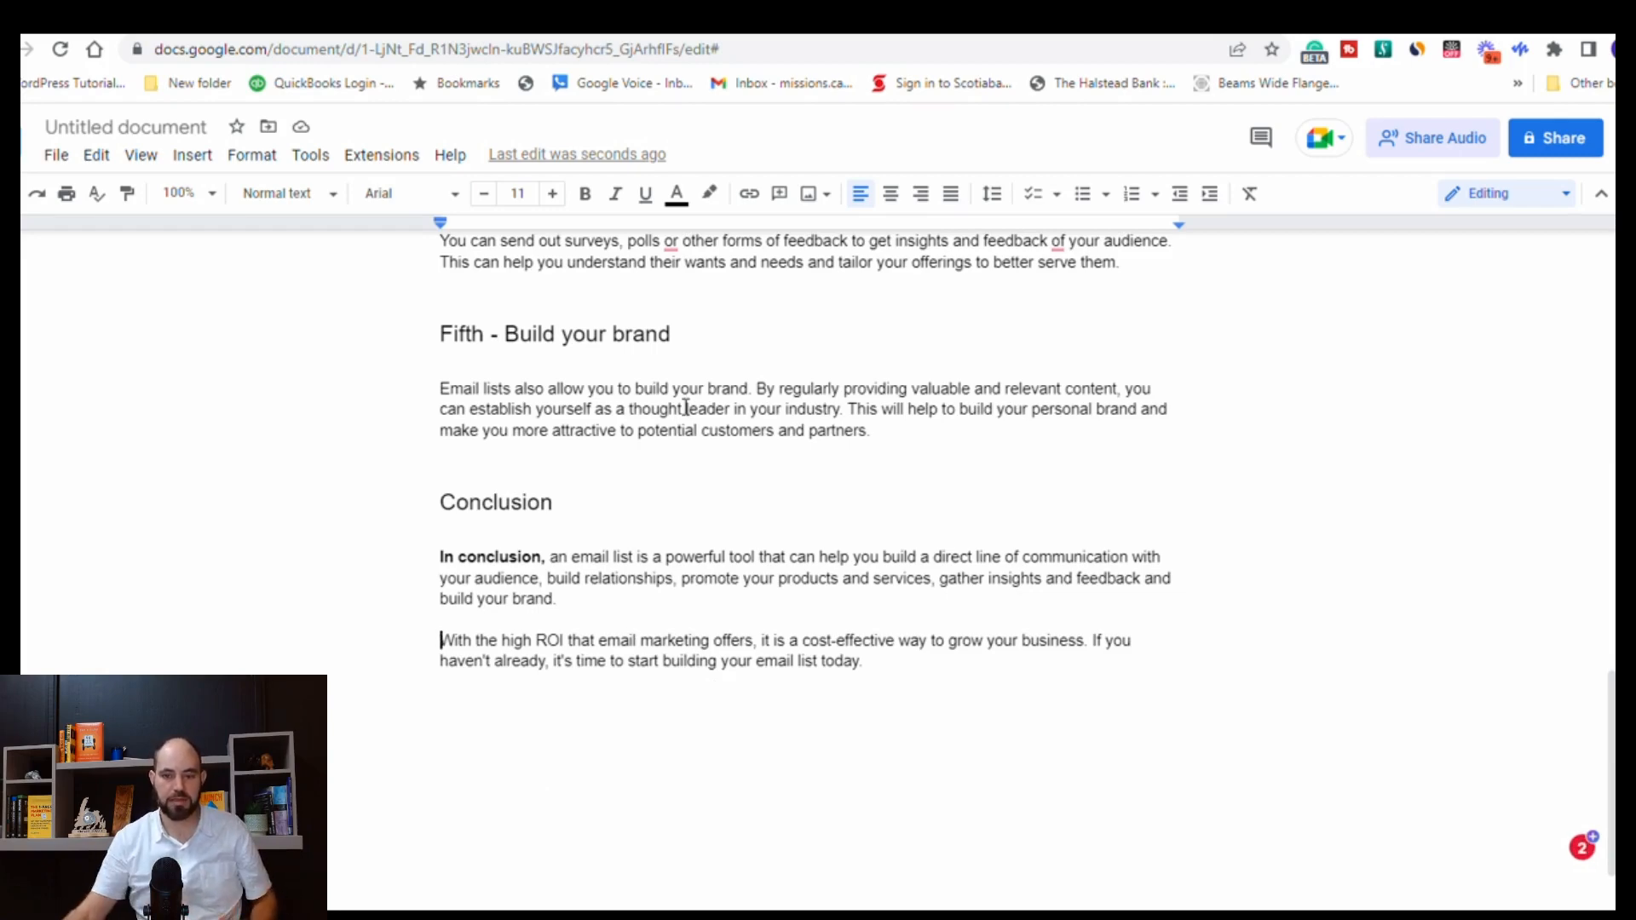
pyautogui.scroll(10, 686, 408)
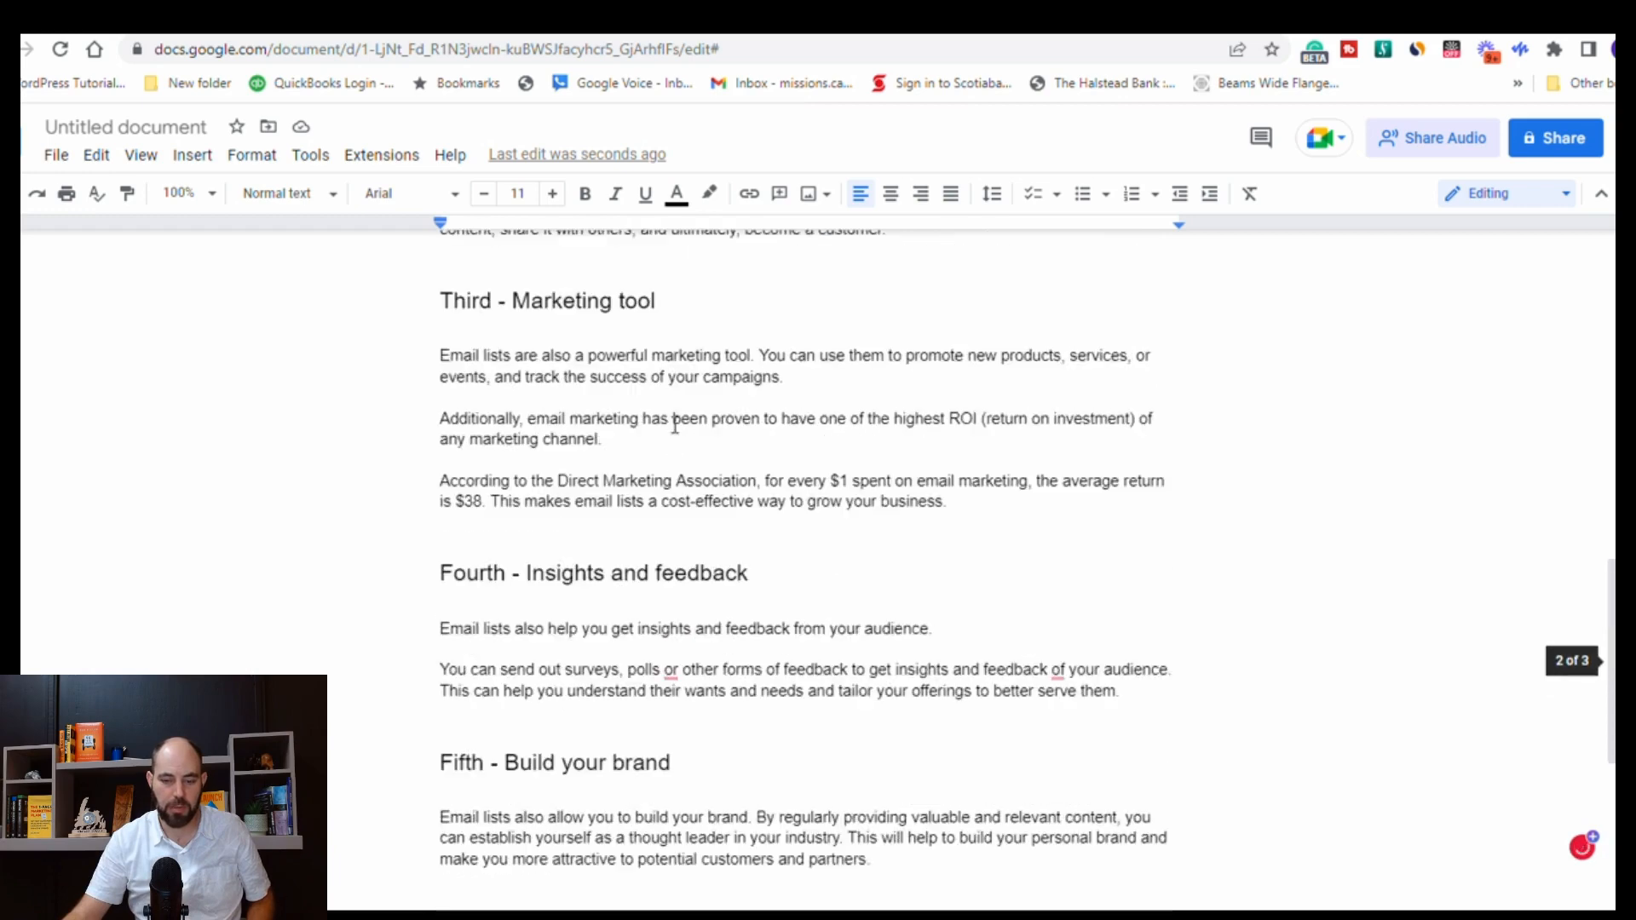
pyautogui.scroll(3, 675, 425)
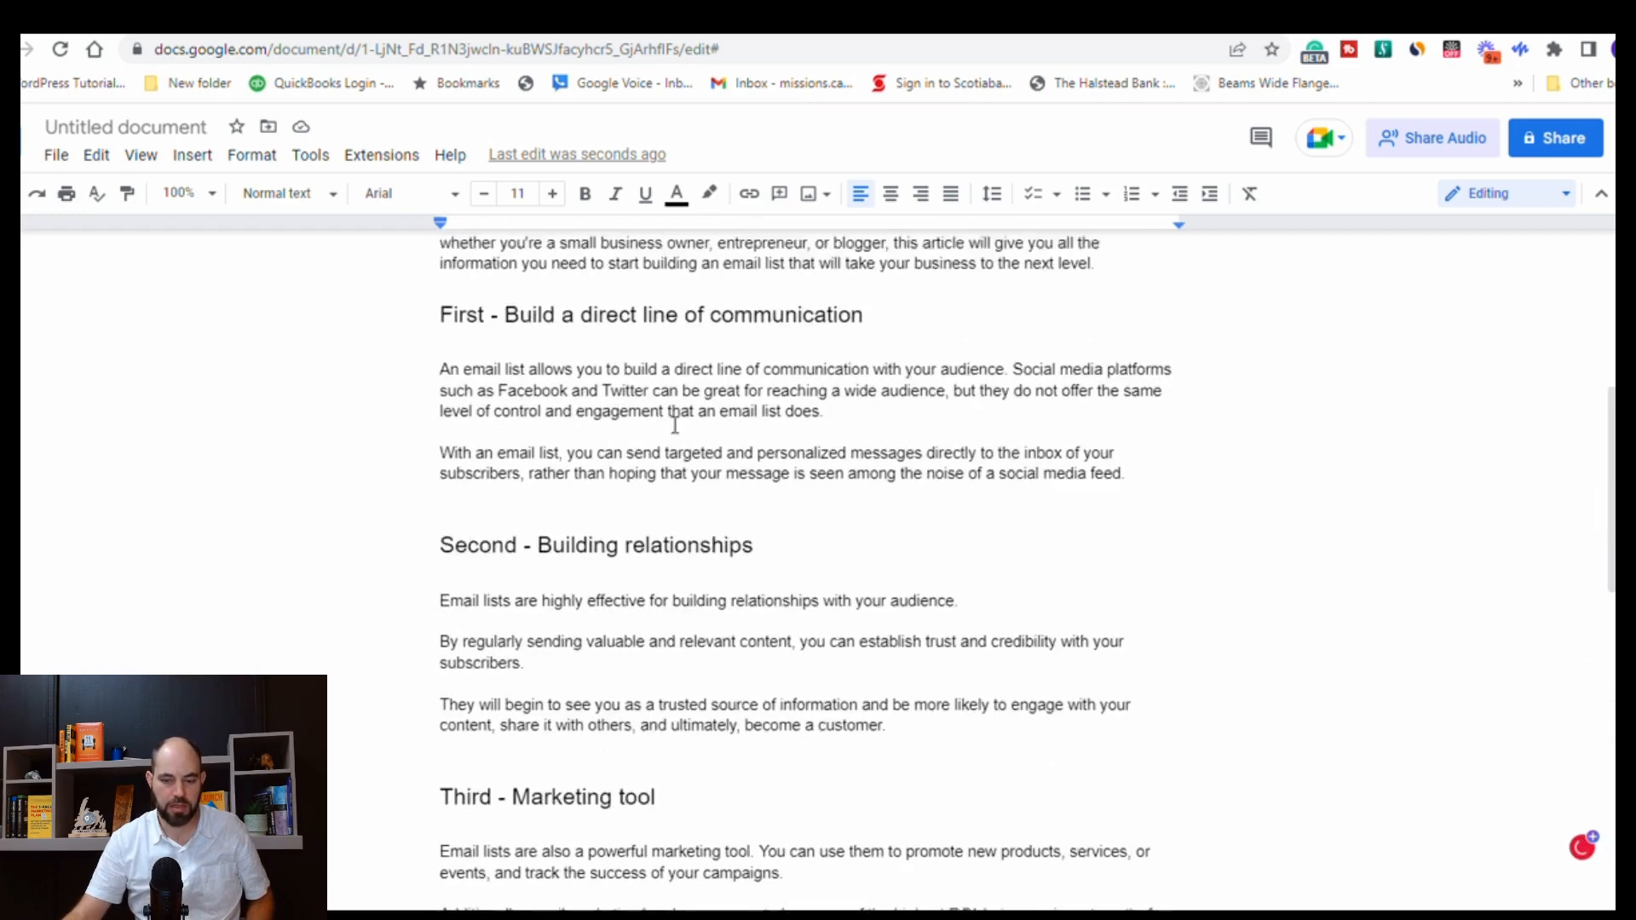
pyautogui.scroll(3, 675, 426)
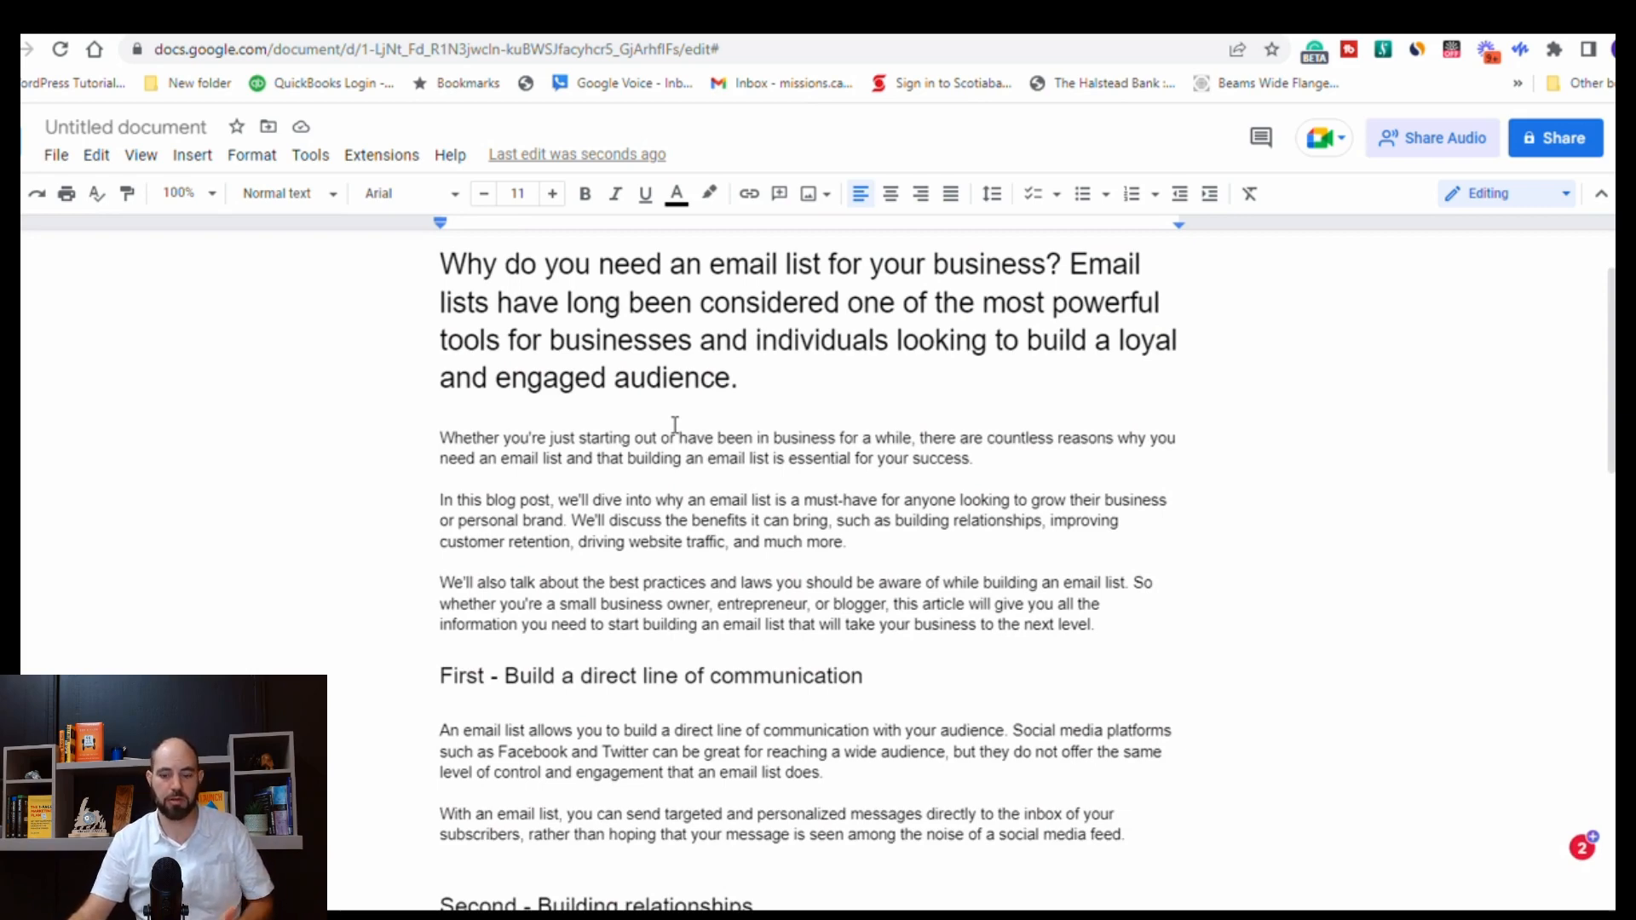
pyautogui.scroll(2, 675, 426)
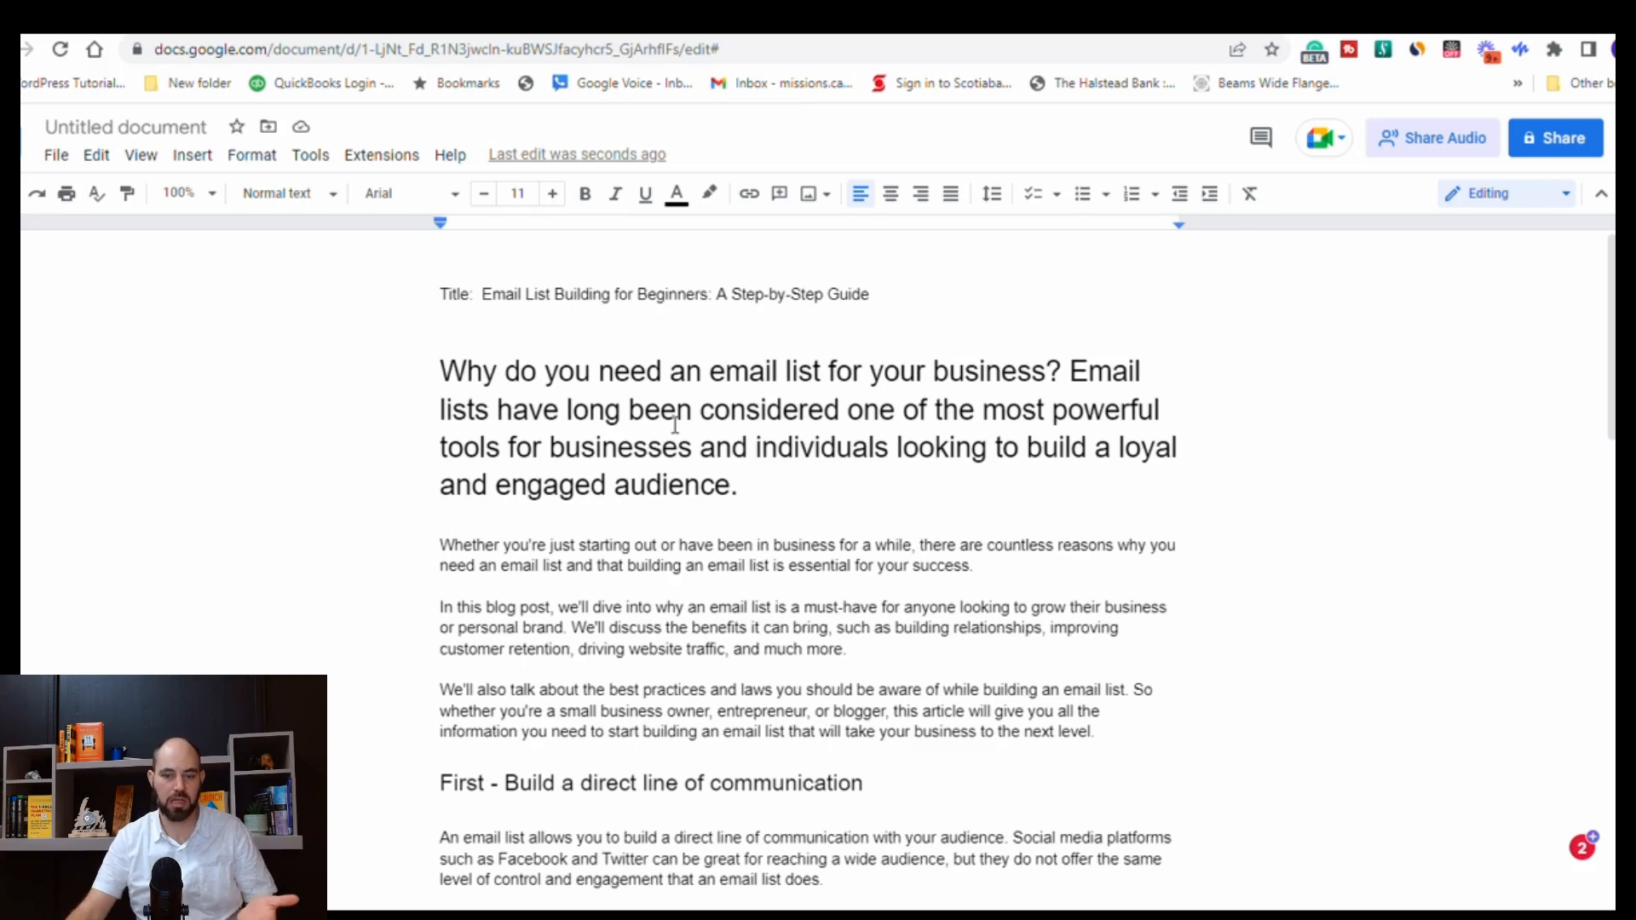
pyautogui.scroll(-4, 675, 425)
pyautogui.scroll(4, 675, 425)
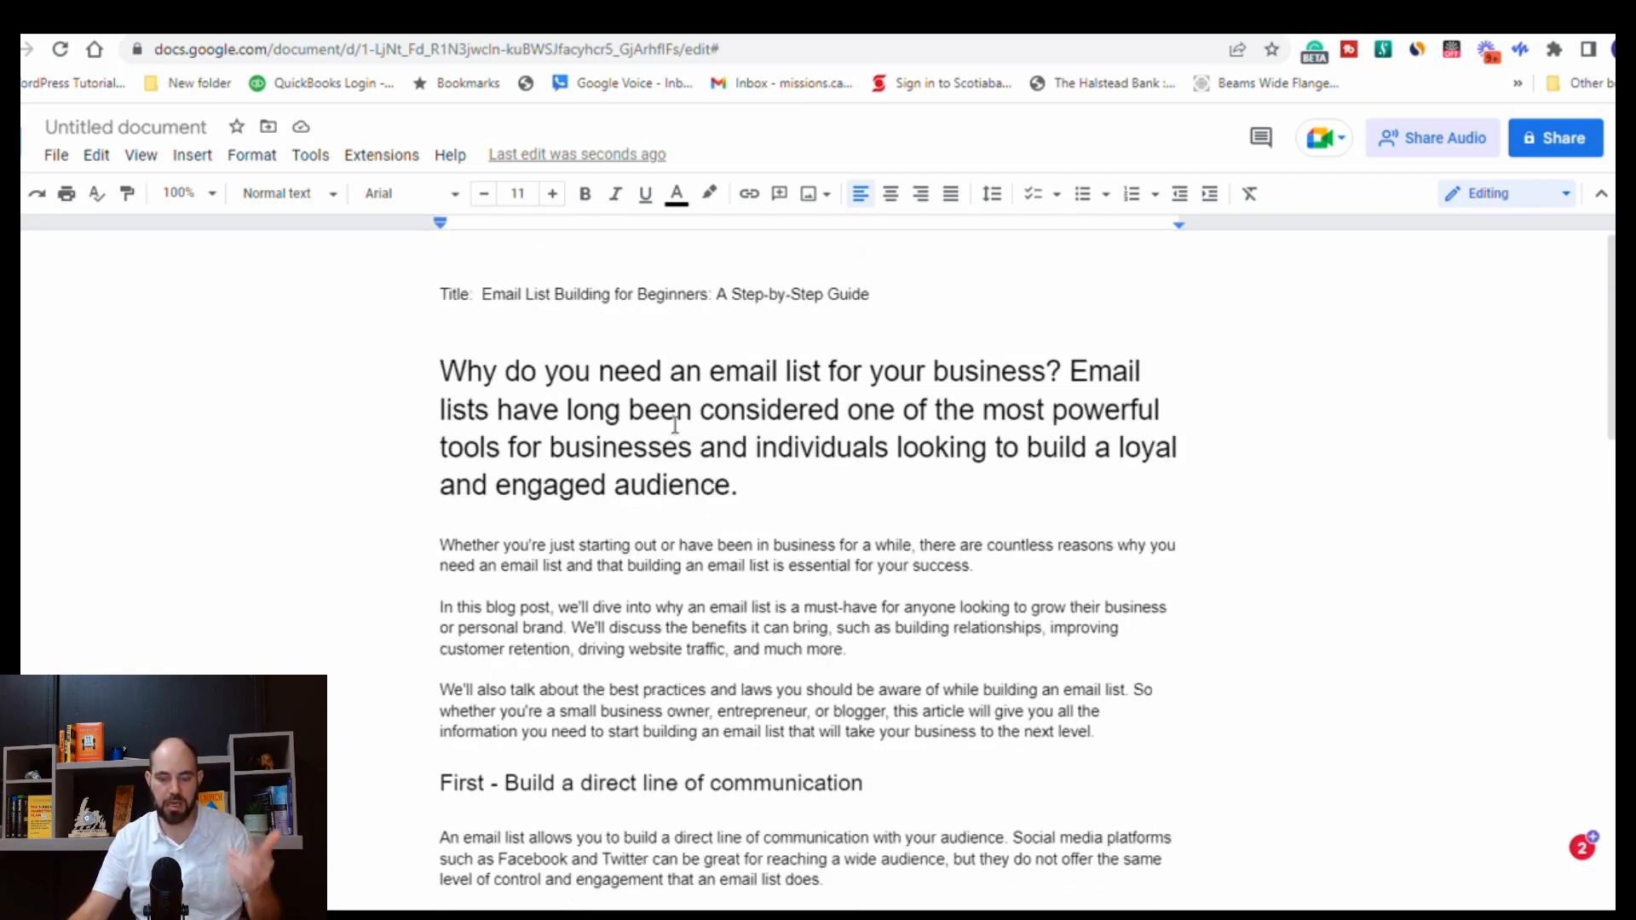
pyautogui.scroll(-2, 675, 425)
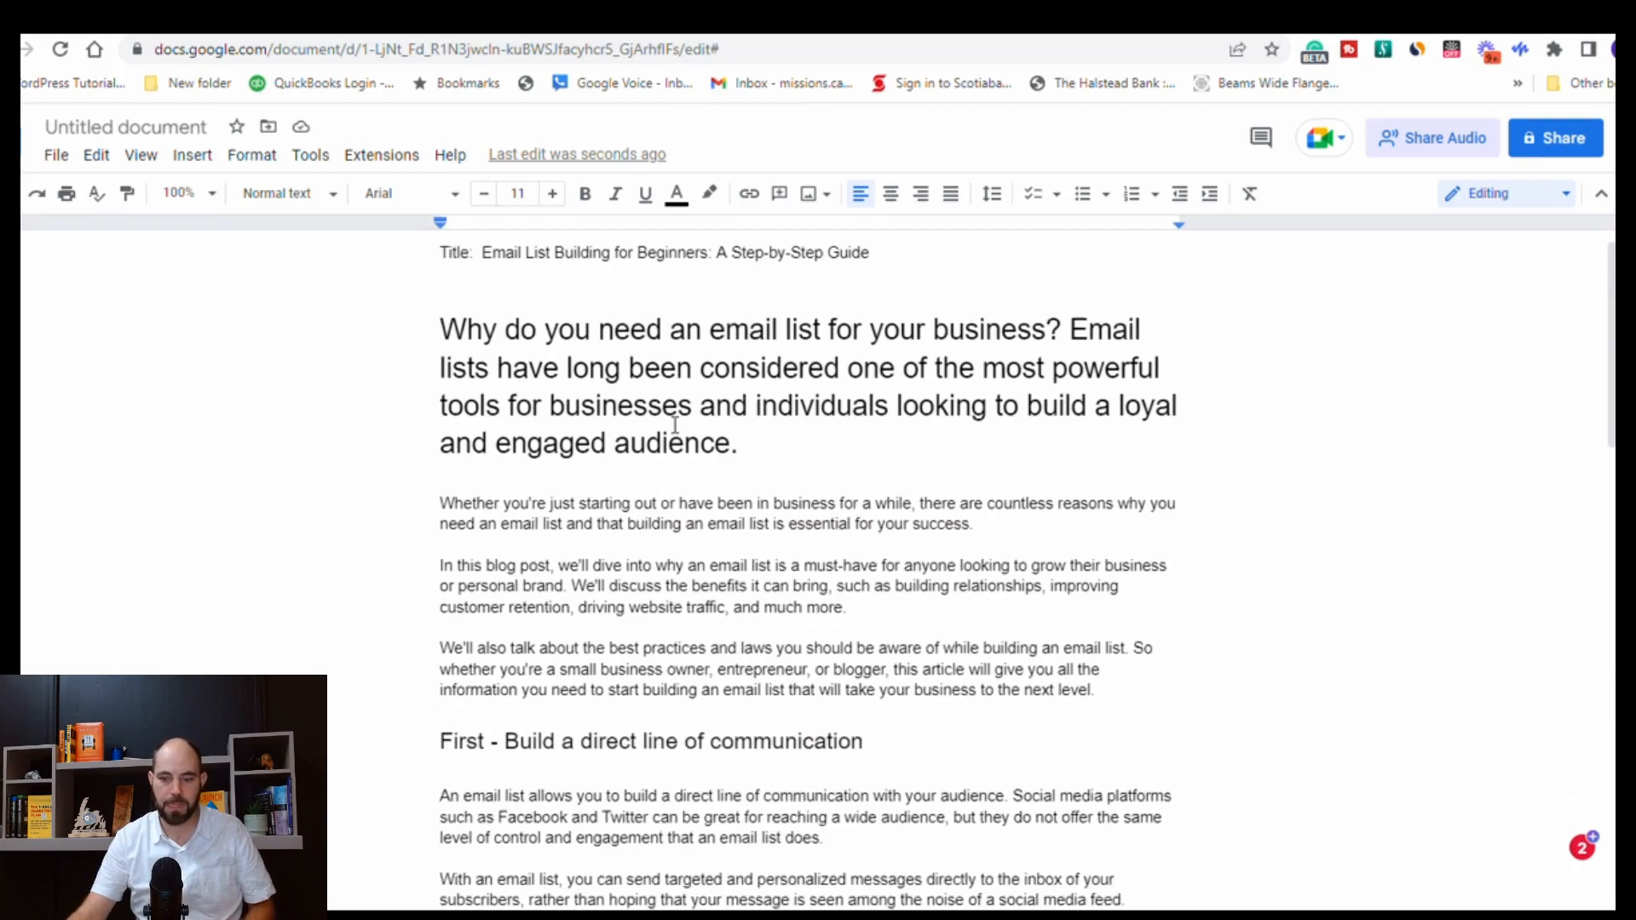
pyautogui.scroll(-2, 674, 426)
pyautogui.scroll(-12, 675, 425)
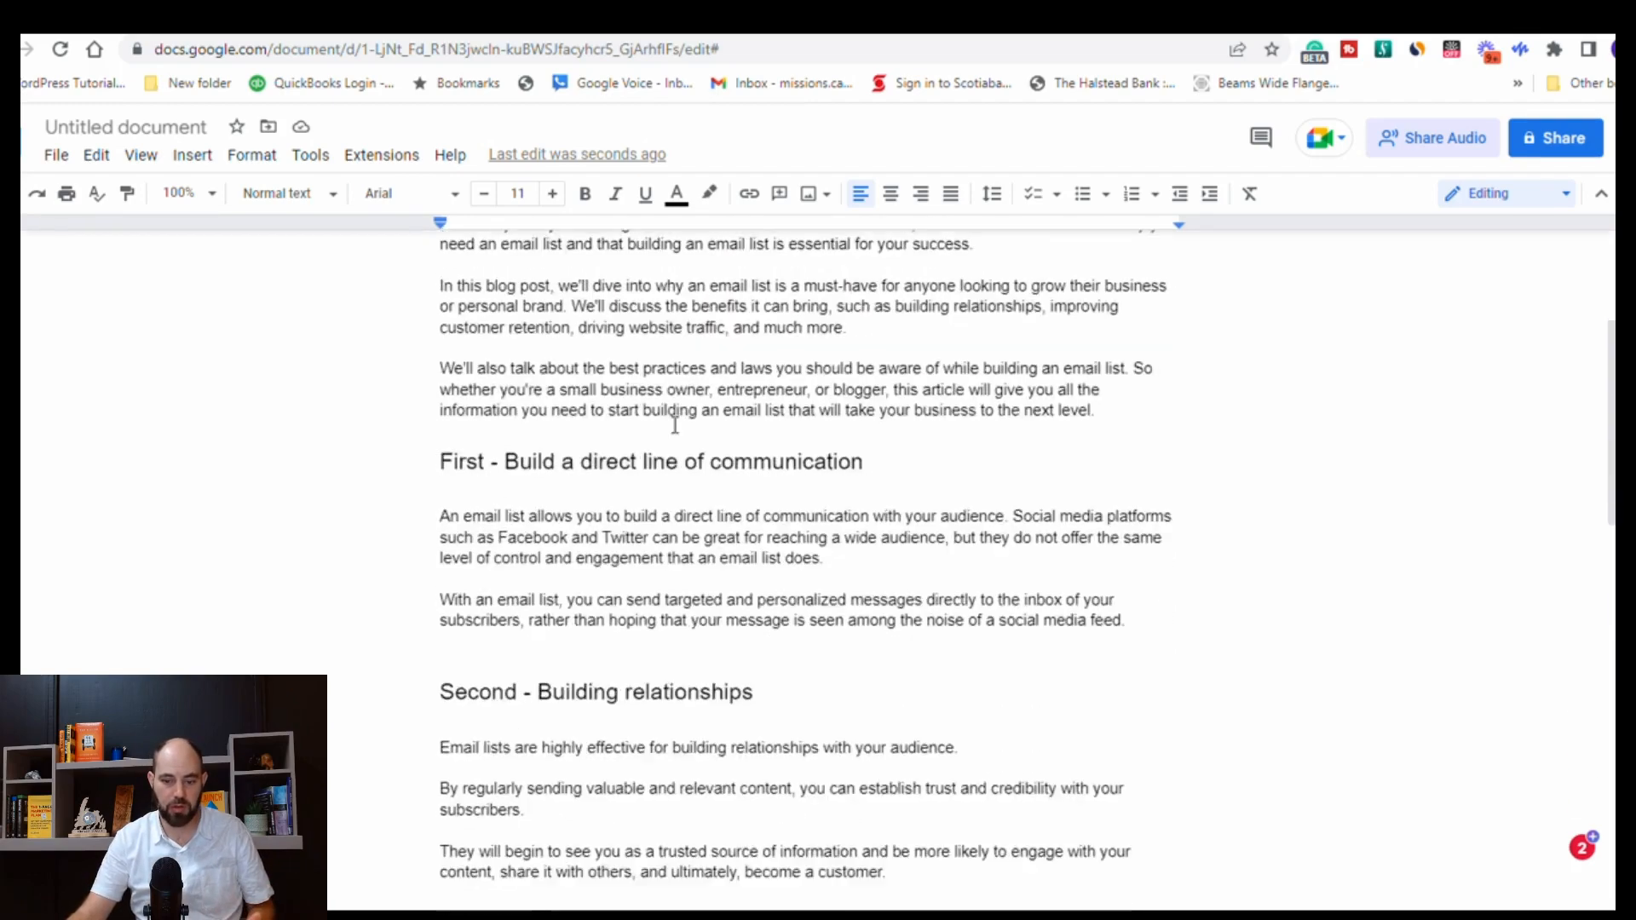
pyautogui.scroll(-4, 675, 425)
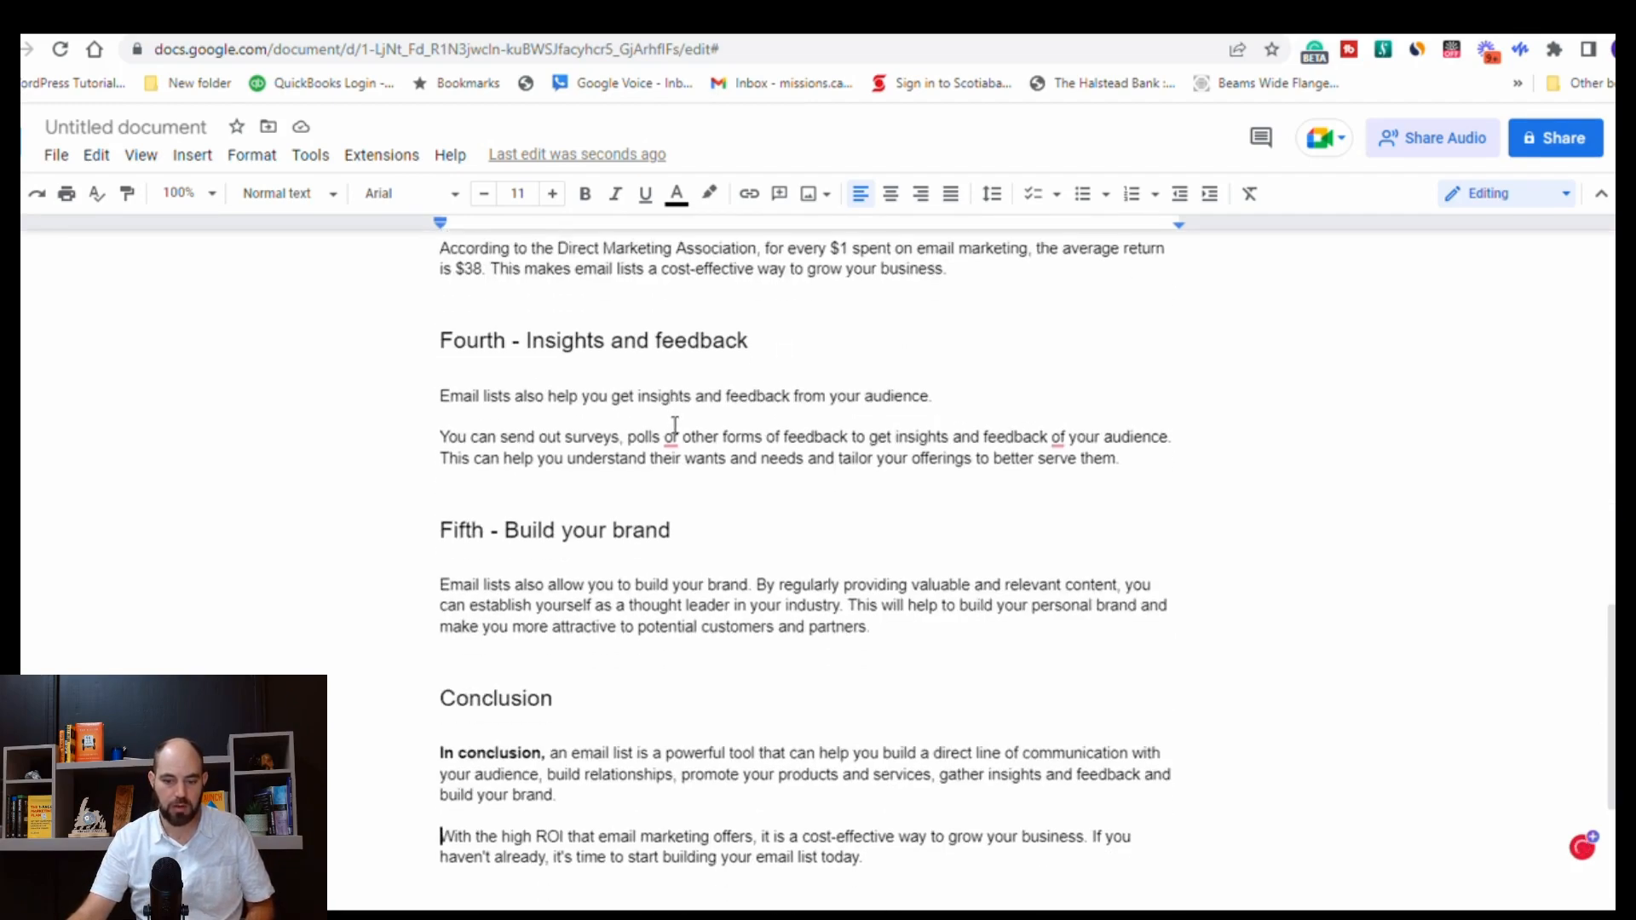
pyautogui.scroll(3, 675, 426)
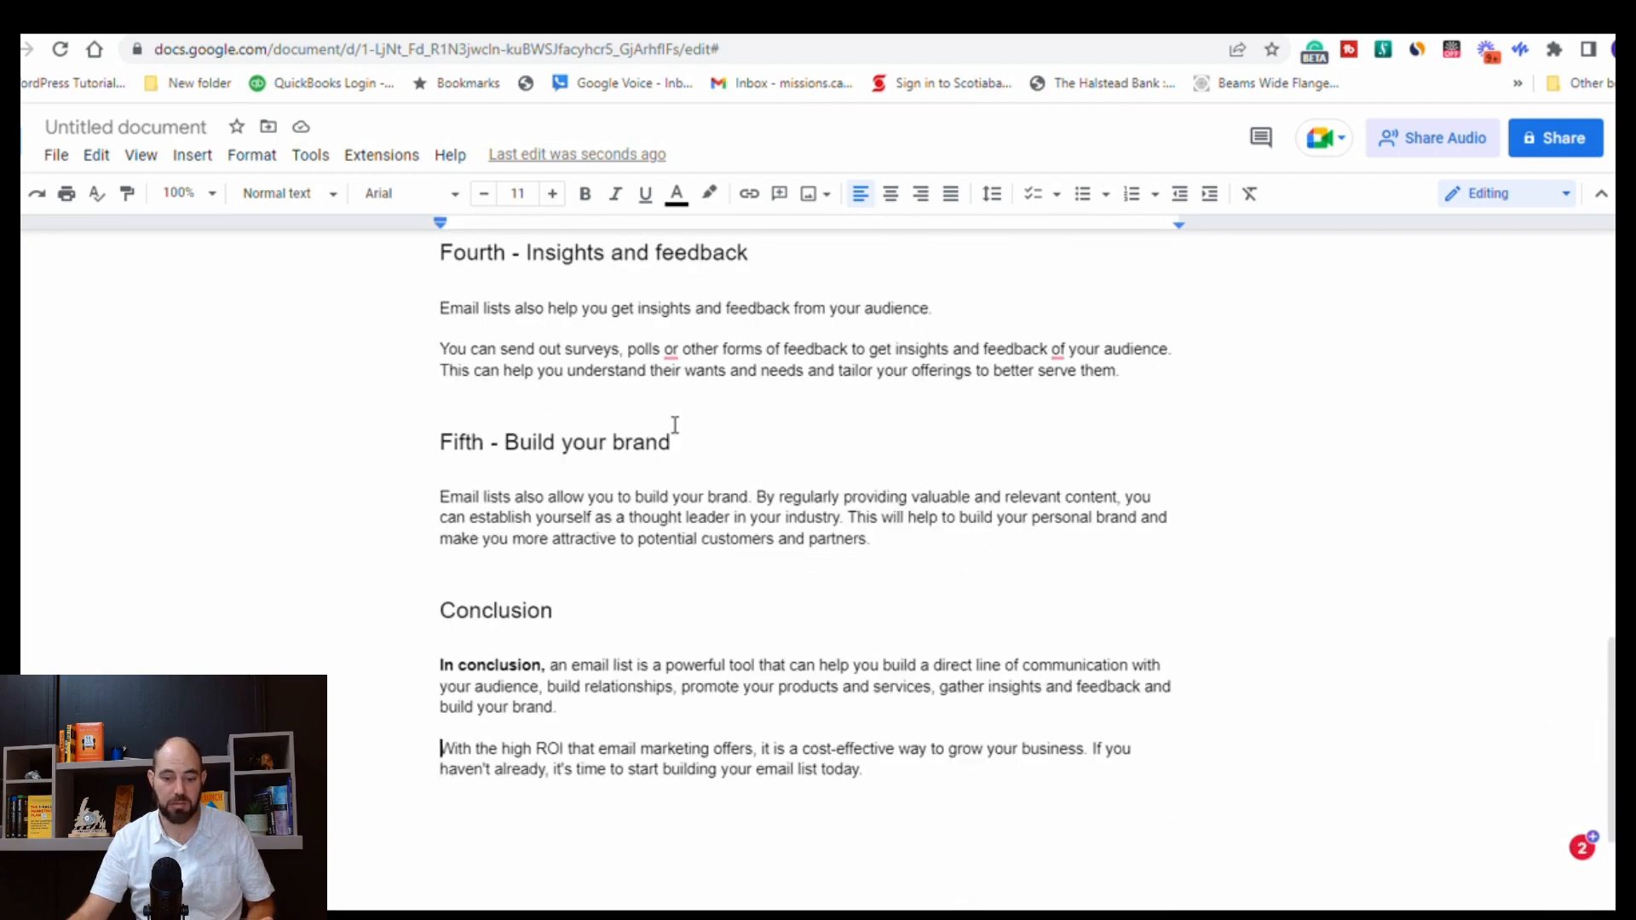
# Reread the blog from its title through the five numbered reasons to the conclusion, checking section order and paragraph length.
pyautogui.scroll(15, 675, 425)
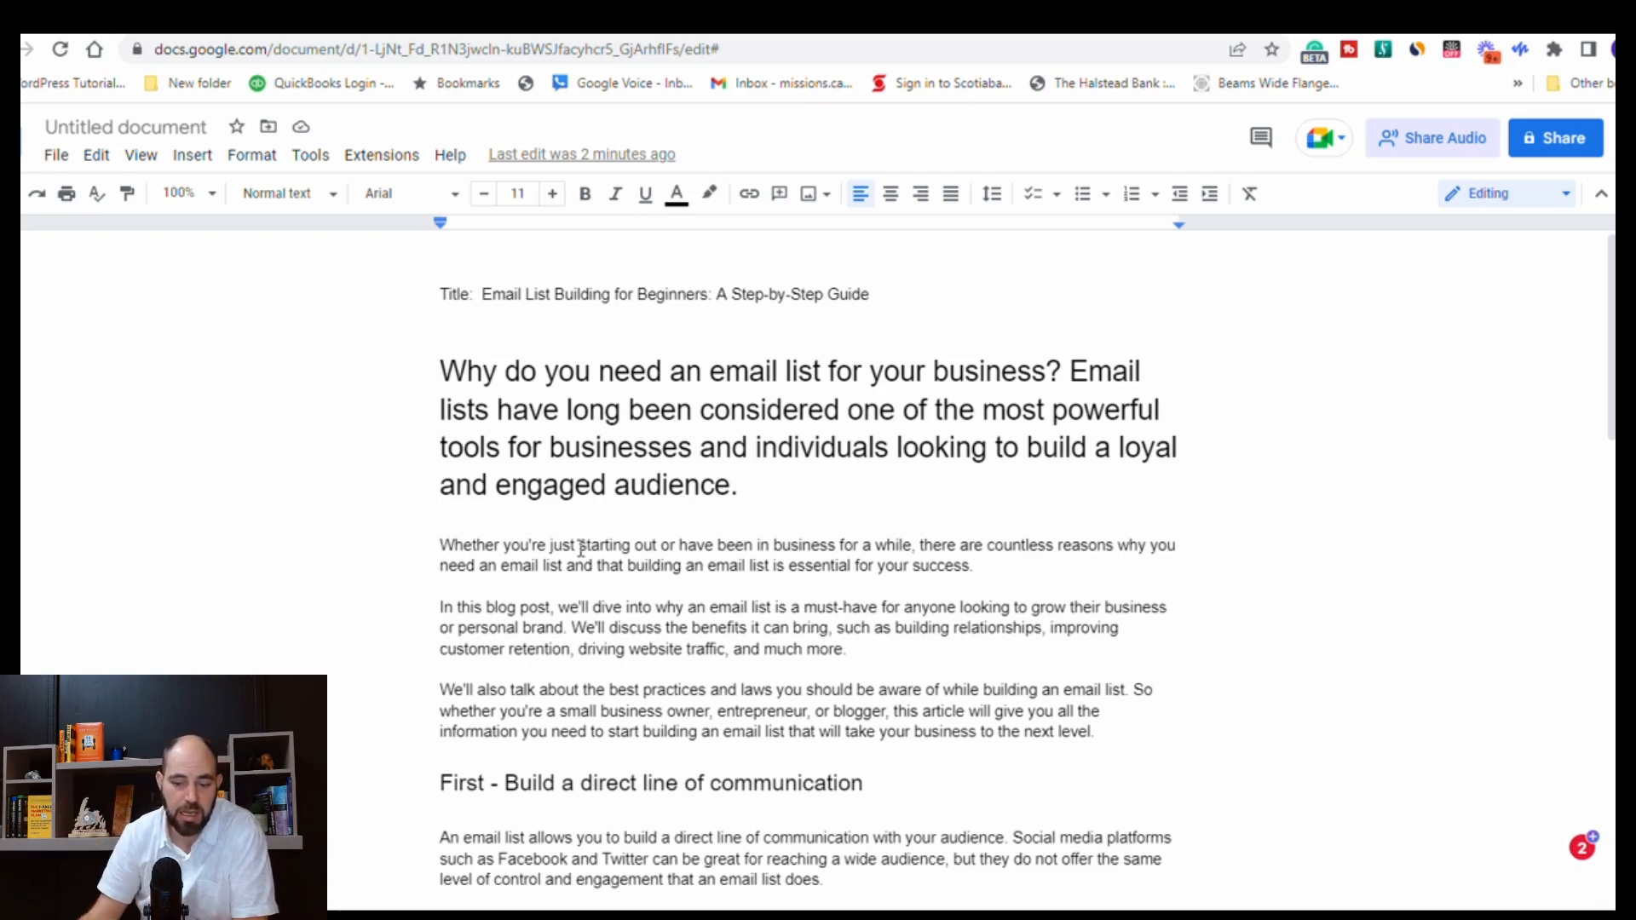
pyautogui.scroll(-1, 664, 579)
pyautogui.scroll(-3, 661, 571)
pyautogui.scroll(-1, 641, 633)
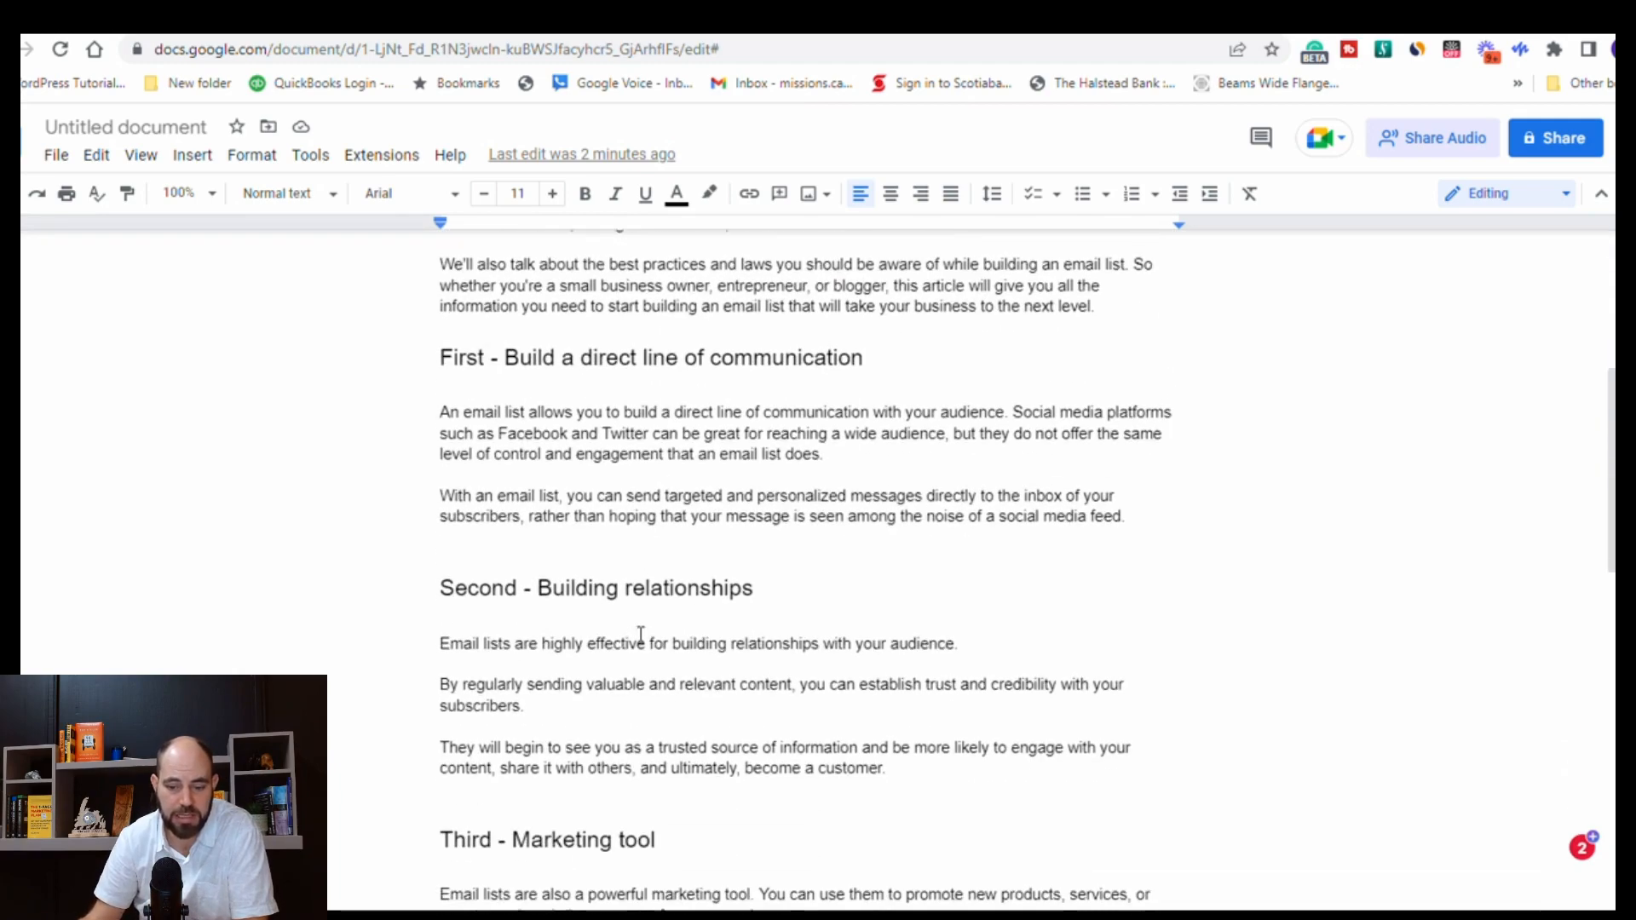
pyautogui.scroll(-5, 640, 635)
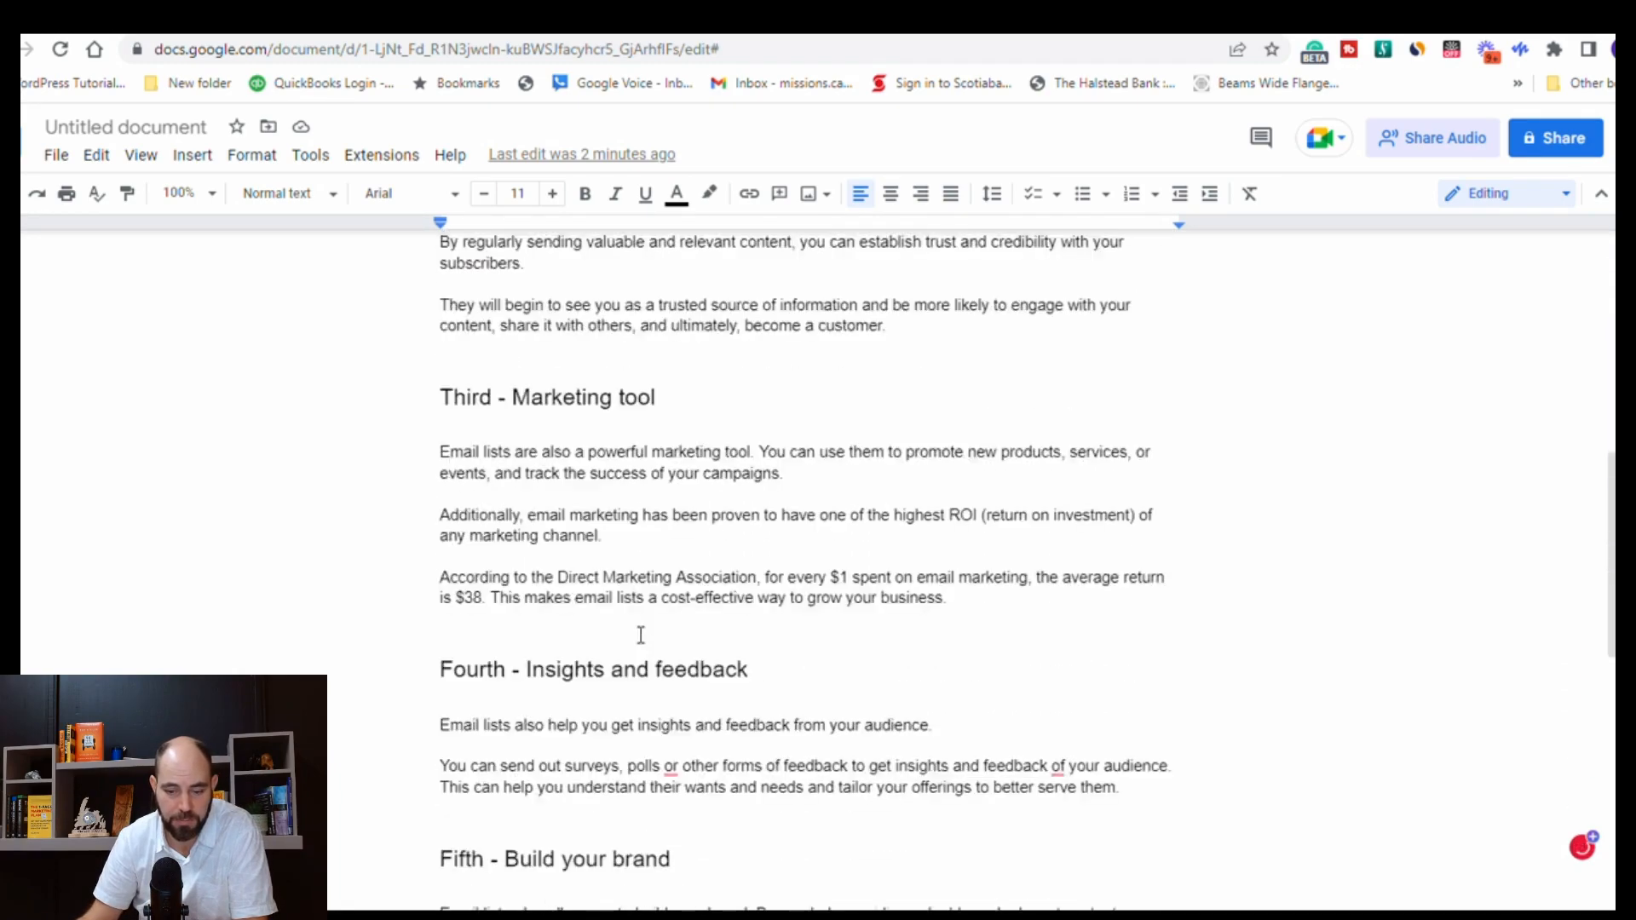
pyautogui.scroll(2, 641, 635)
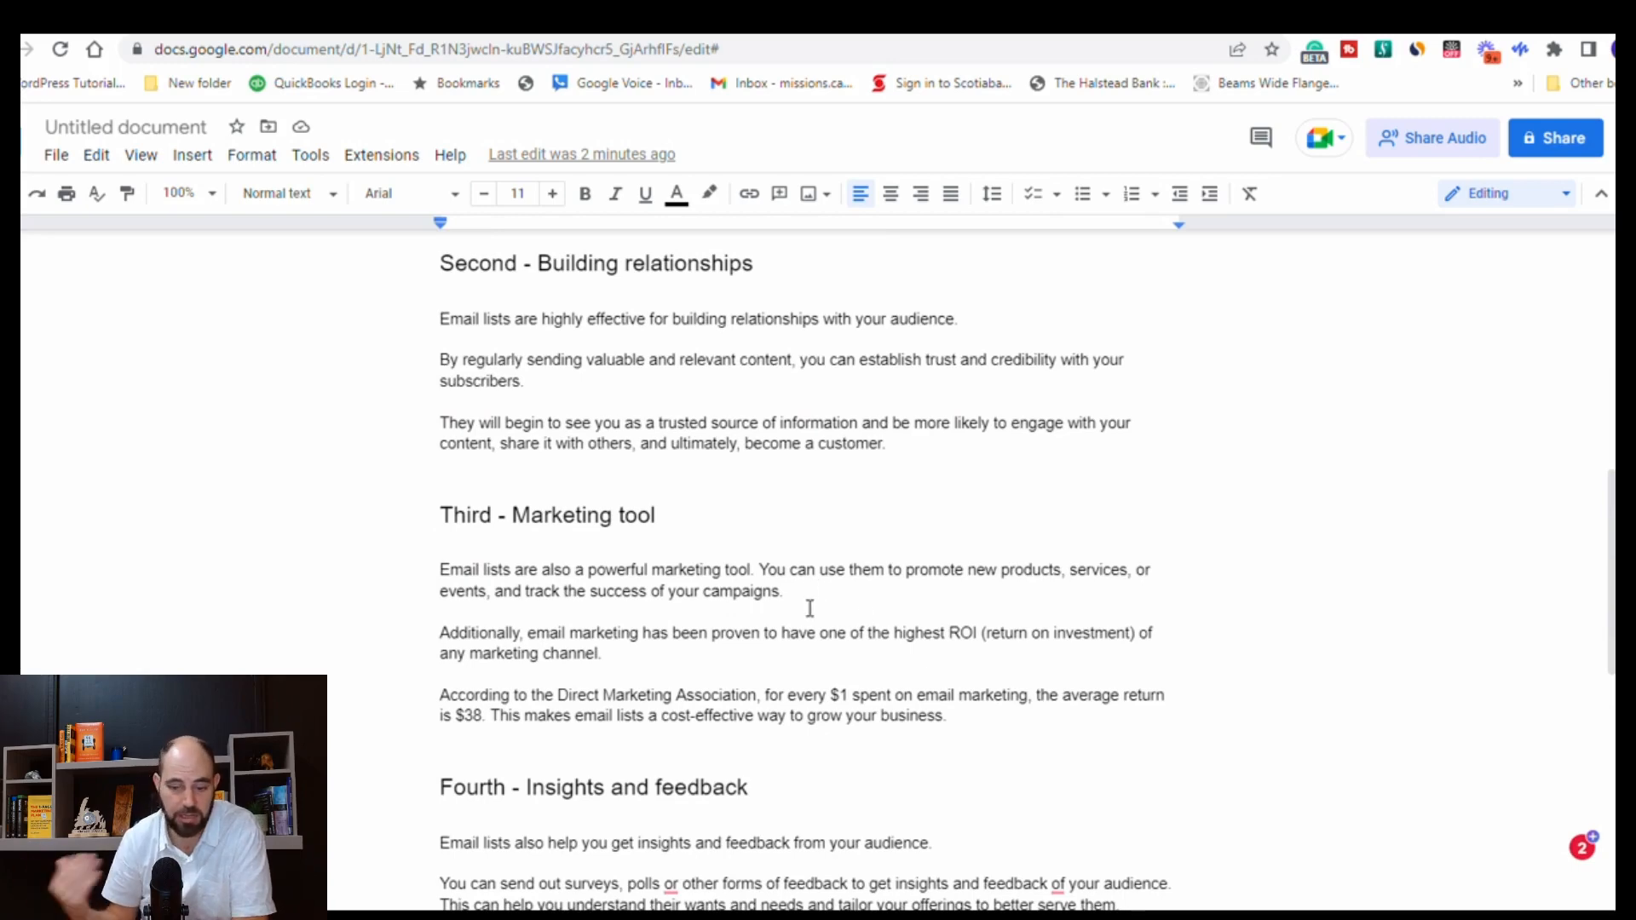
pyautogui.scroll(3, 809, 608)
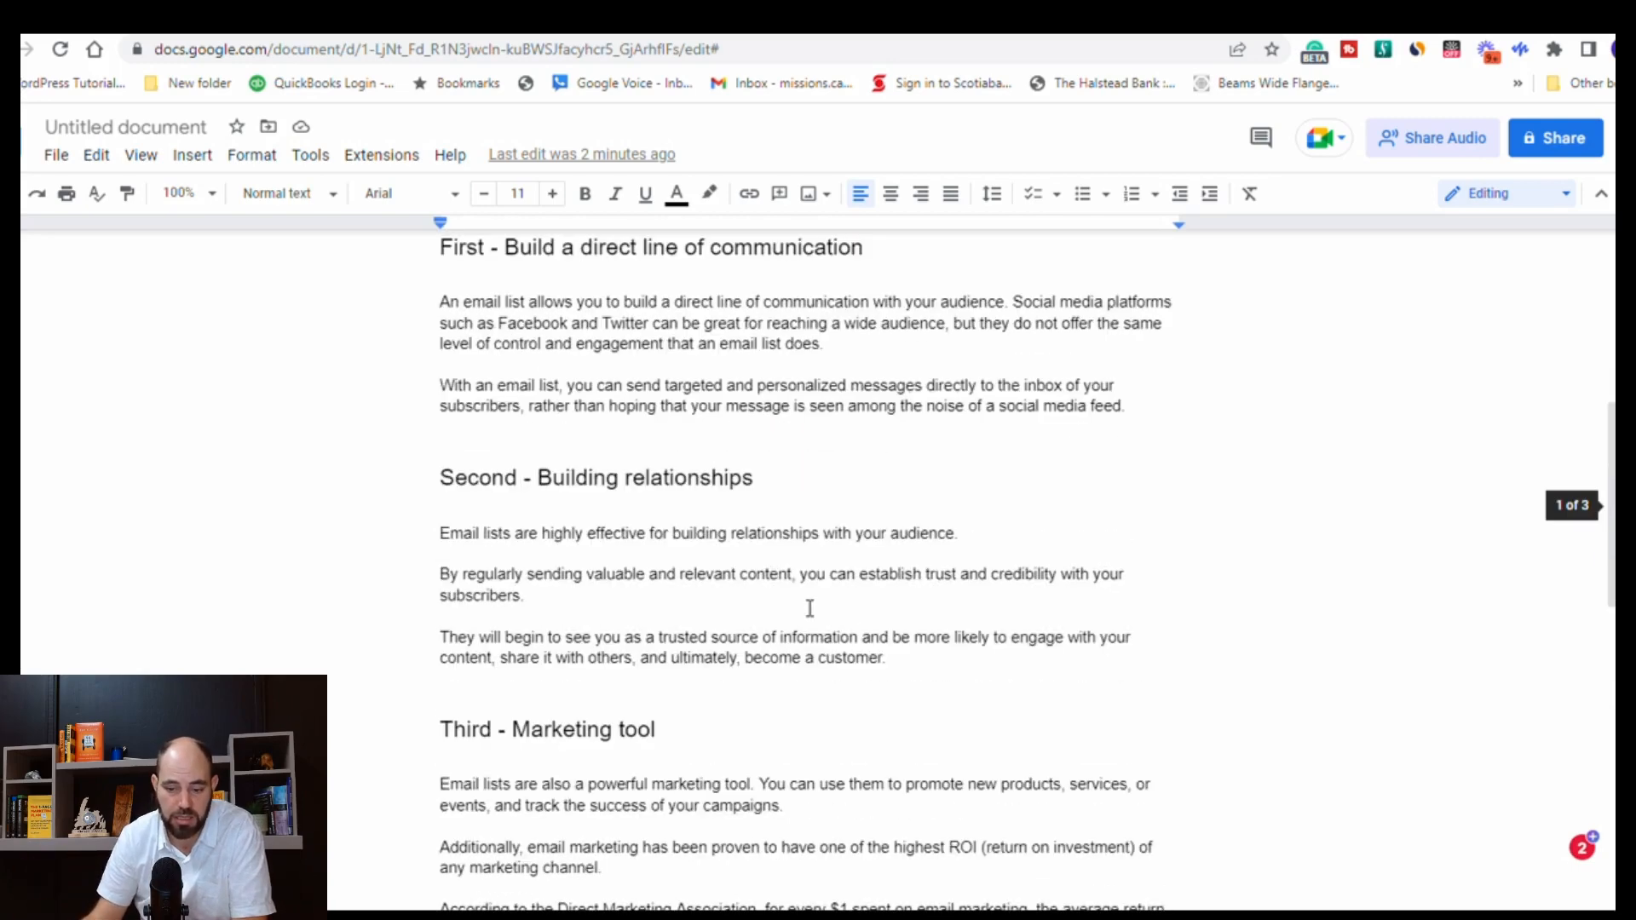
pyautogui.scroll(-4, 626, 631)
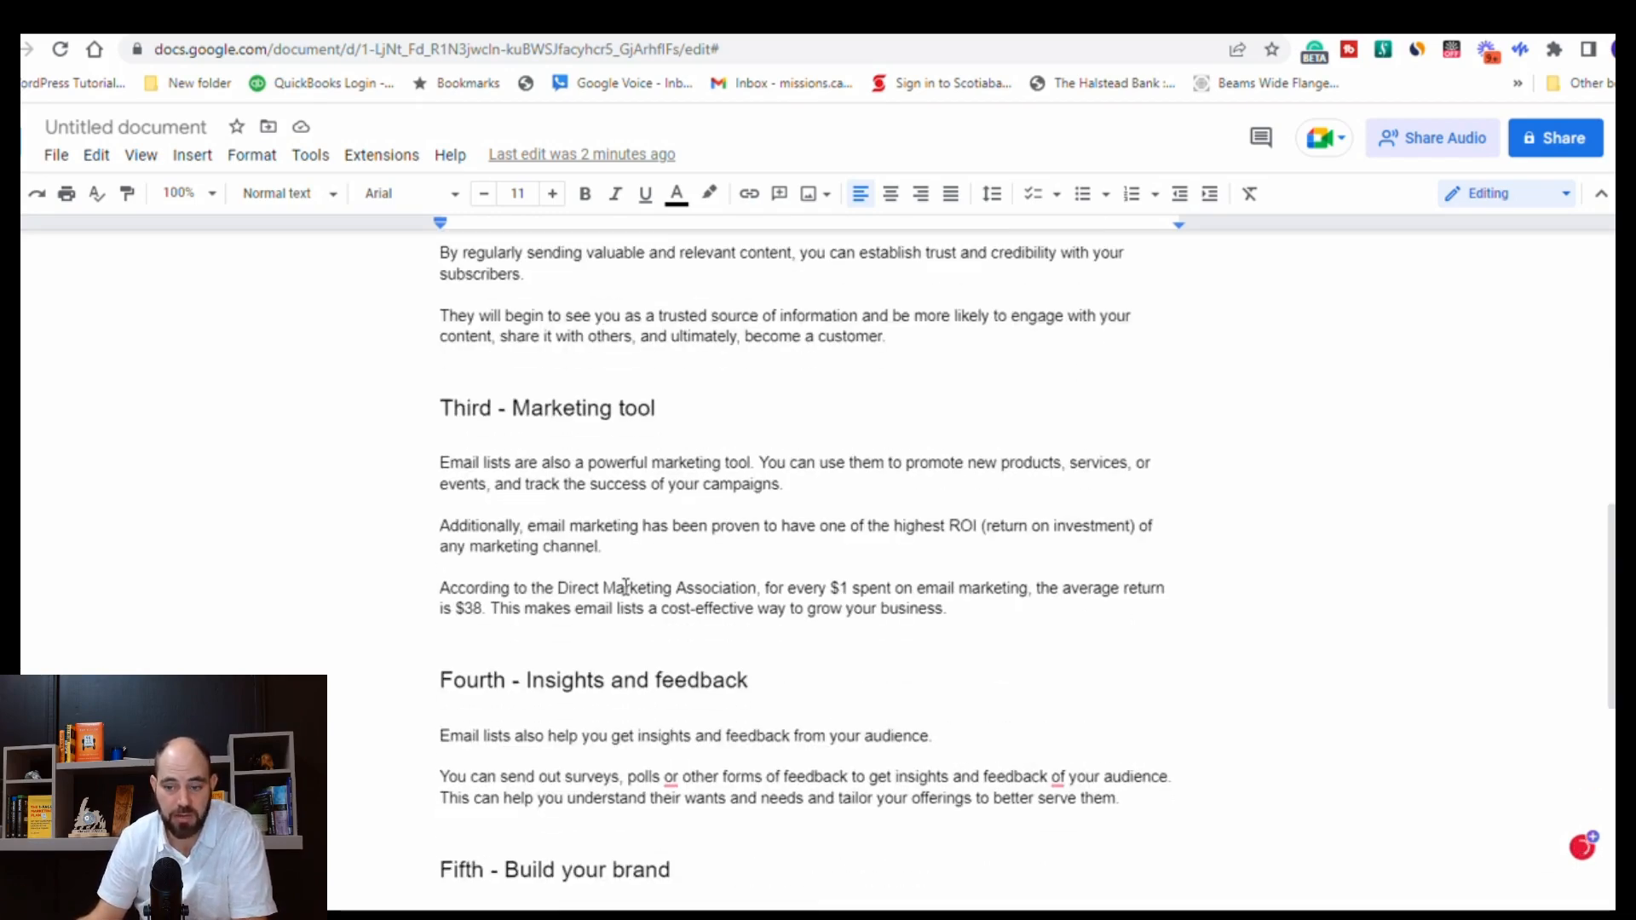
pyautogui.scroll(-4, 764, 633)
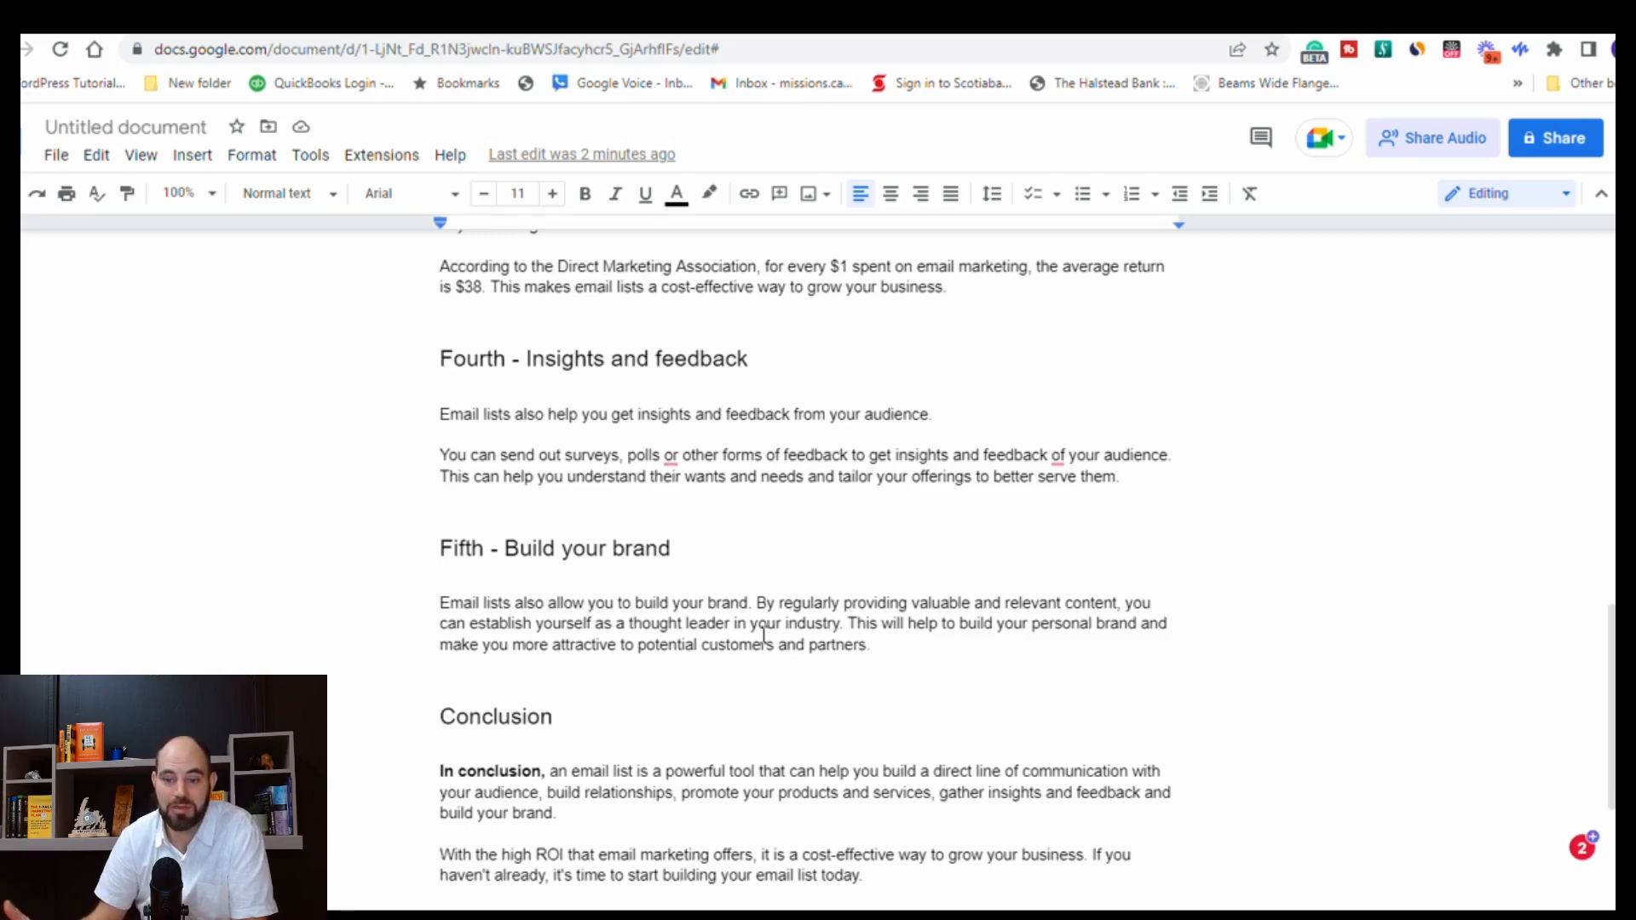
# Switch to ChatGPT and draft the message "can you write me a meta description that is under 160 charactors?" in the blog conversation.
pyautogui.write('ka')
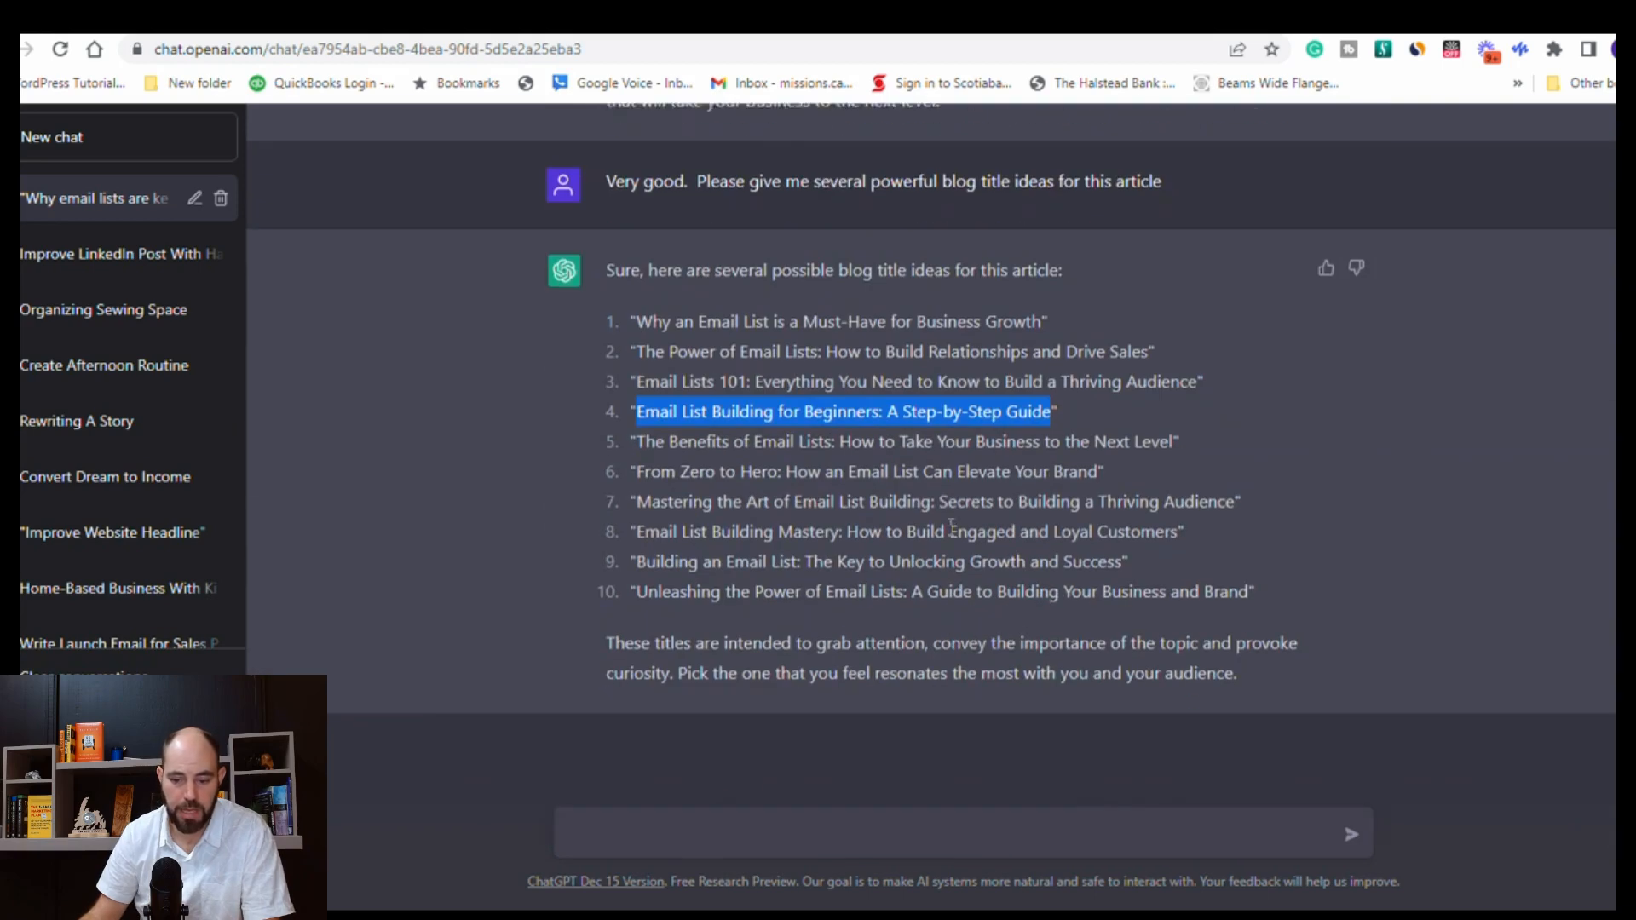
pyautogui.scroll(-1, 951, 529)
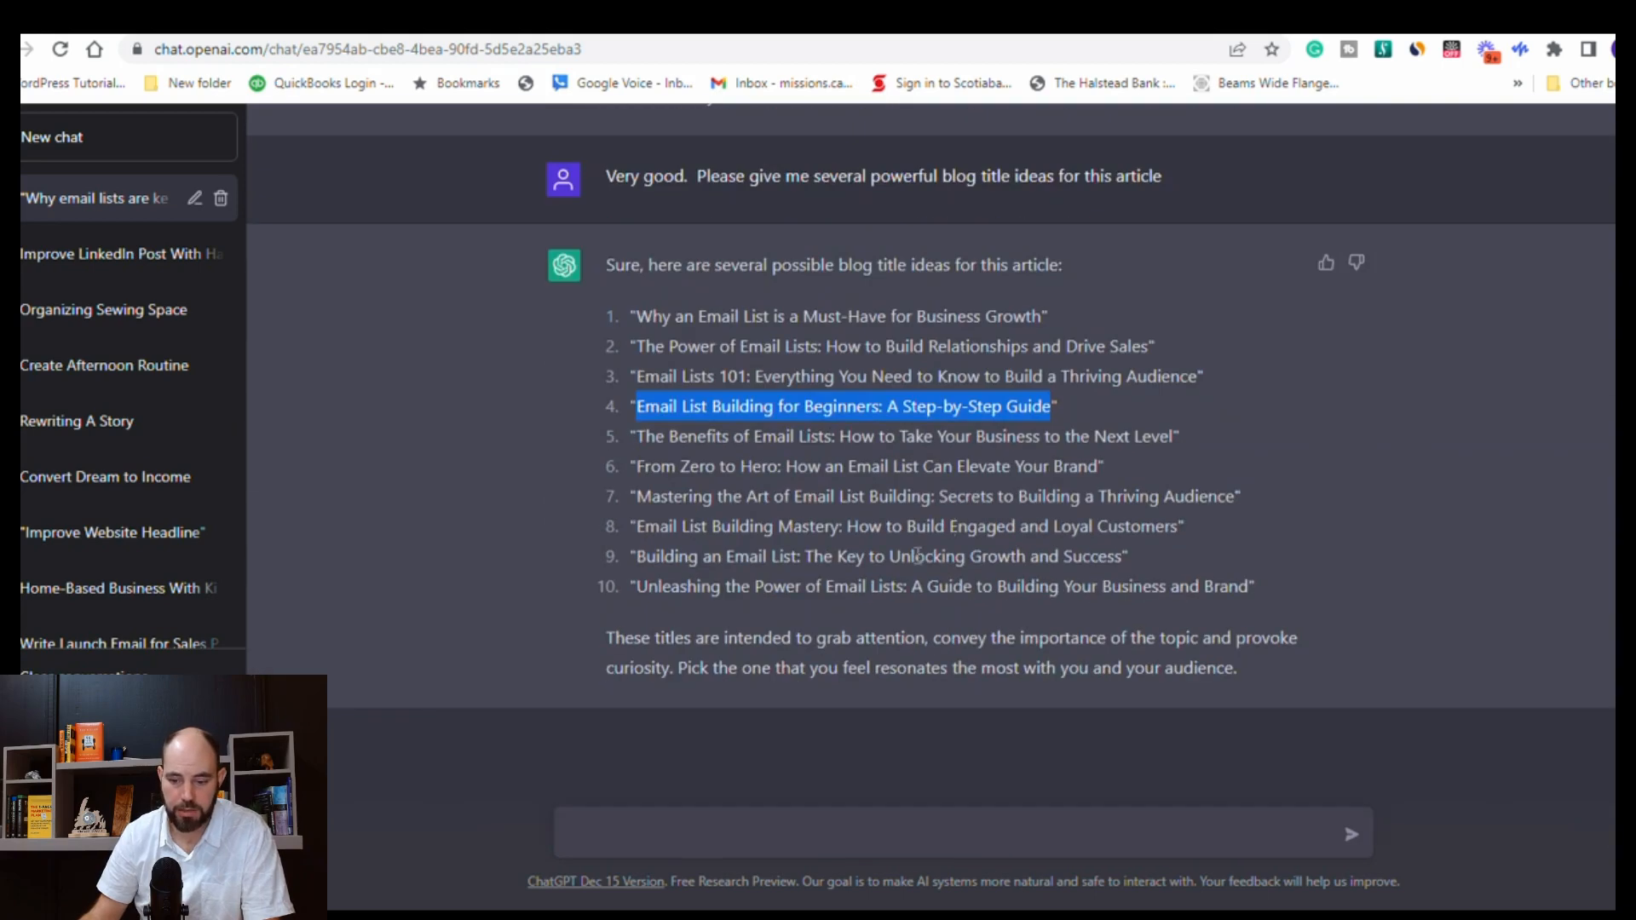
pyautogui.click(824, 842)
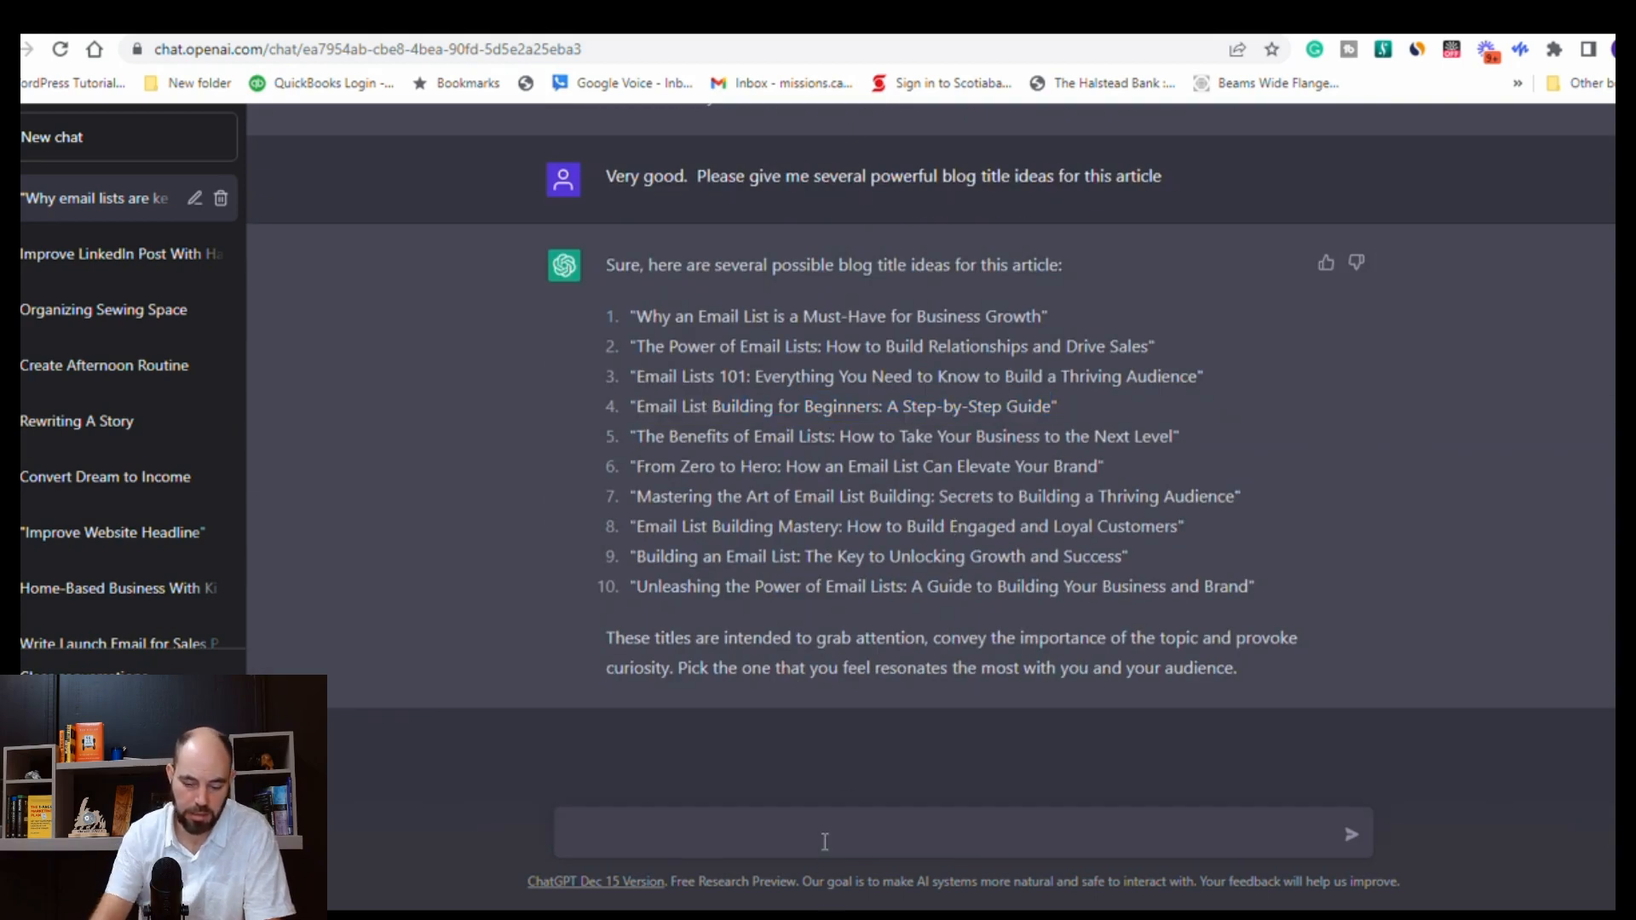
pyautogui.write('ca')
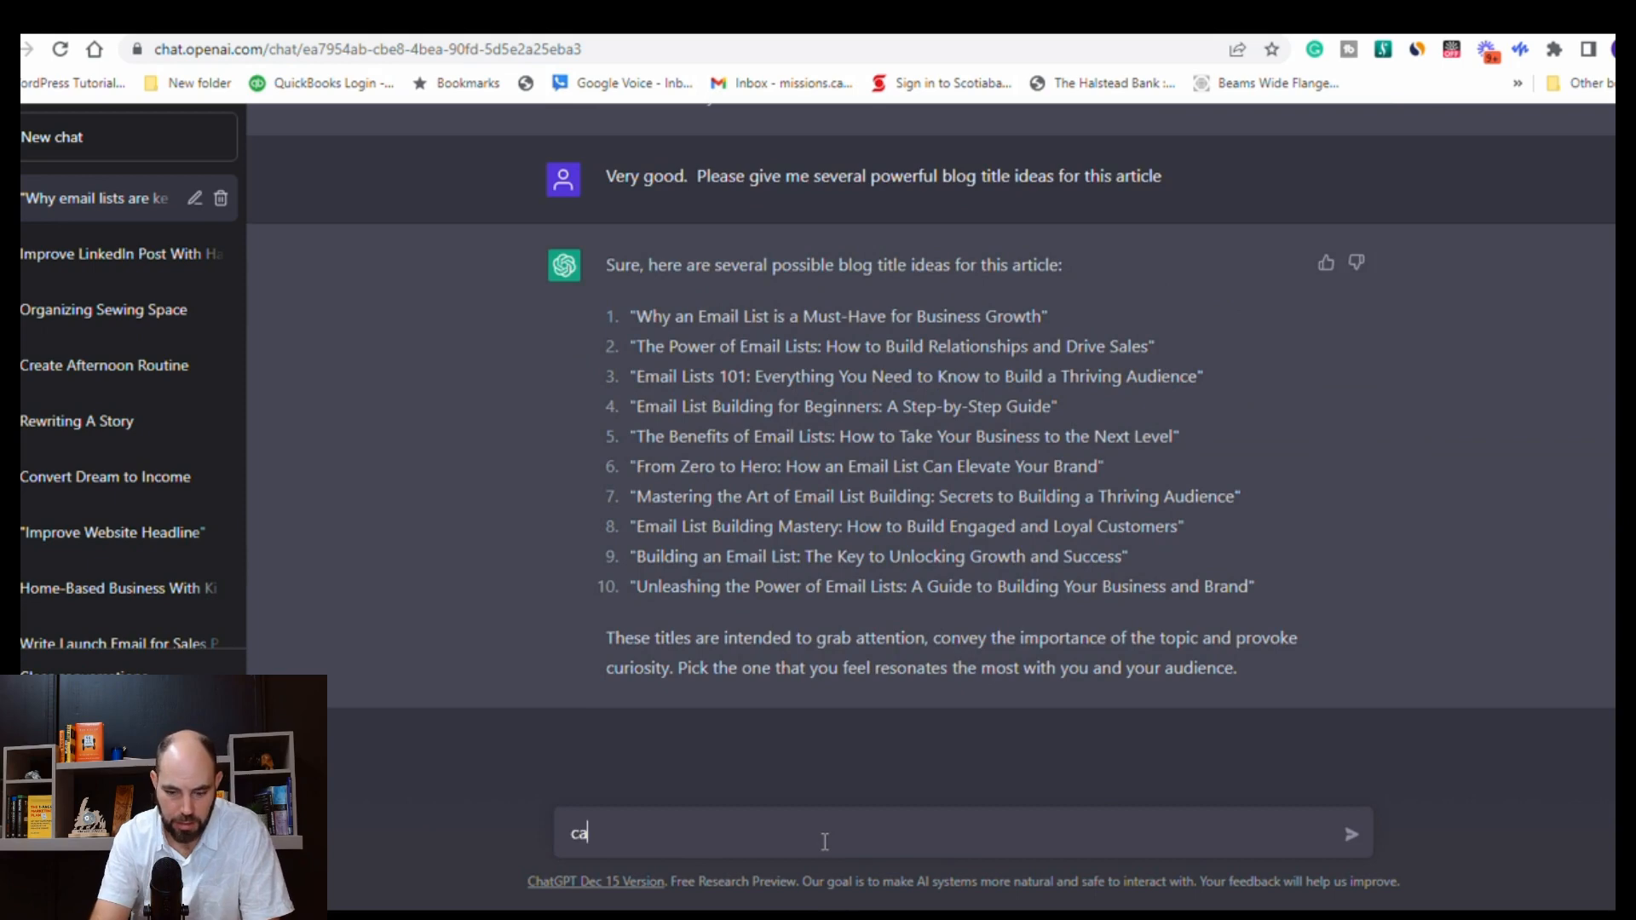
pyautogui.write('n you w')
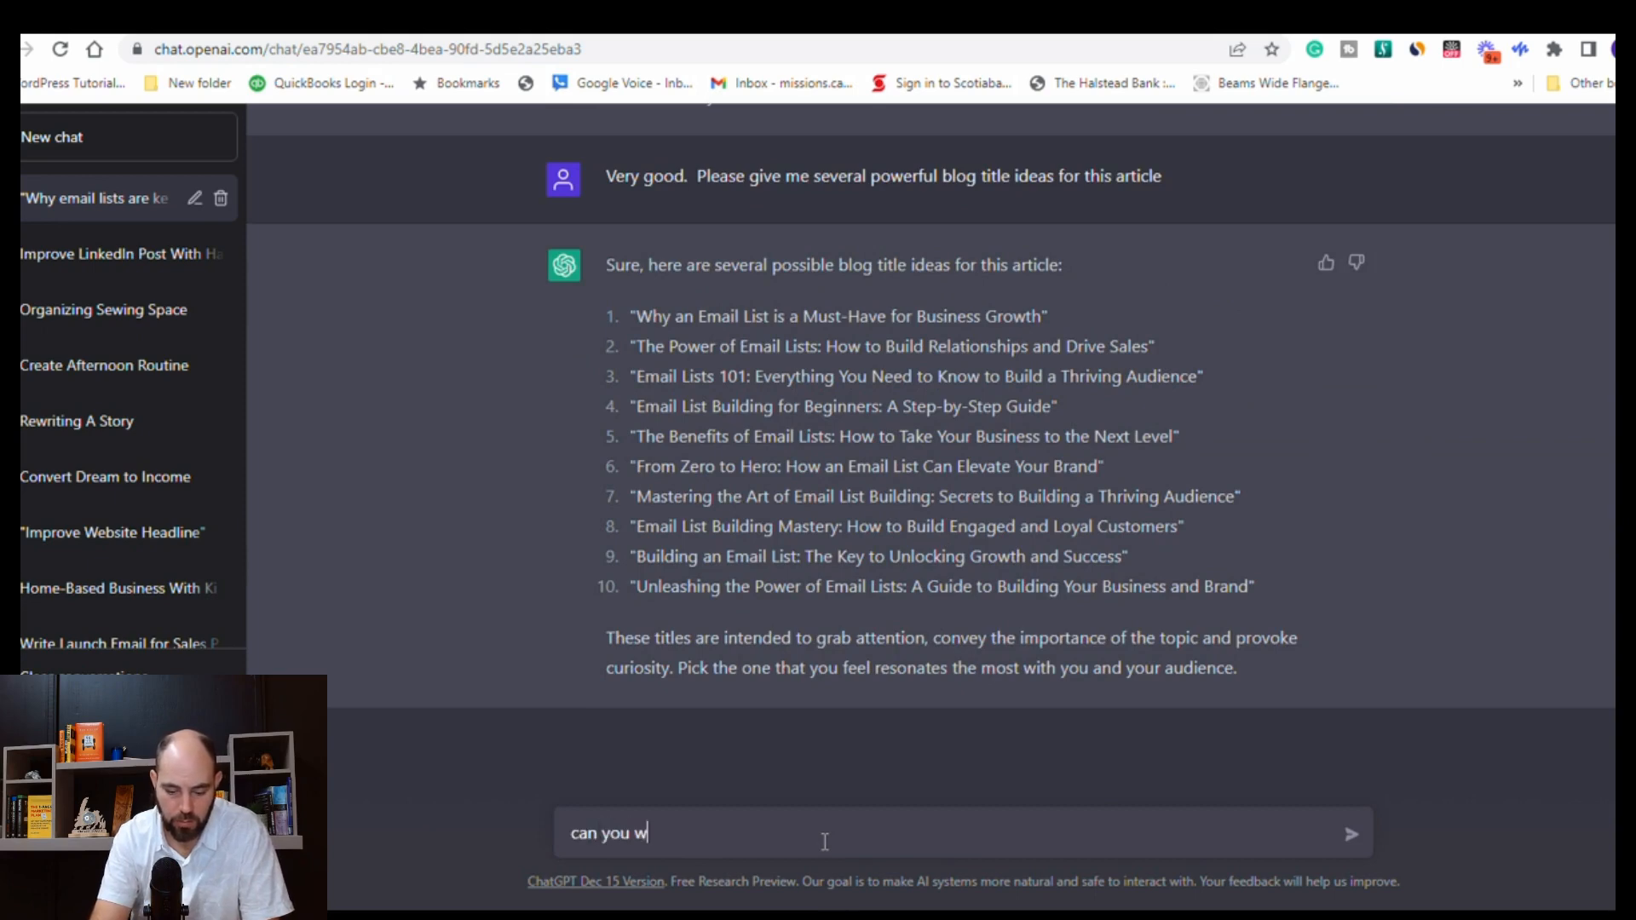
pyautogui.write('rite ')
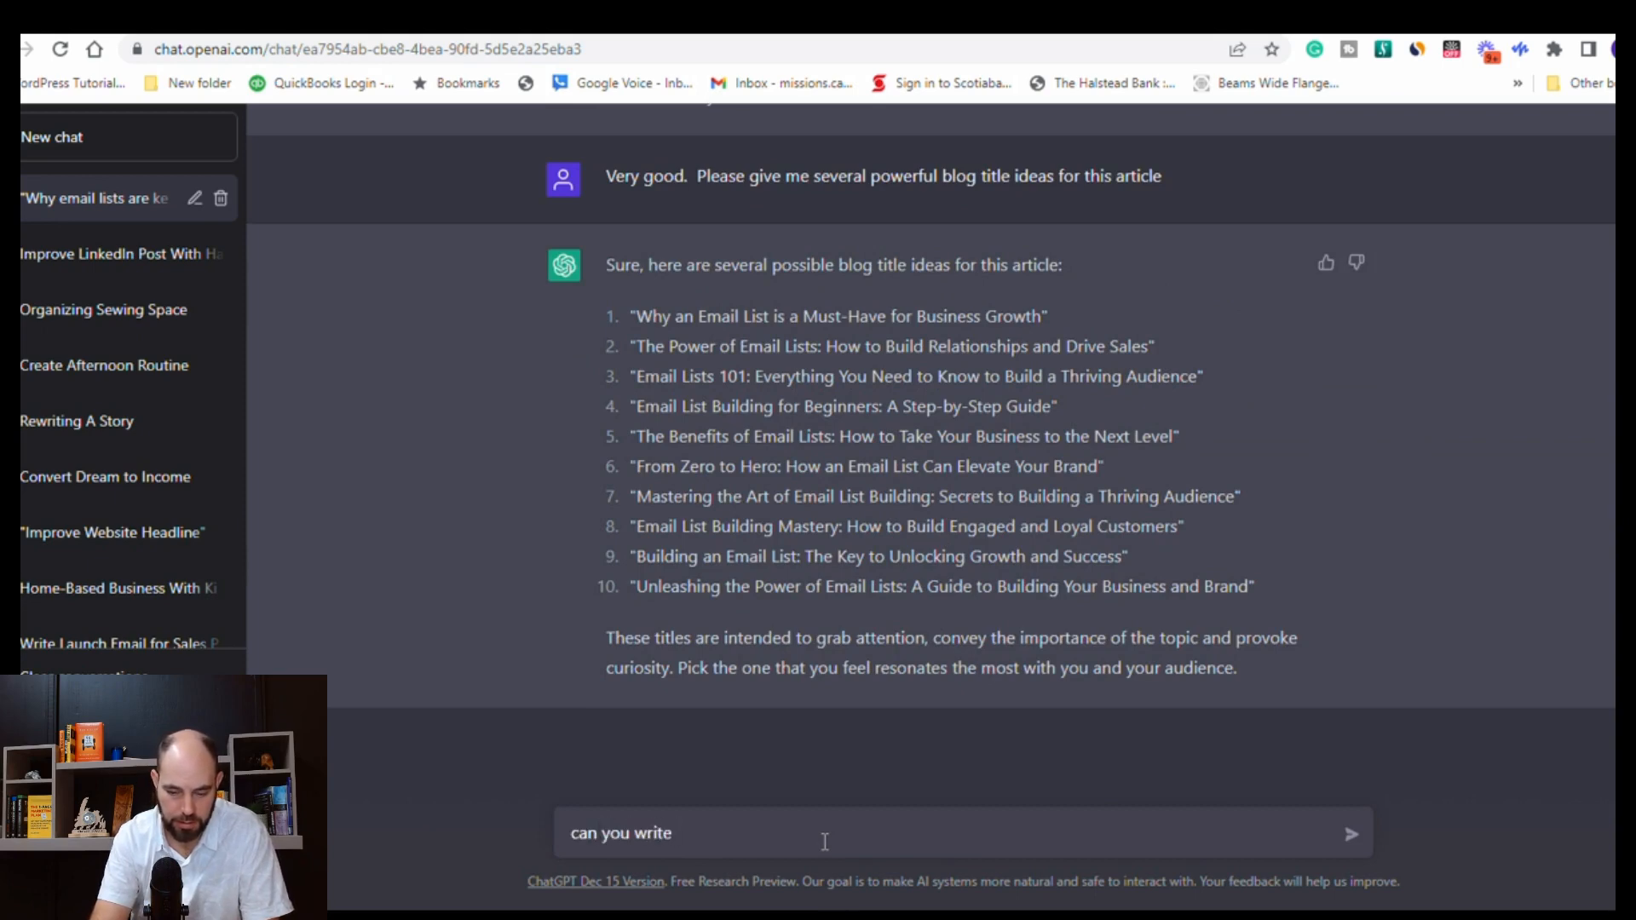
pyautogui.write('me a meta ')
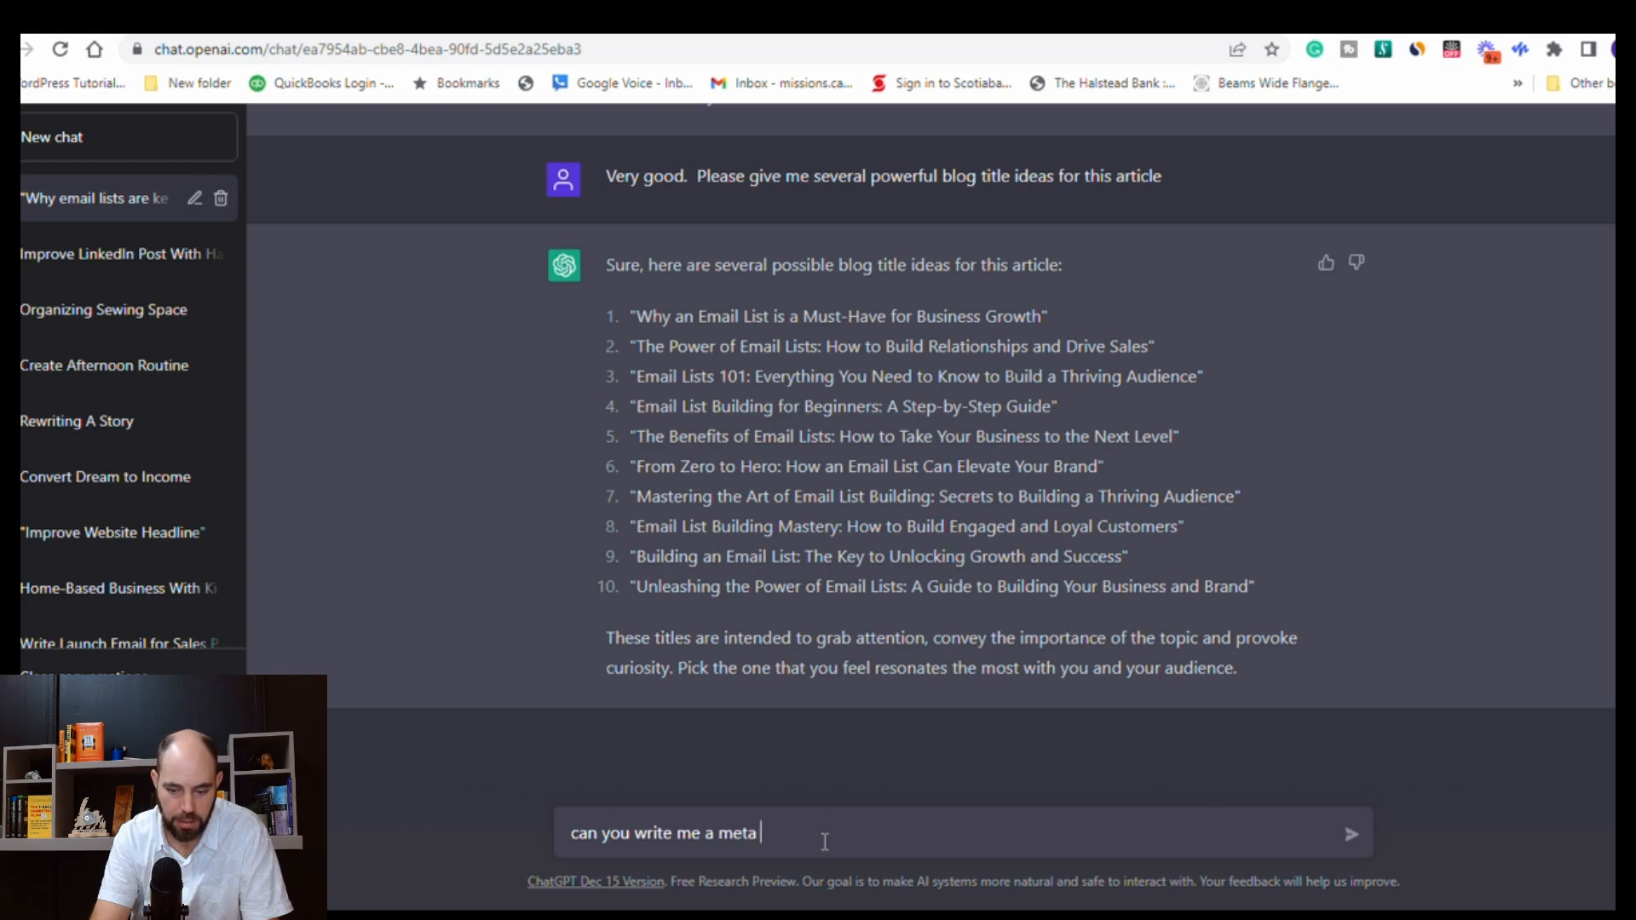
pyautogui.write('descrip')
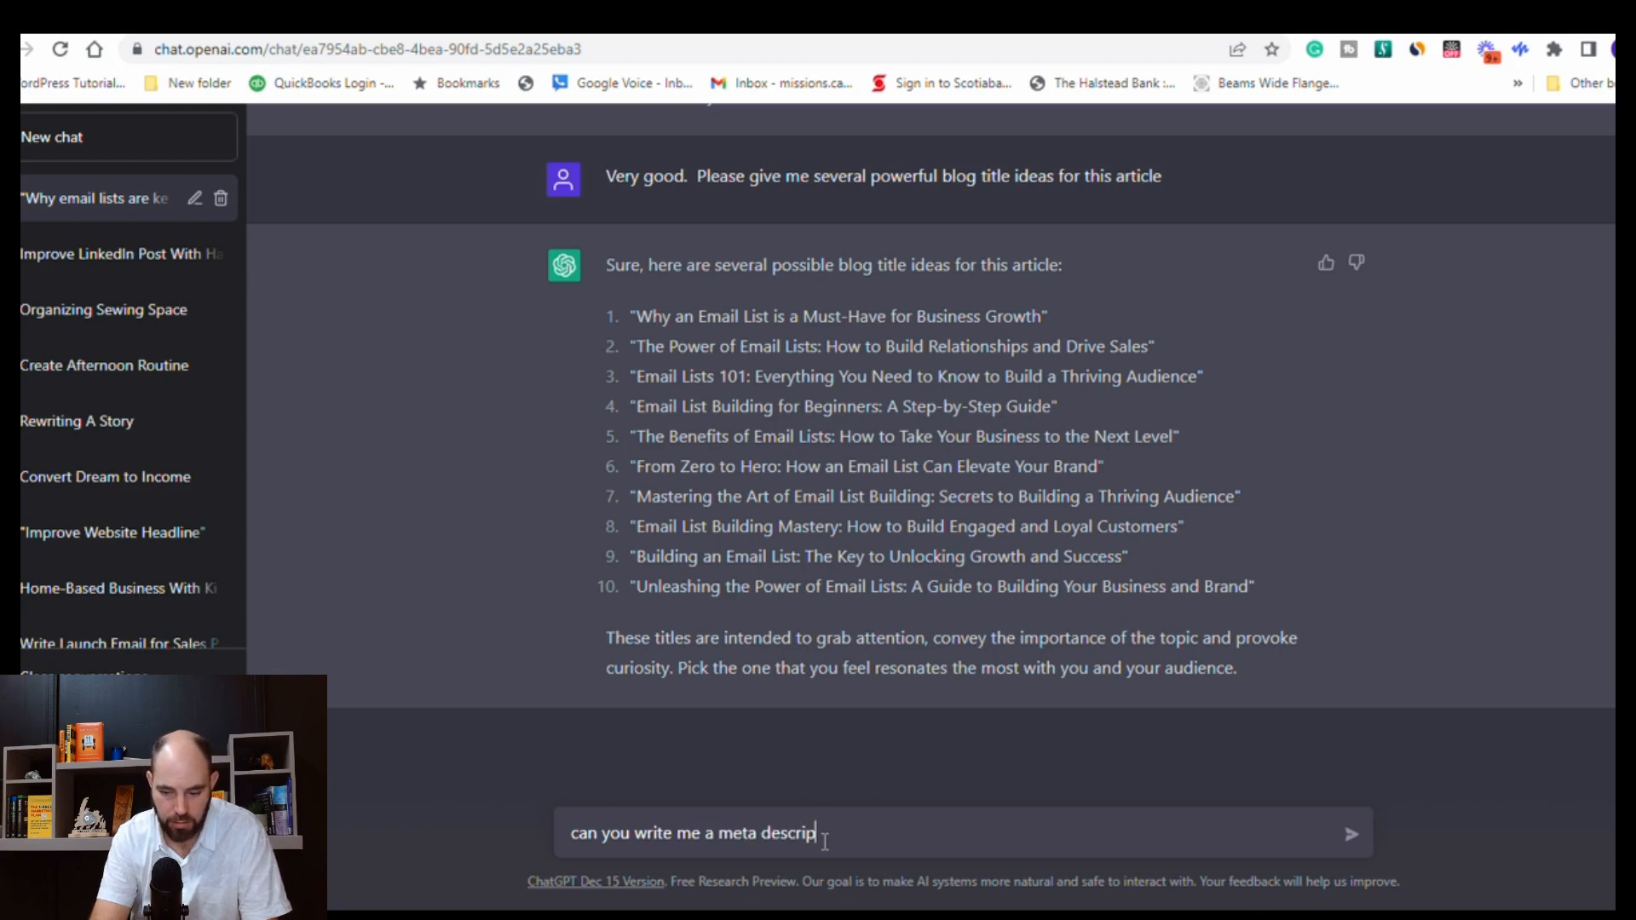
pyautogui.write('tion th')
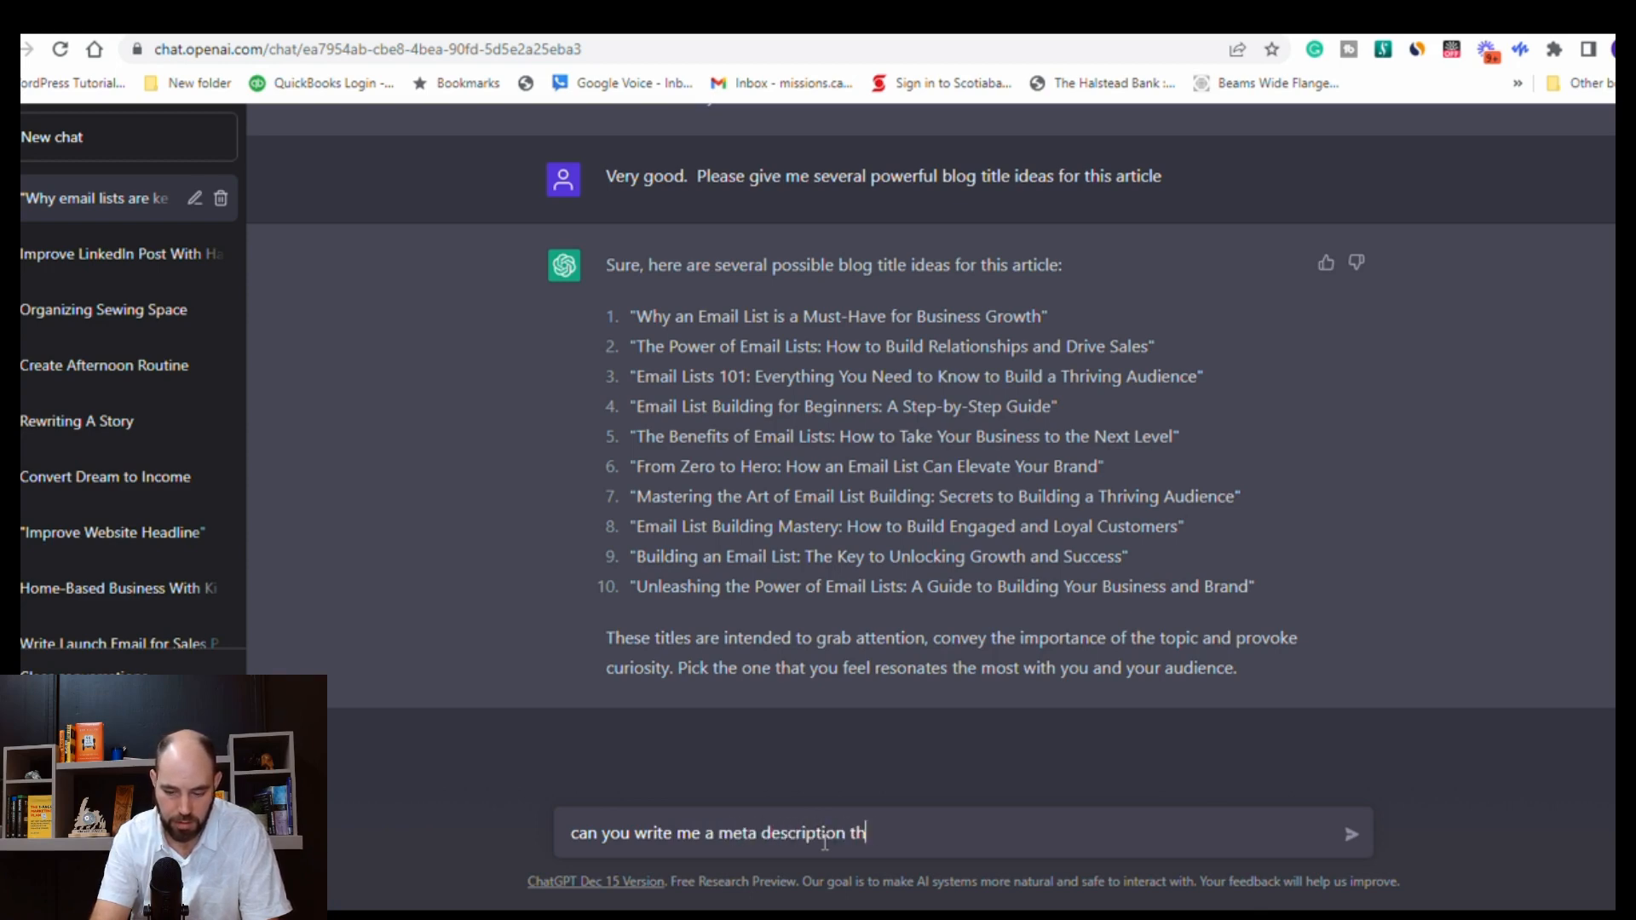
pyautogui.write('at is under ')
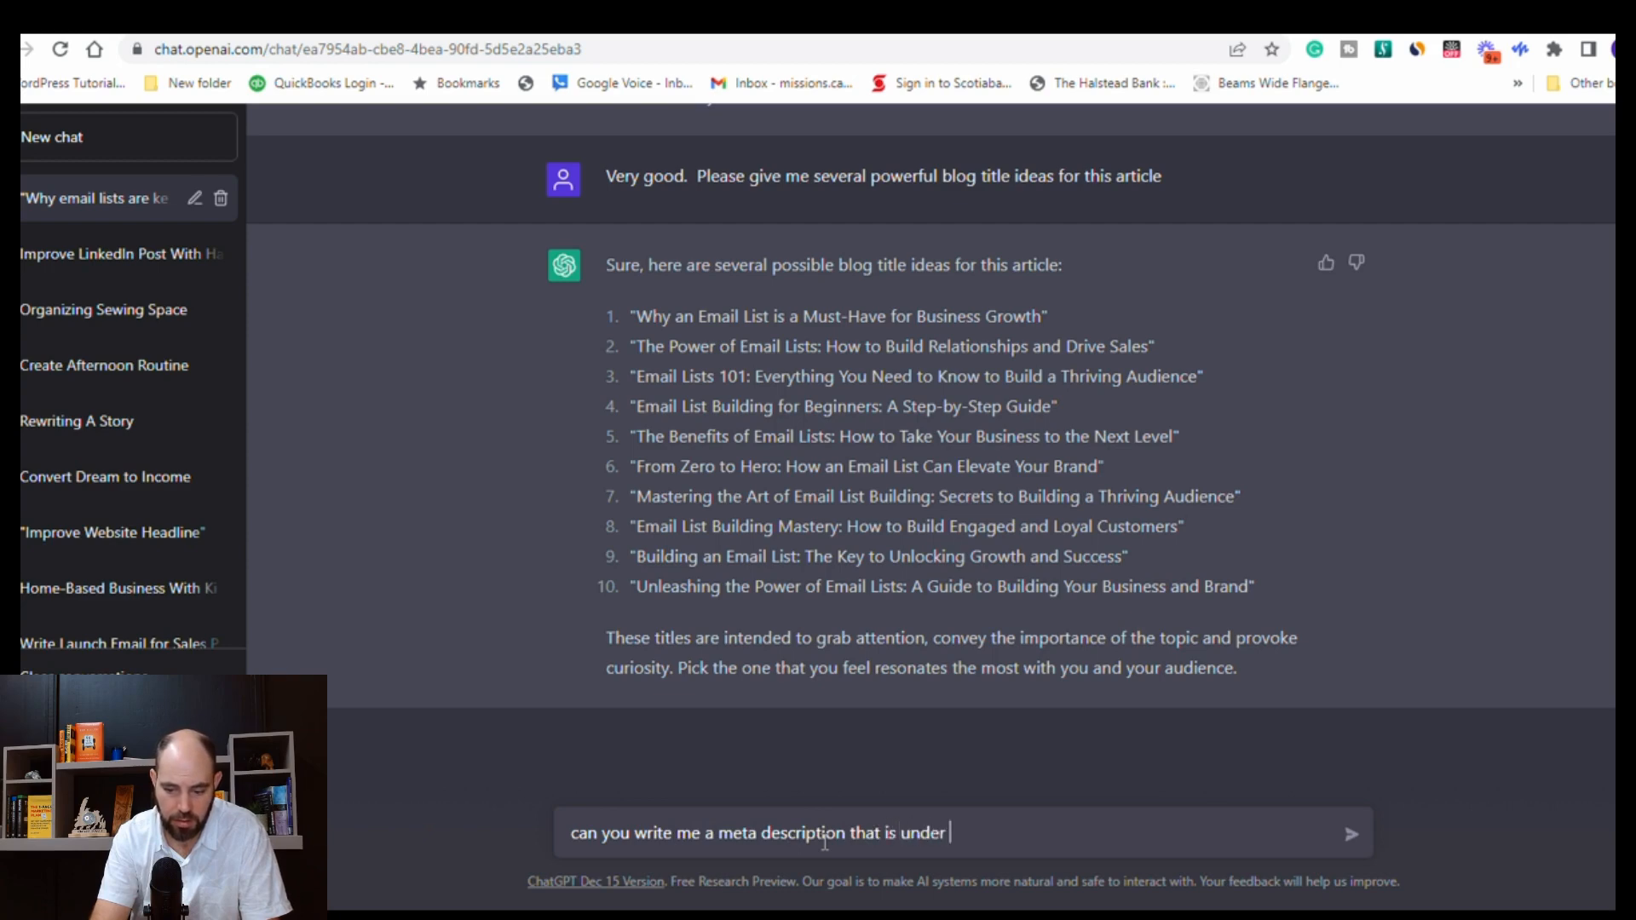
pyautogui.write('160 ')
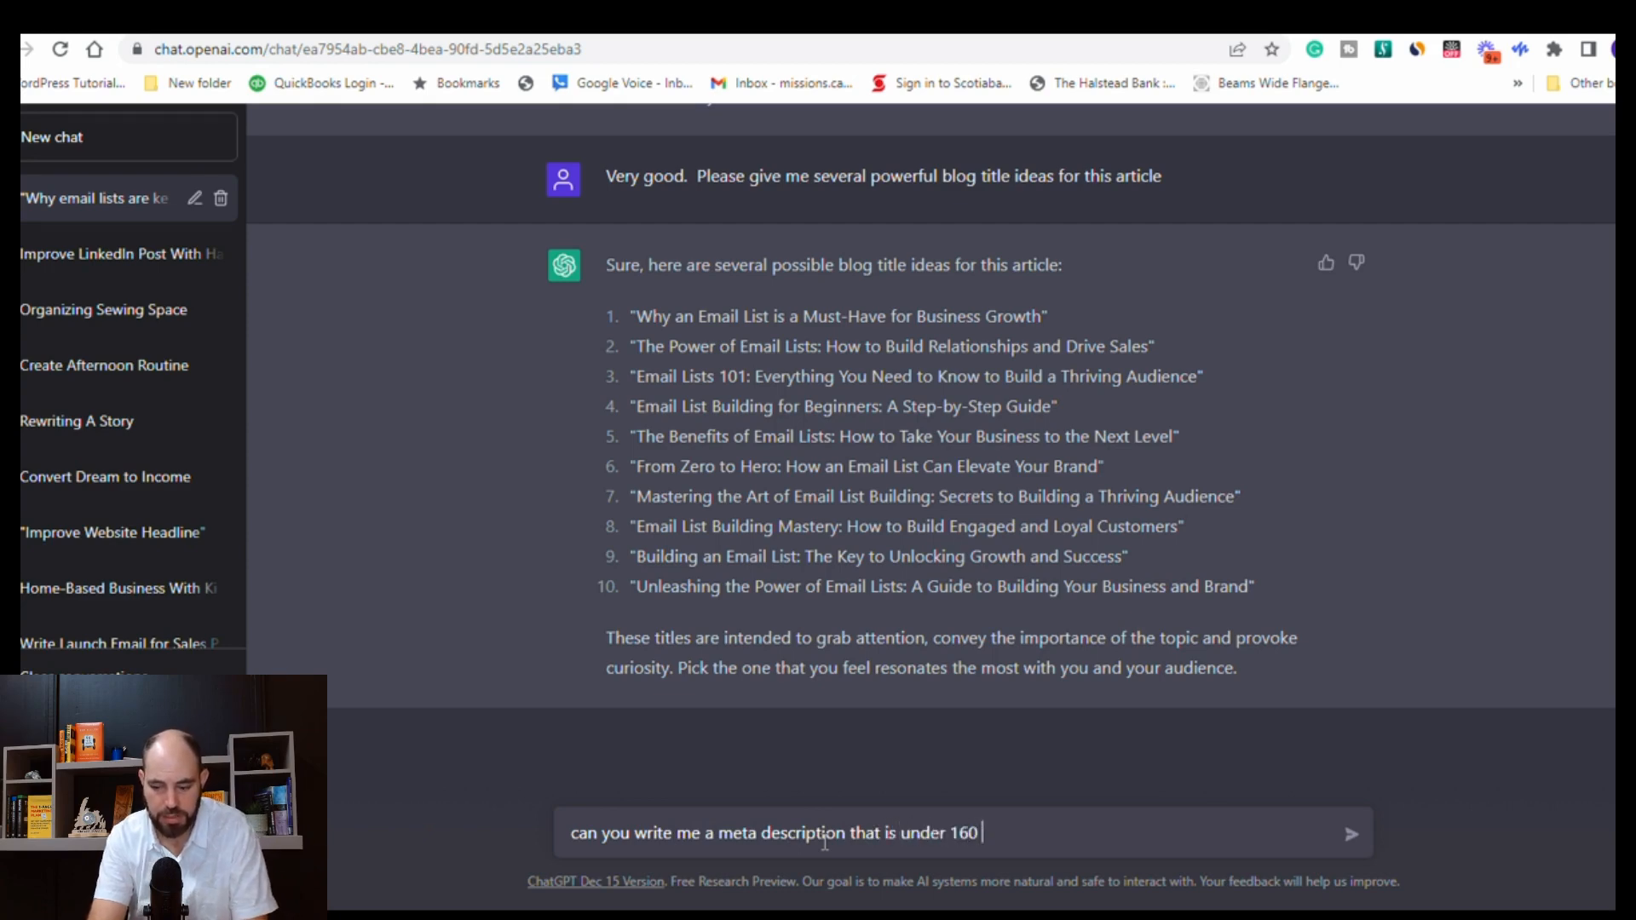
pyautogui.write('chara')
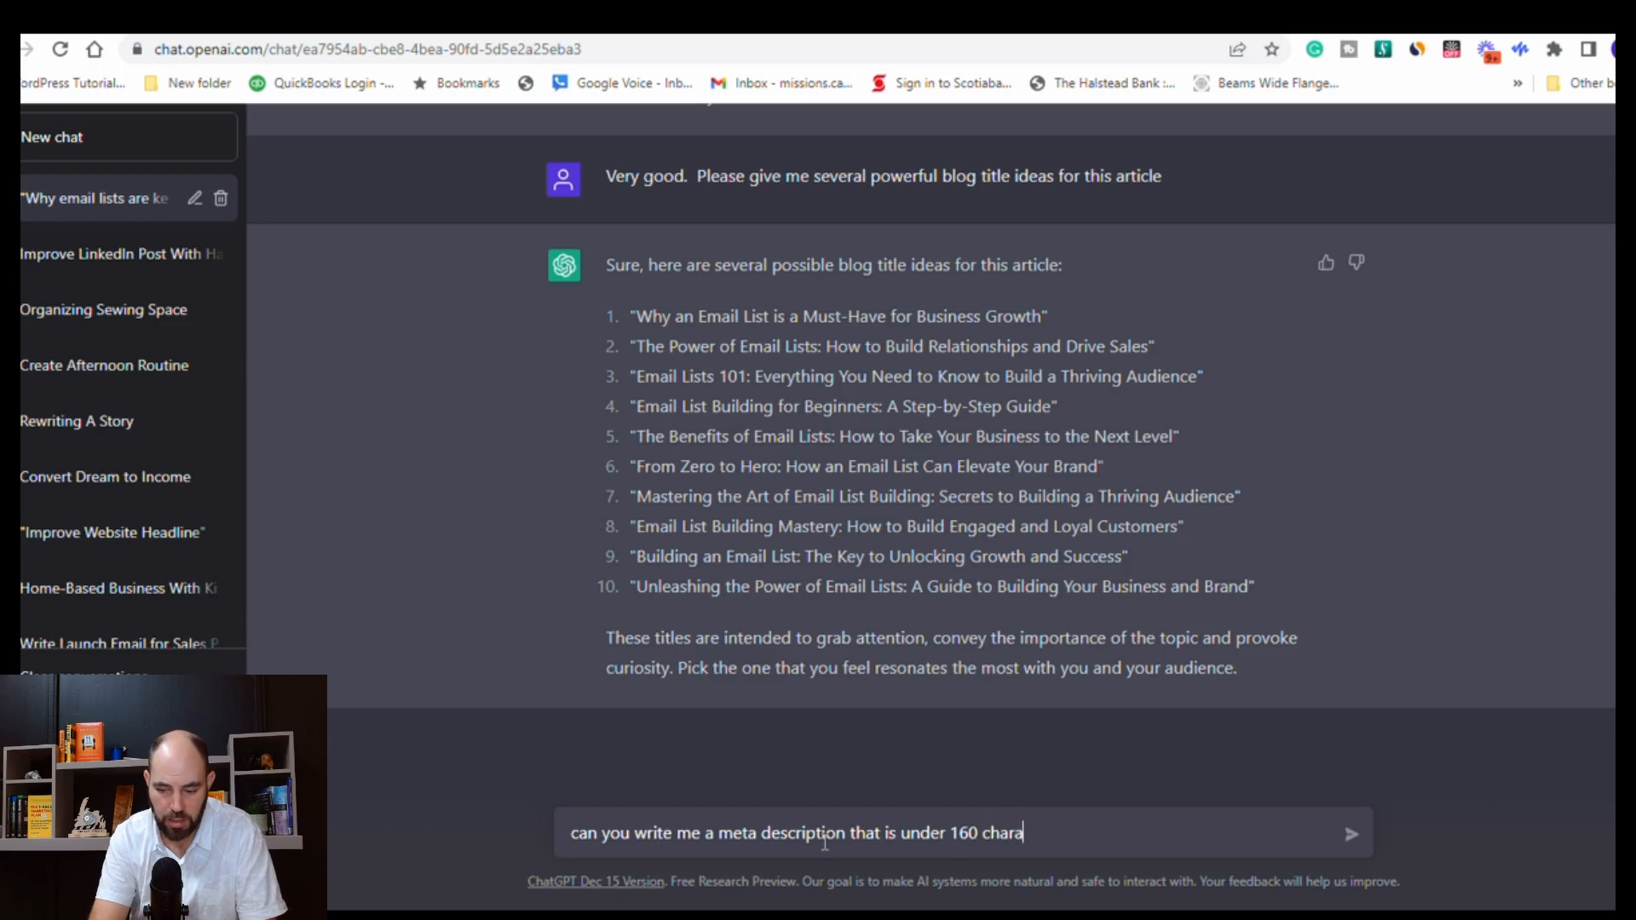
pyautogui.write('ctors')
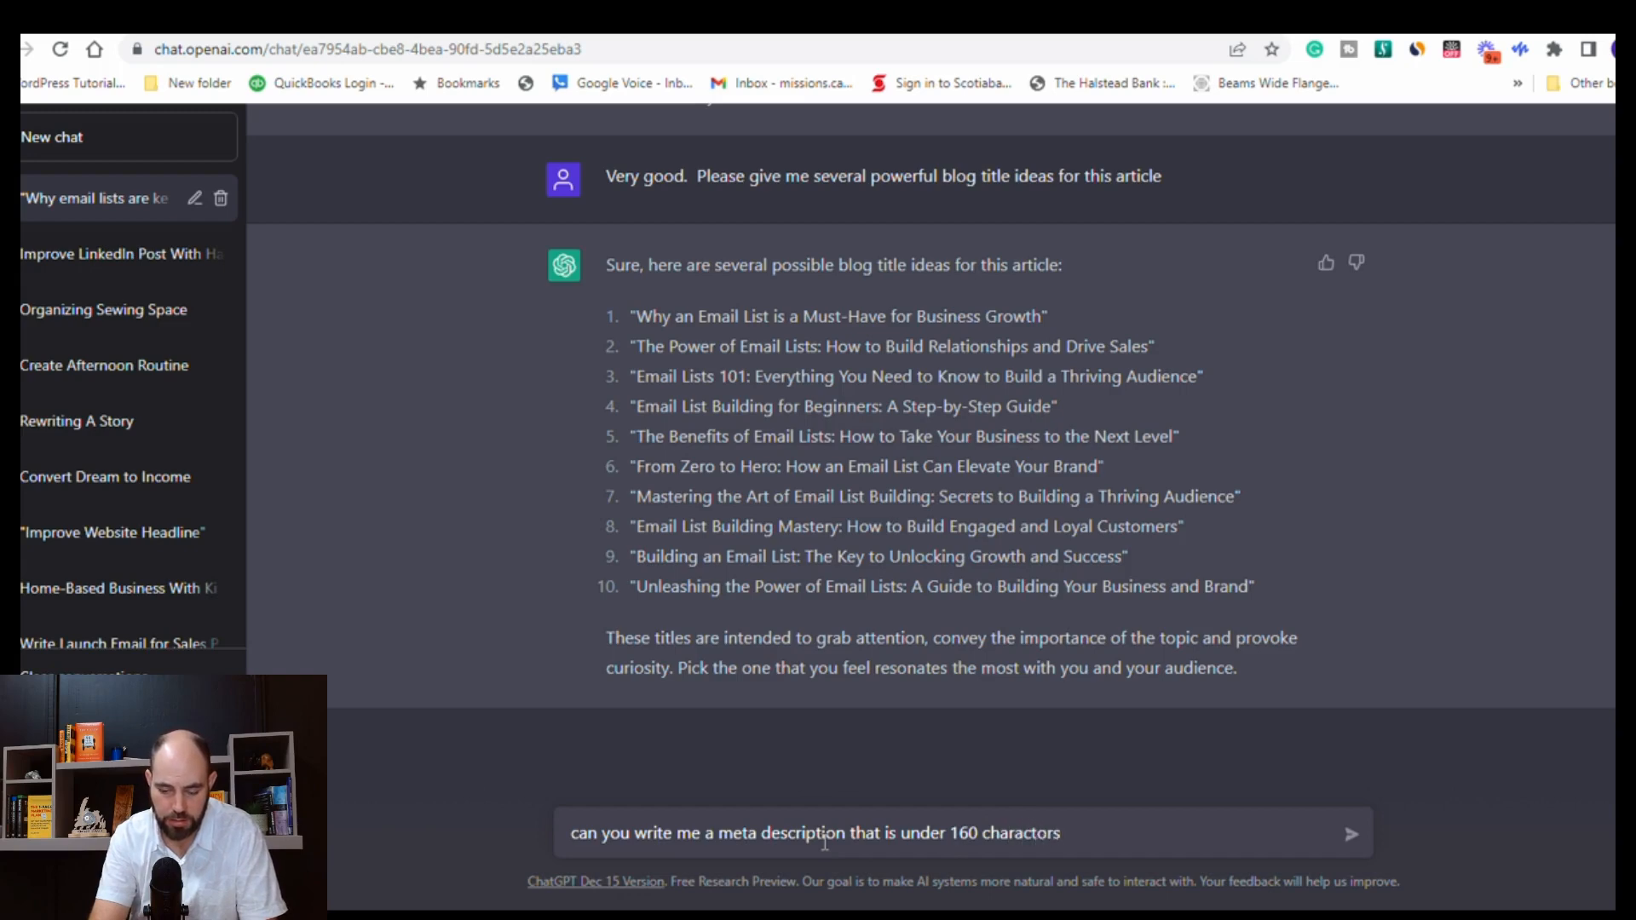
pyautogui.write('?')
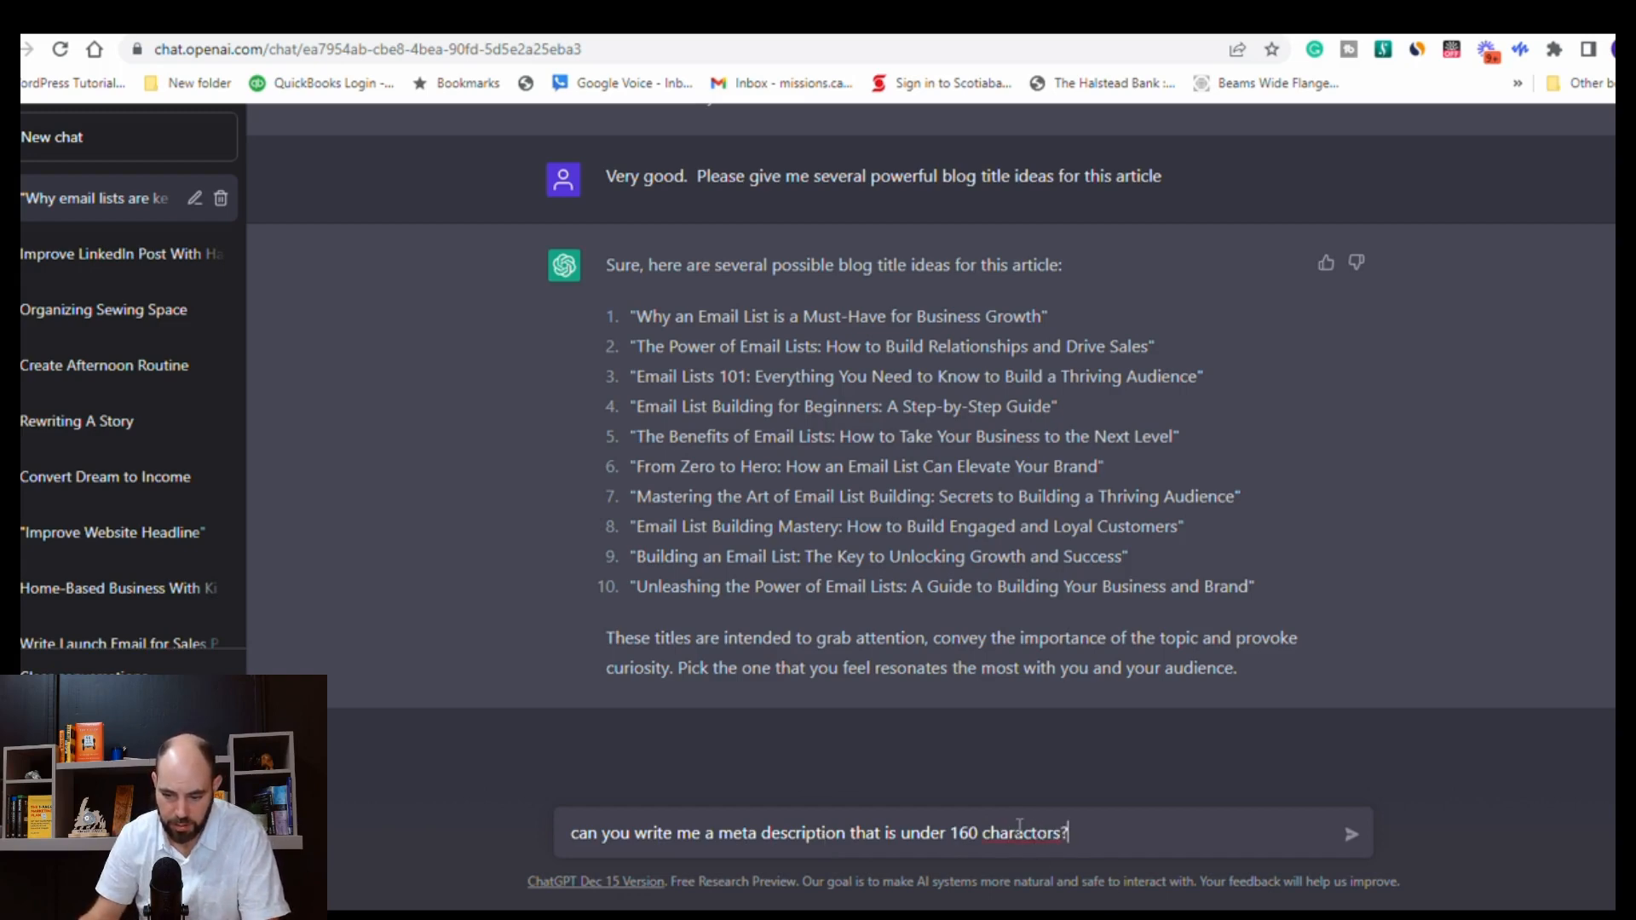
# Correct the misspelled word to "characters" in the drafted meta description request and try to send it.
pyautogui.rightClick(1015, 838)
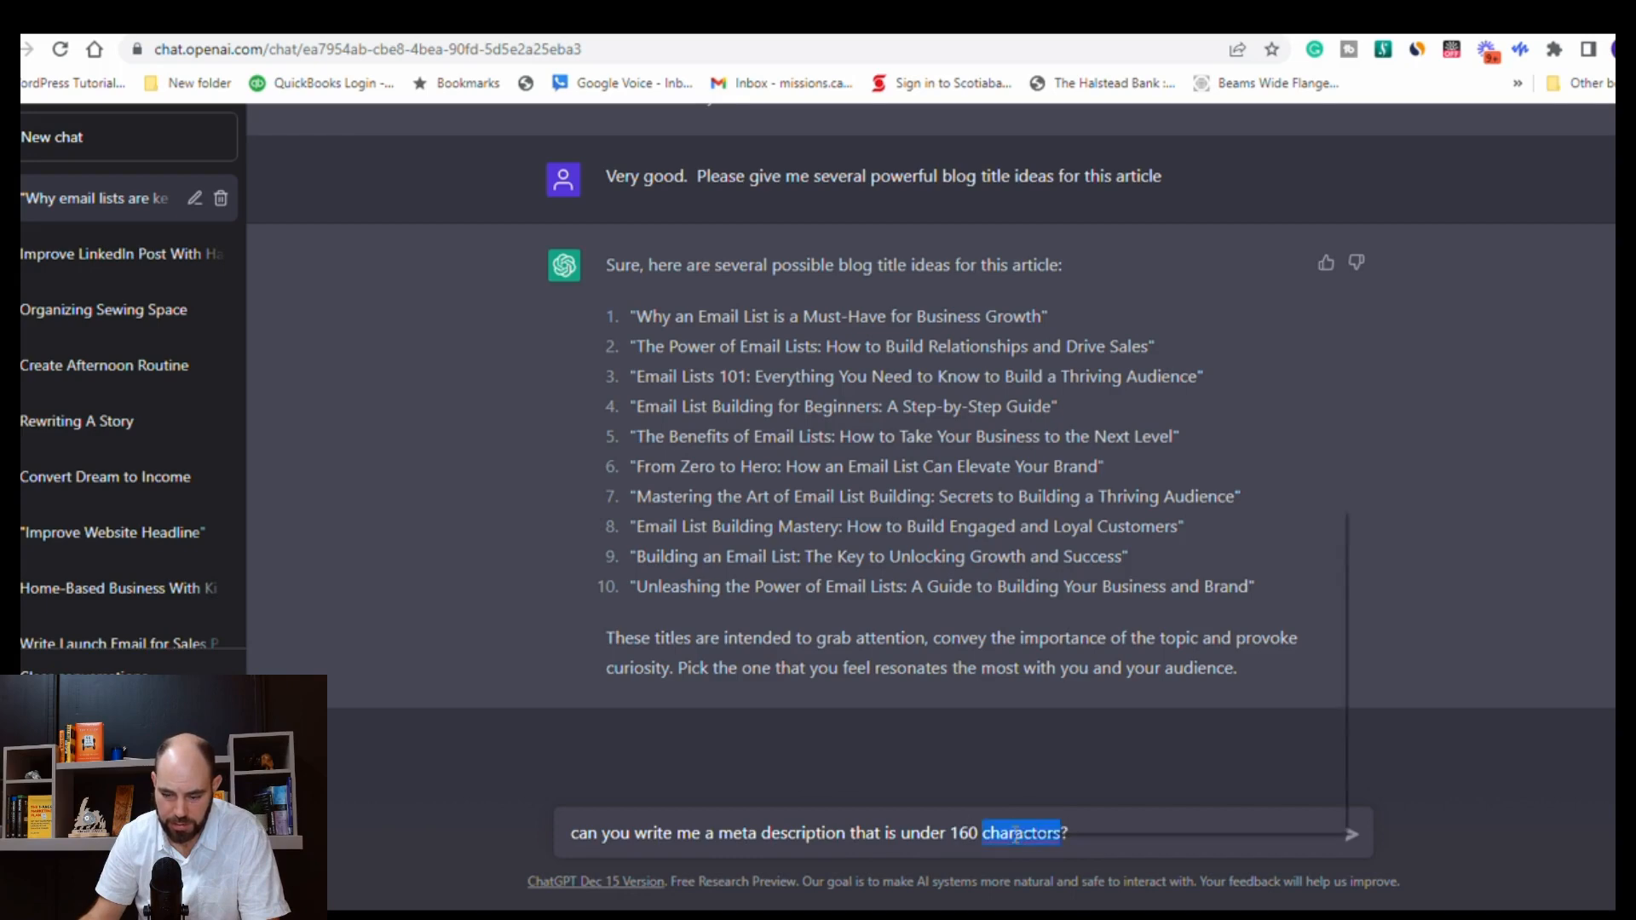
pyautogui.click(1090, 502)
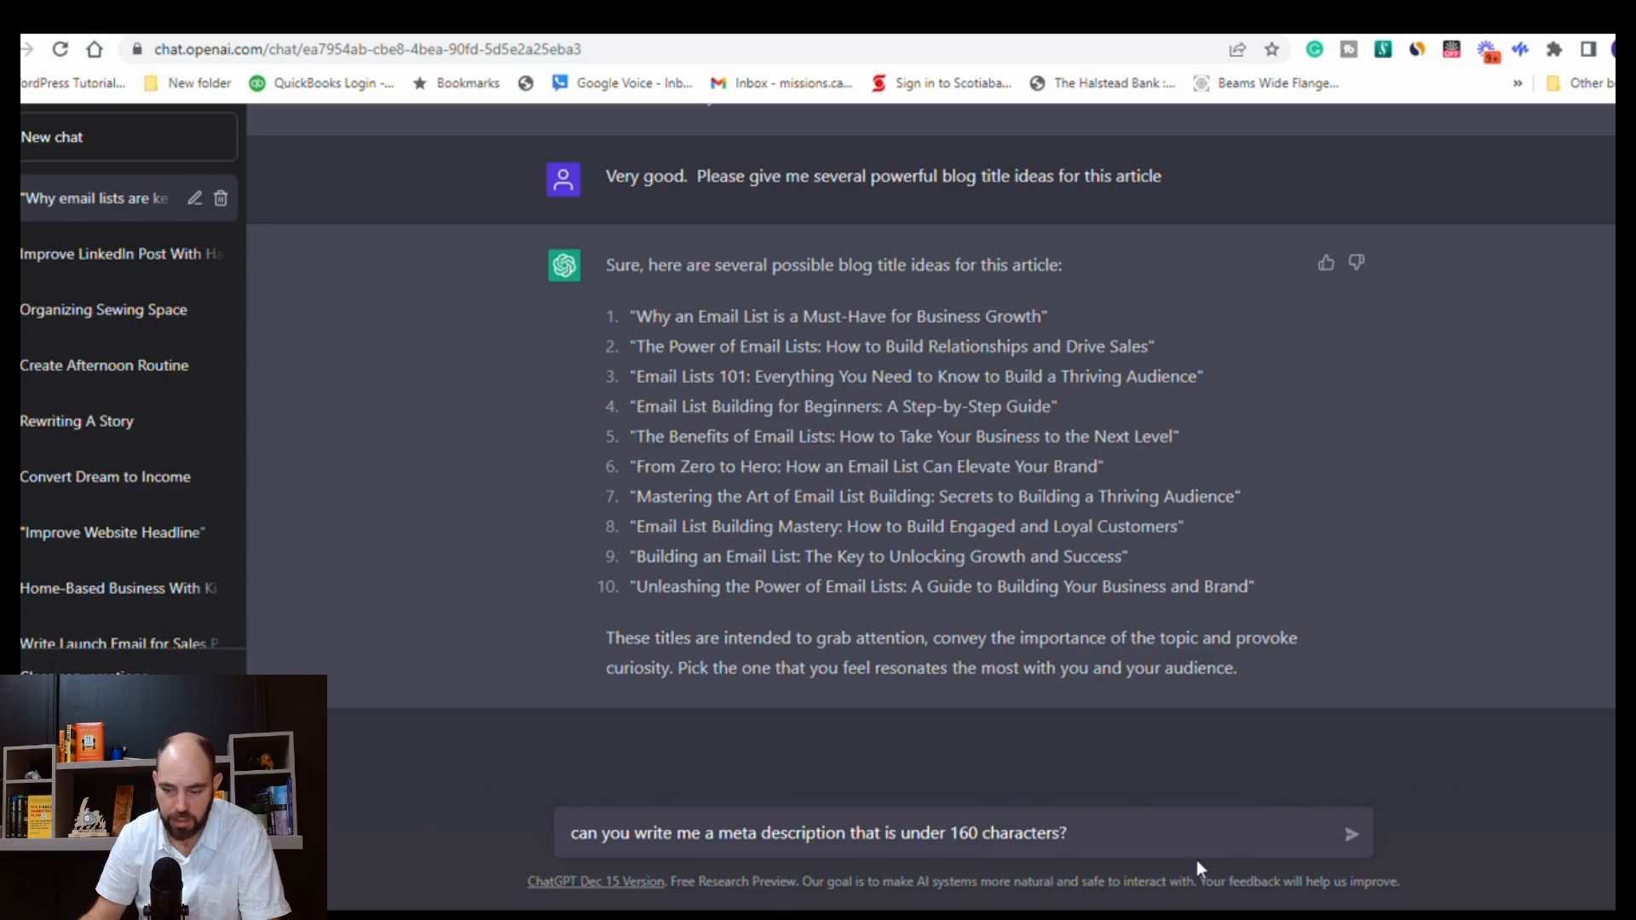
pyautogui.click(1352, 835)
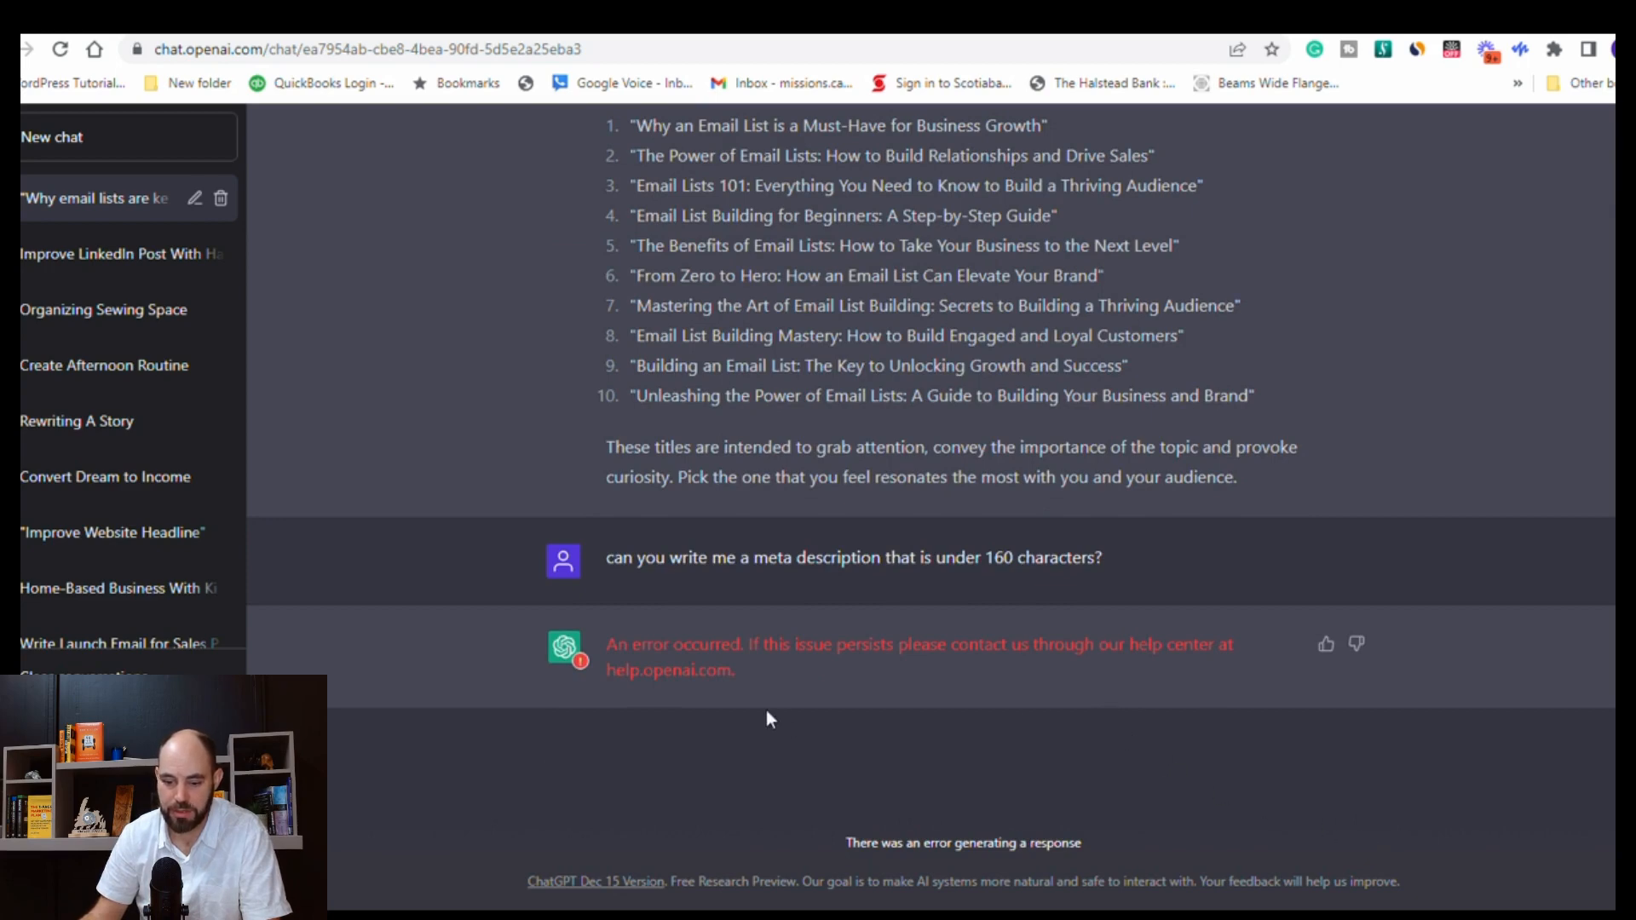
# Reload the chat page and send the request "can you write me a meta description that is under 160 characters".
pyautogui.click(61, 49)
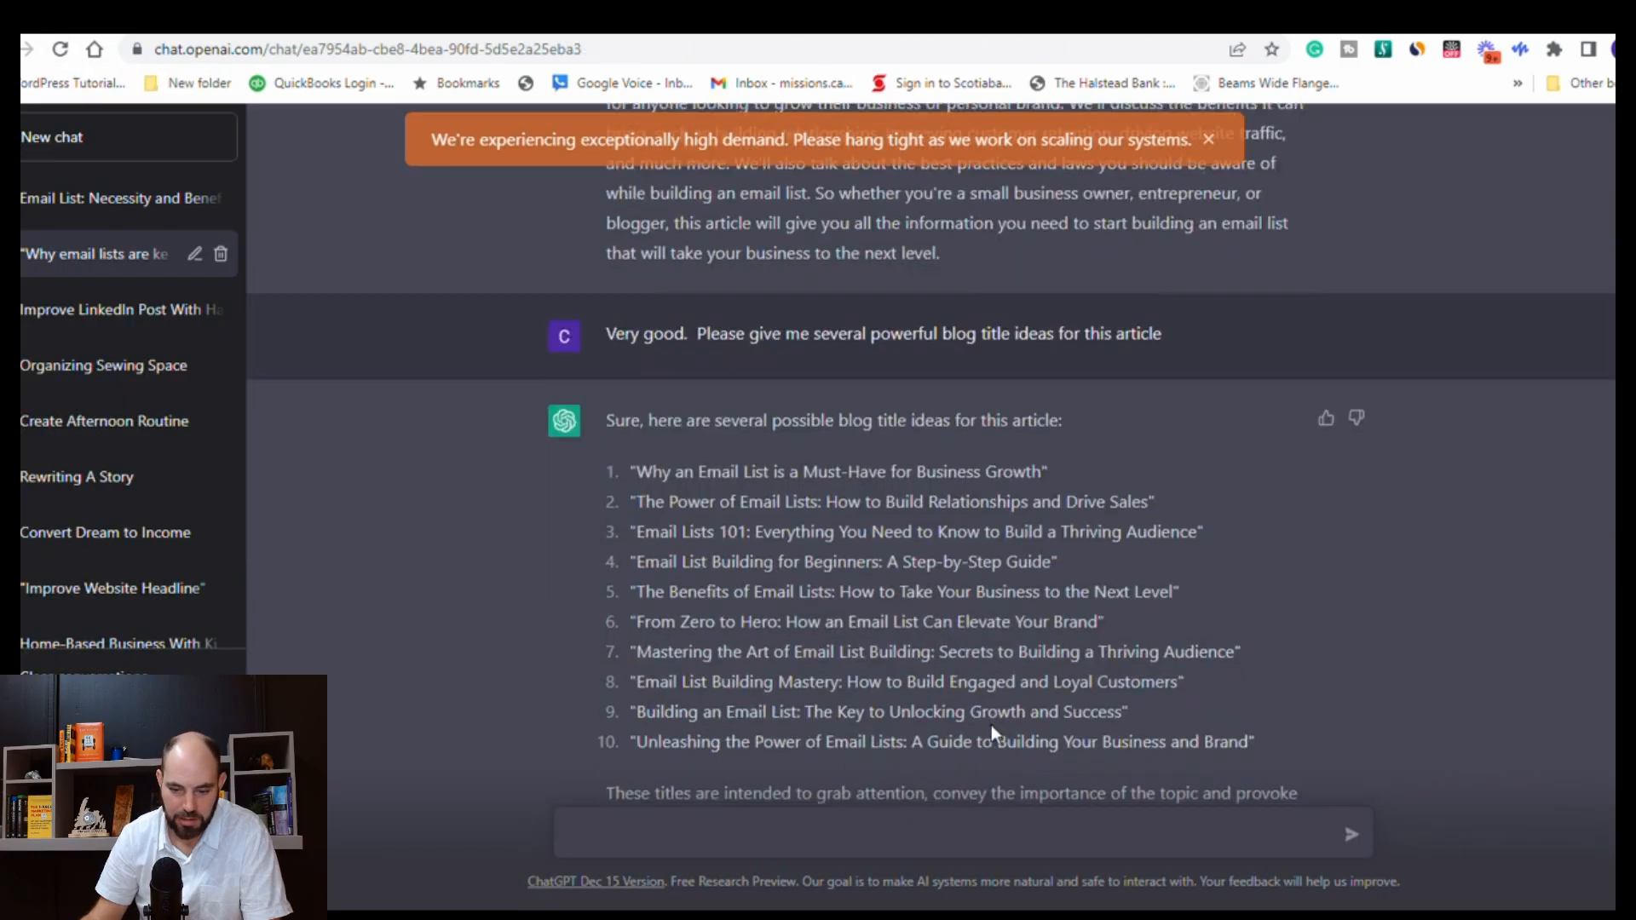
pyautogui.write('ca')
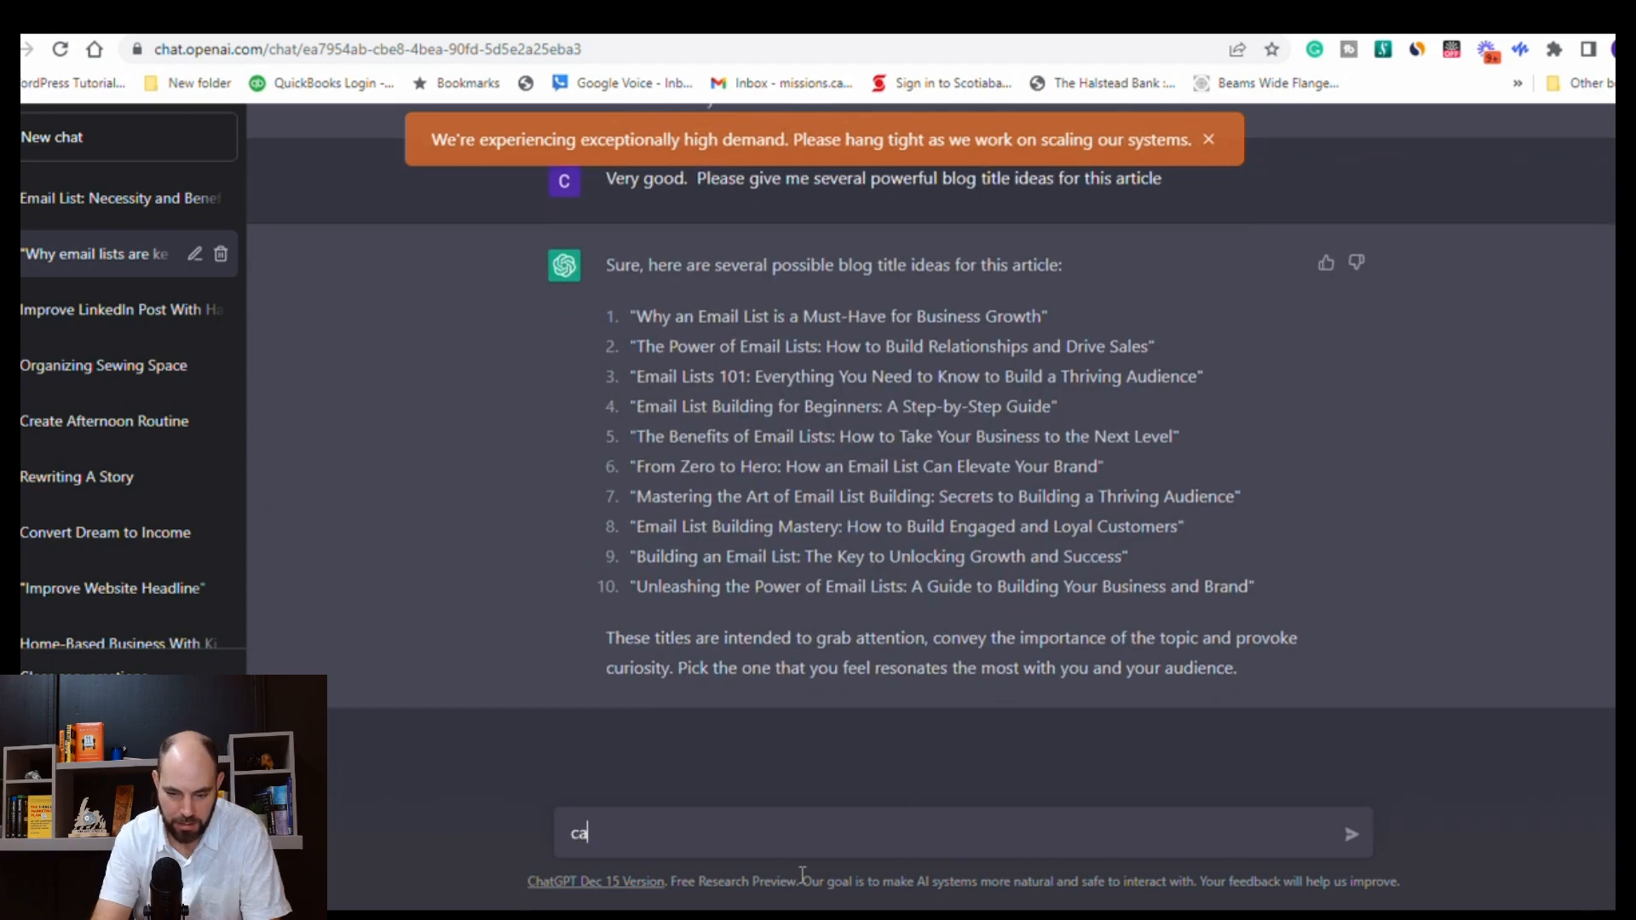
pyautogui.write('n you write me a meta ')
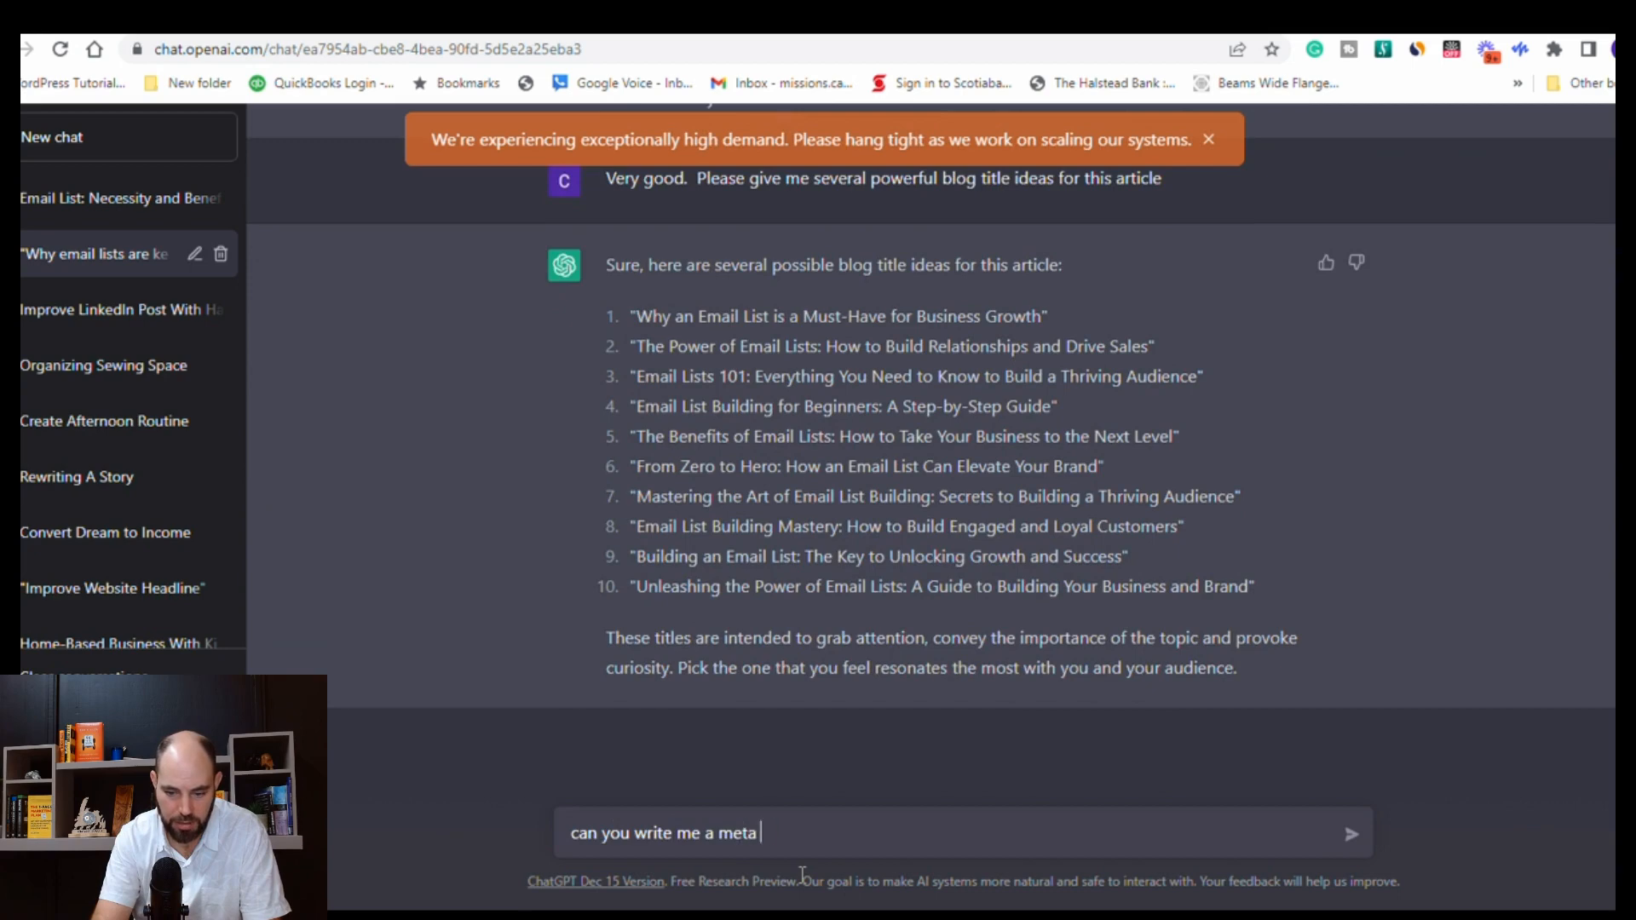
pyautogui.write('descripton')
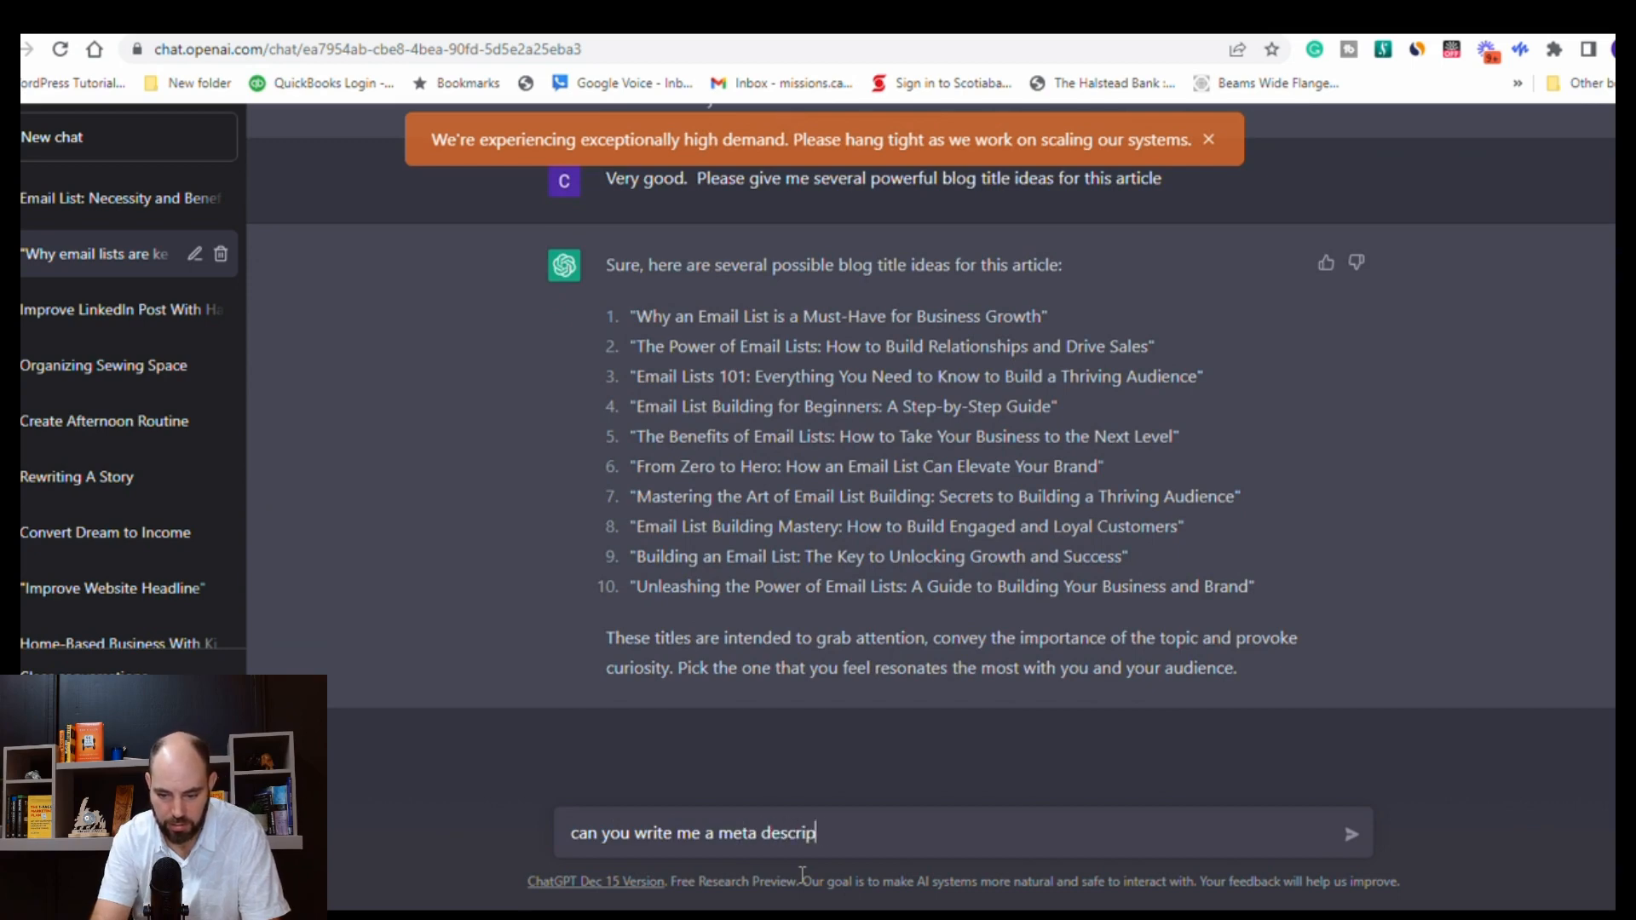
pyautogui.press('BackSpace')
pyautogui.press('BackSpace')
pyautogui.write('ion tha')
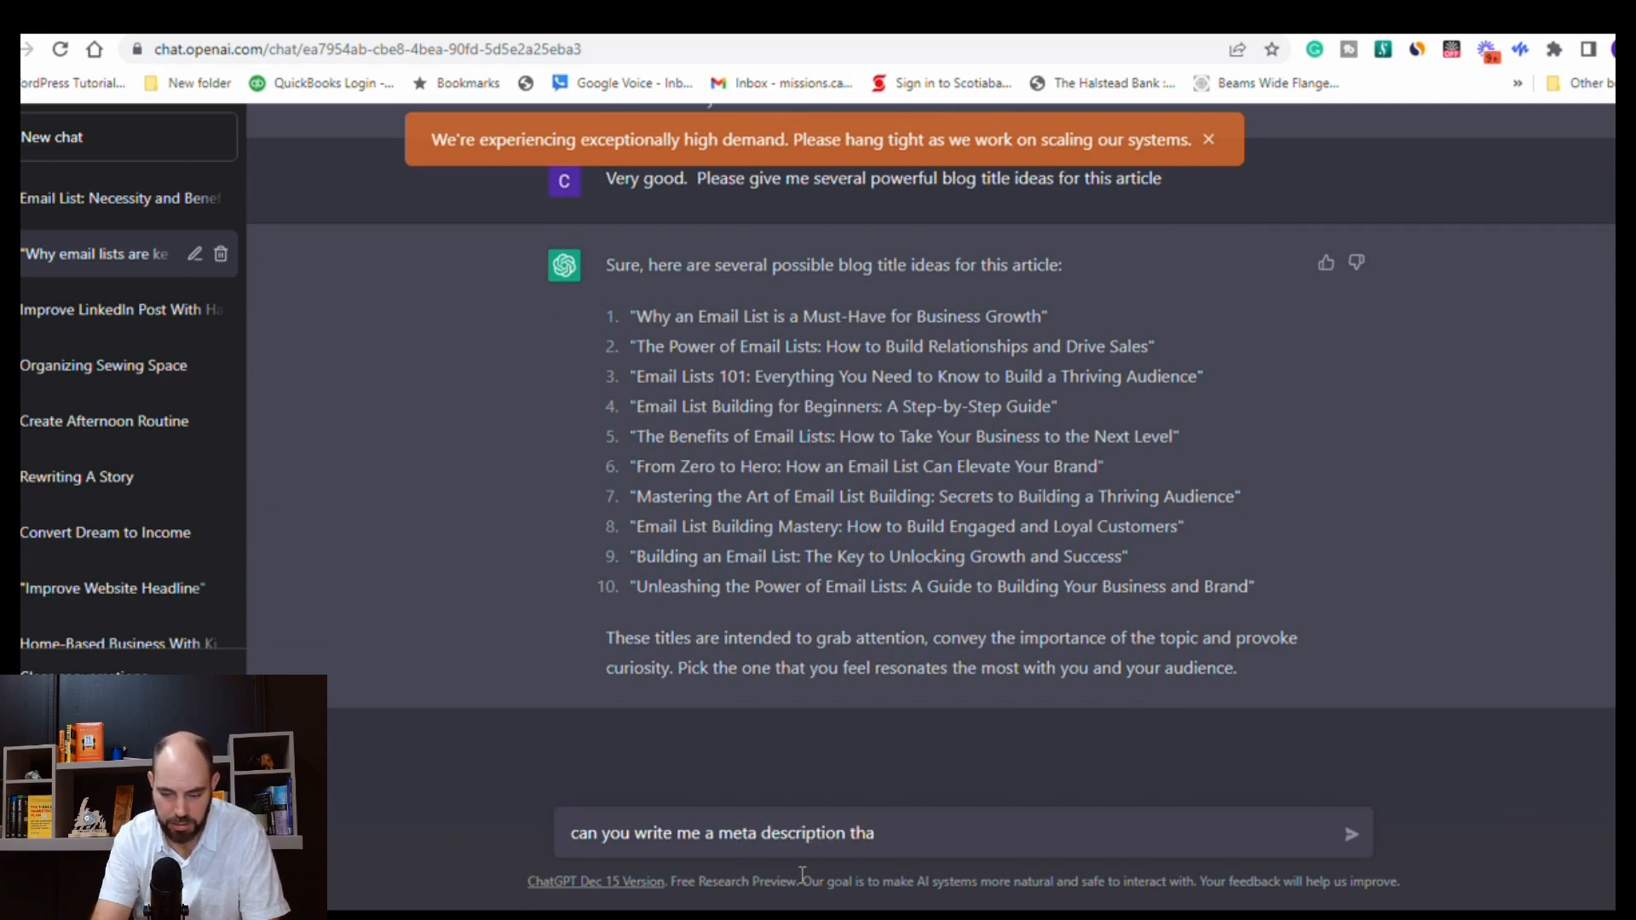
pyautogui.write('t is under 160 characters')
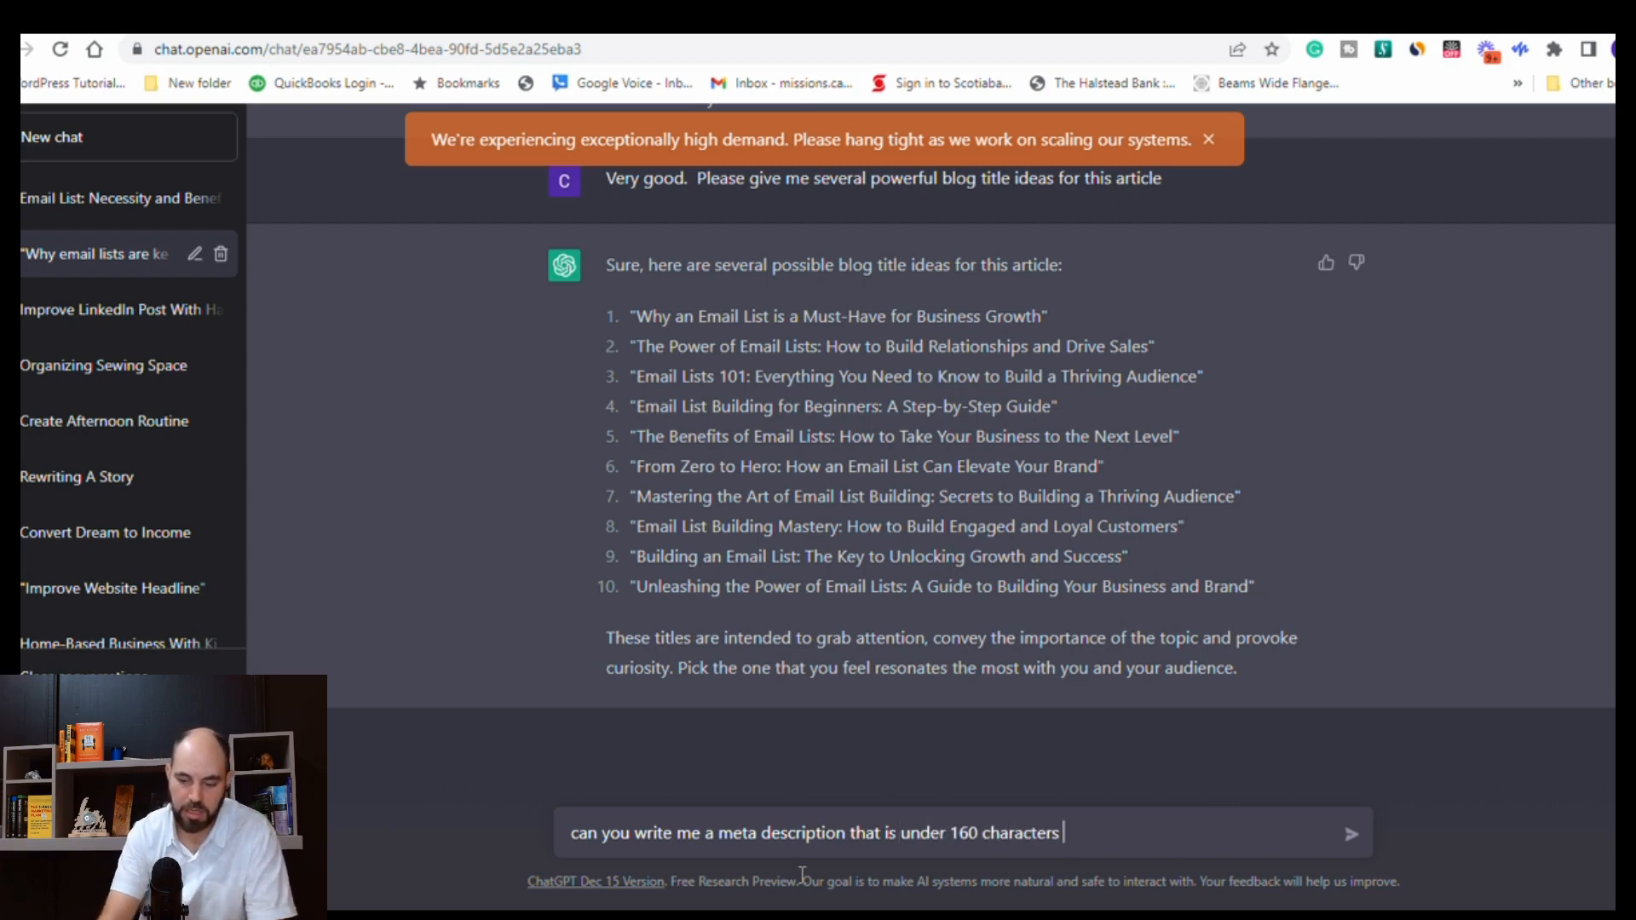
pyautogui.press('Return')
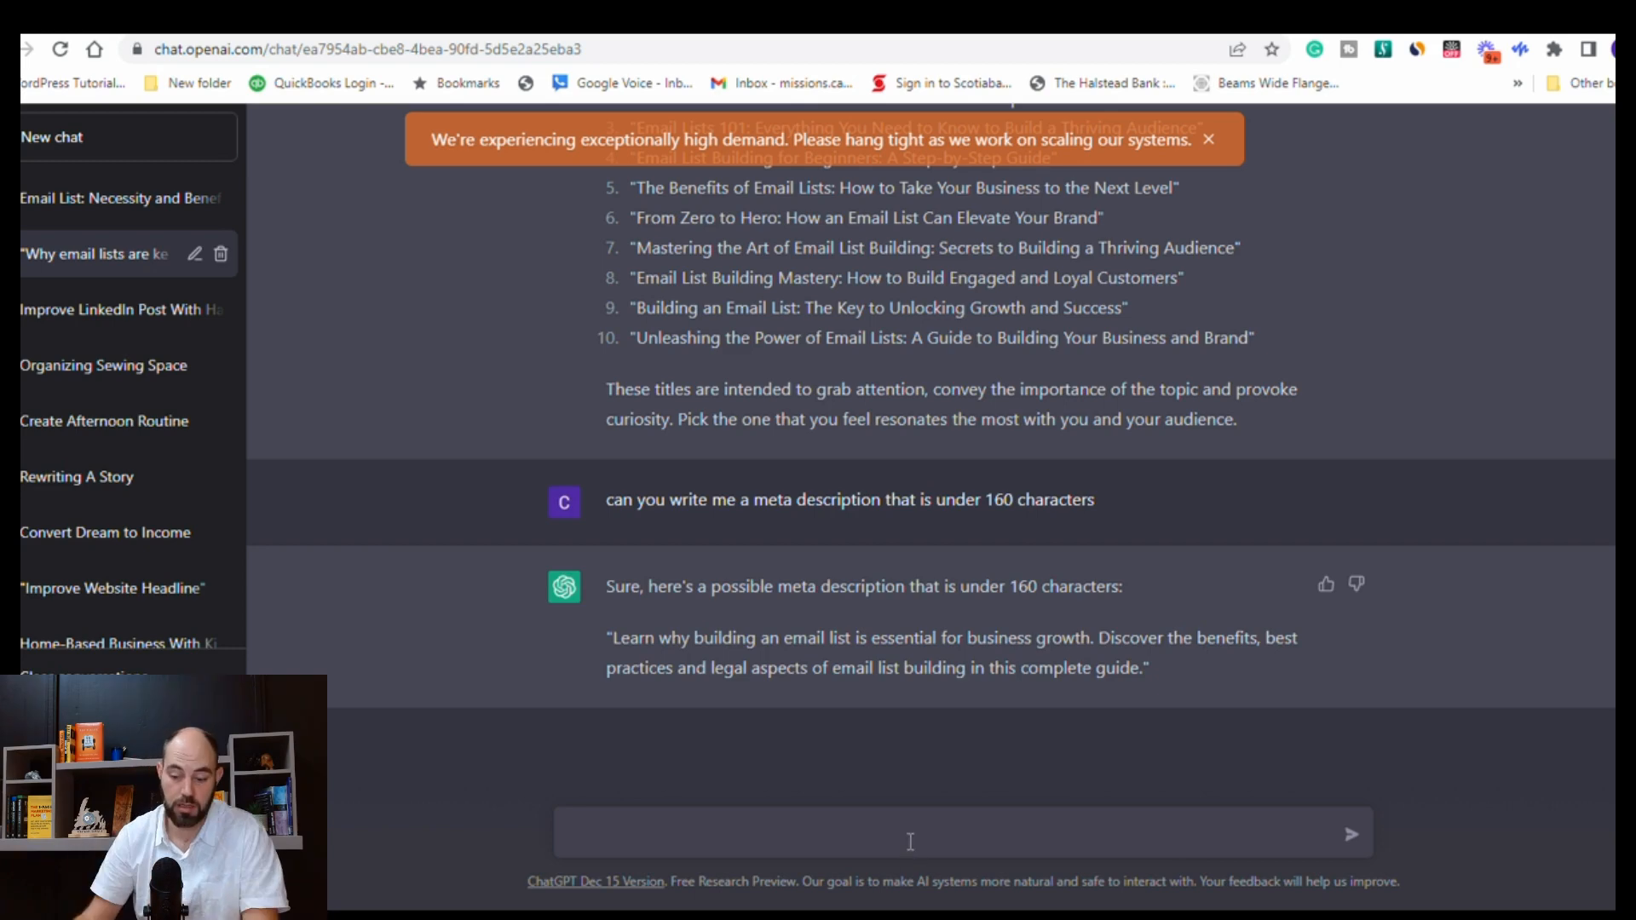
# Send the reply "i don't like this. Can you give me another version?" to the suggested meta description.
pyautogui.write('i don')
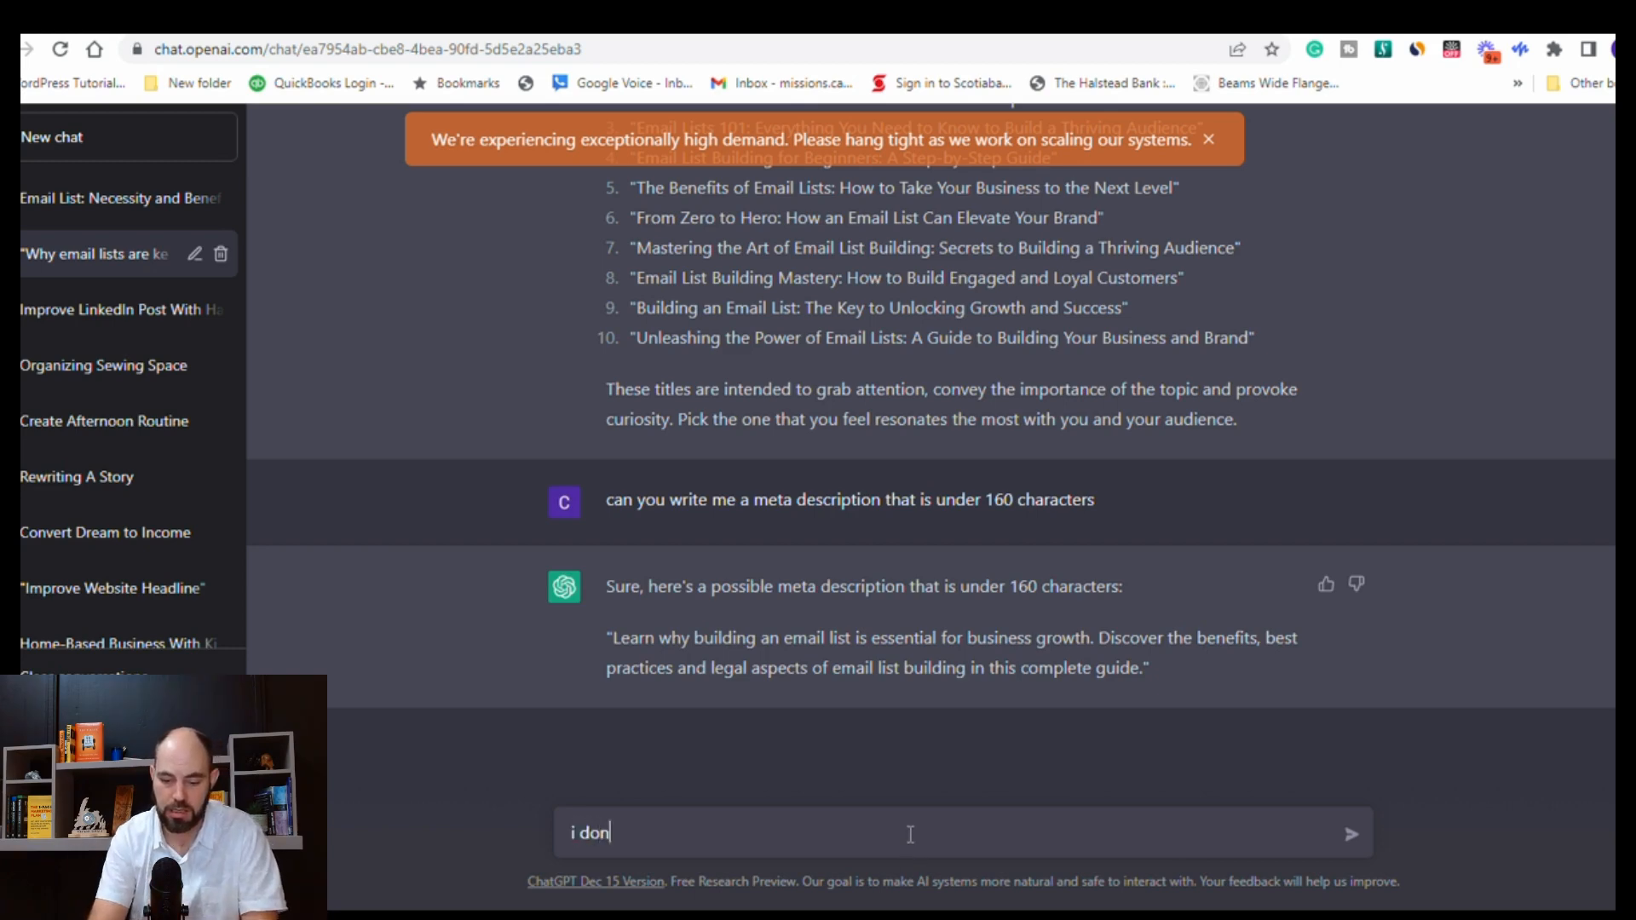
pyautogui.write("'t like")
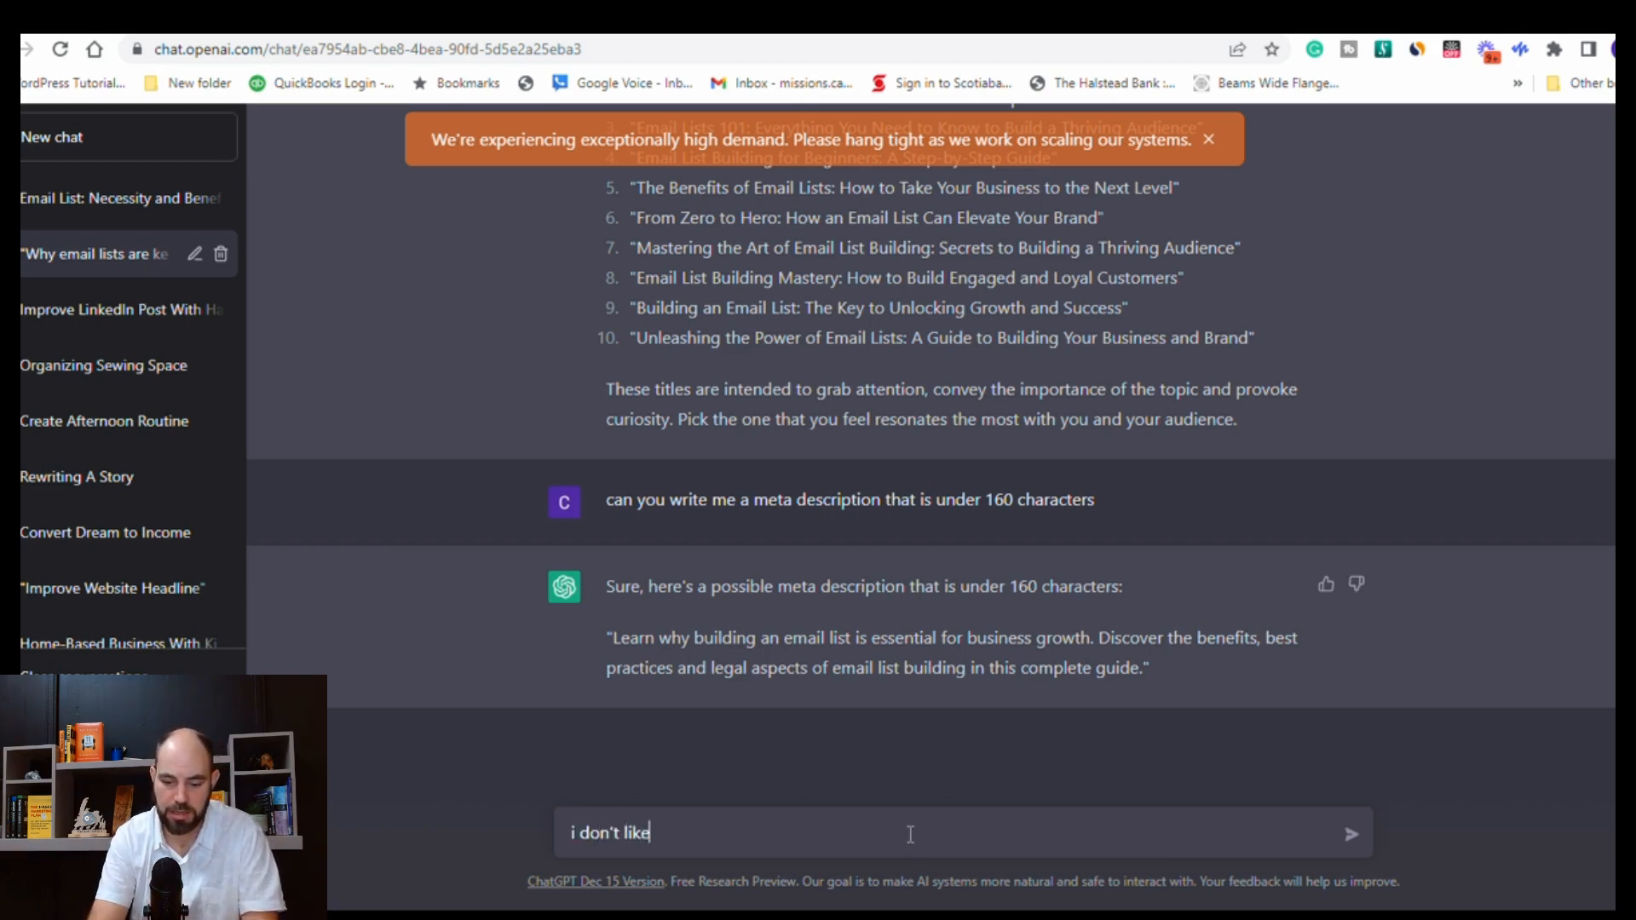
pyautogui.write(' this.  Can you ')
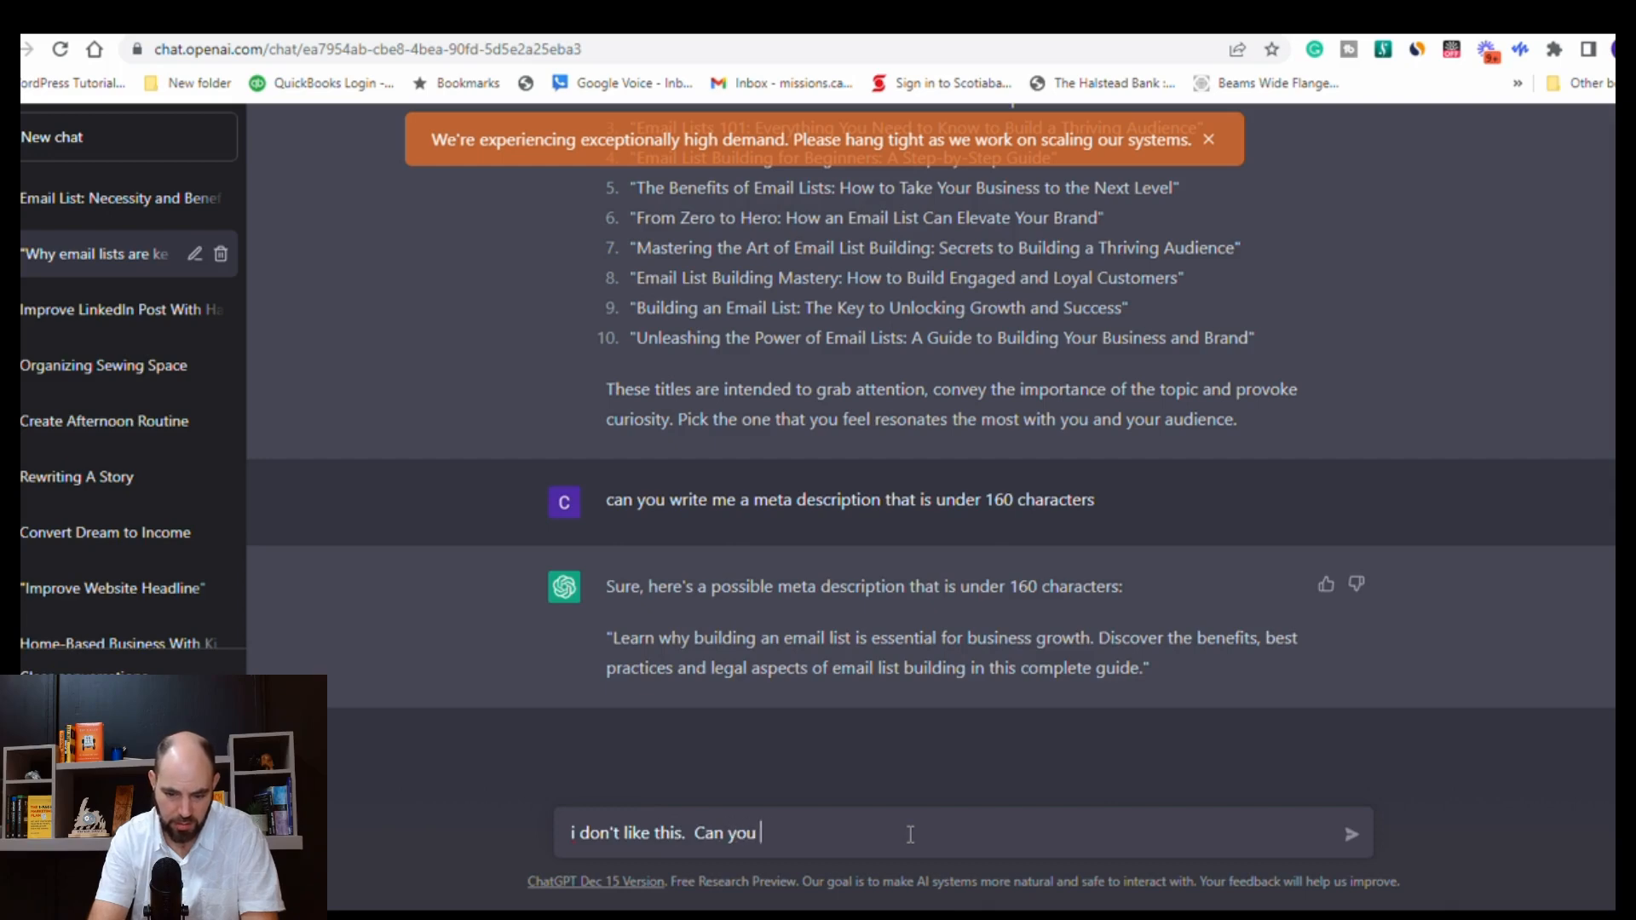
pyautogui.write('give me another ')
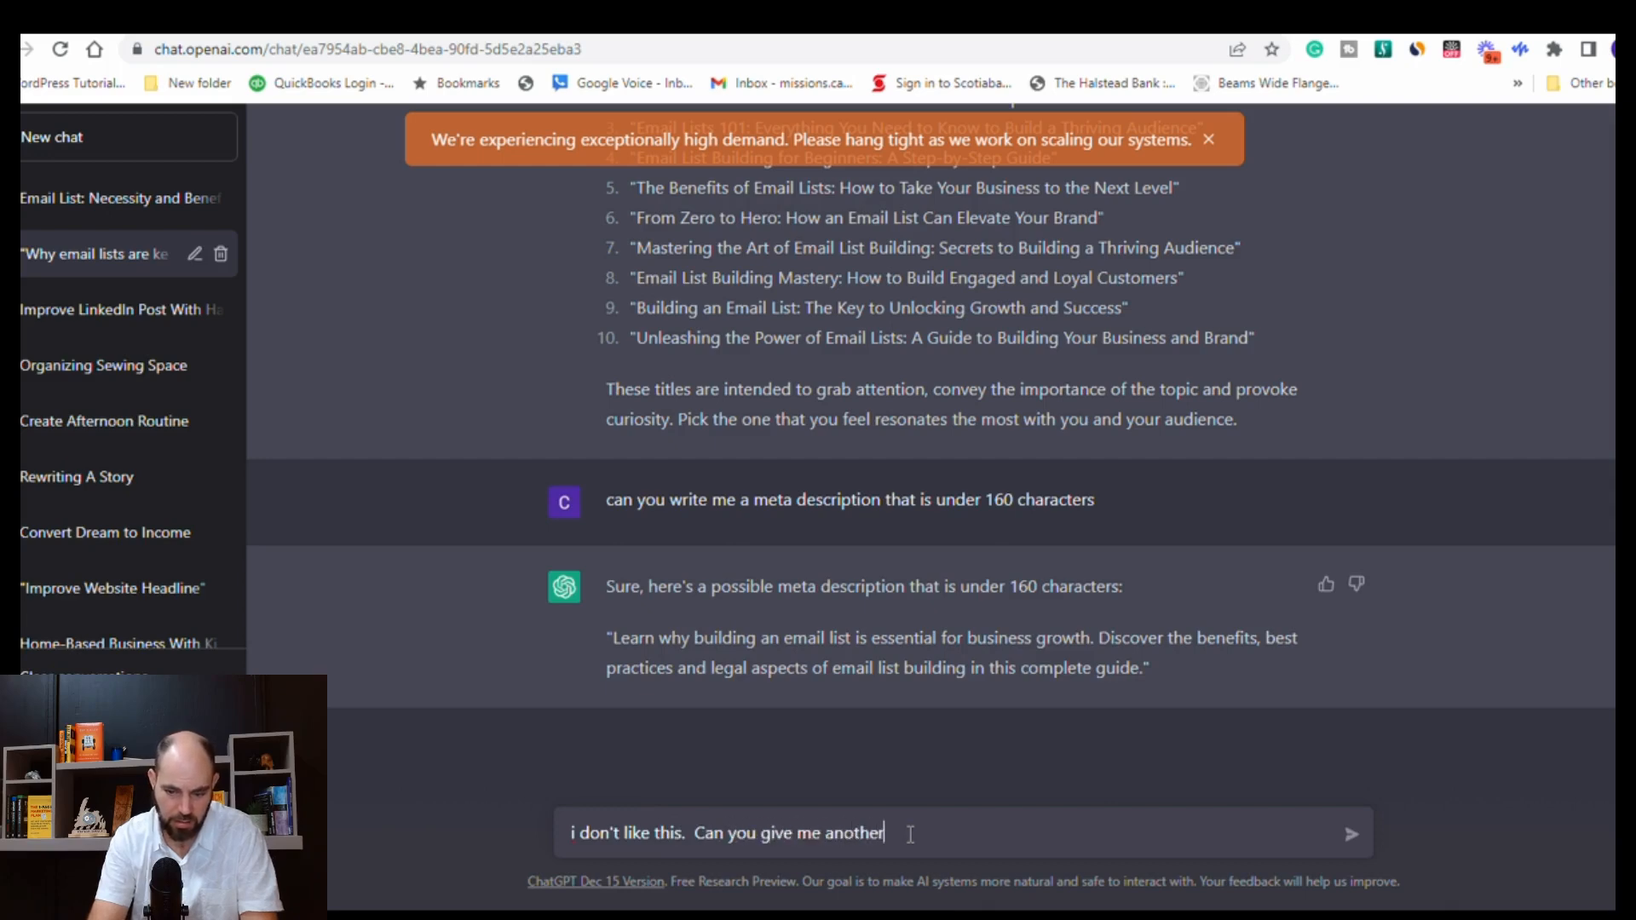
pyautogui.write('version')
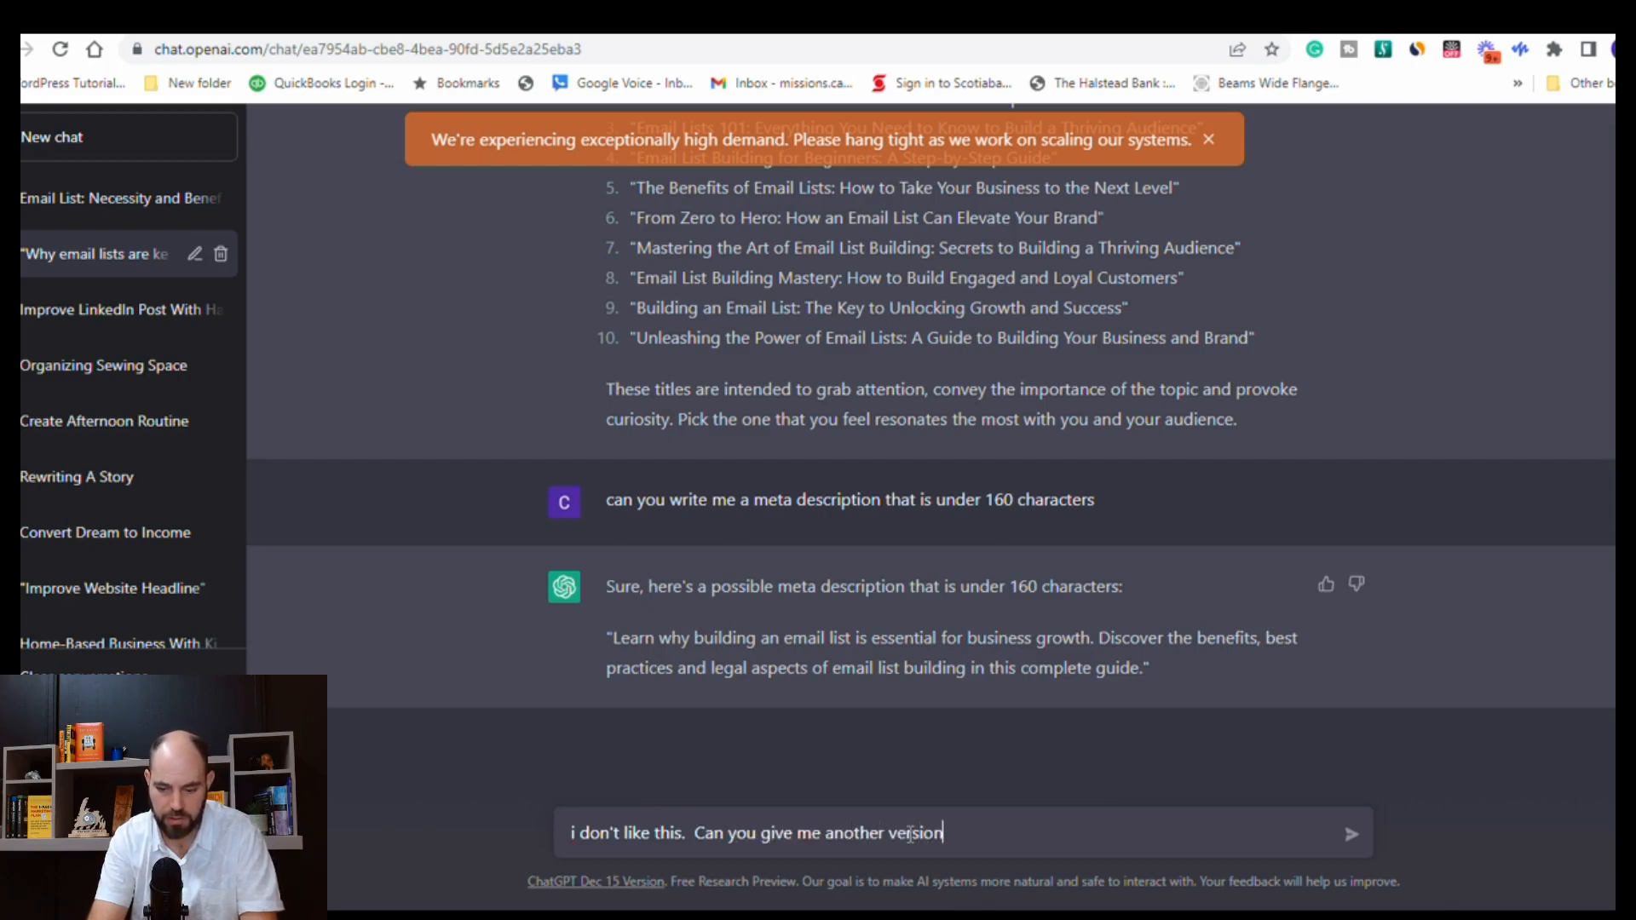
pyautogui.write('?')
pyautogui.press('Return')
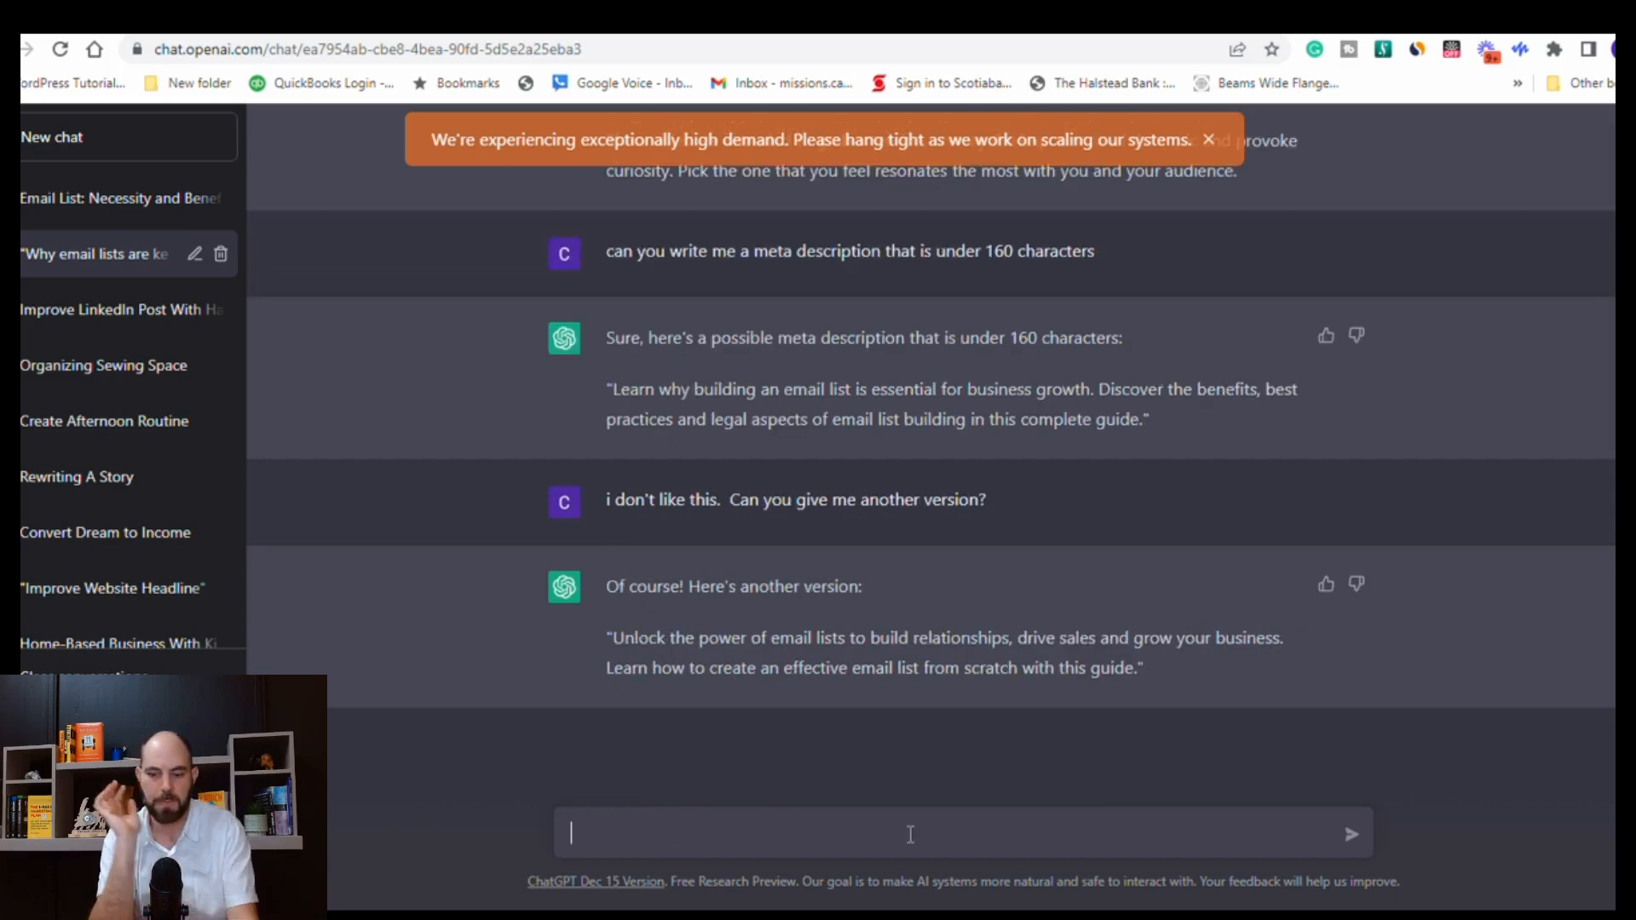
# Draft the follow-up message "instead of using the word guide can you use blog" in the same conversation.
pyautogui.write('ins')
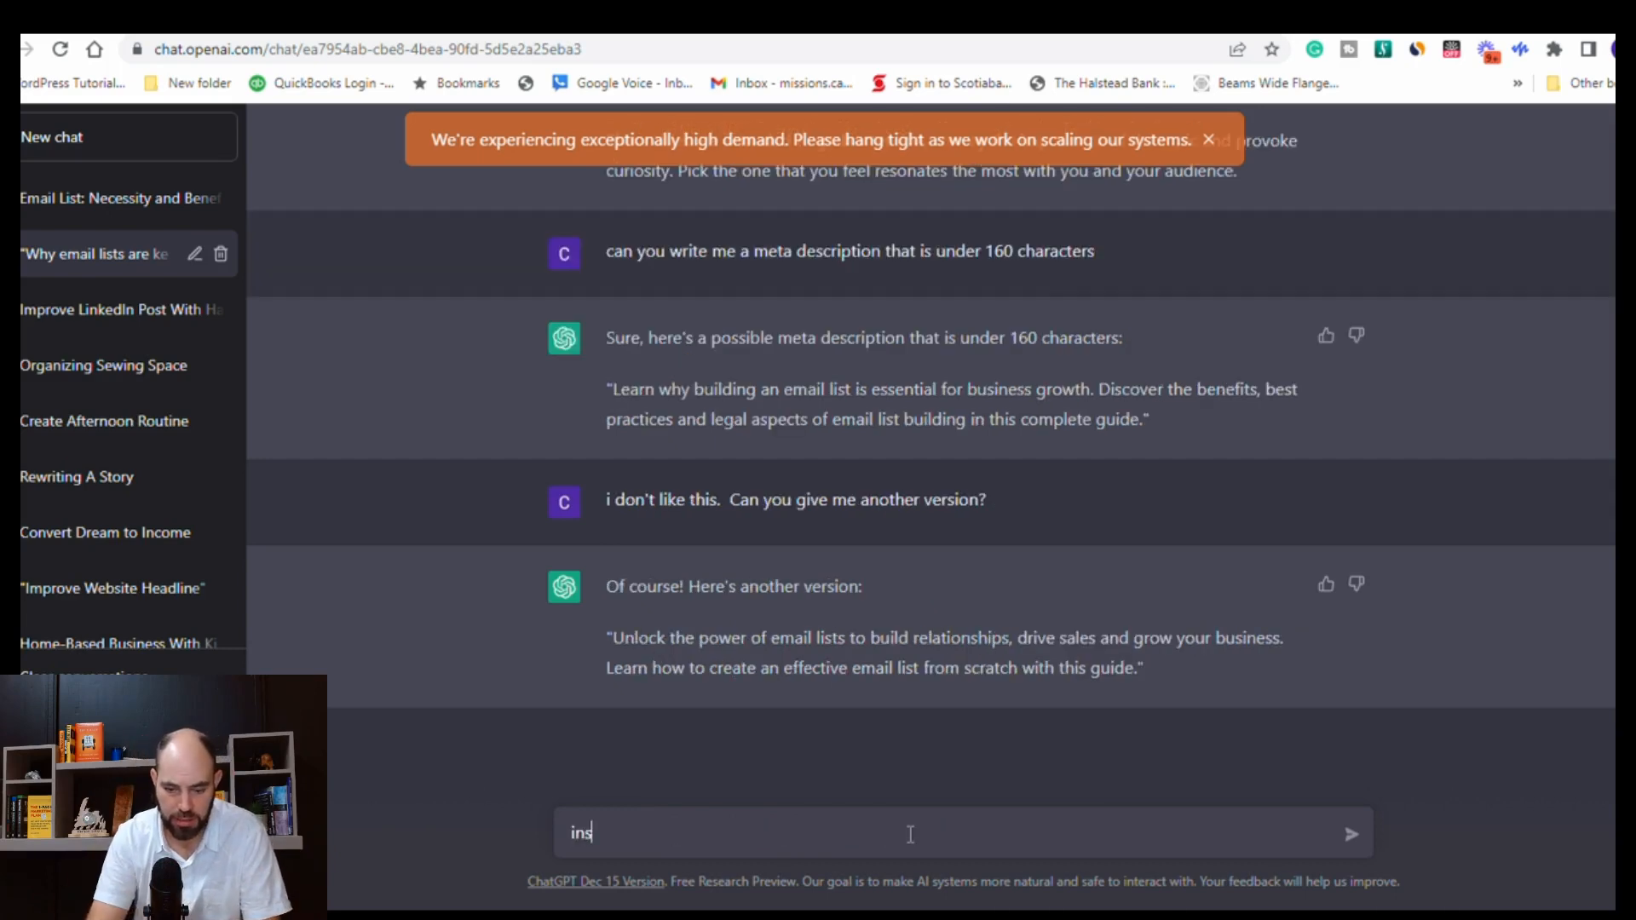
pyautogui.write('tead of using')
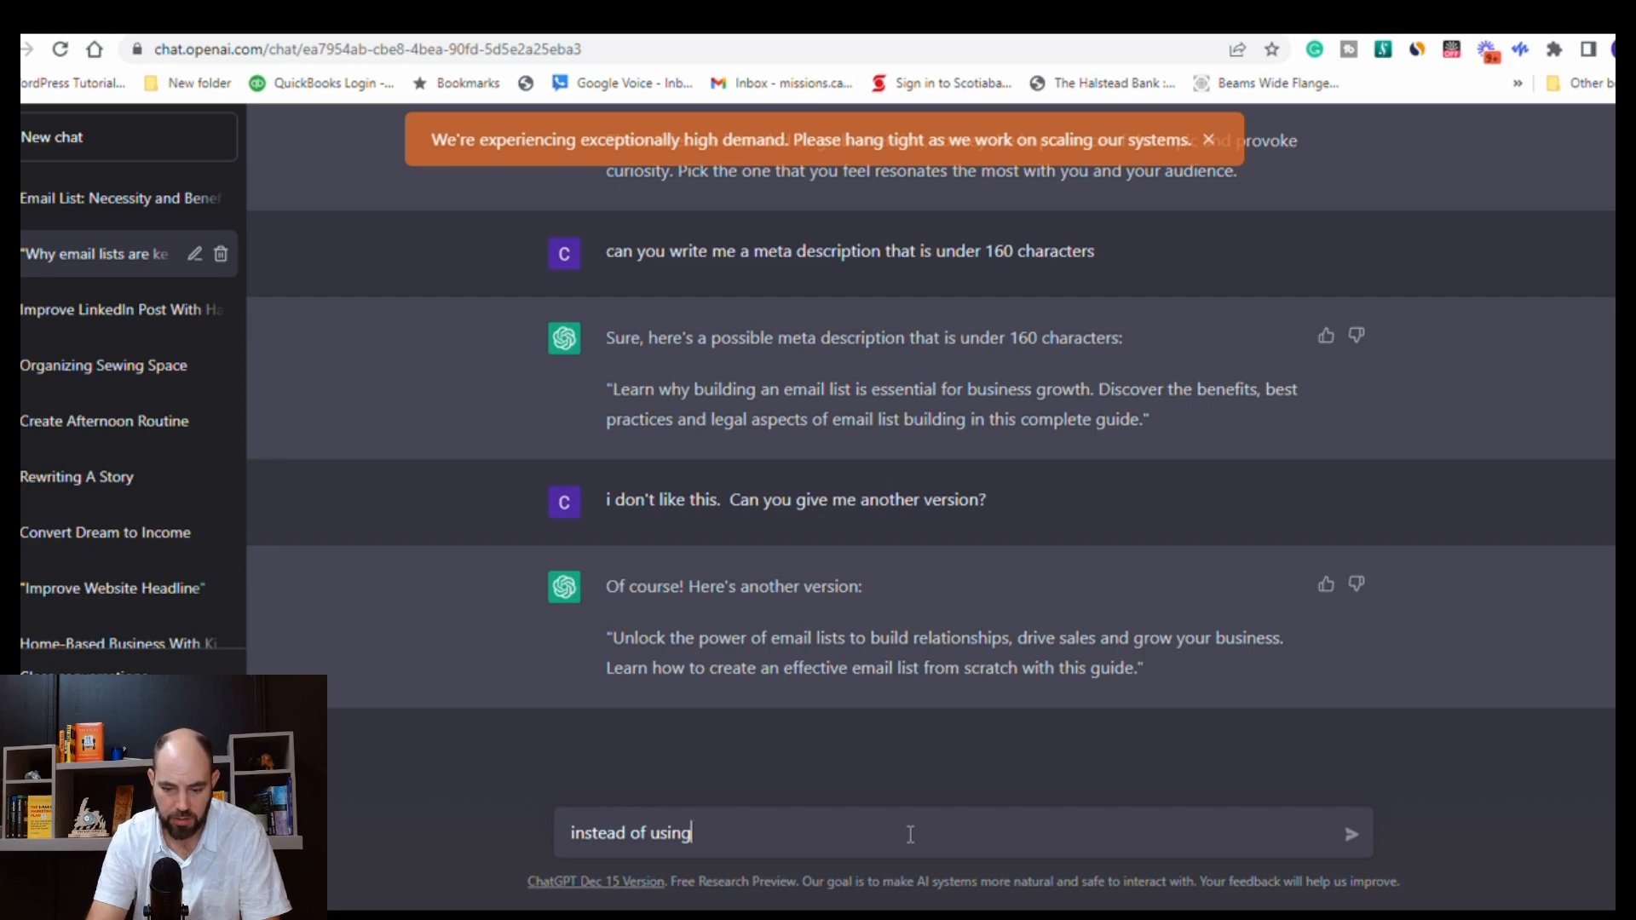
pyautogui.write(' the wo')
pyautogui.press('BackSpace')
pyautogui.press('BackSpace')
pyautogui.write('wor')
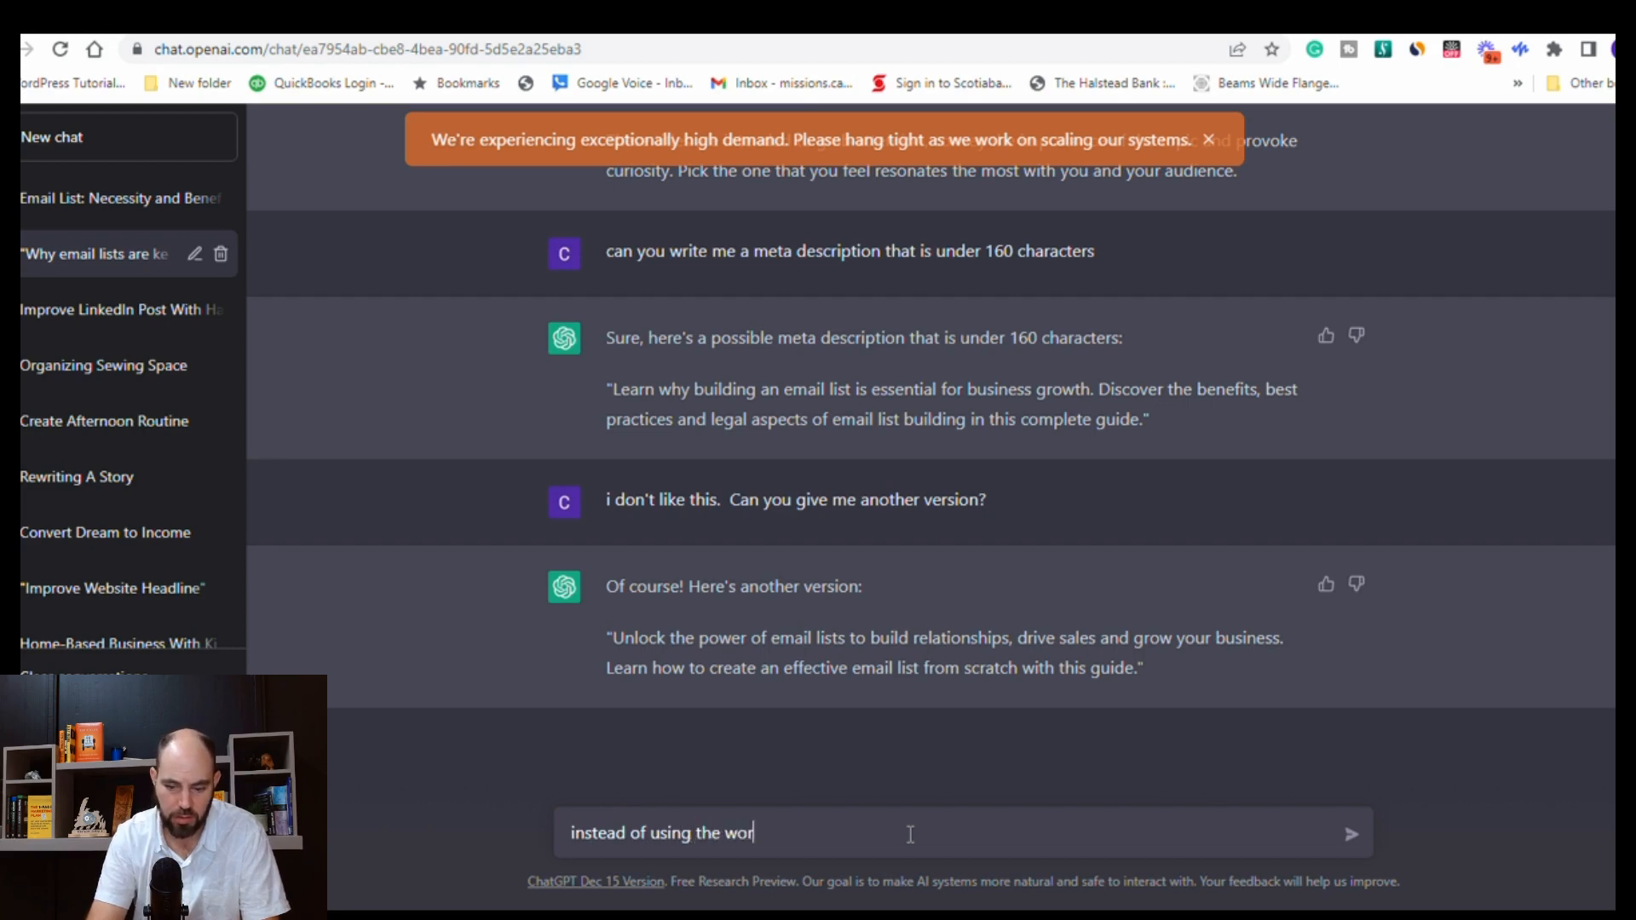
pyautogui.write('d guide anc you')
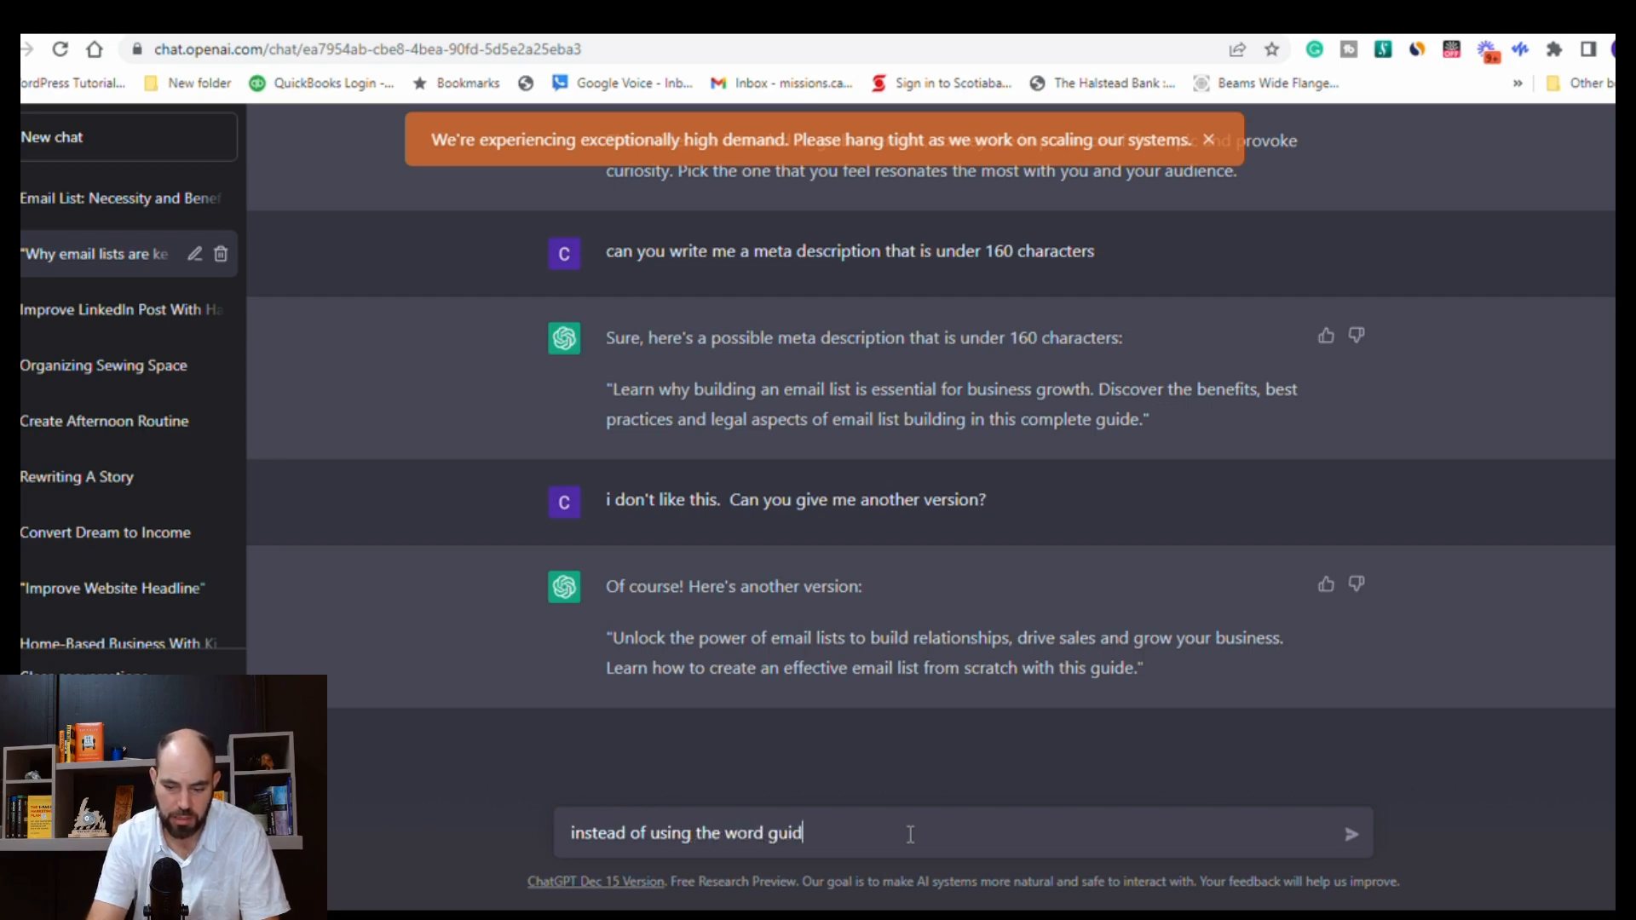
pyautogui.press('BackSpace')
pyautogui.press('BackSpace')
pyautogui.press('BackSpace')
pyautogui.press('BackSpace')
pyautogui.press('BackSpace')
pyautogui.press('BackSpace')
pyautogui.press('BackSpace')
pyautogui.write('can youaed')
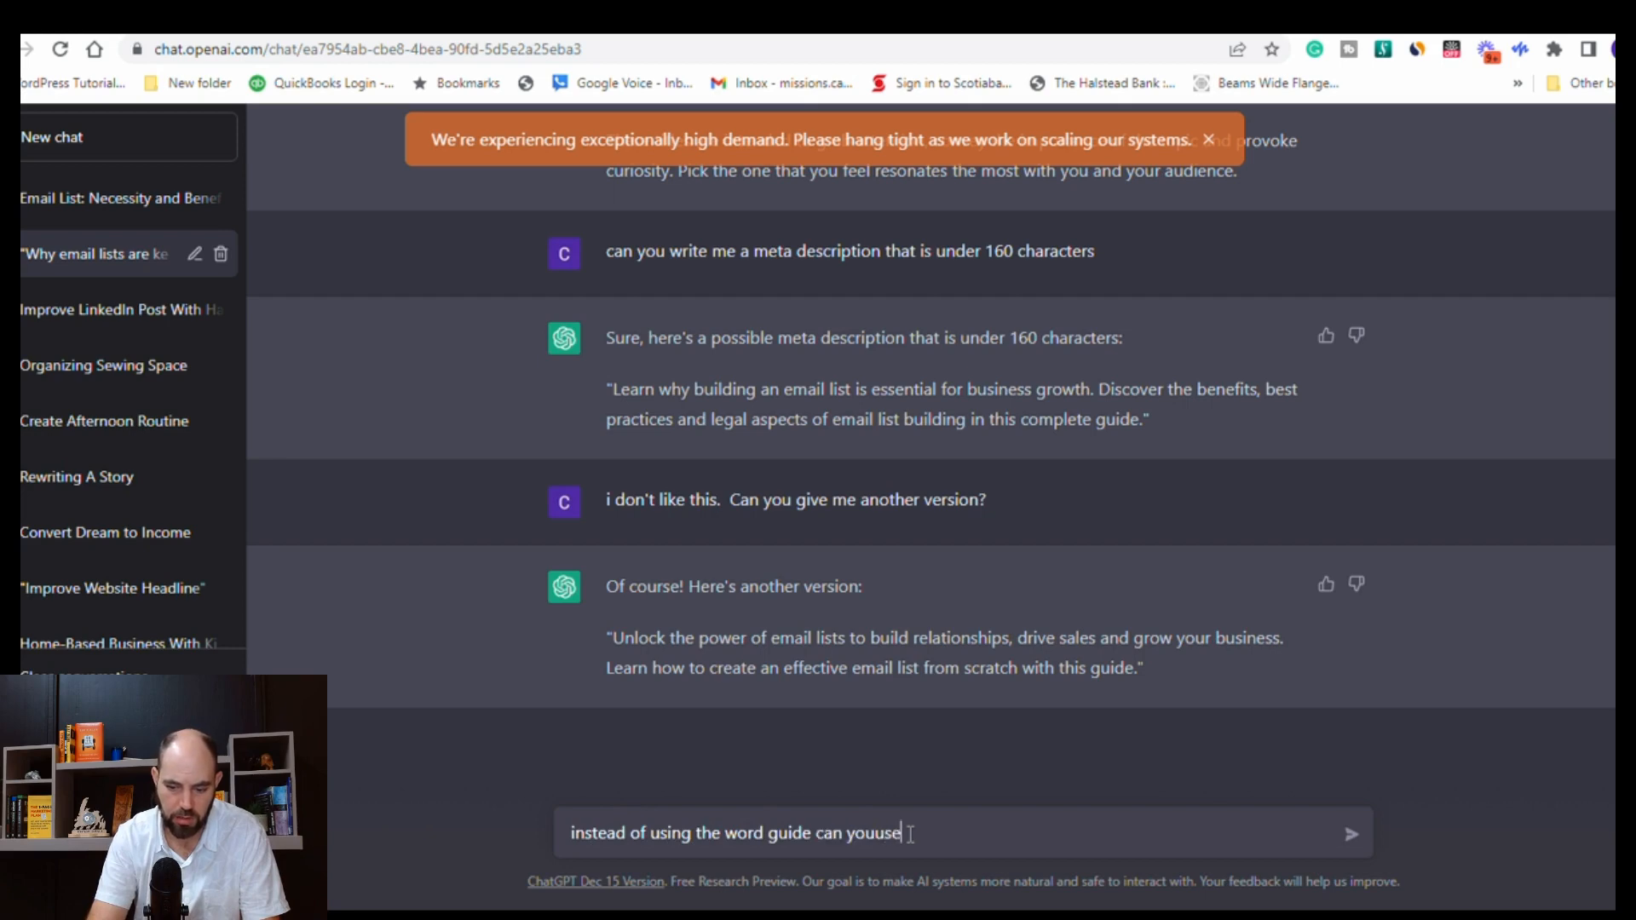
pyautogui.press('BackSpace')
pyautogui.press('BackSpace')
pyautogui.press('BackSpace')
pyautogui.write('use blog')
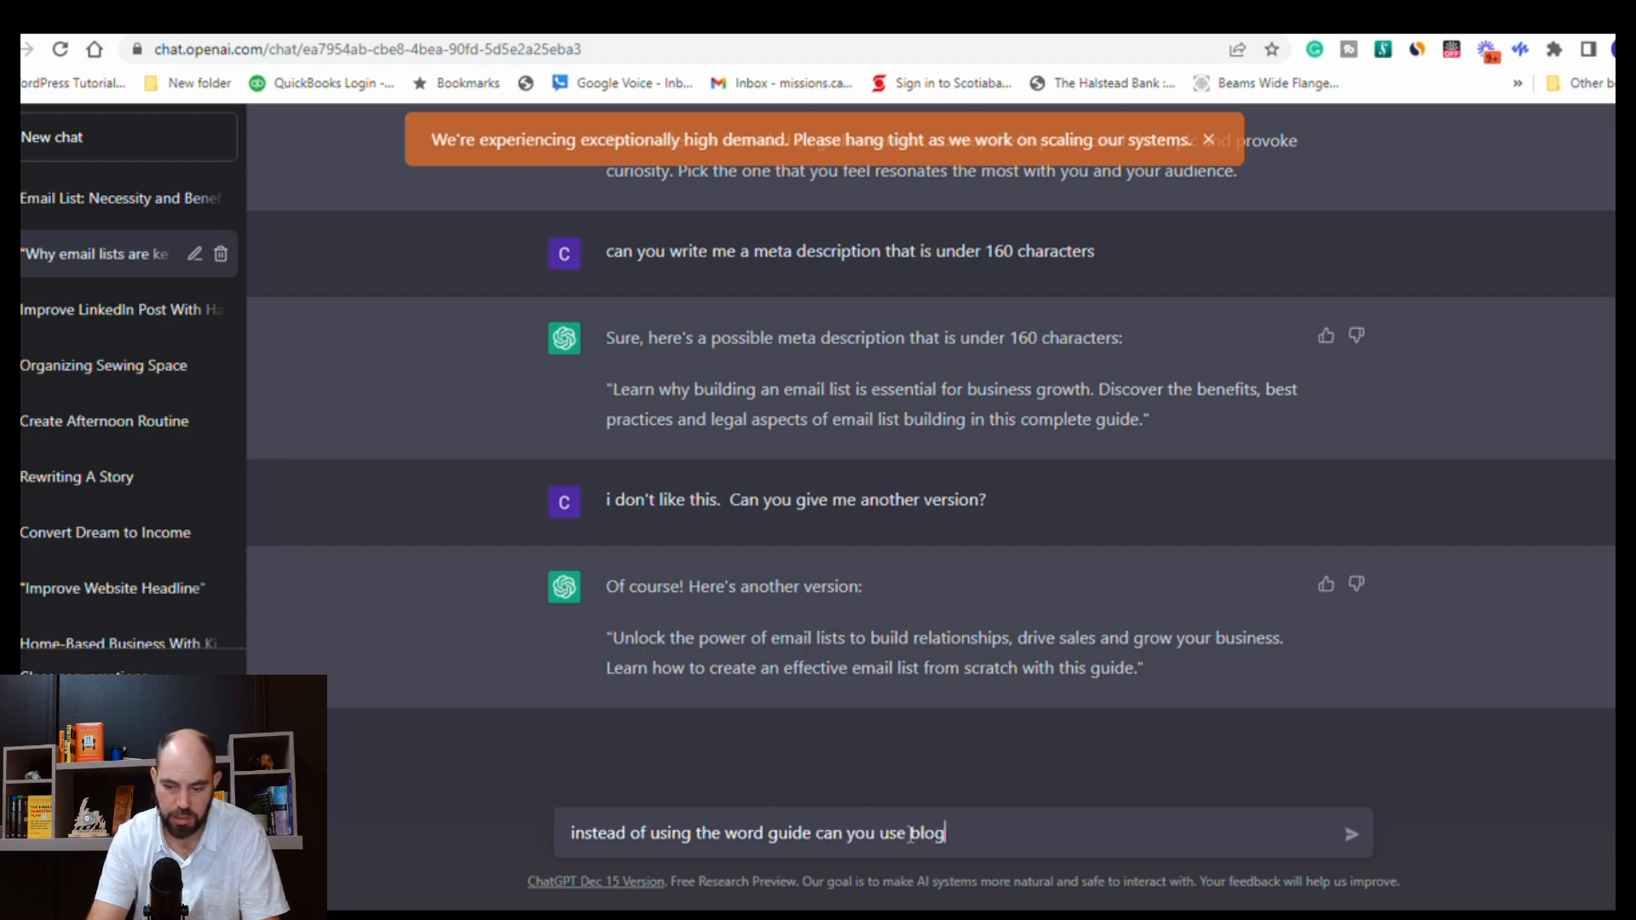
# Extend the drafted message with "? and give a call to action" and send it.
pyautogui.write('? and give them a')
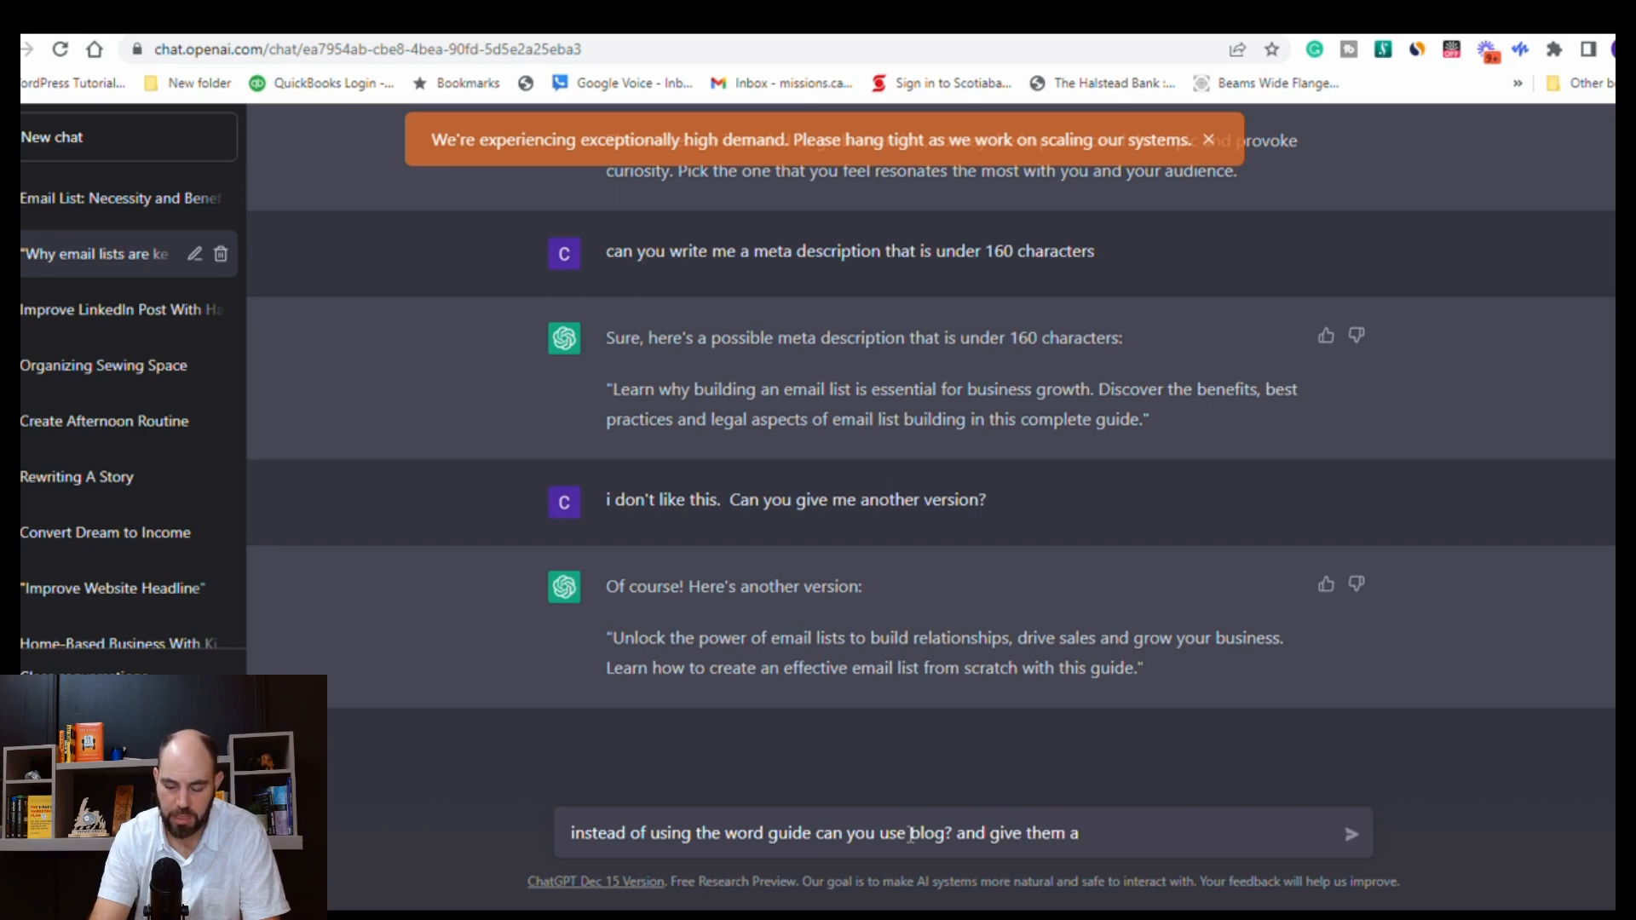
pyautogui.press('BackSpace')
pyautogui.press('BackSpace')
pyautogui.press('BackSpace')
pyautogui.press('BackSpace')
pyautogui.press('BackSpace')
pyautogui.press('BackSpace')
pyautogui.write('a c')
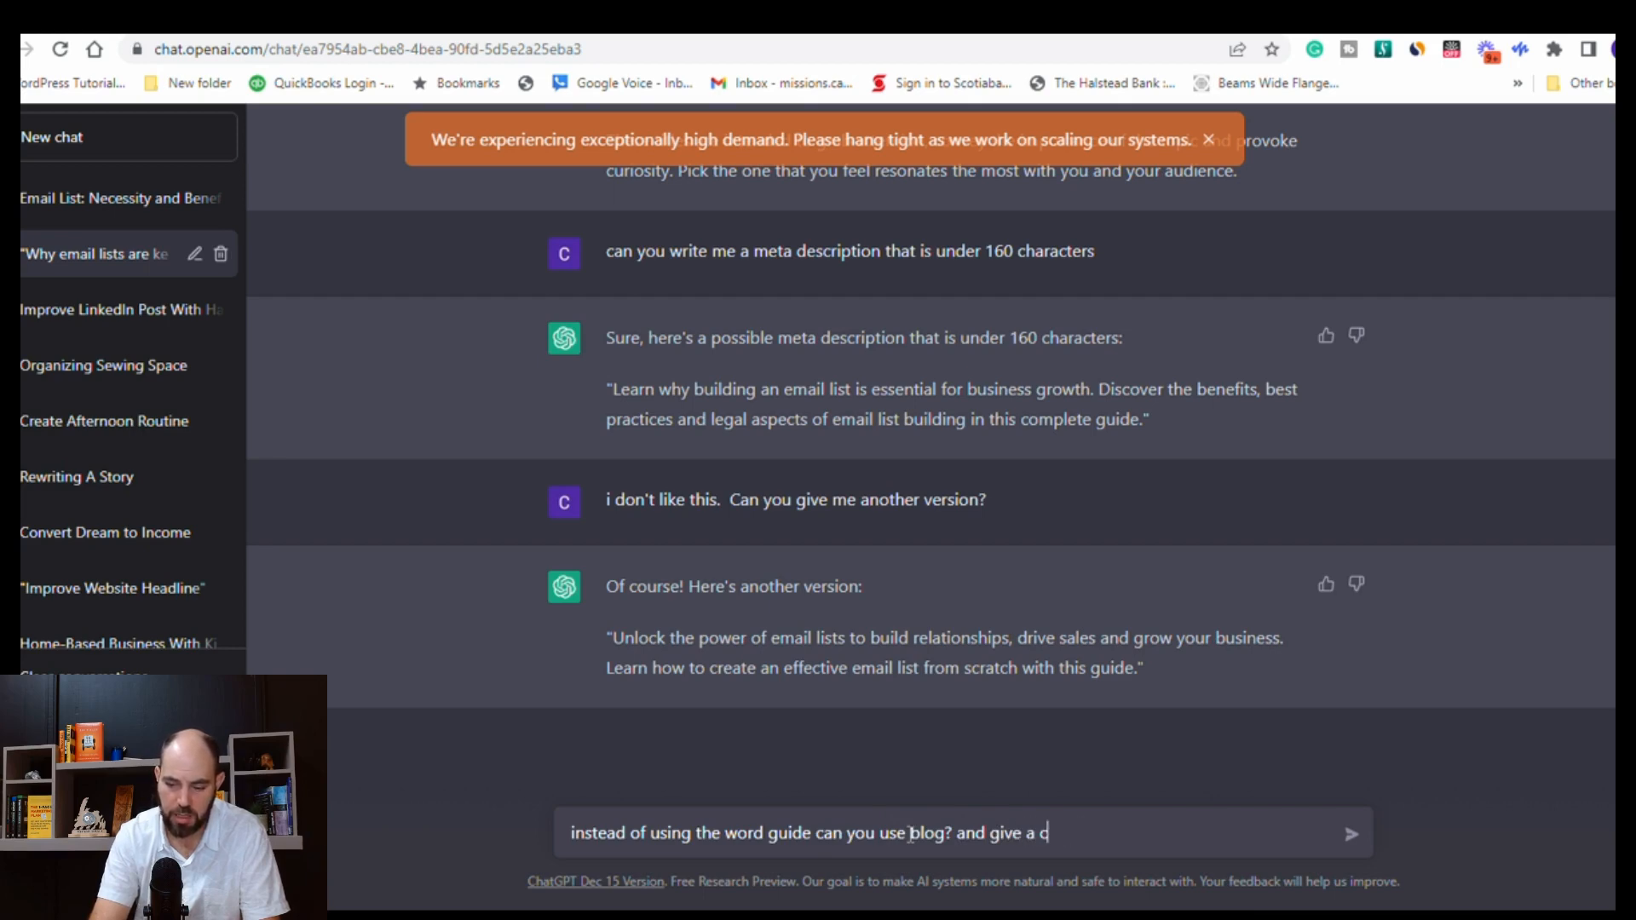
pyautogui.write('all to action')
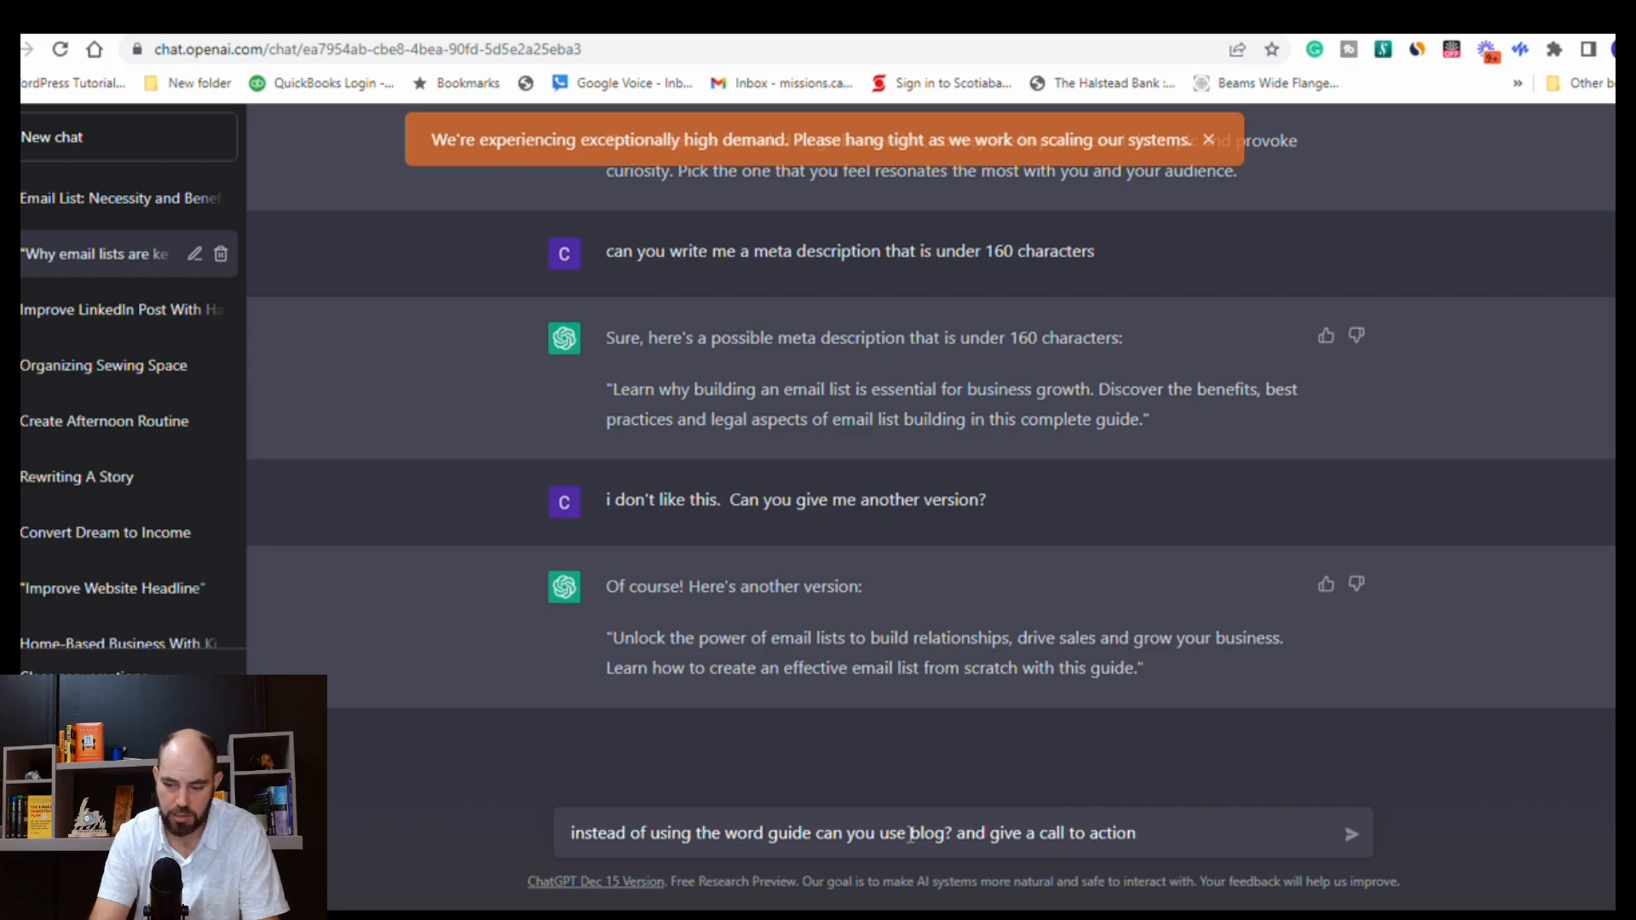
pyautogui.press('Return')
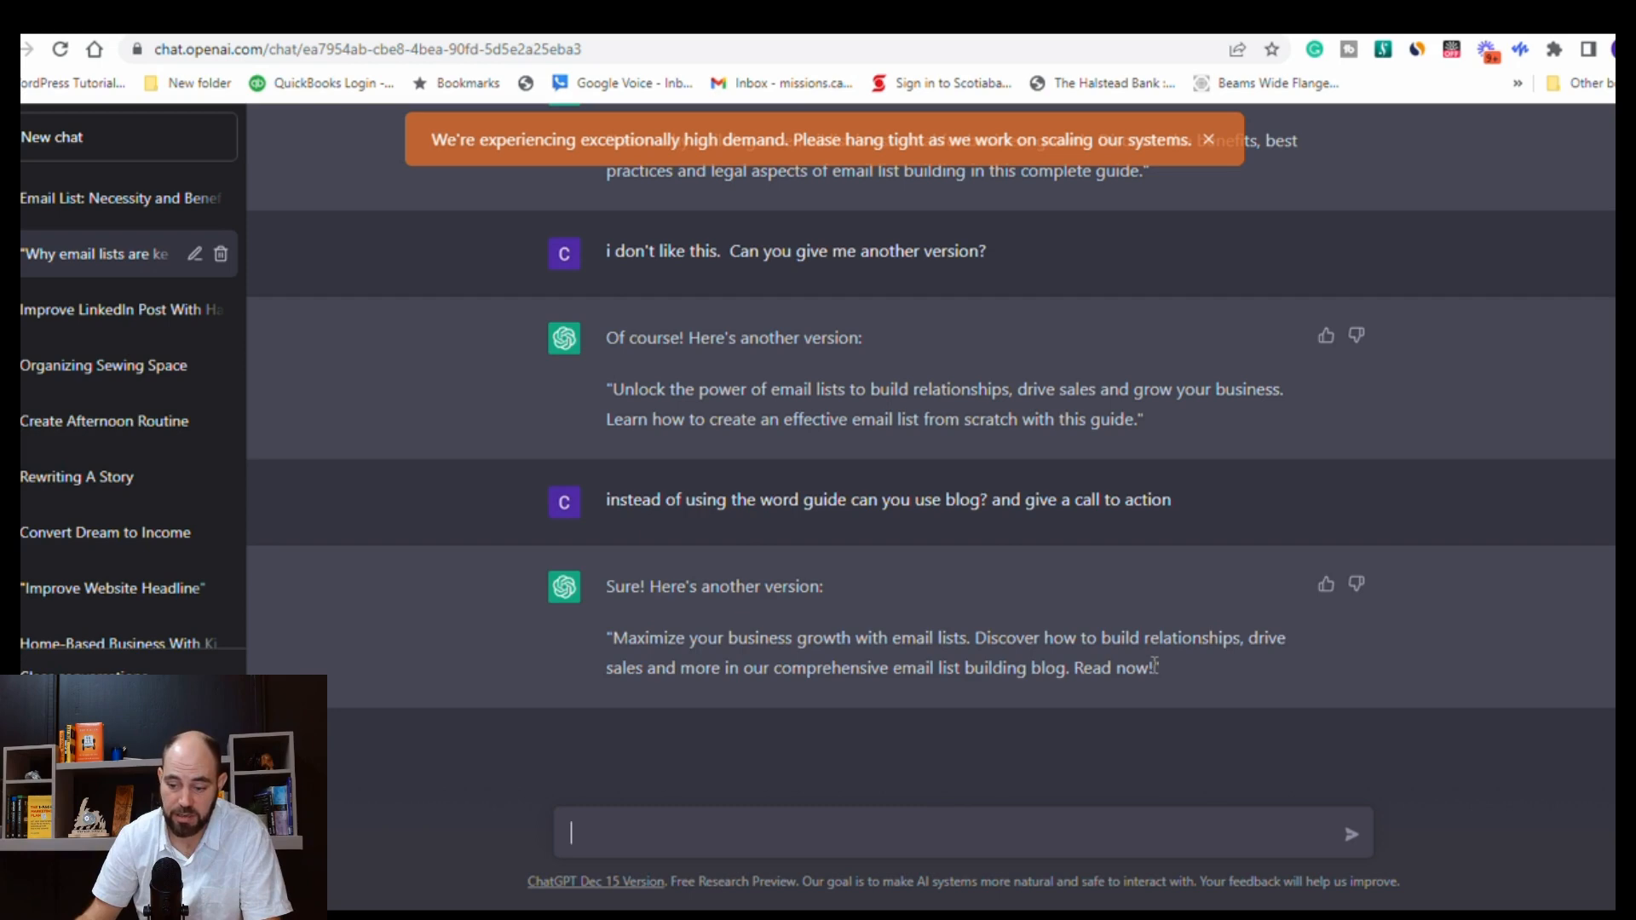
# Copy the newest meta description without its quotation marks and switch to the blog document in Google Docs.
pyautogui.moveTo(1154, 665); pyautogui.dragTo(613, 643)
pyautogui.hotkey('ctrl', 'c')
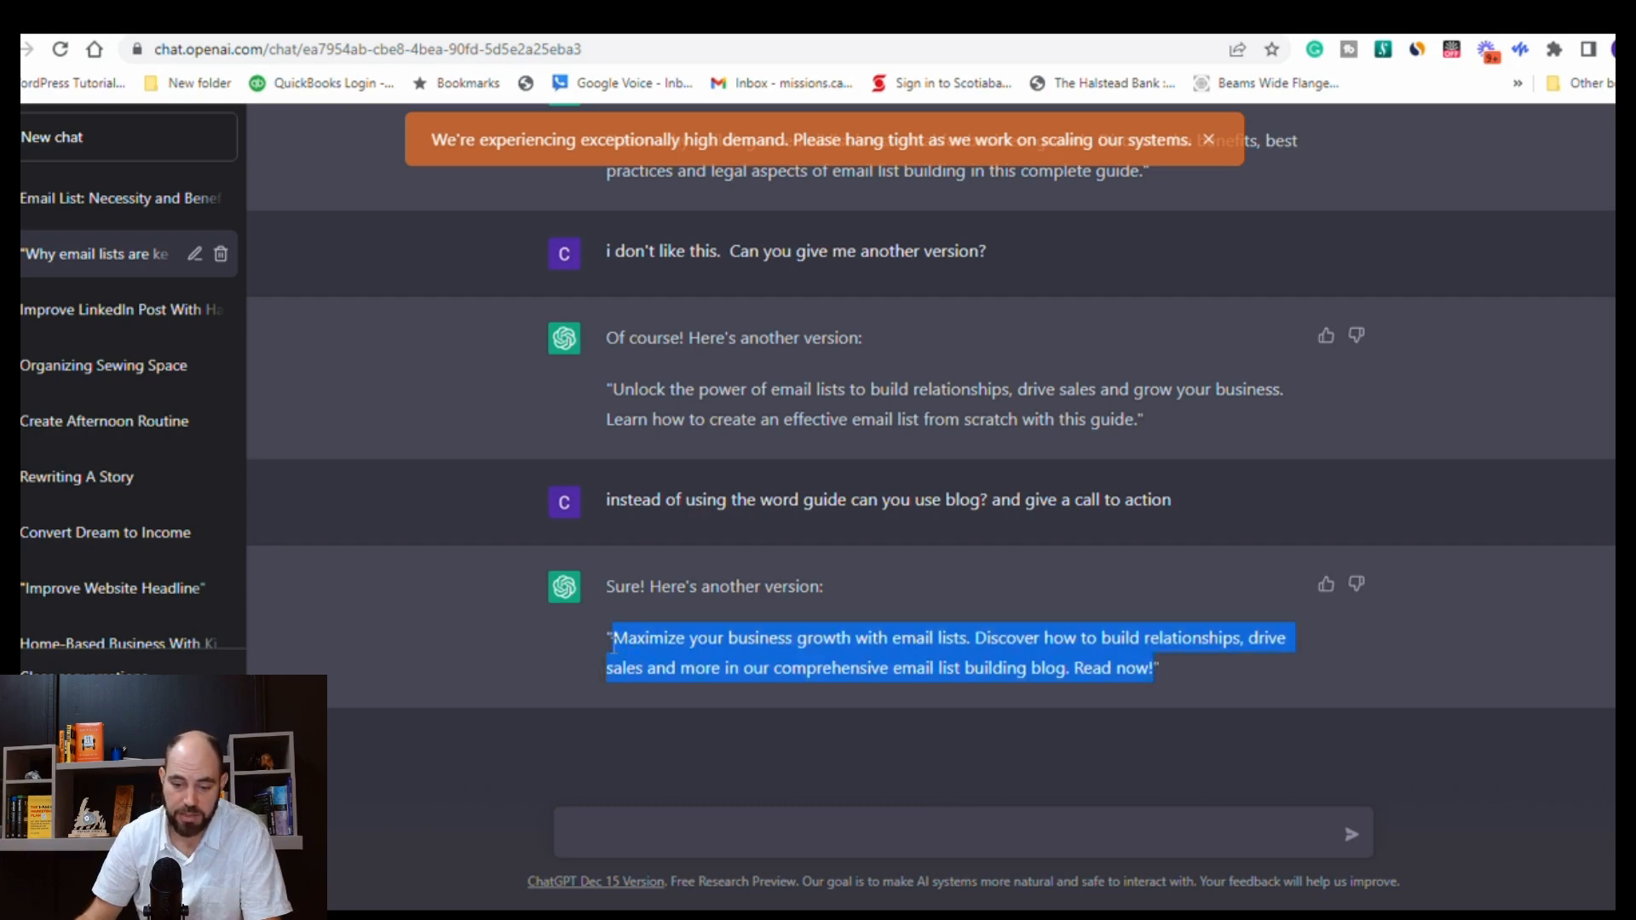
pyautogui.hotkey('ctrl', 'Tab')
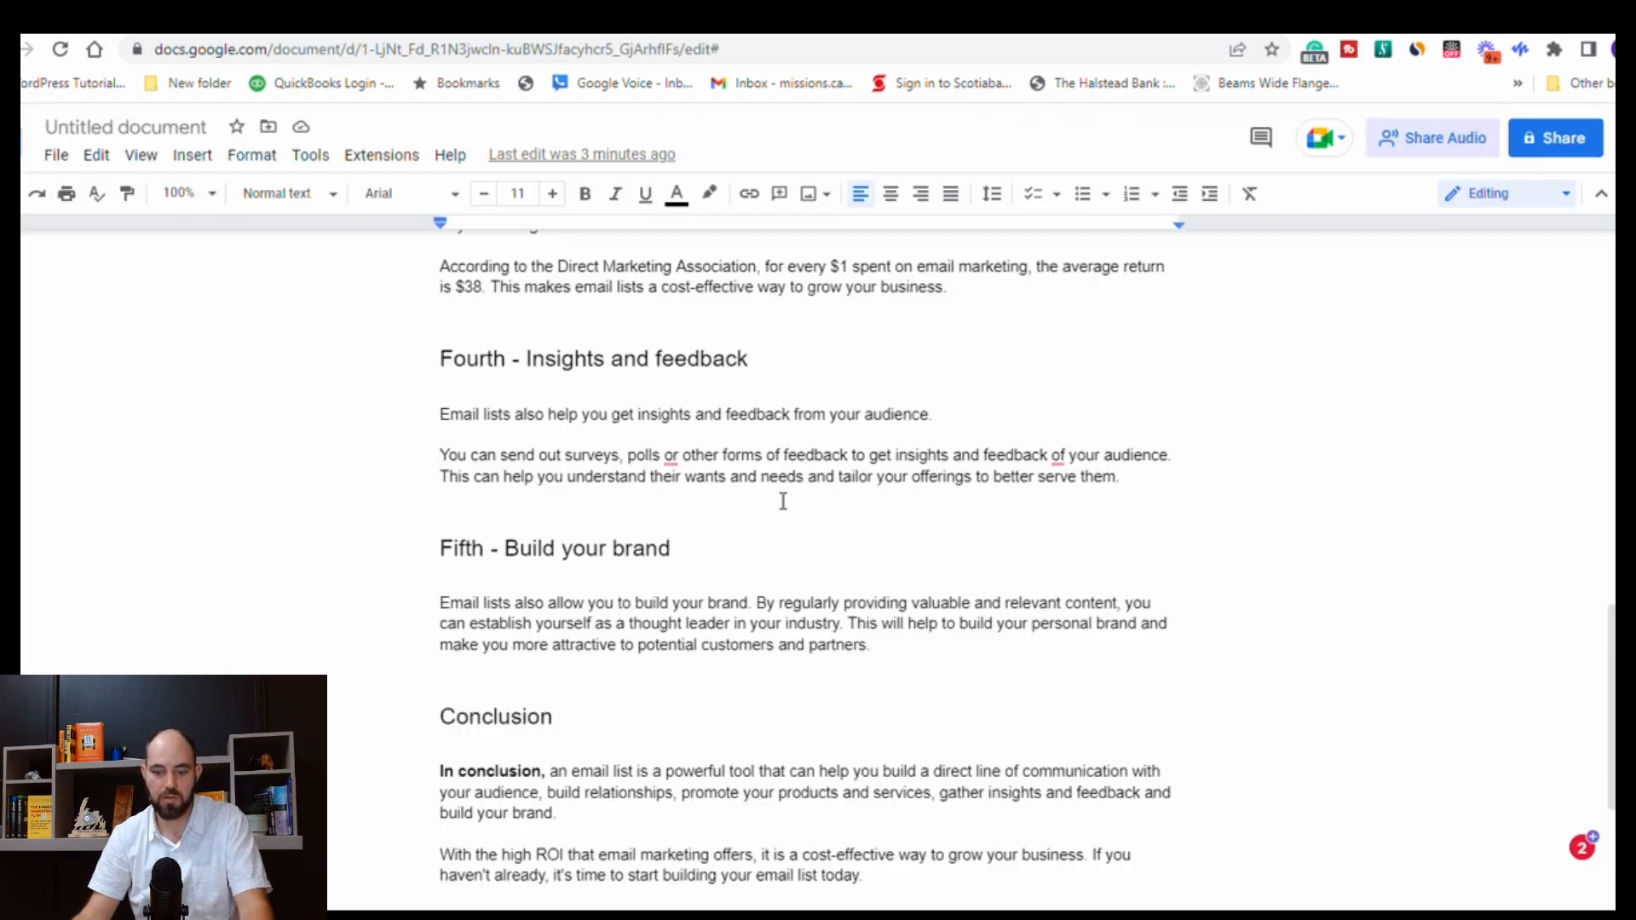
# Add the label "Meta descrition" on its own line, several blank lines below the conclusion.
pyautogui.scroll(-3, 781, 501)
pyautogui.click(929, 567)
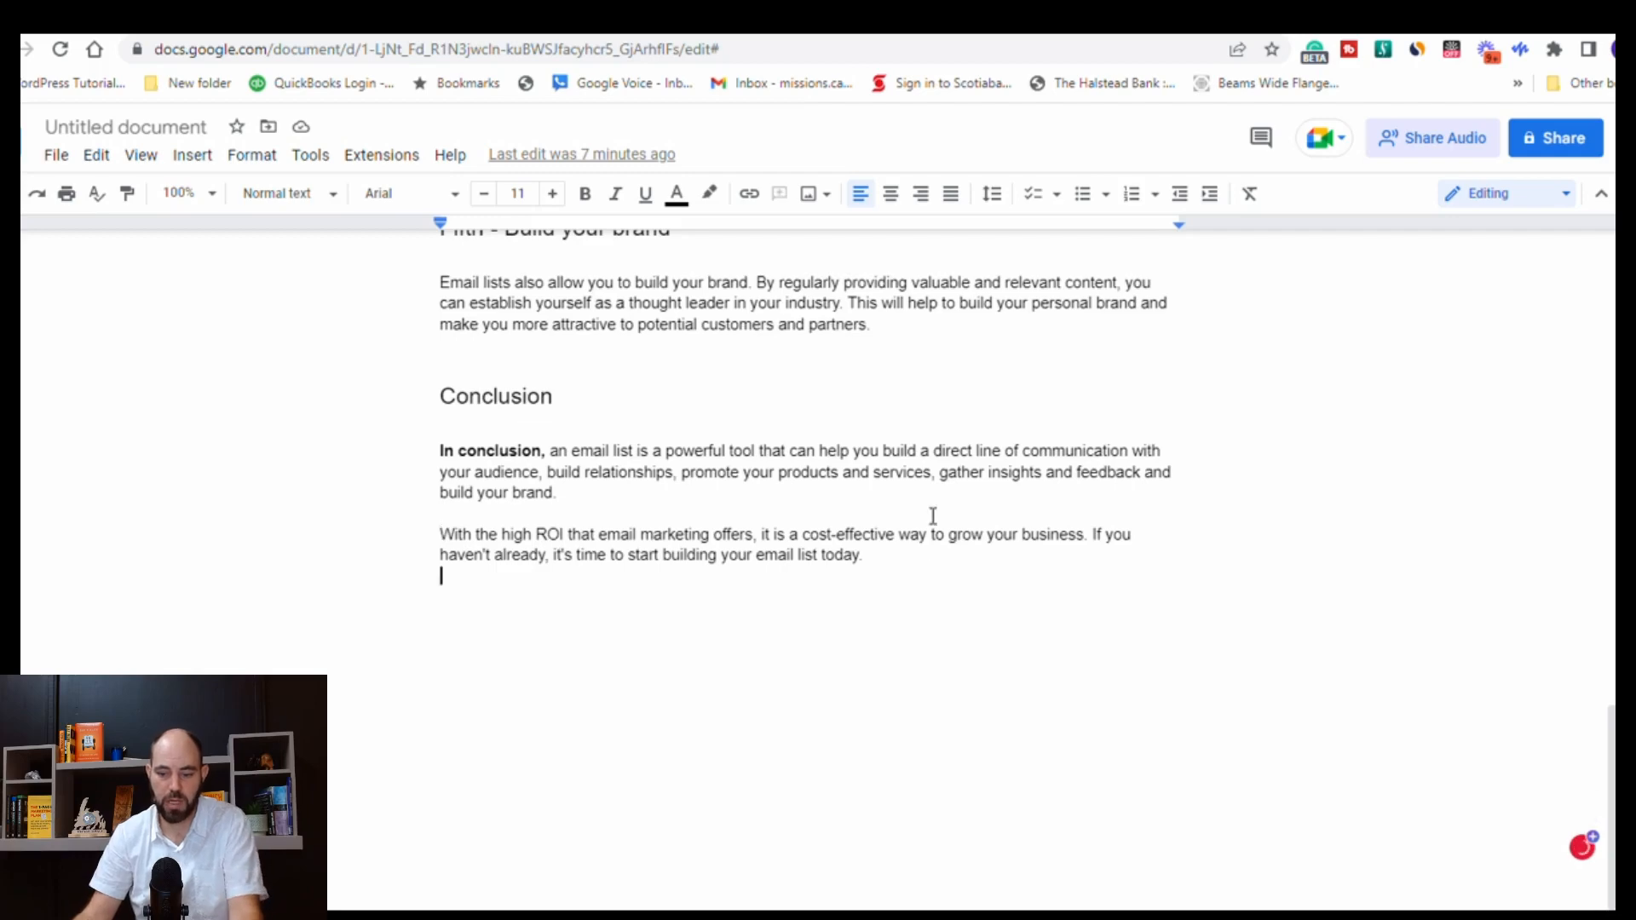
pyautogui.press('Return')
pyautogui.press('Return')
pyautogui.press('Return')
pyautogui.press('Return')
pyautogui.press('Return')
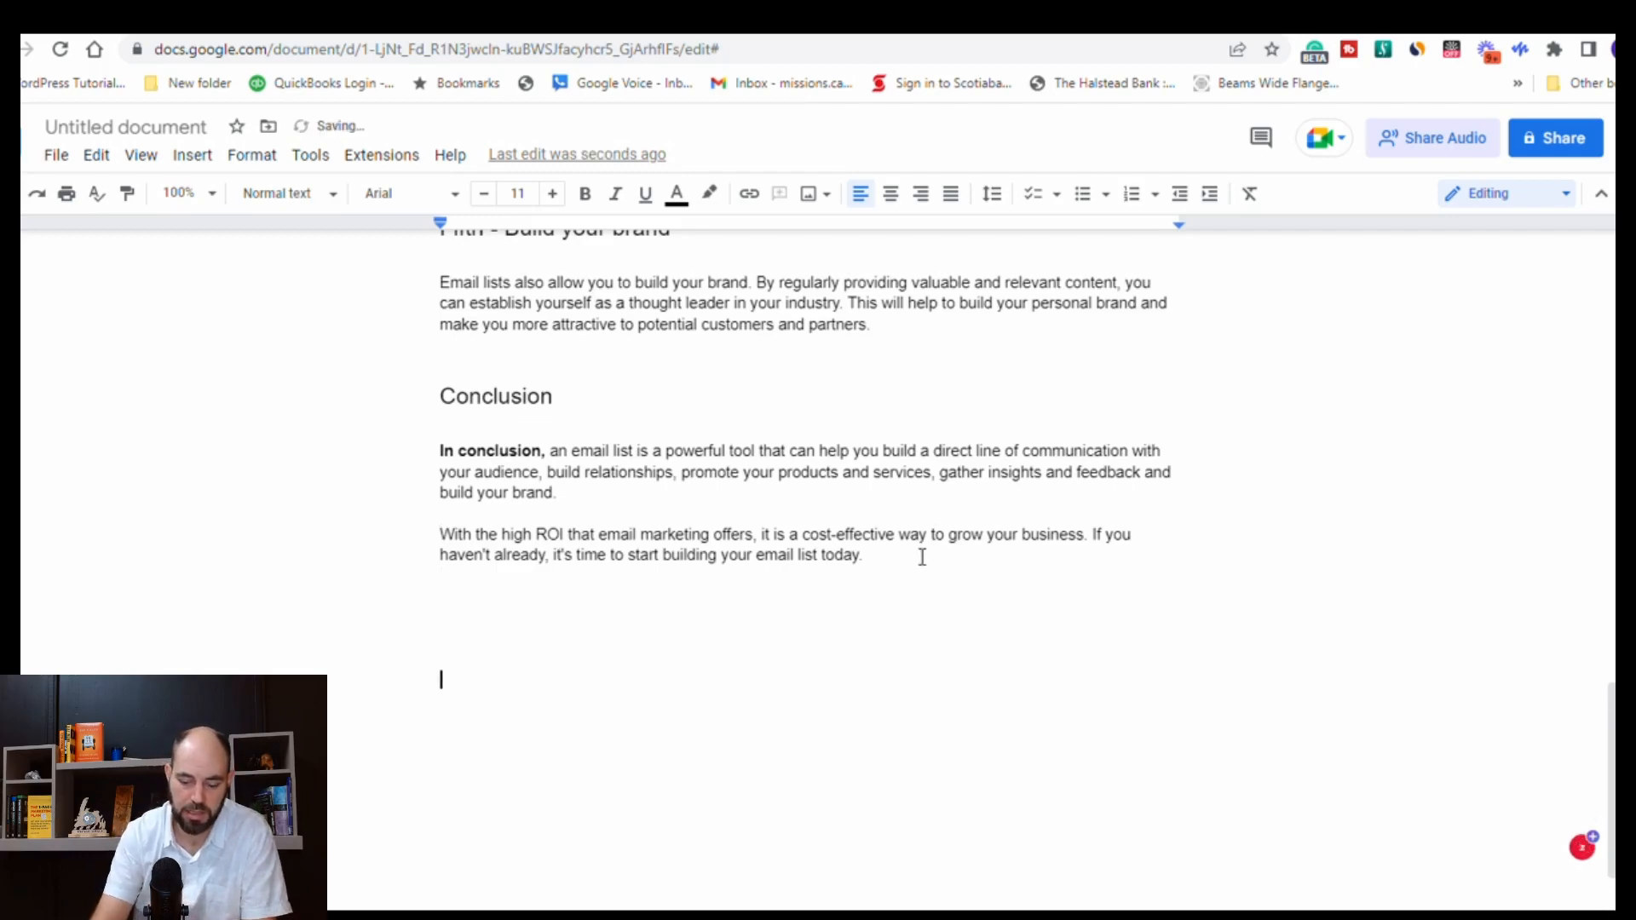
pyautogui.write('Meta ')
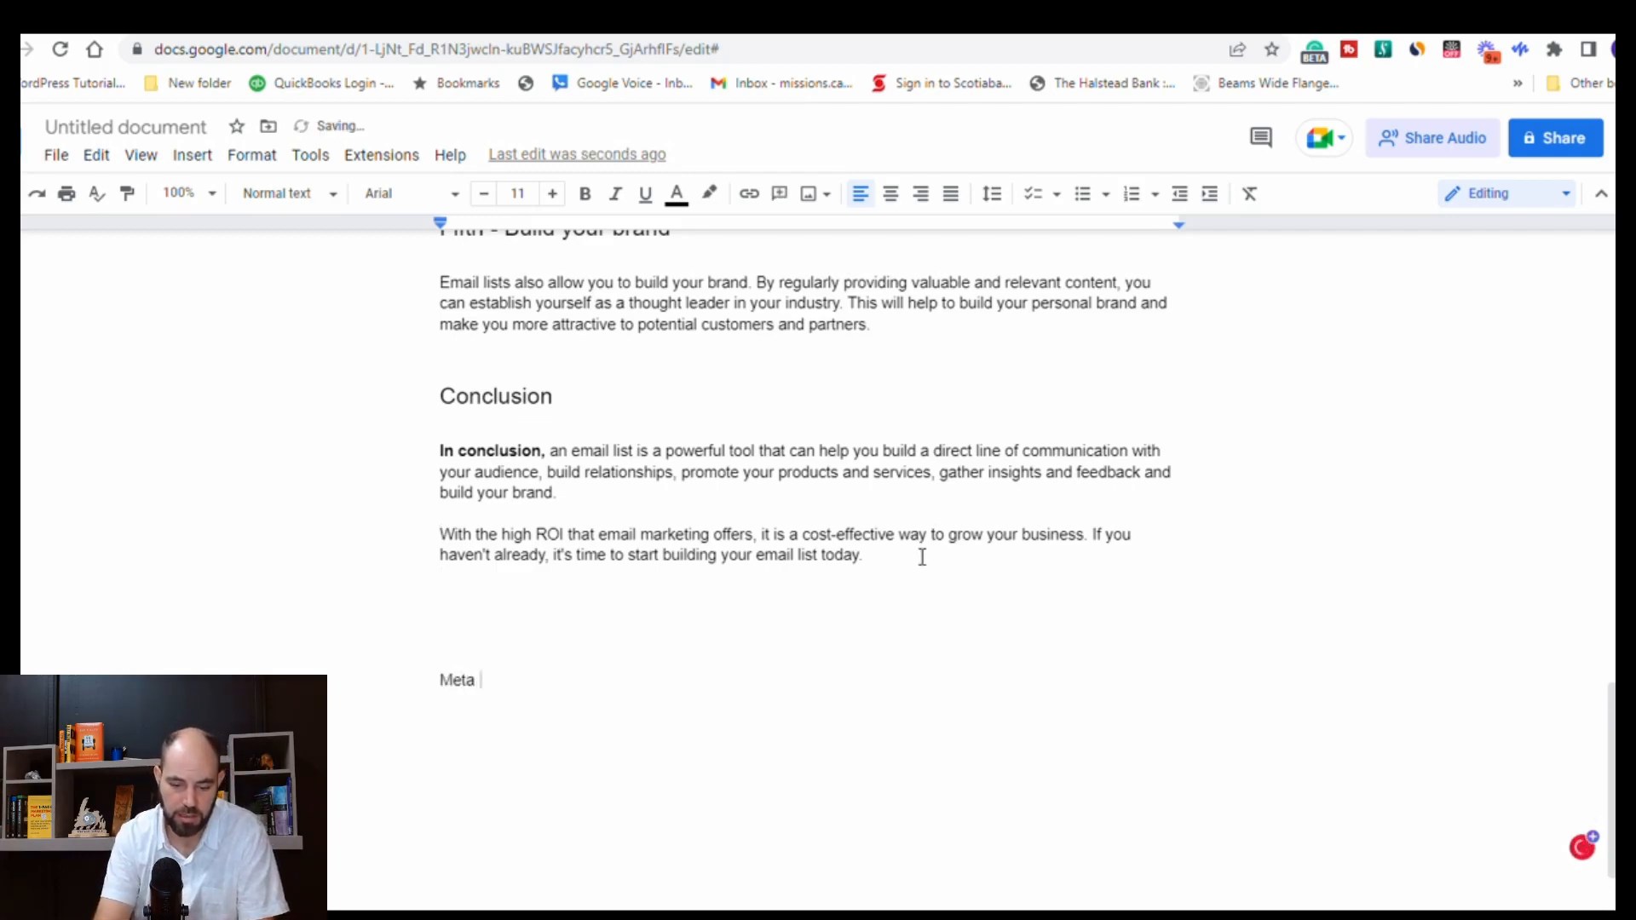
pyautogui.write('descrition')
pyautogui.press('Return')
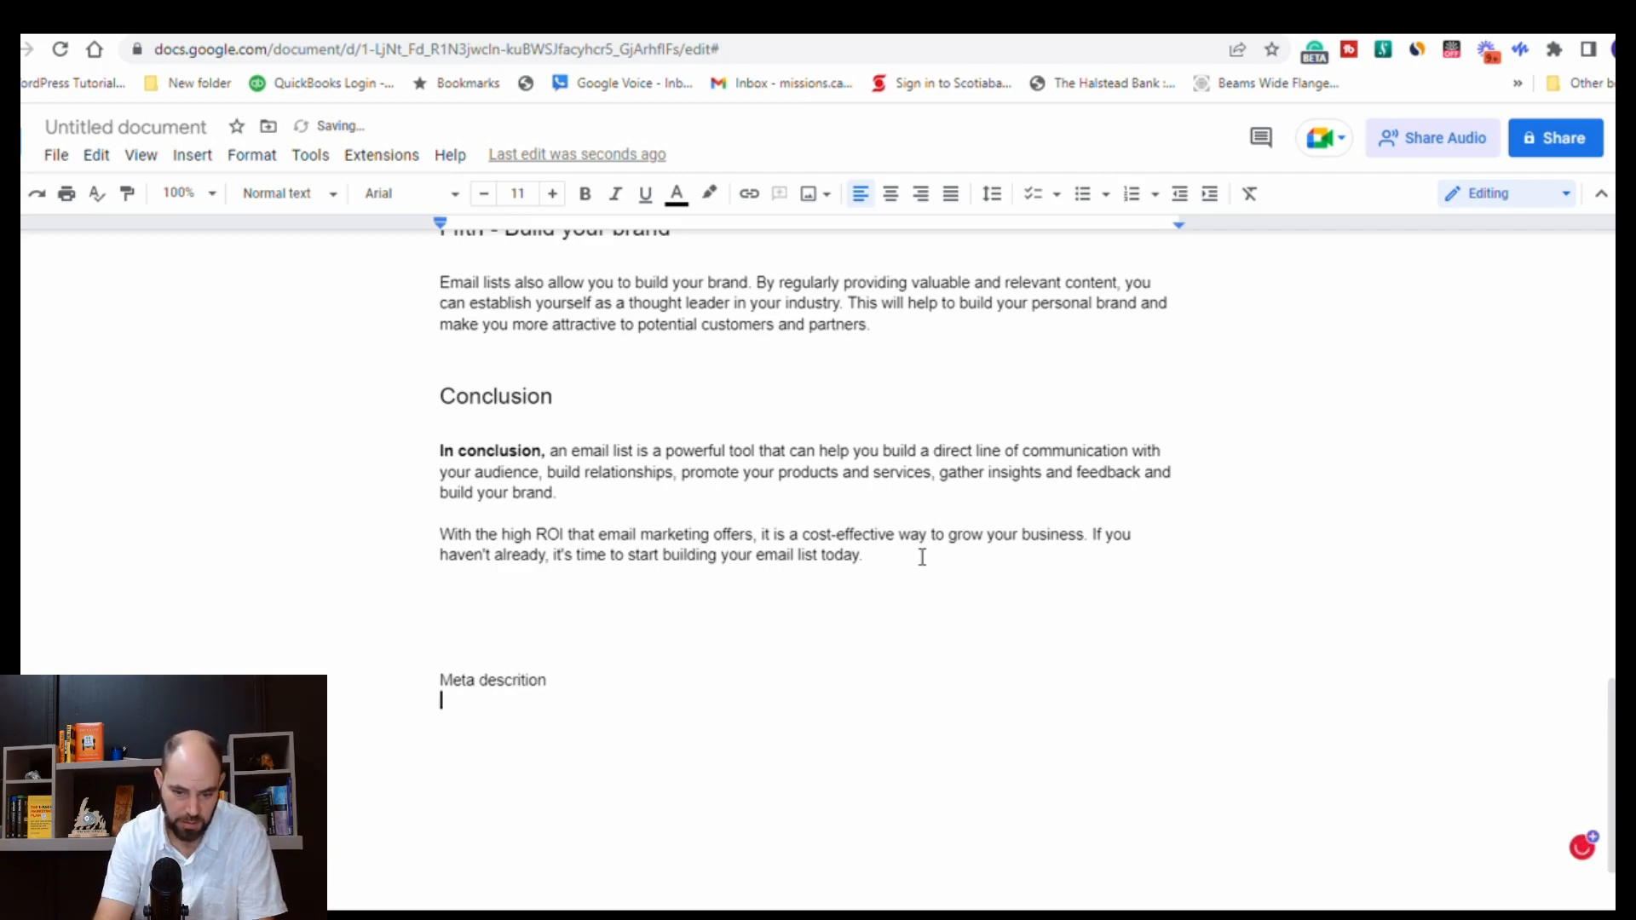
# Paste the copied text below the label with its formatting cleared, and correct the wording to "Meta description" and "list-building".
pyautogui.hotkey('ctrl', 'v')
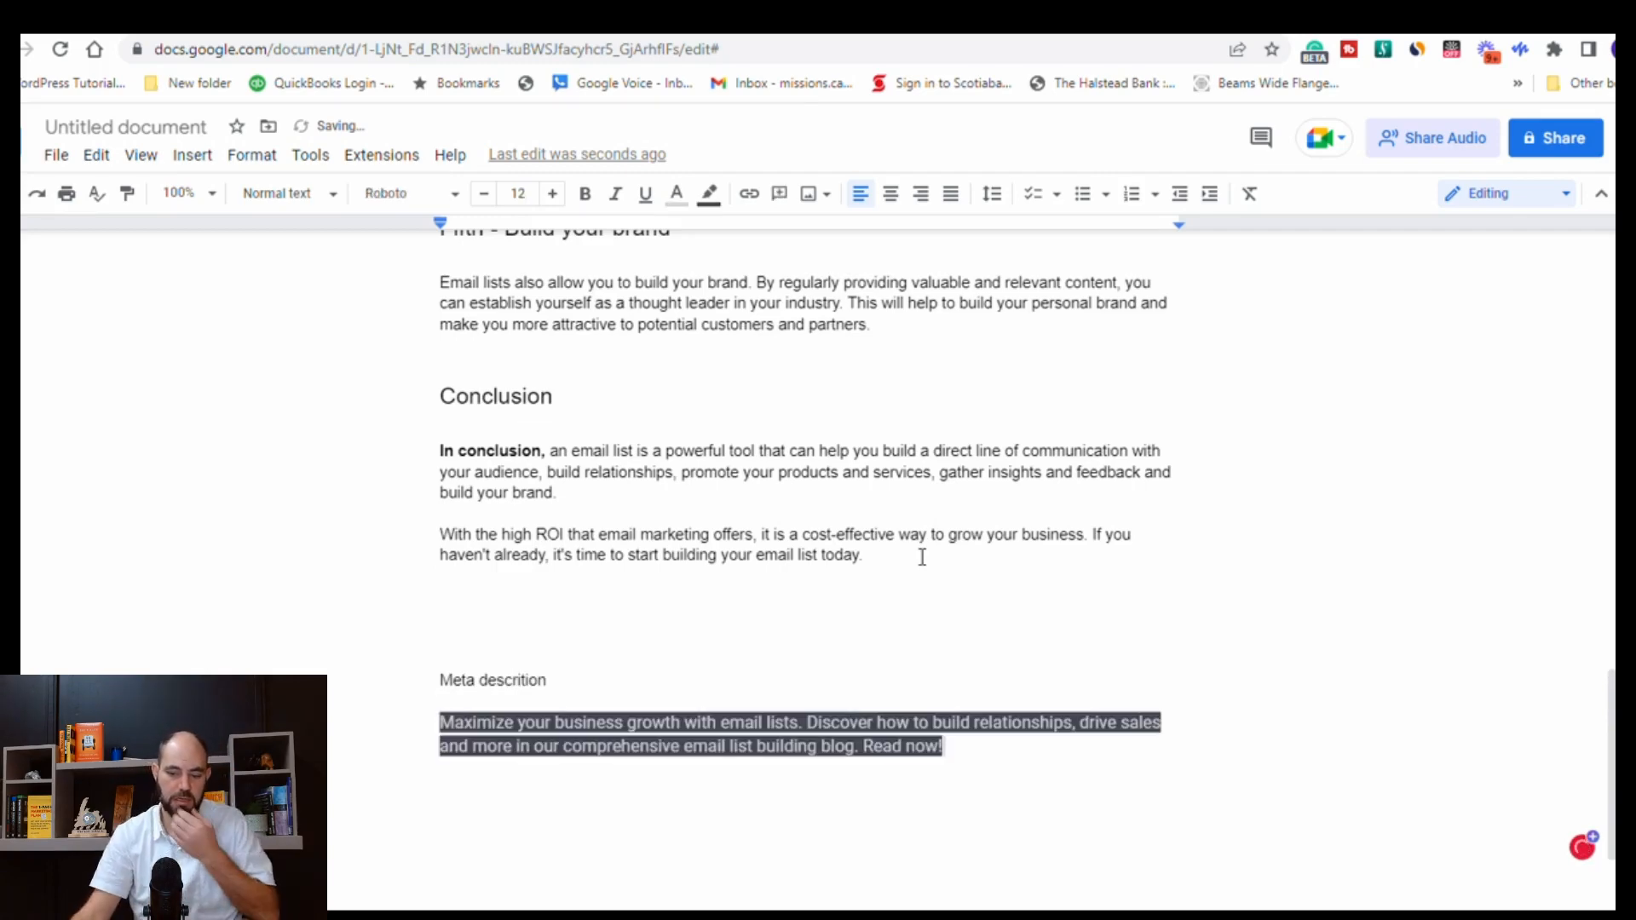
pyautogui.keyDown('shift'); pyautogui.click(413, 707); pyautogui.keyUp('shift')
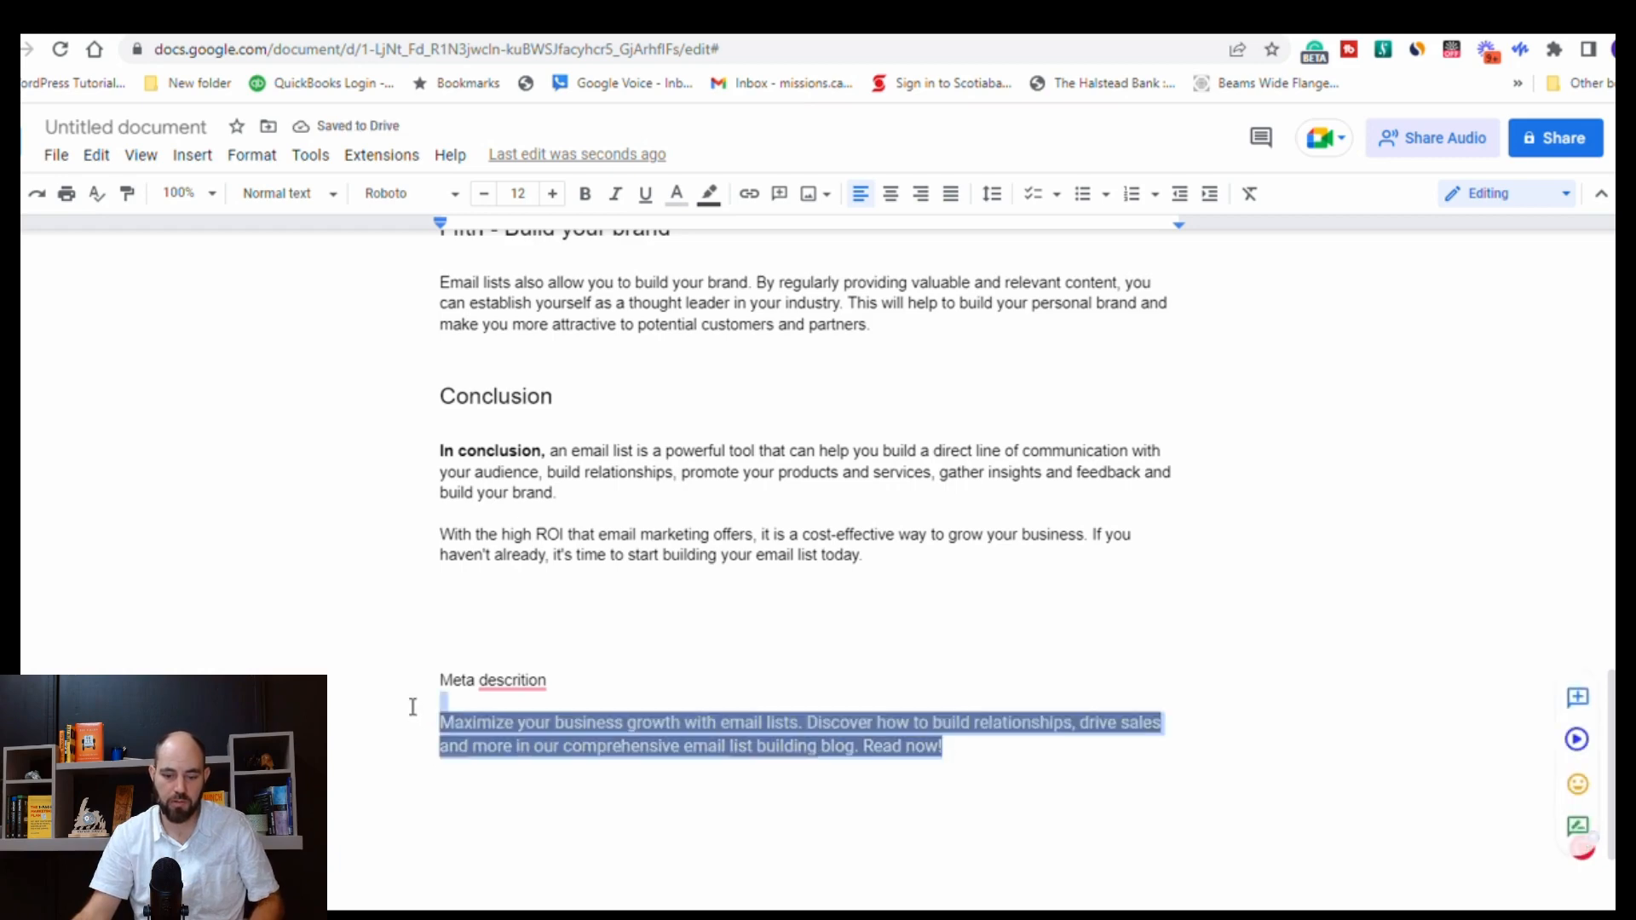
pyautogui.click(247, 156)
pyautogui.click(294, 505)
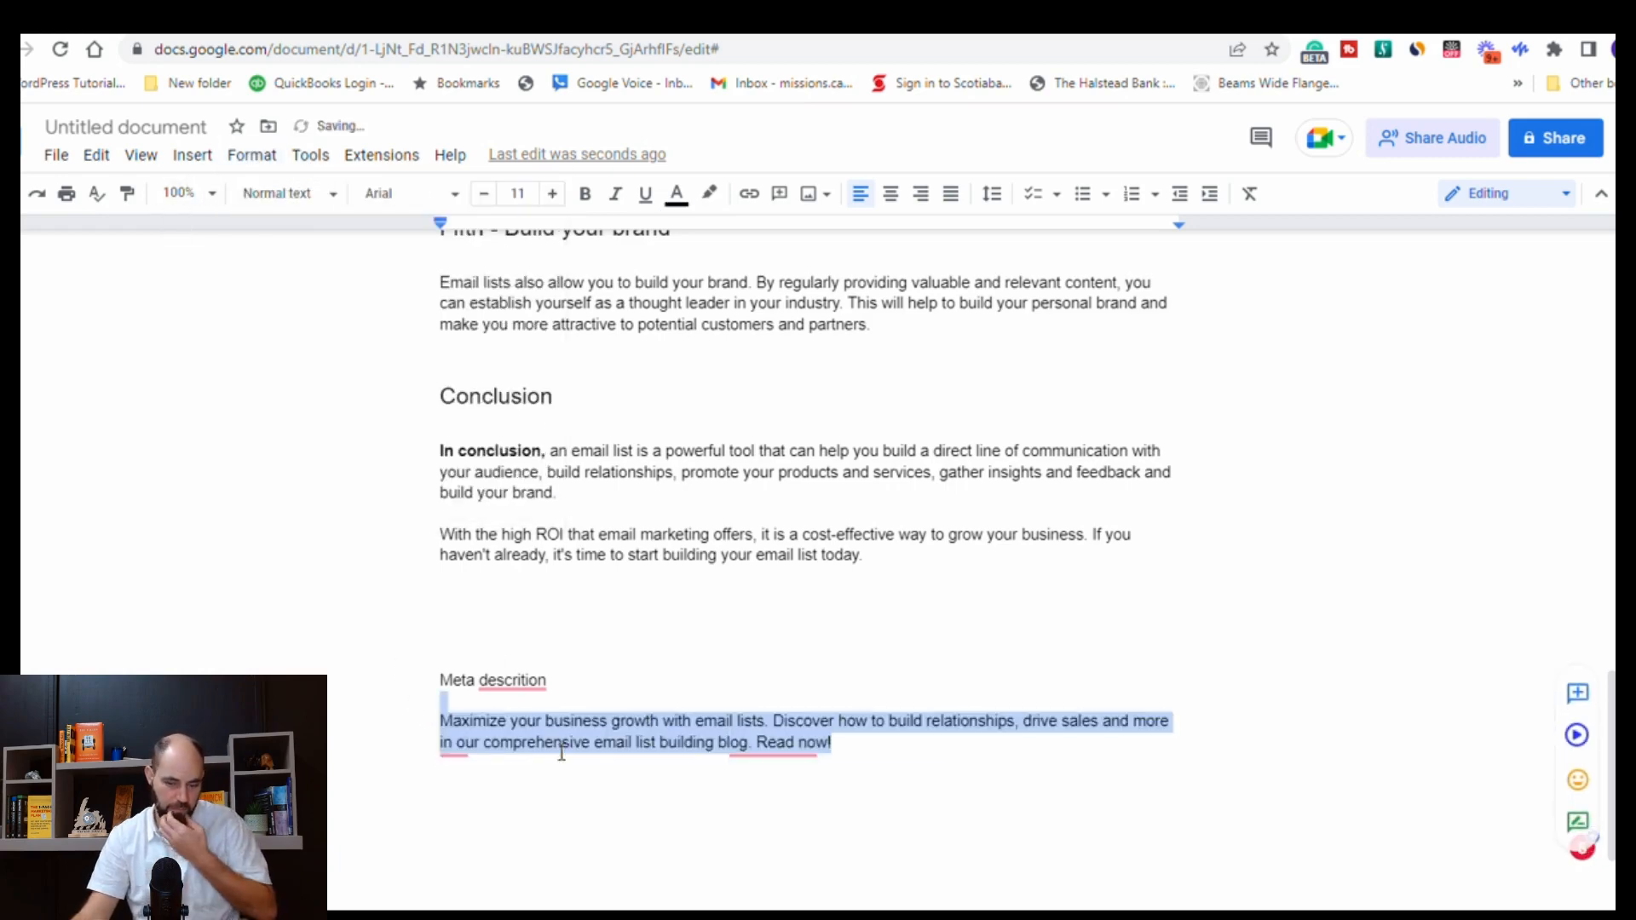
pyautogui.rightClick(525, 673)
pyautogui.click(610, 441)
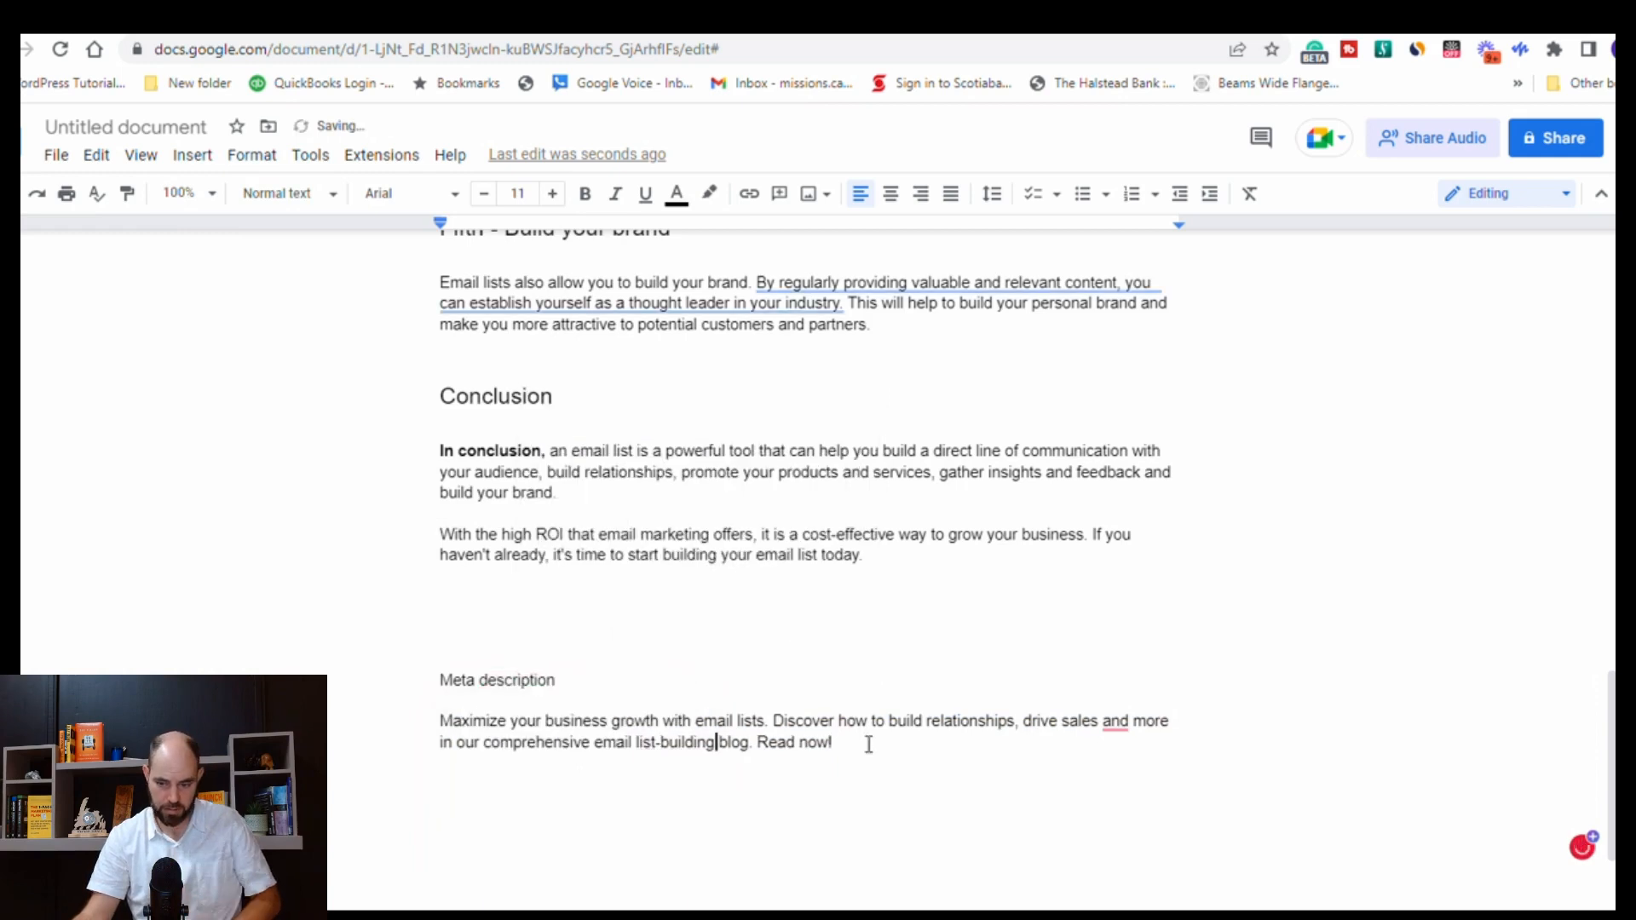
# Copy the corrected meta description and paste it into the Page description of the new blog post in Kajabi.
pyautogui.tripleClick(438, 717)
pyautogui.hotkey('ctrl', 'c')
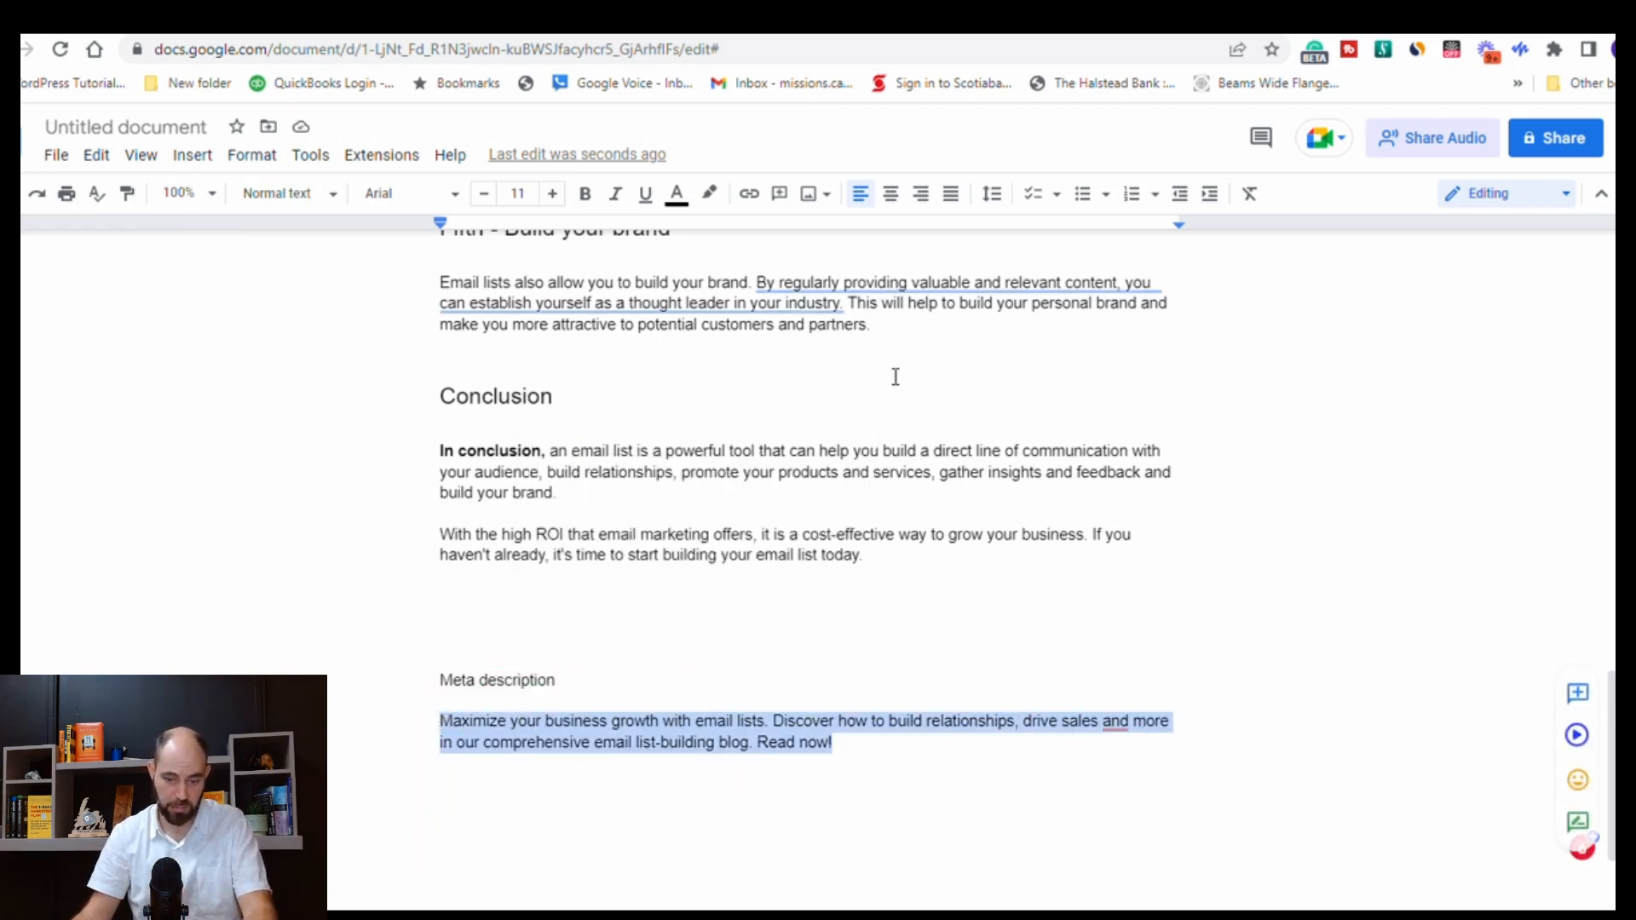
pyautogui.click(1166, 17)
pyautogui.click(442, 410)
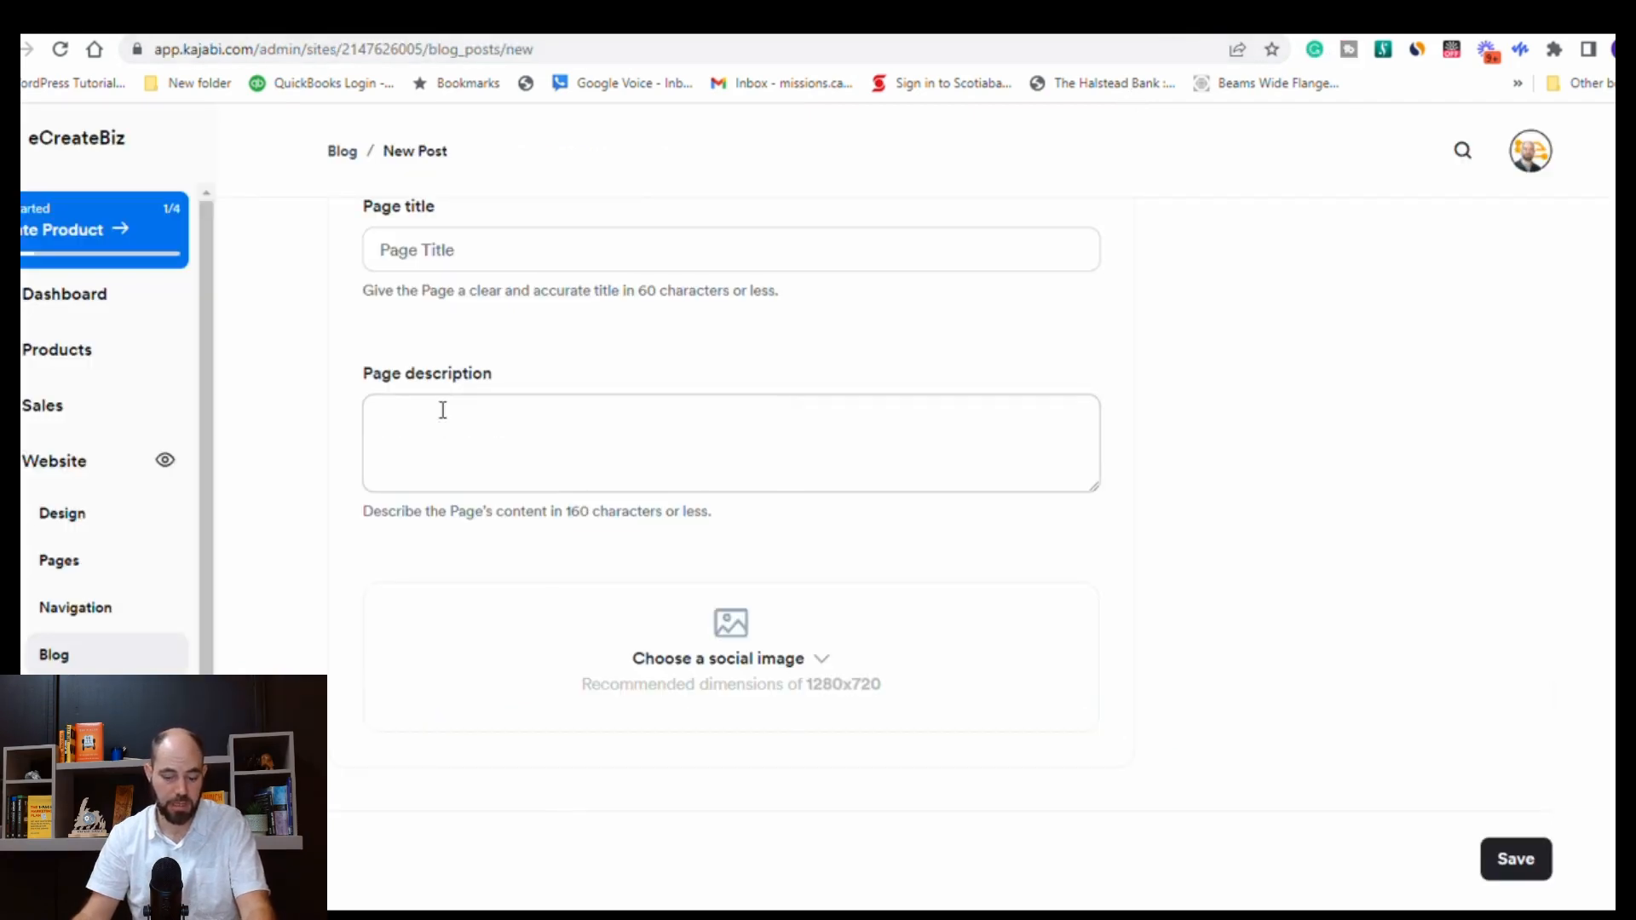
pyautogui.hotkey('ctrl', 'v')
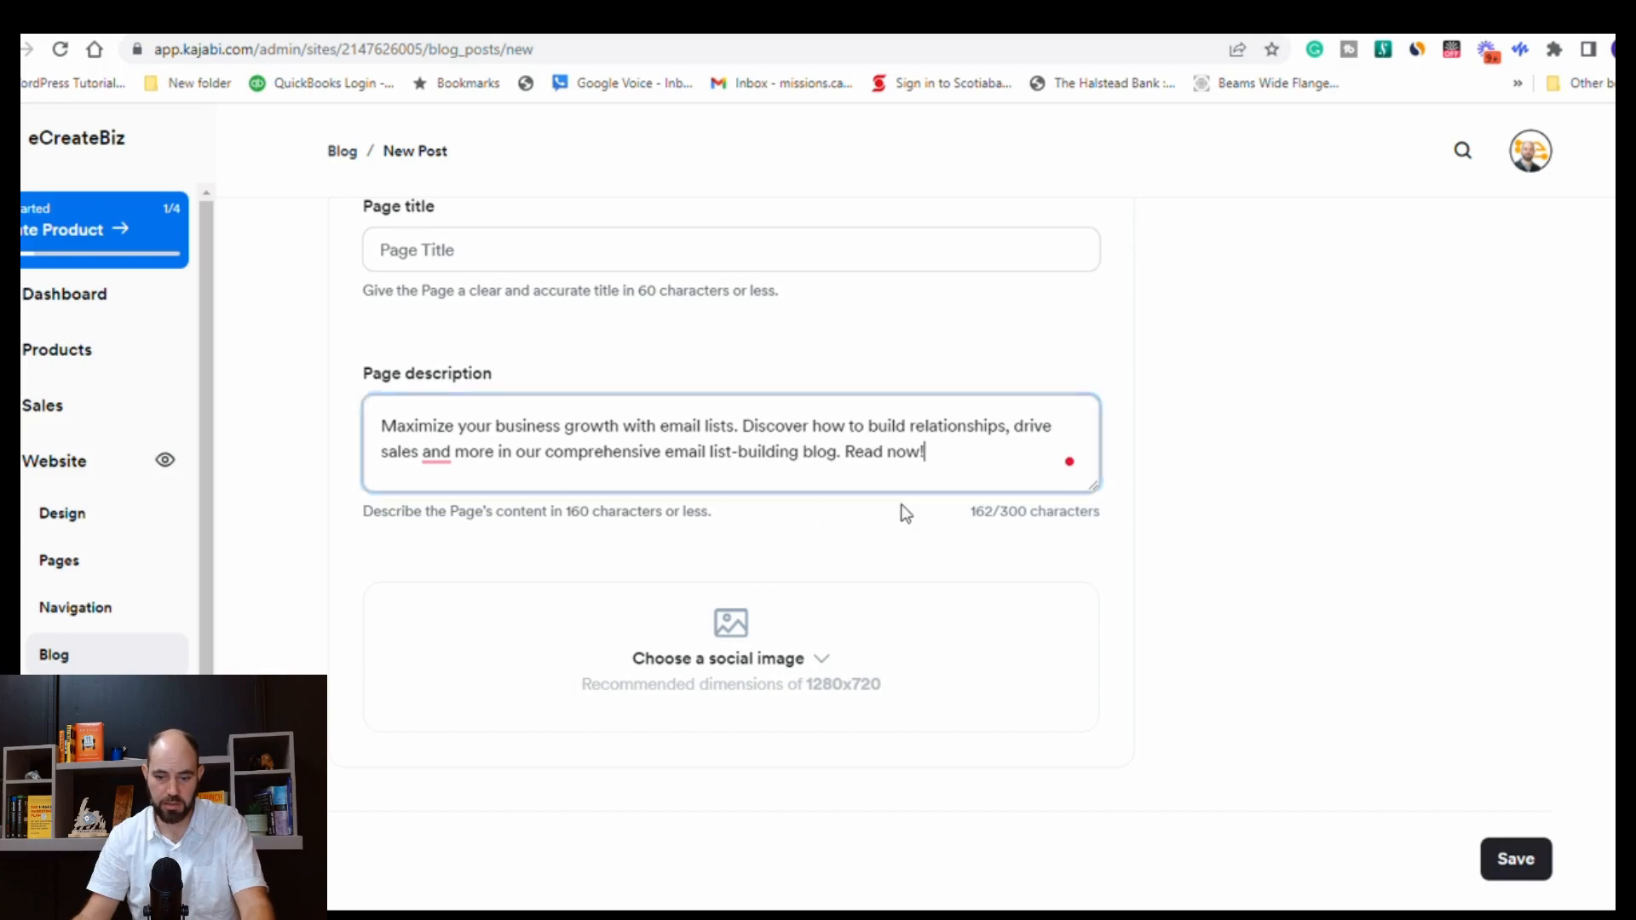
pyautogui.click(1148, 573)
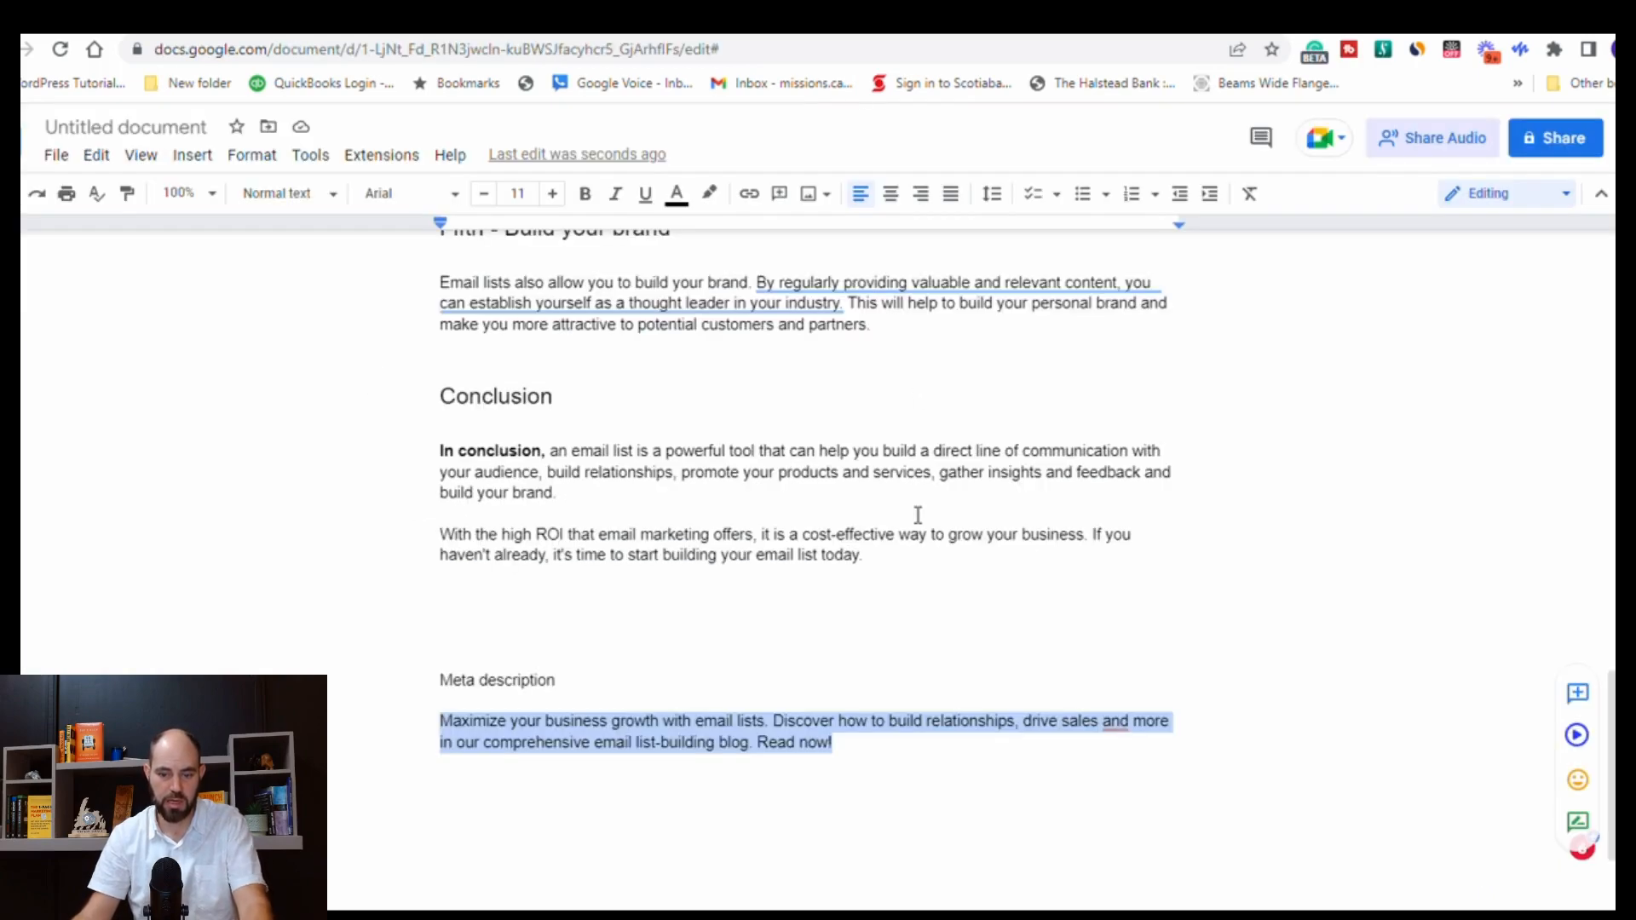
# Copy the title "Email List Building for Beginners: A Step-by-Step Guide" from the Google Docs document and paste it as the Kajabi post's Page title.
pyautogui.scroll(2, 918, 515)
pyautogui.scroll(-2, 918, 515)
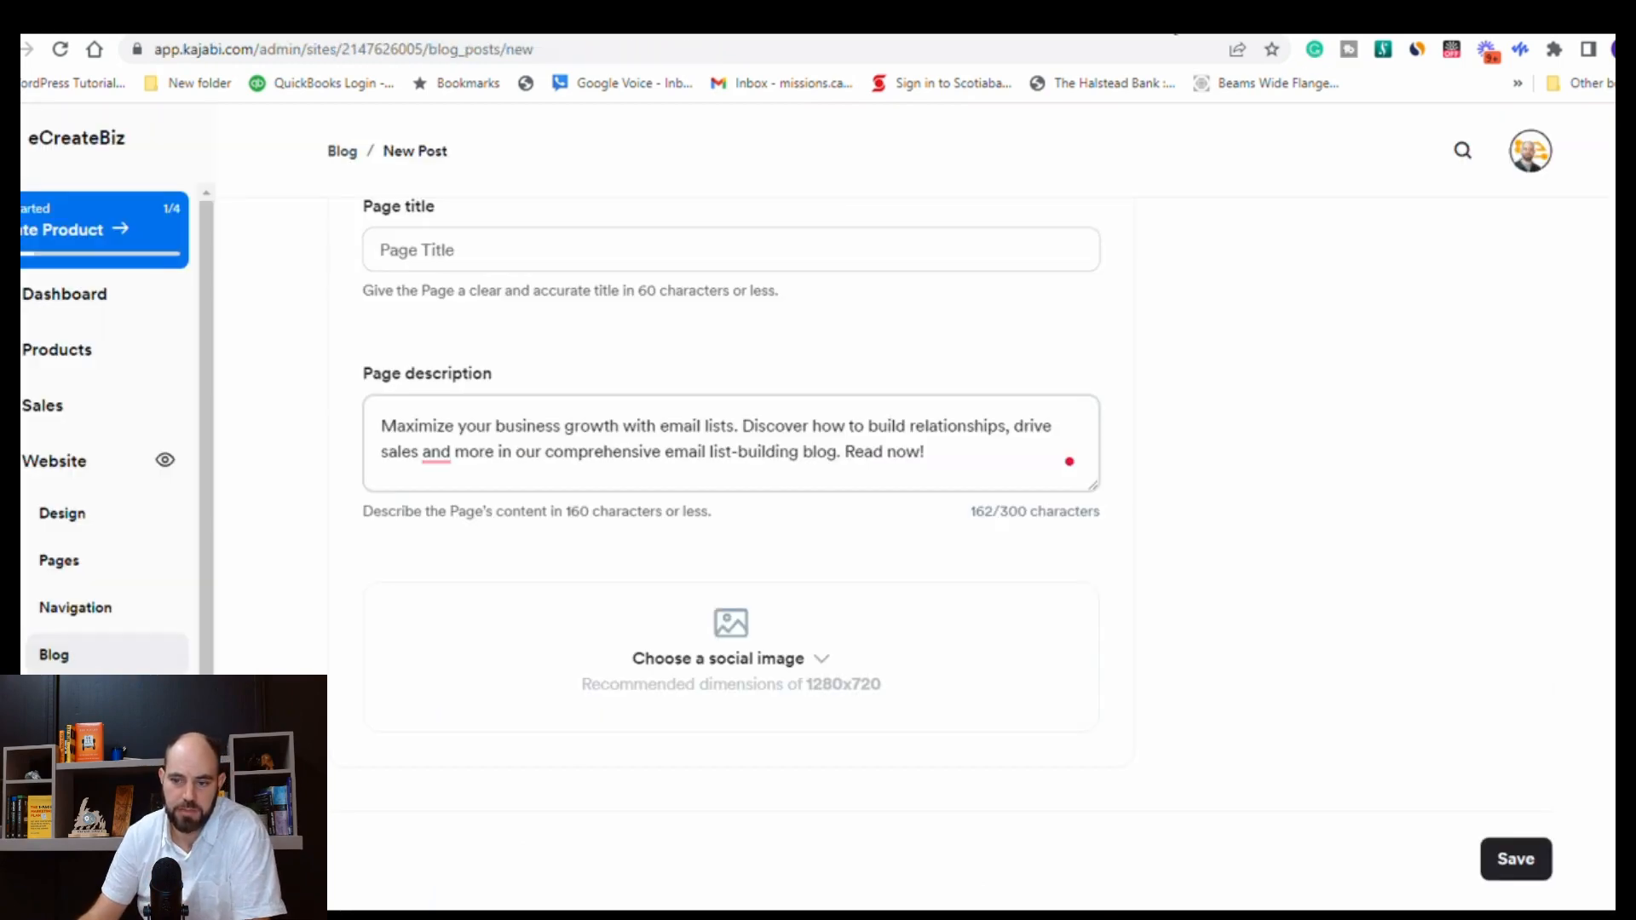
pyautogui.scroll(5, 797, 652)
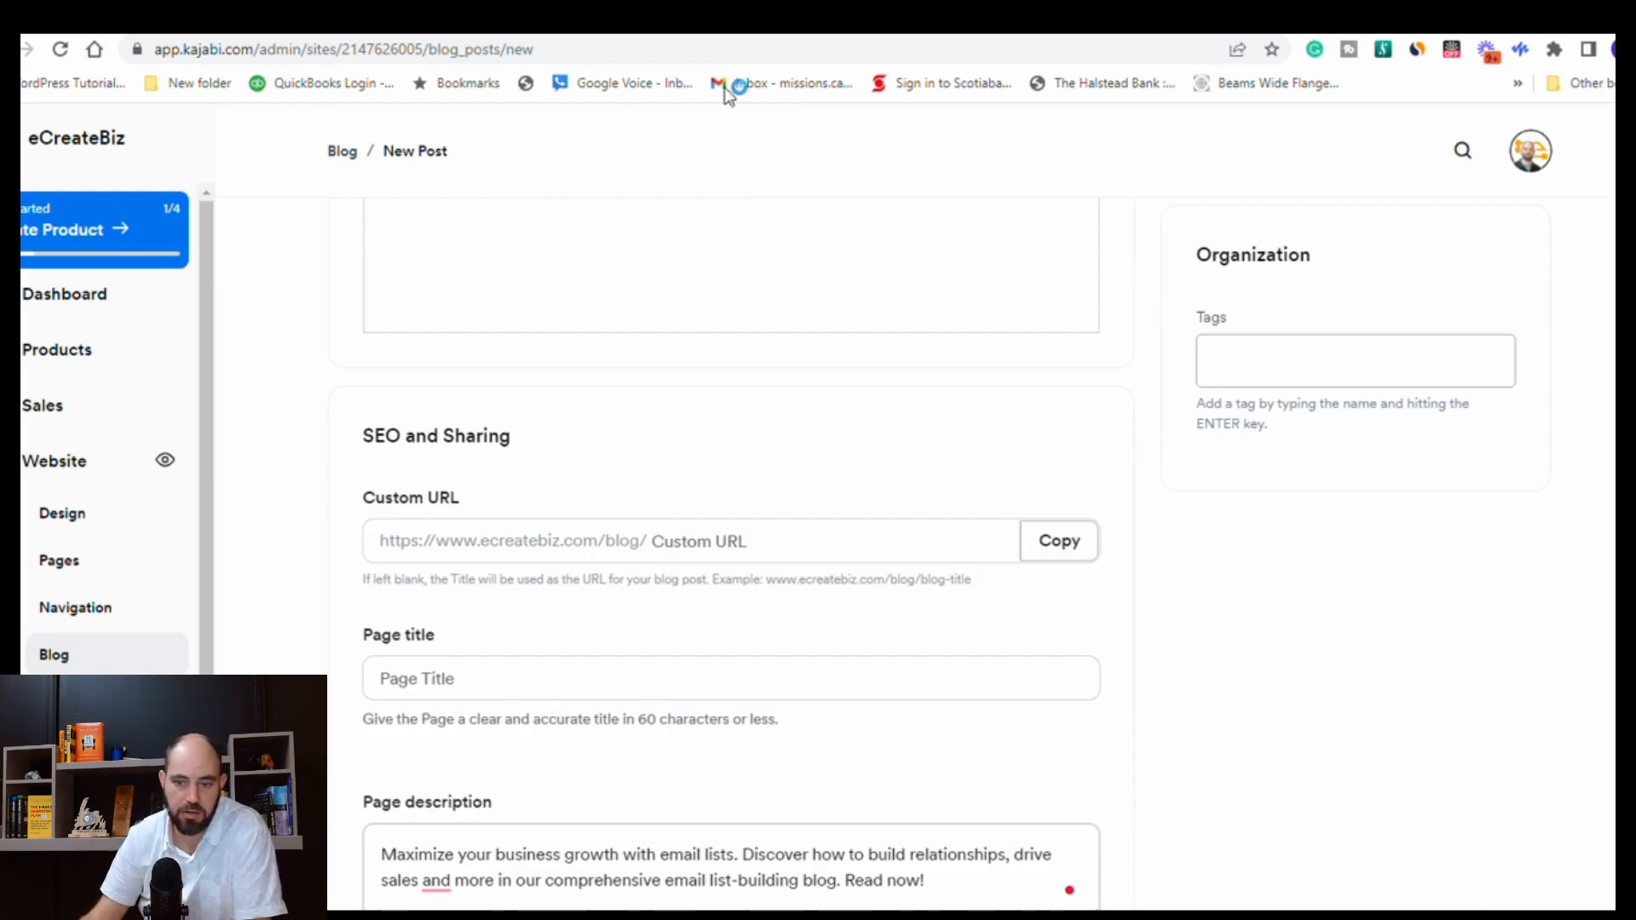
pyautogui.click(767, 17)
pyautogui.scroll(20, 749, 323)
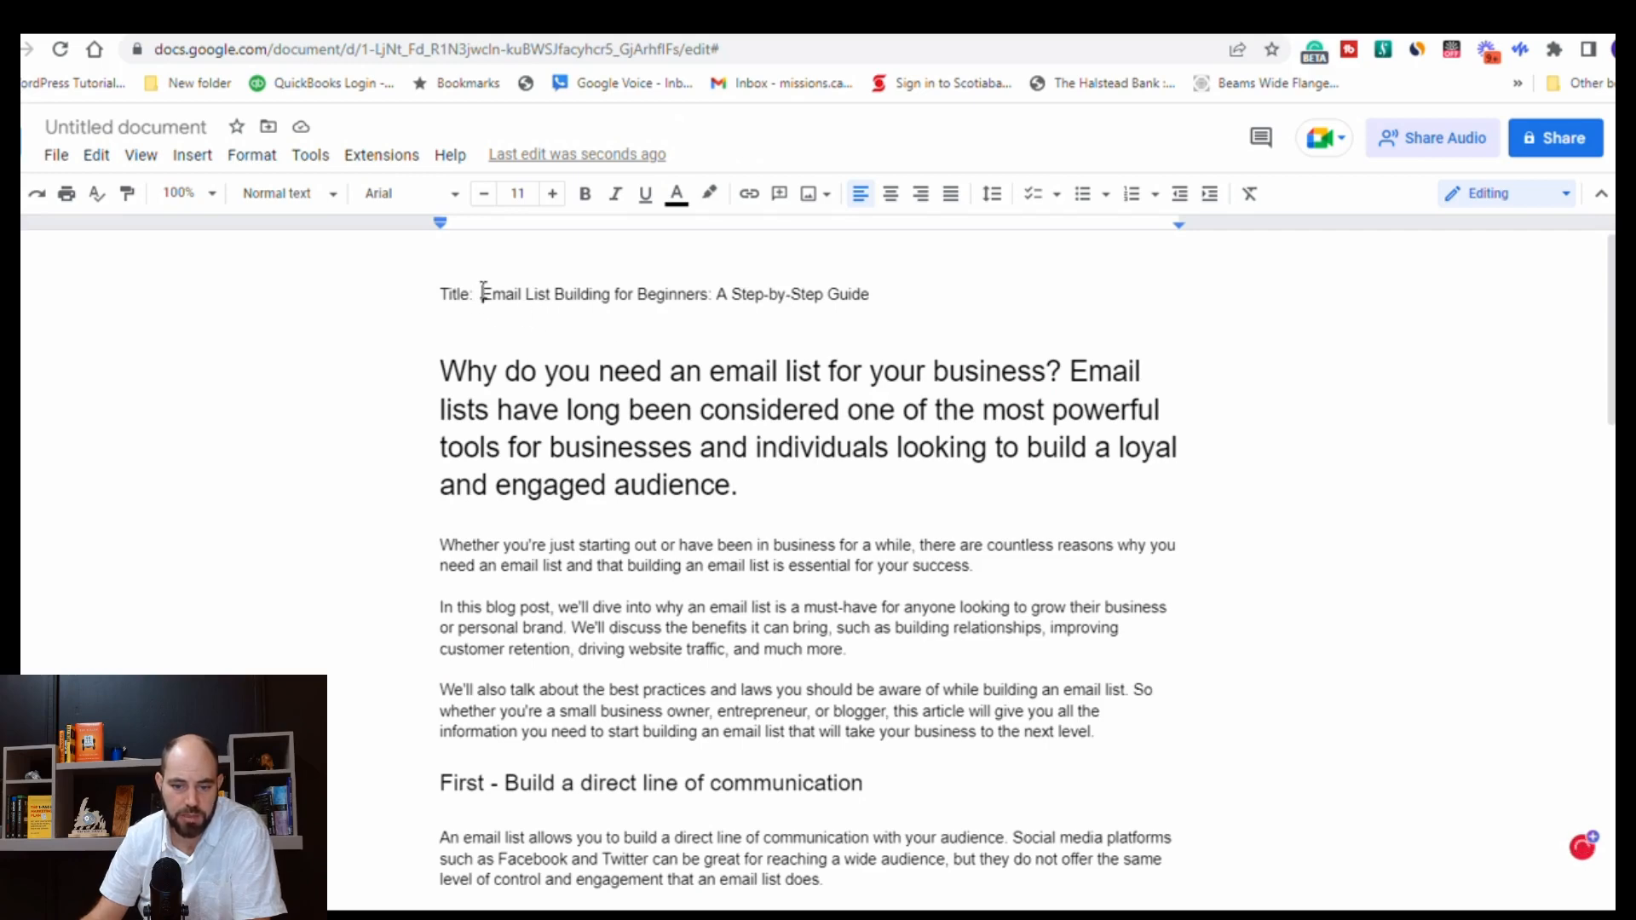
pyautogui.moveTo(483, 294); pyautogui.dragTo(876, 299)
pyautogui.hotkey('ctrl', 'c')
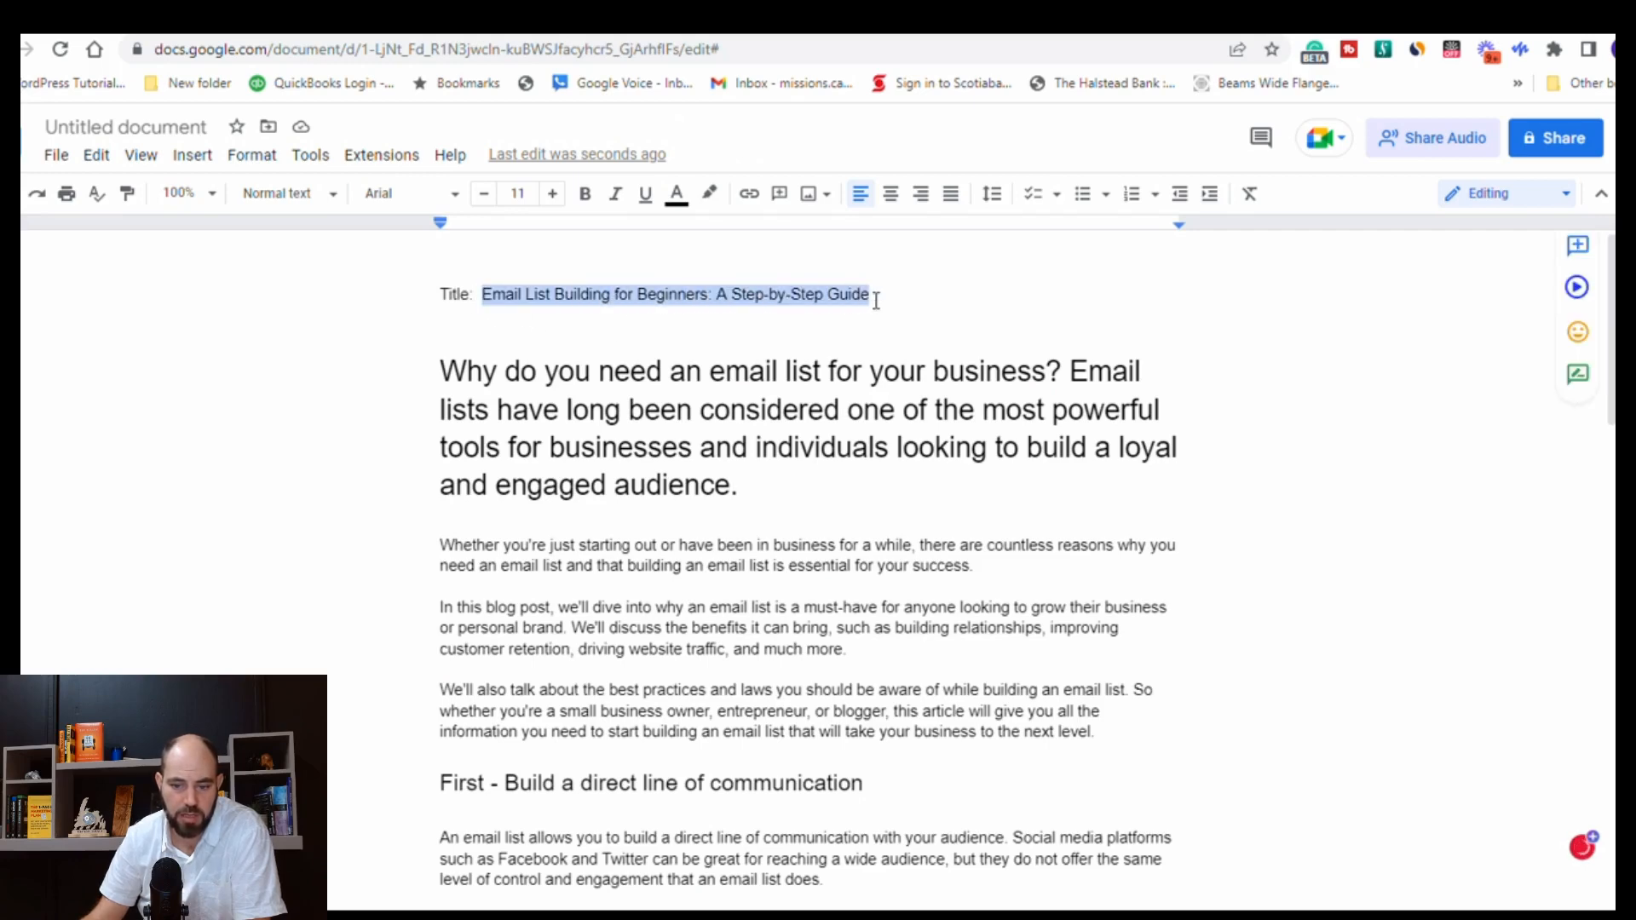
pyautogui.click(578, 687)
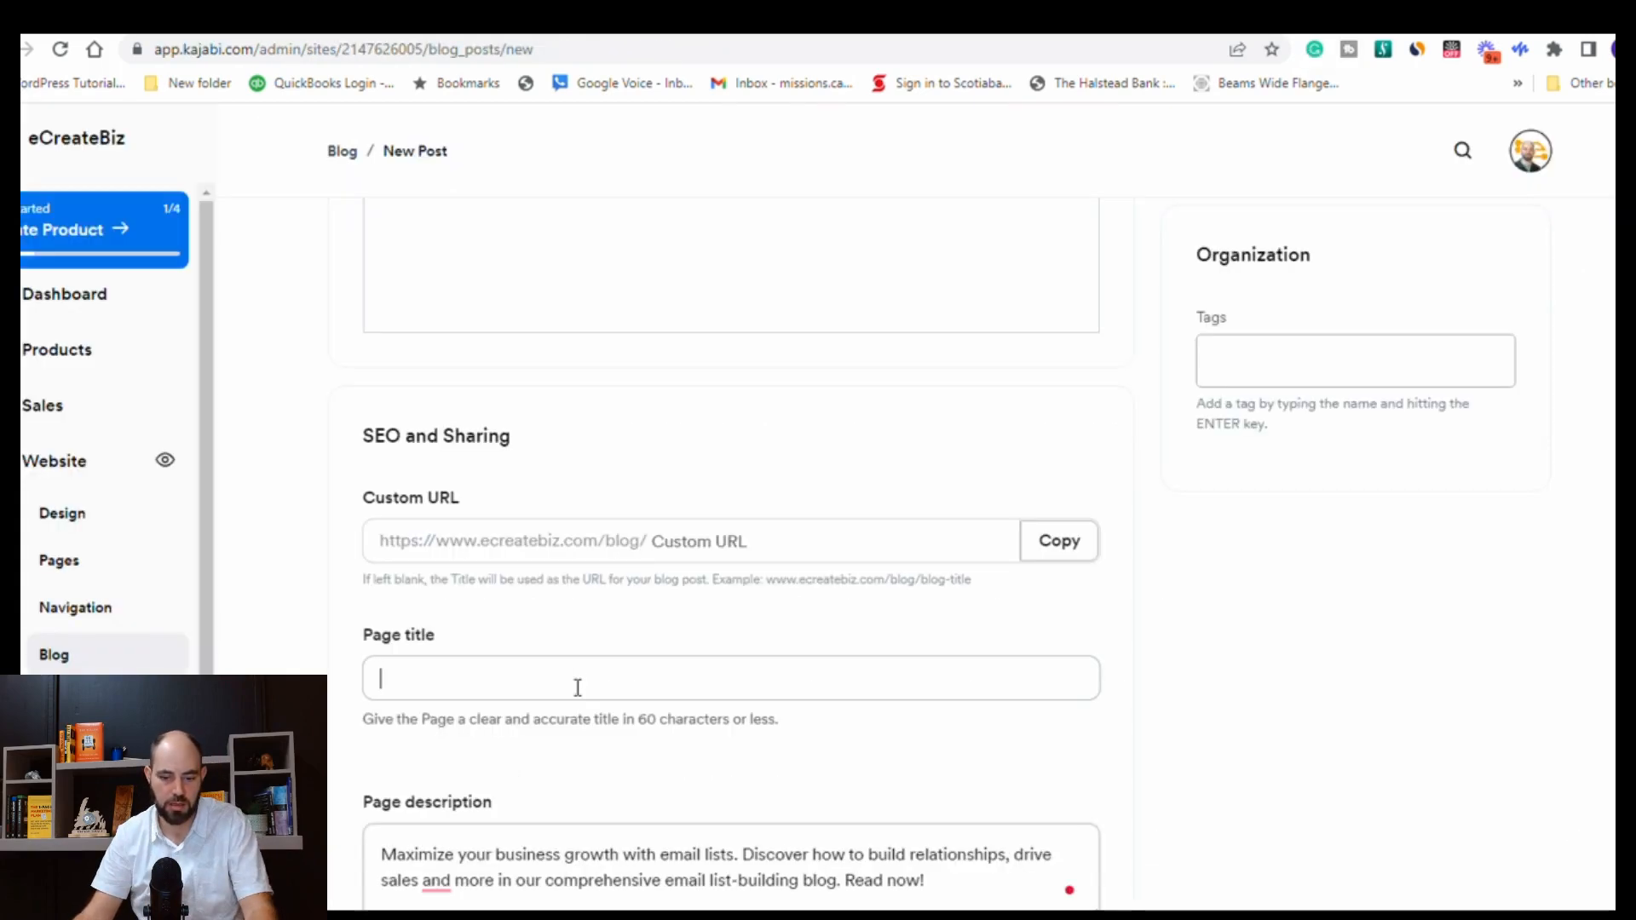
pyautogui.hotkey('ctrl', 'v')
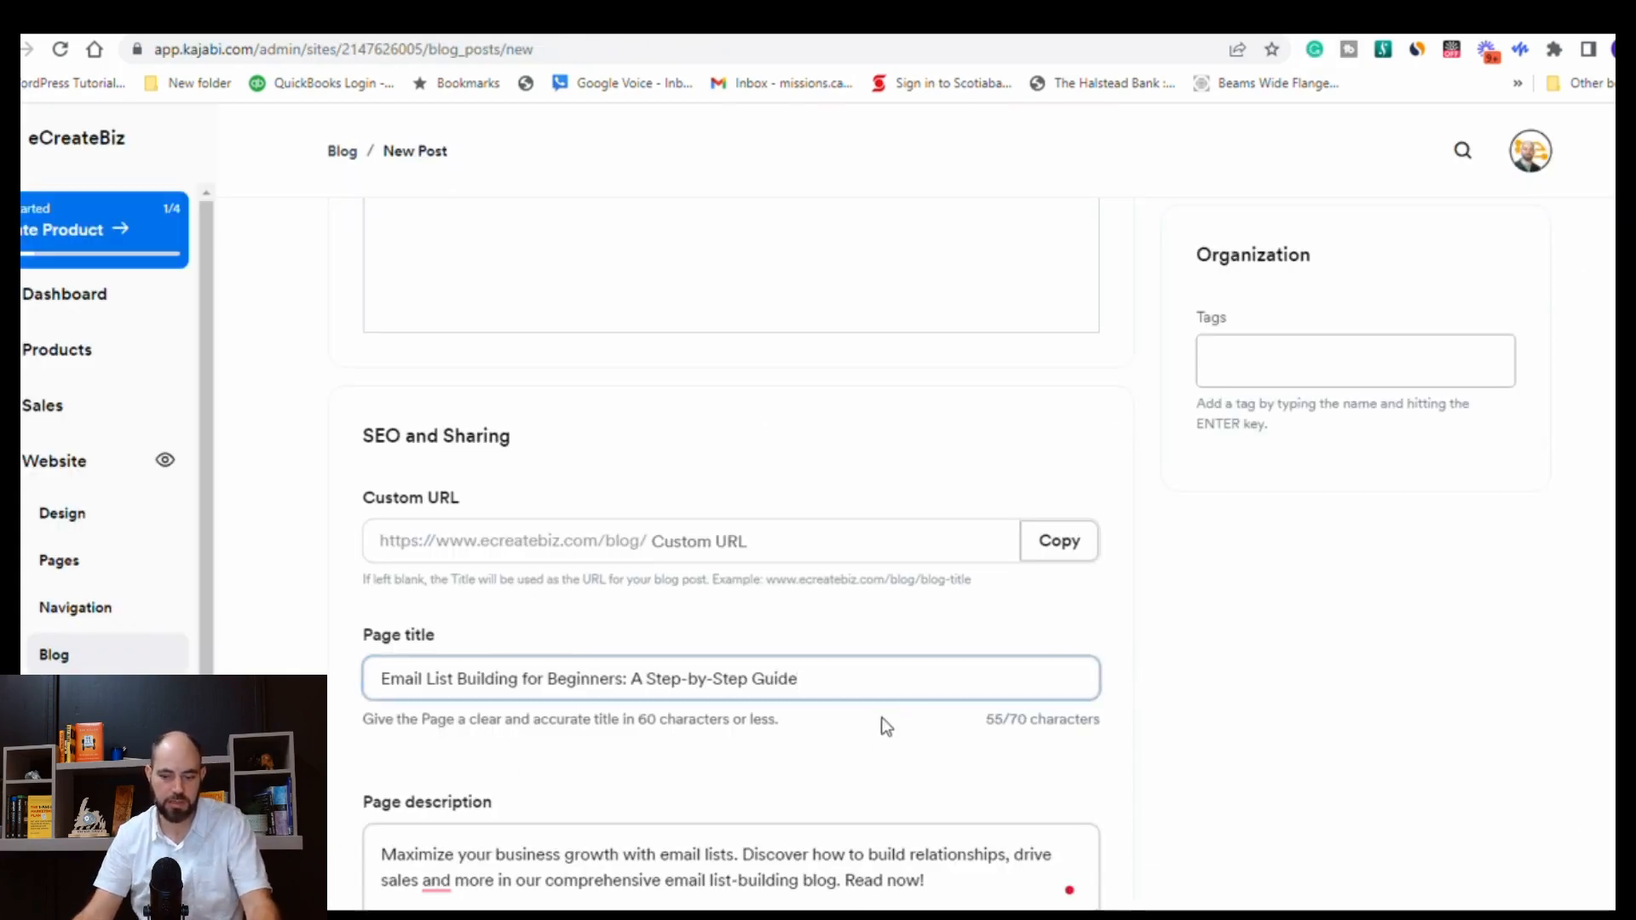
# Paste the same copied title into the Title field of the post details.
pyautogui.scroll(-1, 894, 720)
pyautogui.scroll(5, 784, 571)
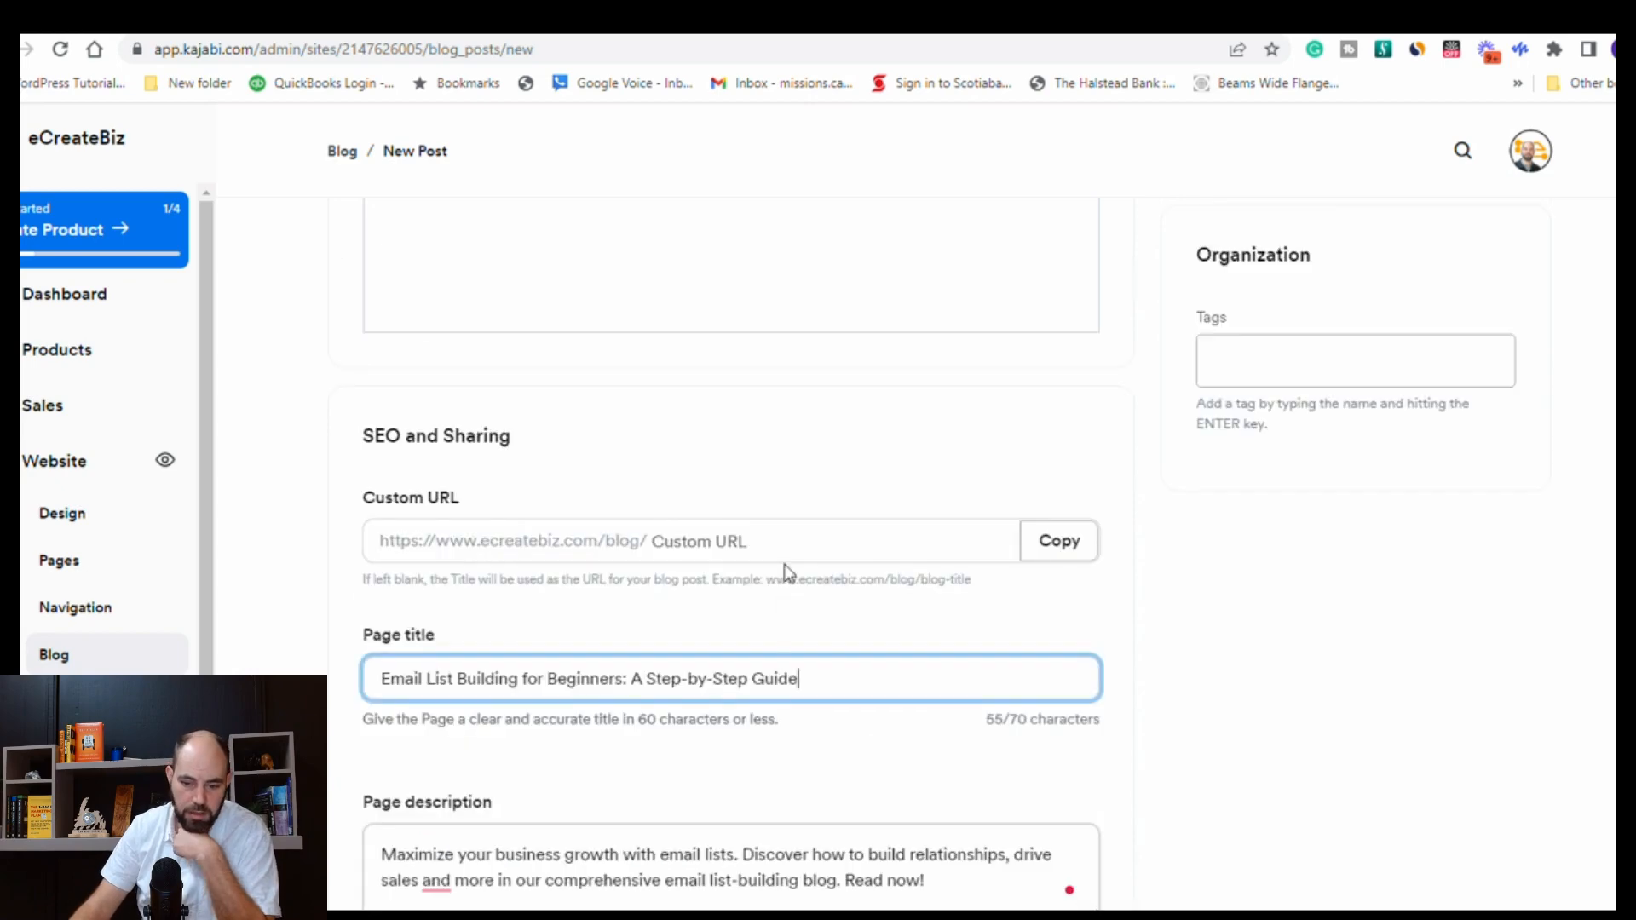
pyautogui.scroll(3, 789, 573)
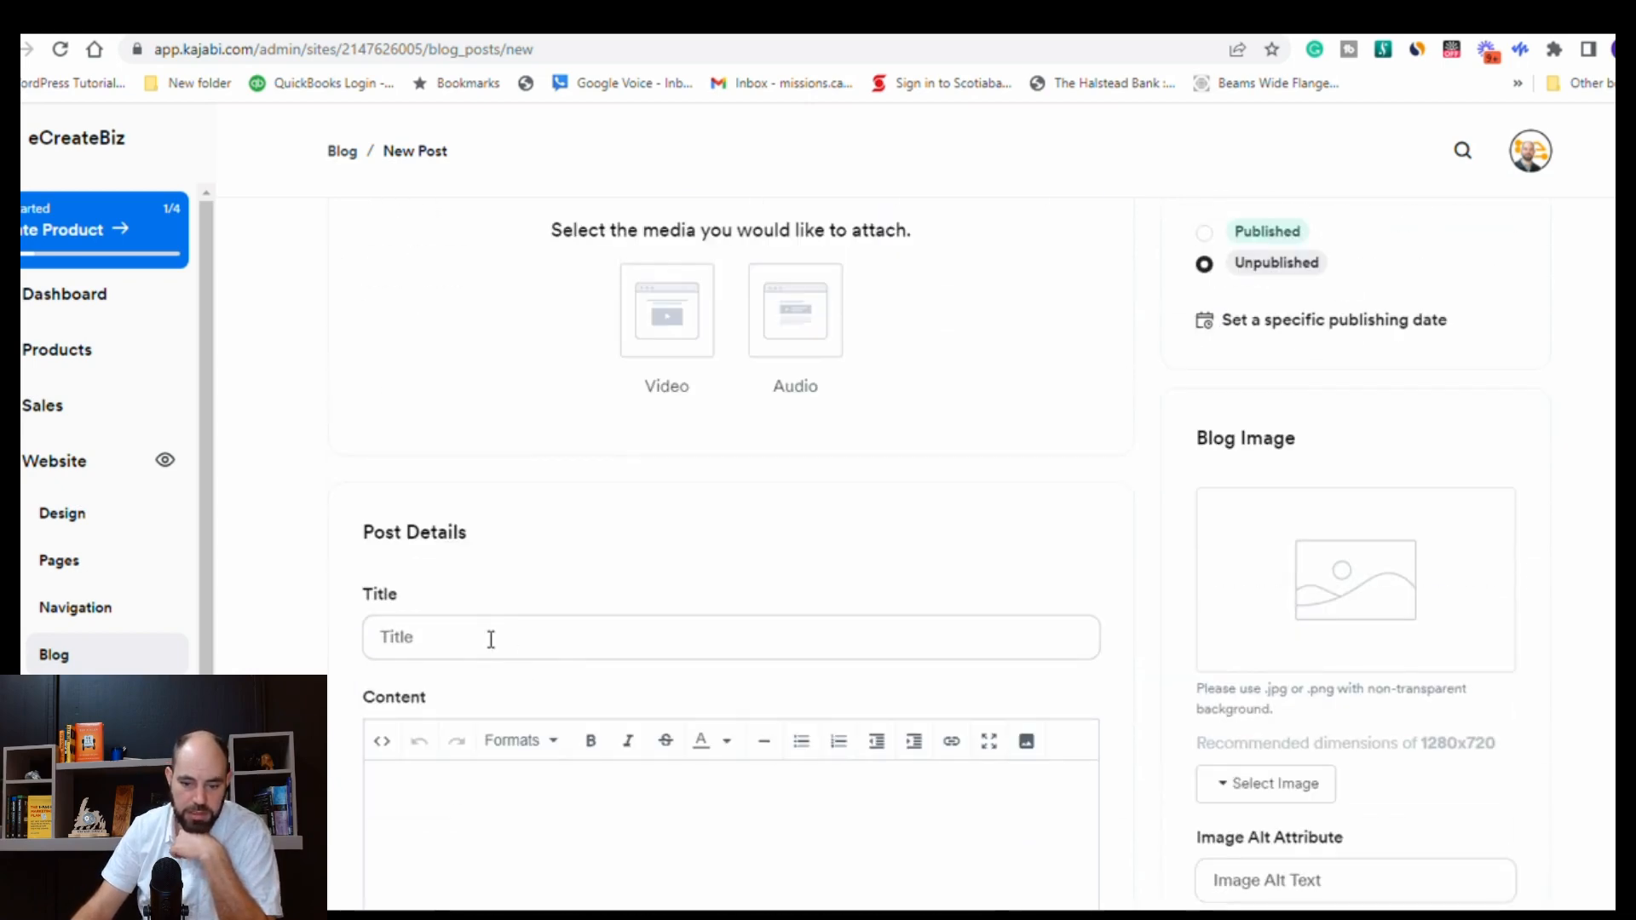
pyautogui.scroll(-8, 490, 639)
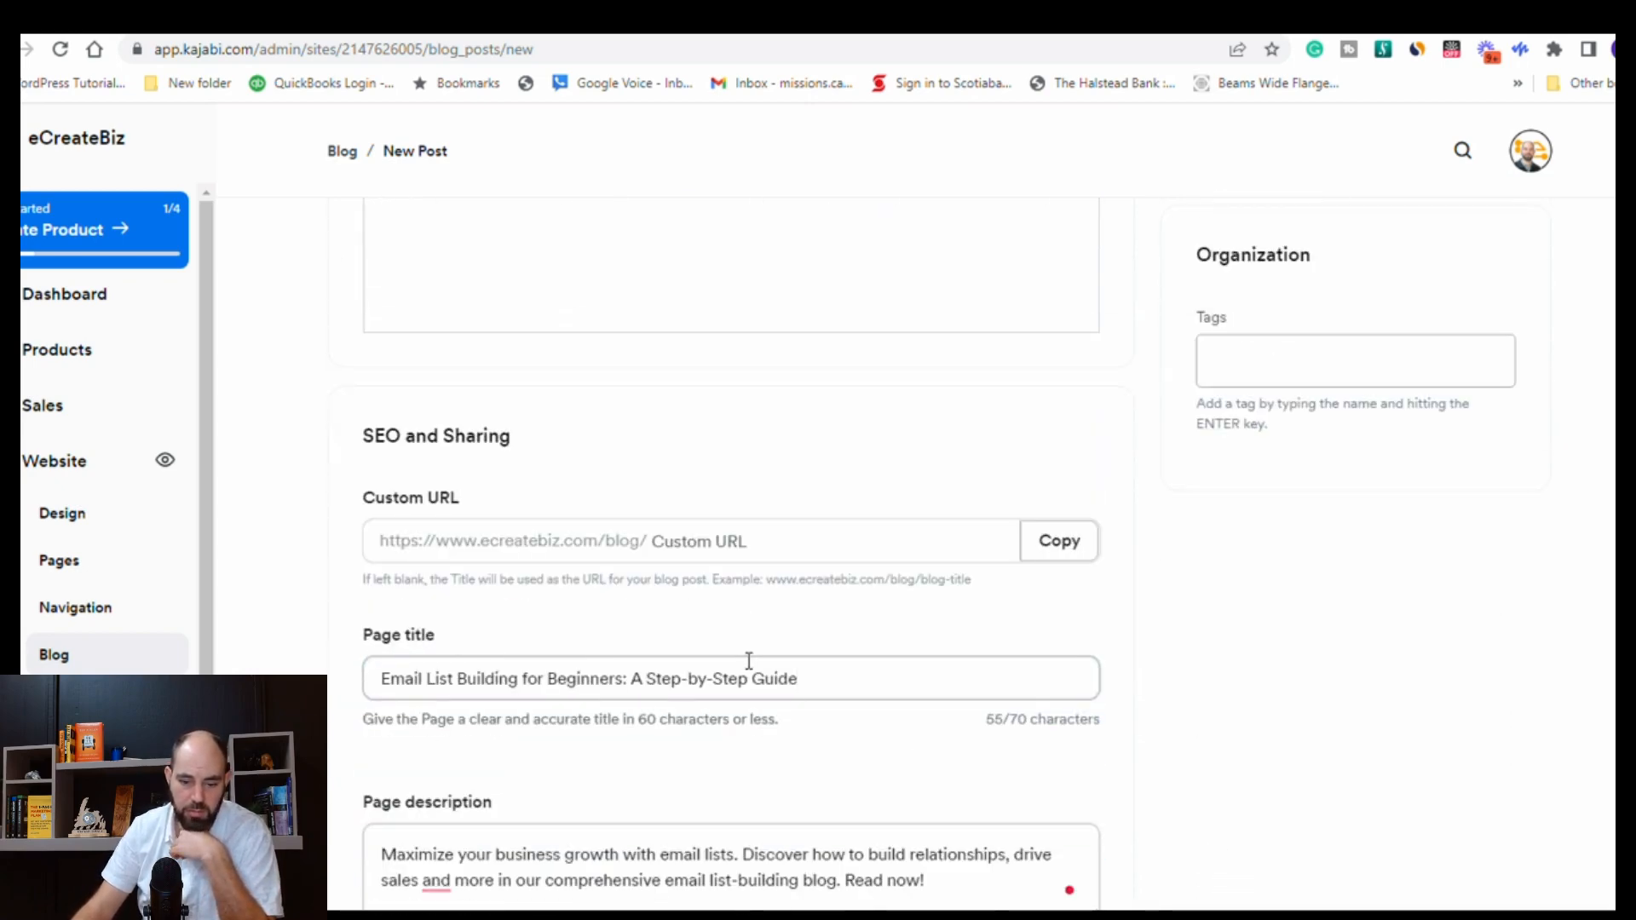
pyautogui.click(749, 661)
pyautogui.scroll(10, 848, 658)
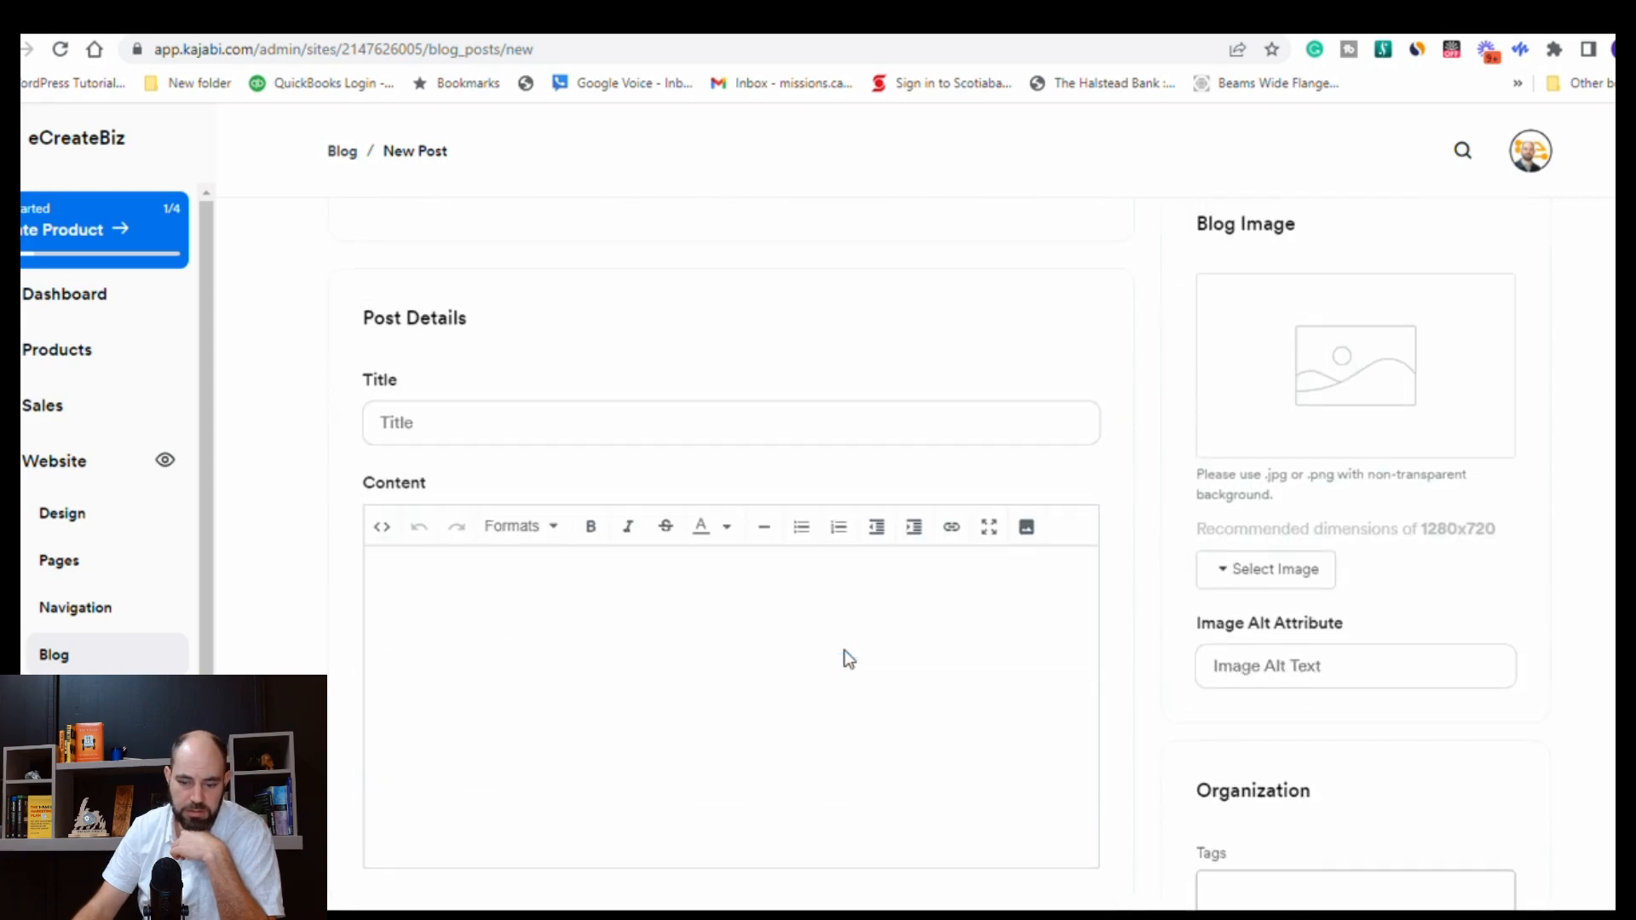
pyautogui.click(566, 545)
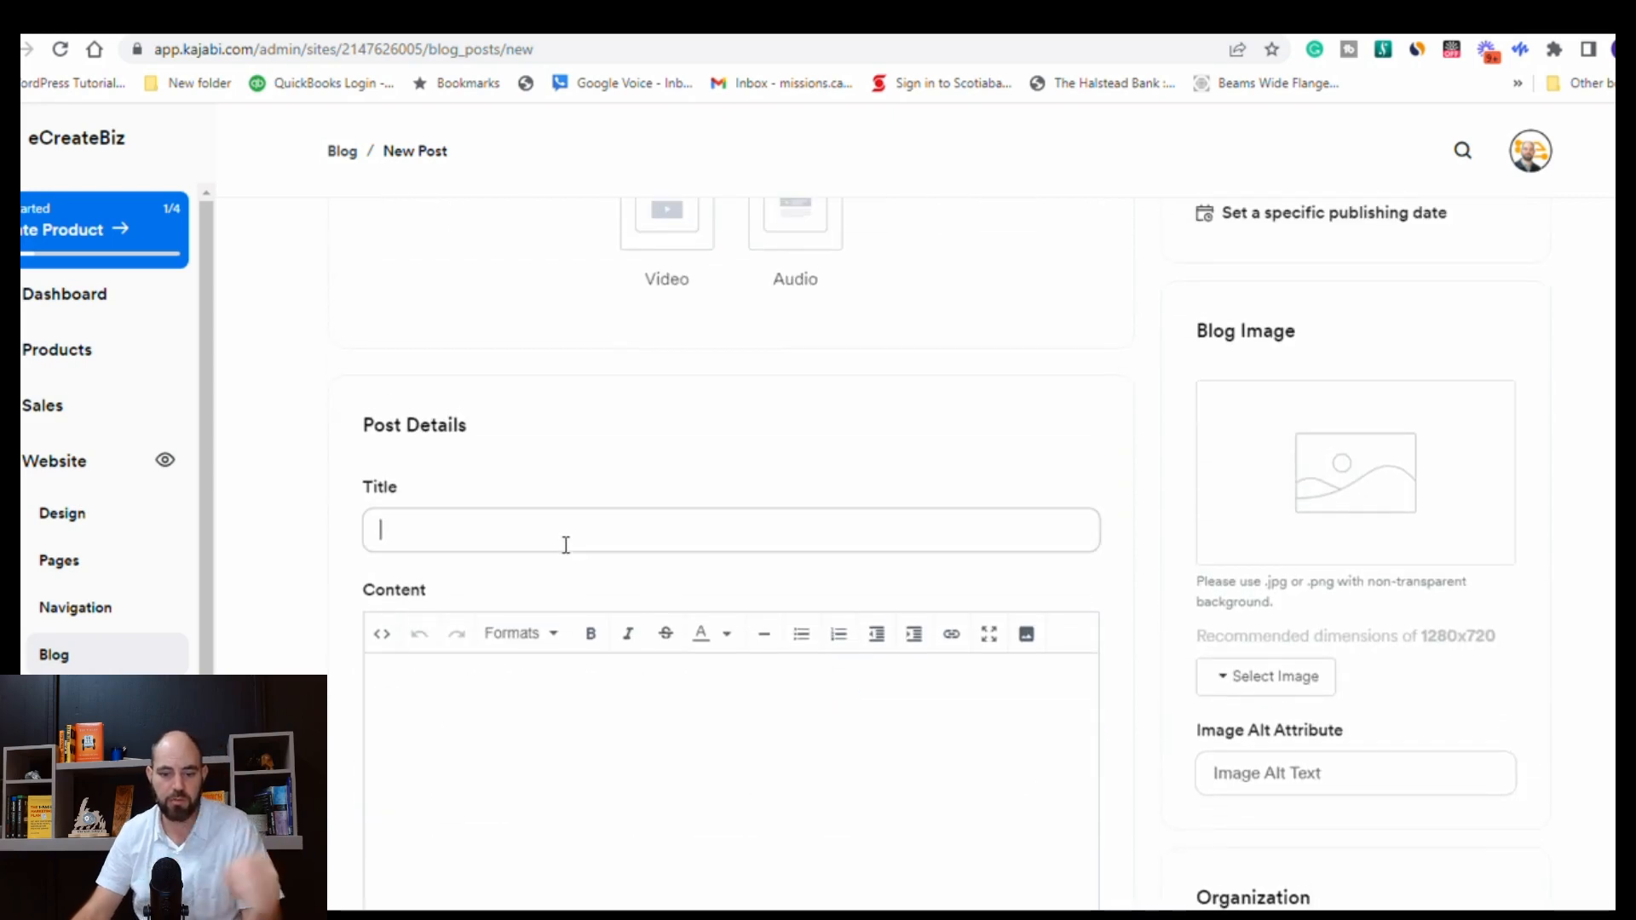
pyautogui.hotkey('ctrl', 'v')
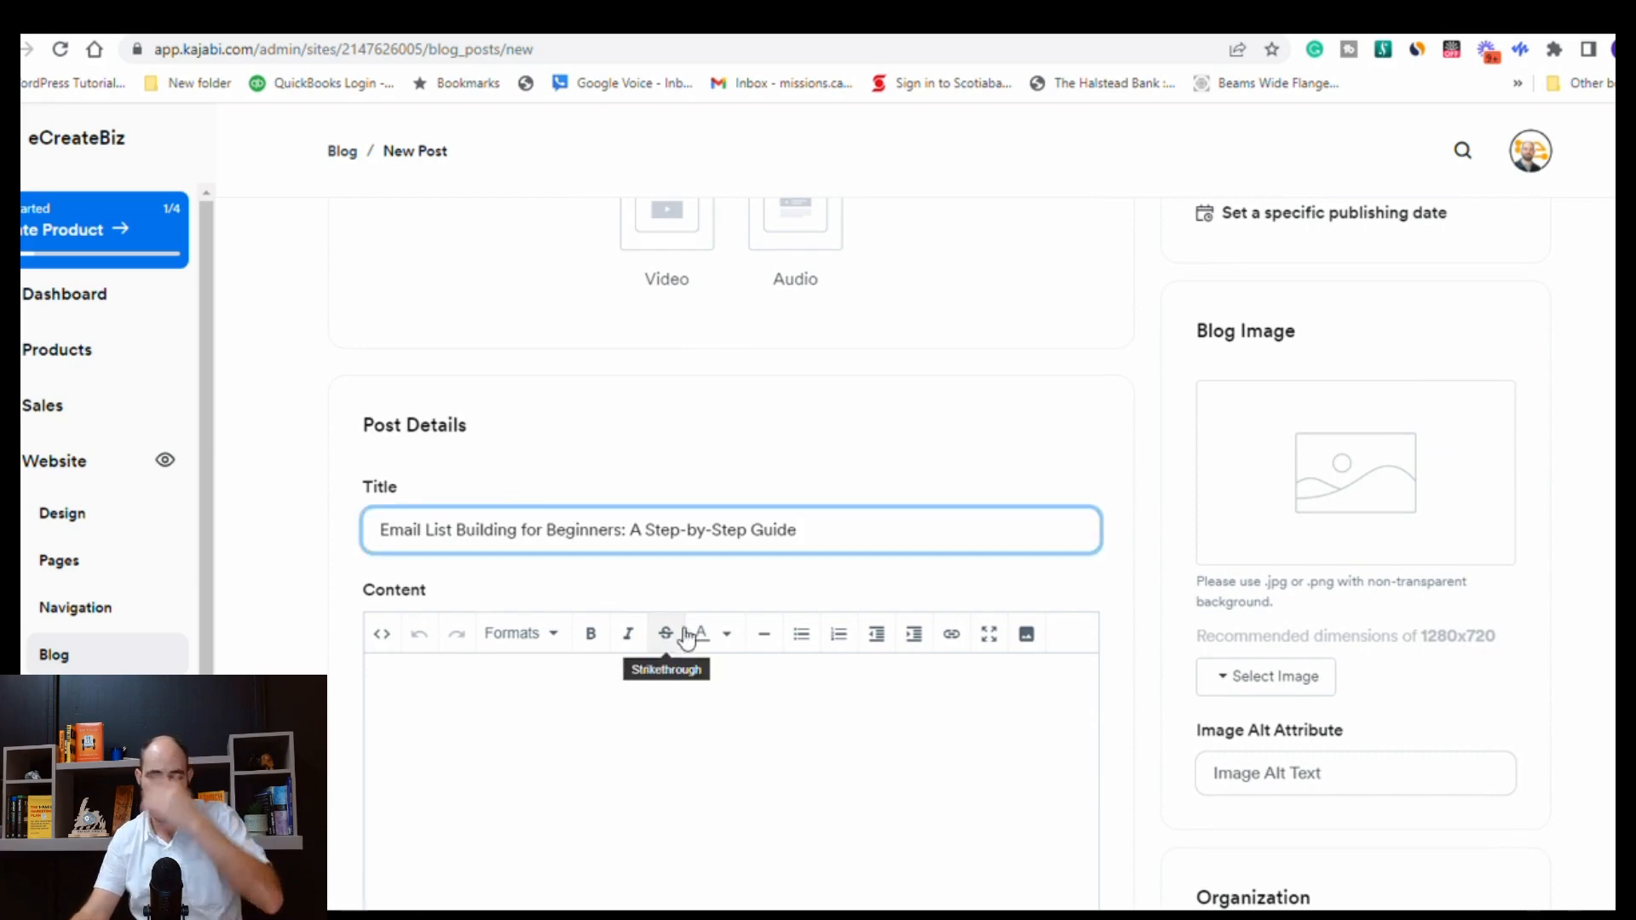
# Switch to the blog document in Google Docs and review its section images, text, conclusion and meta description from start to end.
pyautogui.scroll(-3, 702, 625)
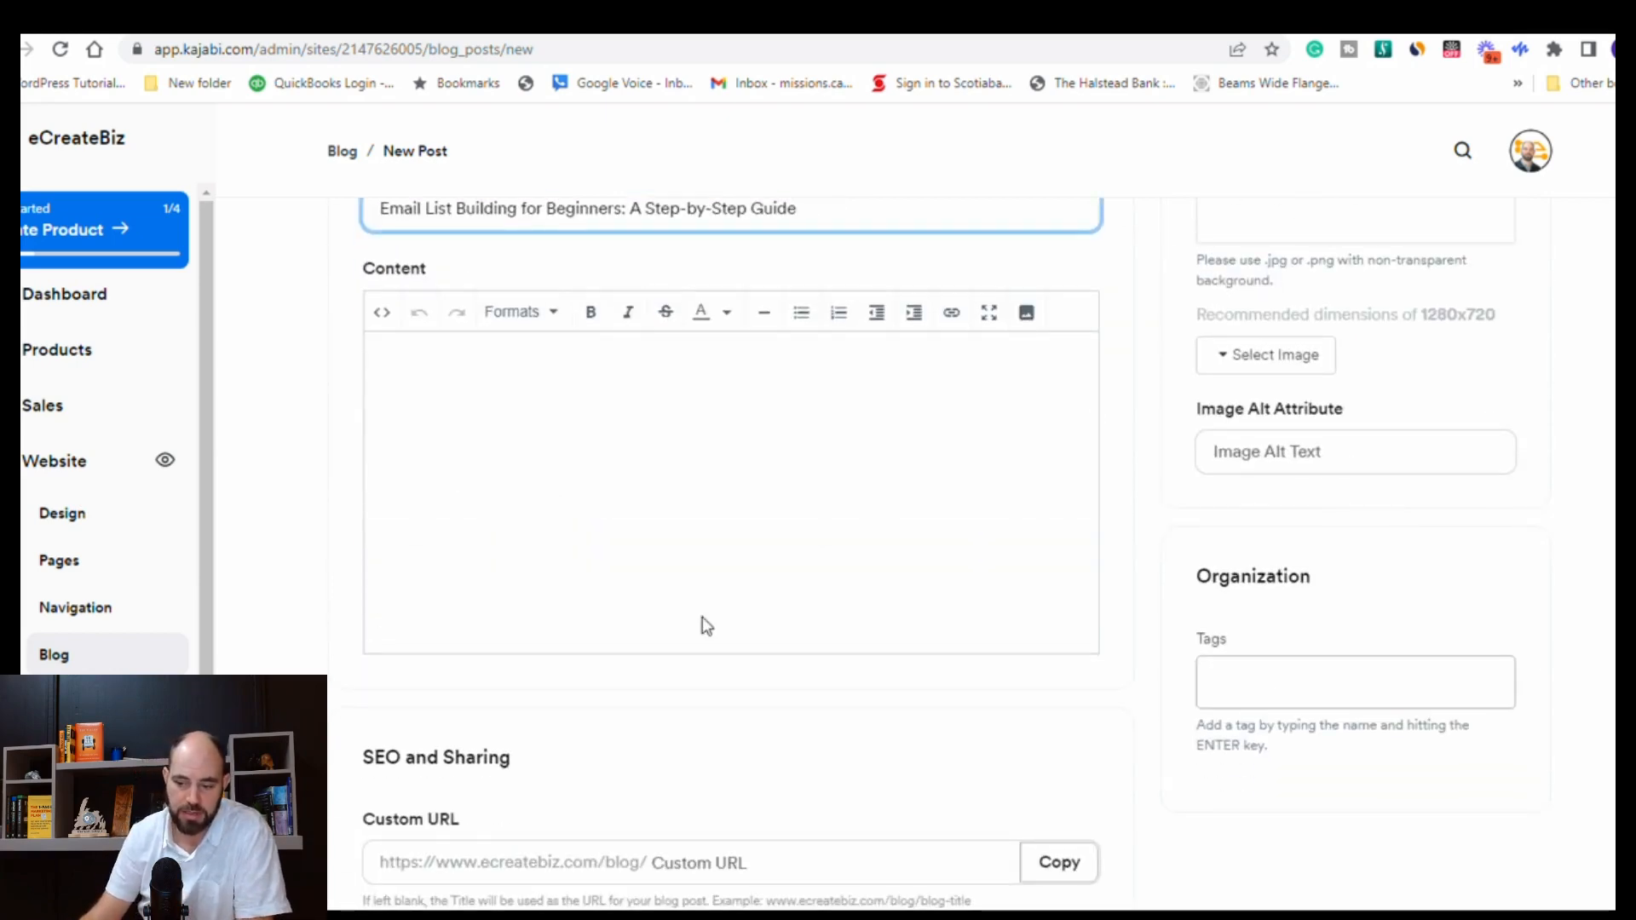
pyautogui.scroll(5, 702, 625)
pyautogui.click(886, 25)
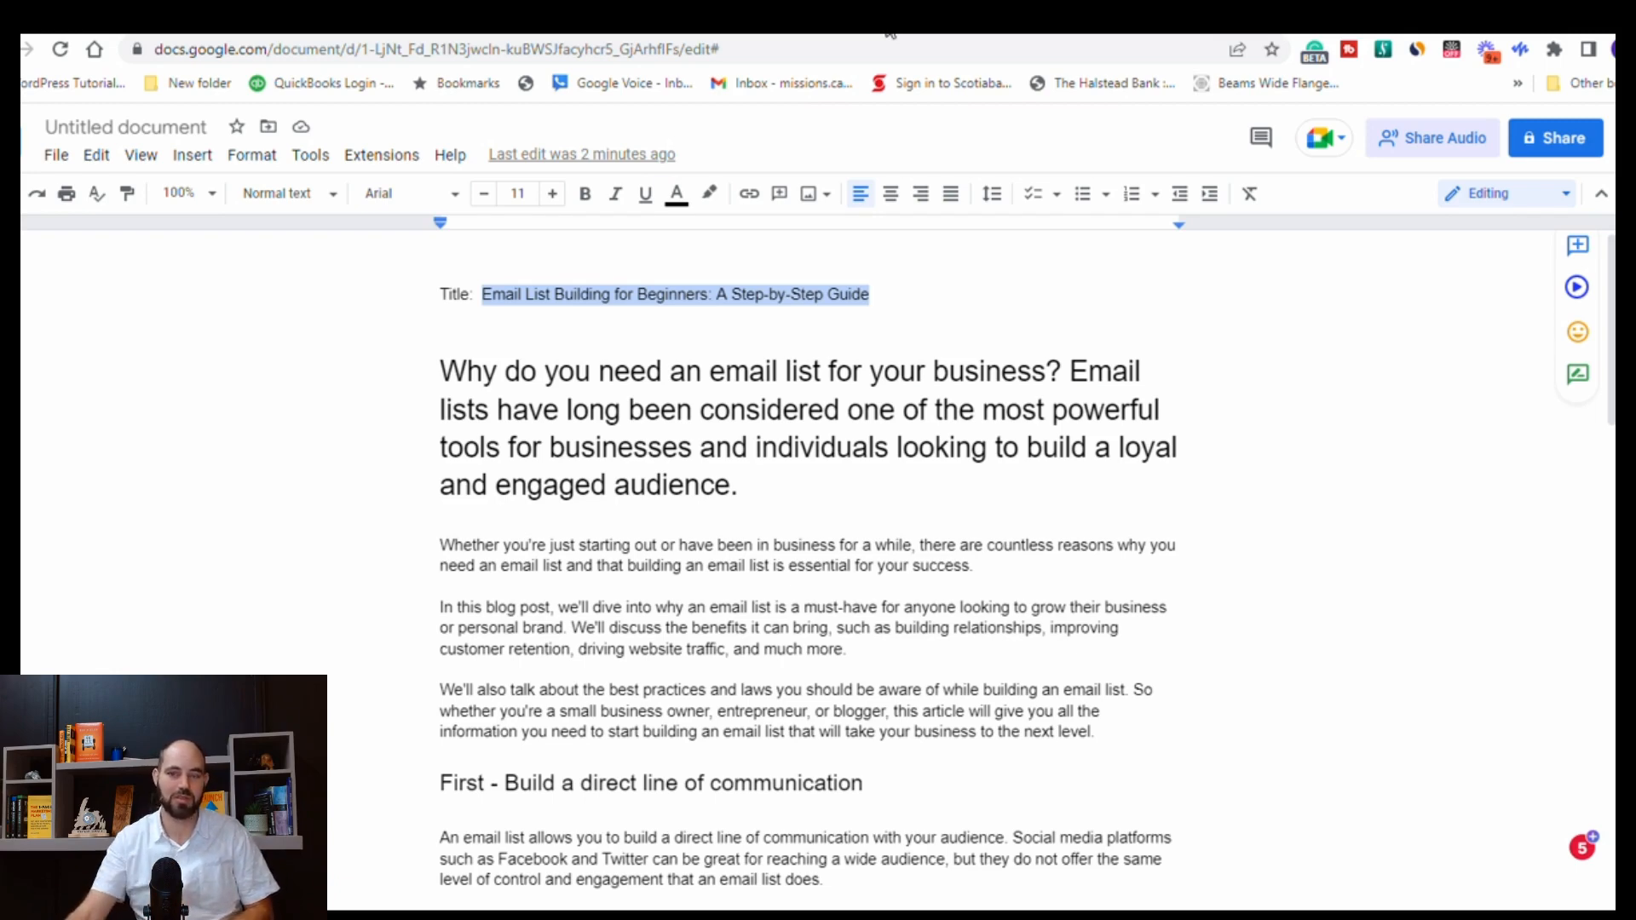
pyautogui.scroll(-15, 771, 392)
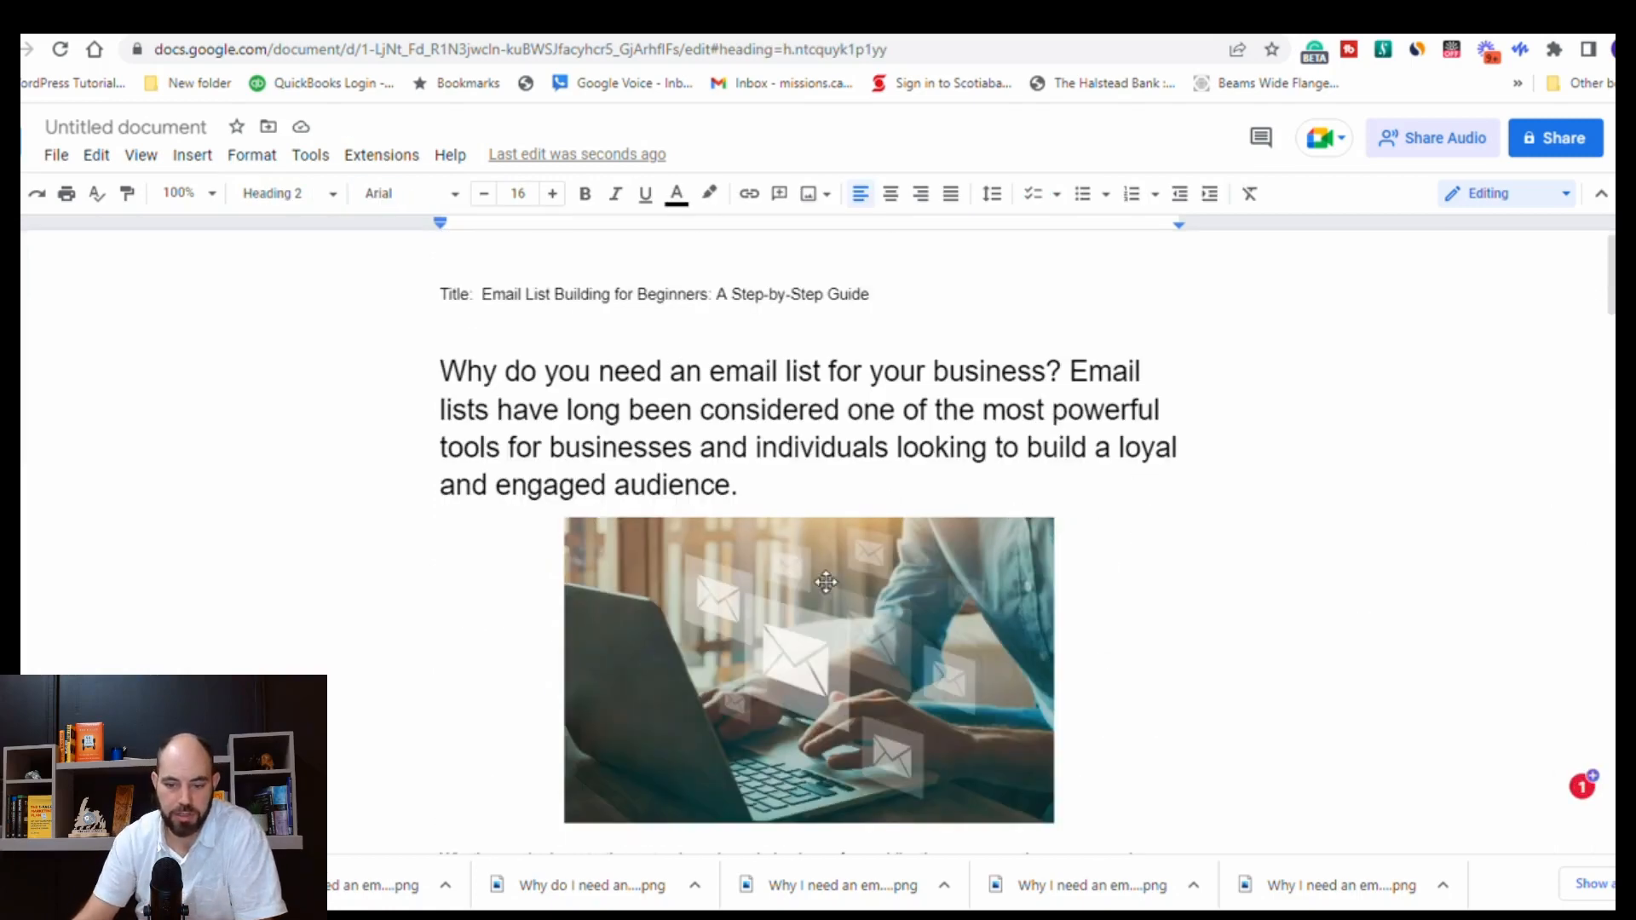
pyautogui.scroll(-5, 826, 583)
pyautogui.scroll(-8, 810, 528)
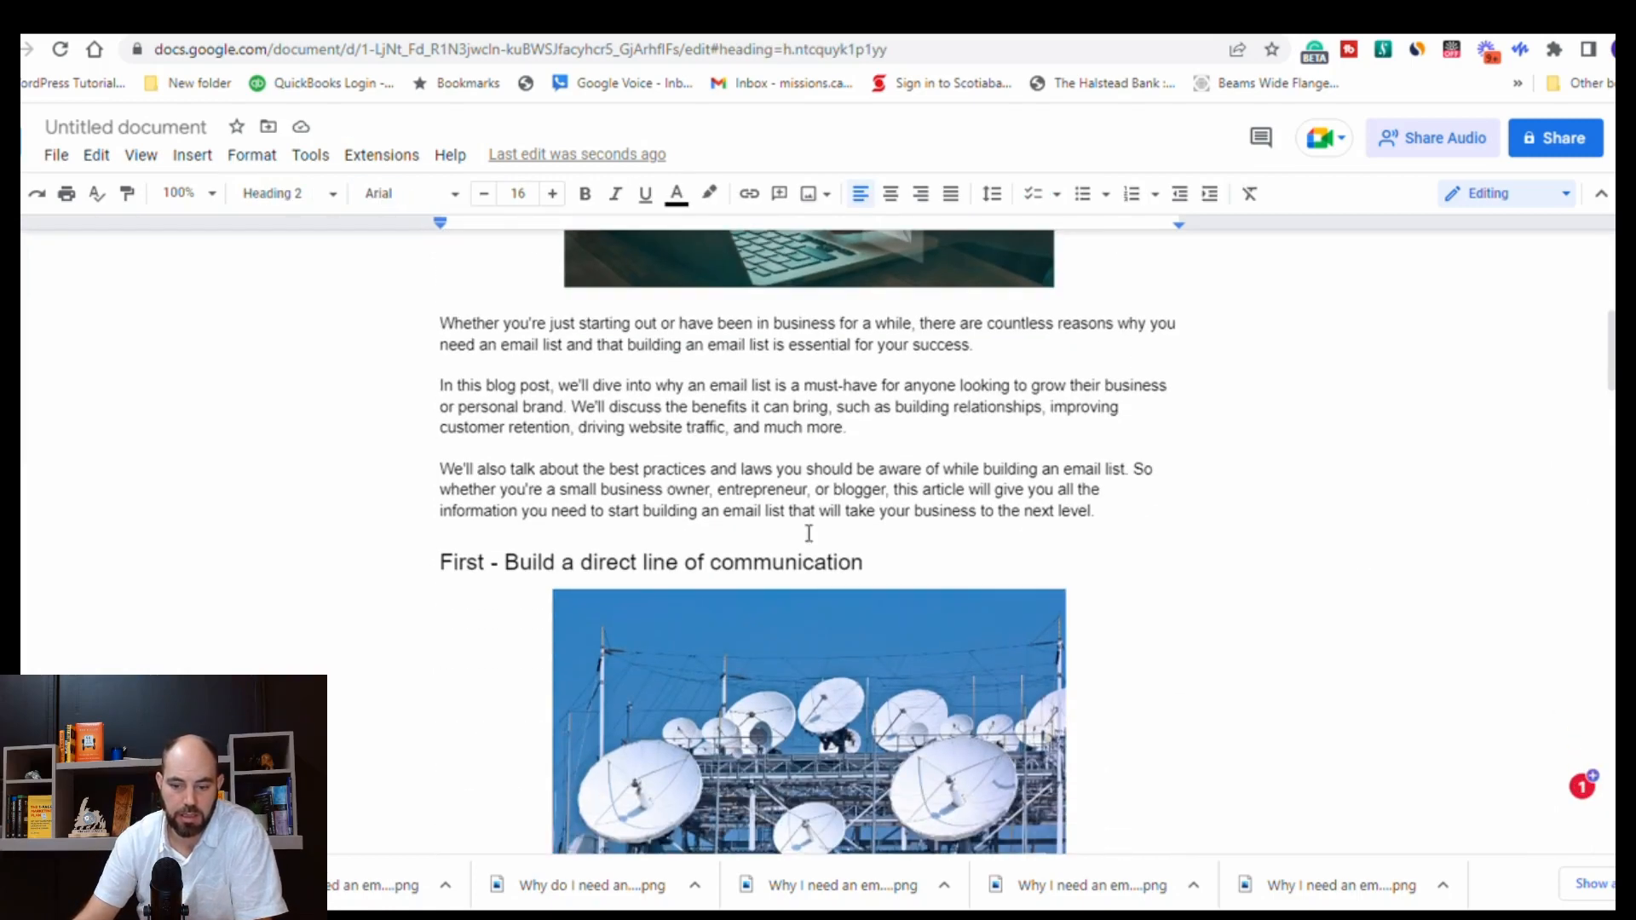
pyautogui.scroll(-10, 884, 579)
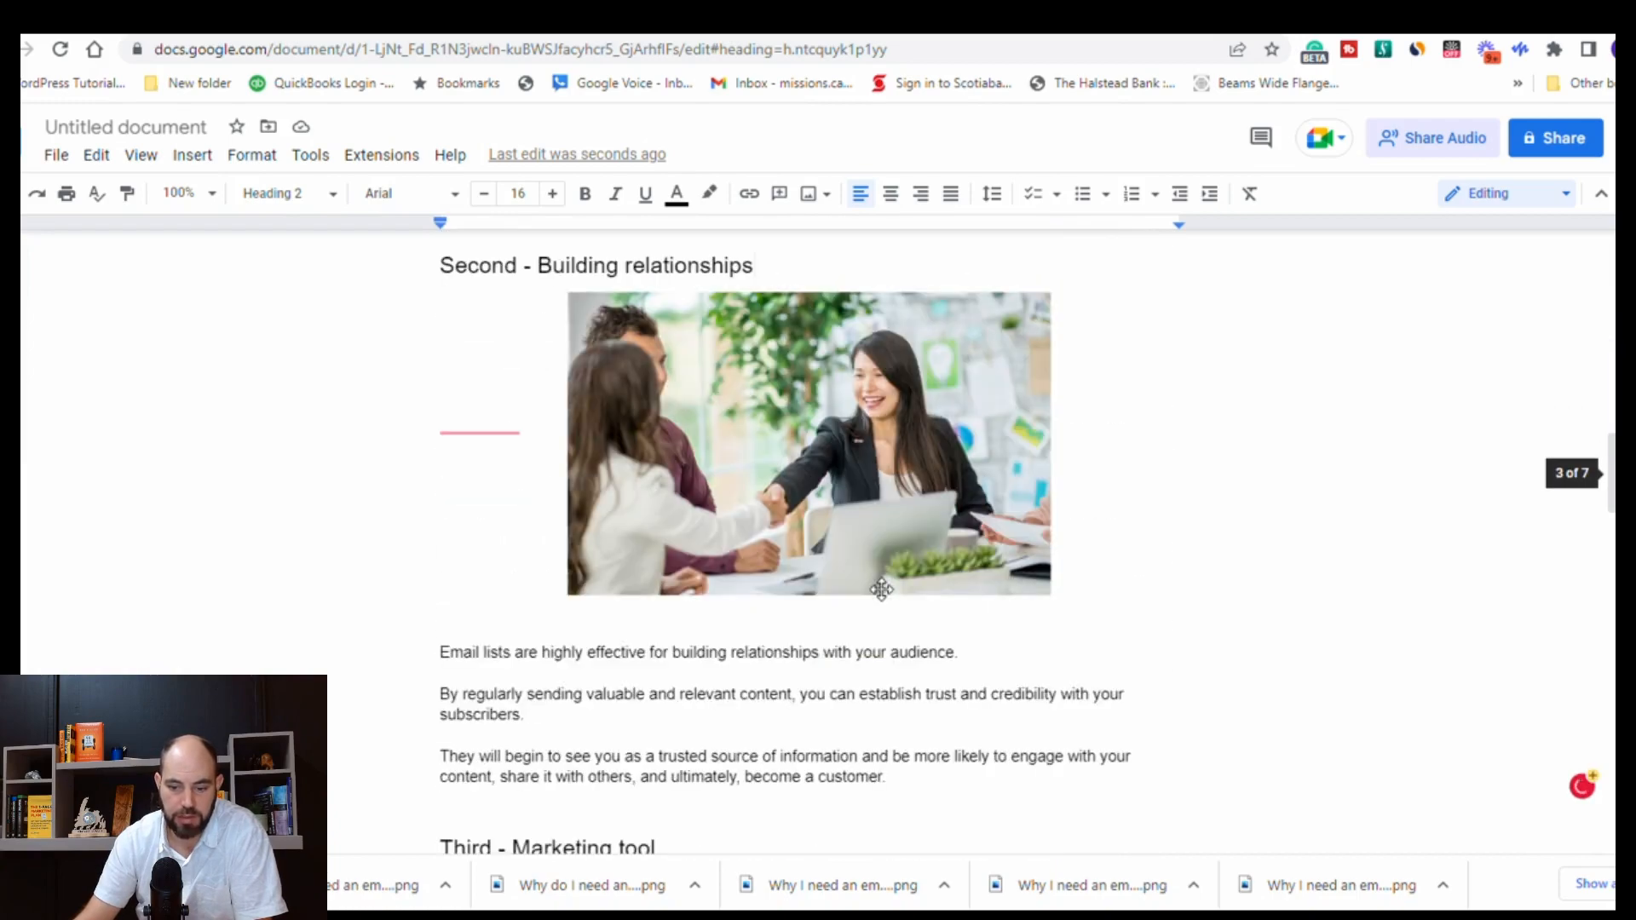
pyautogui.scroll(-10, 880, 588)
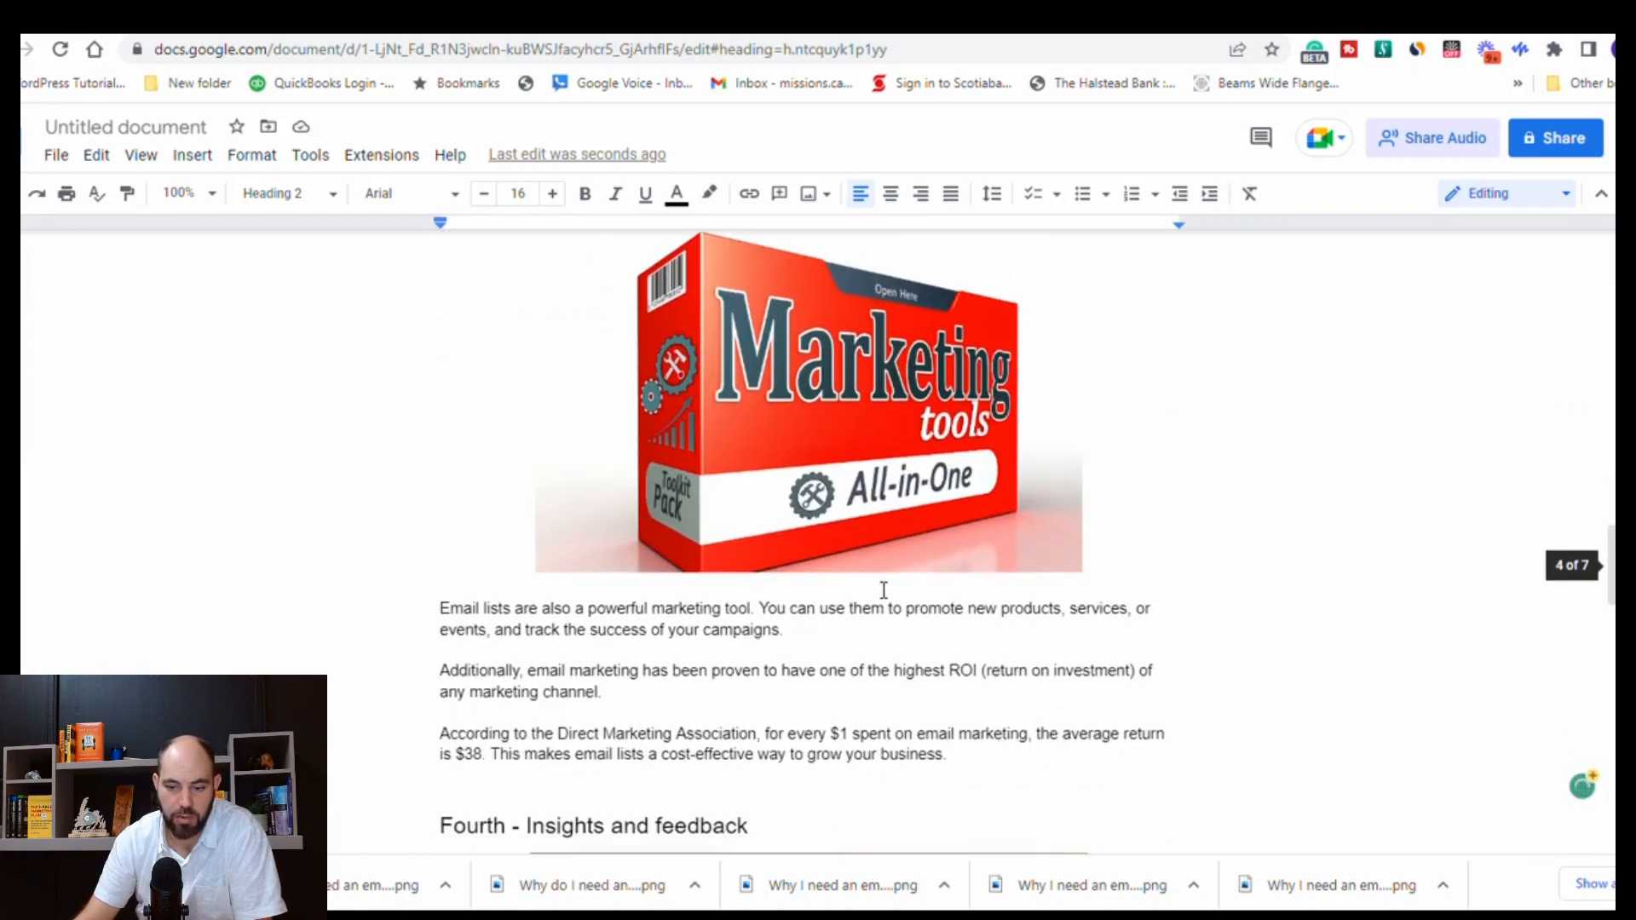
pyautogui.scroll(-6, 884, 589)
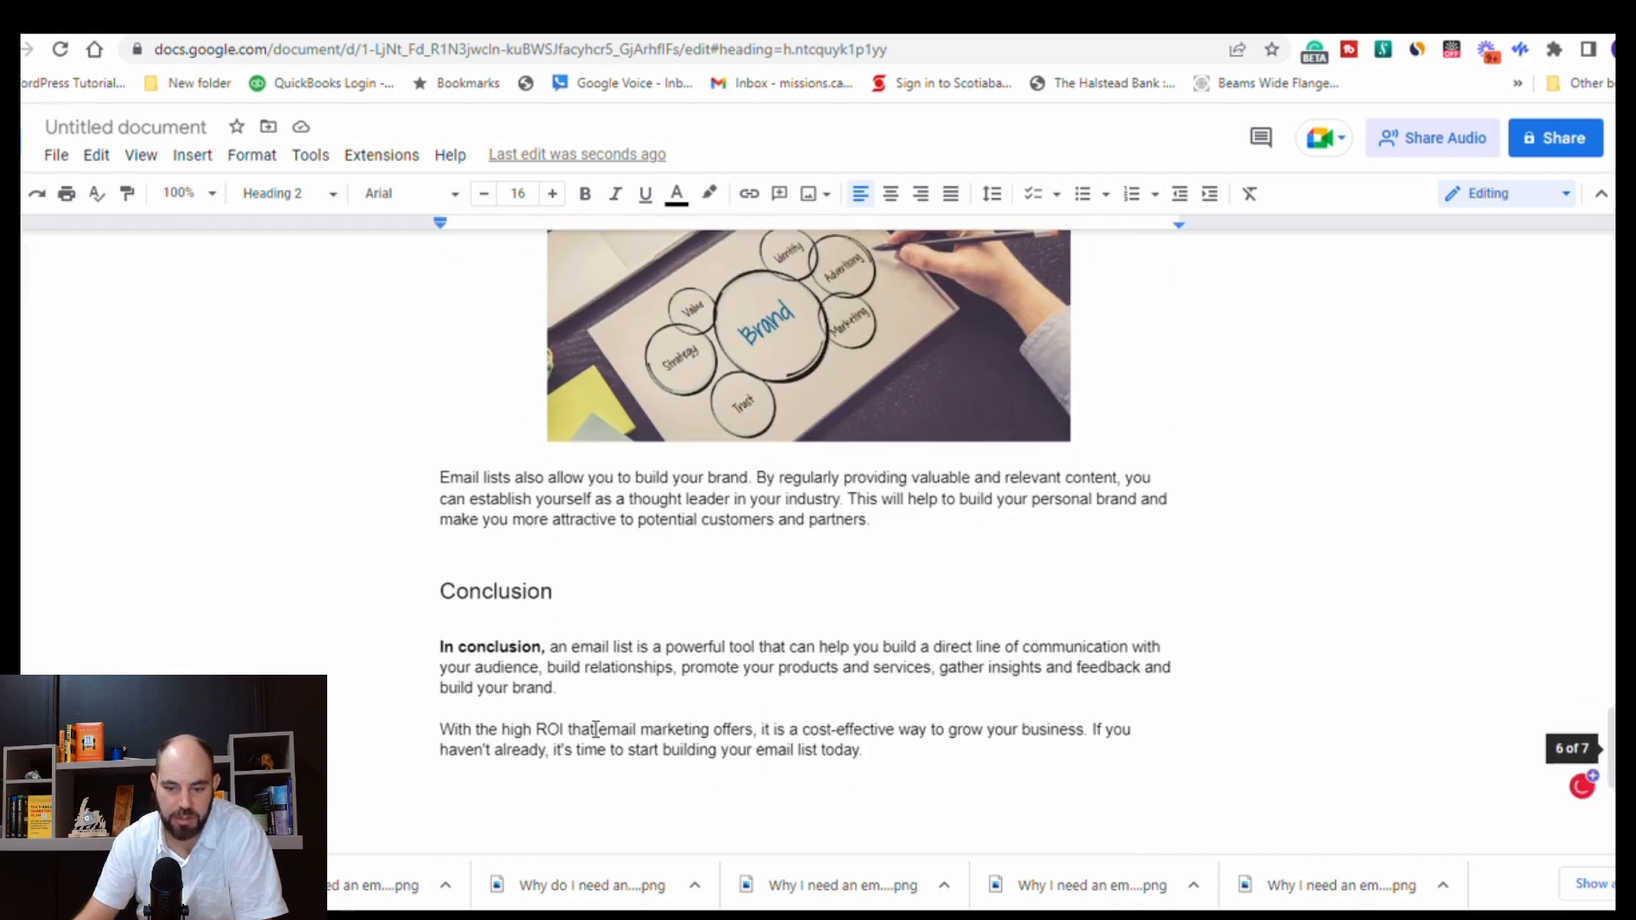
pyautogui.scroll(-3, 620, 738)
pyautogui.scroll(1, 891, 568)
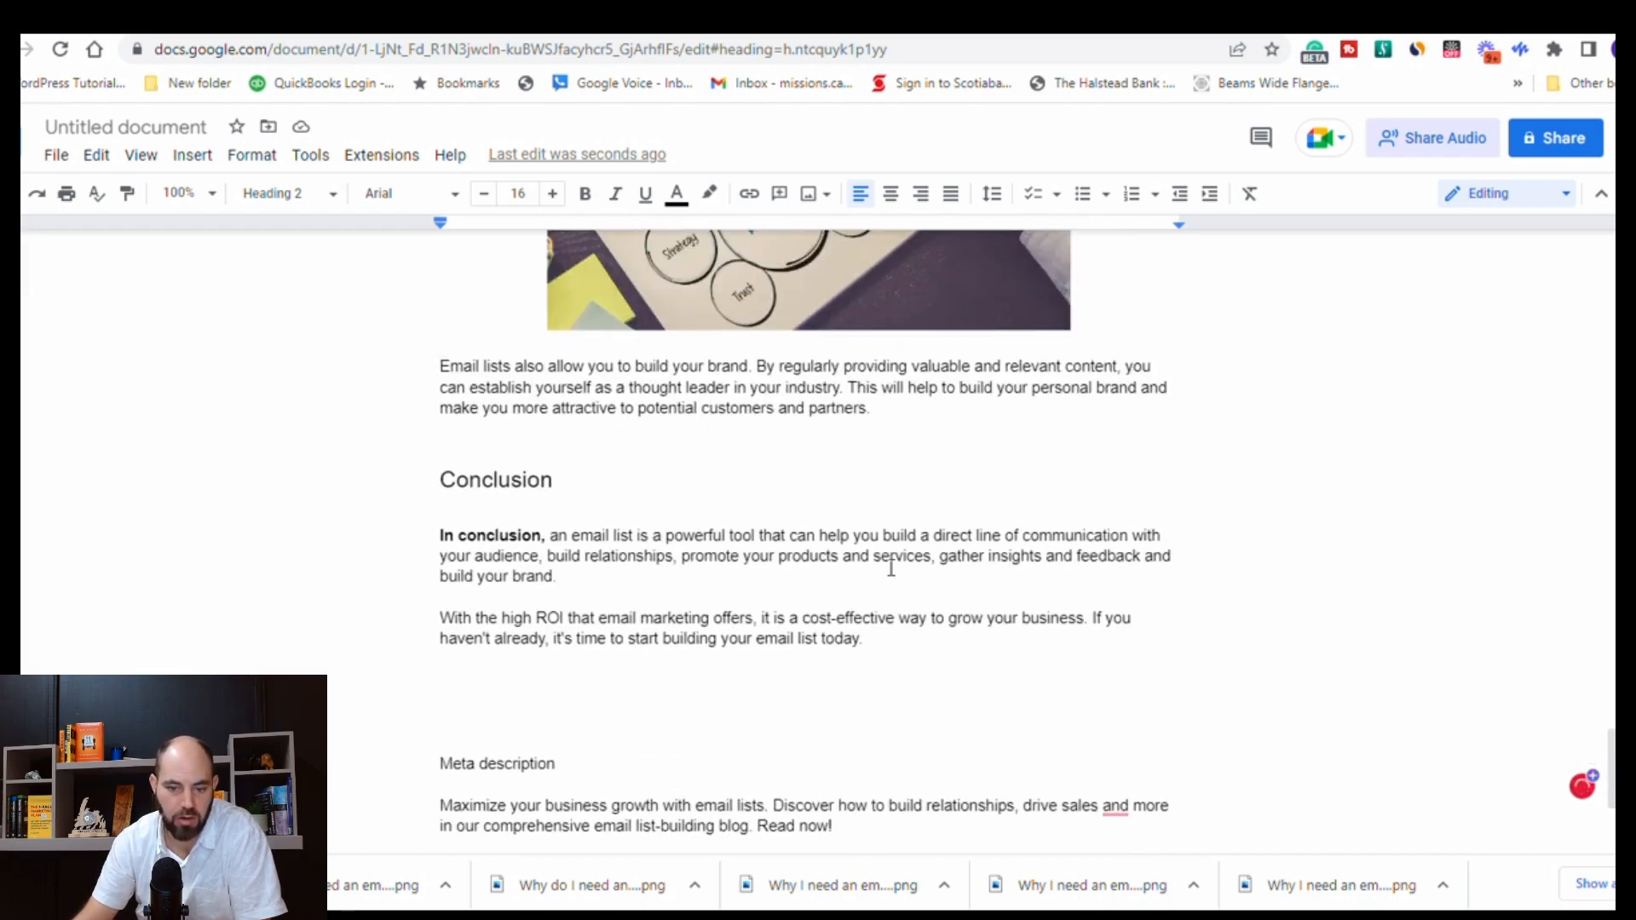
pyautogui.scroll(7, 888, 569)
pyautogui.scroll(20, 890, 568)
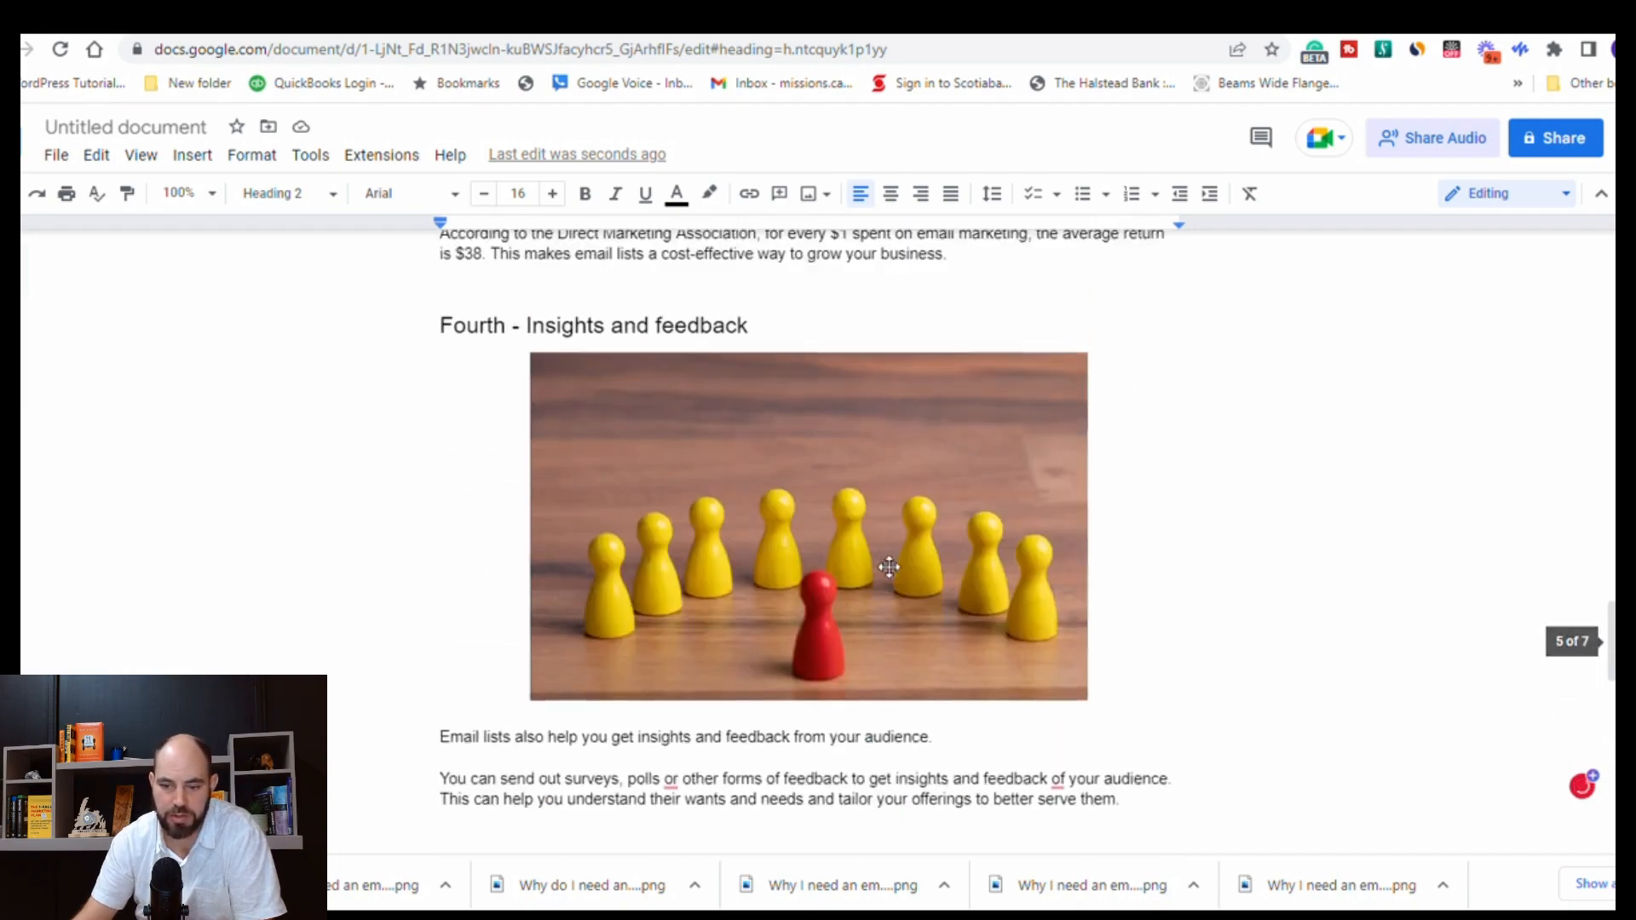
pyautogui.scroll(6, 892, 567)
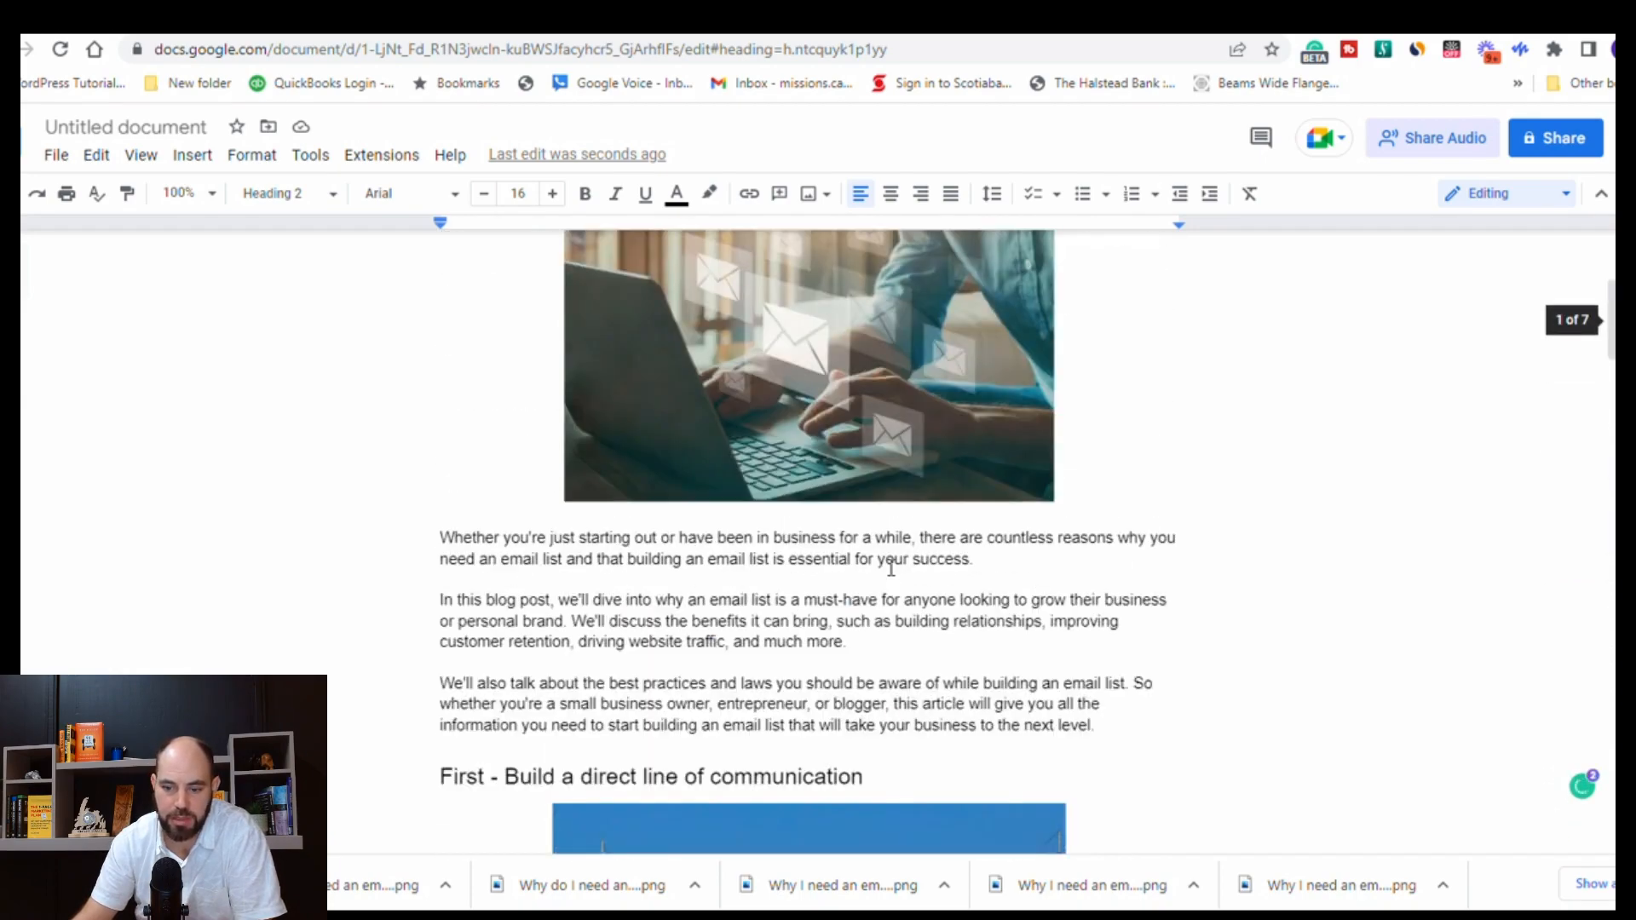
# Return to the new Kajabi post and upload the "Why do I need an email list" banner PNG as the blog image.
pyautogui.hotkey('ctrl', 'Tab')
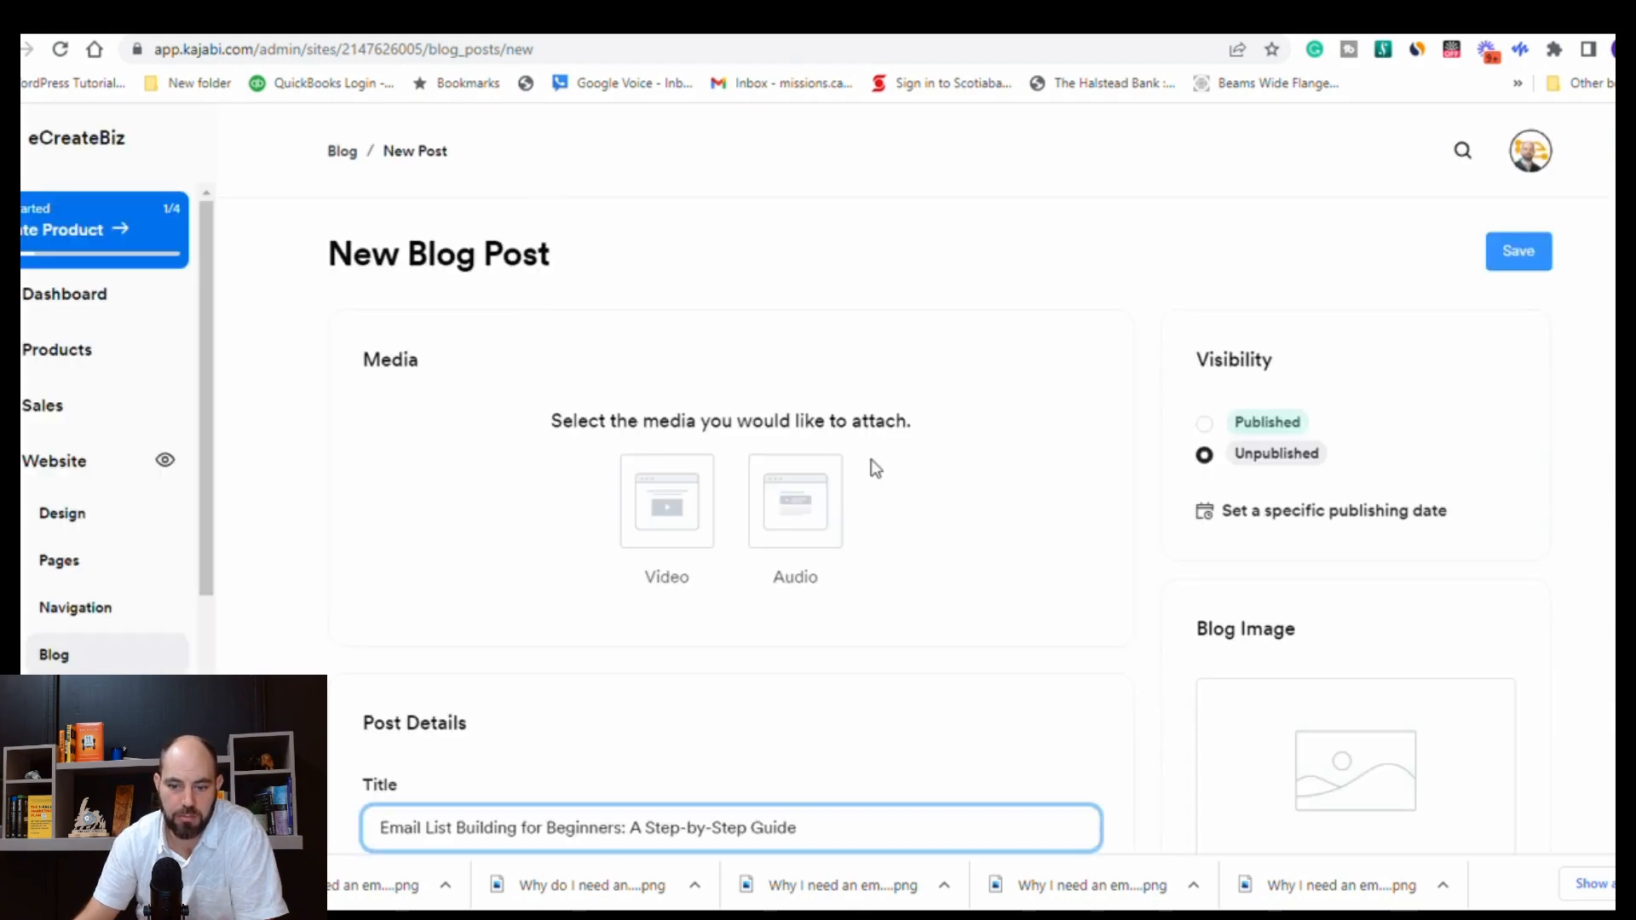
pyautogui.scroll(-3, 876, 468)
pyautogui.scroll(-4, 783, 494)
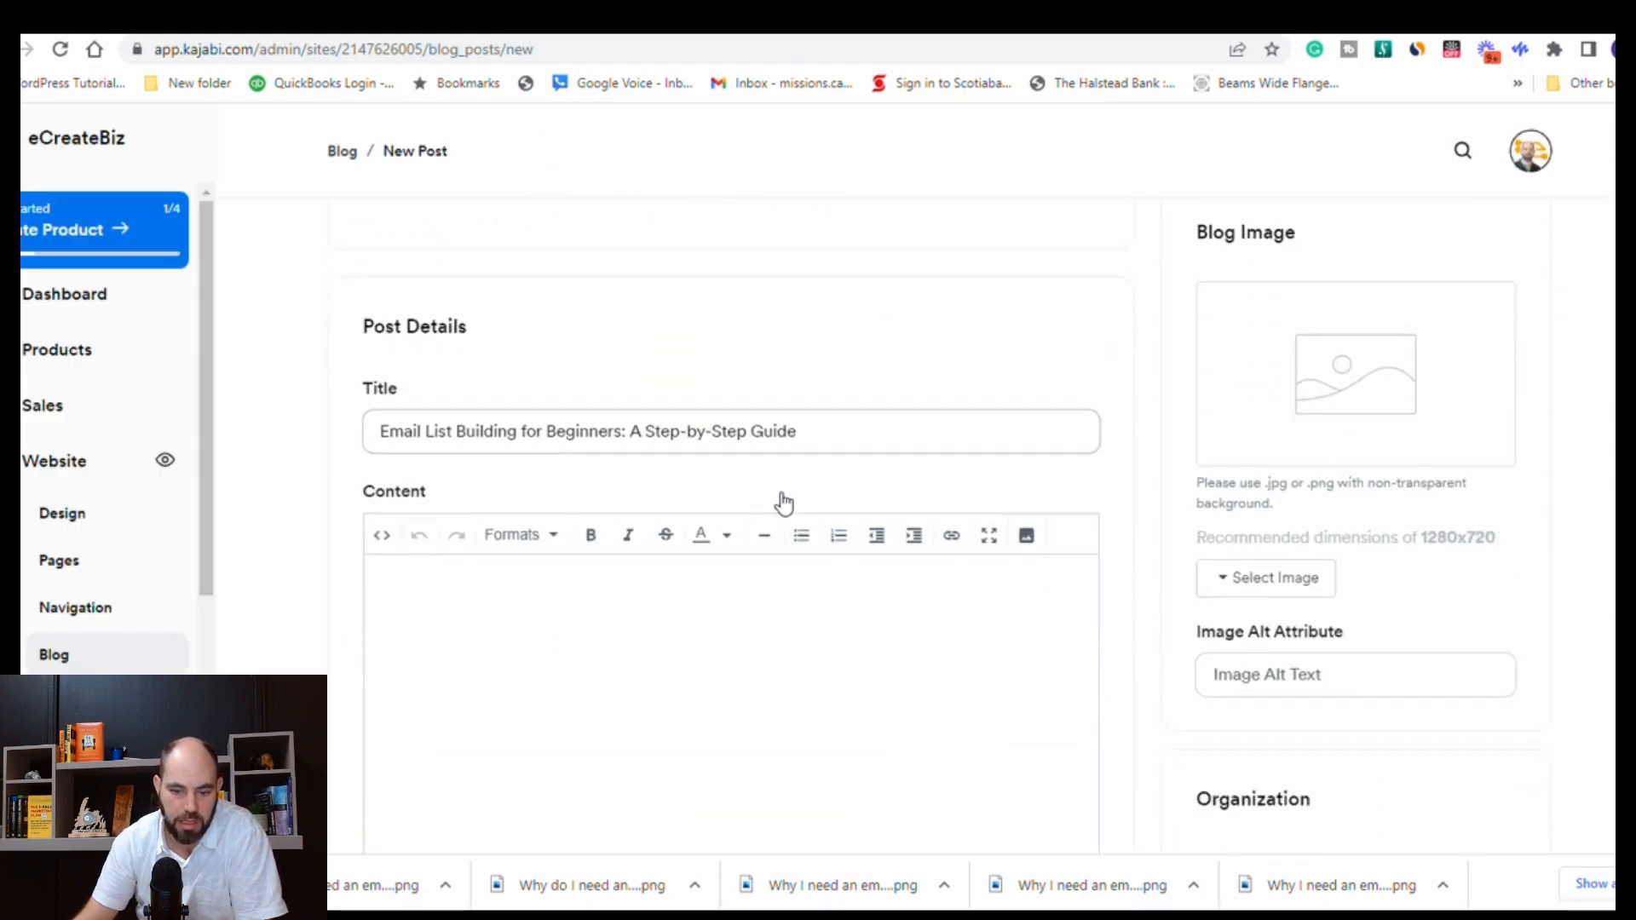
pyautogui.scroll(3, 783, 498)
pyautogui.scroll(-1, 785, 500)
pyautogui.scroll(-2, 782, 501)
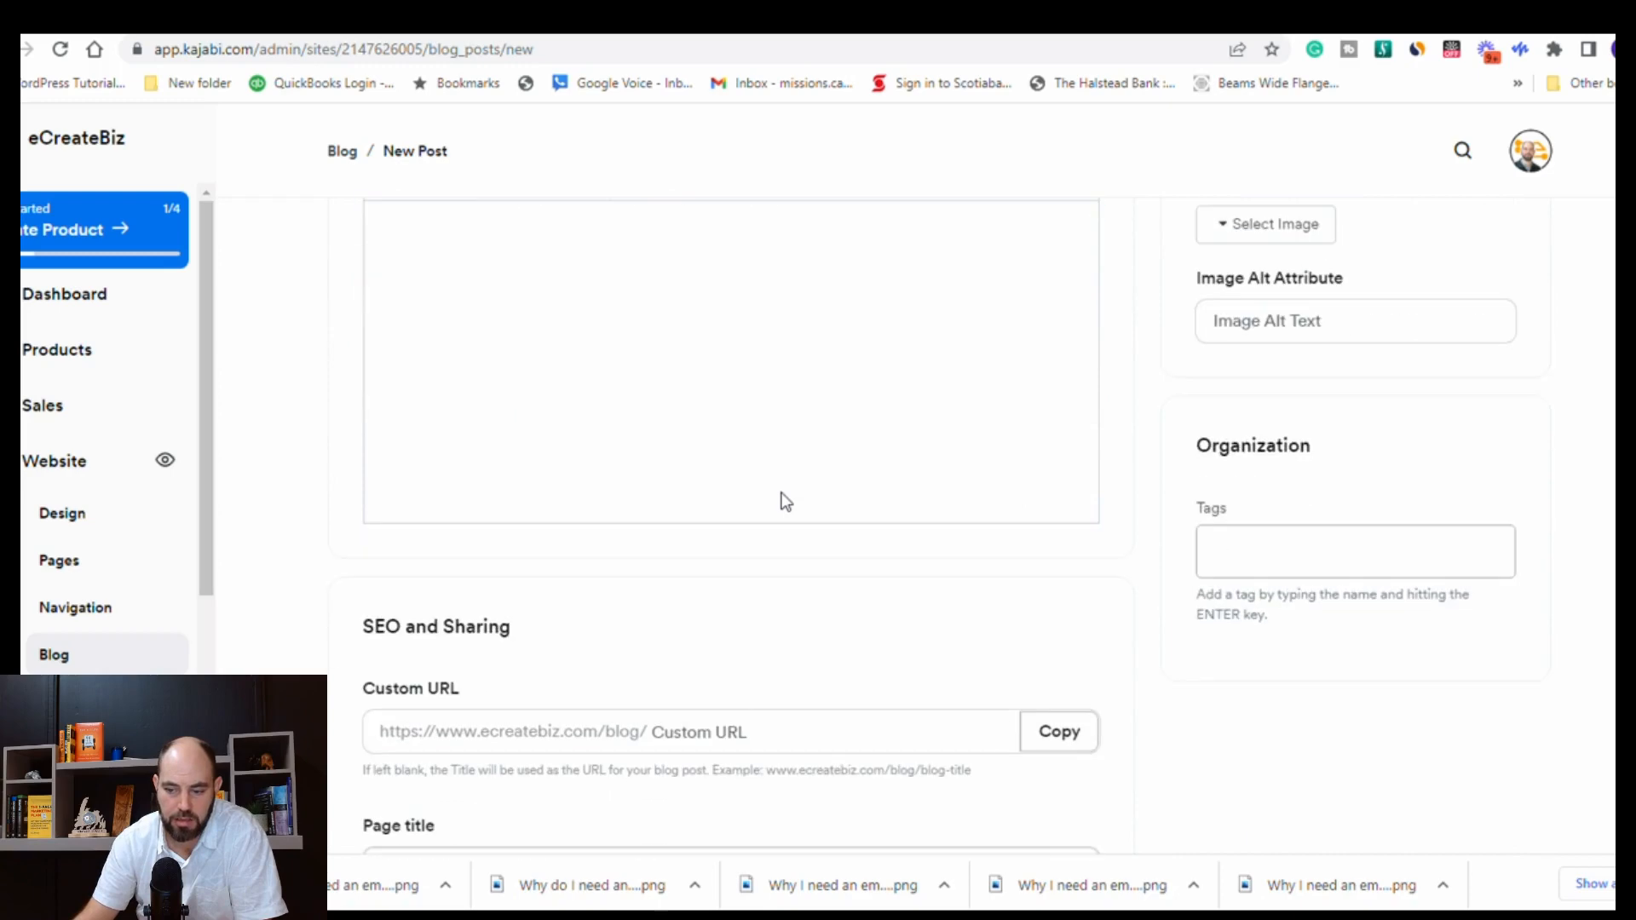
pyautogui.scroll(3, 852, 519)
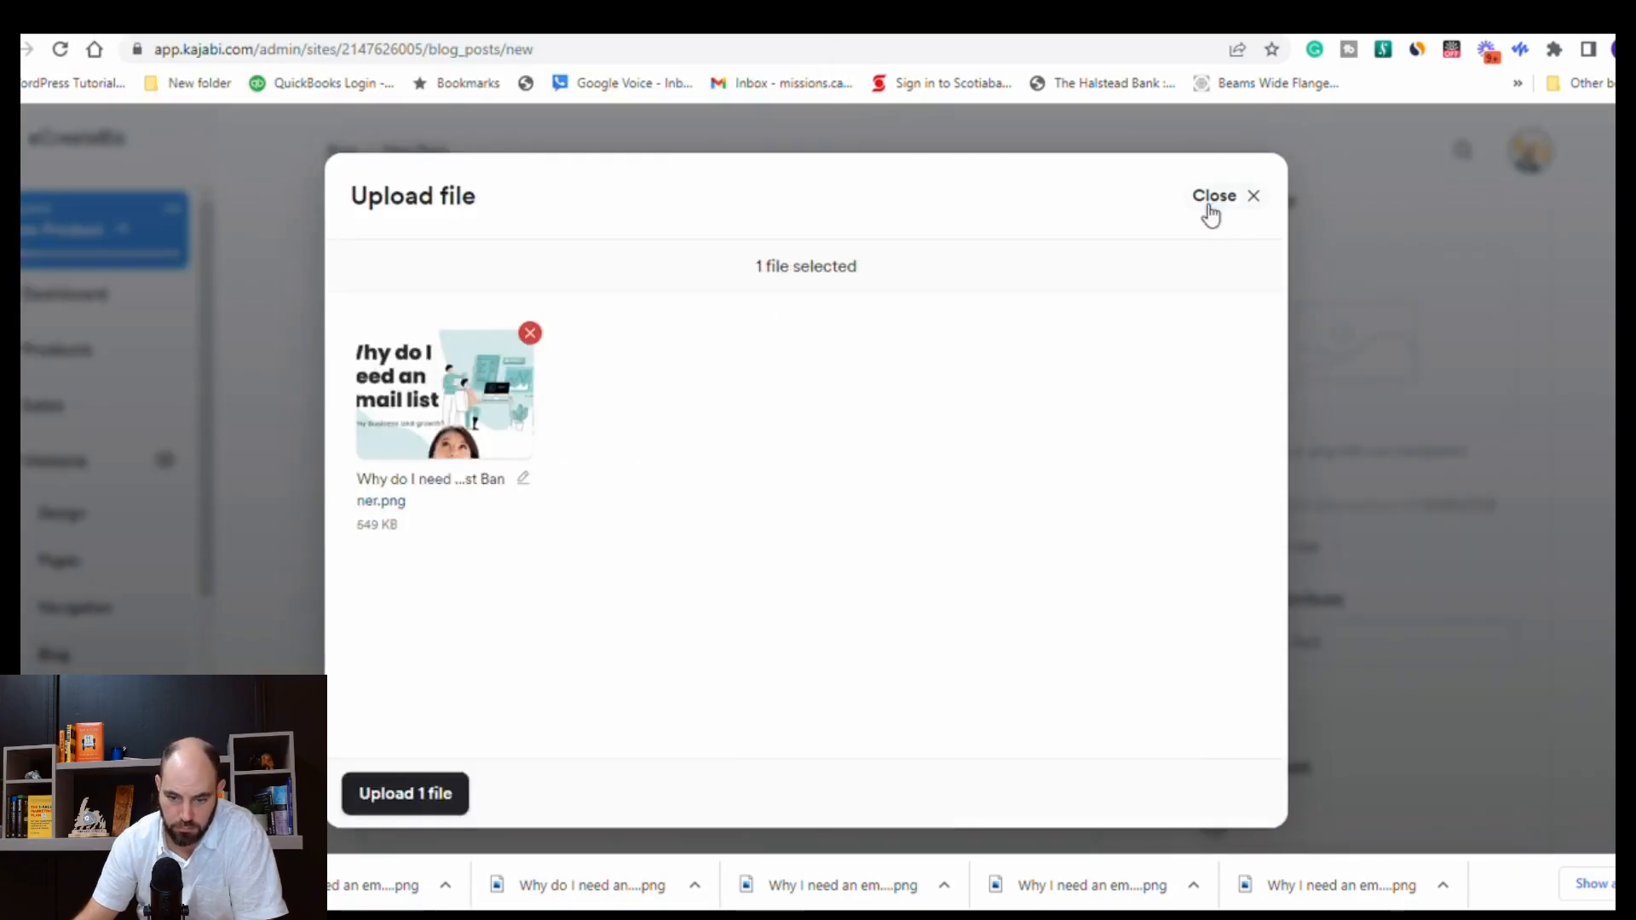
pyautogui.click(1209, 205)
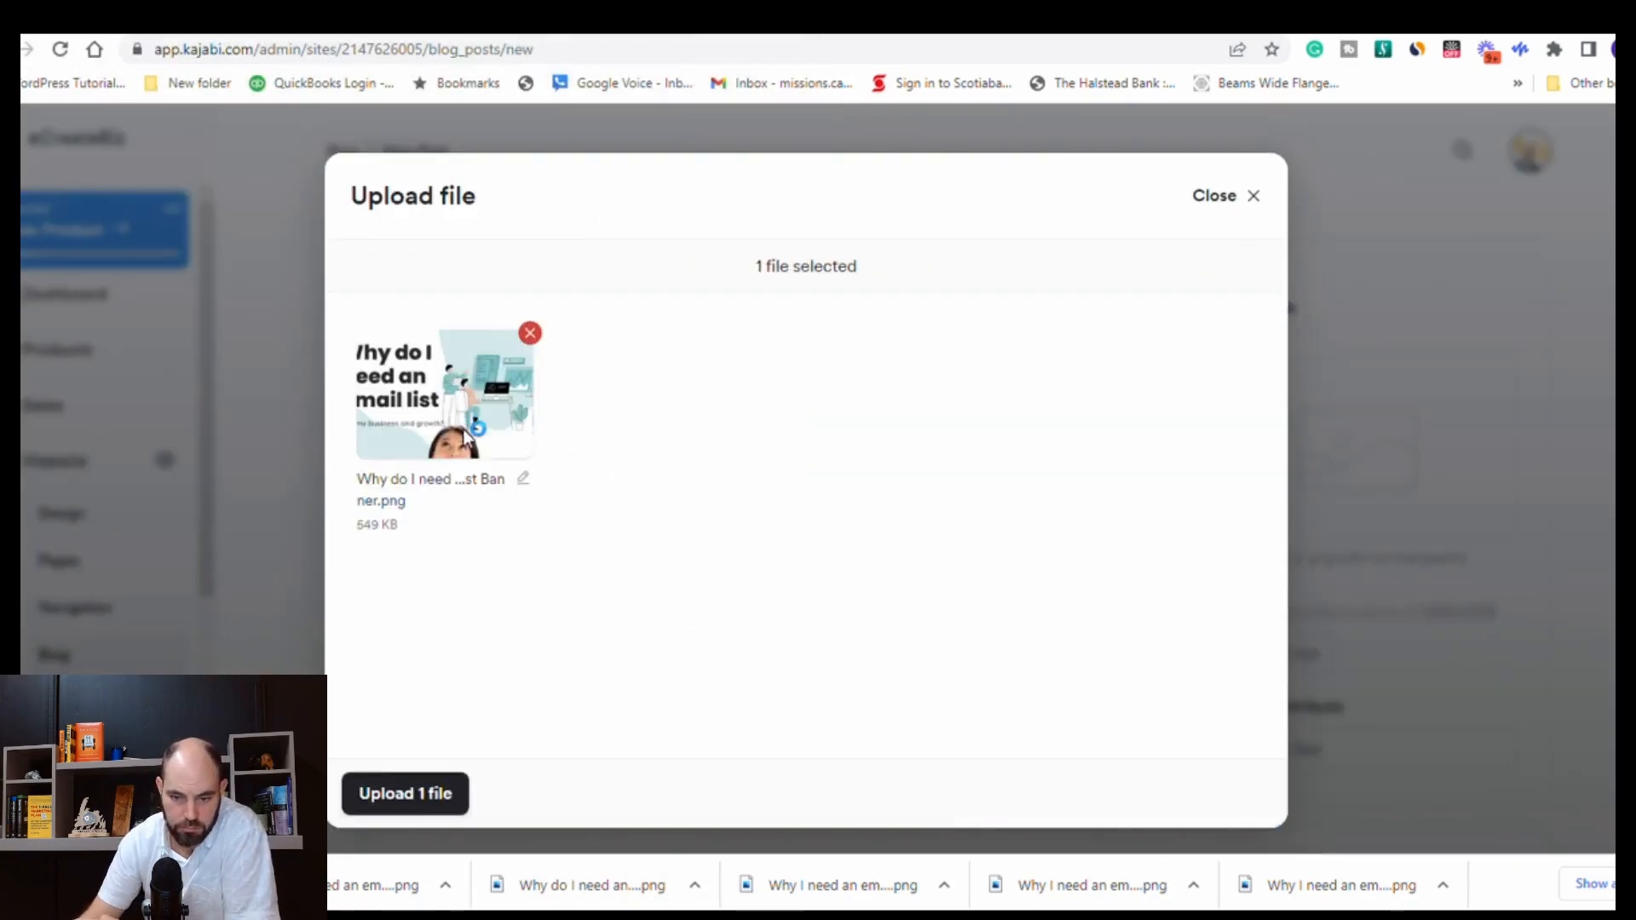
pyautogui.click(405, 793)
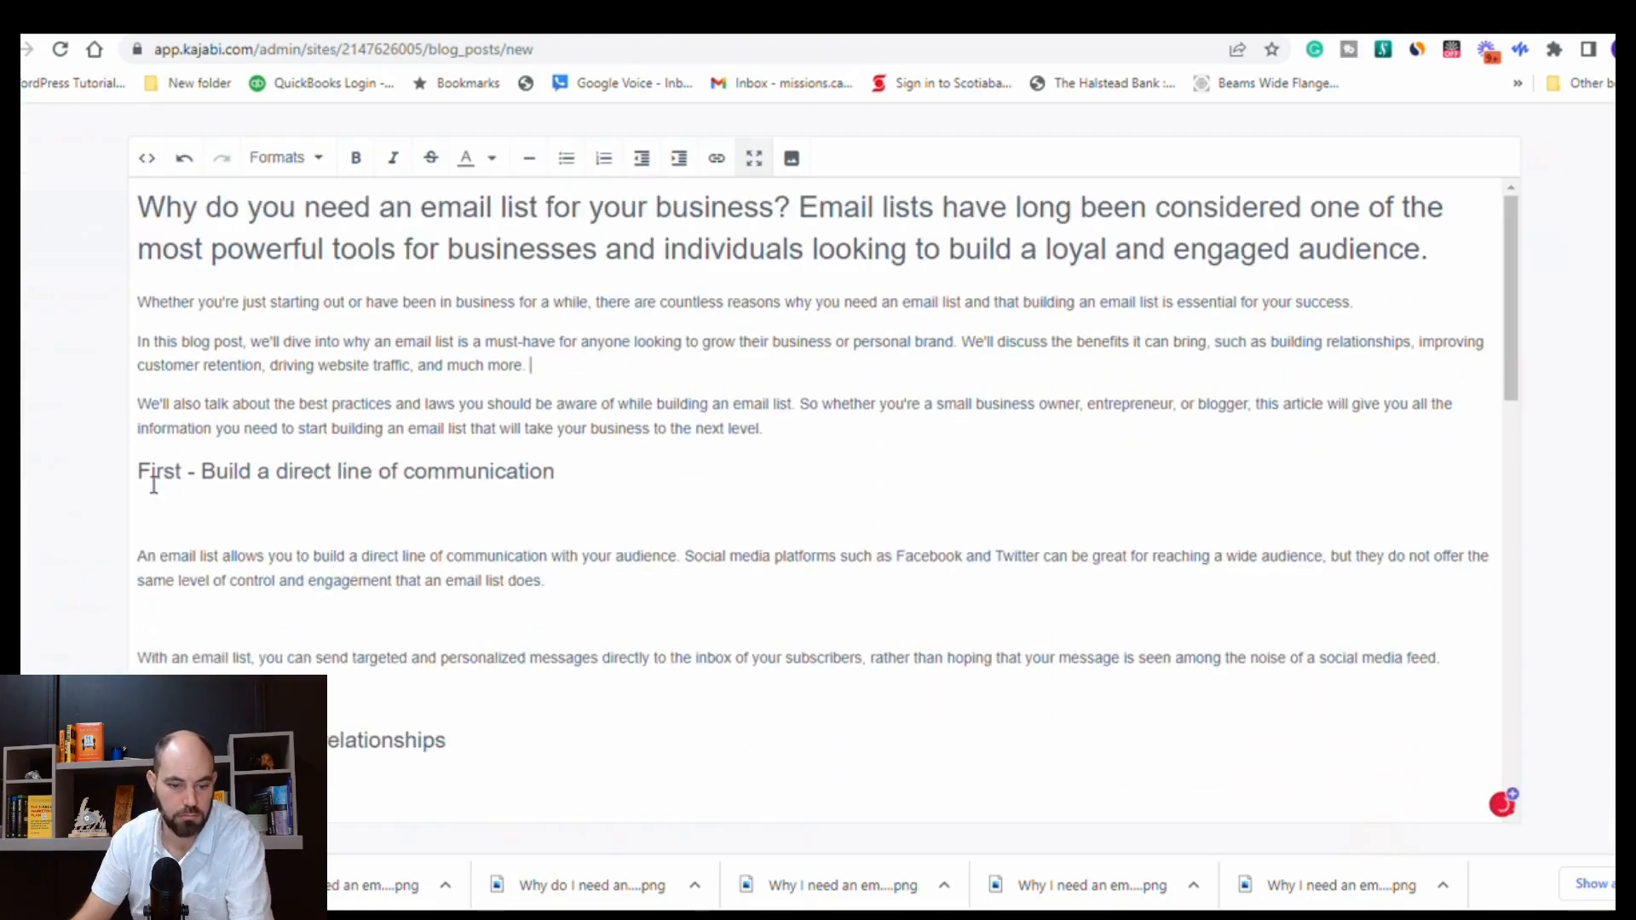
# Upload the laptop and satellite-dish pictures from the device below the content's opening and "First" headings, and leave full-screen editing.
pyautogui.scroll(-10, 818, 469)
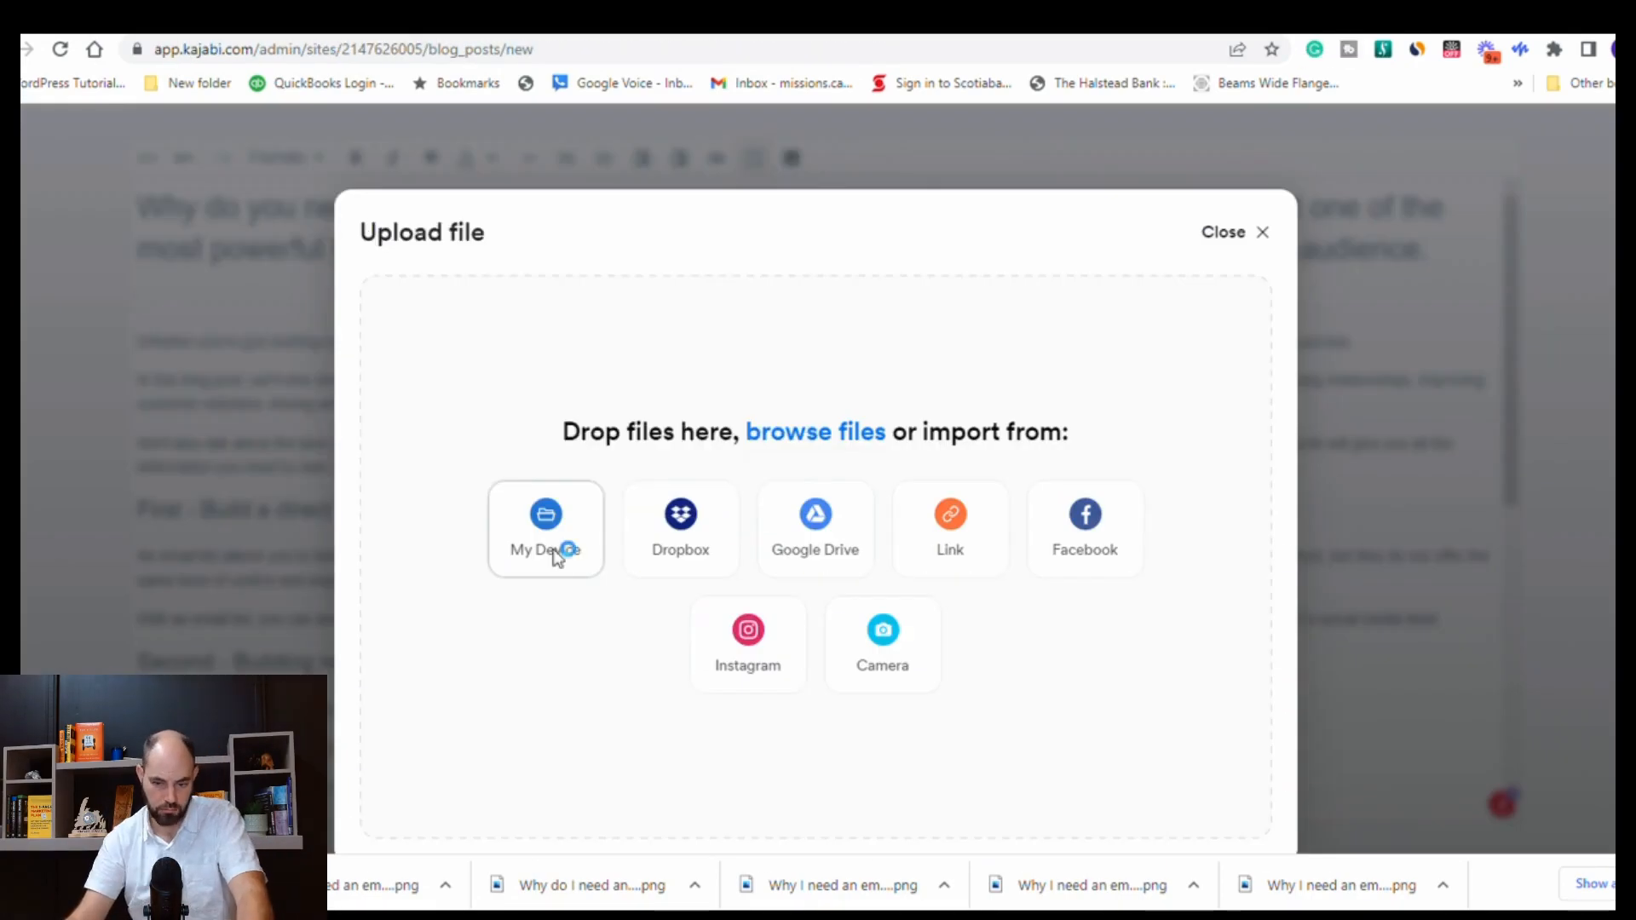
pyautogui.click(551, 555)
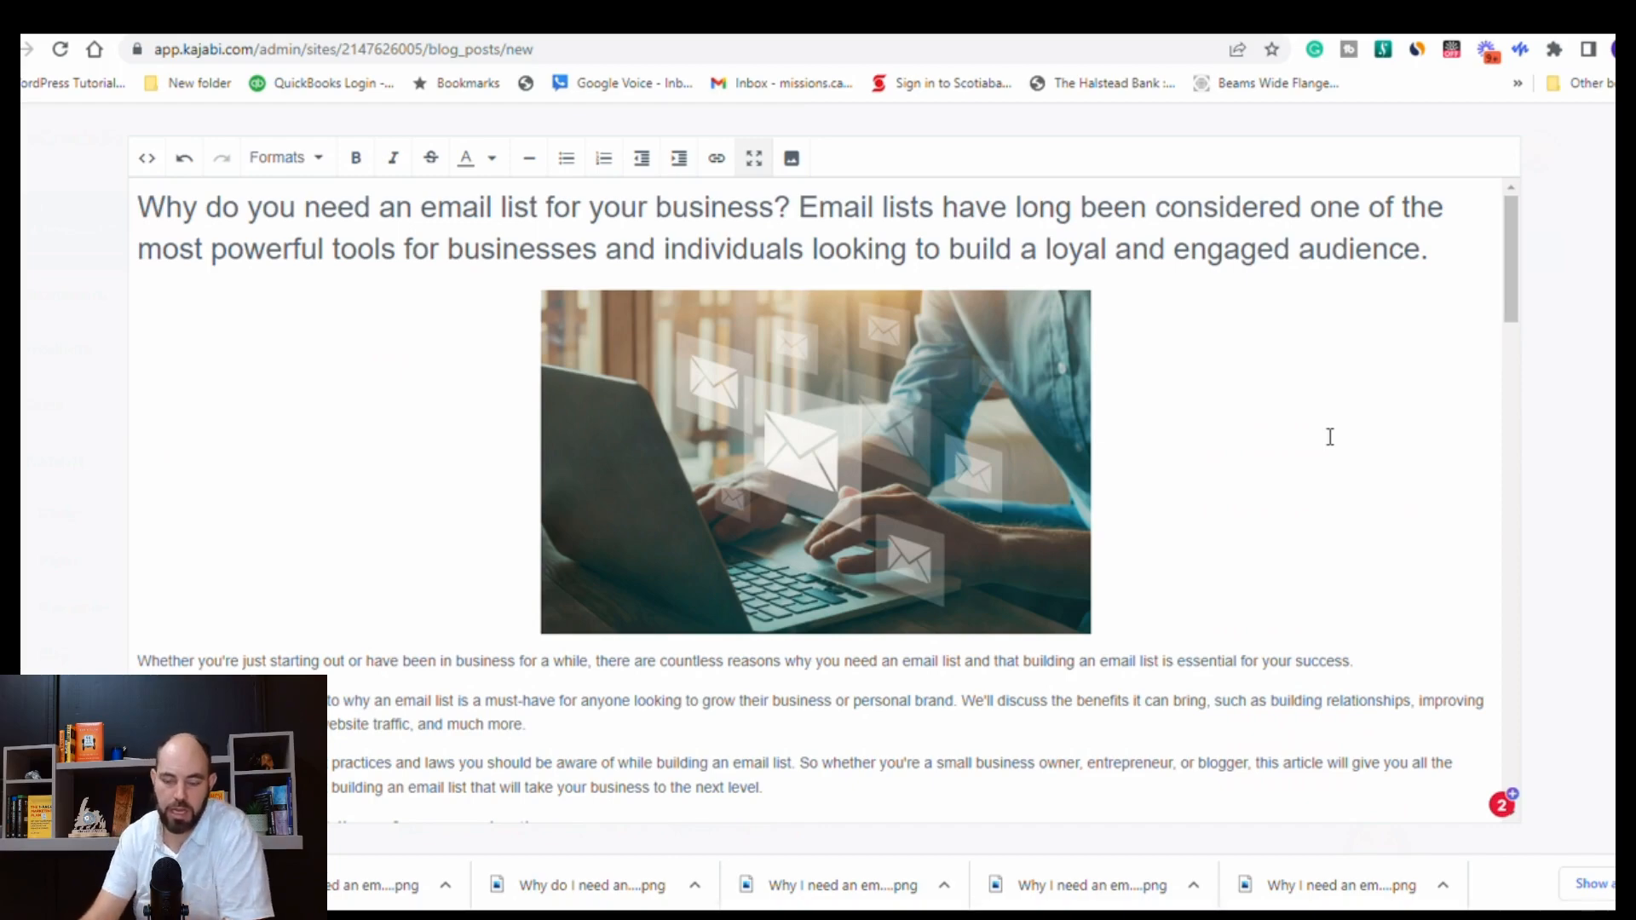
pyautogui.scroll(-3, 1088, 452)
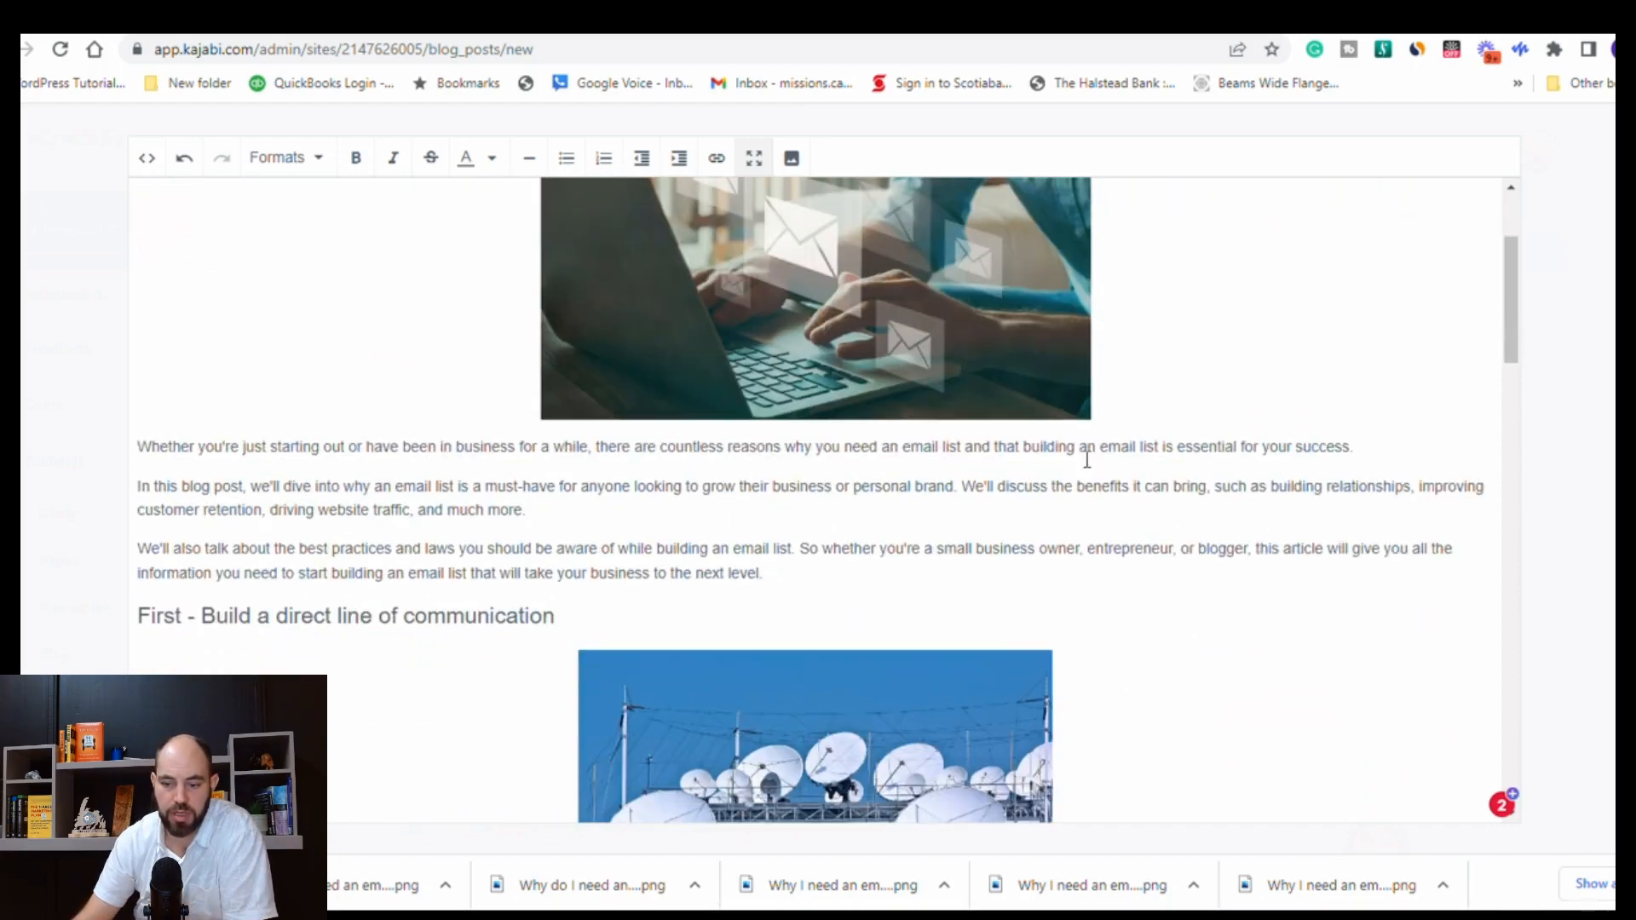
pyautogui.scroll(3, 1087, 460)
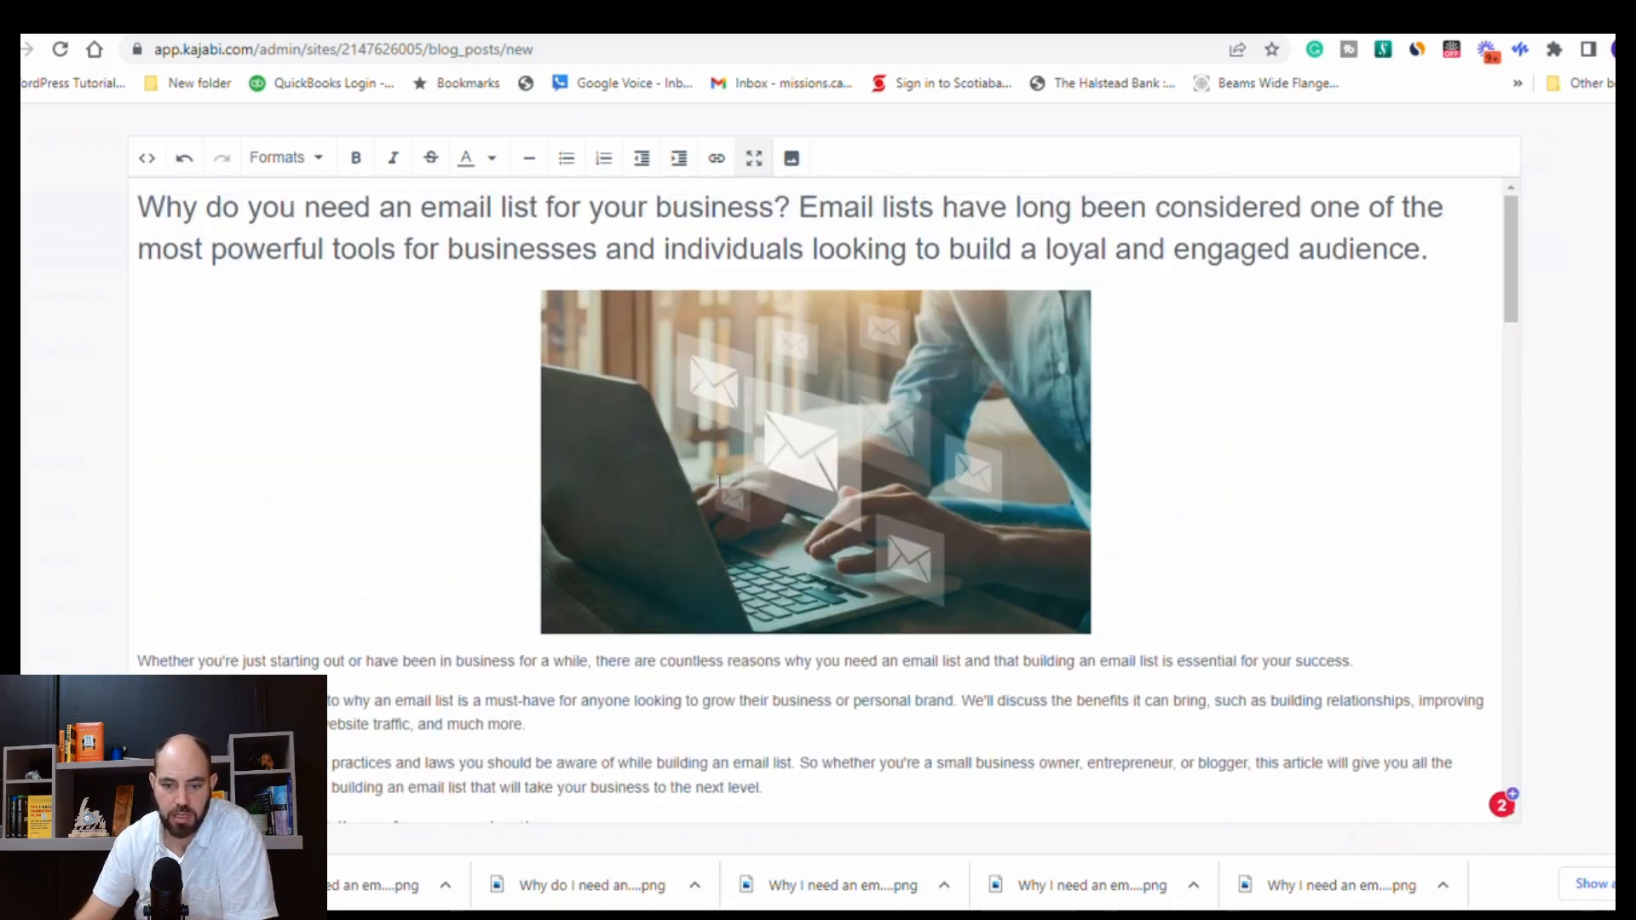
pyautogui.click(755, 166)
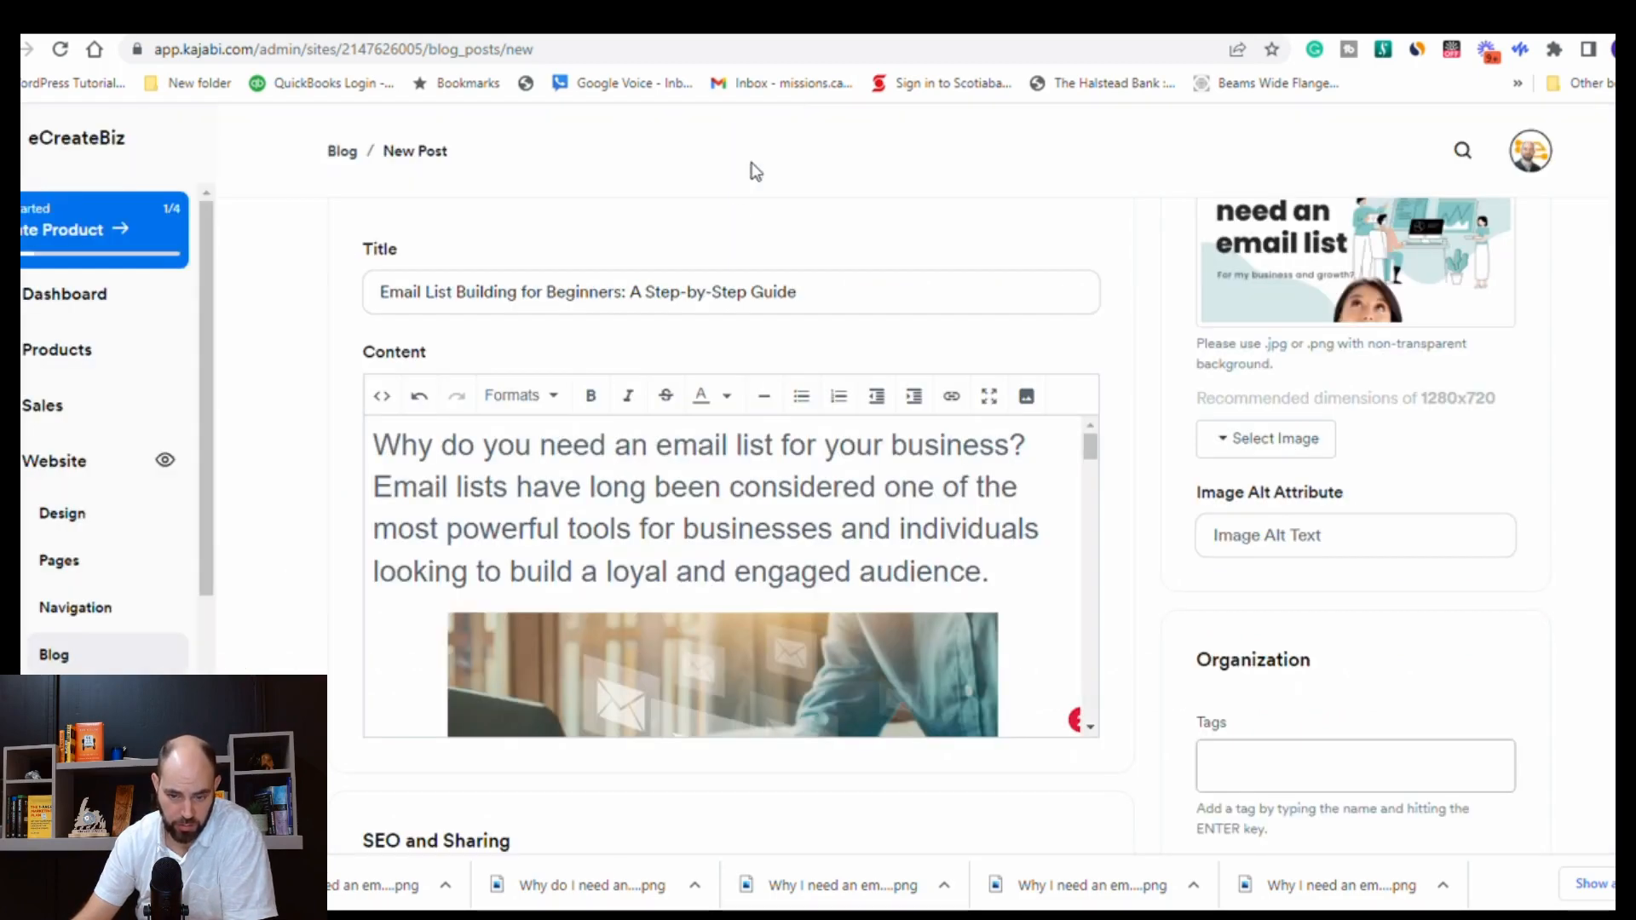
# Check the new post's content, custom URL, page title and page description.
pyautogui.scroll(-5, 493, 583)
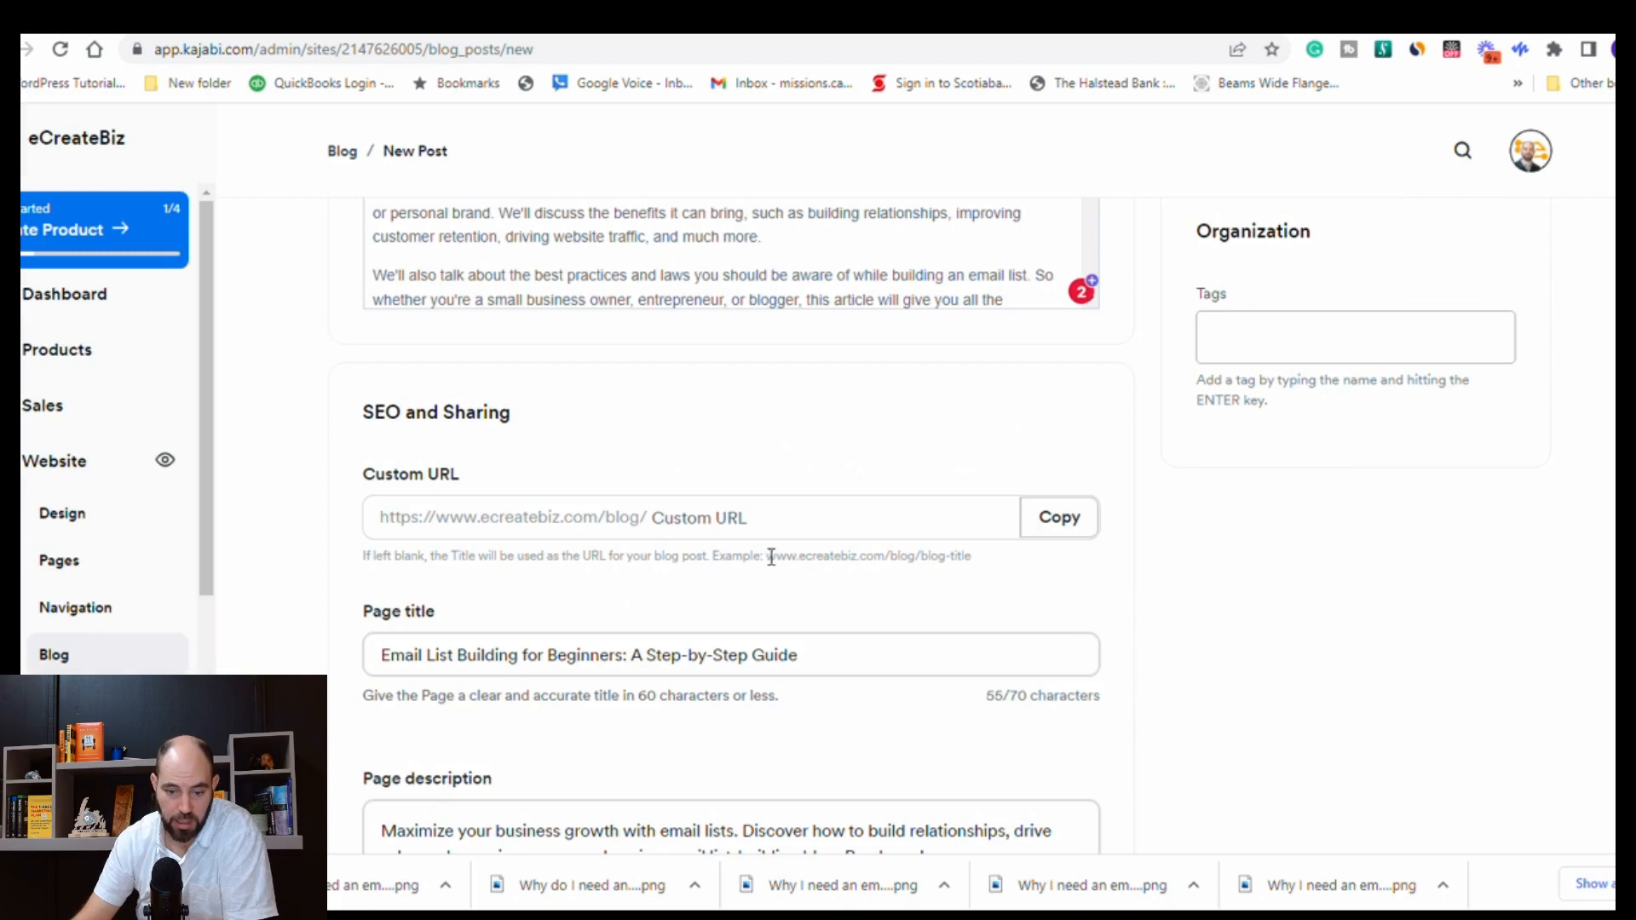
pyautogui.scroll(7, 765, 555)
pyautogui.scroll(-10, 767, 556)
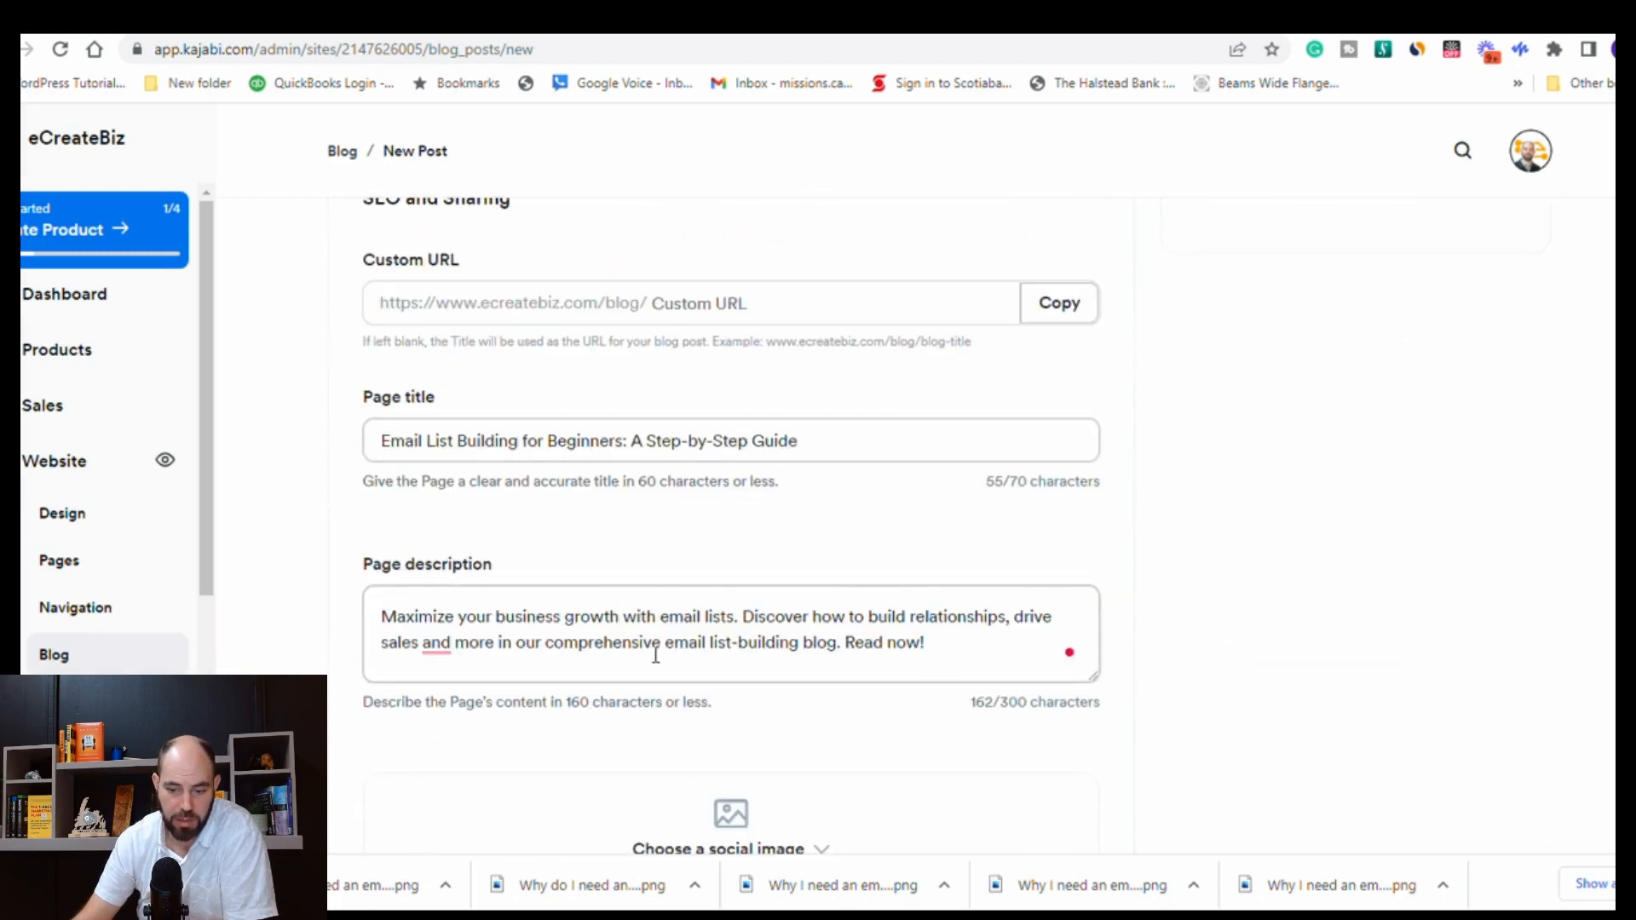
# Look over the new post's SEO fields, blog image, alt text field and the pictures in the content.
pyautogui.scroll(-3, 648, 635)
pyautogui.scroll(6, 1174, 668)
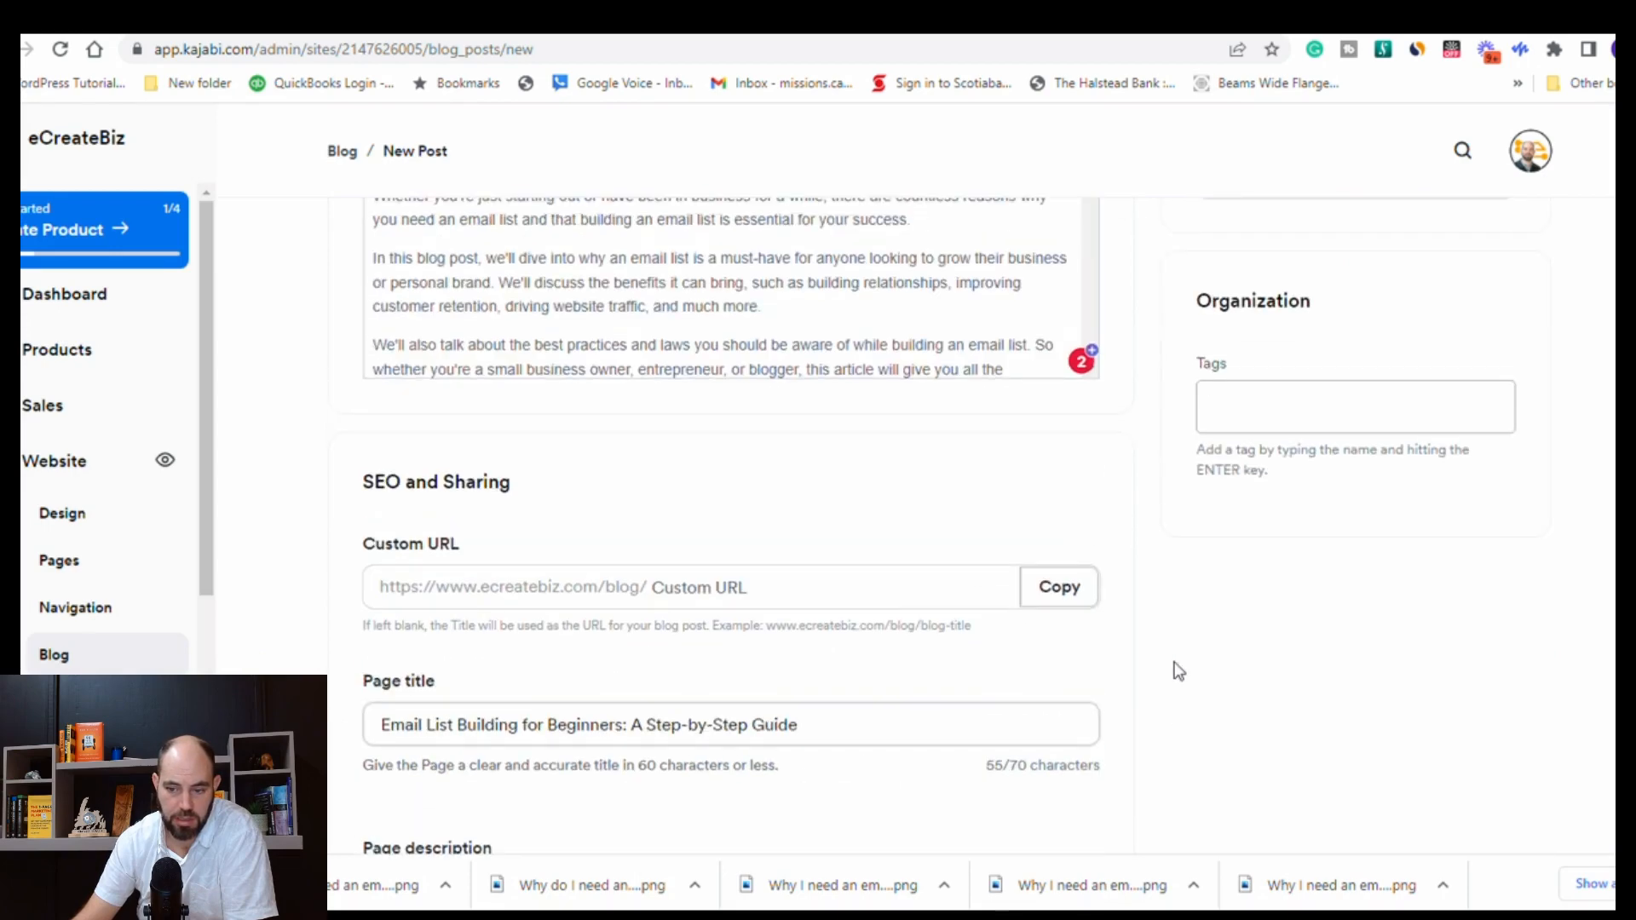
pyautogui.scroll(6, 1177, 671)
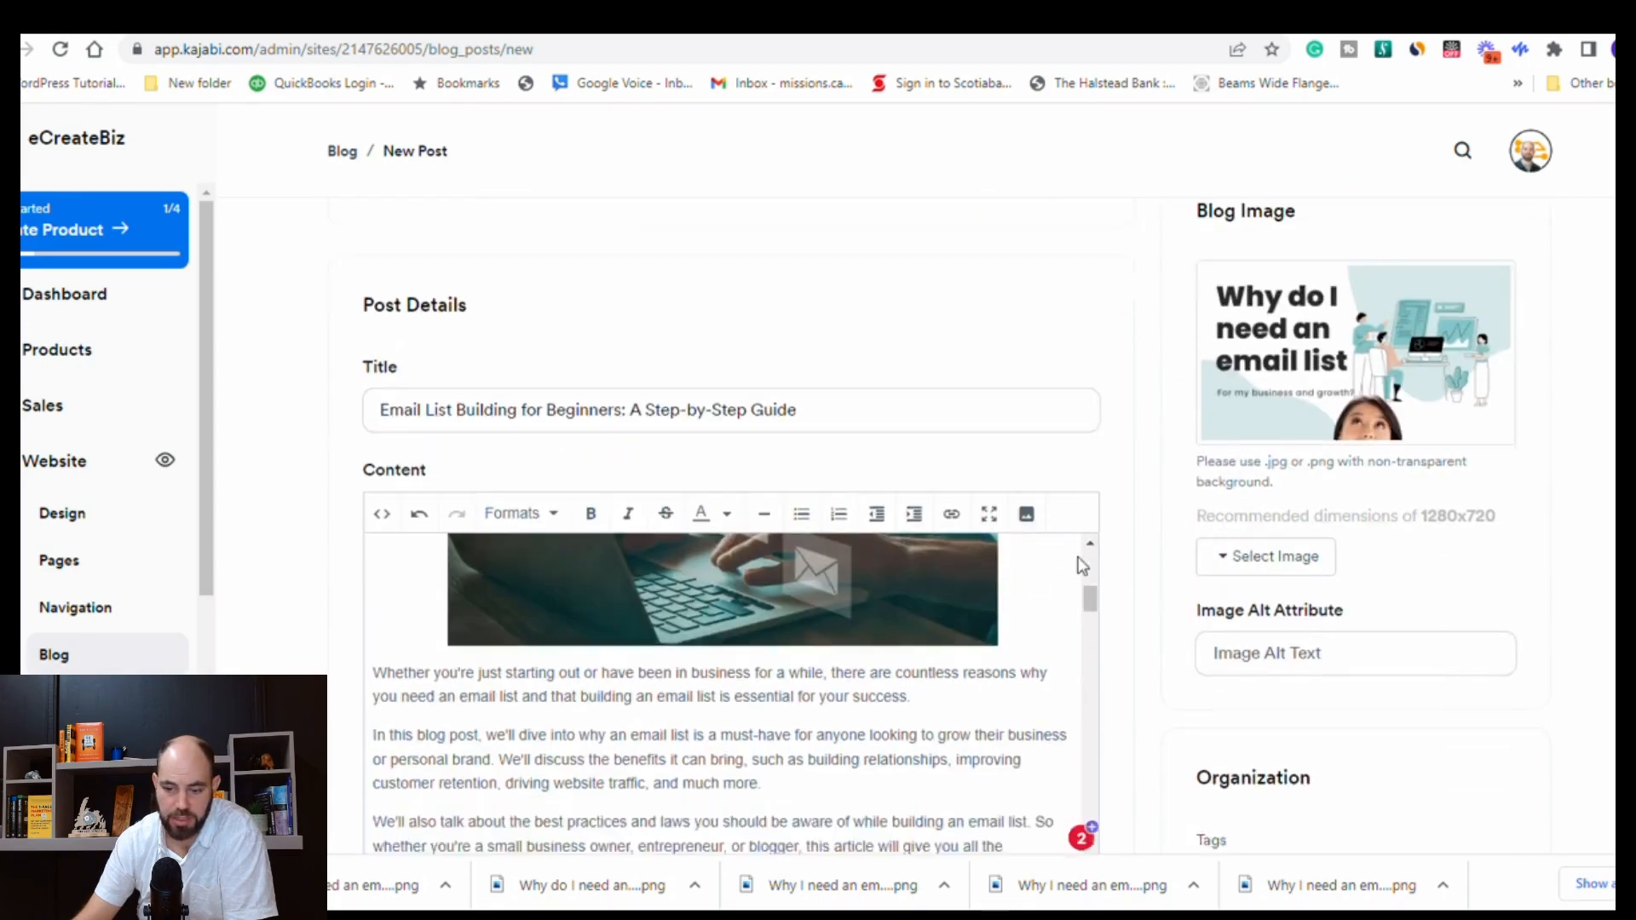
pyautogui.scroll(-3, 937, 571)
pyautogui.scroll(3, 861, 583)
pyautogui.moveTo(1293, 338)
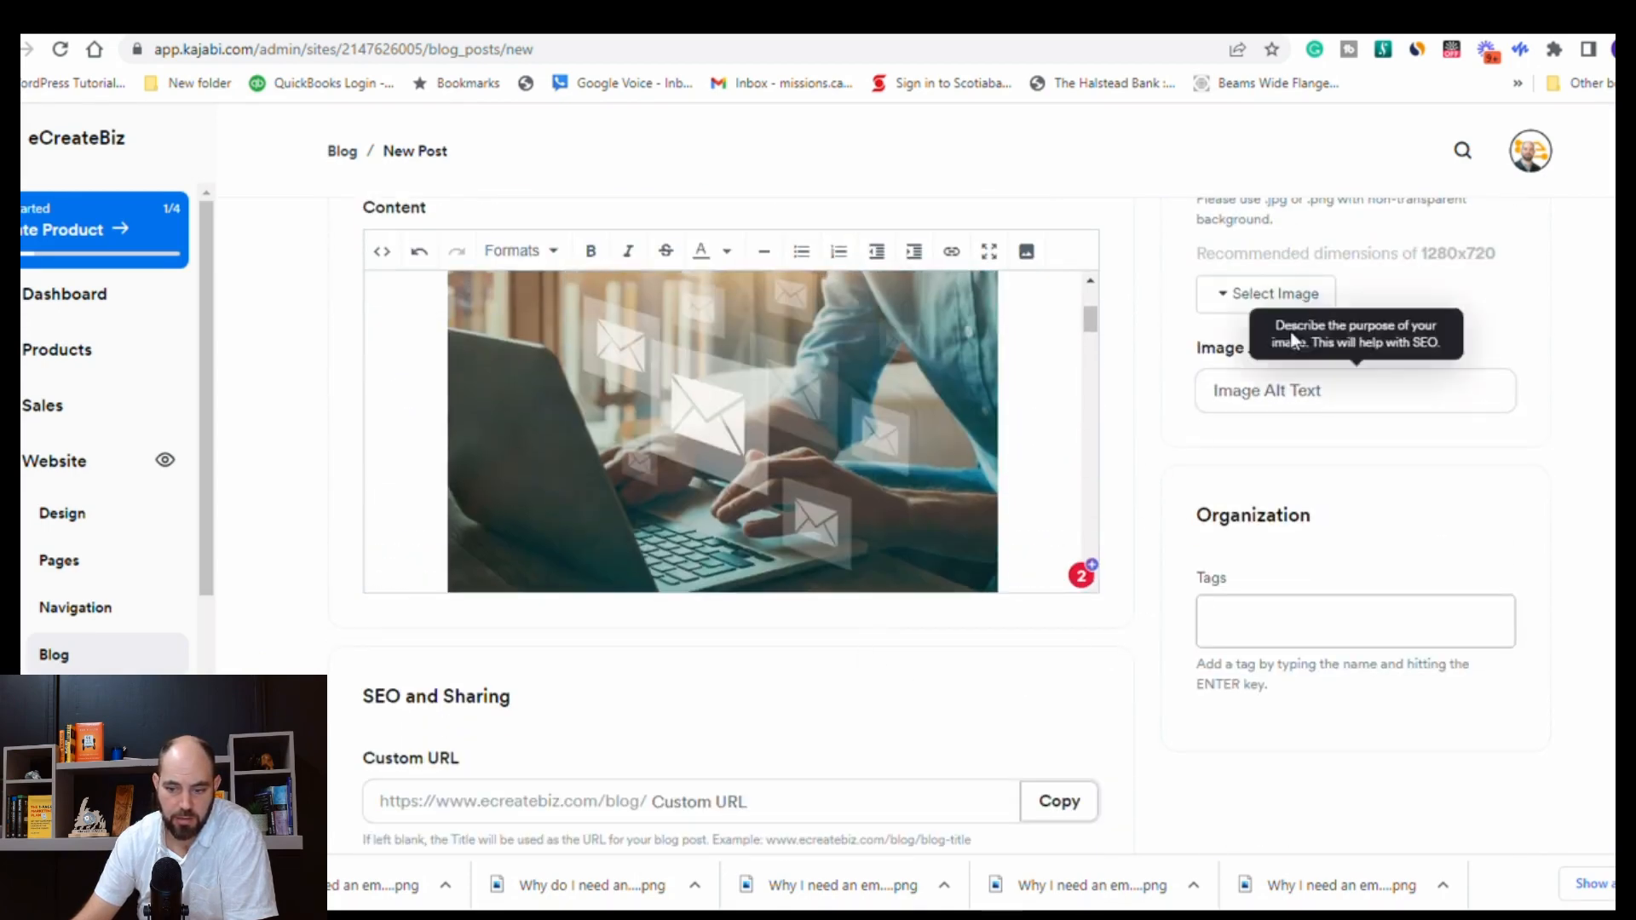
pyautogui.scroll(3, 1363, 350)
pyautogui.scroll(-2, 1134, 477)
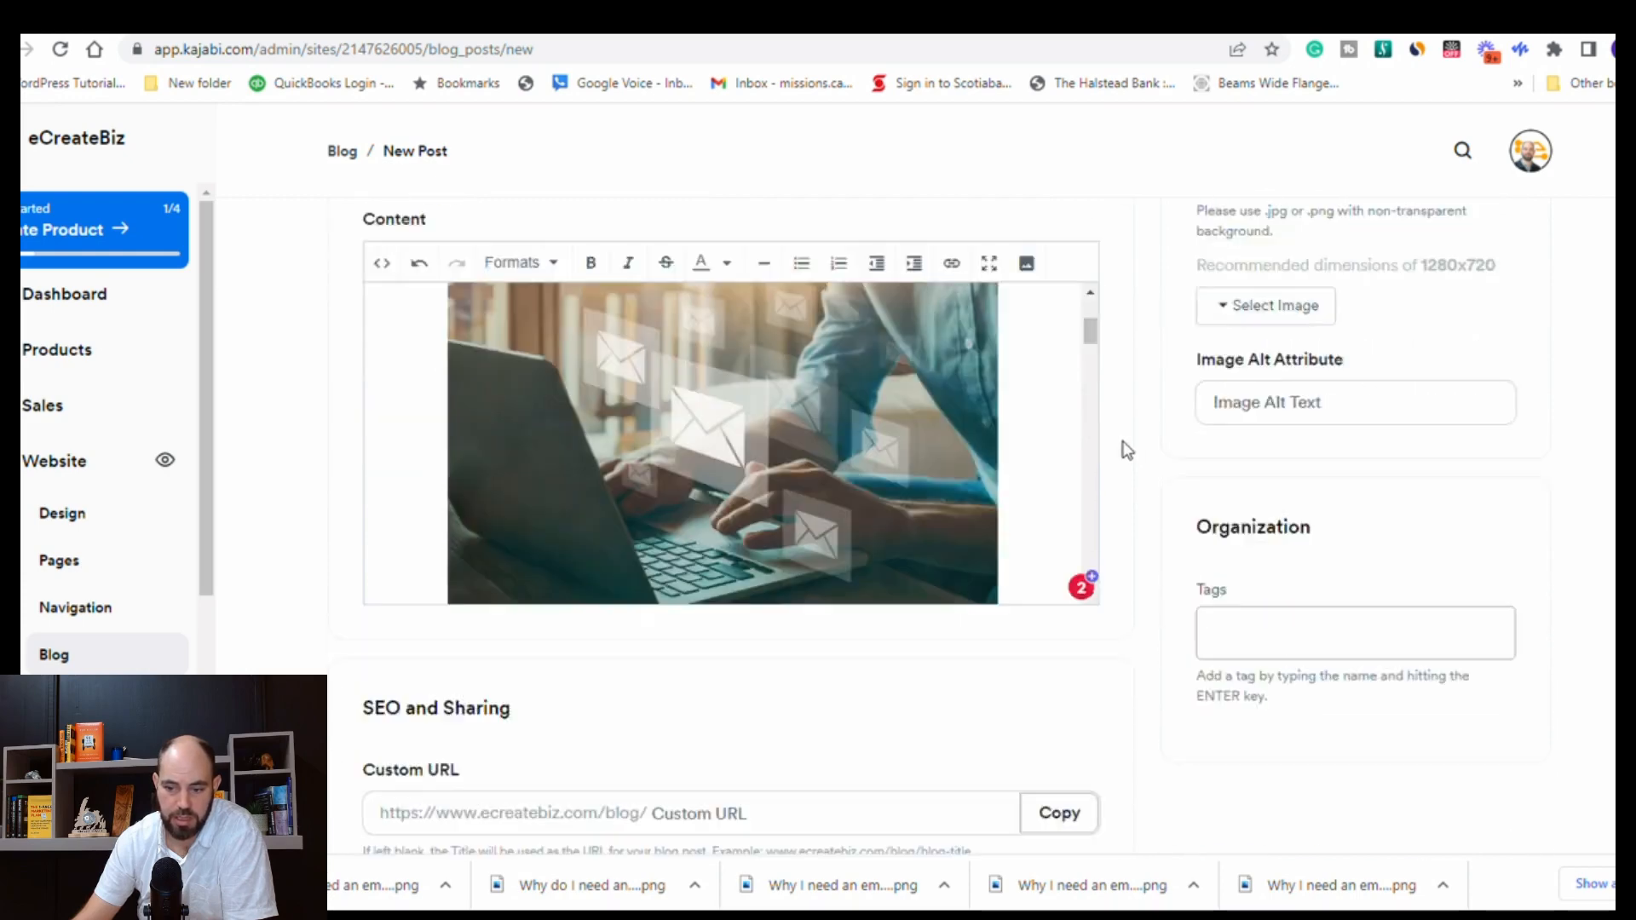
pyautogui.scroll(-3, 1127, 450)
# Copy "Email List Building for Beginners" from the post title and paste it as the custom URL.
pyautogui.click(806, 583)
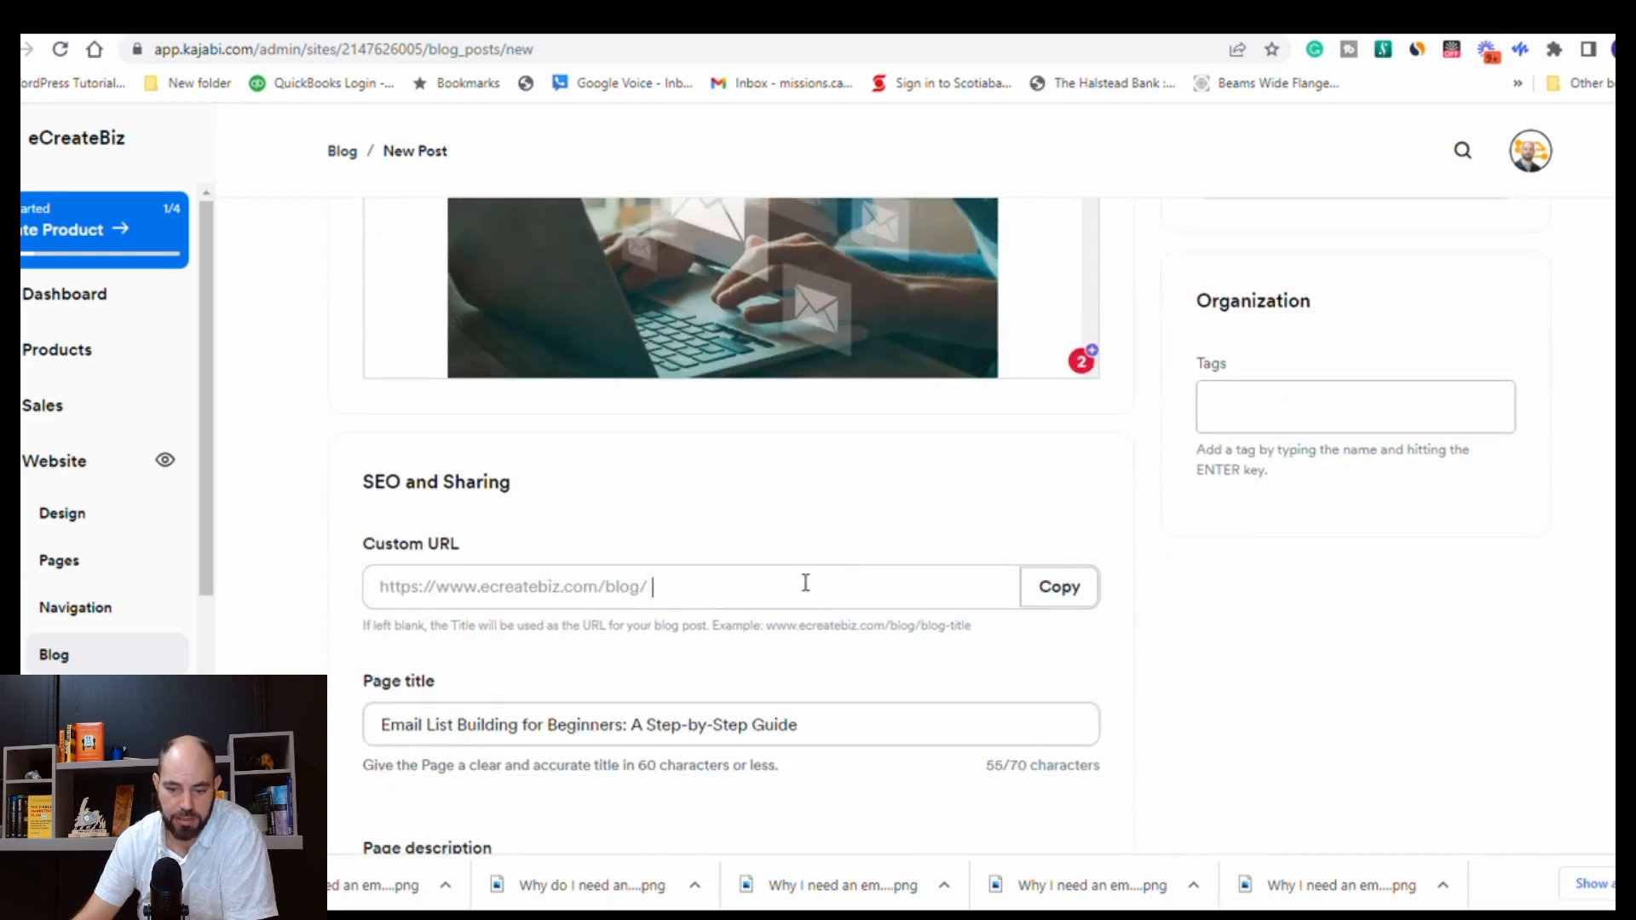
pyautogui.scroll(5, 805, 590)
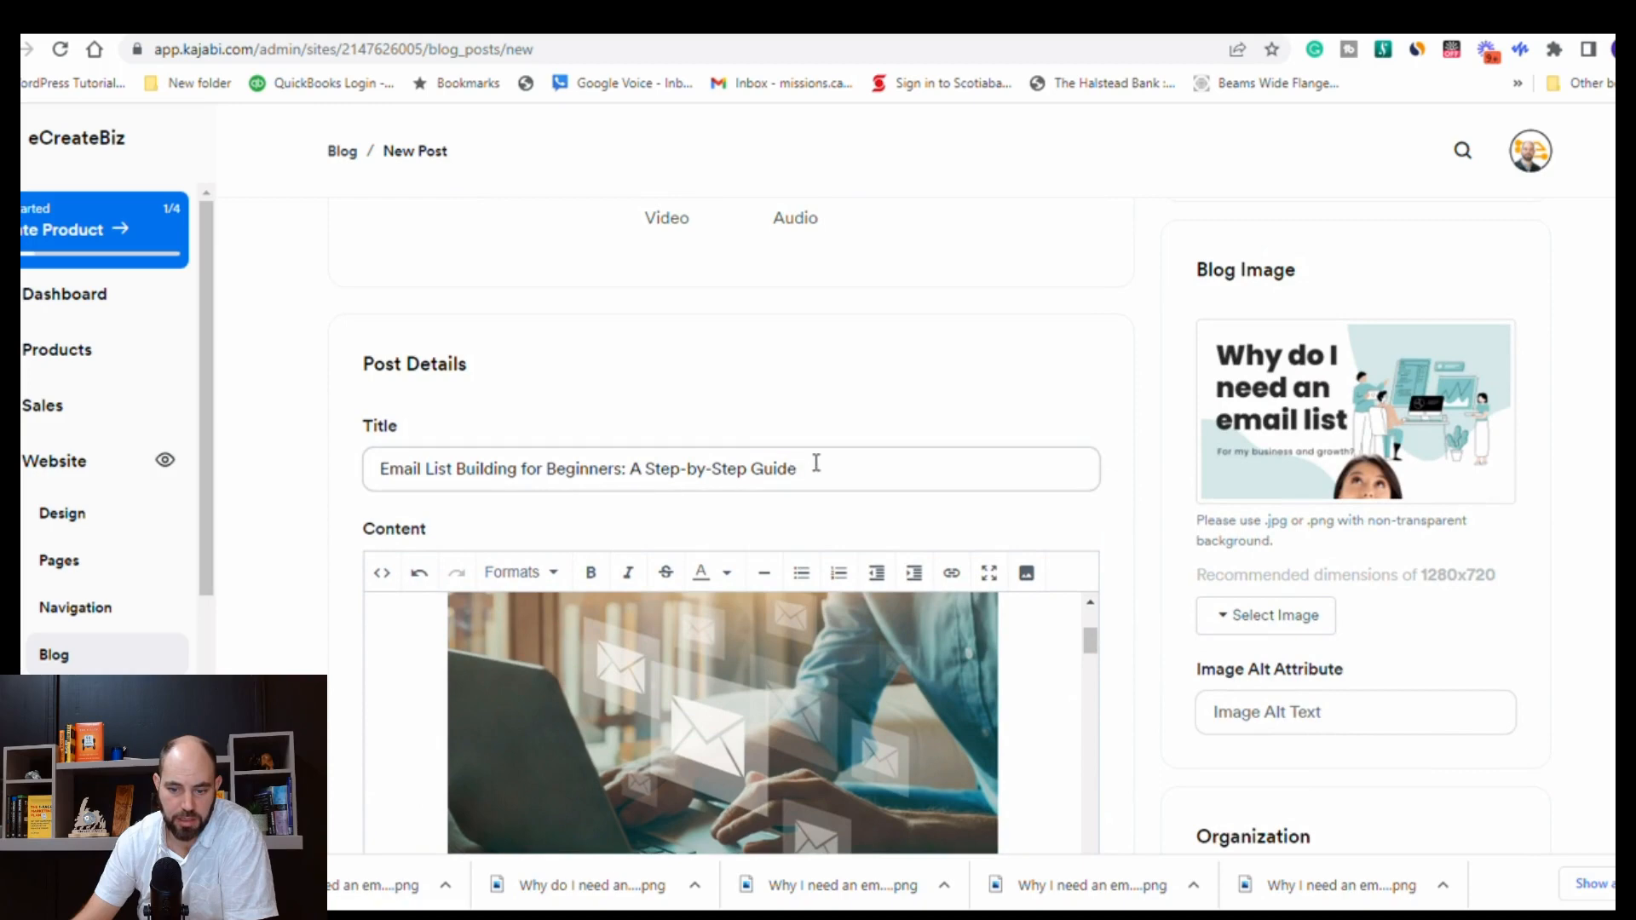
pyautogui.moveTo(372, 469); pyautogui.dragTo(618, 467)
pyautogui.hotkey('ctrl', 'c')
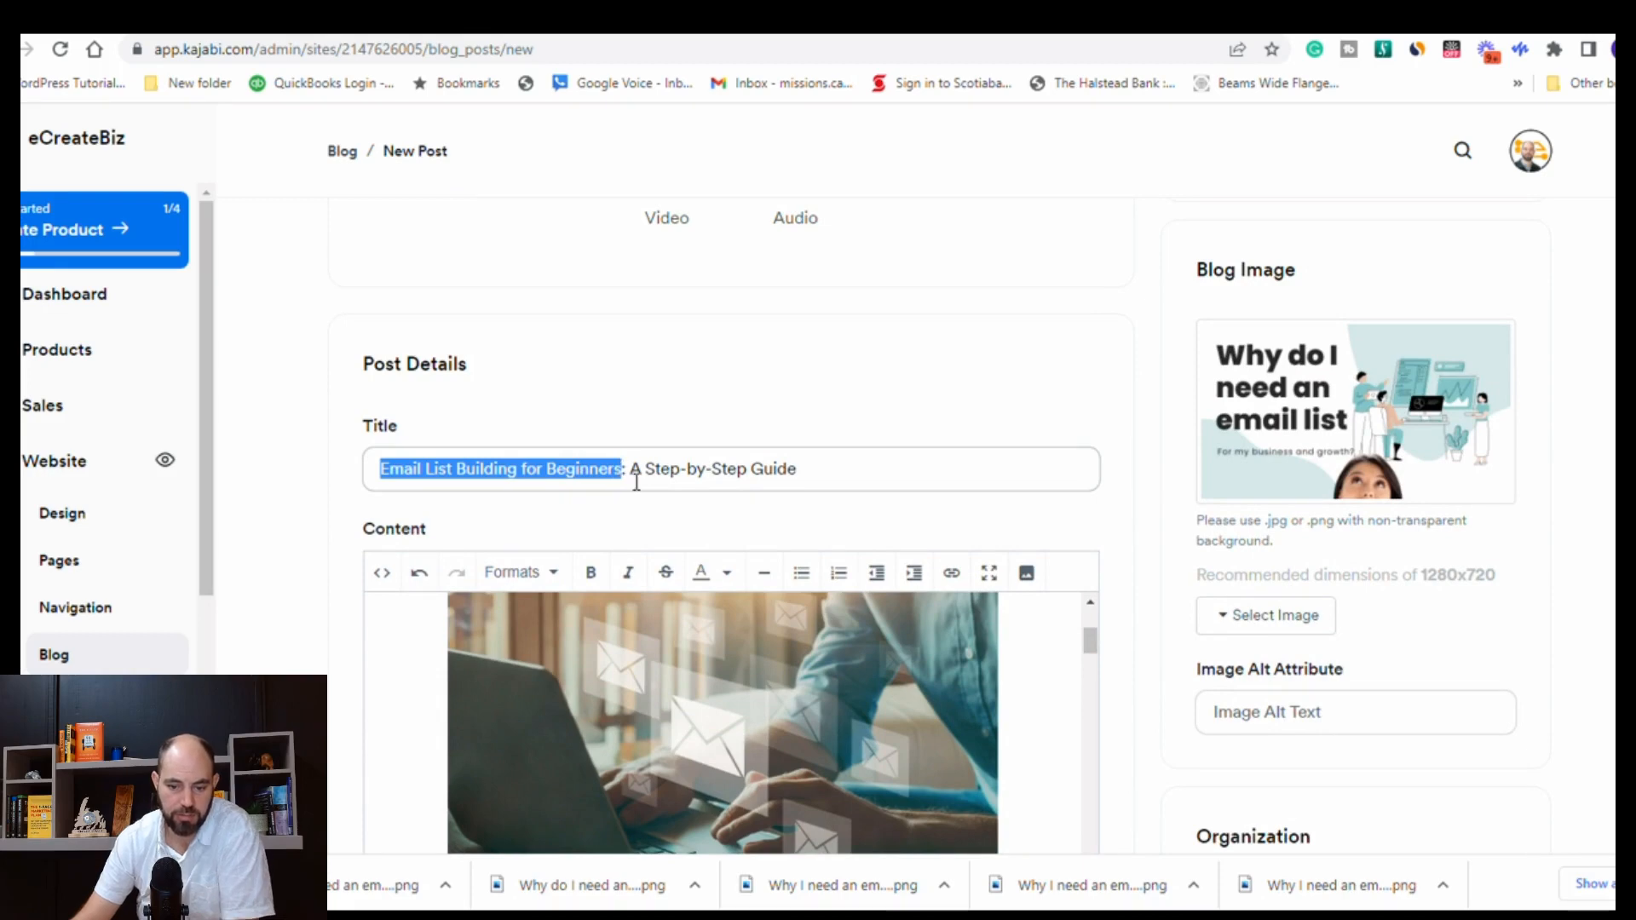
pyautogui.scroll(-5, 745, 424)
pyautogui.click(763, 367)
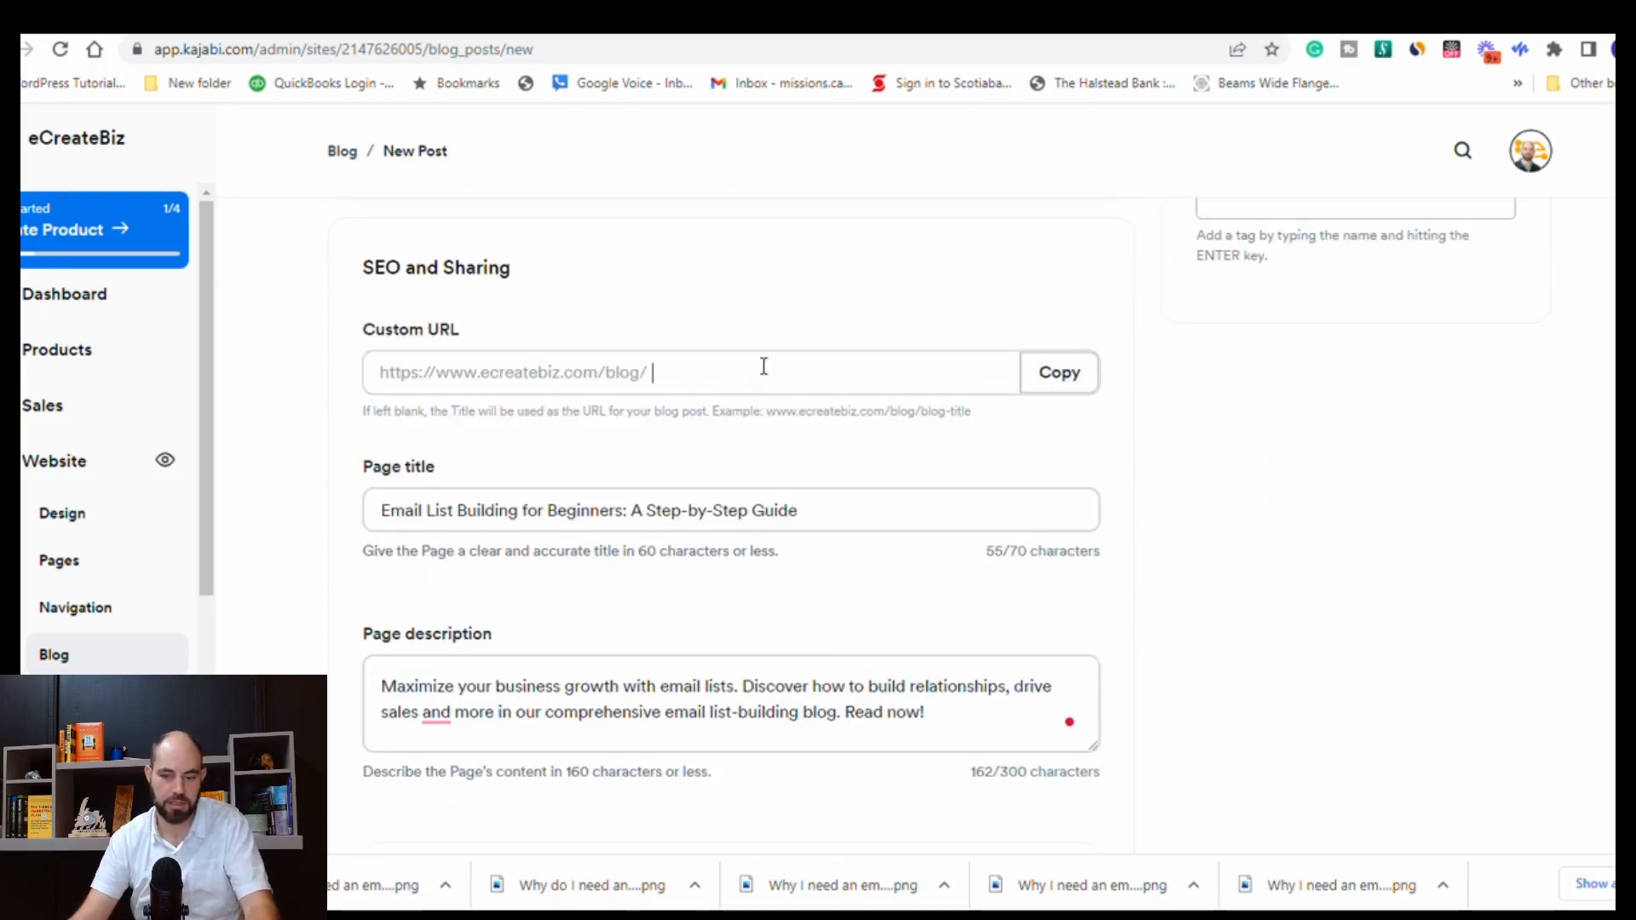
pyautogui.hotkey('ctrl', 'v')
pyautogui.click(1094, 472)
# Set the blog post's visibility to Published and save the post.
pyautogui.scroll(-3, 1096, 448)
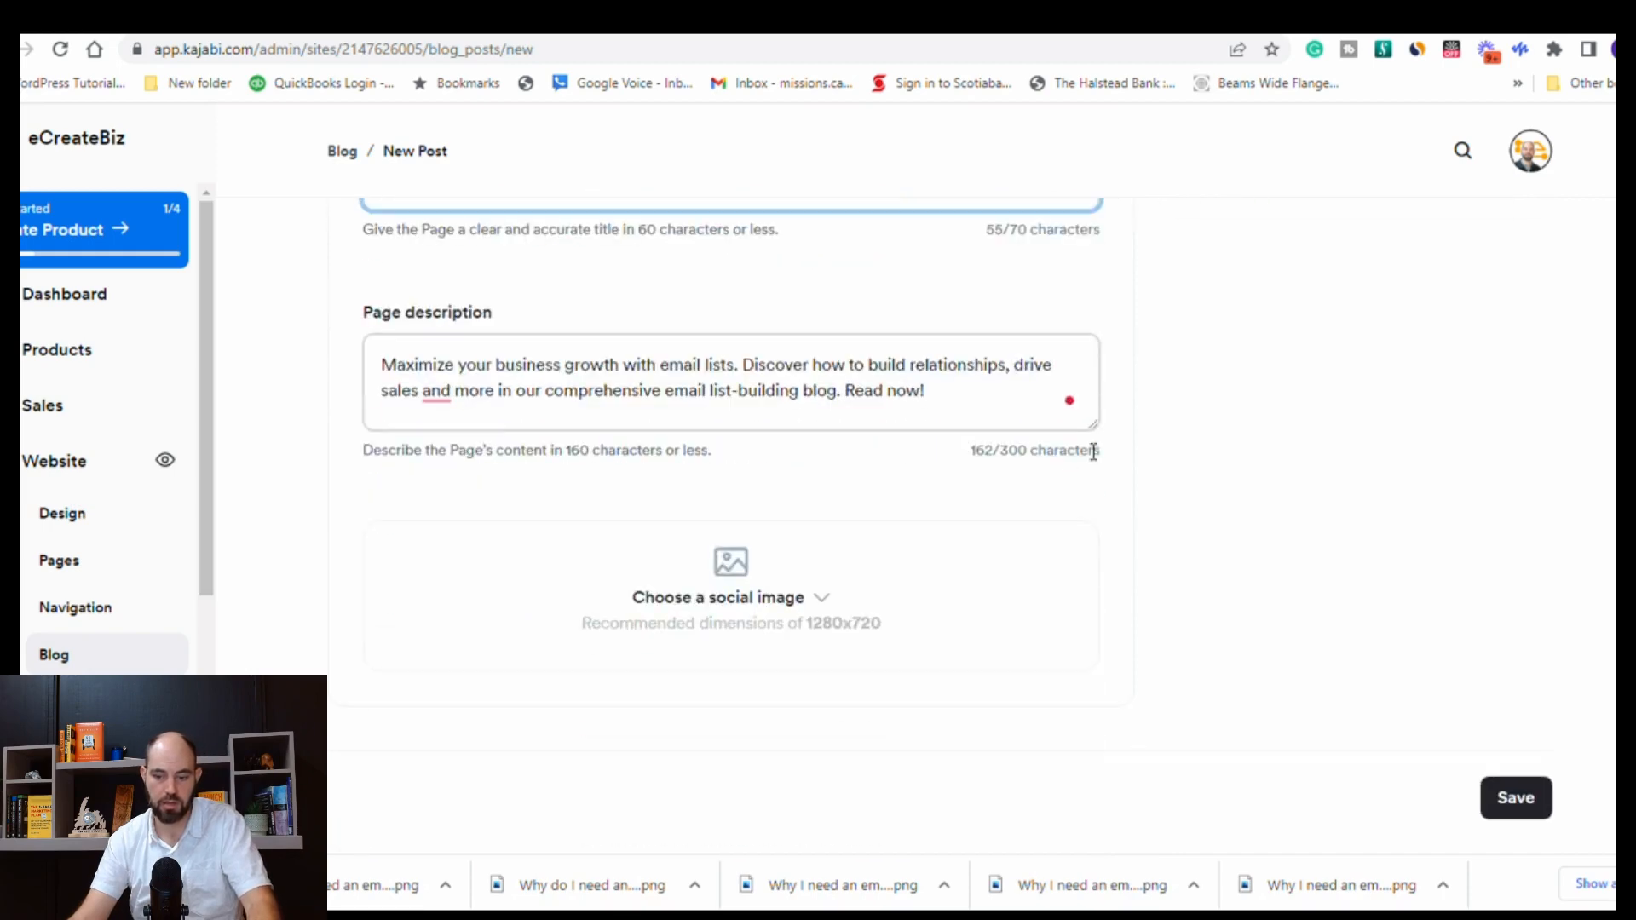
pyautogui.scroll(5, 1096, 444)
pyautogui.scroll(10, 1096, 445)
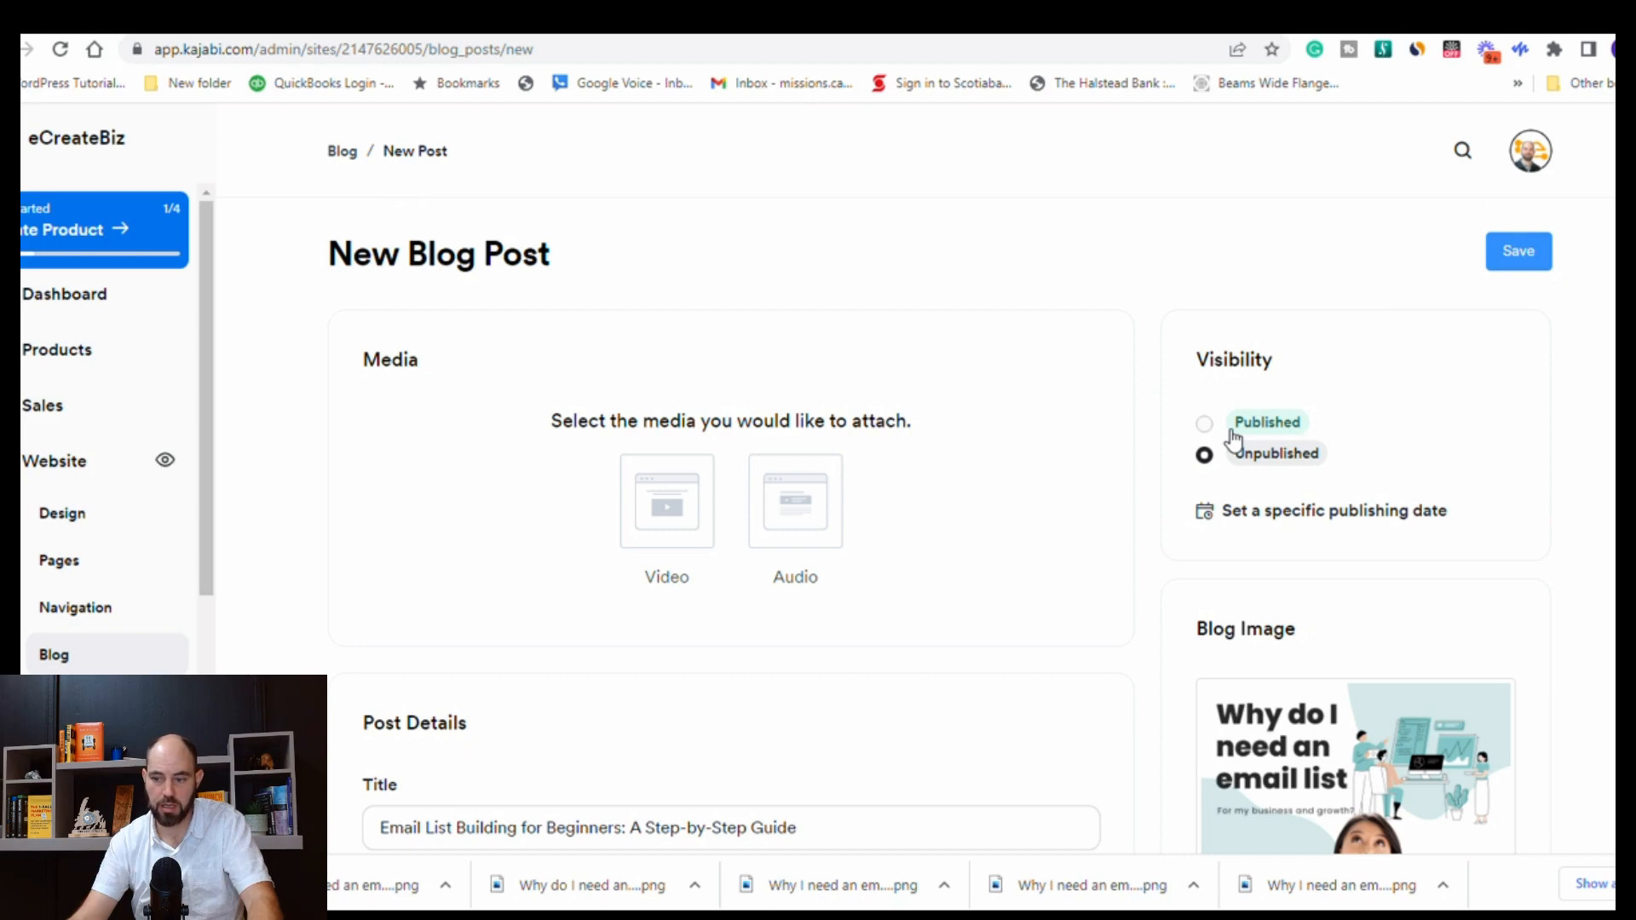
pyautogui.click(1264, 426)
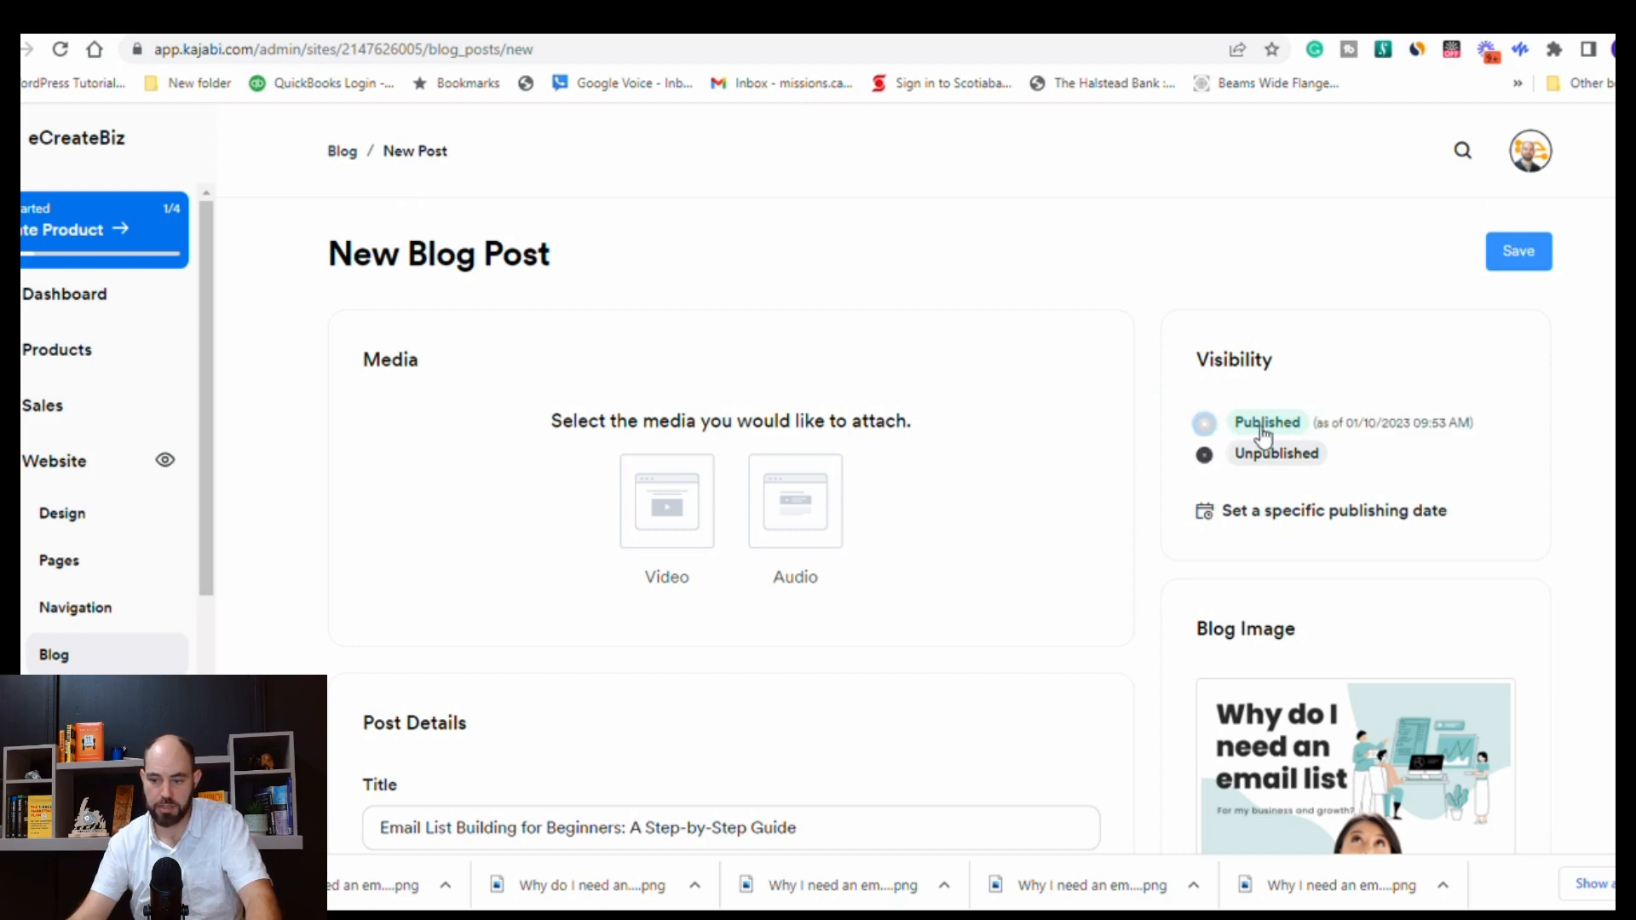
pyautogui.click(1514, 254)
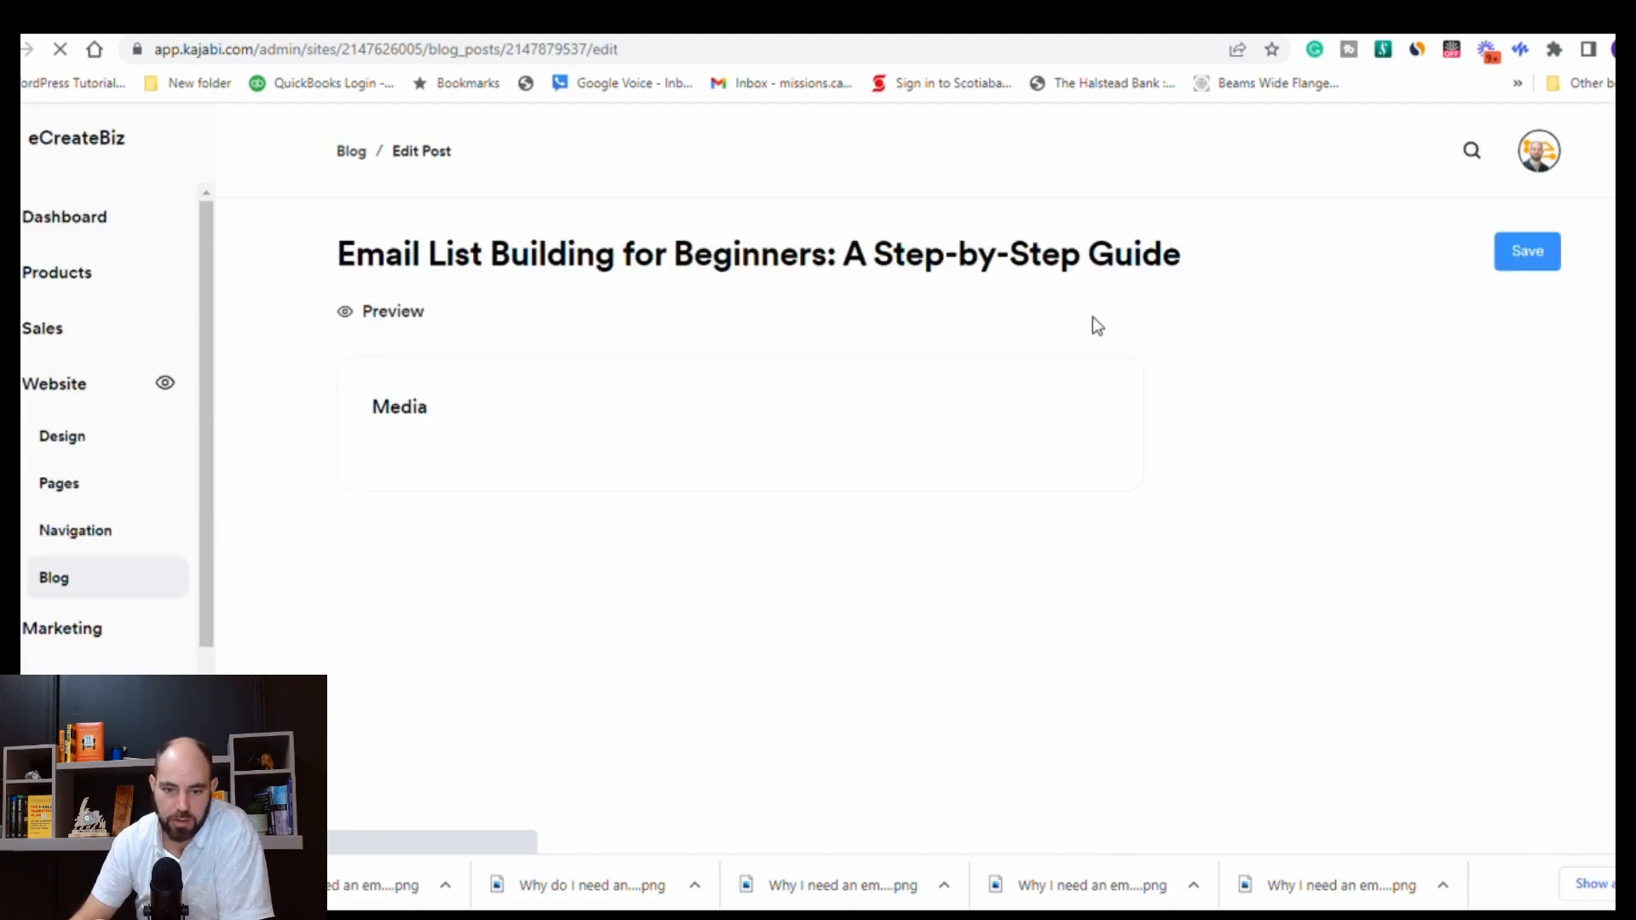
# Preview the saved post on the site and review its title, banner, section headings, images and conclusion through to the end.
pyautogui.click(381, 334)
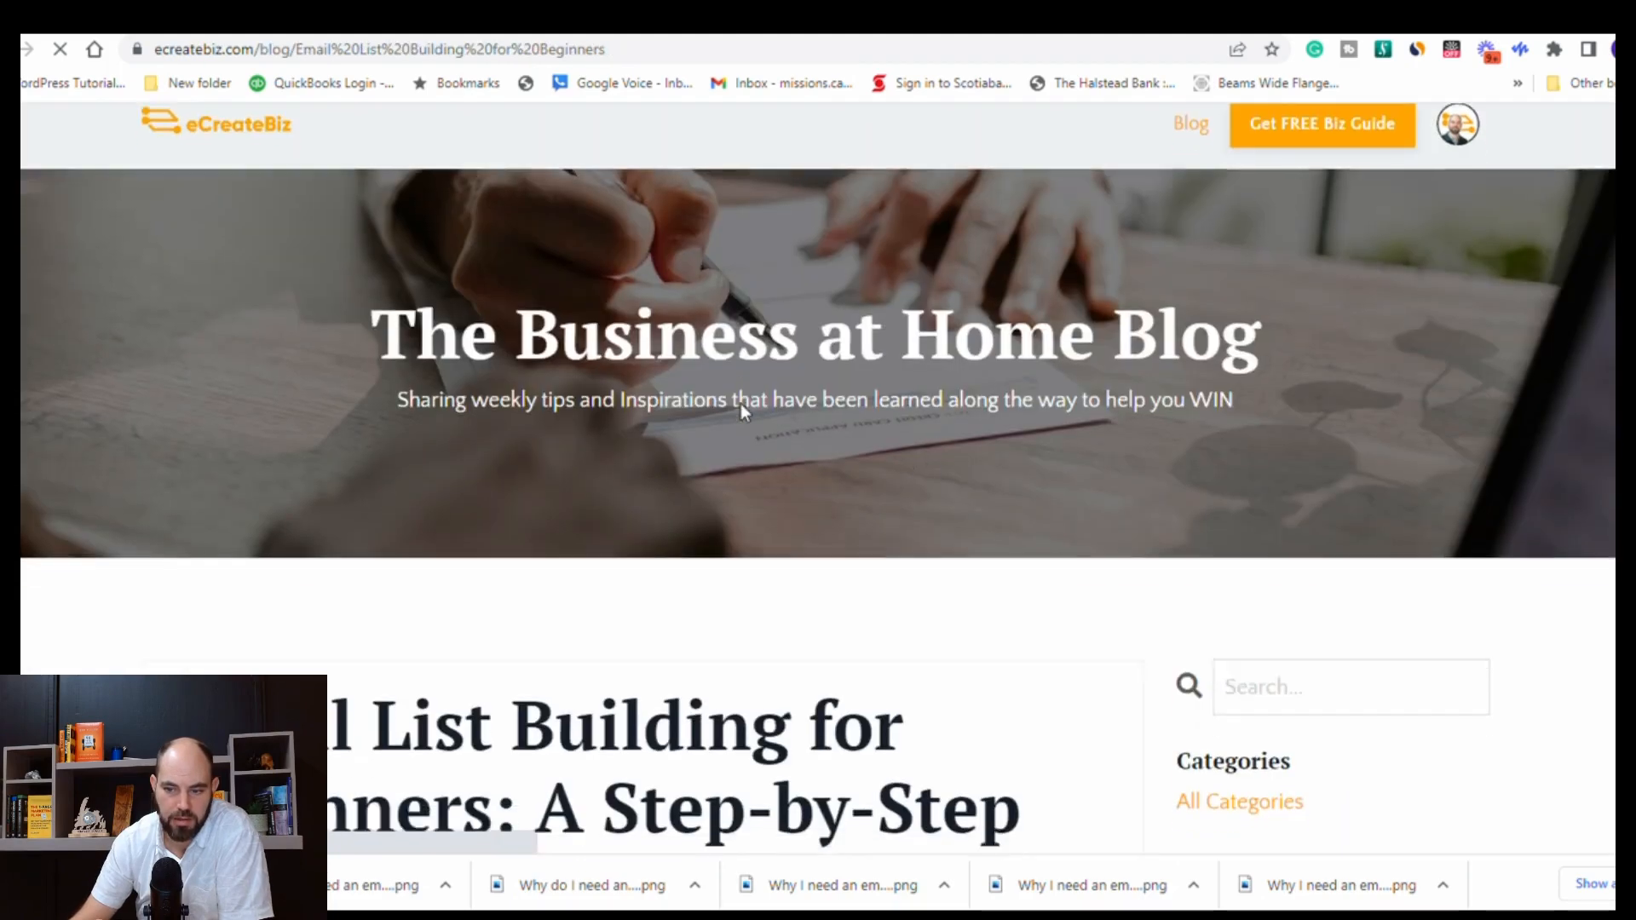
pyautogui.scroll(-3, 467, 535)
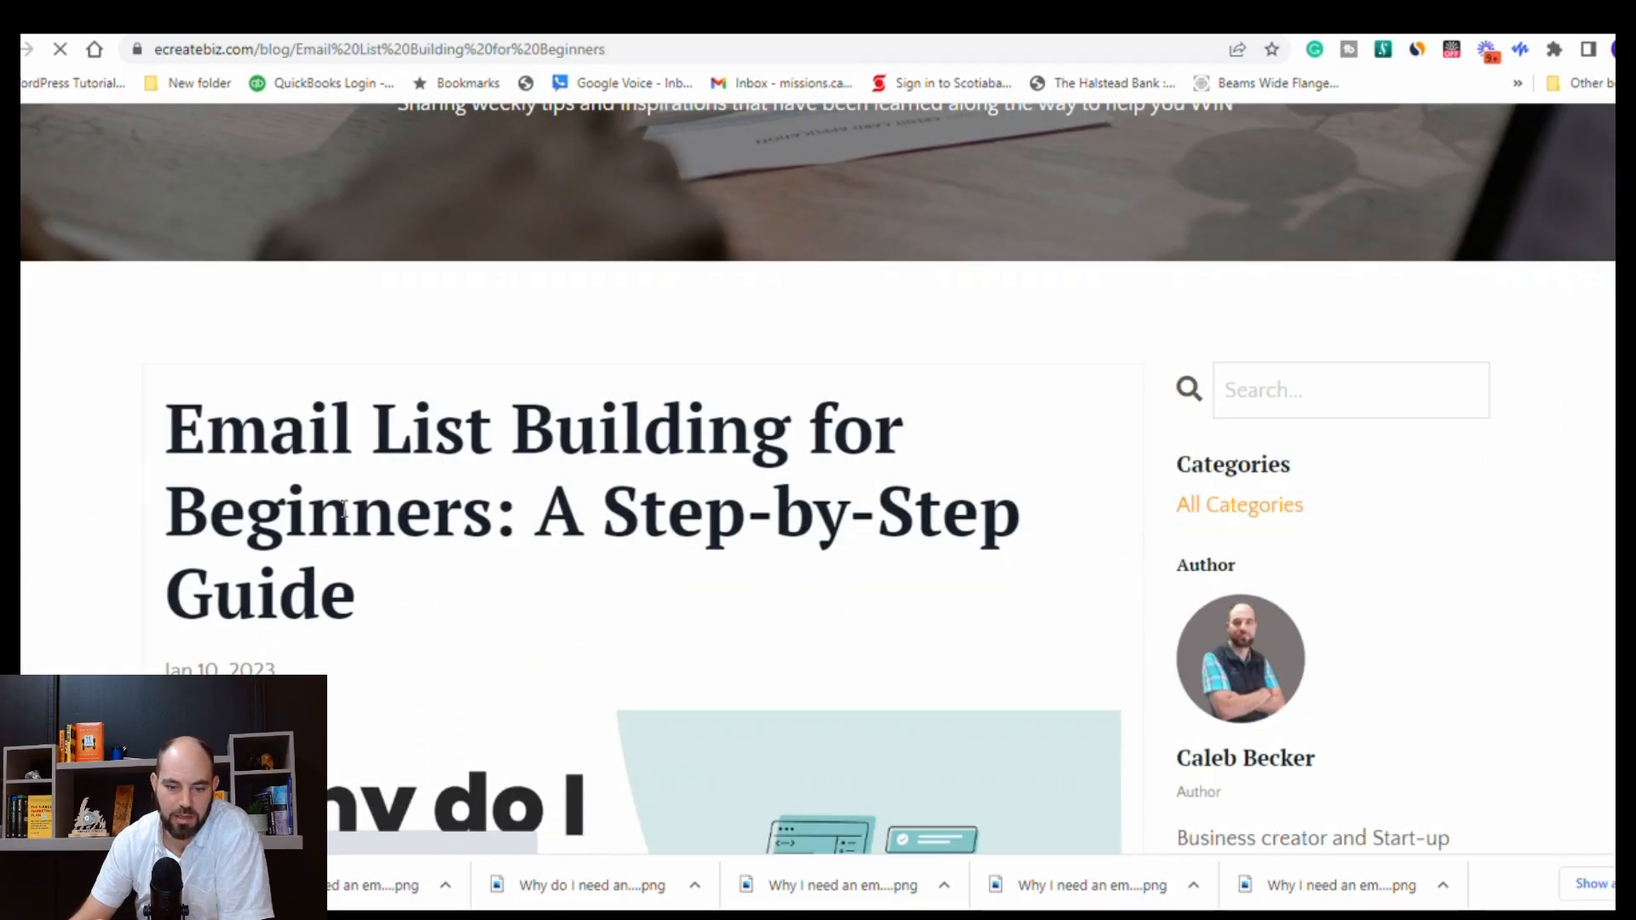
pyautogui.scroll(-2, 461, 588)
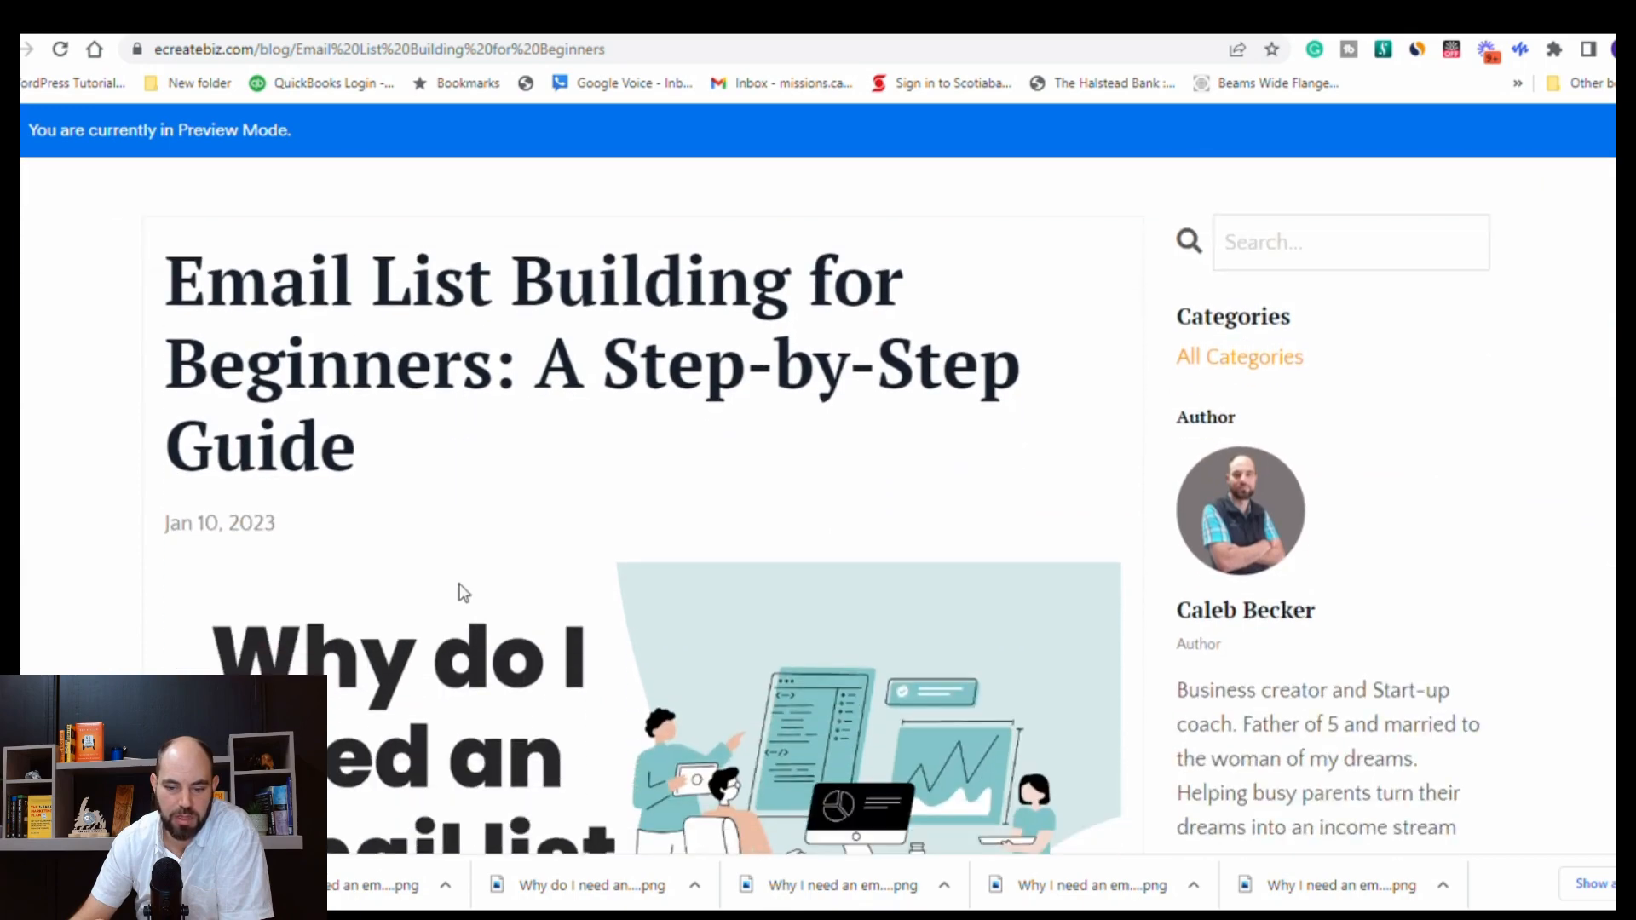
pyautogui.scroll(-1, 340, 439)
pyautogui.scroll(-2, 417, 520)
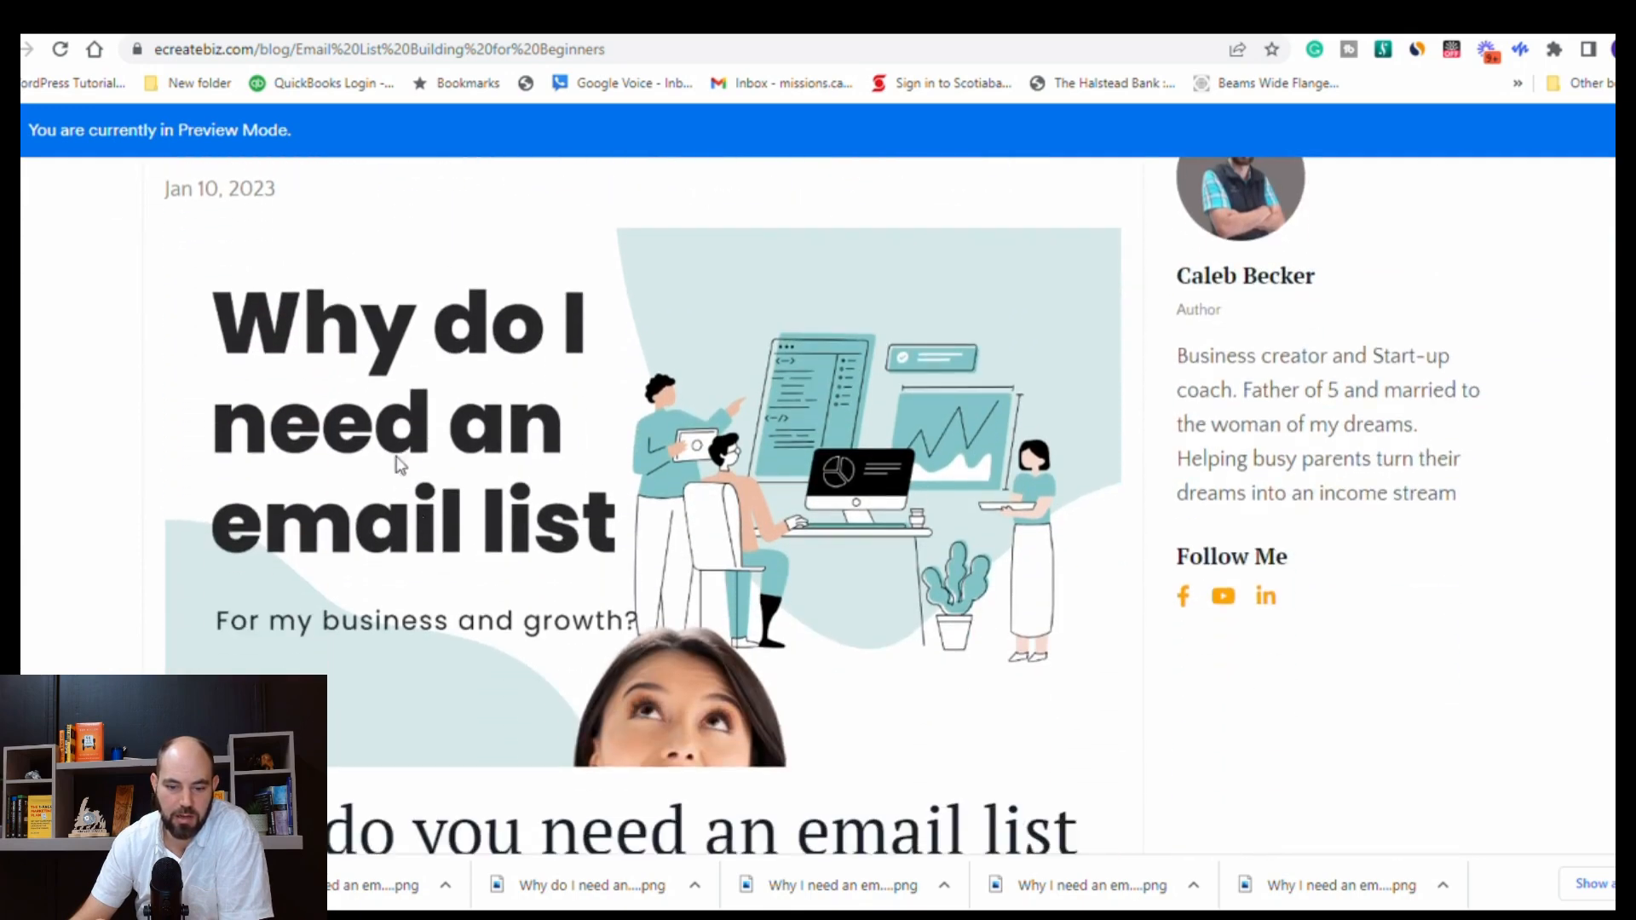
pyautogui.scroll(-1, 664, 534)
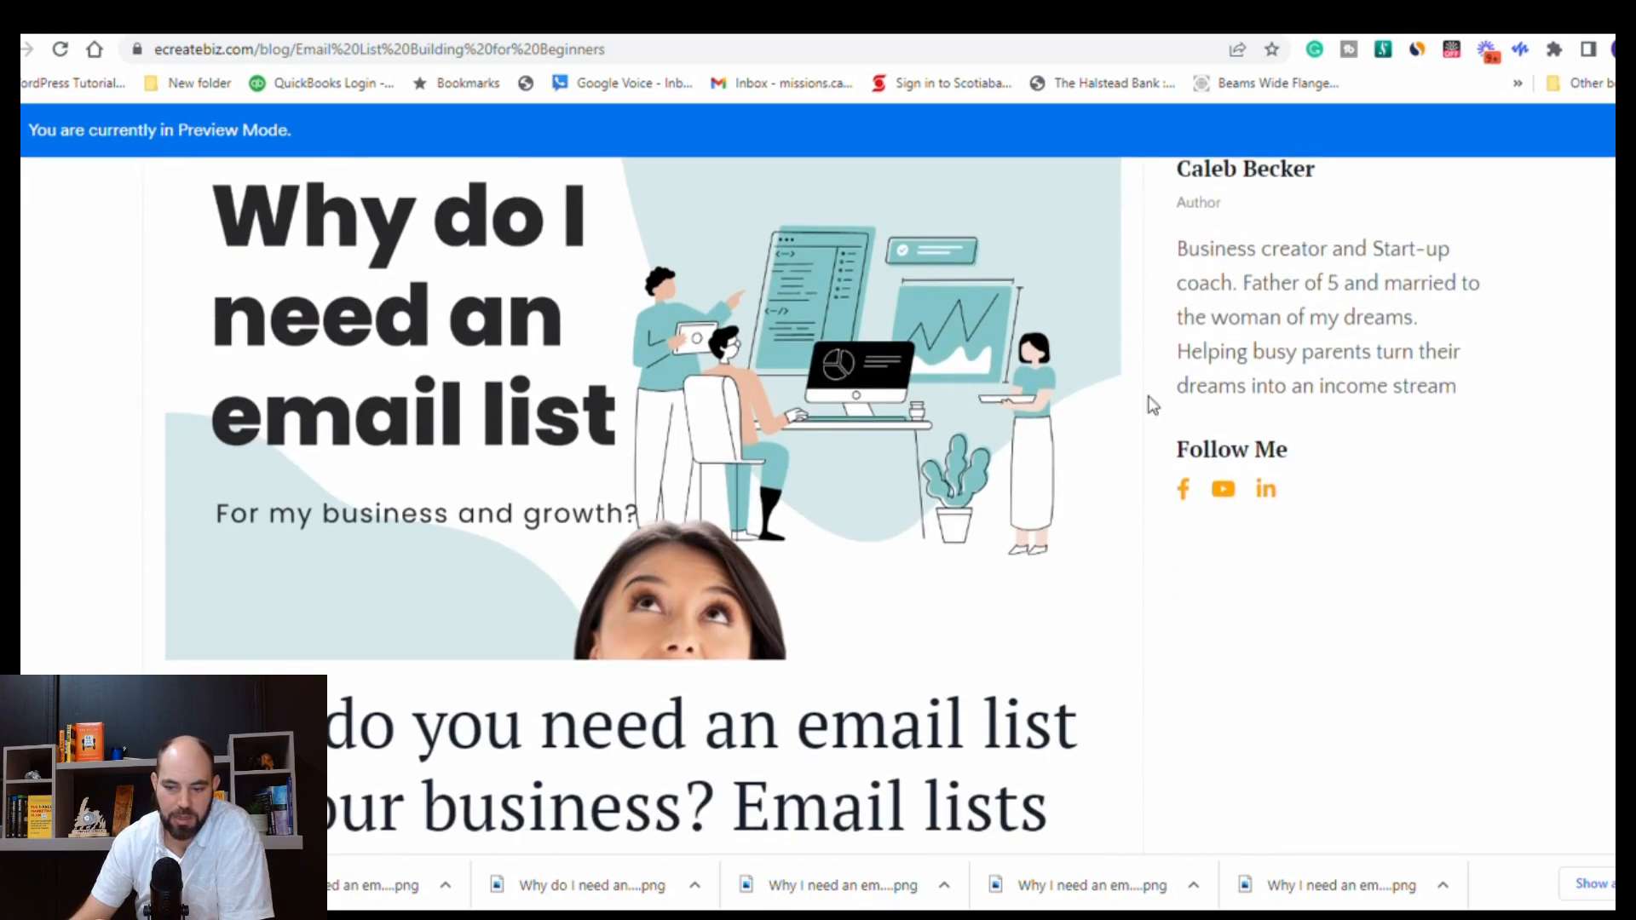
pyautogui.scroll(-3, 943, 397)
pyautogui.scroll(-1, 565, 399)
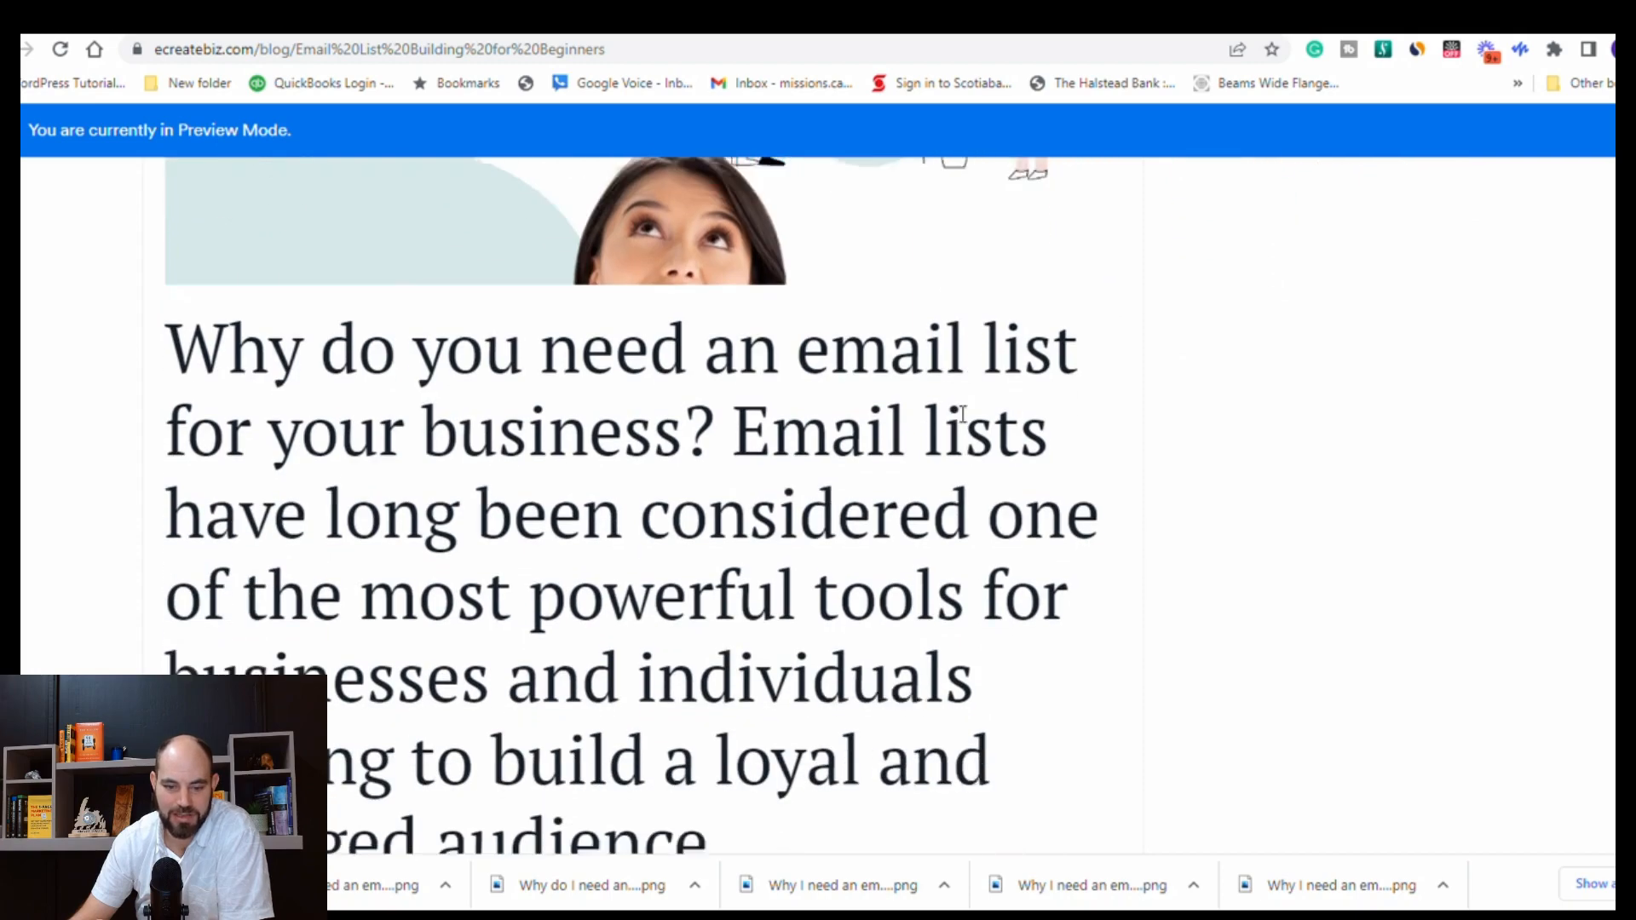
pyautogui.scroll(-10, 565, 399)
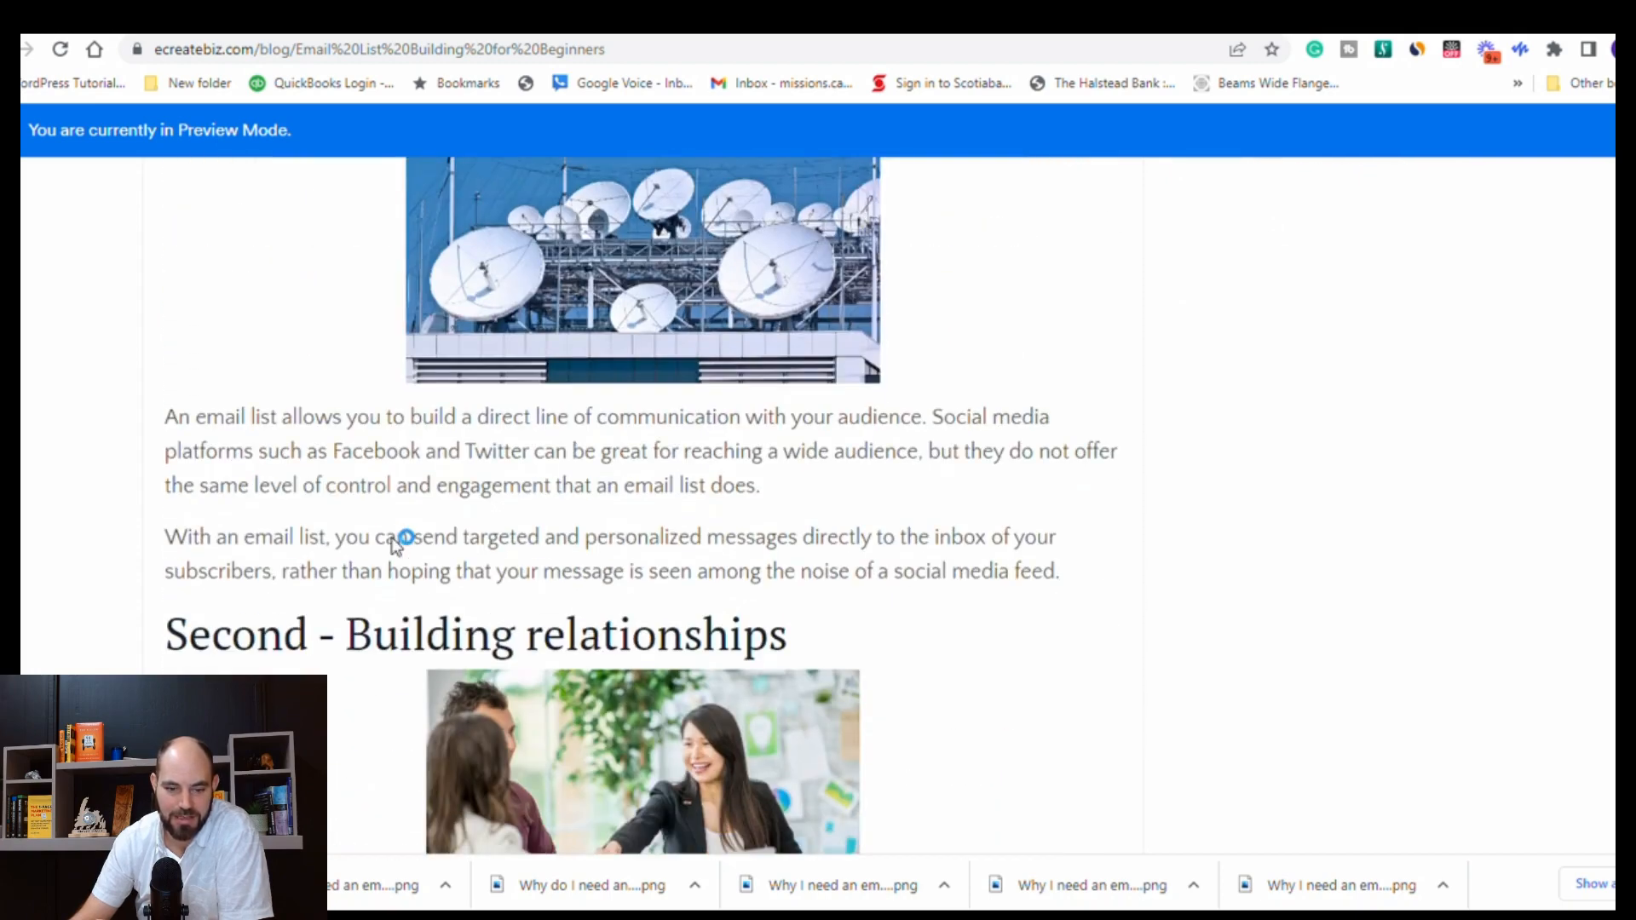
pyautogui.scroll(-9, 407, 581)
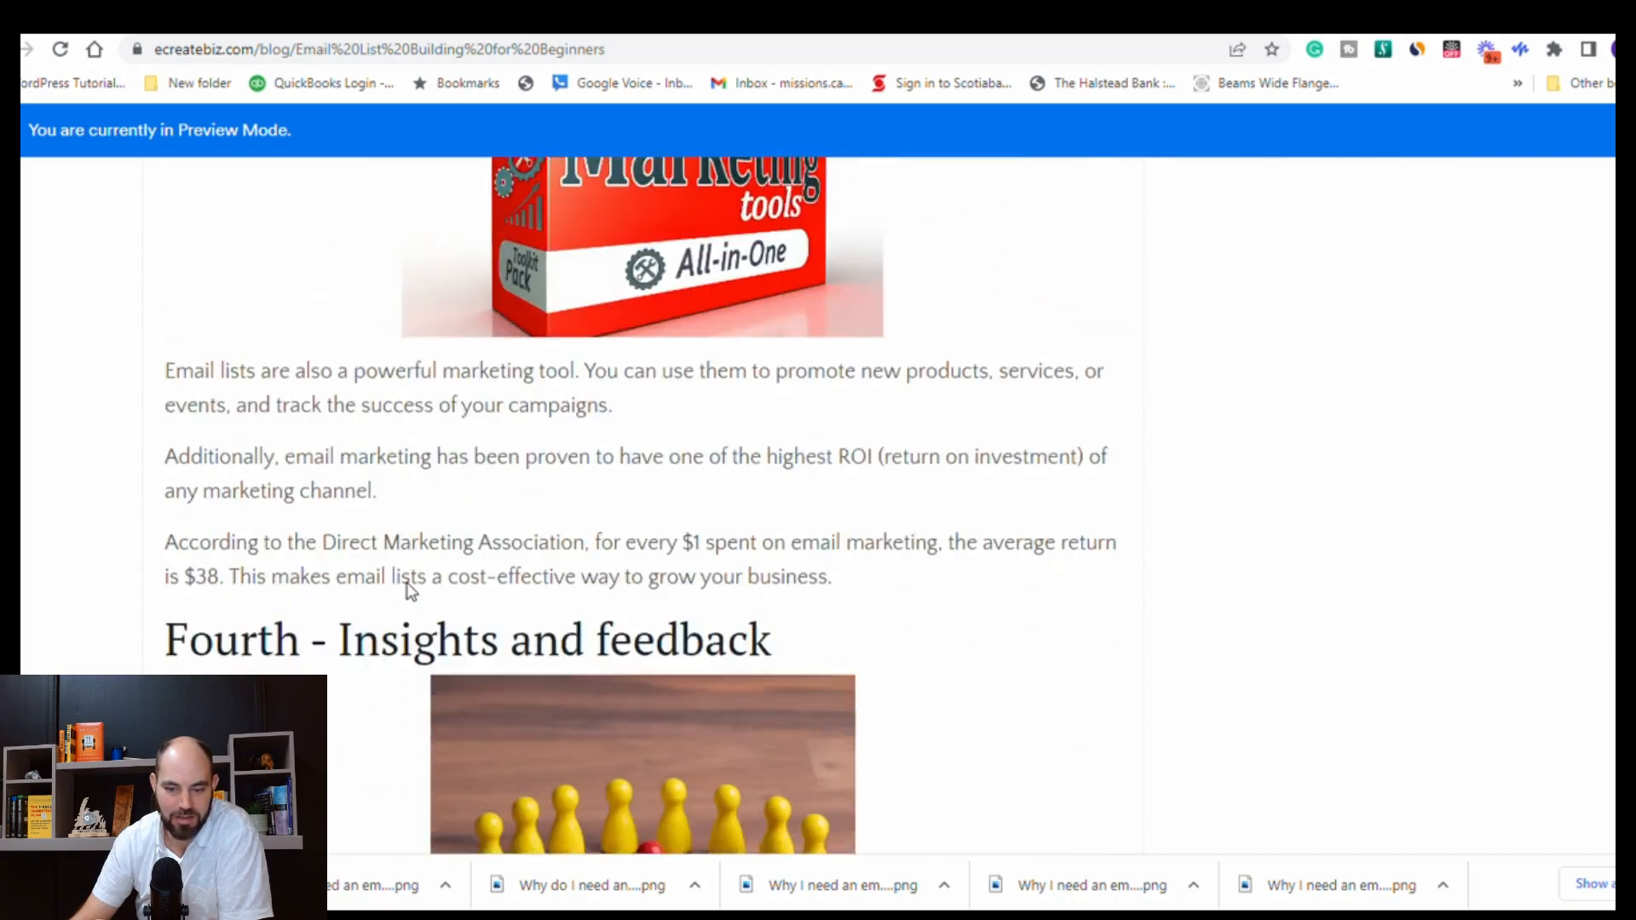
pyautogui.scroll(-8, 407, 581)
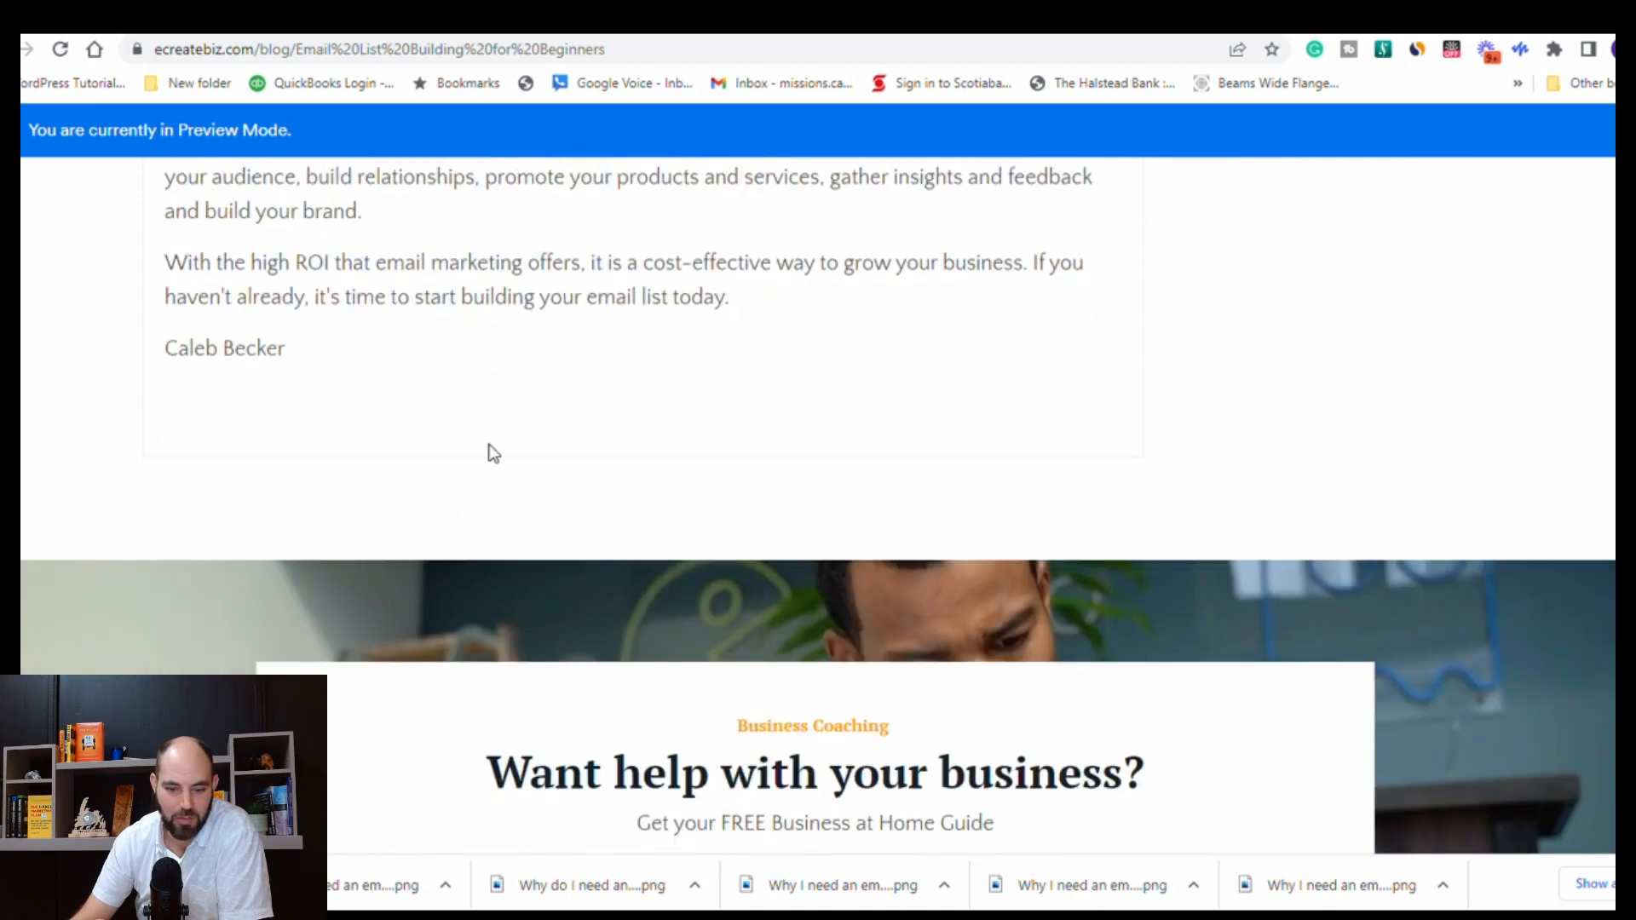
pyautogui.scroll(-4, 490, 453)
pyautogui.scroll(6, 679, 631)
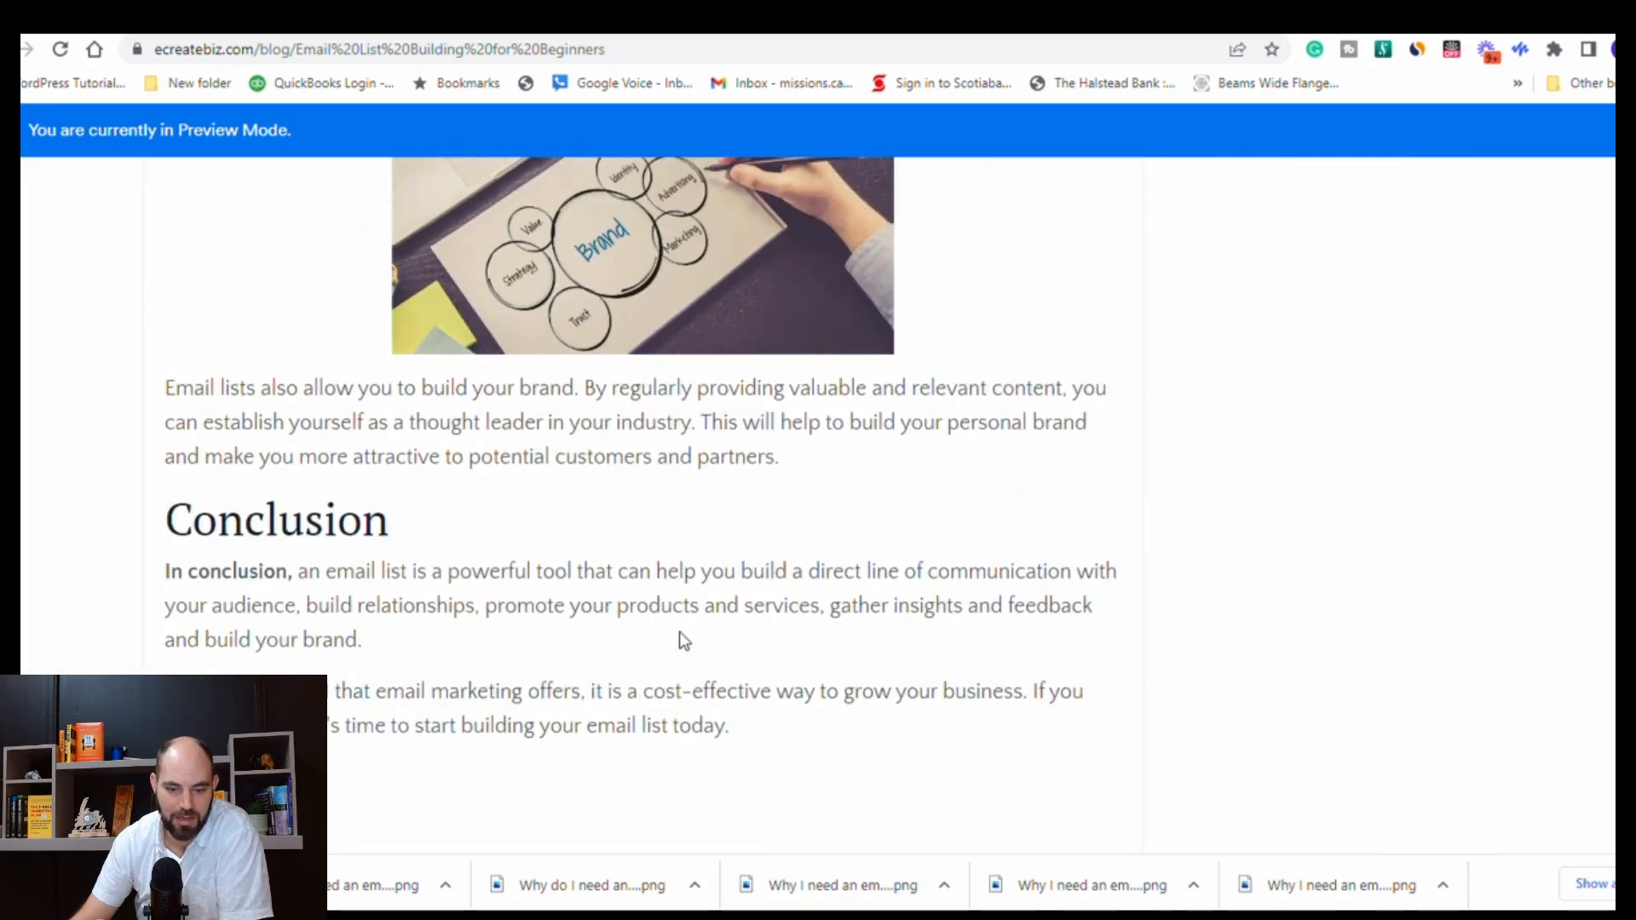
pyautogui.scroll(5, 679, 632)
pyautogui.scroll(15, 678, 631)
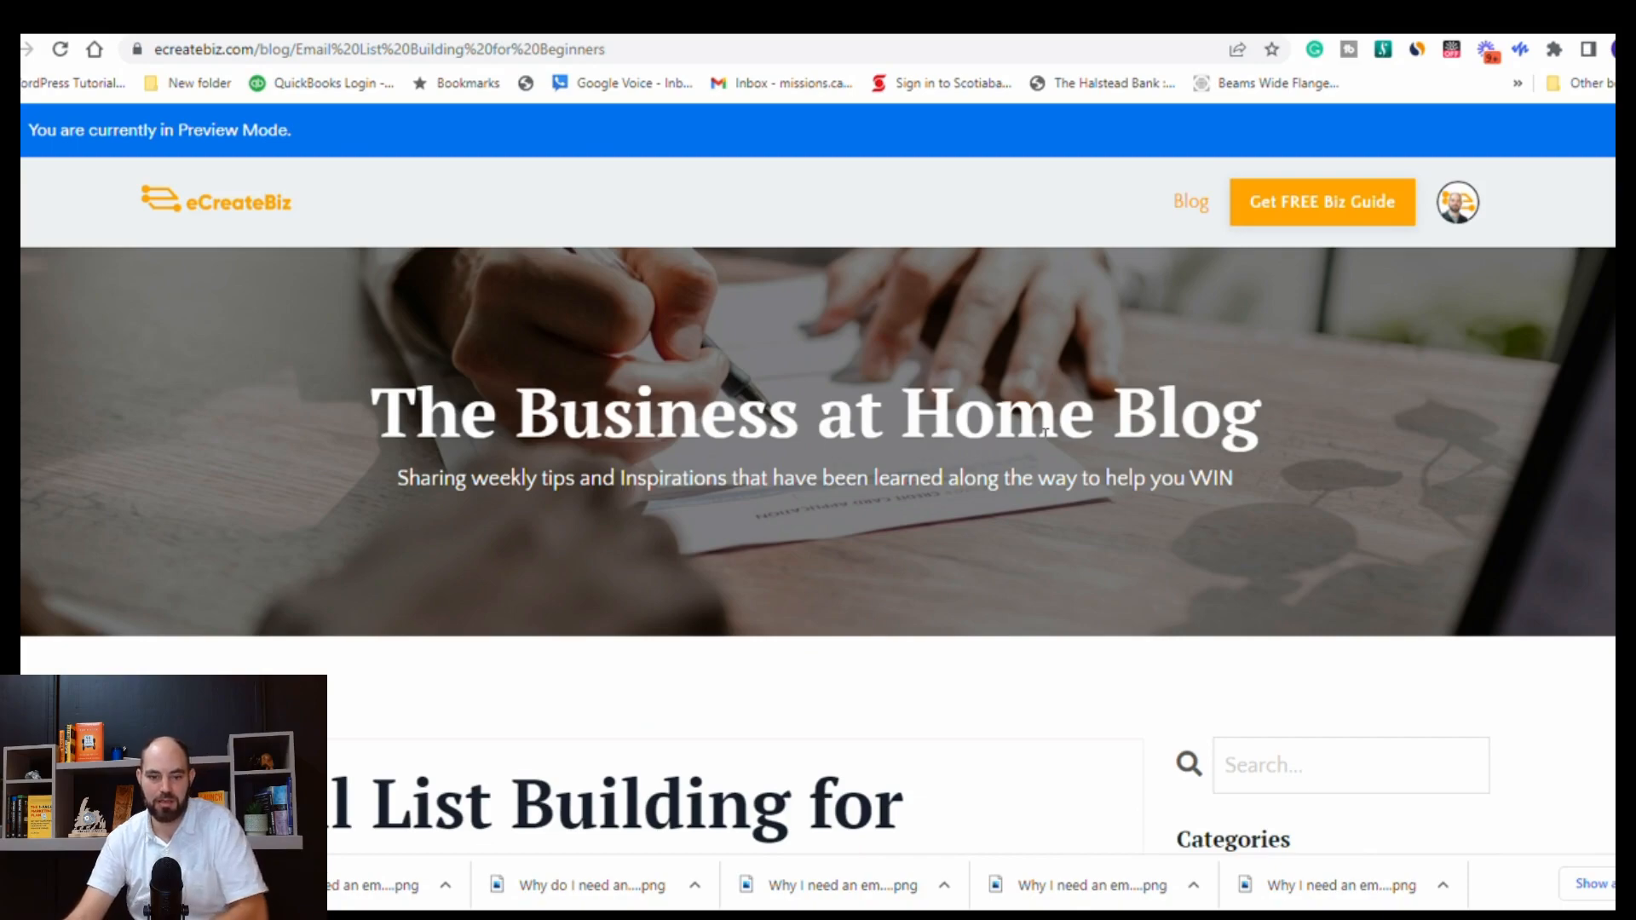